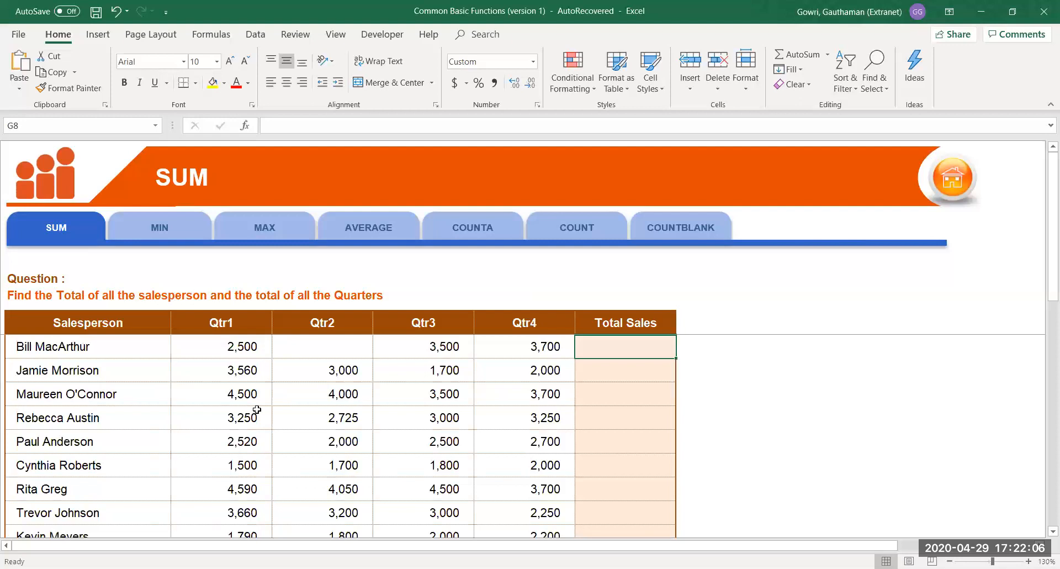
Total the first salesperson's four quarters by entering =SUM(C8:F8) in Total Sales cell G8.
{"action": "type", "text": "="}
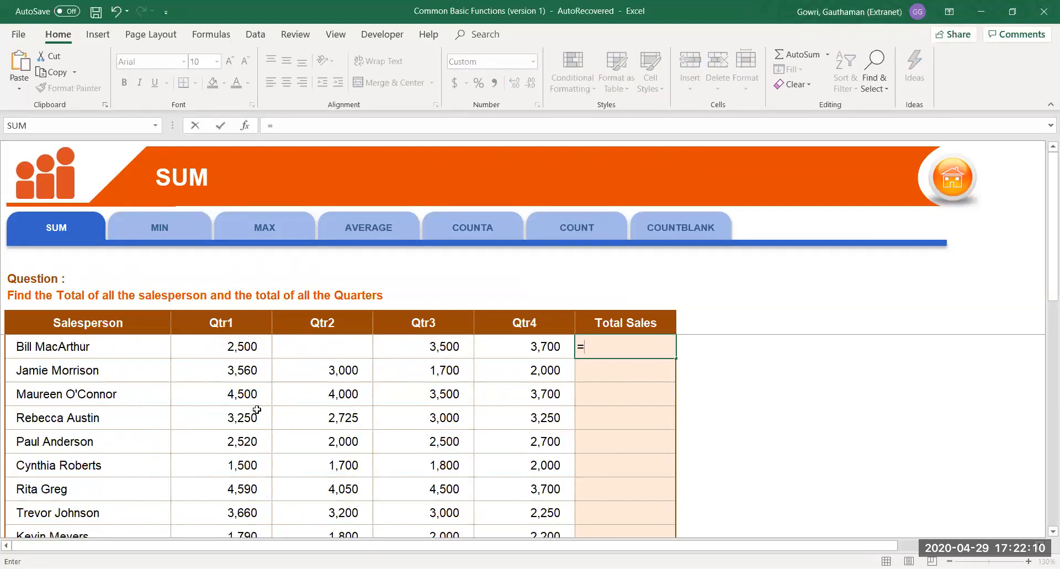
{"action": "type", "text": "su"}
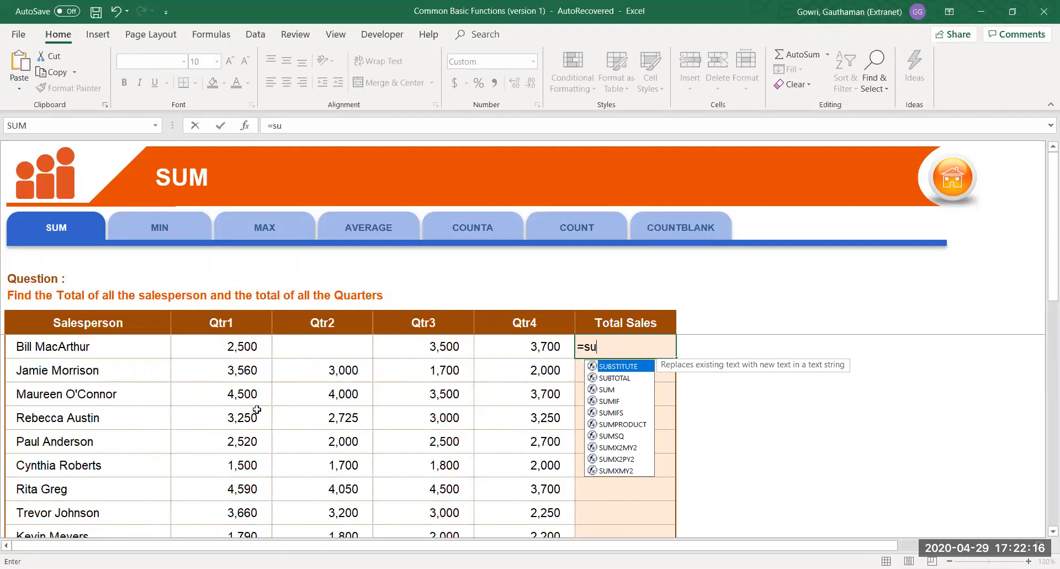
{"action": "key", "text": "Down"}
{"action": "key", "text": "Down"}
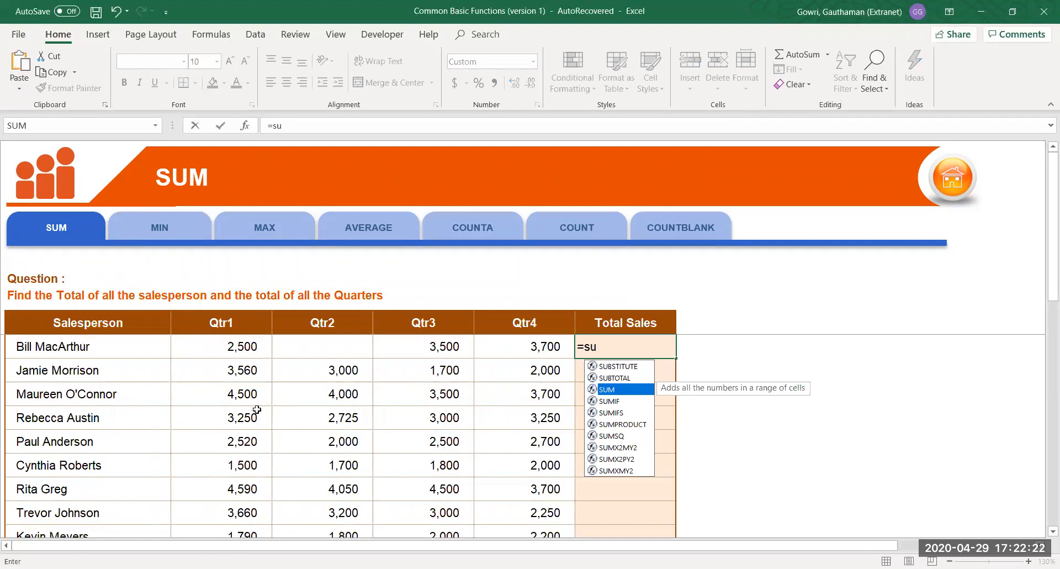
{"action": "key", "text": "Tab"}
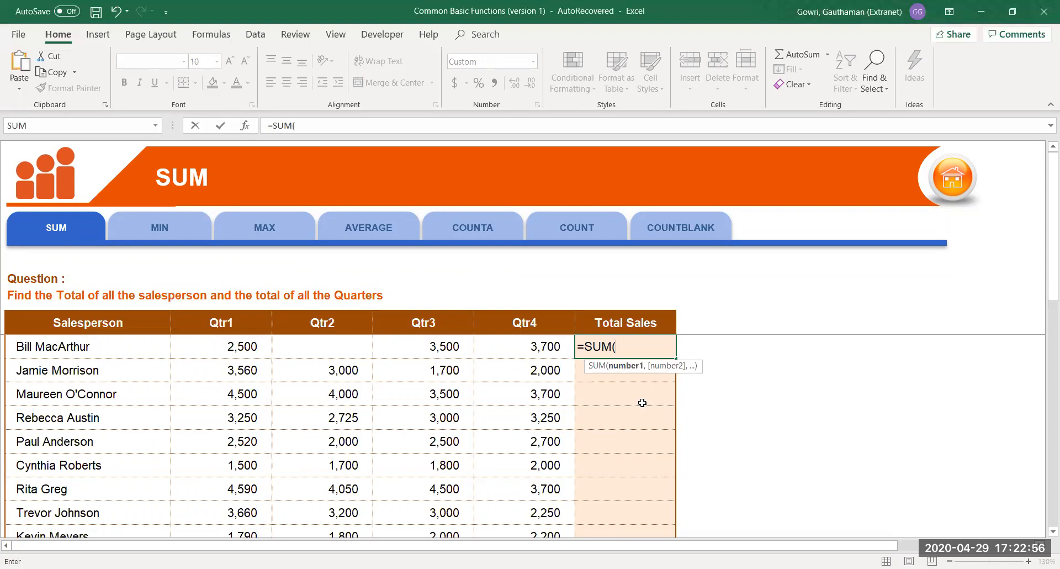
{"action": "left_click", "coordinate": [252, 349]}
{"action": "left_click_drag", "start_coordinate": [251, 349], "coordinate": [506, 344]}
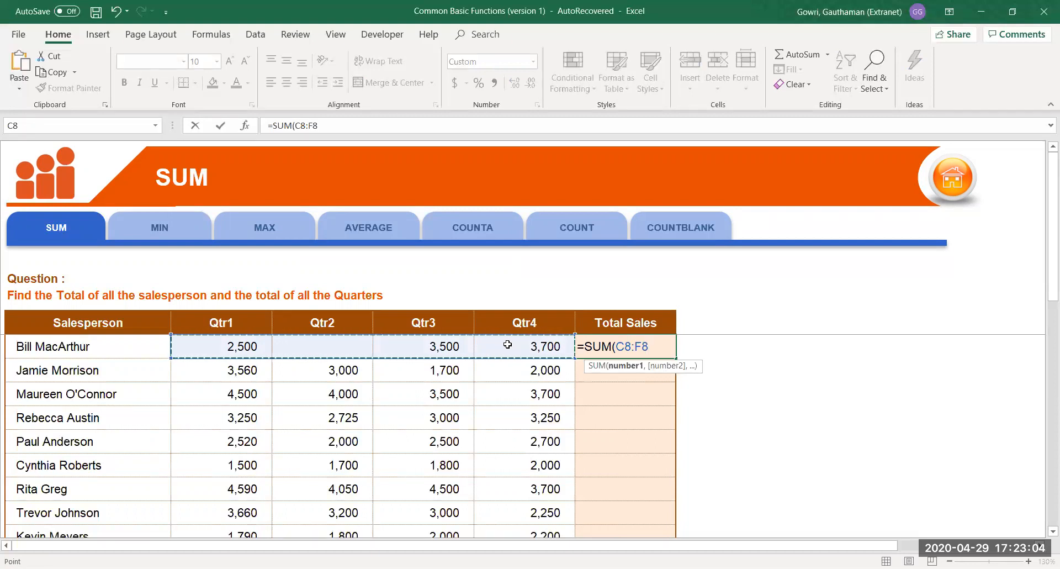
{"action": "type", "text": ")"}
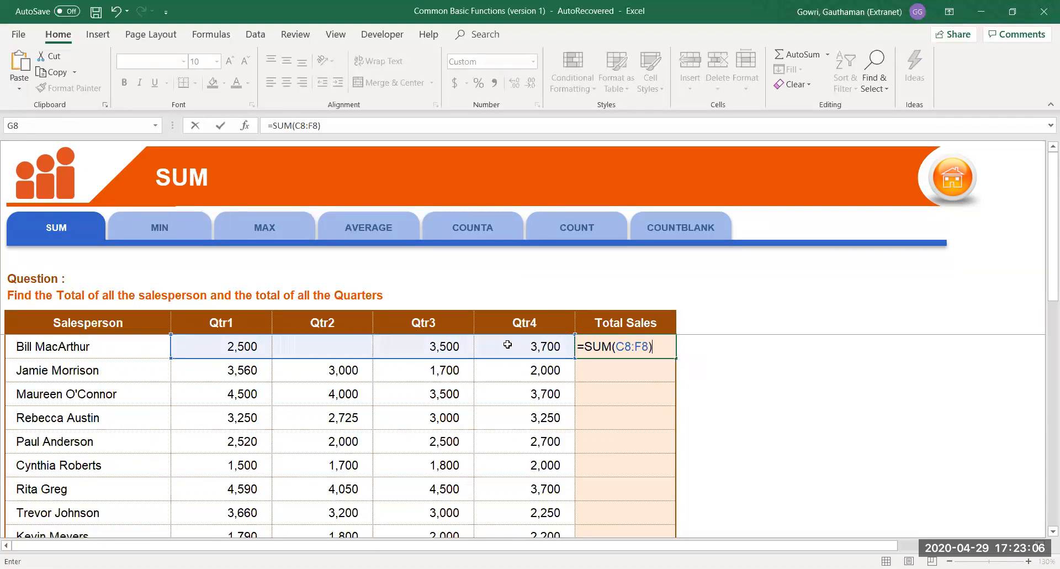
{"action": "key", "text": "Return"}
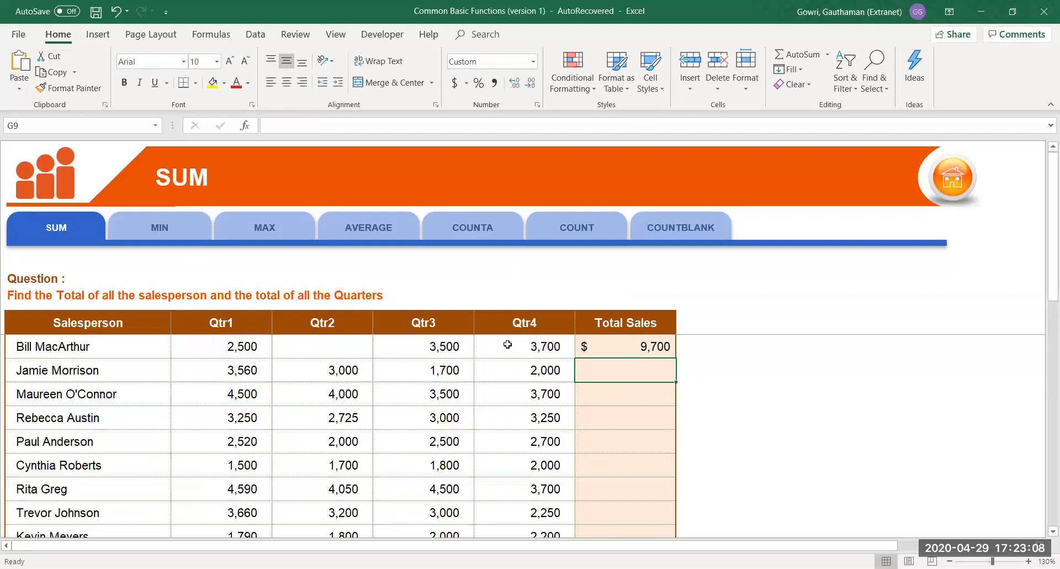
Fill the first salesperson's empty Qtr2 cell D8 with 300.
{"action": "left_click", "coordinate": [303, 346]}
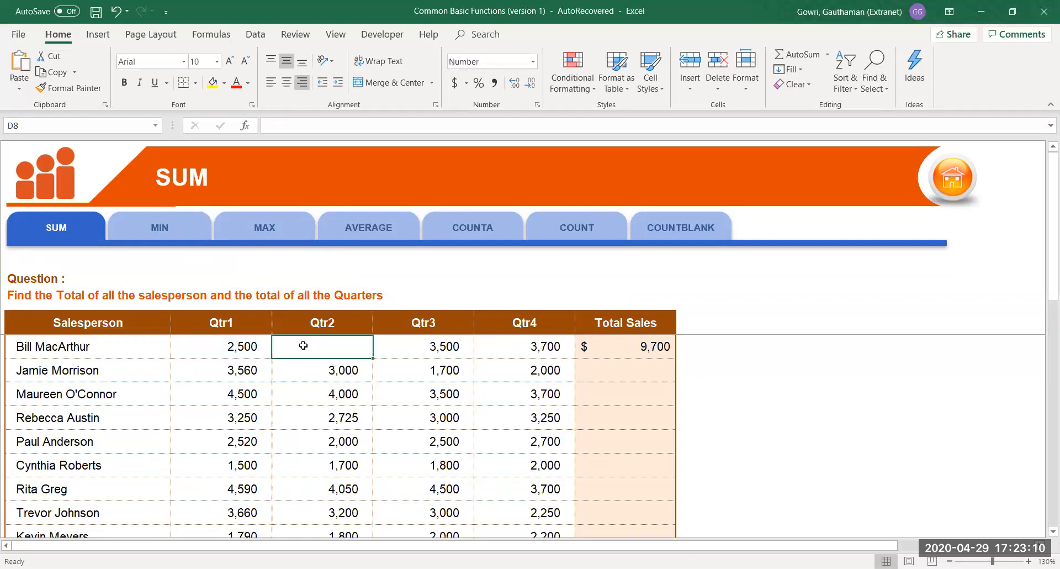
{"action": "type", "text": "300"}
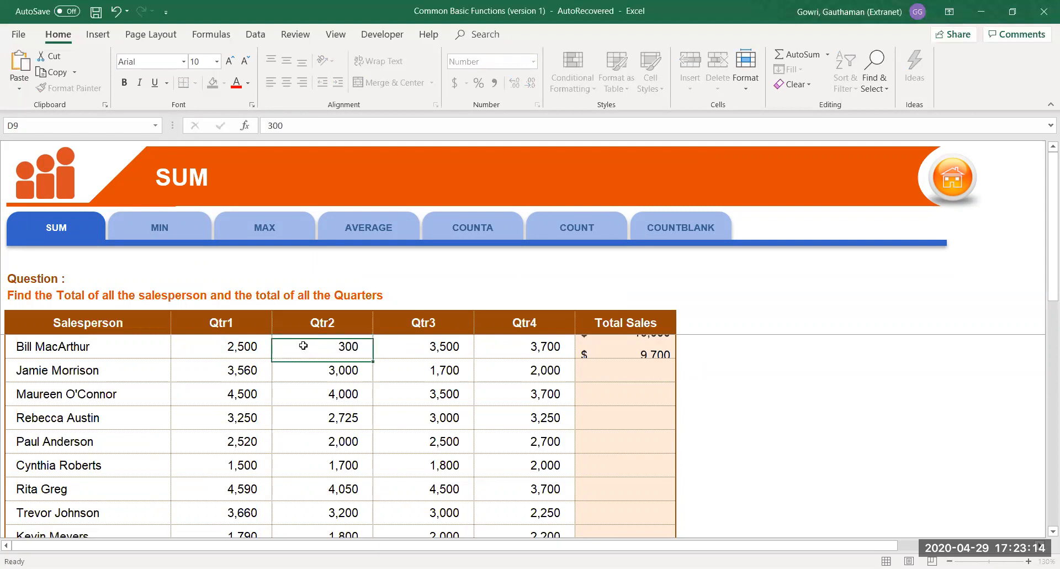
{"action": "key", "text": "Return"}
Copy the SUM formula from G8 down the Total Sales column for all salespersons.
{"action": "left_click", "coordinate": [620, 347]}
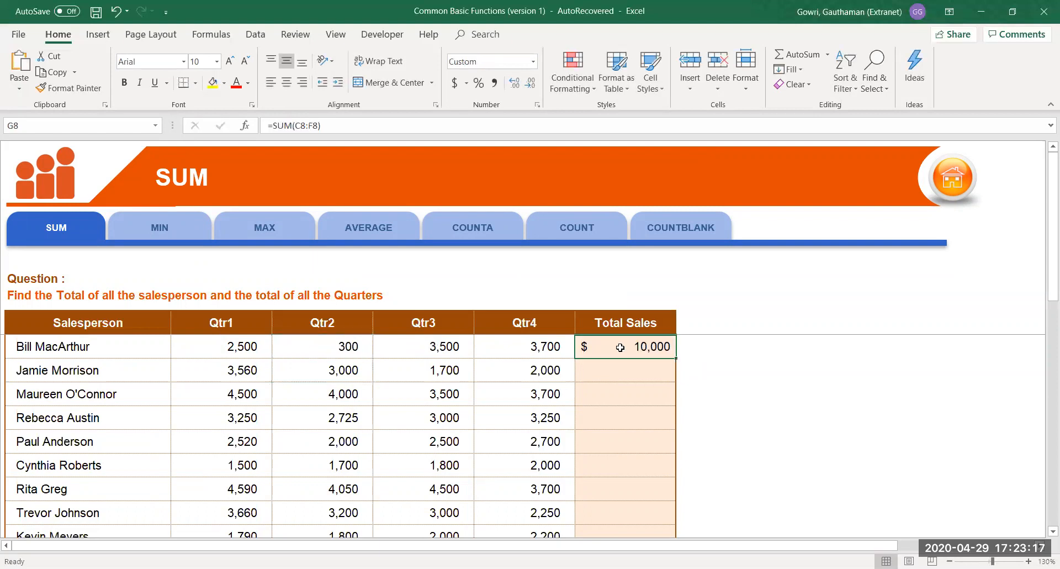
{"action": "double_click", "coordinate": [678, 358]}
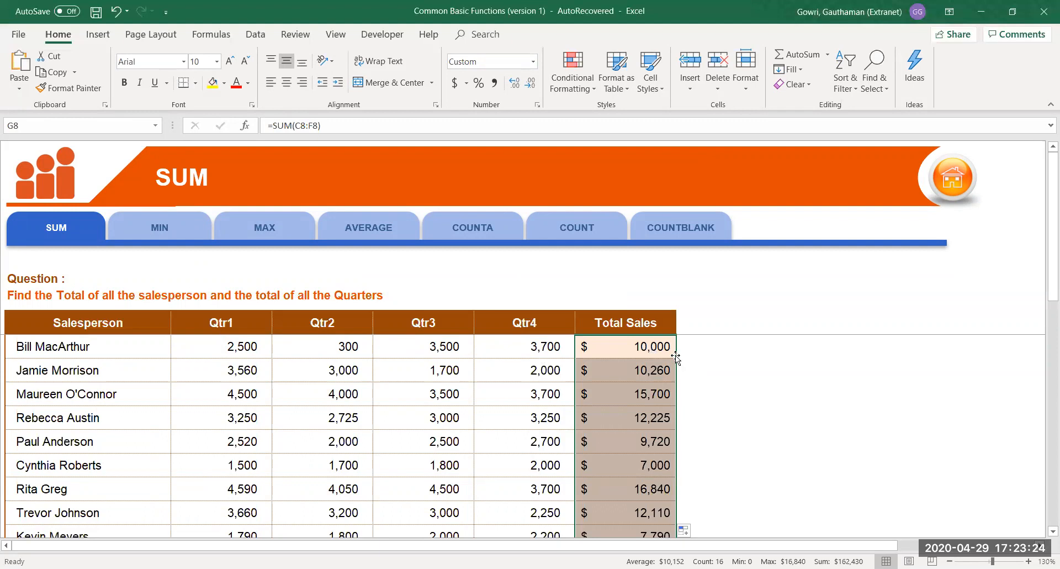
{"action": "left_click_drag", "start_coordinate": [552, 347], "coordinate": [544, 511]}
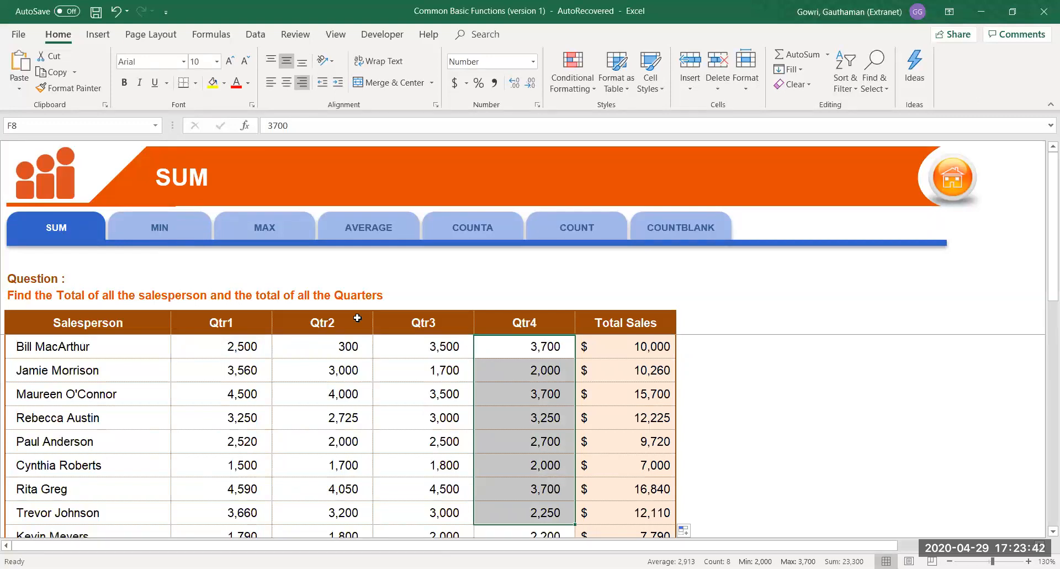
On the MIN sheet, enter =MIN(C8:F8) in G8 to get the first salesperson's minimum sales.
{"action": "left_click", "coordinate": [177, 226]}
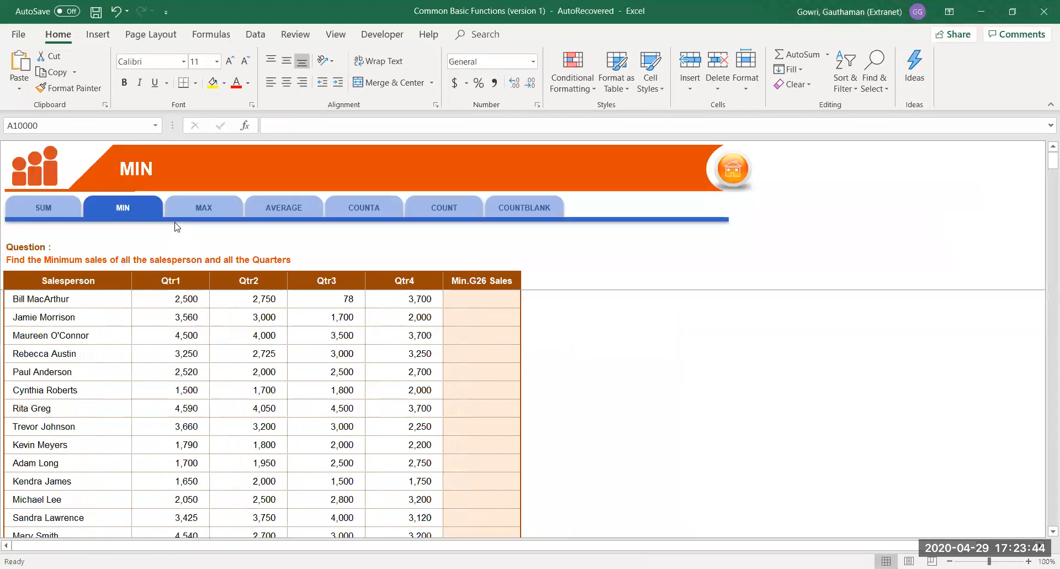
{"action": "left_click", "coordinate": [1028, 561]}
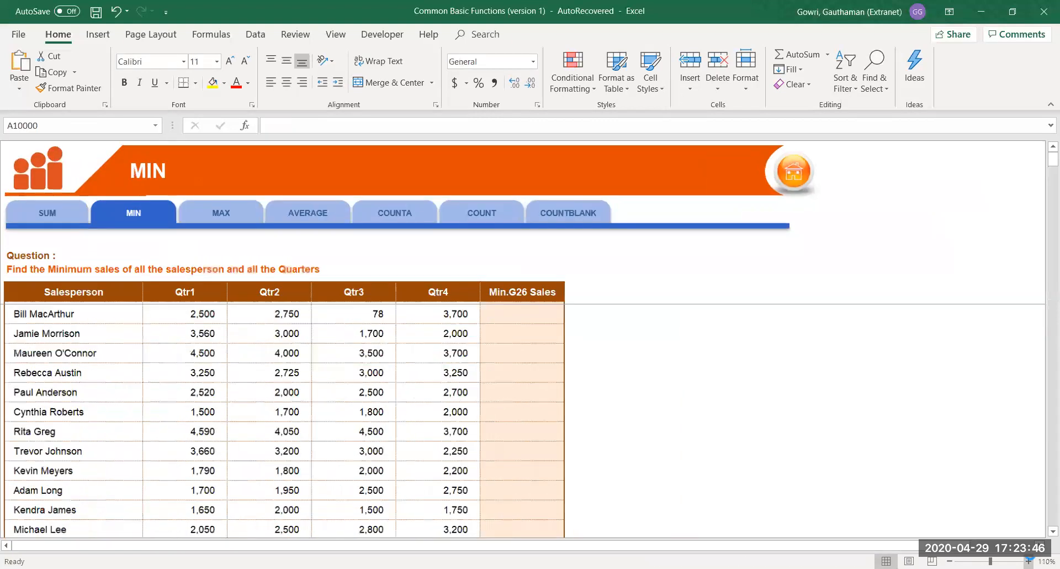
{"action": "left_click", "coordinate": [1029, 561]}
{"action": "left_click", "coordinate": [1028, 561]}
{"action": "left_click", "coordinate": [643, 357]}
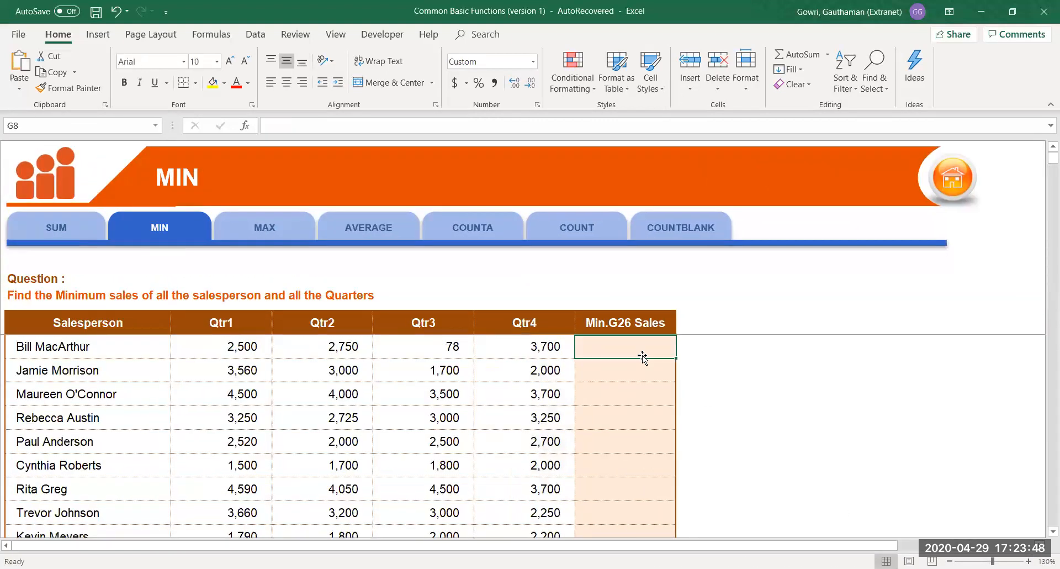
{"action": "type", "text": "="}
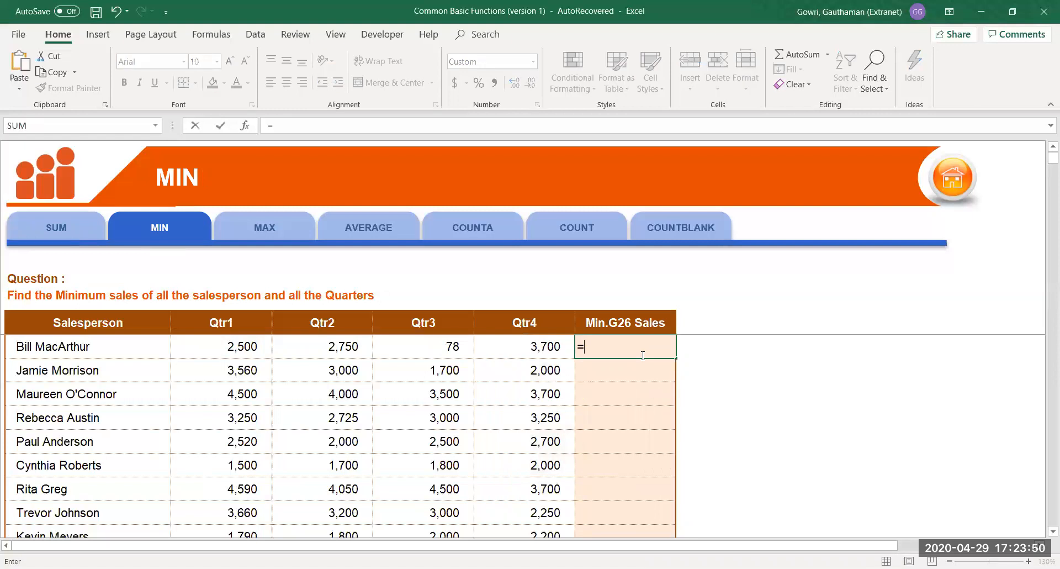
{"action": "type", "text": "MIN("}
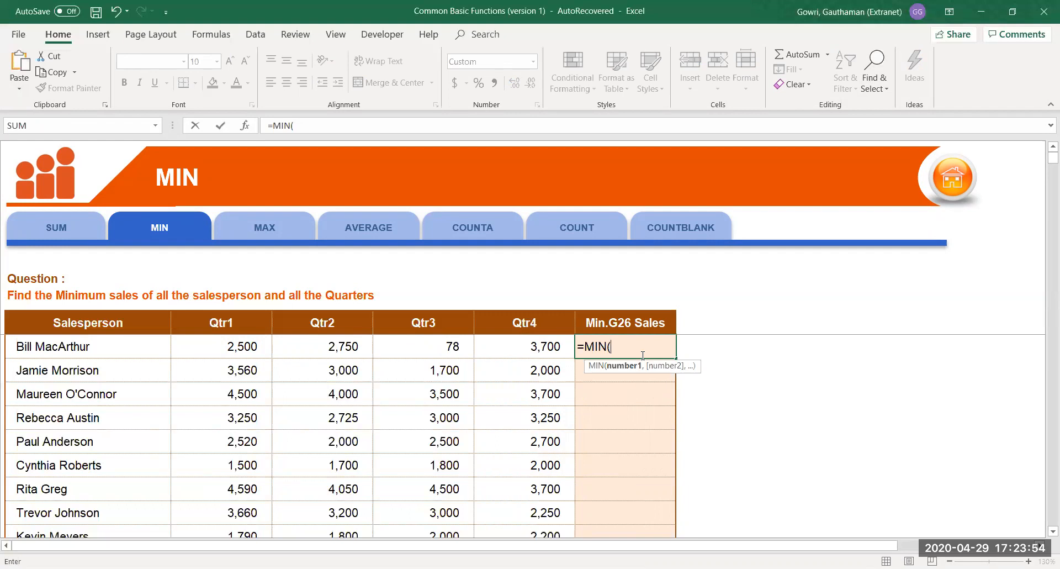
{"action": "left_click", "coordinate": [259, 346]}
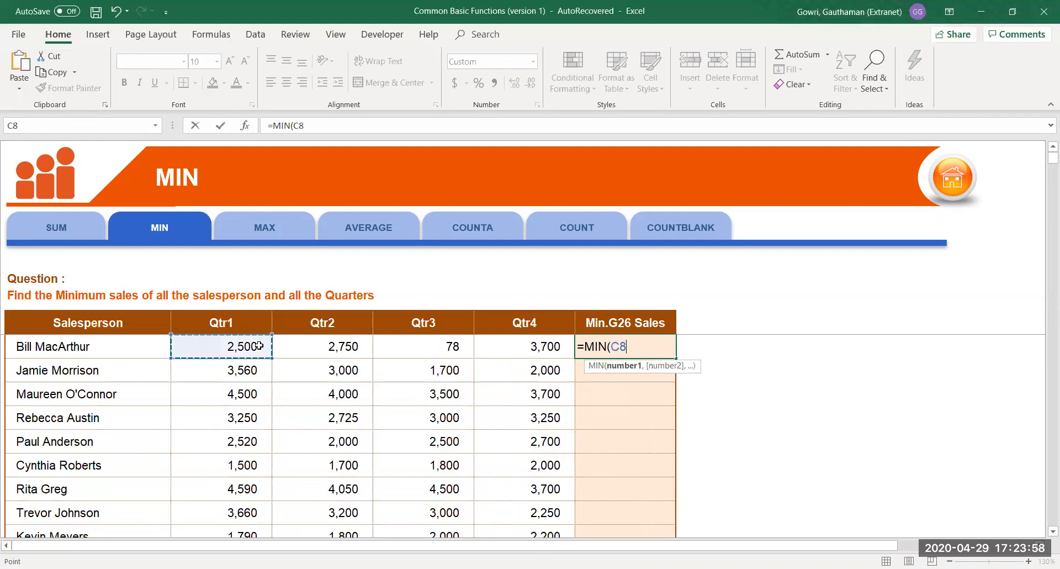
{"action": "left_click", "coordinate": [504, 349], "text": "shift"}
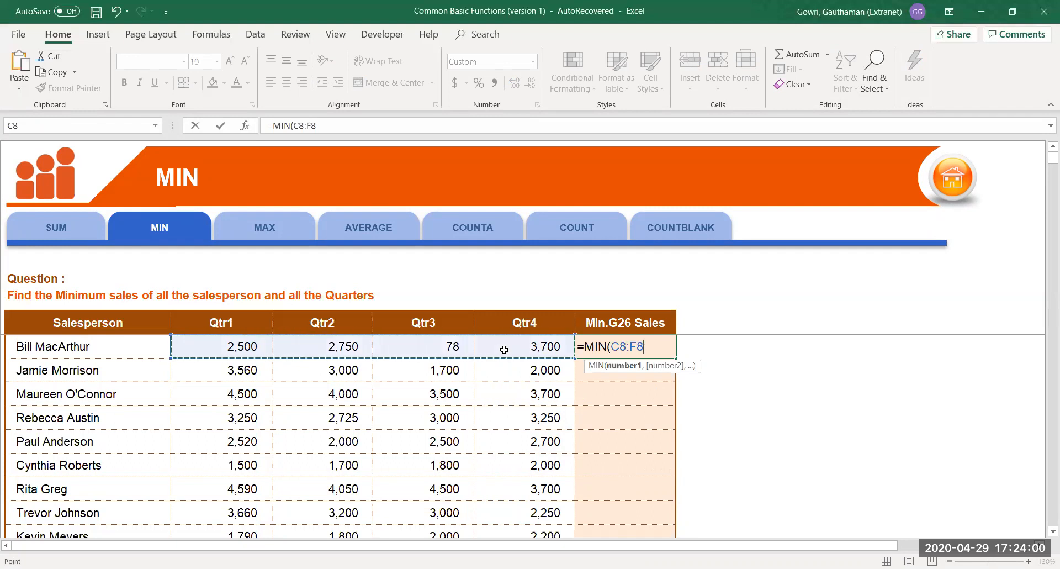
{"action": "type", "text": ")"}
{"action": "key", "text": "Return"}
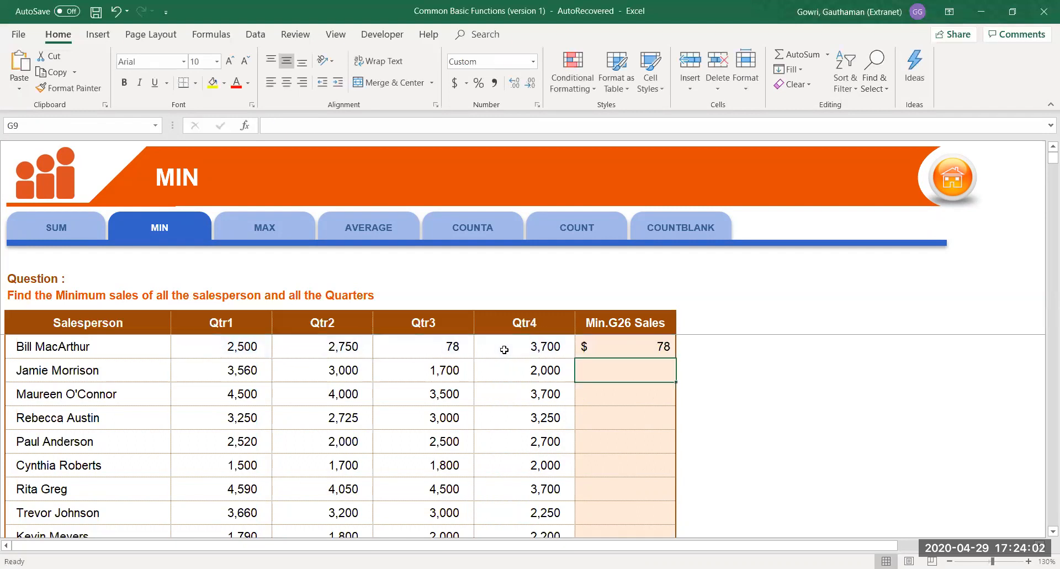
Change the first salesperson's Qtr2 value in D8 to 5 to test the MIN formula.
{"action": "left_click", "coordinate": [327, 351]}
{"action": "type", "text": "5"}
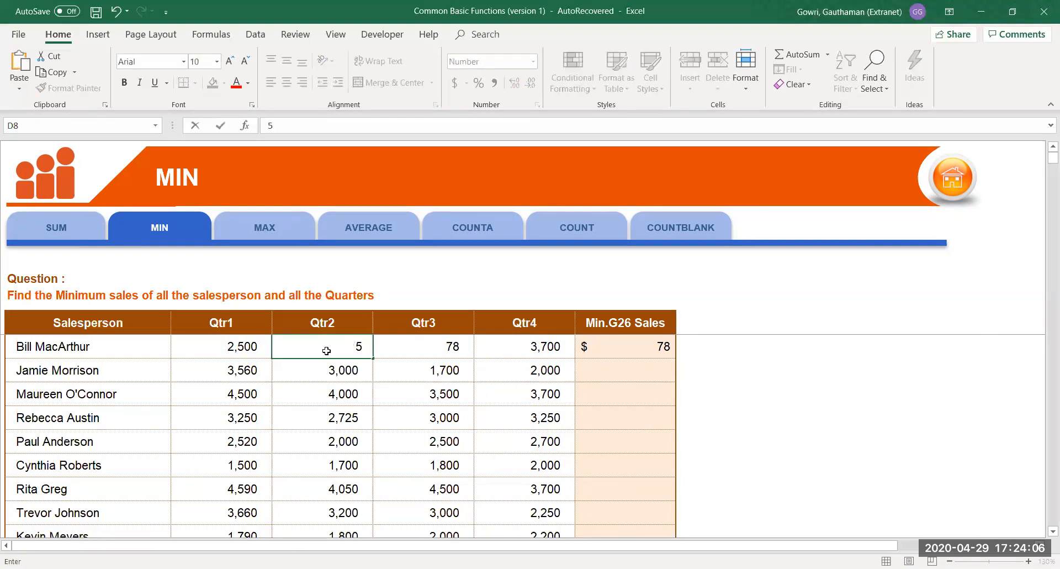
{"action": "key", "text": "Return"}
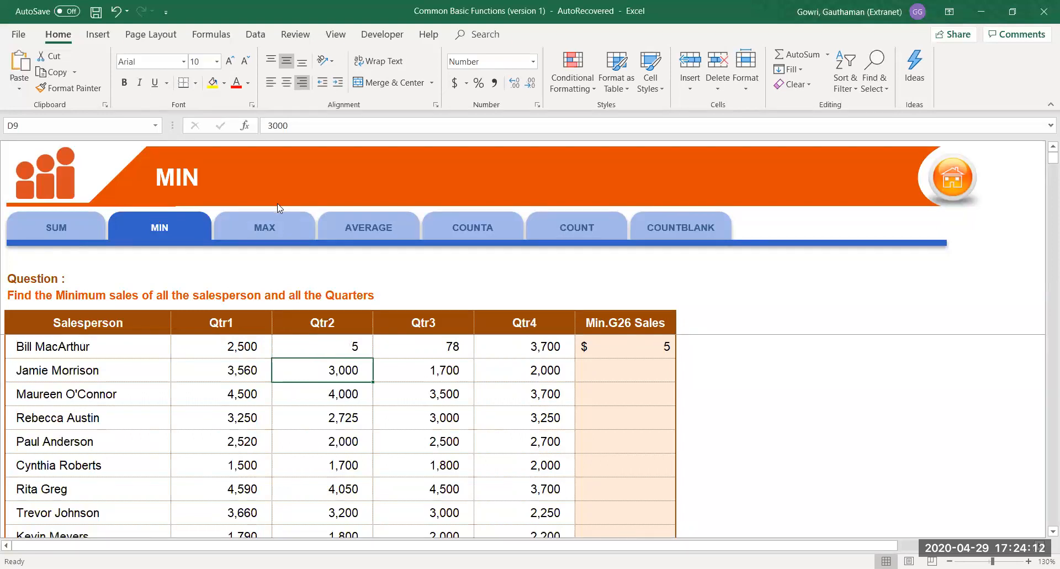
On the MAX sheet, enter =MAX(C8:F8) in Max. Sales cell G8 for the first salesperson.
{"action": "left_click", "coordinate": [271, 222]}
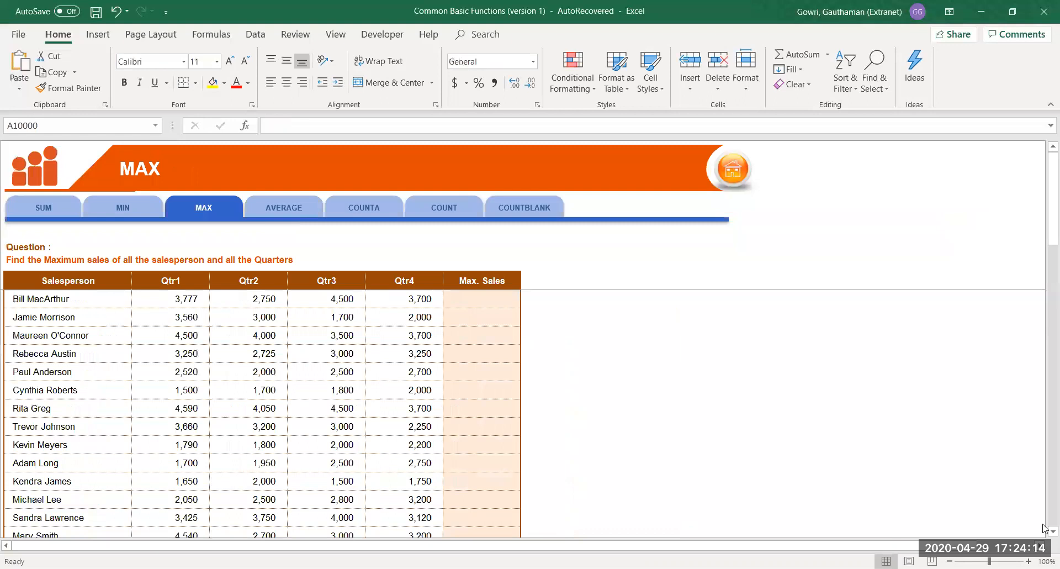
{"action": "left_click", "coordinate": [1029, 561]}
{"action": "left_click", "coordinate": [1028, 561]}
{"action": "left_click", "coordinate": [1029, 561]}
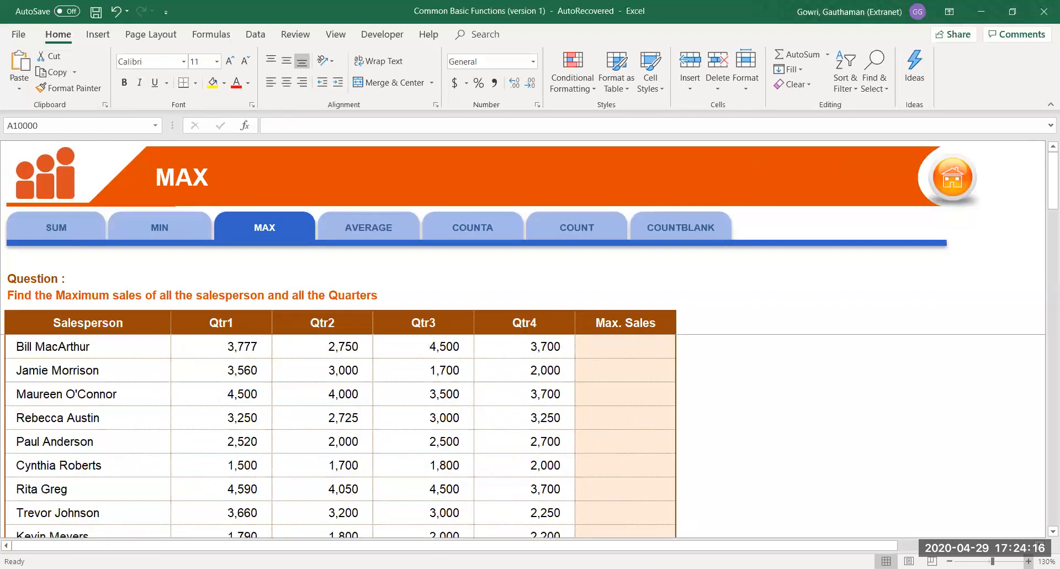
{"action": "left_click", "coordinate": [593, 346]}
{"action": "type", "text": "="}
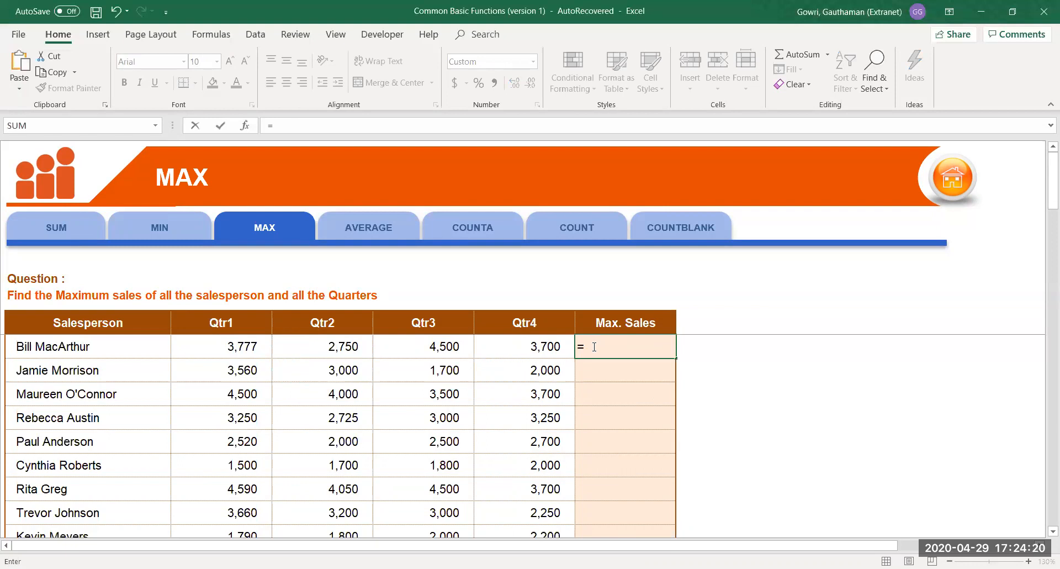
{"action": "type", "text": "MAX("}
{"action": "left_click", "coordinate": [270, 346]}
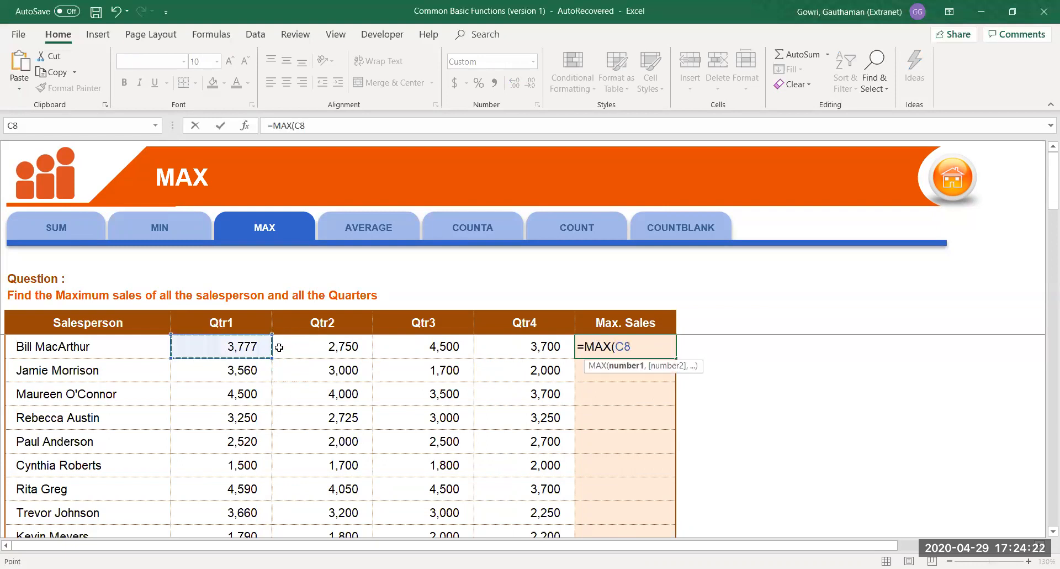
{"action": "left_click_drag", "start_coordinate": [279, 348], "coordinate": [540, 345]}
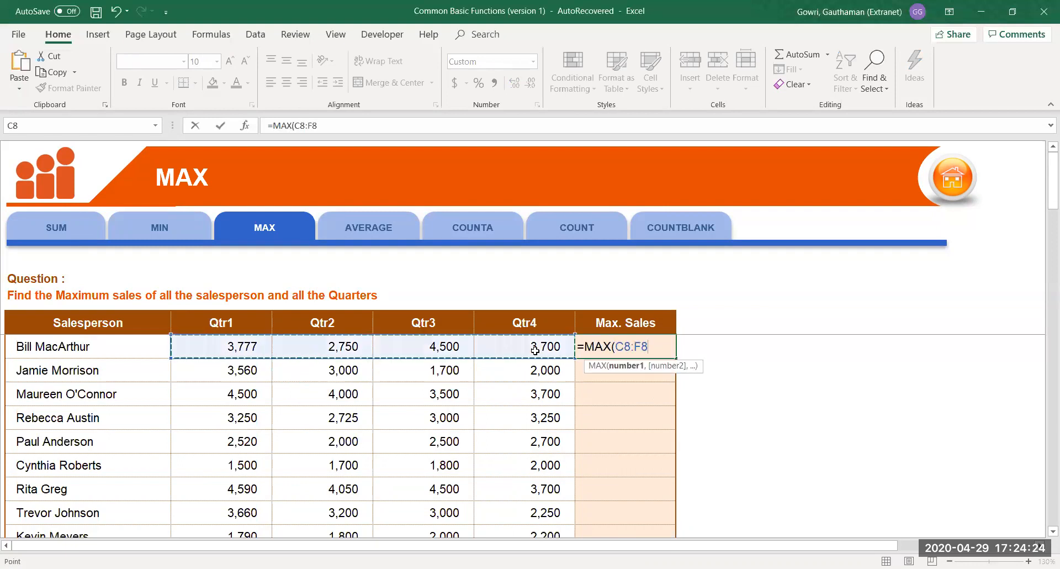
{"action": "key", "text": "Return"}
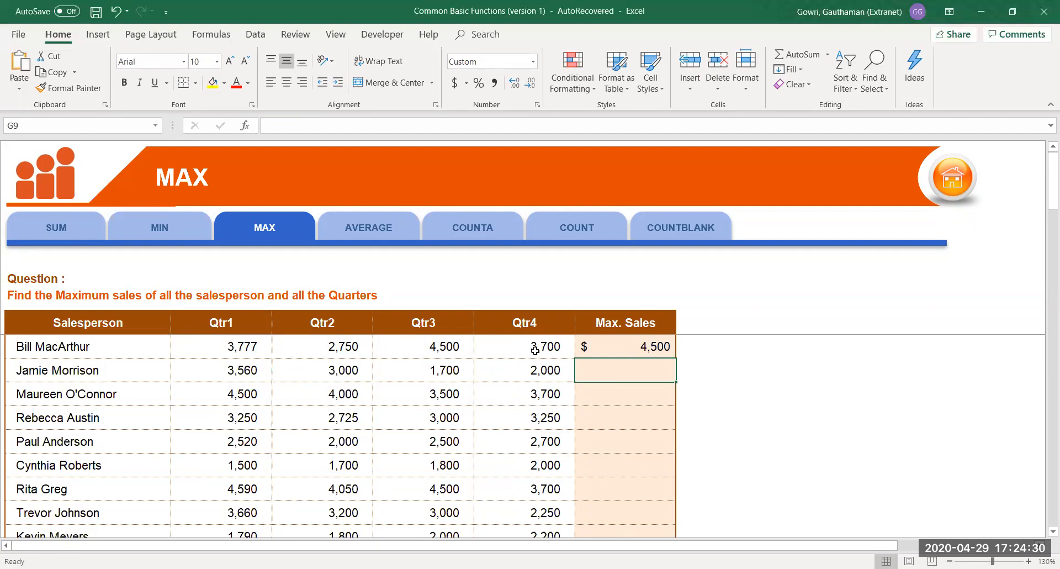
Change the first salesperson's Qtr2 value in D8 to 7865 and compare it with the row's other quarters.
{"action": "left_click", "coordinate": [337, 354]}
{"action": "type", "text": "7865"}
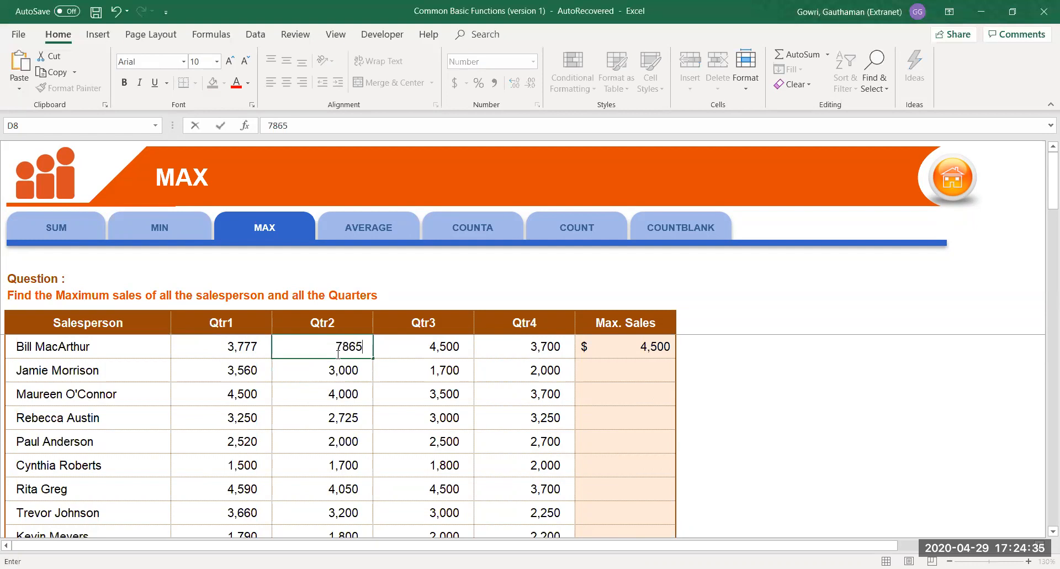
{"action": "key", "text": "Return"}
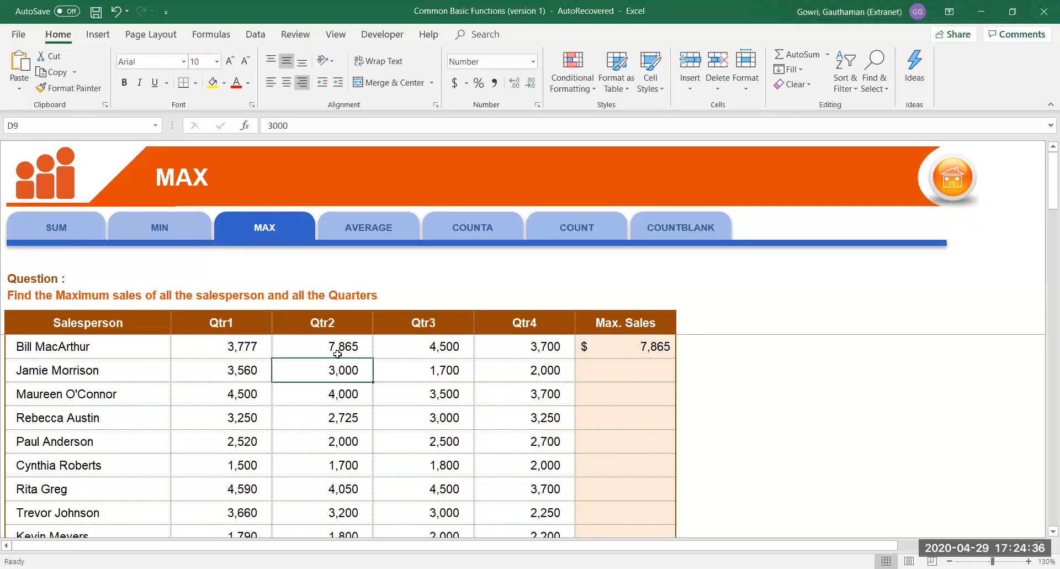
{"action": "left_click_drag", "start_coordinate": [263, 348], "coordinate": [512, 350]}
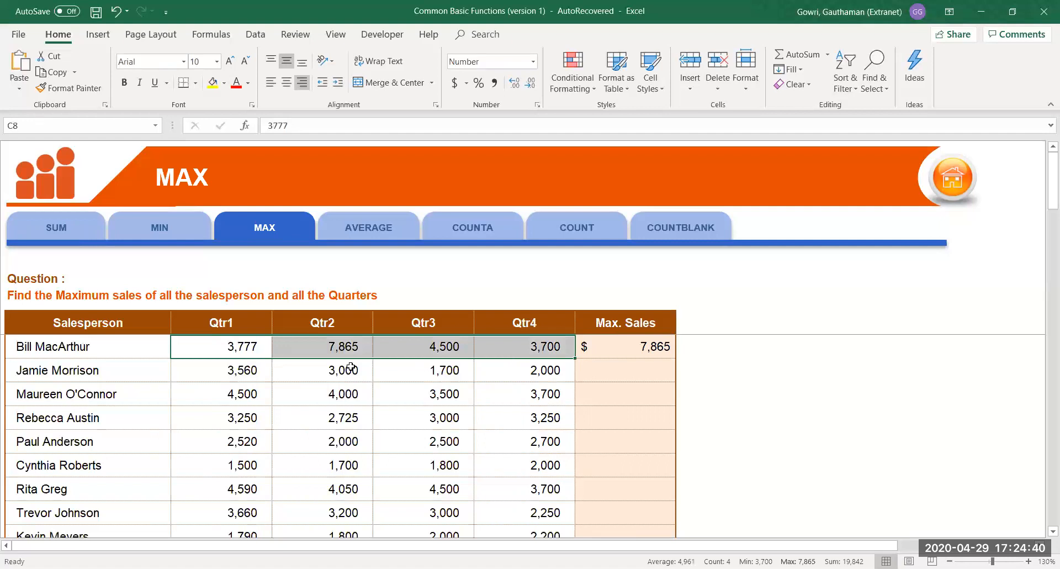
{"action": "left_click", "coordinate": [348, 346]}
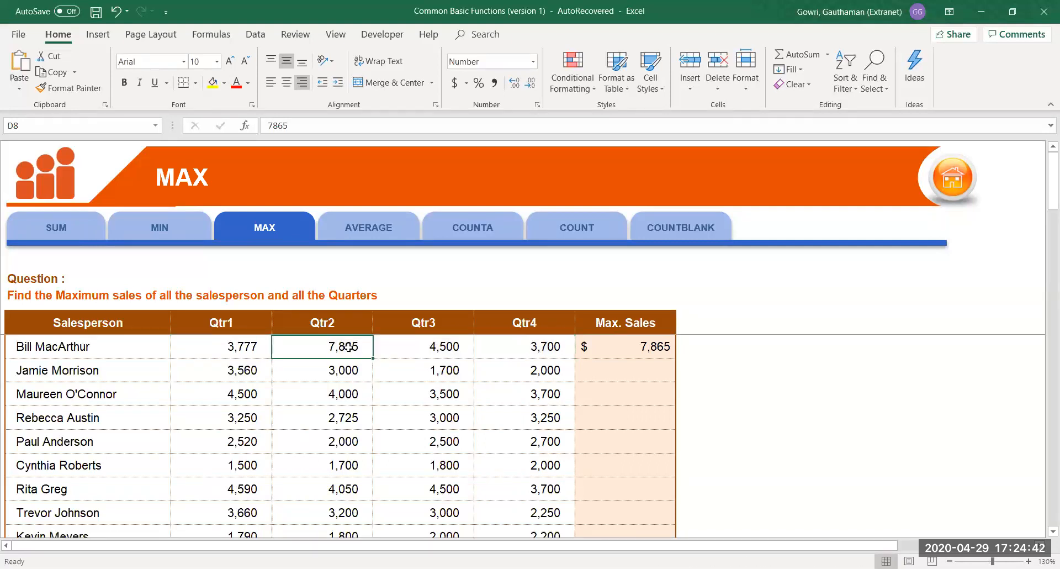
On the AVERAGE sheet, enter =AVERAGE(C8:F8) in Avg. Sales cell G8 for the first salesperson.
{"action": "left_click", "coordinate": [367, 226]}
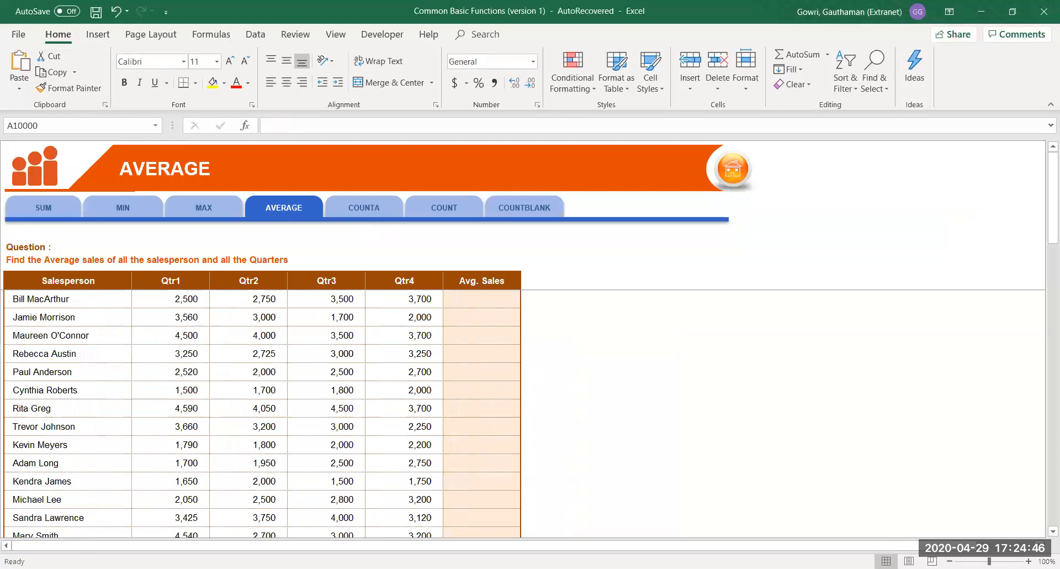
{"action": "scroll", "coordinate": [747, 397], "scroll_direction": "up", "scroll_amount": 2, "text": "ctrl"}
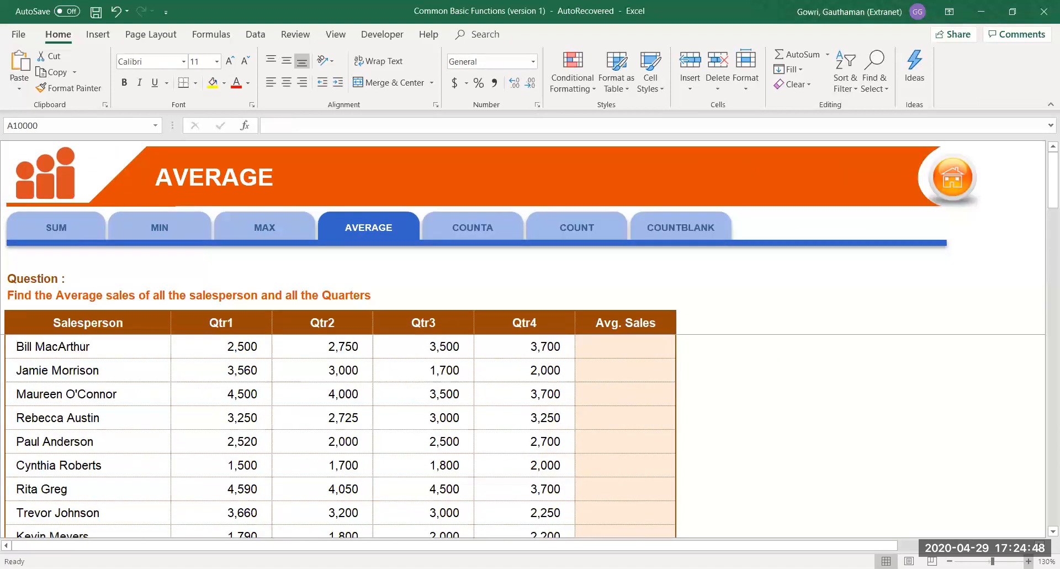
{"action": "left_click", "coordinate": [616, 323]}
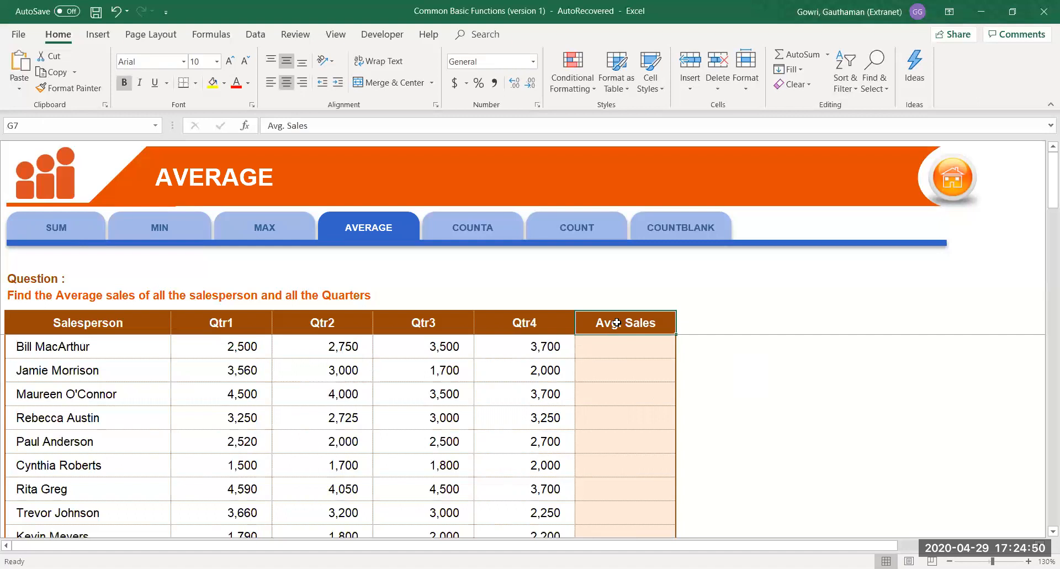
{"action": "key", "text": "Down"}
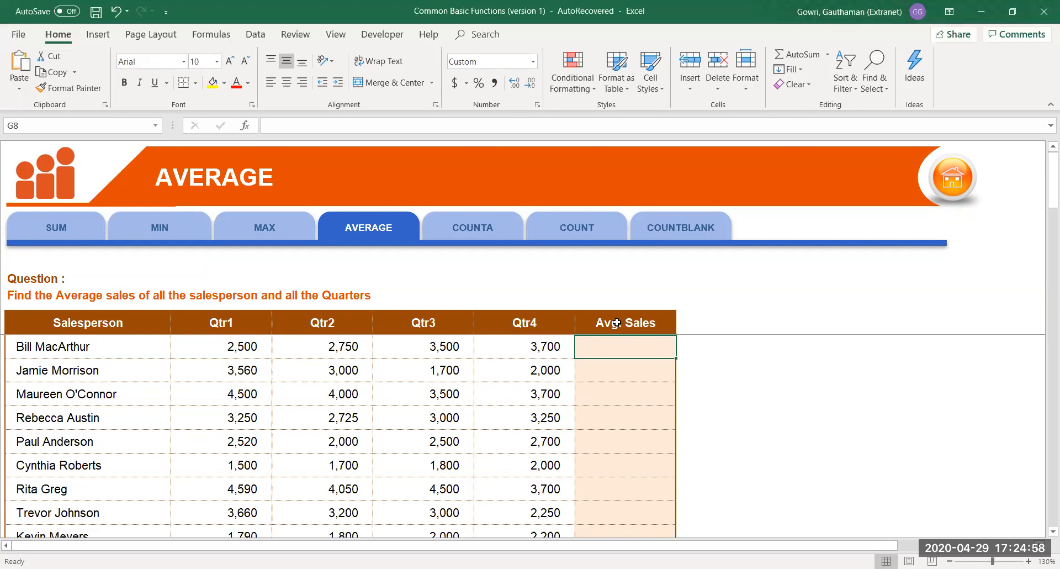
{"action": "type", "text": "="}
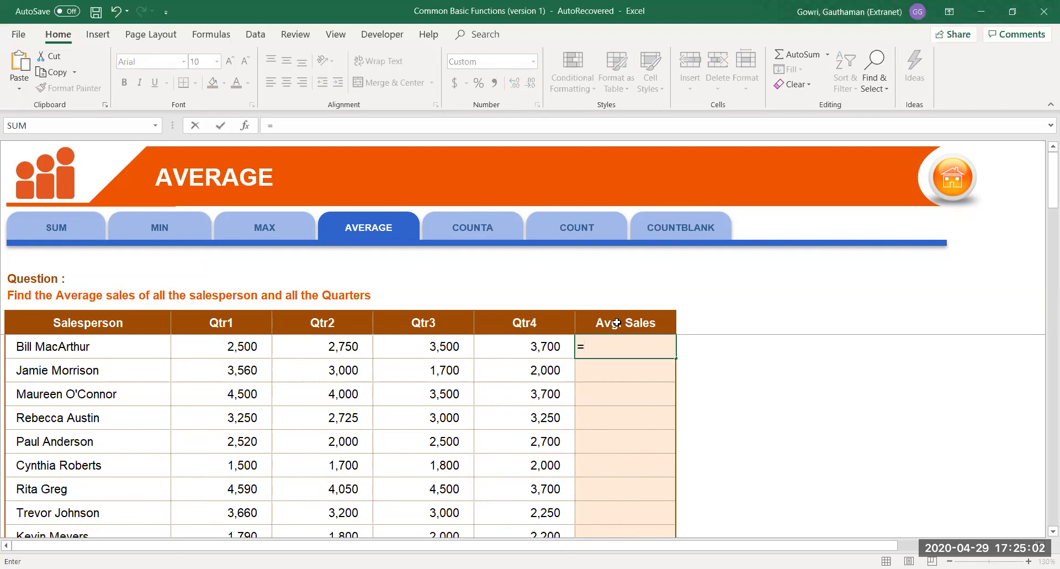
{"action": "type", "text": "aver"}
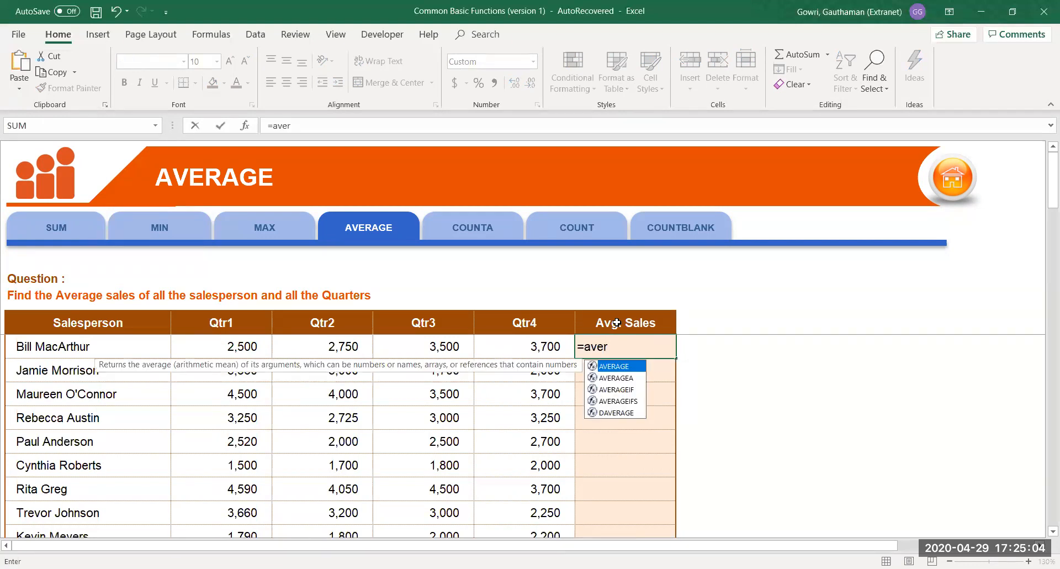
{"action": "key", "text": "Tab"}
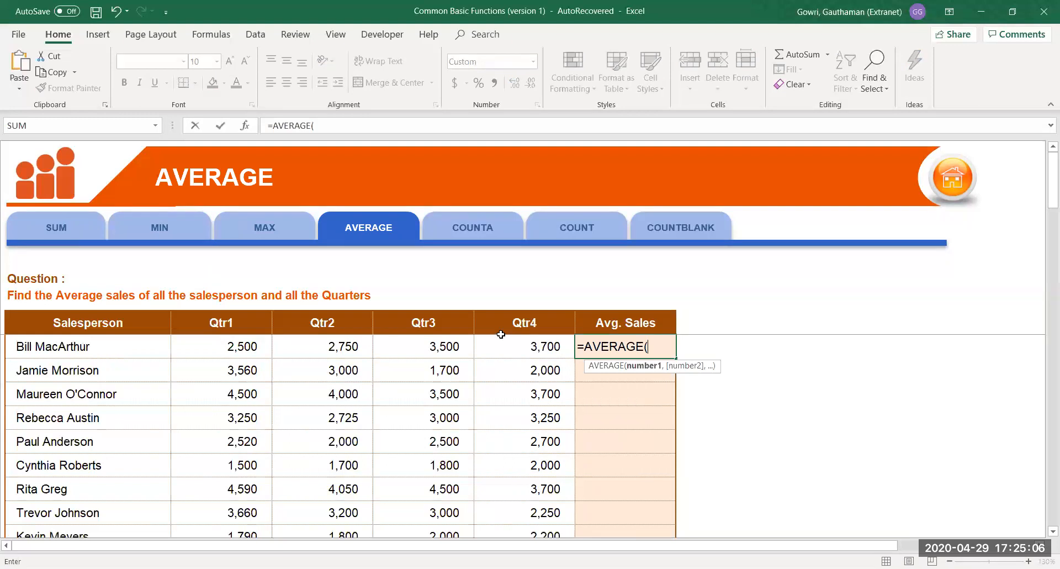
{"action": "left_click", "coordinate": [262, 348]}
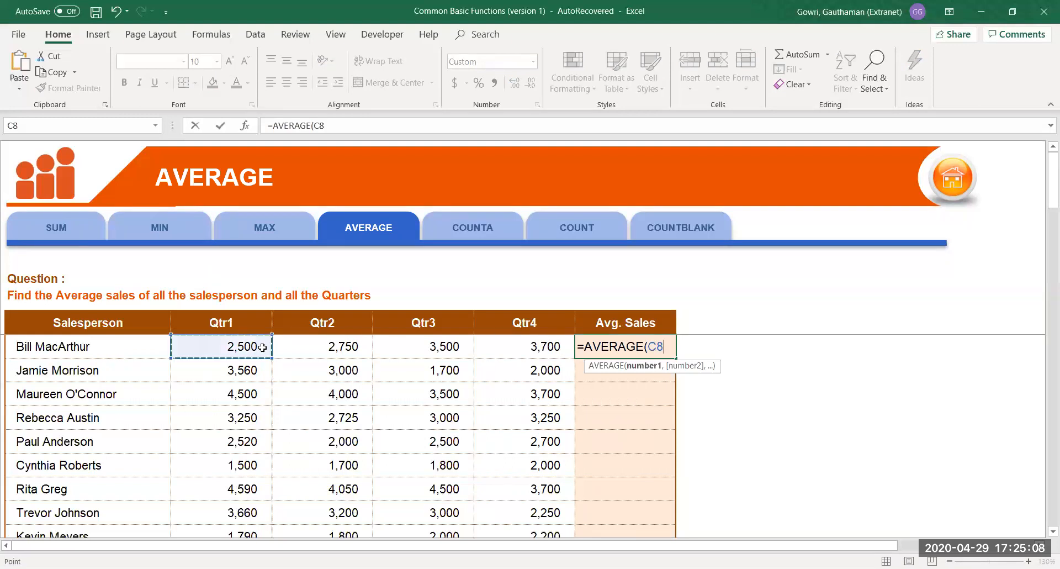
{"action": "left_click_drag", "start_coordinate": [262, 347], "coordinate": [516, 342]}
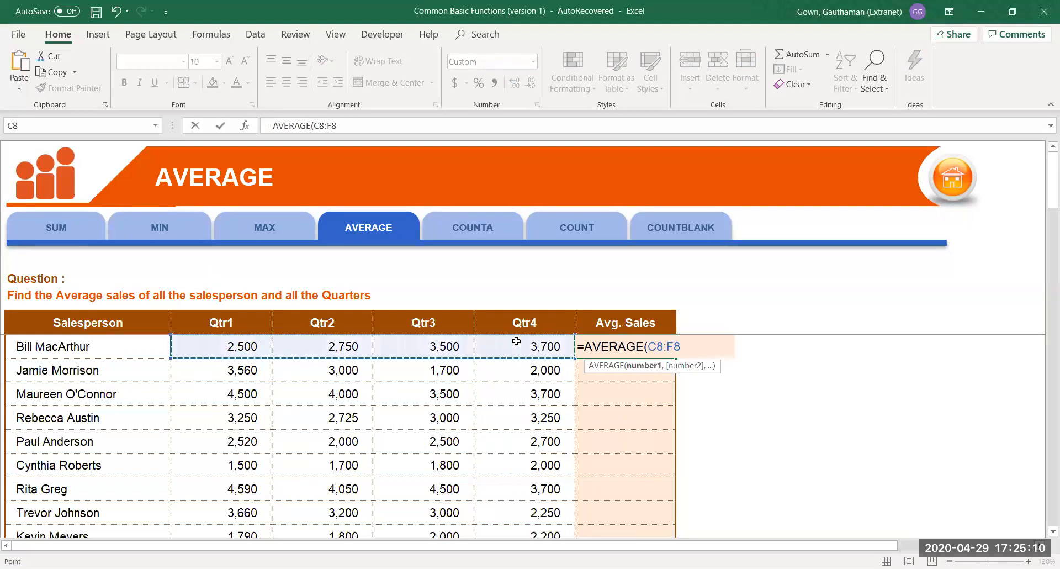
{"action": "type", "text": ")"}
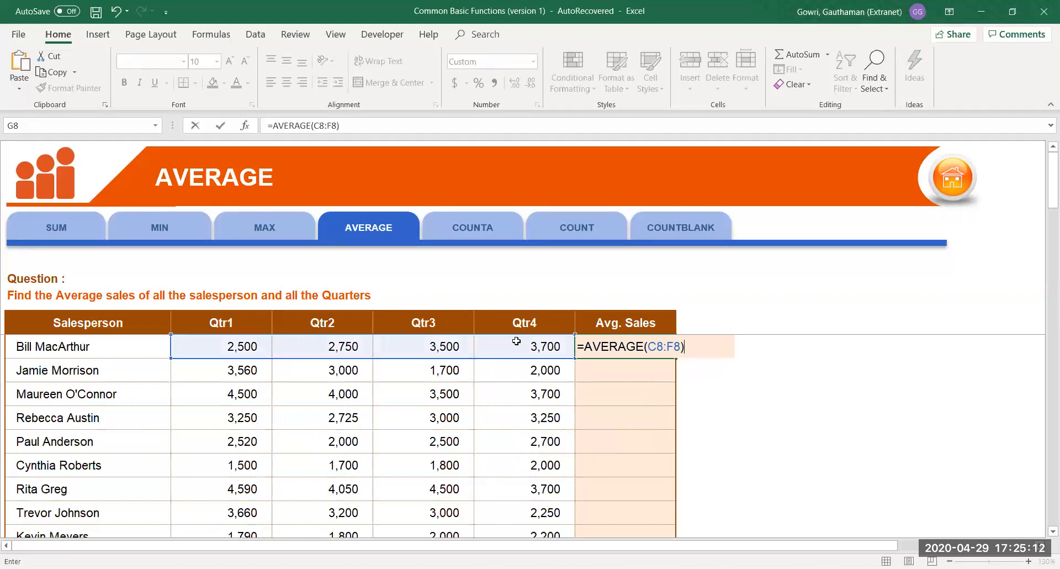
{"action": "key", "text": "Return"}
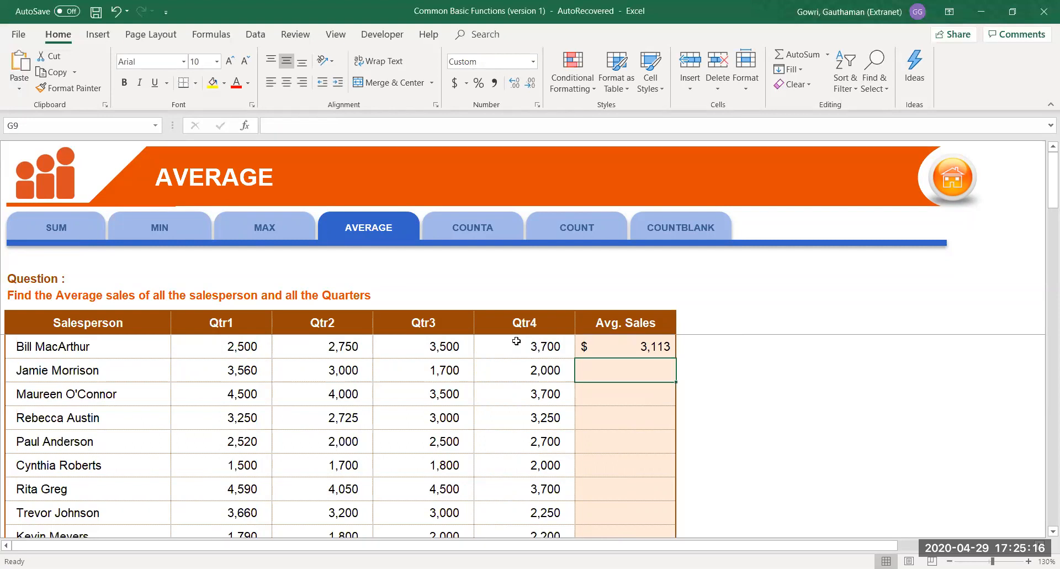
On the COUNTA sheet, enter the labels Counta, Count and CountBlank in cells H10 to H12.
{"action": "left_click", "coordinate": [482, 230]}
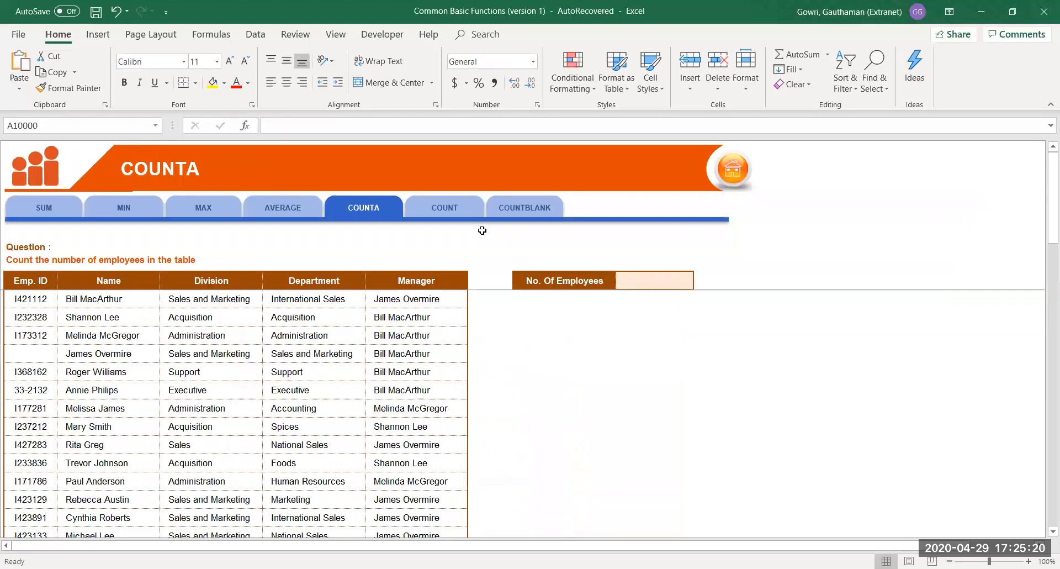
{"action": "left_click", "coordinate": [547, 322]}
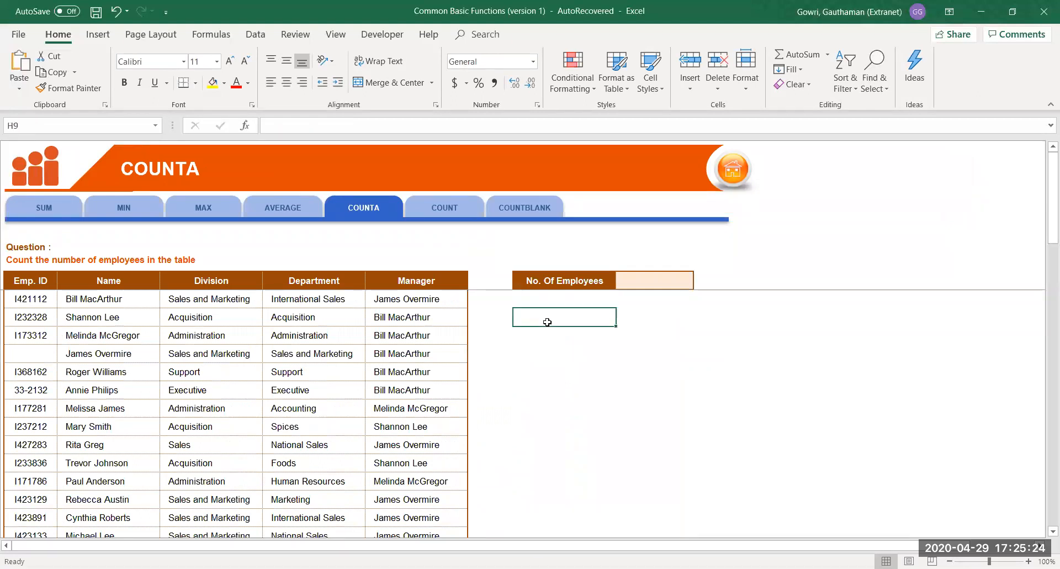
{"action": "left_click", "coordinate": [1028, 561]}
{"action": "left_click", "coordinate": [1029, 561]}
{"action": "left_click", "coordinate": [1029, 561]}
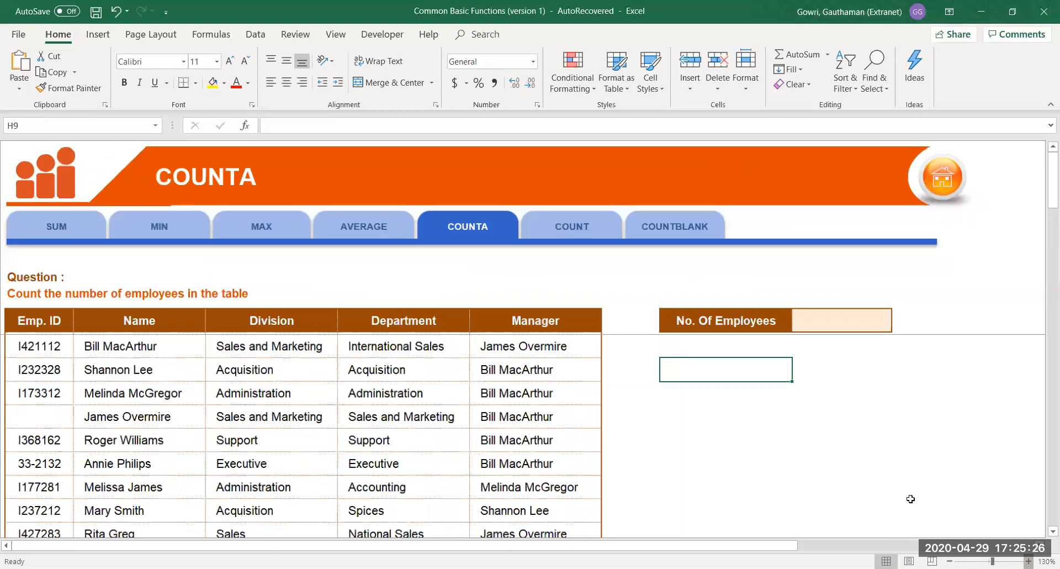
{"action": "key", "text": "Up"}
{"action": "key", "text": "Down"}
{"action": "key", "text": "Down"}
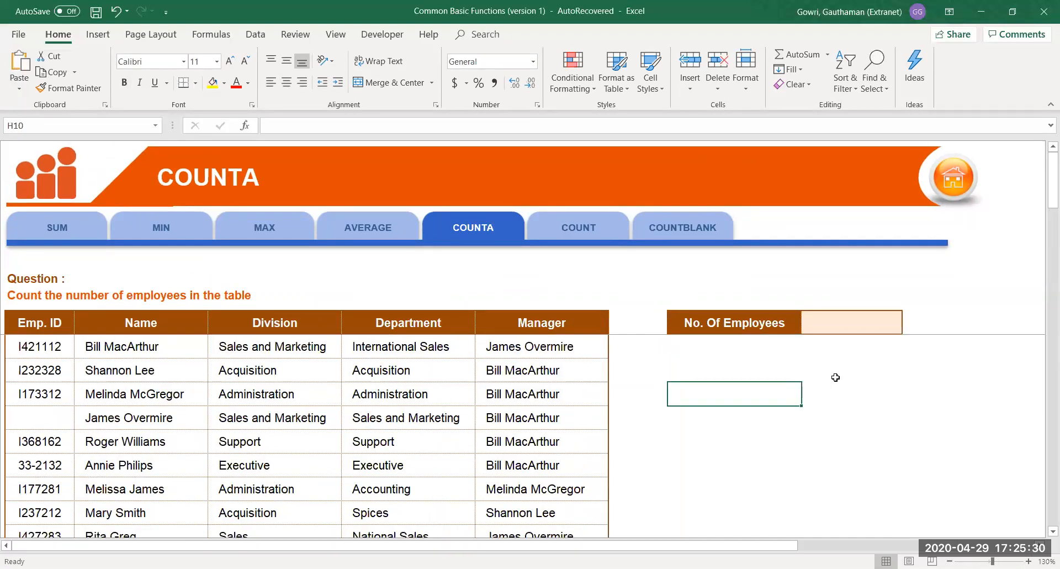
{"action": "type", "text": "Counta"}
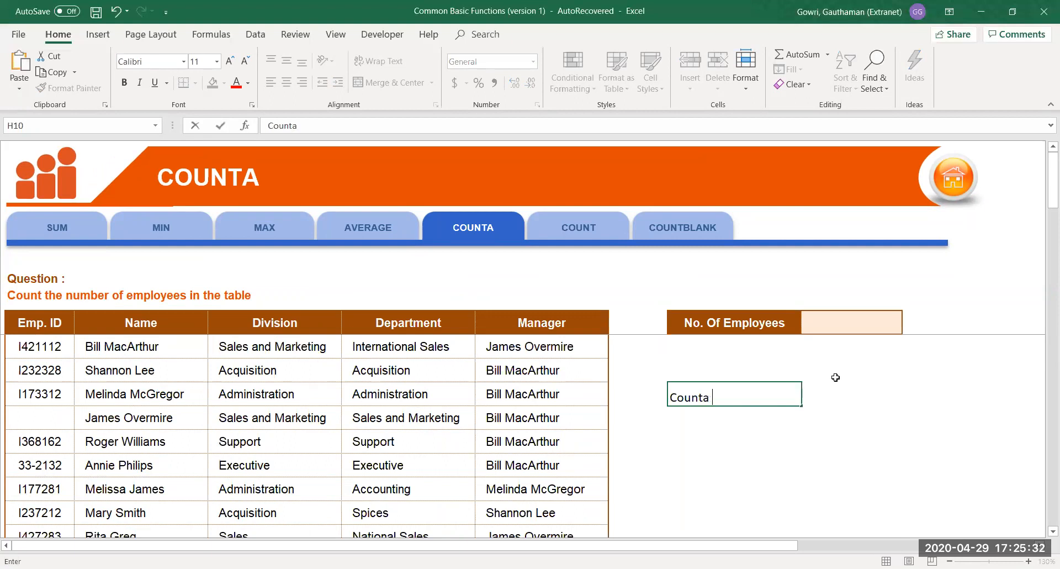
{"action": "key", "text": "Return"}
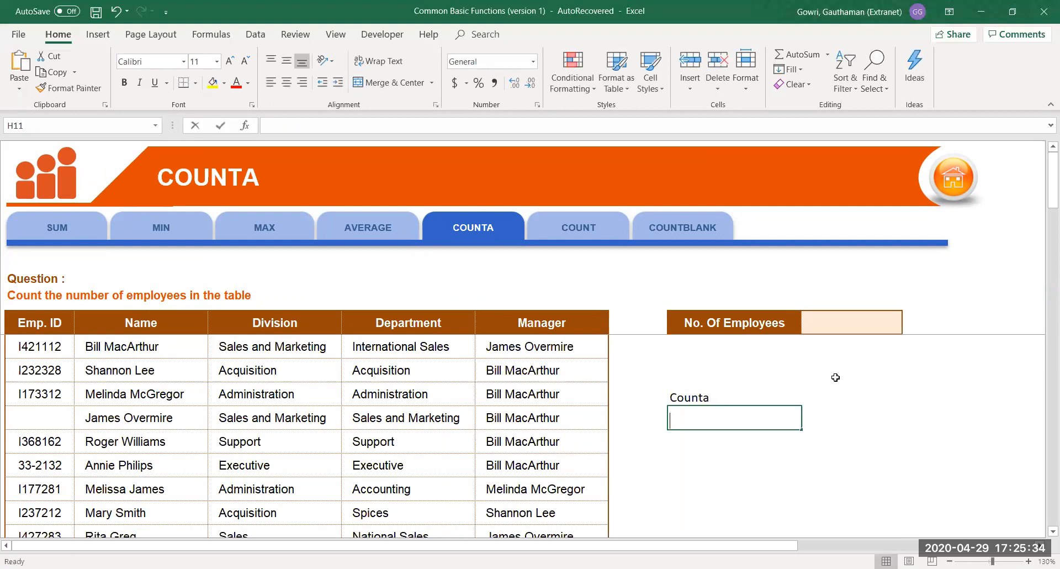
{"action": "type", "text": "Count"}
{"action": "key", "text": "BackSpace"}
{"action": "key", "text": "Return"}
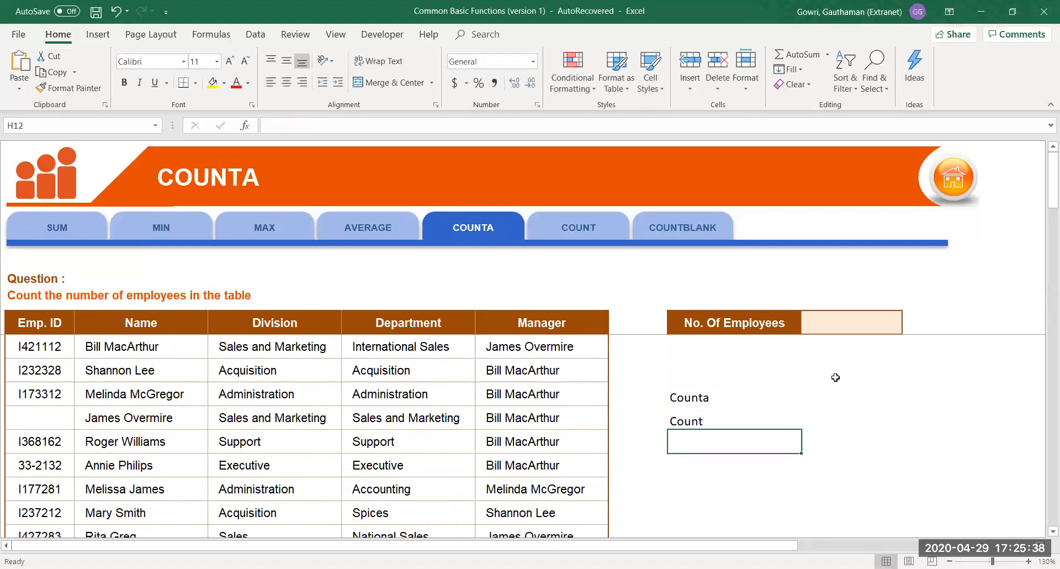
{"action": "type", "text": "CountBlank"}
{"action": "key", "text": "Return"}
Enter =COUNTA(B8:D14) in I10 beside the Counta label to count the non-empty cells.
{"action": "key", "text": "Up"}
{"action": "key", "text": "Up"}
{"action": "key", "text": "Up"}
{"action": "key", "text": "Right"}
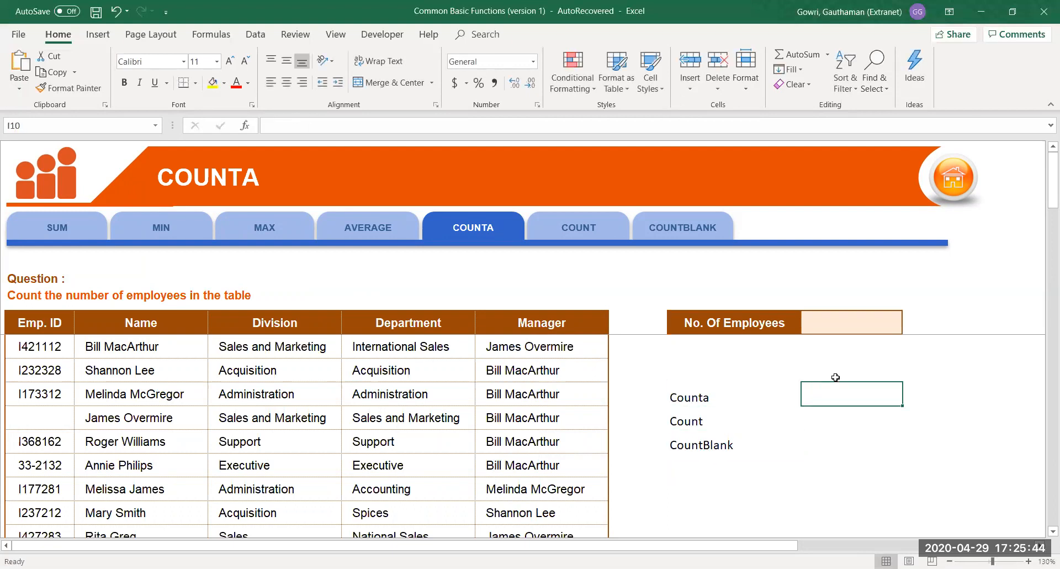
{"action": "type", "text": "="}
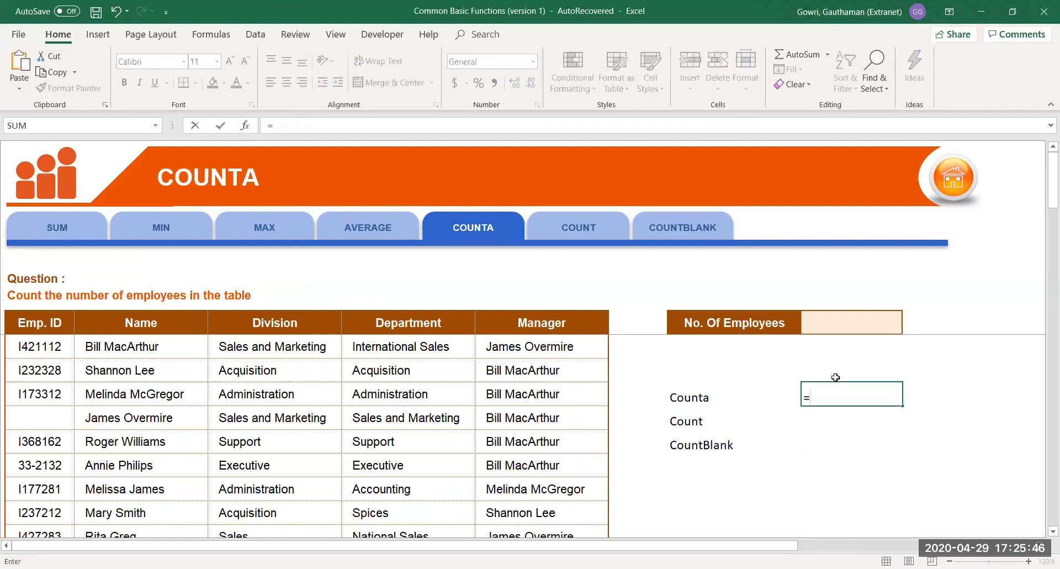
{"action": "type", "text": "counta"}
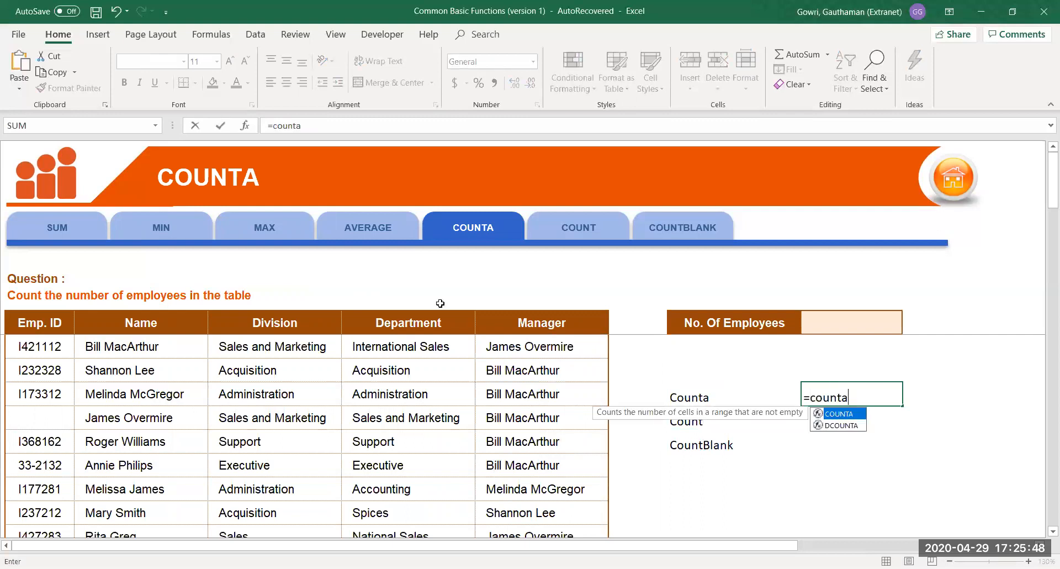
{"action": "key", "text": "Tab"}
{"action": "left_click", "coordinate": [57, 351]}
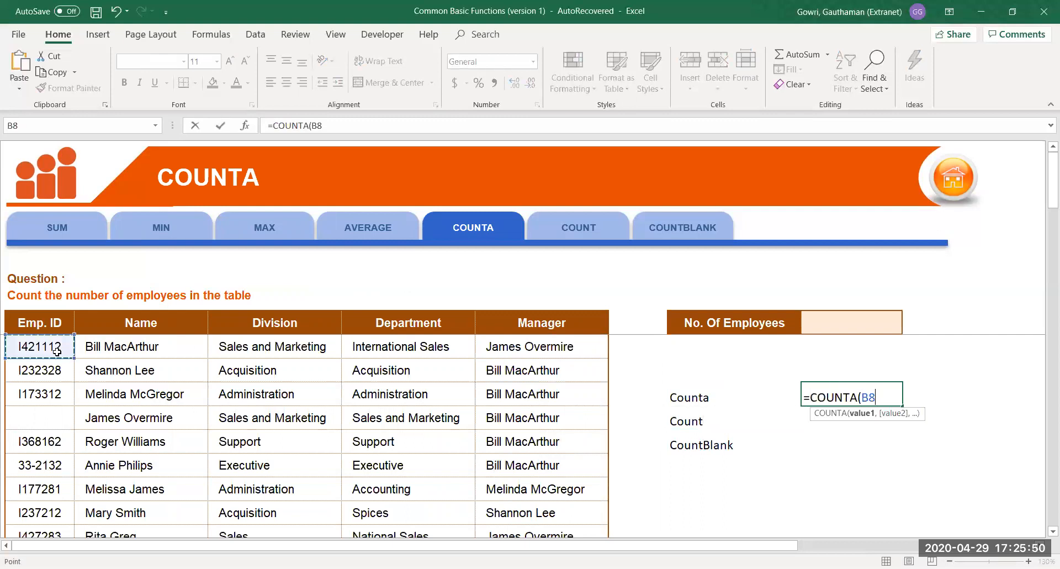
{"action": "left_click_drag", "start_coordinate": [57, 351], "coordinate": [253, 490]}
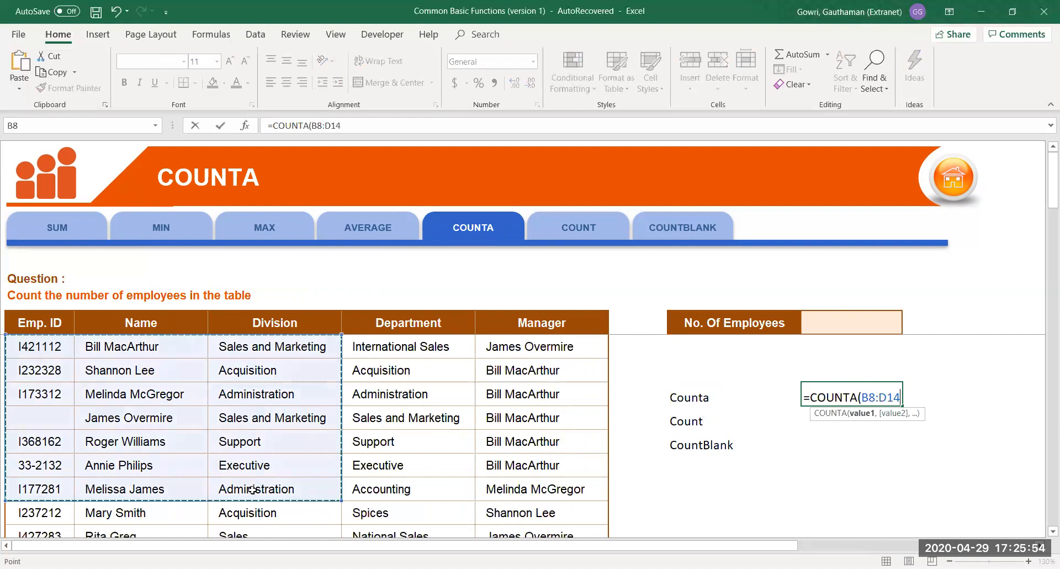
{"action": "key", "text": "Return"}
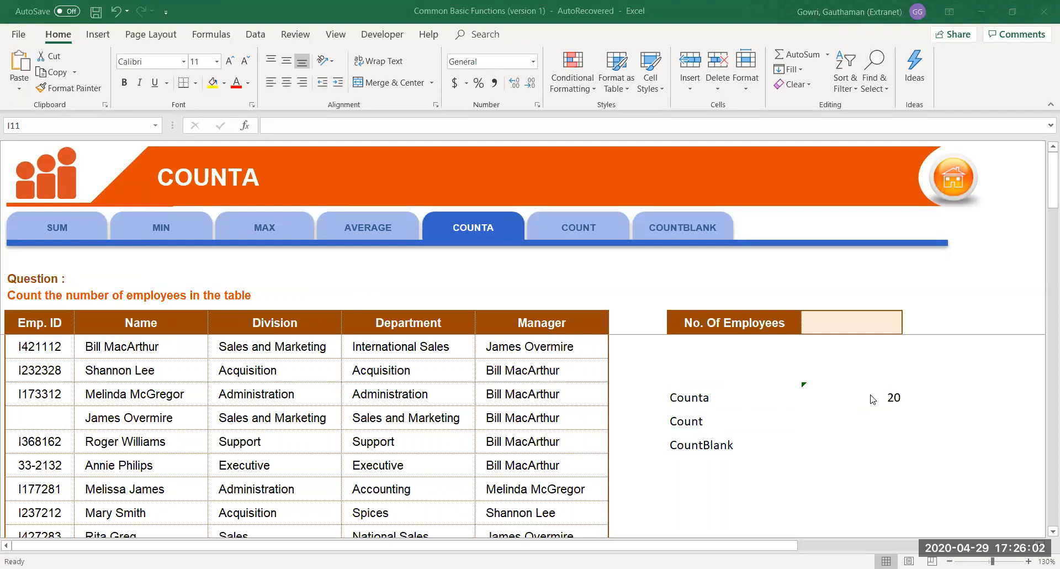
Select the range B8:D14 in the employee table to review which cells COUNTA includes.
{"action": "left_click", "coordinate": [705, 402]}
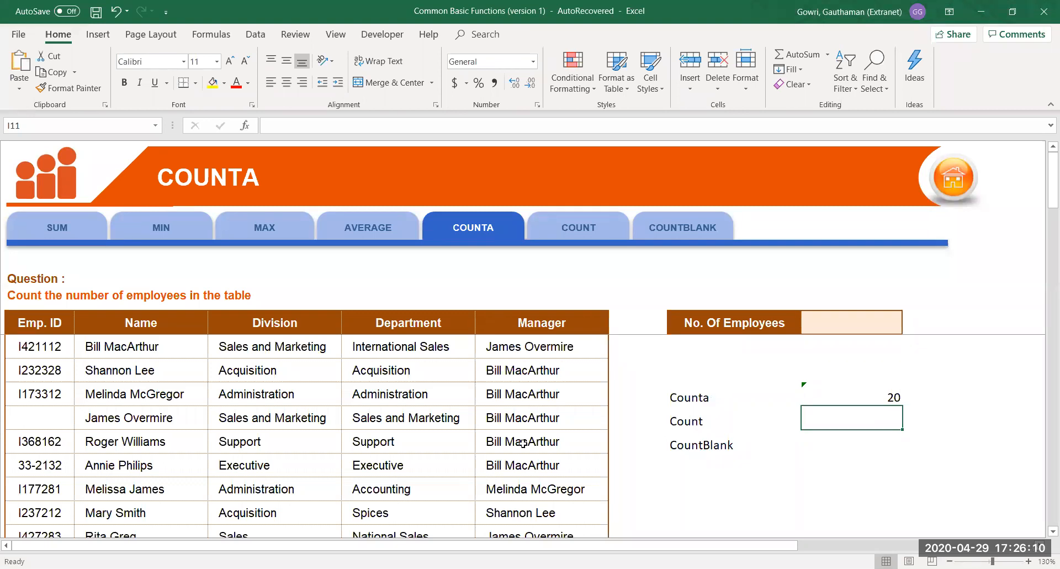
{"action": "left_click_drag", "start_coordinate": [51, 348], "coordinate": [299, 497]}
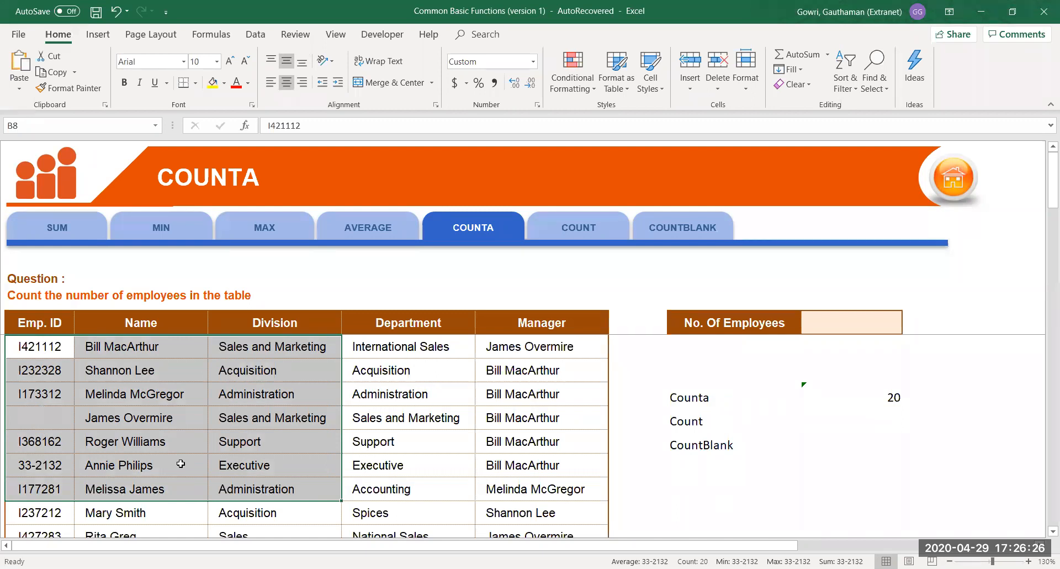
{"action": "key", "text": "Down"}
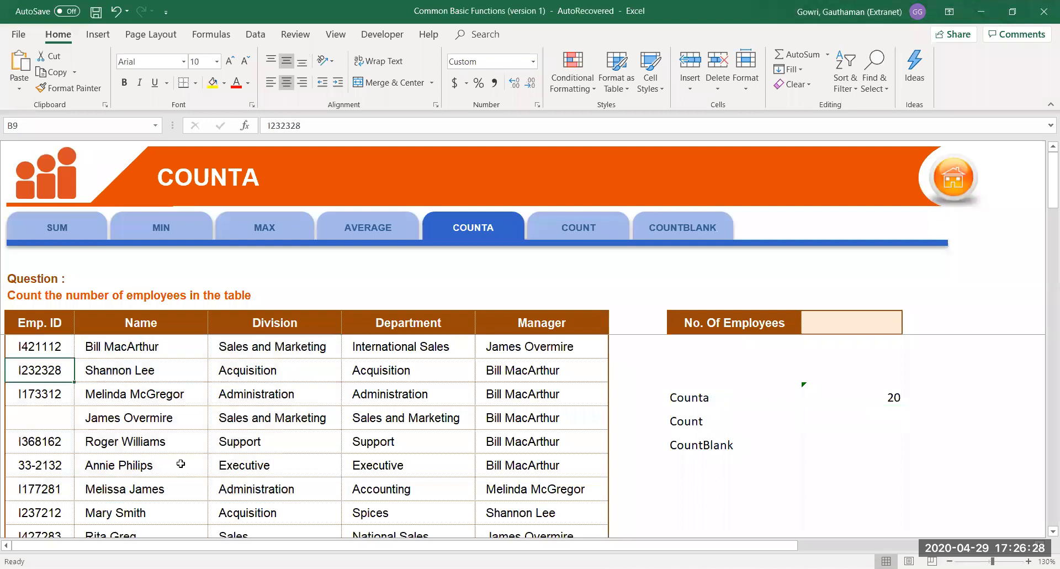
Enter =COUNT(B8:D14) in I11 beside the Count label to count the numeric cells.
{"action": "left_click", "coordinate": [870, 419]}
{"action": "type", "text": "="}
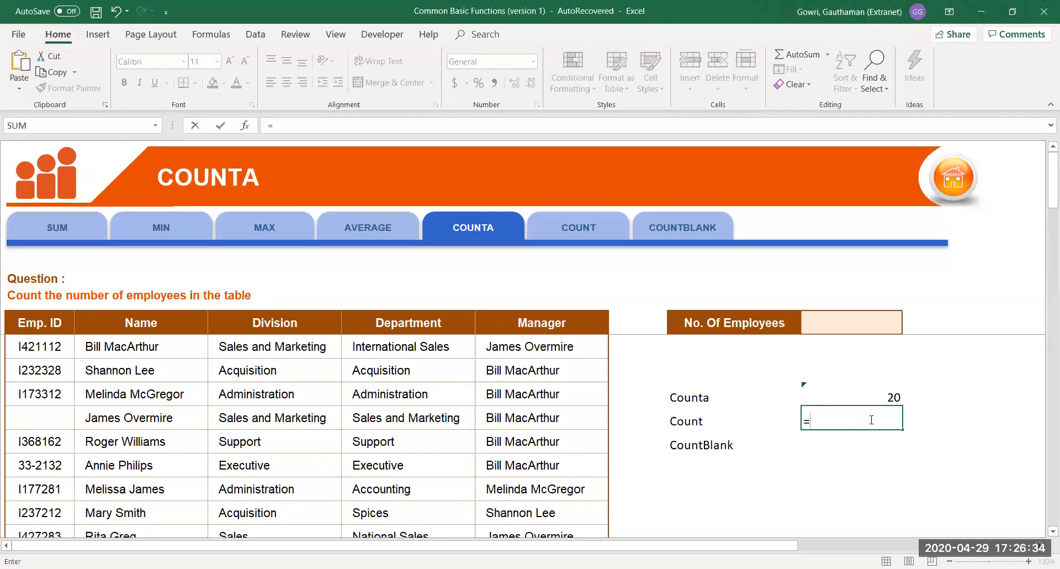
{"action": "type", "text": "COUNT("}
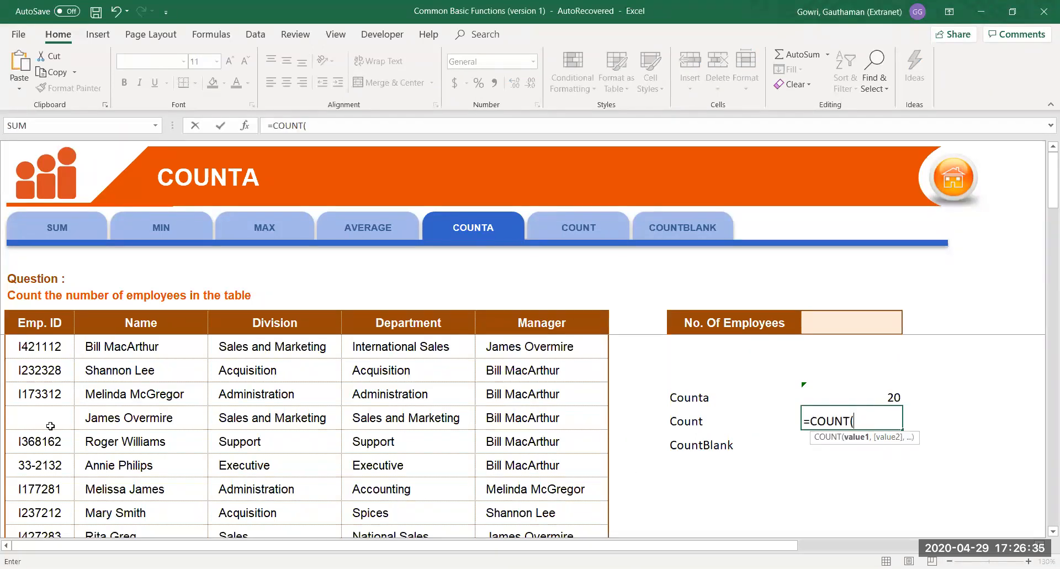
{"action": "left_click", "coordinate": [44, 347]}
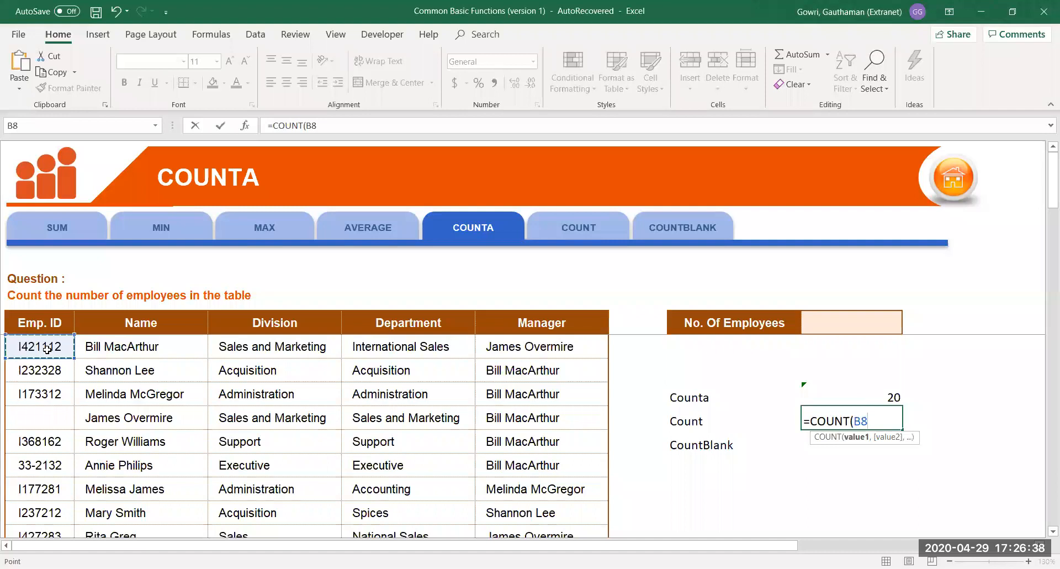
{"action": "left_click", "coordinate": [291, 480], "text": "shift"}
{"action": "key", "text": "Return"}
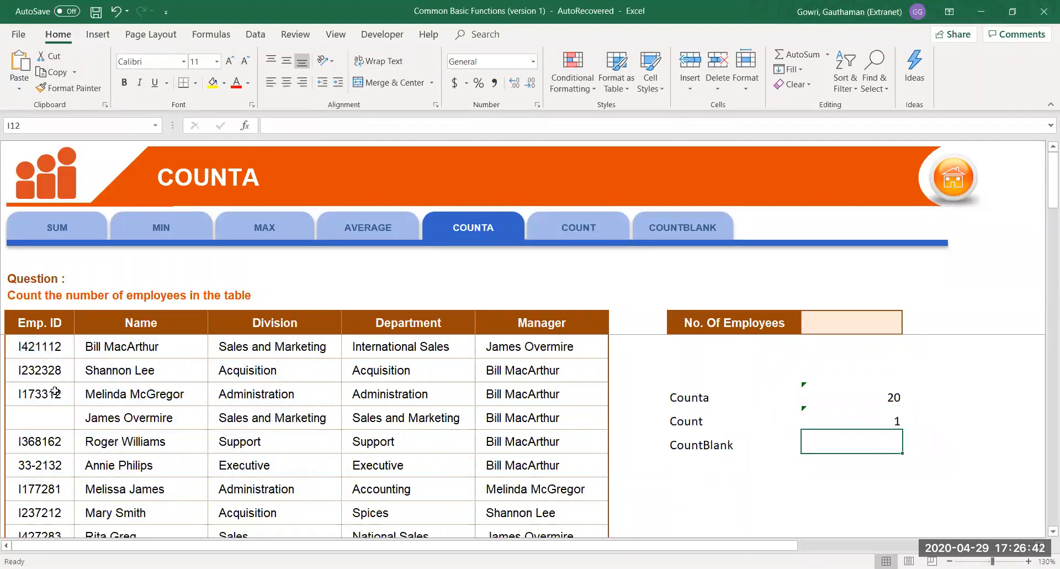
Inspect the Emp. ID entries in B13, B10 and B12 to compare numeric and text values.
{"action": "left_click", "coordinate": [40, 465]}
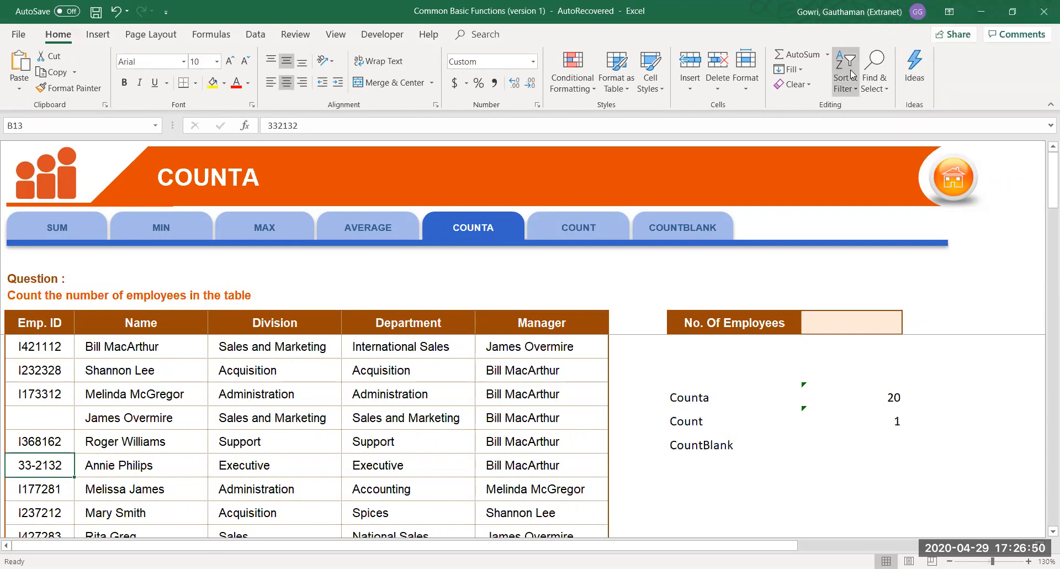
{"action": "left_click", "coordinate": [33, 394]}
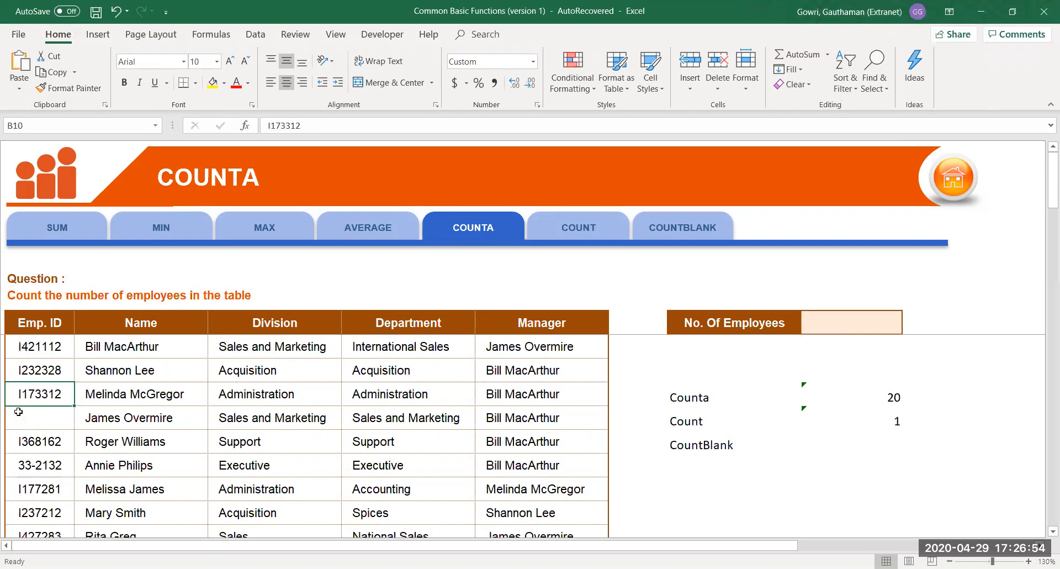
{"action": "left_click", "coordinate": [30, 443]}
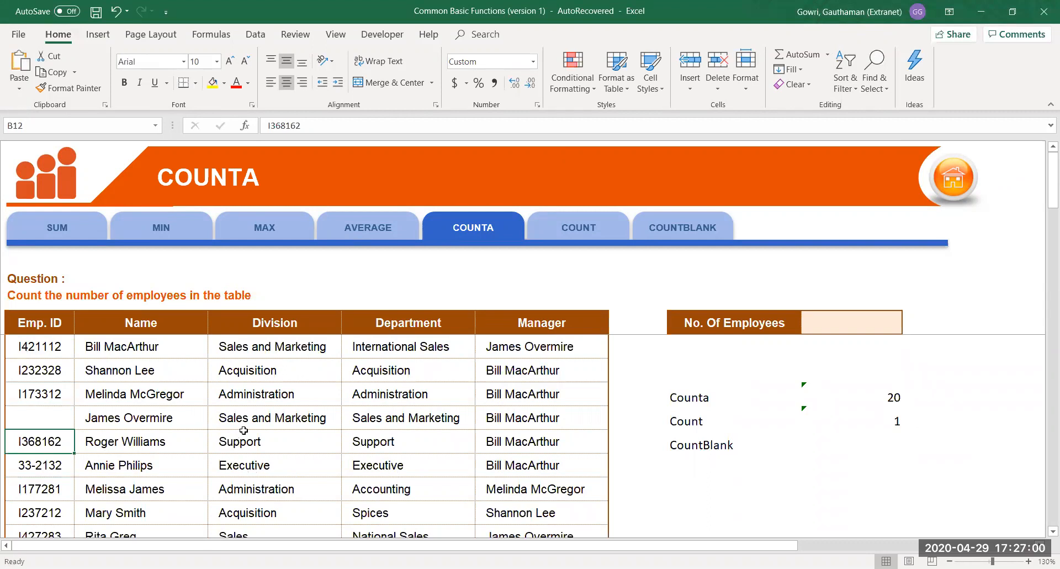
Replace the Division entry in D11 with 654 to test the COUNT formula.
{"action": "left_click", "coordinate": [259, 415]}
{"action": "type", "text": "654"}
{"action": "key", "text": "Return"}
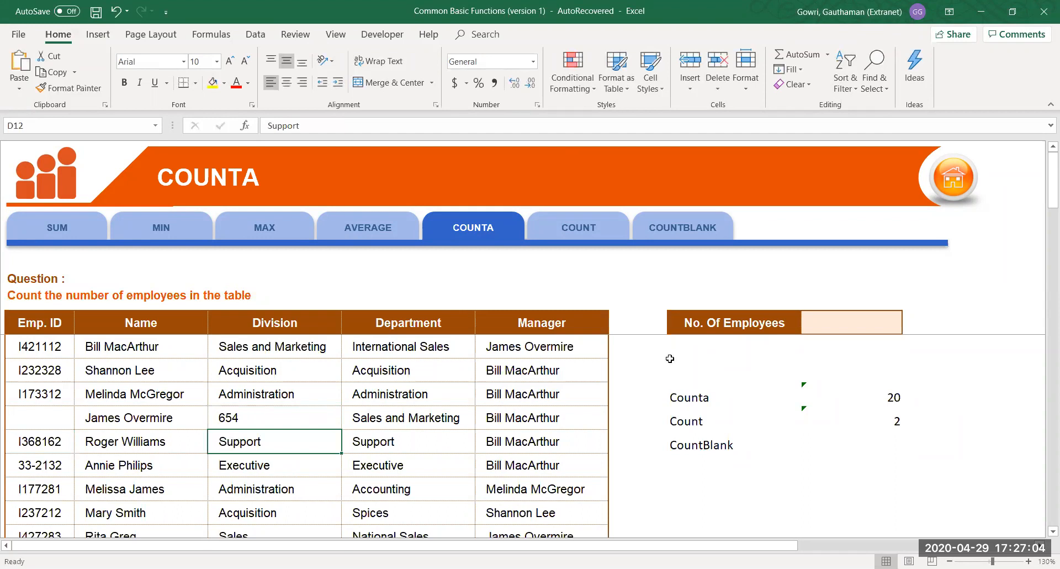
Enter =COUNTBLANK(B8:D14) in I12 beside the CountBlank label to count the empty cells.
{"action": "left_click", "coordinate": [864, 416]}
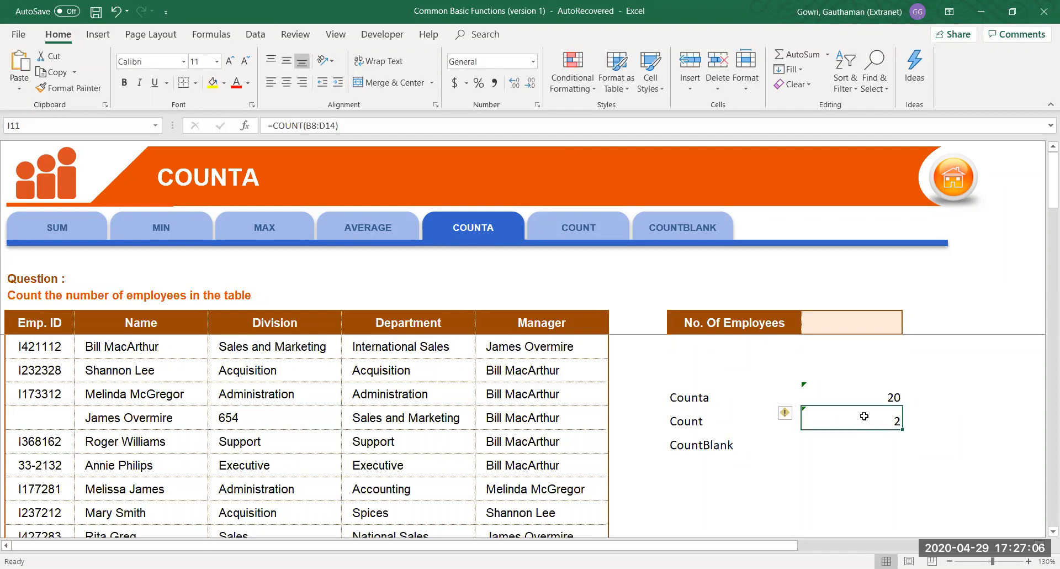
{"action": "left_click", "coordinate": [690, 423]}
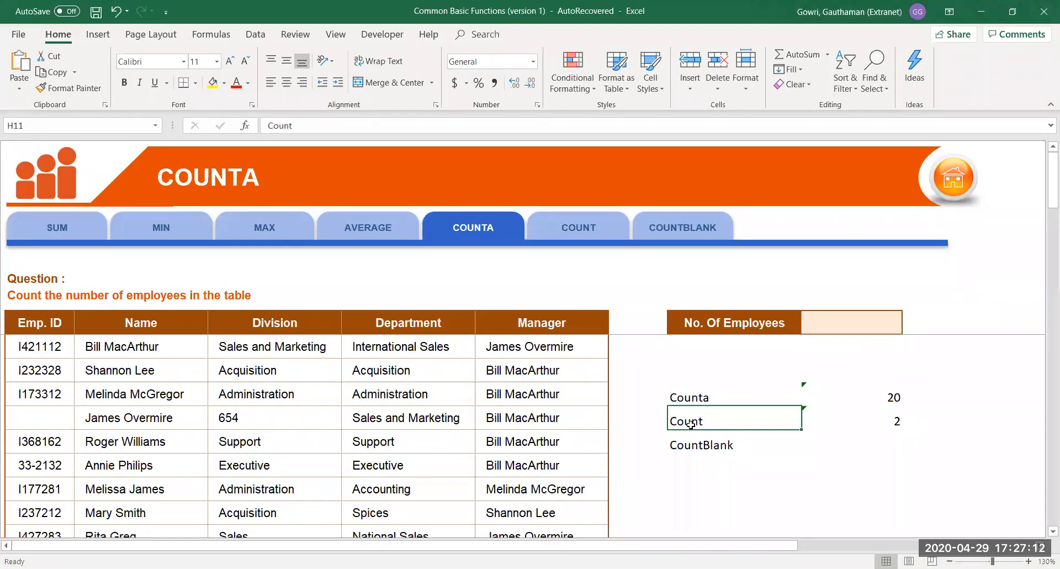
{"action": "left_click", "coordinate": [886, 437]}
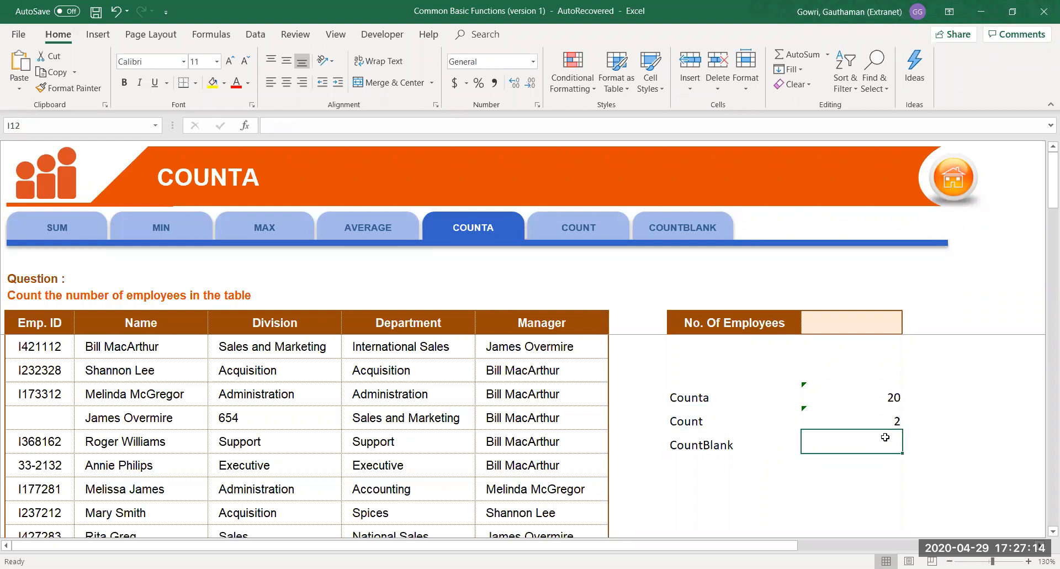
{"action": "type", "text": "="}
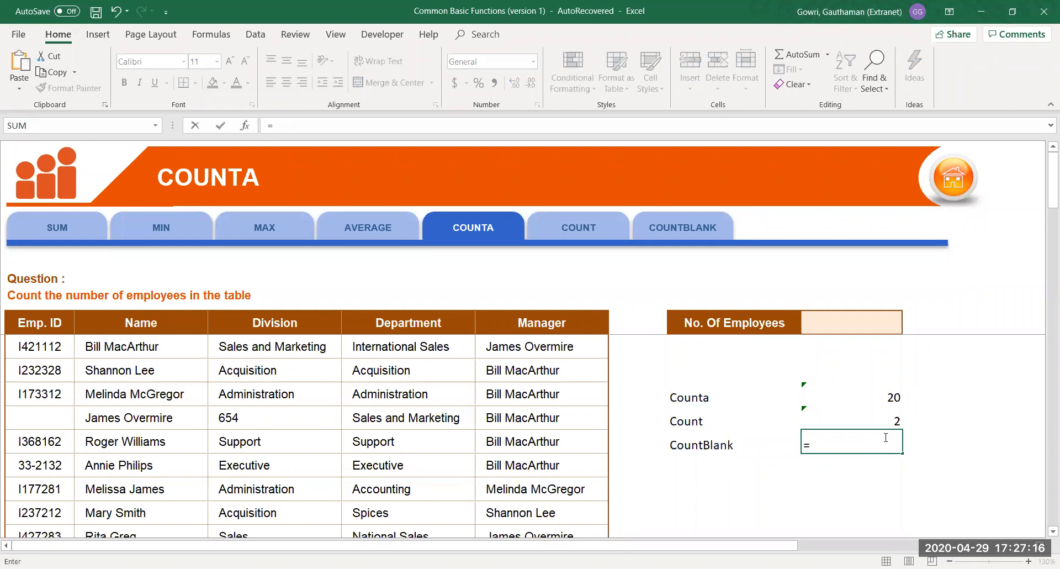
{"action": "type", "text": "count"}
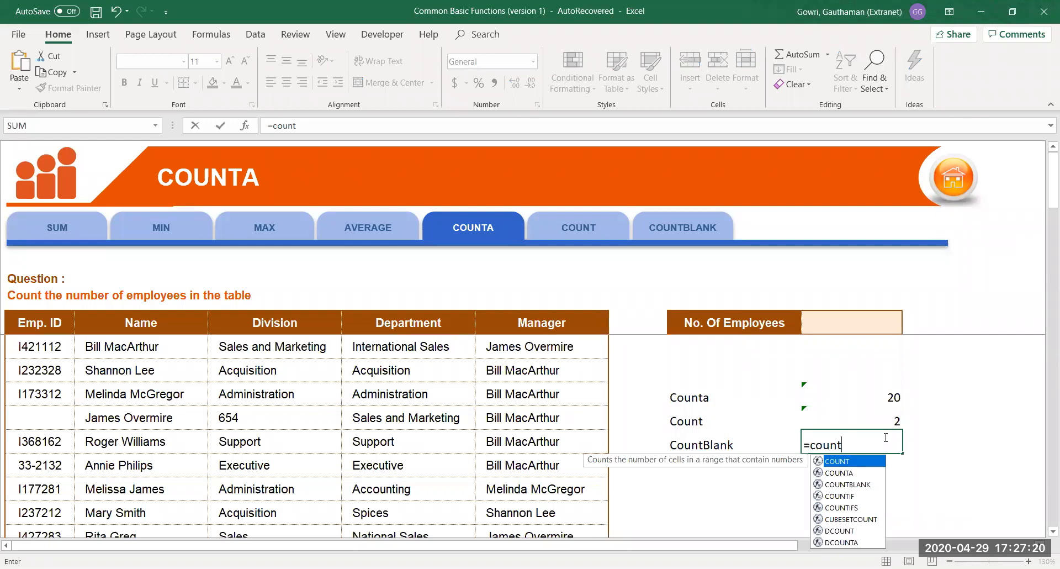
{"action": "key", "text": "Down"}
{"action": "key", "text": "Down"}
{"action": "key", "text": "Tab"}
{"action": "left_click", "coordinate": [47, 353]}
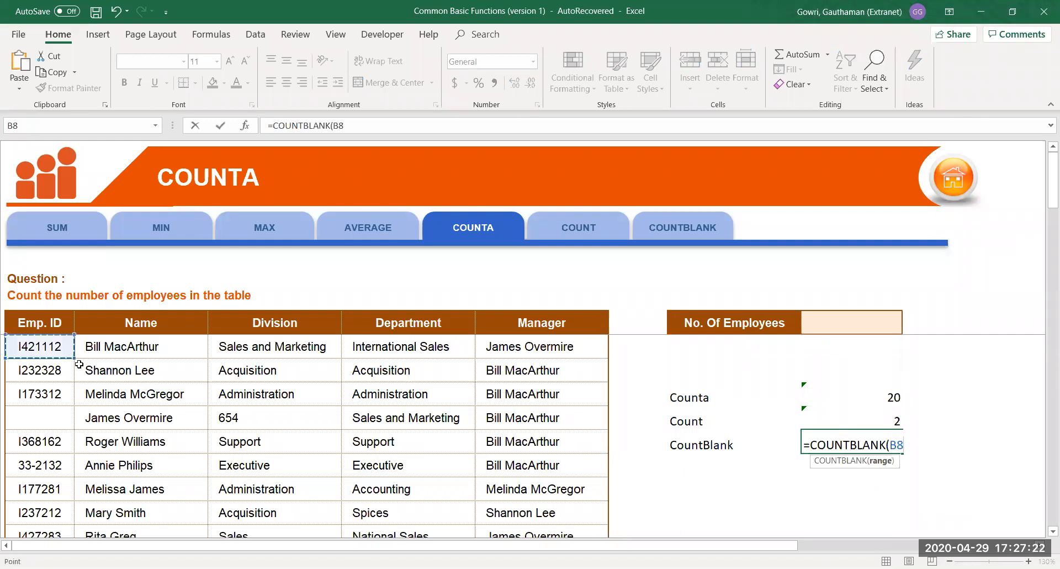
{"action": "left_click", "coordinate": [244, 488], "text": "shift"}
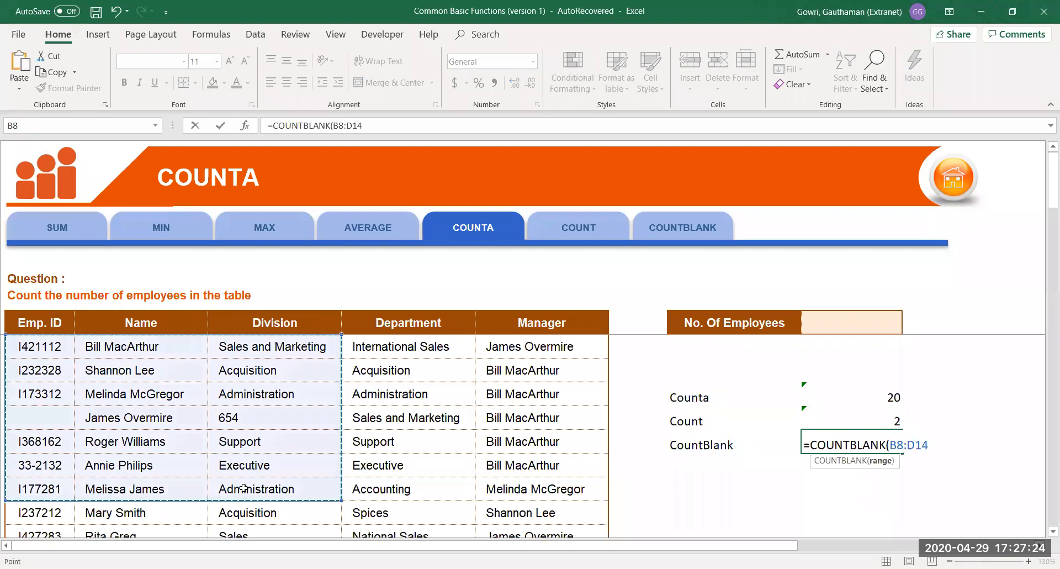
{"action": "key", "text": "Return"}
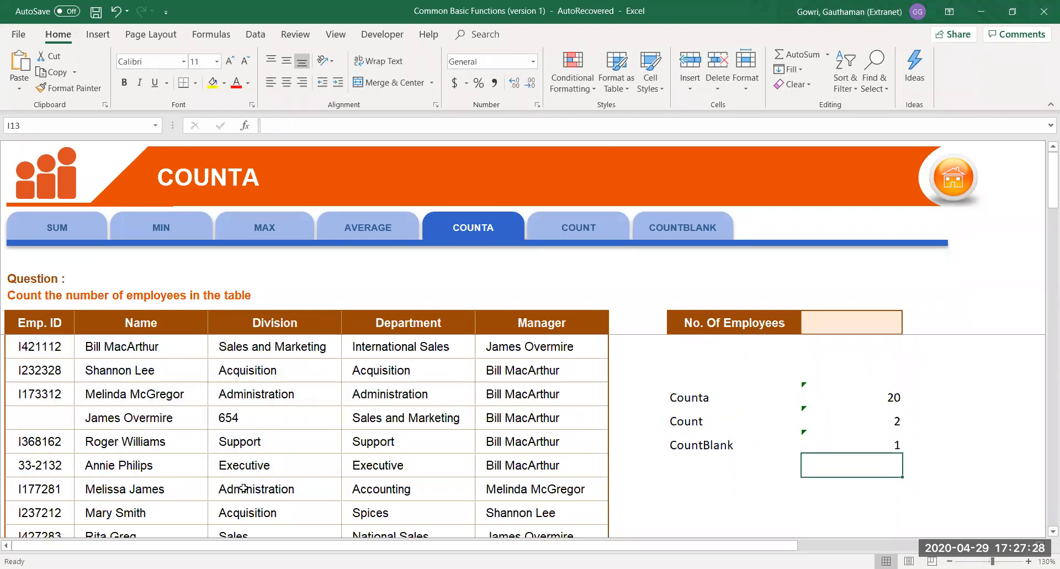
Clear the Division entry in D9 to test the COUNTBLANK formula in I12.
{"action": "left_click", "coordinate": [66, 417]}
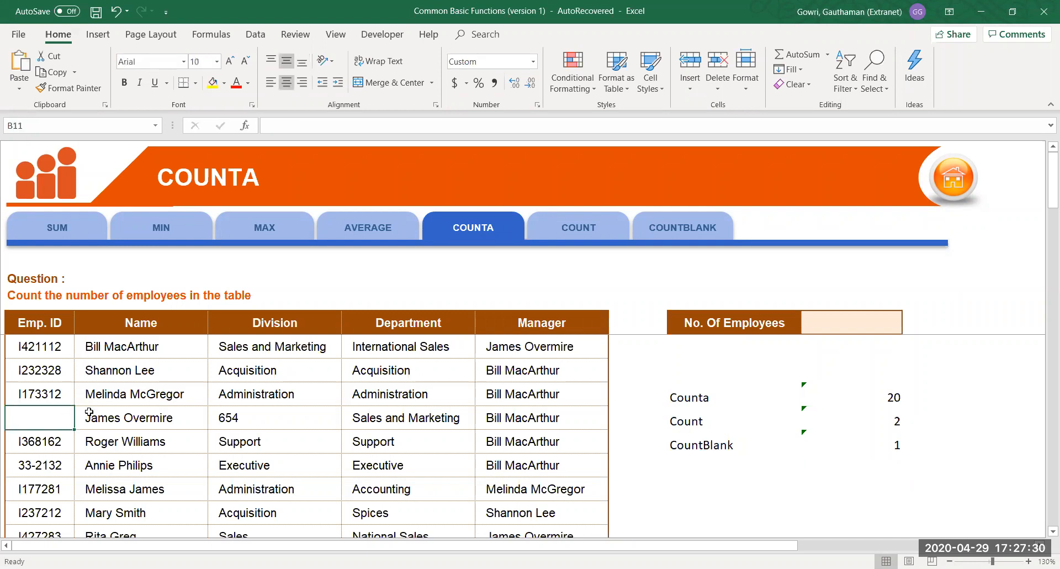
{"action": "left_click", "coordinate": [295, 367]}
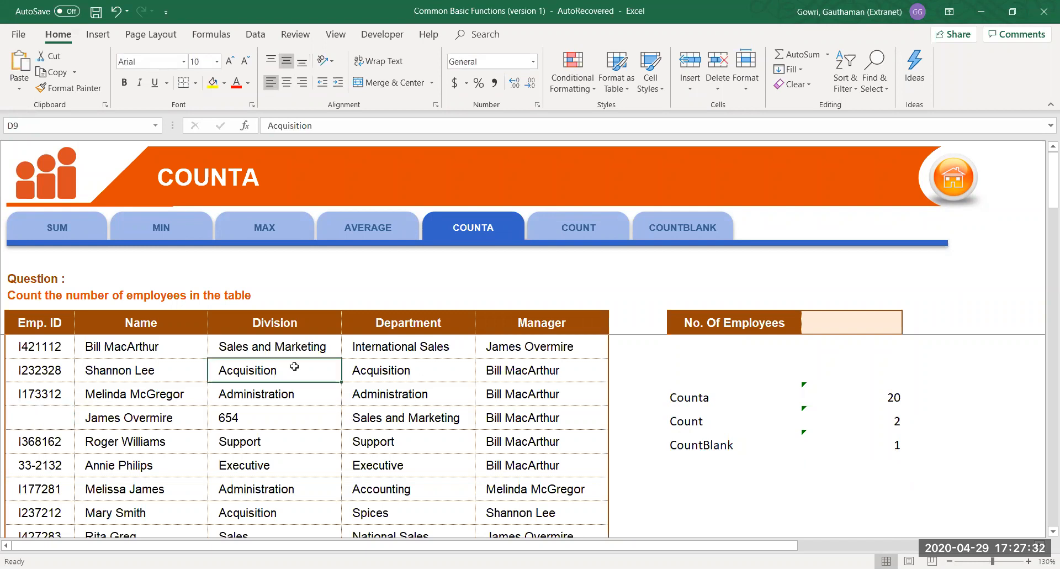
{"action": "key", "text": "Delete"}
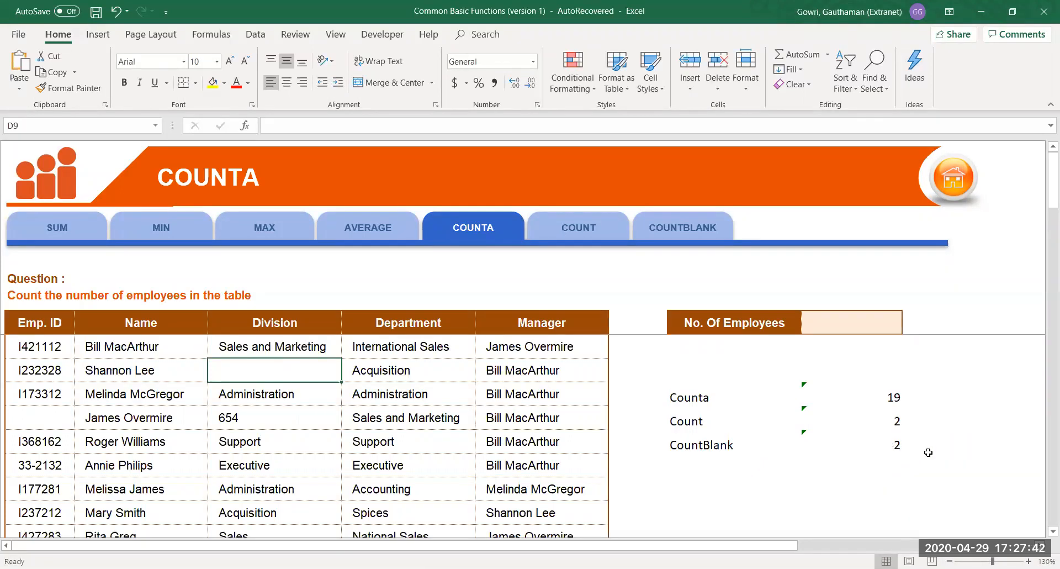
{"action": "left_click", "coordinate": [893, 444]}
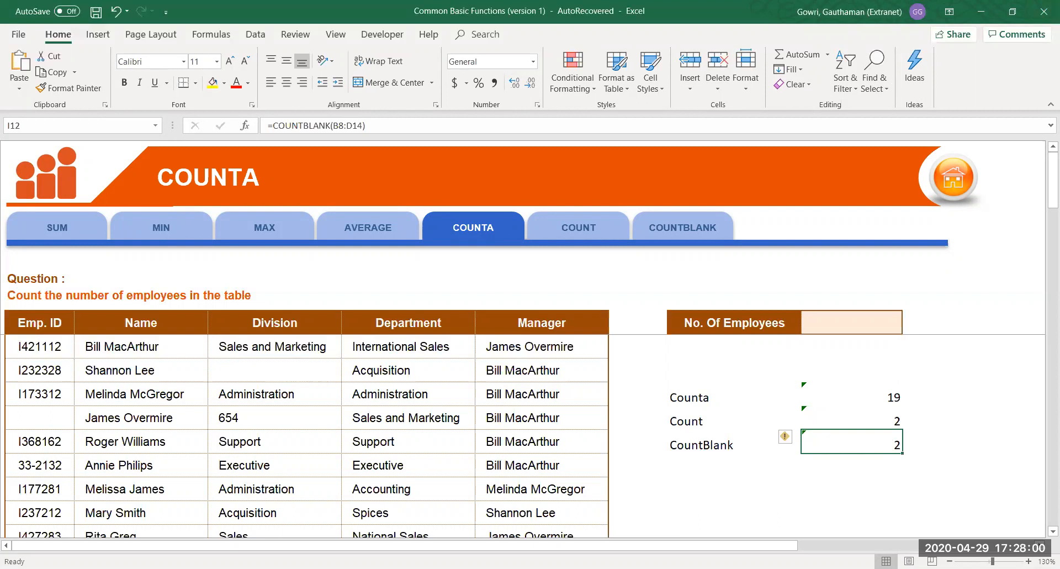
Close the Common Basic Functions (version 1) workbook without saving and switch to the Conditional Formulas workbook.
{"action": "key", "text": "alt+Tab"}
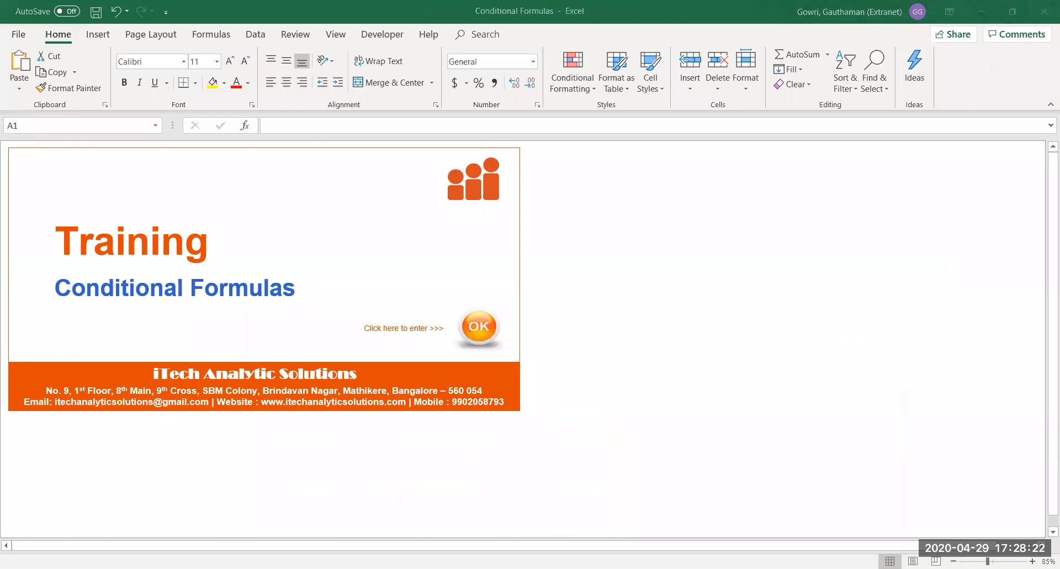
{"action": "key", "text": "Tab"}
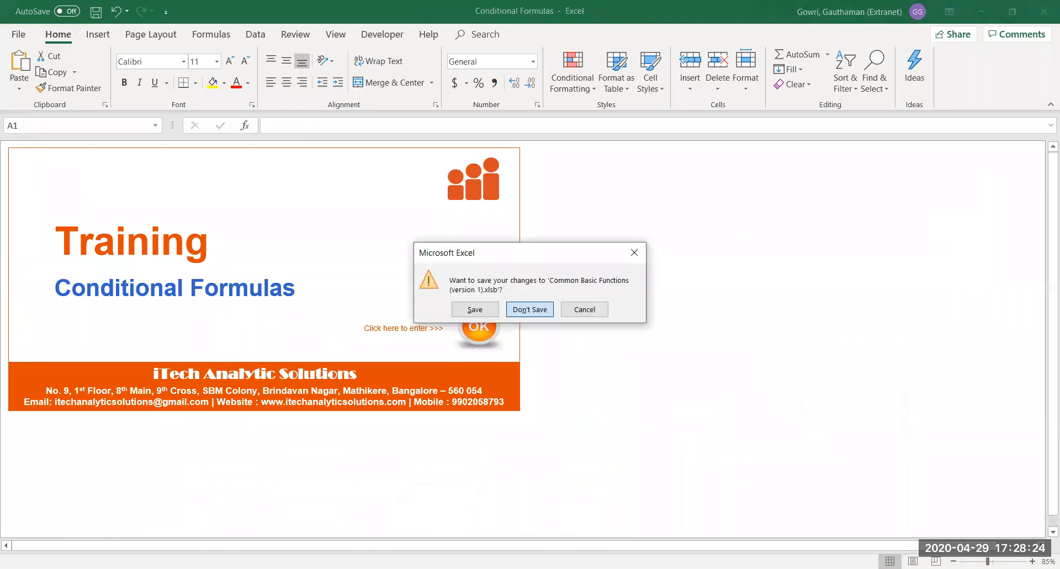
{"action": "key", "text": "Return"}
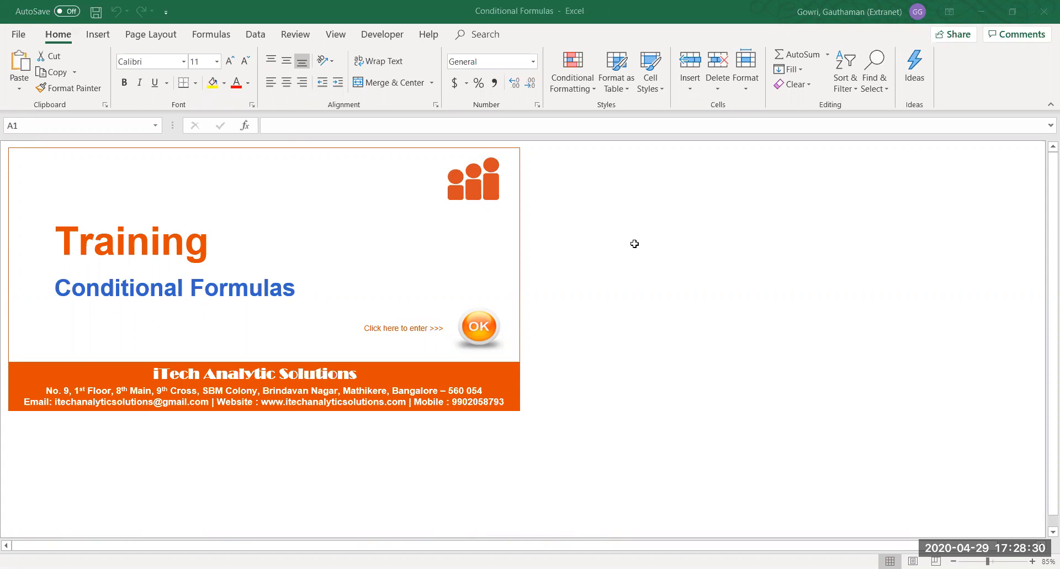
Enter the IF practice sheet from the Conditional Formulas cover page and enlarge the sheet view to 130%.
{"action": "left_click", "coordinate": [483, 324]}
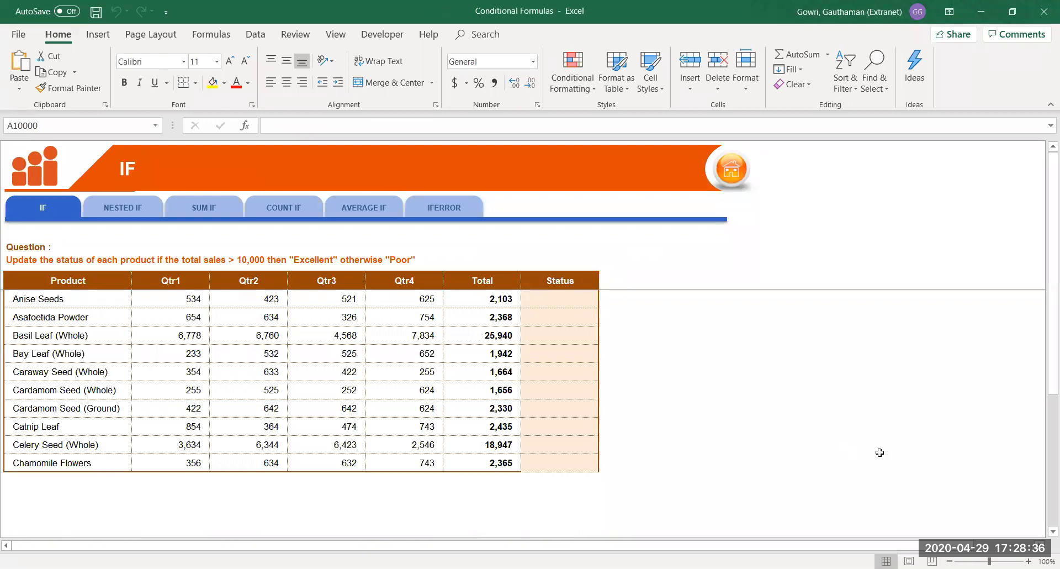
{"action": "left_click", "coordinate": [1028, 561]}
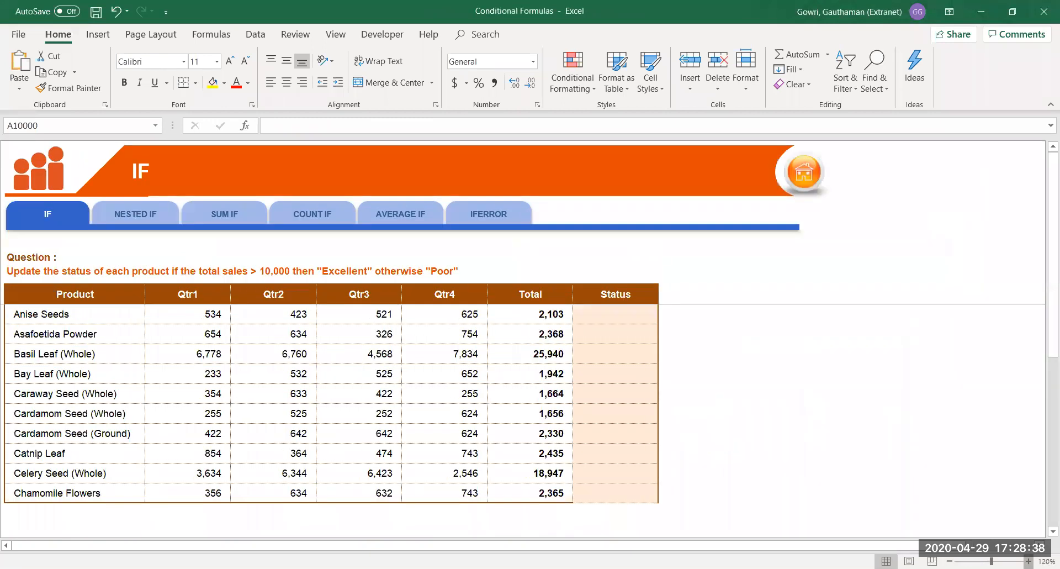
{"action": "left_click", "coordinate": [1028, 561]}
{"action": "left_click", "coordinate": [1028, 561]}
{"action": "left_click", "coordinate": [386, 429]}
{"action": "key", "text": "Up"}
{"action": "key", "text": "Up"}
{"action": "key", "text": "Up"}
{"action": "key", "text": "Up"}
{"action": "key", "text": "Up"}
{"action": "key", "text": "Up"}
{"action": "key", "text": "Up"}
{"action": "key", "text": "Up"}
{"action": "key", "text": "Up"}
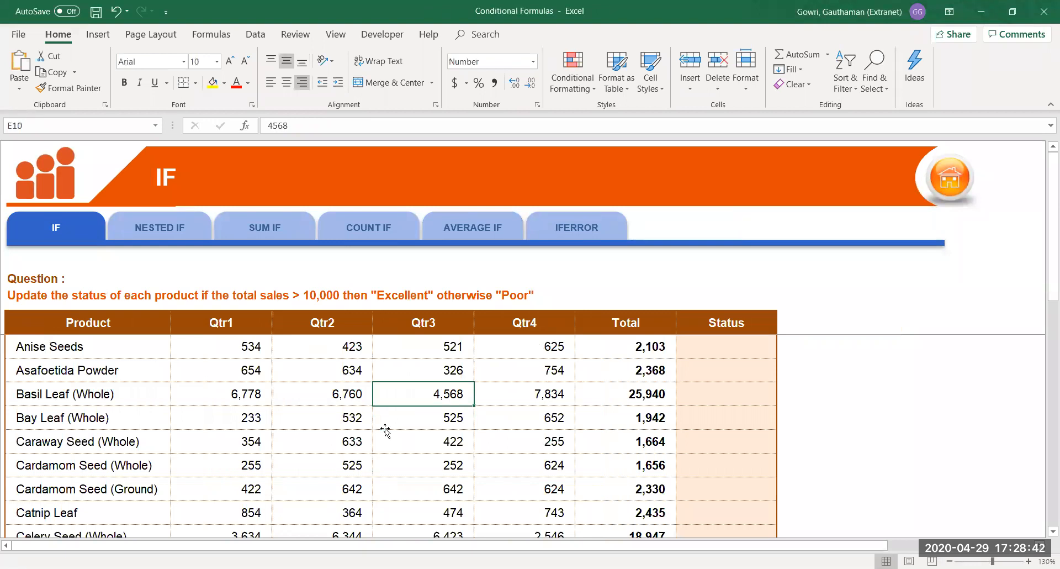
{"action": "key", "text": "Down"}
{"action": "key", "text": "Down"}
{"action": "key", "text": "Down"}
{"action": "key", "text": "Down"}
{"action": "key", "text": "Down"}
{"action": "key", "text": "Down"}
{"action": "key", "text": "Down"}
{"action": "key", "text": "Down"}
Review the IF question in B6 and the Total and Status columns of the product table.
{"action": "left_click", "coordinate": [57, 295]}
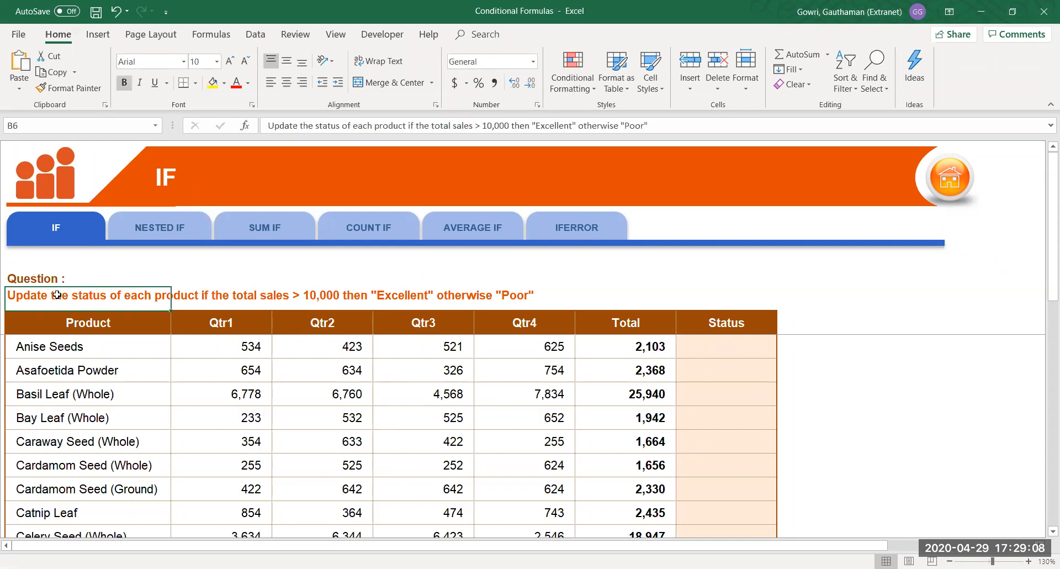
{"action": "left_click", "coordinate": [733, 388]}
{"action": "left_click_drag", "start_coordinate": [734, 352], "coordinate": [714, 440]}
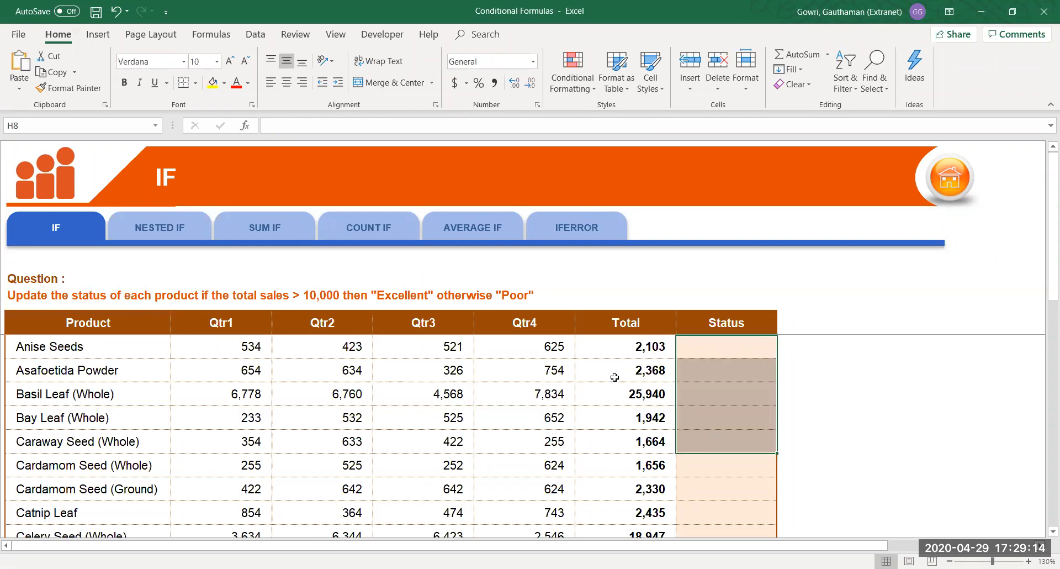
{"action": "left_click_drag", "start_coordinate": [613, 346], "coordinate": [608, 465]}
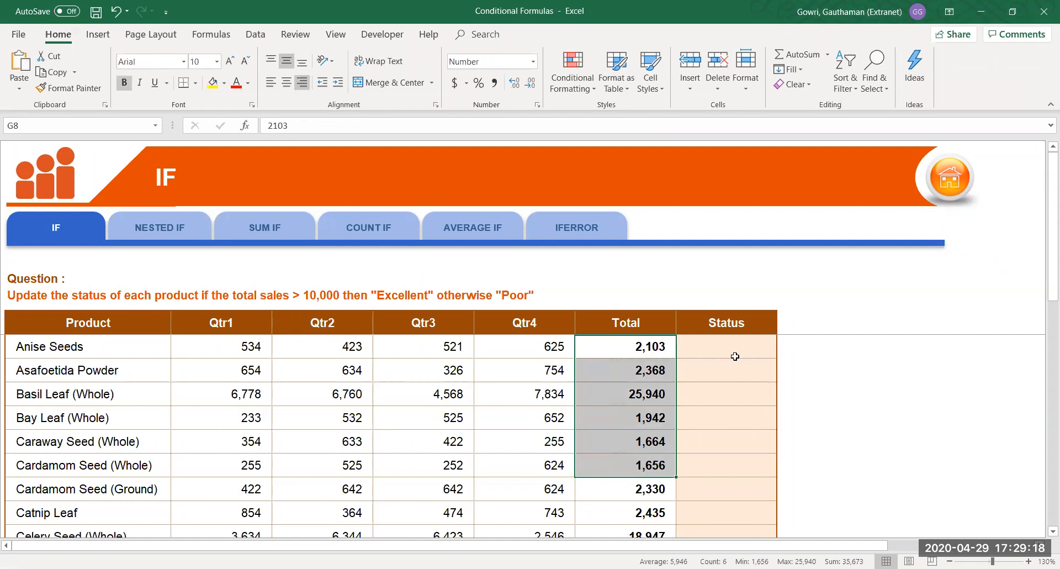
{"action": "left_click", "coordinate": [732, 350]}
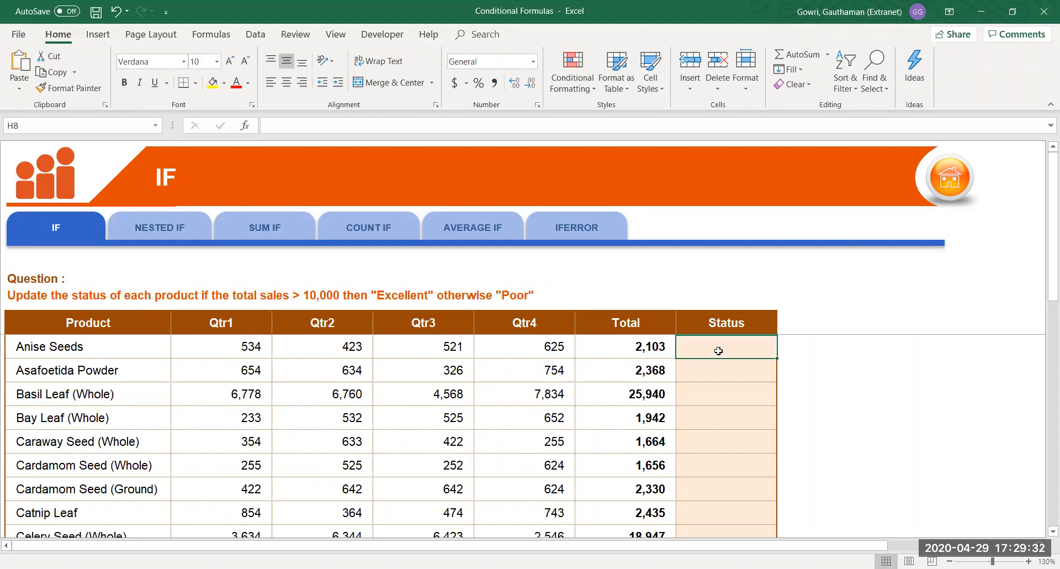
{"action": "left_click", "coordinate": [662, 347]}
{"action": "left_click", "coordinate": [693, 349]}
Enter the criteria beside the table: 10000 in K9, Excellent in L9 and Poor in L10.
{"action": "left_click", "coordinate": [916, 360]}
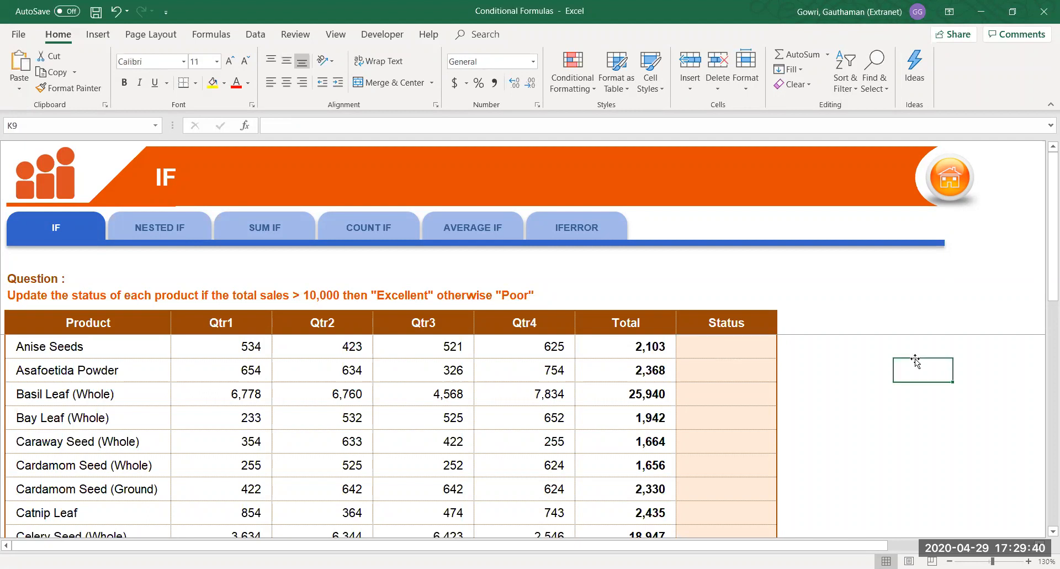
{"action": "type", "text": "10000"}
{"action": "key", "text": "Return"}
{"action": "key", "text": "Up"}
{"action": "key", "text": "Right"}
{"action": "type", "text": "Ex"}
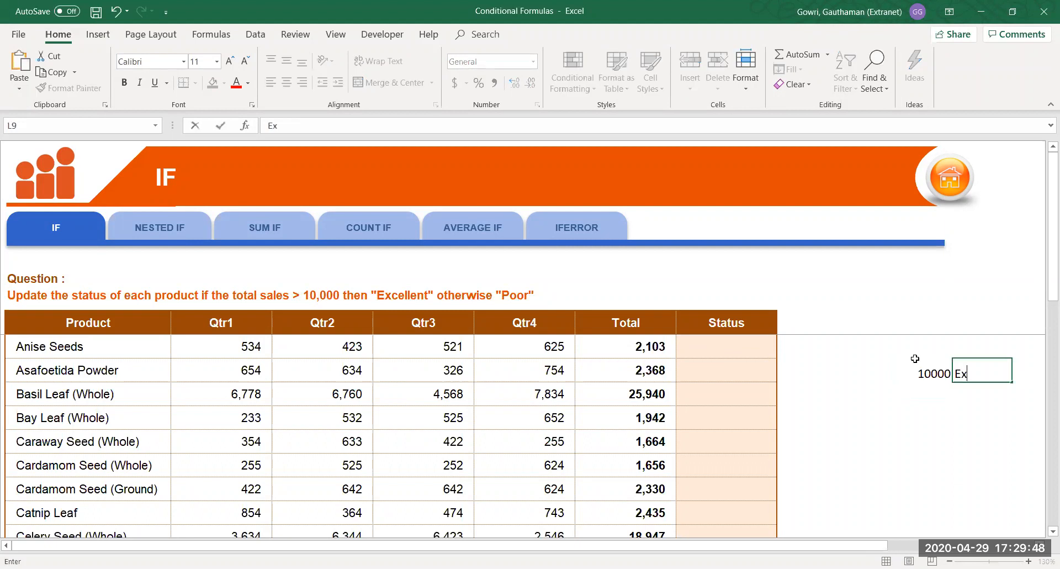
{"action": "type", "text": "eellent"}
{"action": "key", "text": "Return"}
{"action": "type", "text": "Poor"}
{"action": "key", "text": "Return"}
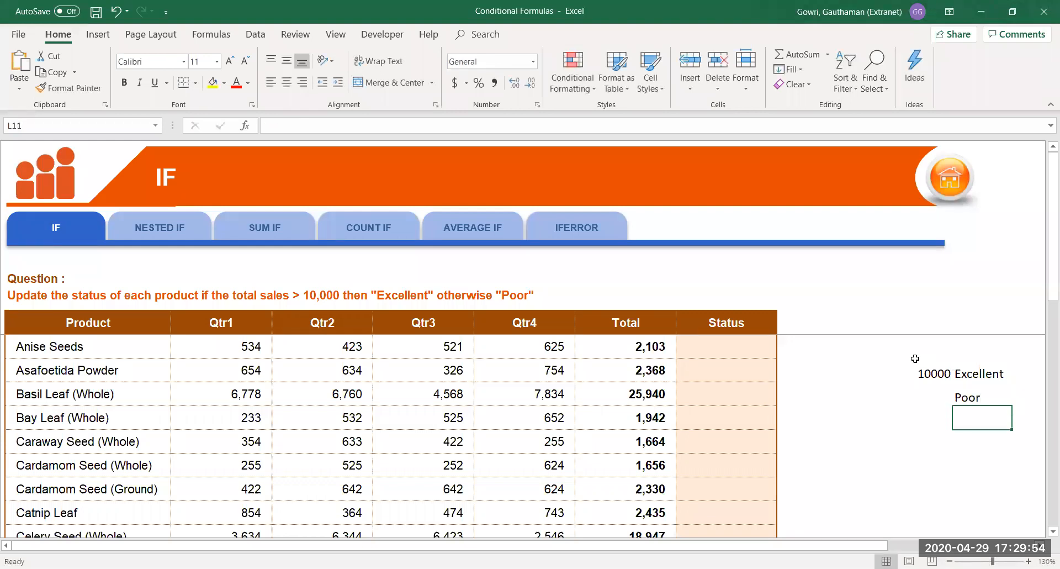
Begin an IF formula in H8 whose logical test is G8>$K$9, with the K9 reference made absolute.
{"action": "left_click", "coordinate": [702, 348]}
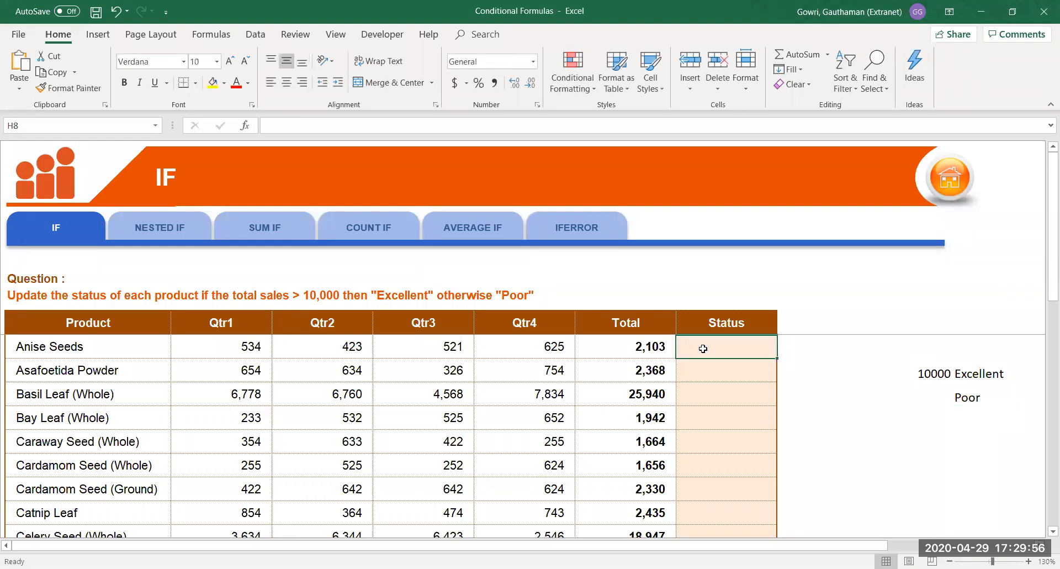
{"action": "type", "text": "="}
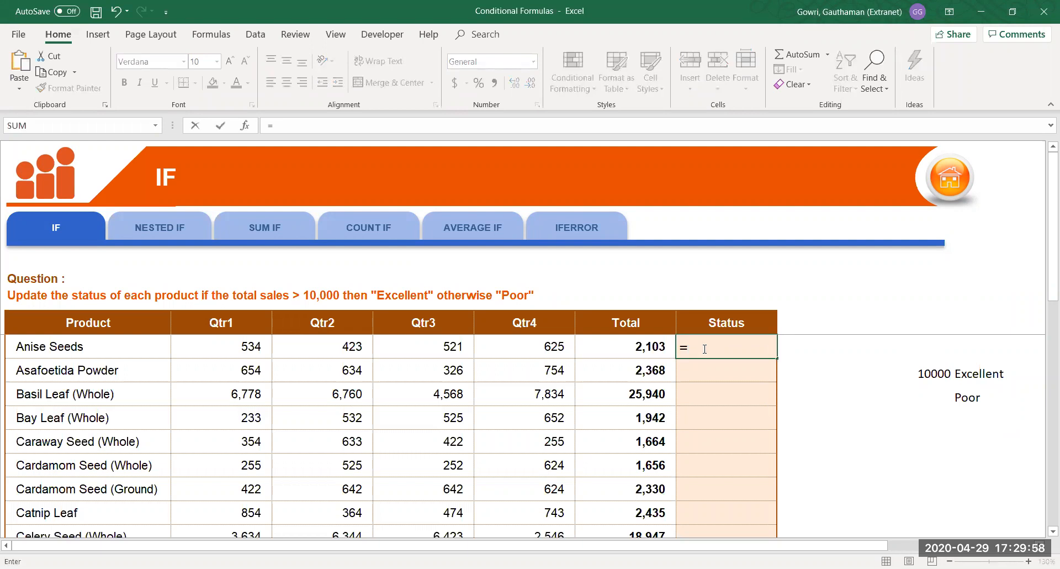
{"action": "type", "text": "IF("}
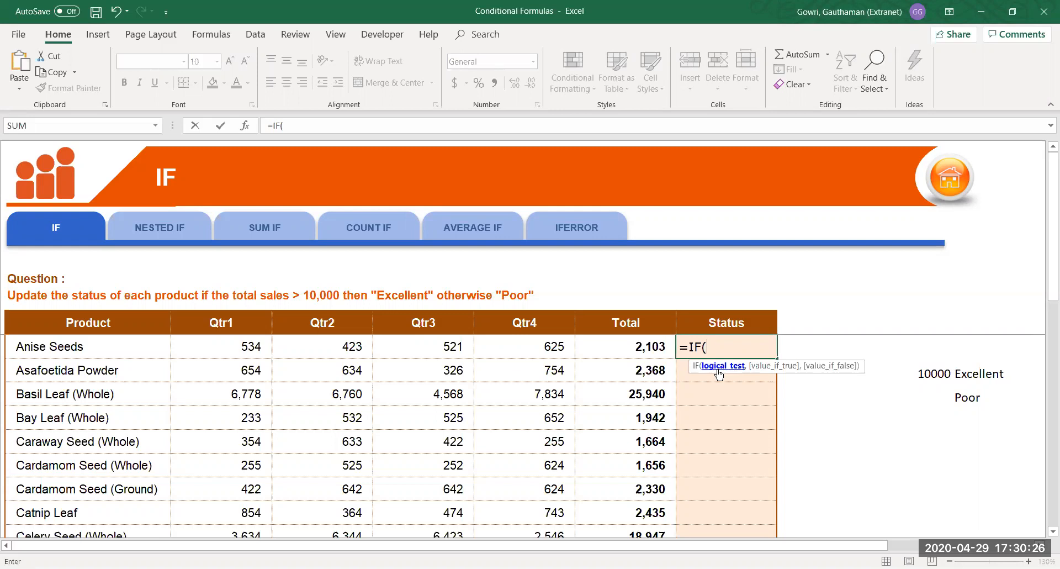
{"action": "left_click", "coordinate": [633, 347]}
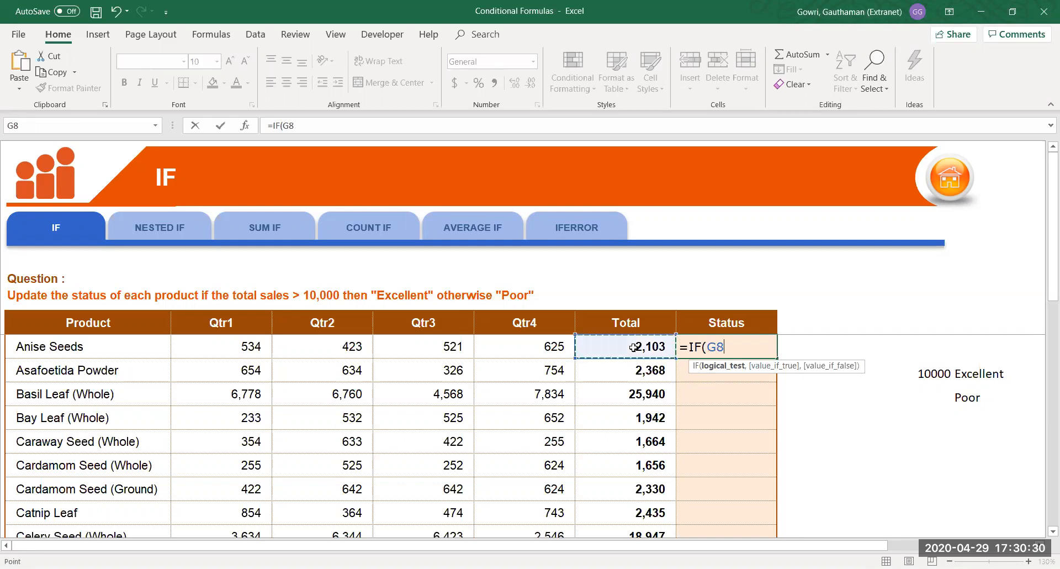
{"action": "type", "text": ">"}
{"action": "left_click", "coordinate": [931, 375]}
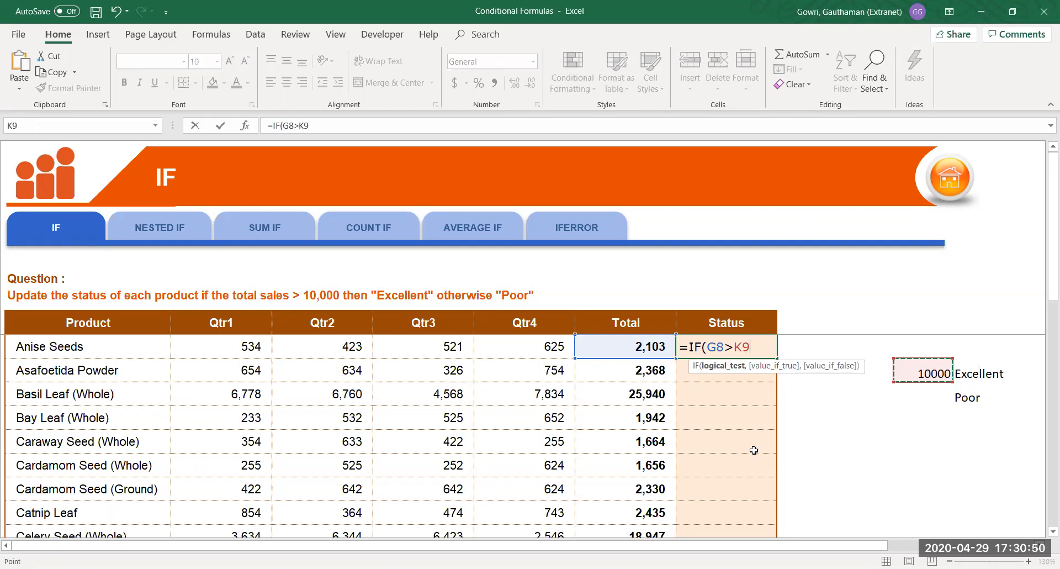
{"action": "key", "text": "F4"}
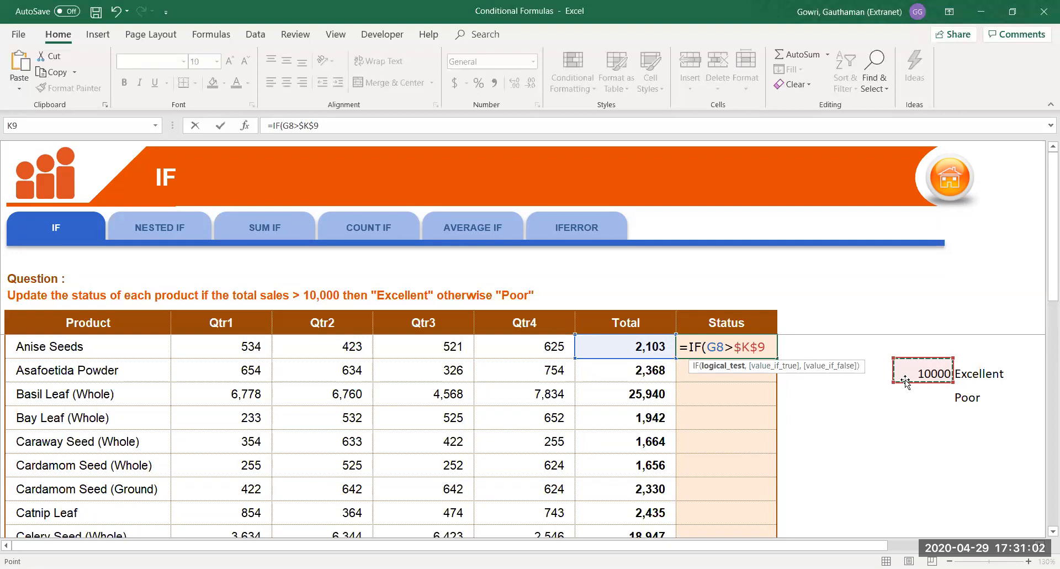
Complete the H8 IF formula with $L$9 as the value if true and $L$10 as the value if false.
{"action": "type", "text": ","}
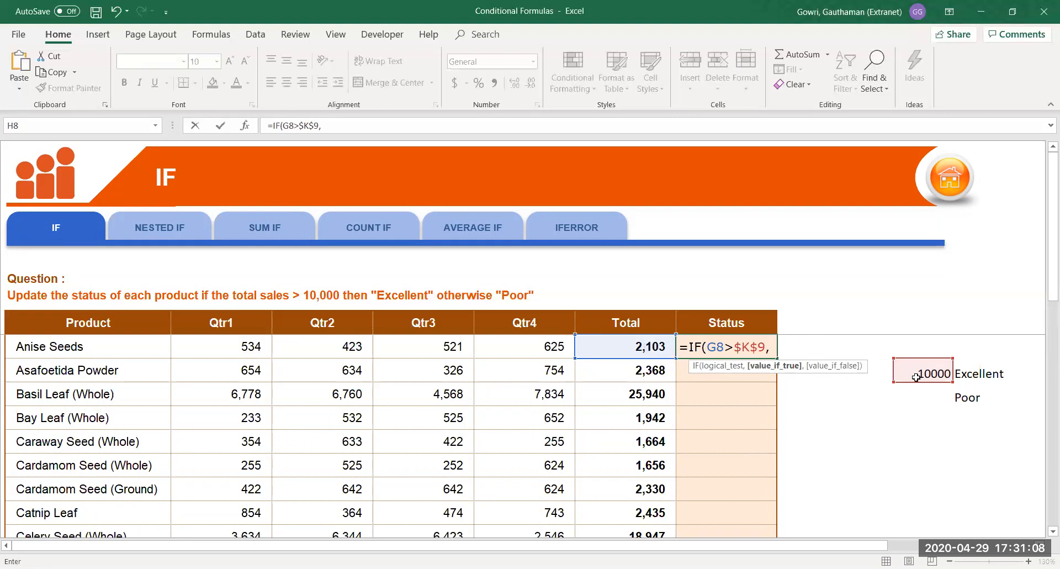
{"action": "left_click", "coordinate": [996, 375]}
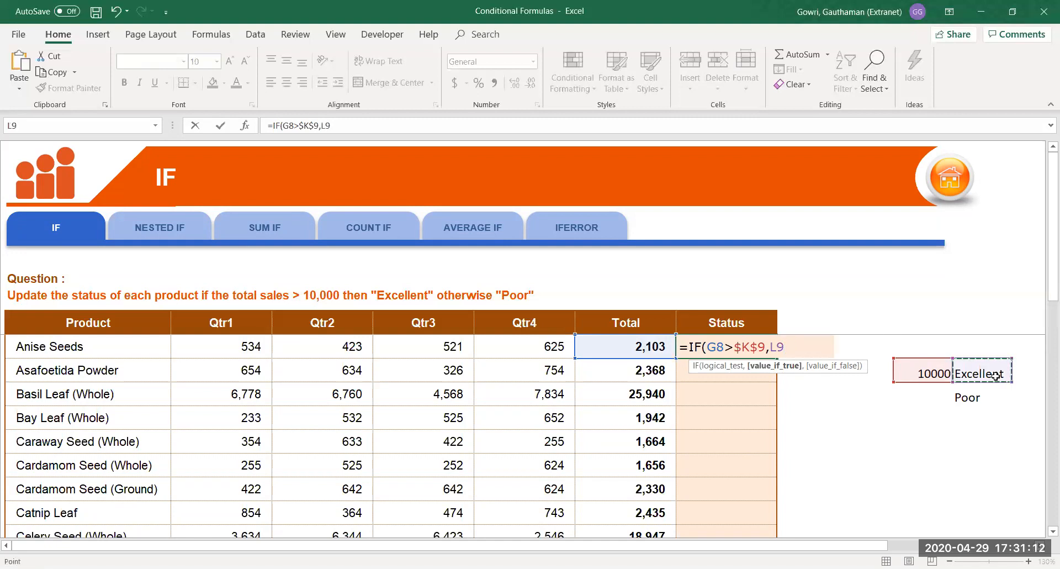
{"action": "key", "text": "F4"}
{"action": "type", "text": ","}
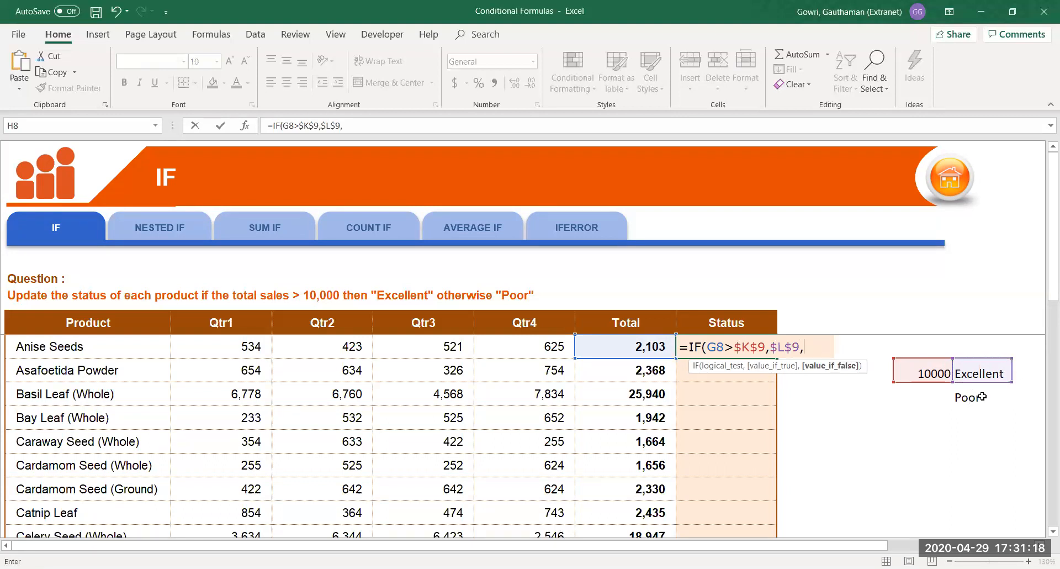
{"action": "left_click", "coordinate": [984, 394]}
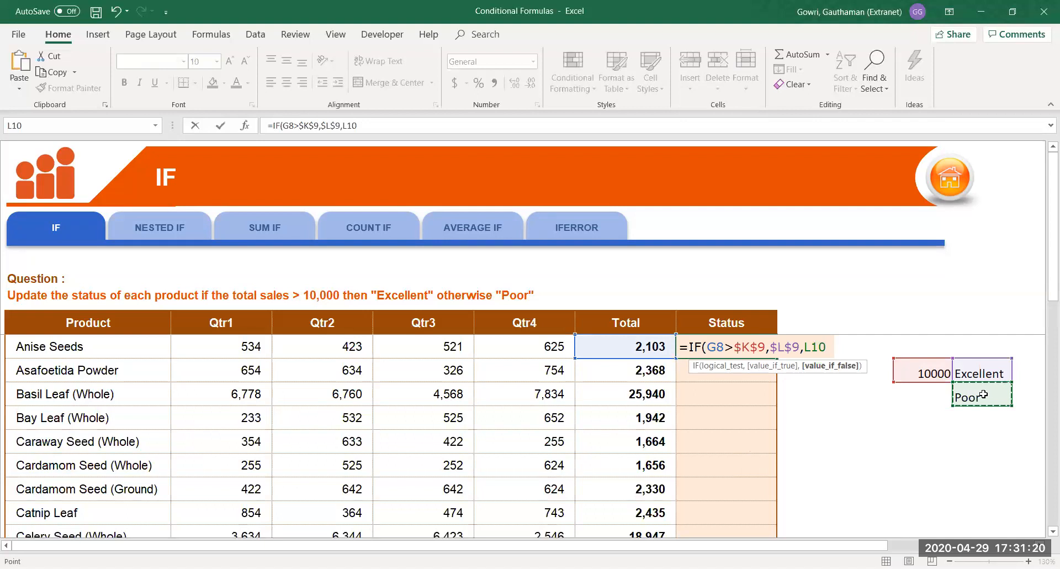
{"action": "key", "text": "F4"}
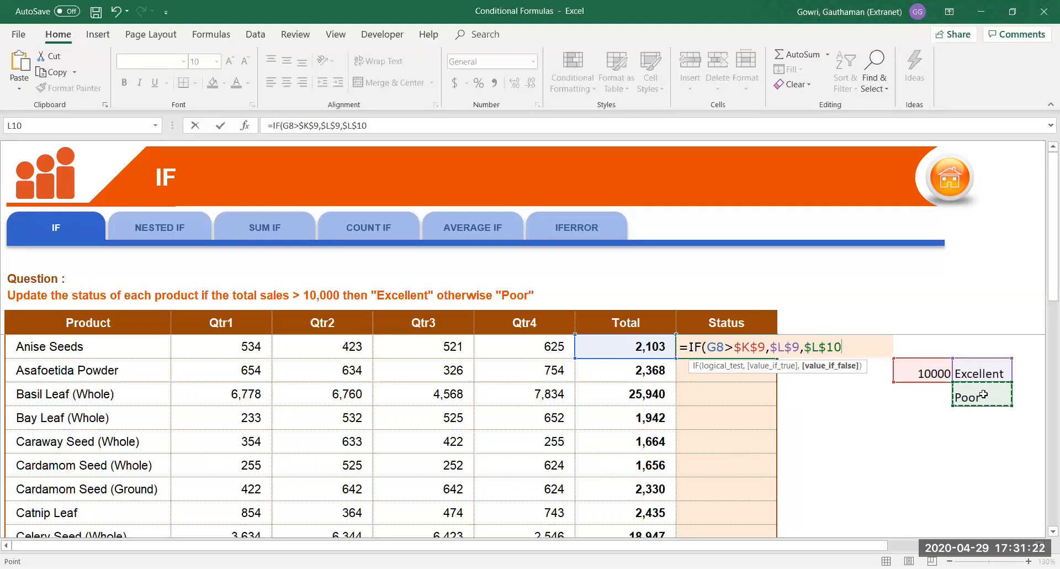
{"action": "type", "text": ")"}
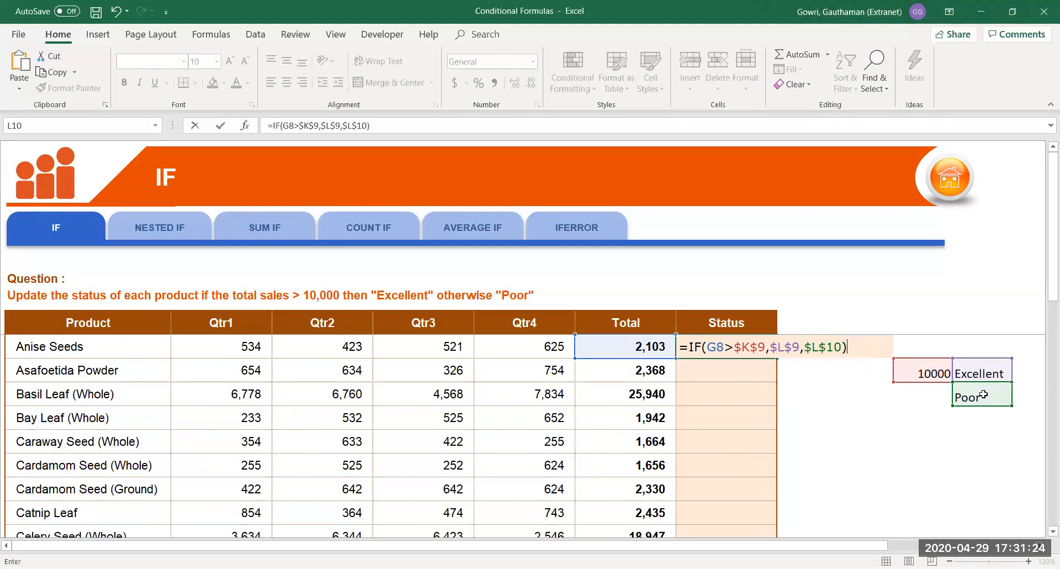
{"action": "key", "text": "Return"}
Fill the IF formula from H8 down the Status column through the Chamomile Flowers row.
{"action": "key", "text": "Up"}
{"action": "key", "text": "shift+Down"}
{"action": "key", "text": "shift+Down"}
{"action": "key", "text": "shift+Down"}
{"action": "key", "text": "shift+Down"}
{"action": "key", "text": "shift+Down"}
{"action": "key", "text": "shift+Down"}
{"action": "key", "text": "shift+Down"}
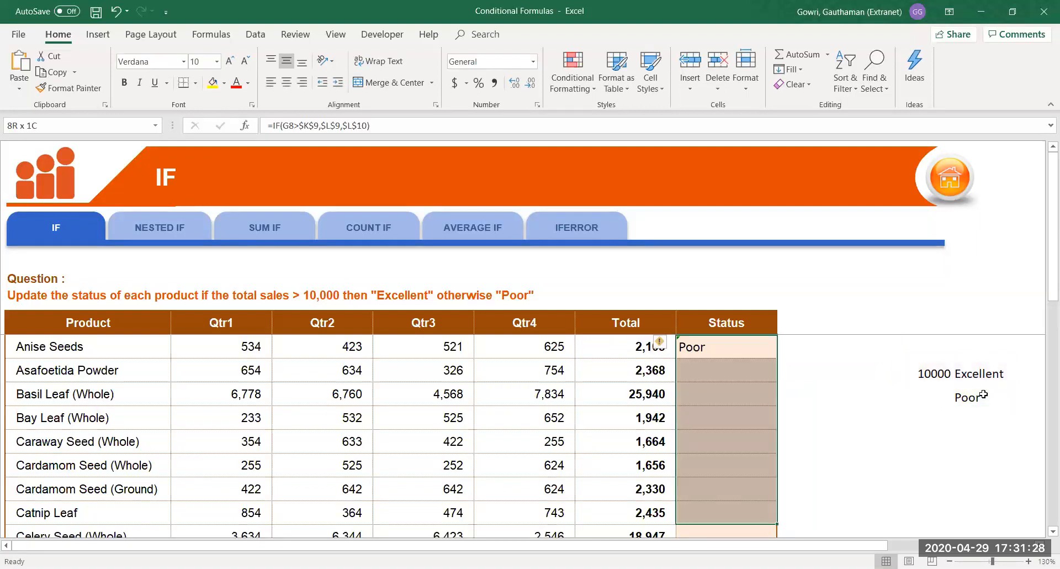
{"action": "key", "text": "shift+Down"}
{"action": "key", "text": "shift+Down"}
{"action": "key", "text": "ctrl+d"}
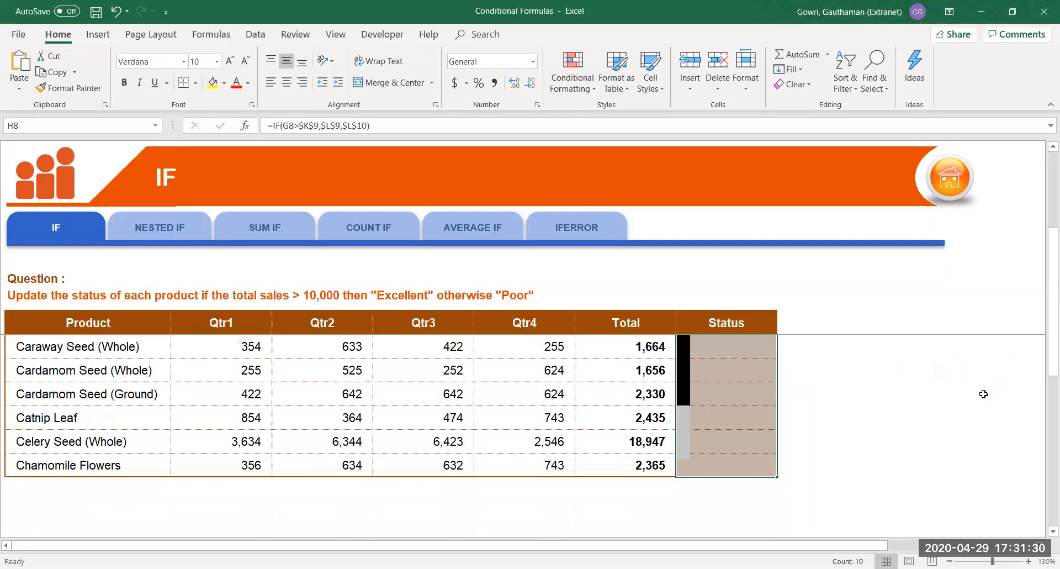
Check the Status formulas and results against the product totals and the criteria in K9 and L9:L10.
{"action": "key", "text": "Up"}
{"action": "key", "text": "Down"}
{"action": "key", "text": "Down"}
{"action": "key", "text": "Down"}
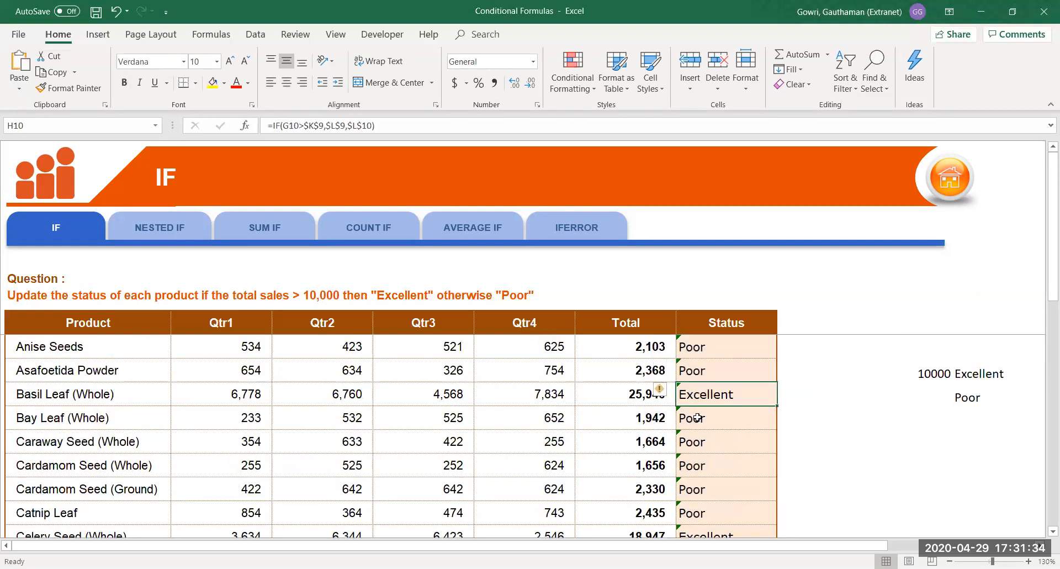
{"action": "left_click", "coordinate": [626, 394]}
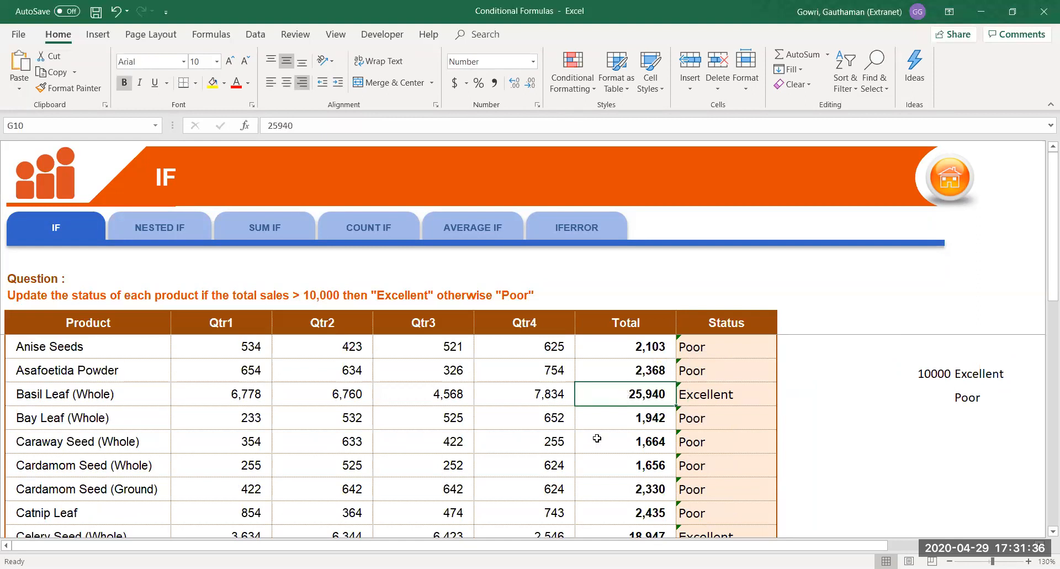
{"action": "left_click", "coordinate": [735, 399]}
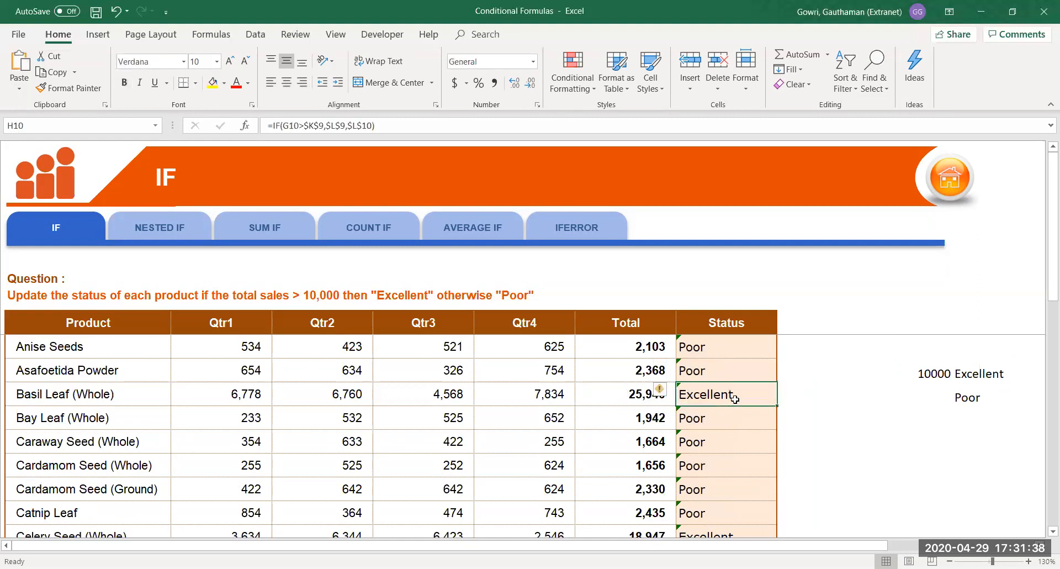
{"action": "left_click", "coordinate": [716, 351]}
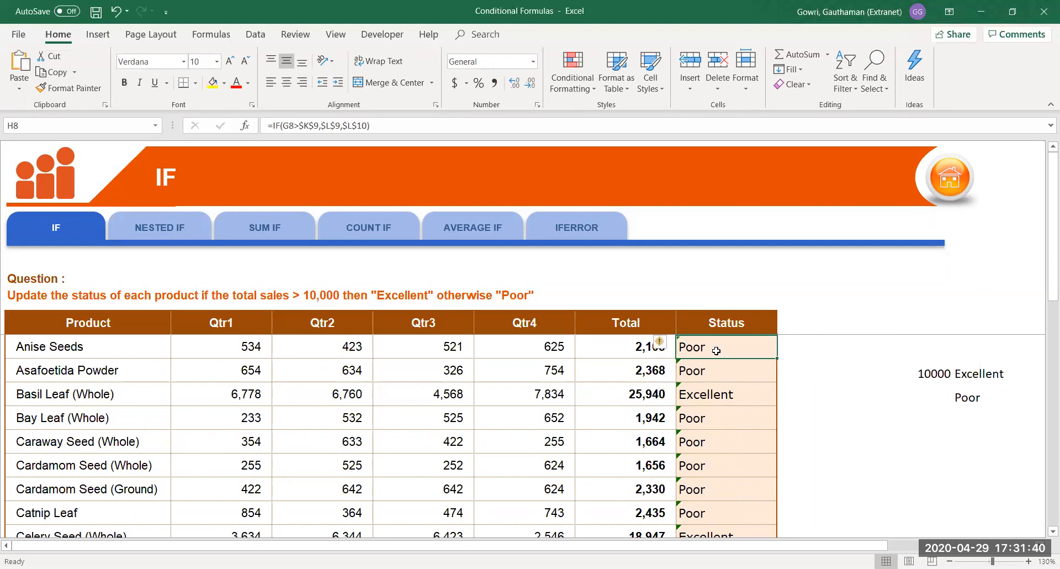
{"action": "left_click", "coordinate": [719, 368]}
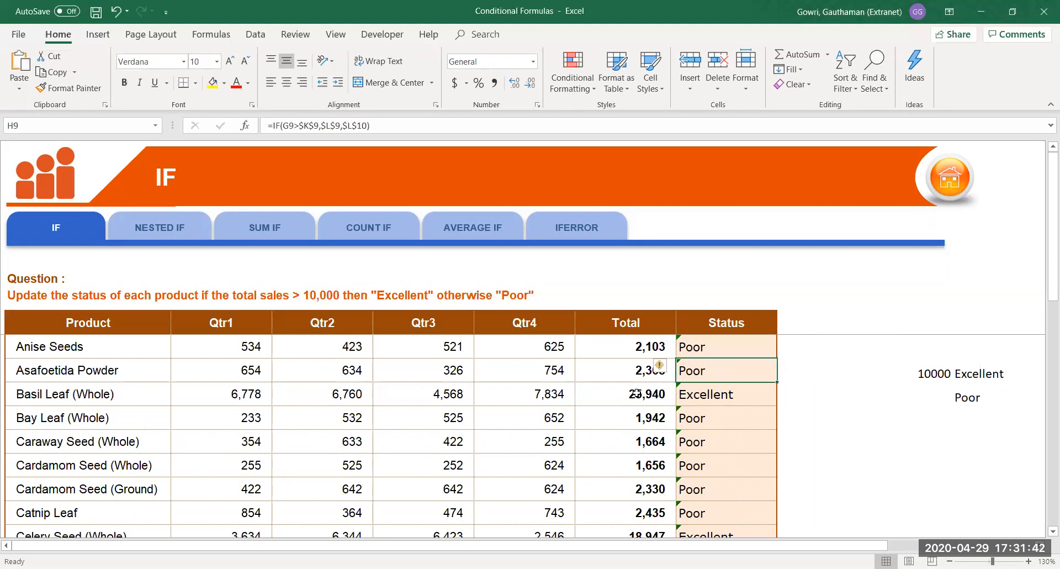
{"action": "left_click", "coordinate": [944, 376]}
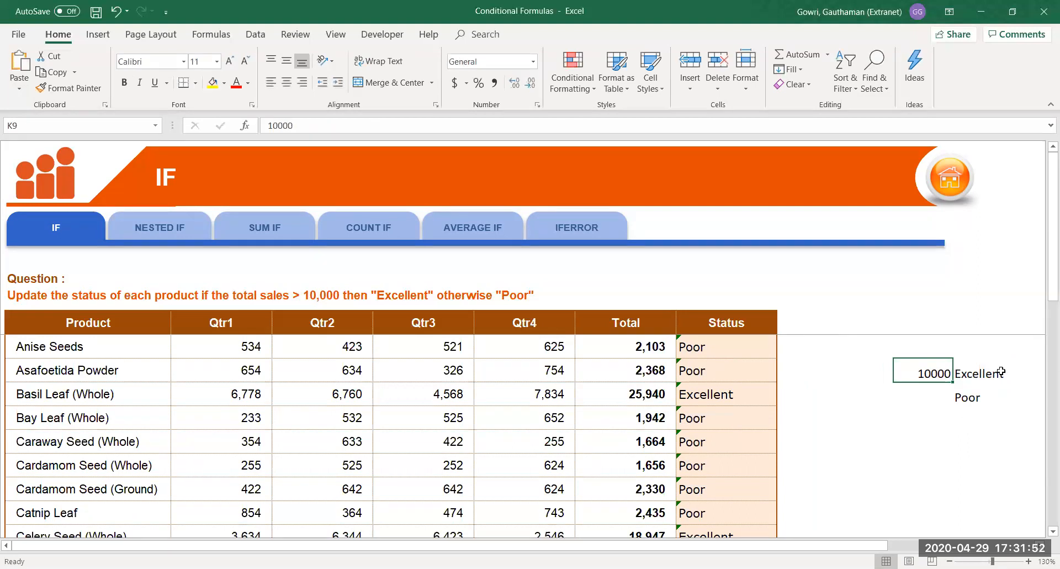
{"action": "left_click_drag", "start_coordinate": [976, 378], "coordinate": [970, 397]}
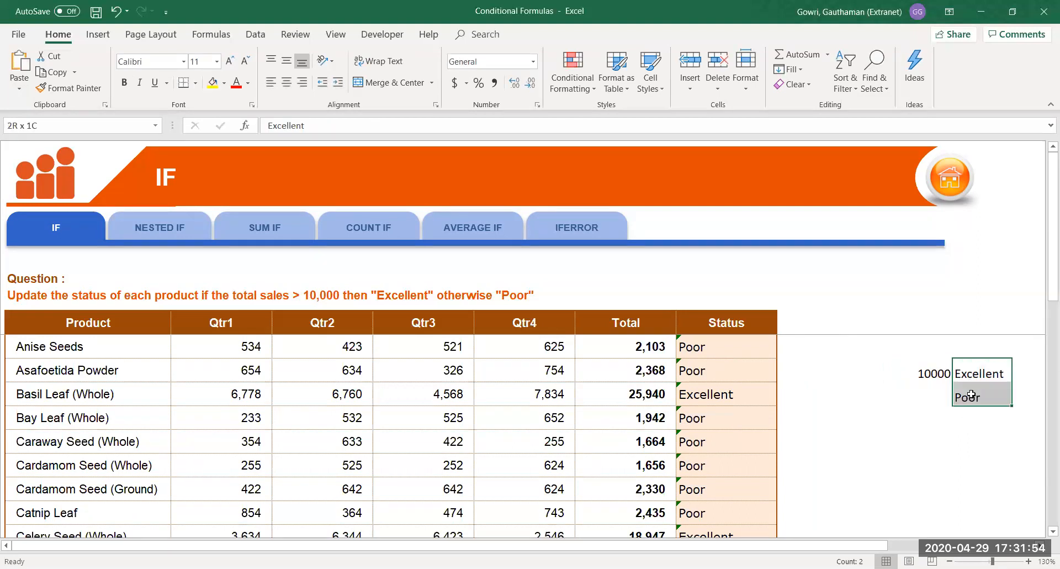
Enter the heading Discount 5% in I7, beside the Status header.
{"action": "left_click", "coordinate": [820, 356]}
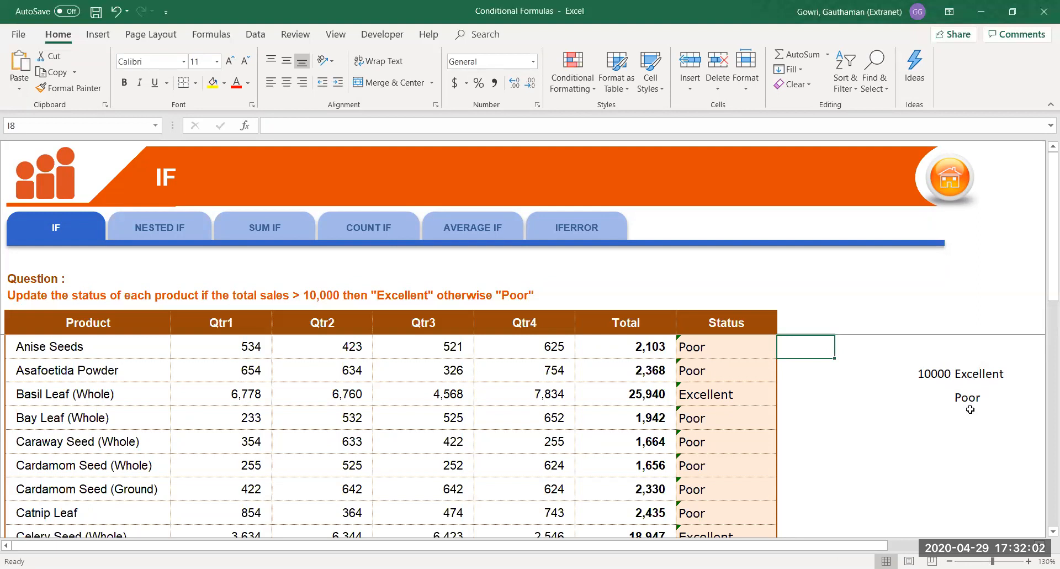
{"action": "key", "text": "Up"}
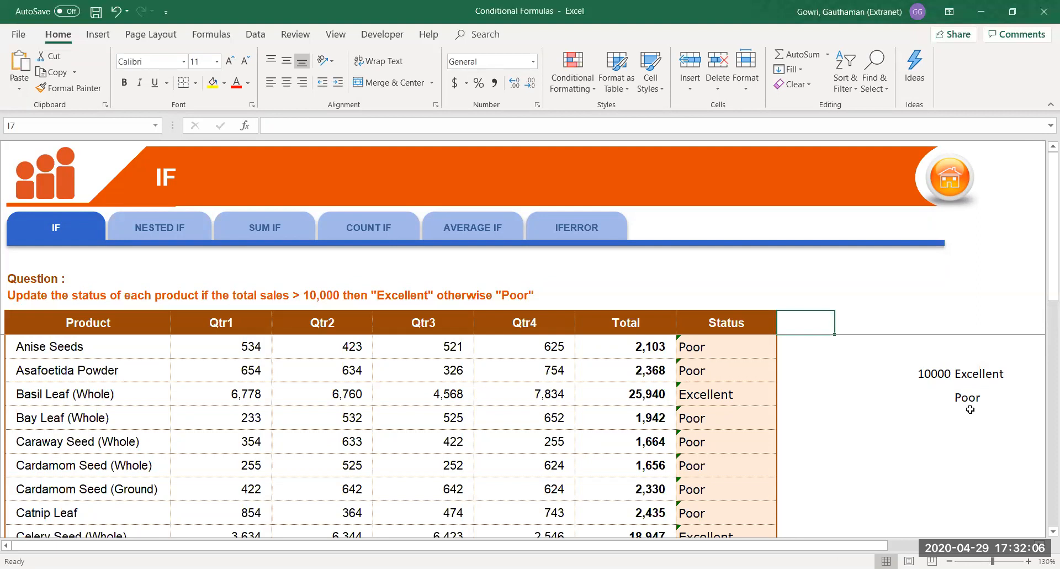
{"action": "type", "text": "Discount "}
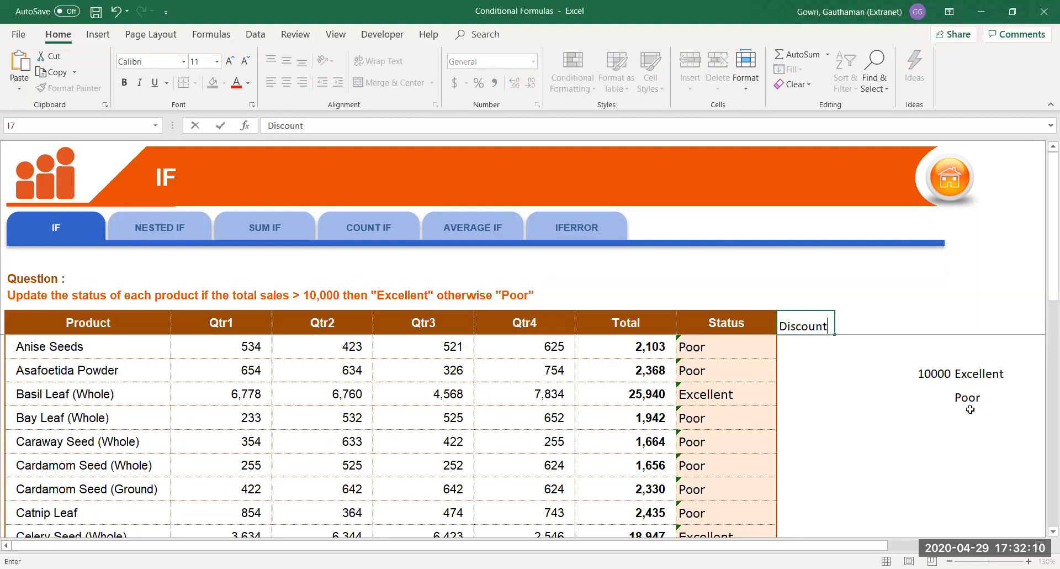
{"action": "type", "text": "%"}
{"action": "key", "text": "BackSpace"}
{"action": "type", "text": "%"}
{"action": "key", "text": "BackSpace"}
{"action": "type", "text": "5%"}
{"action": "key", "text": "Return"}
{"action": "type", "text": "="}
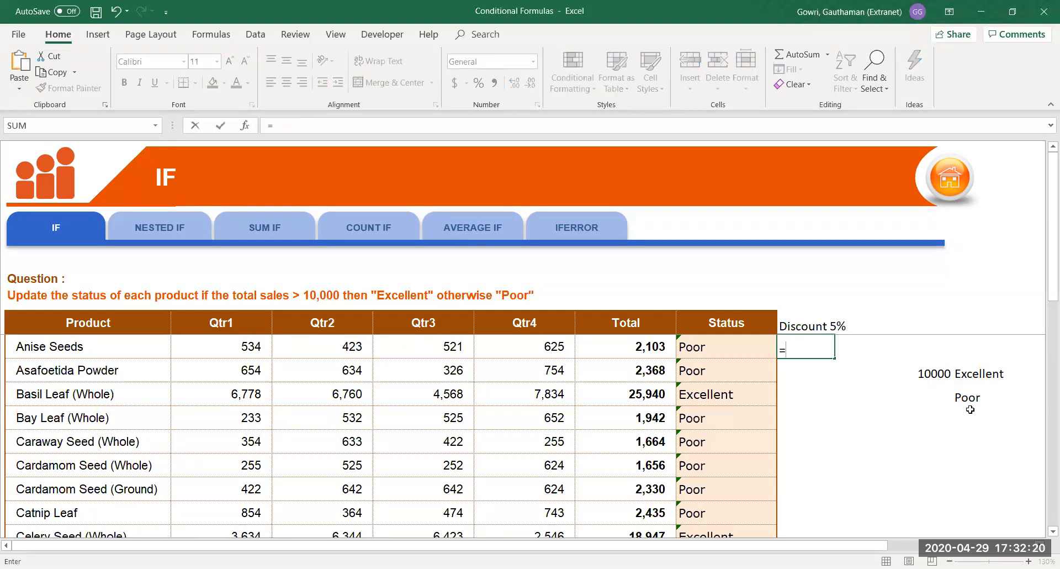
{"action": "type", "text": "IF("}
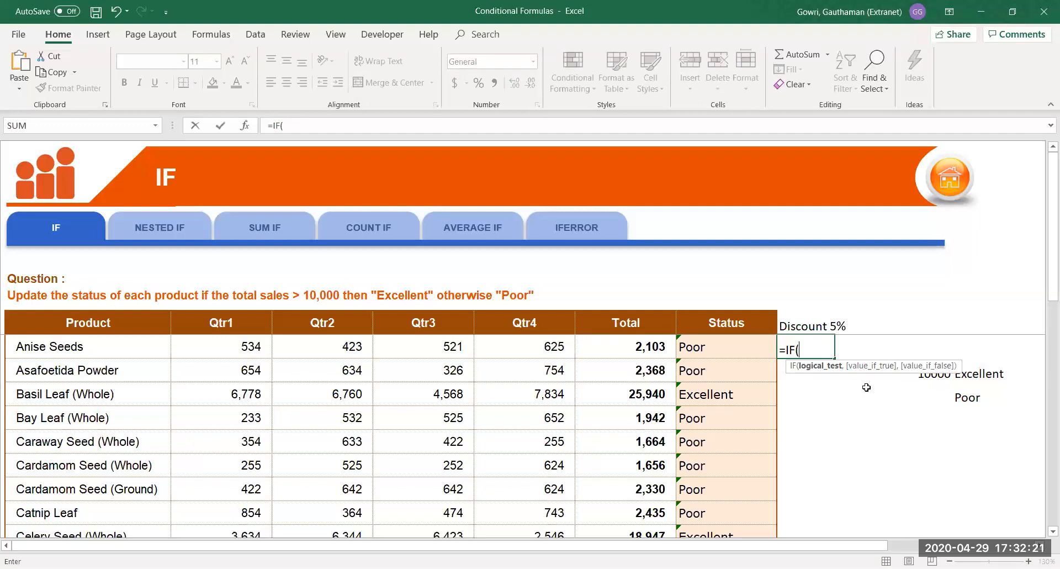
{"action": "left_click", "coordinate": [621, 349]}
{"action": "type", "text": ">"}
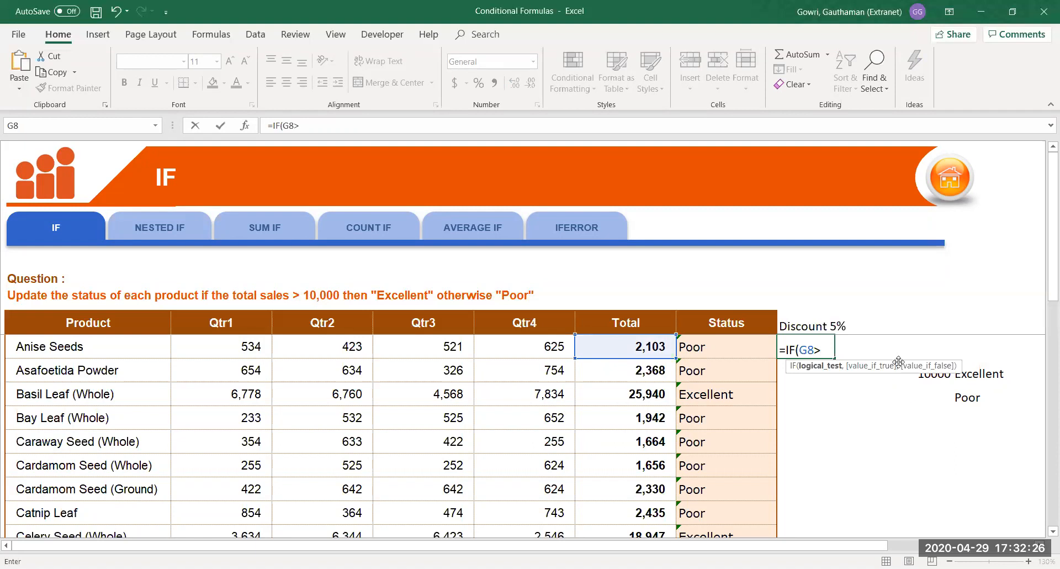
{"action": "left_click", "coordinate": [942, 369]}
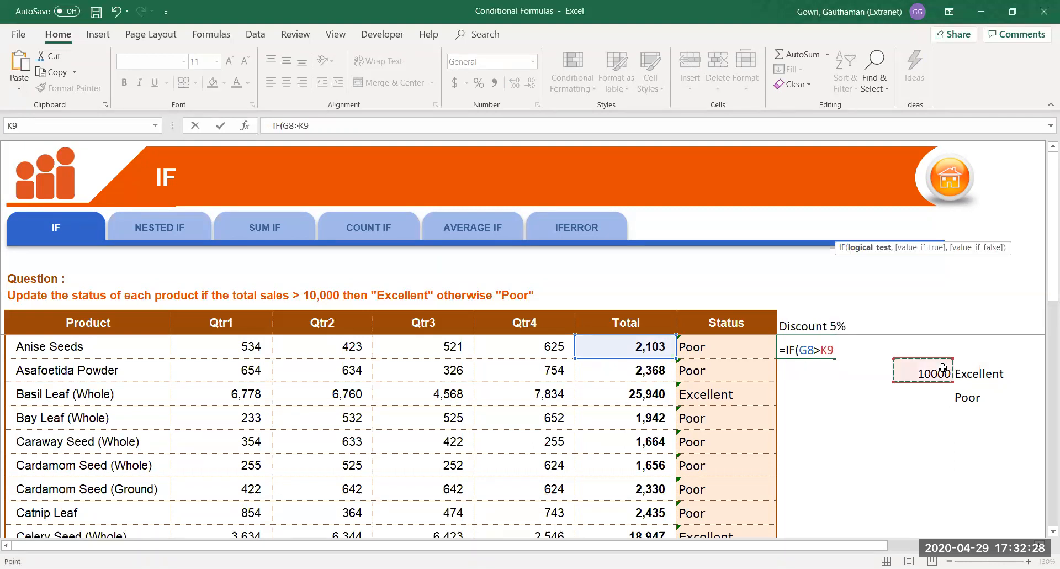
{"action": "key", "text": "F4"}
{"action": "type", "text": ","}
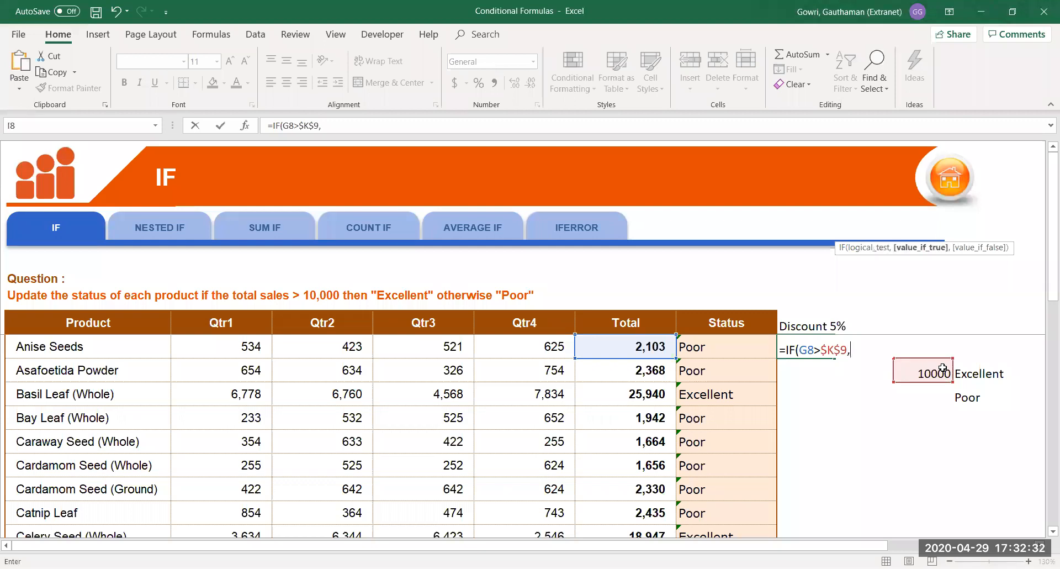
{"action": "key", "text": "Escape"}
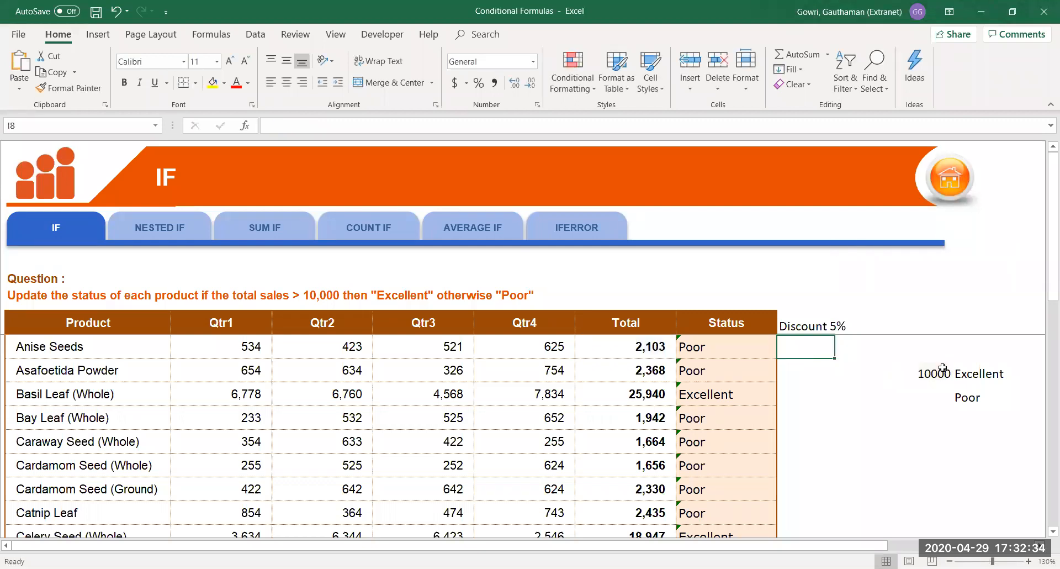
Enter the discount rate 5% in L8, above the Excellent criterion.
{"action": "left_click", "coordinate": [963, 351]}
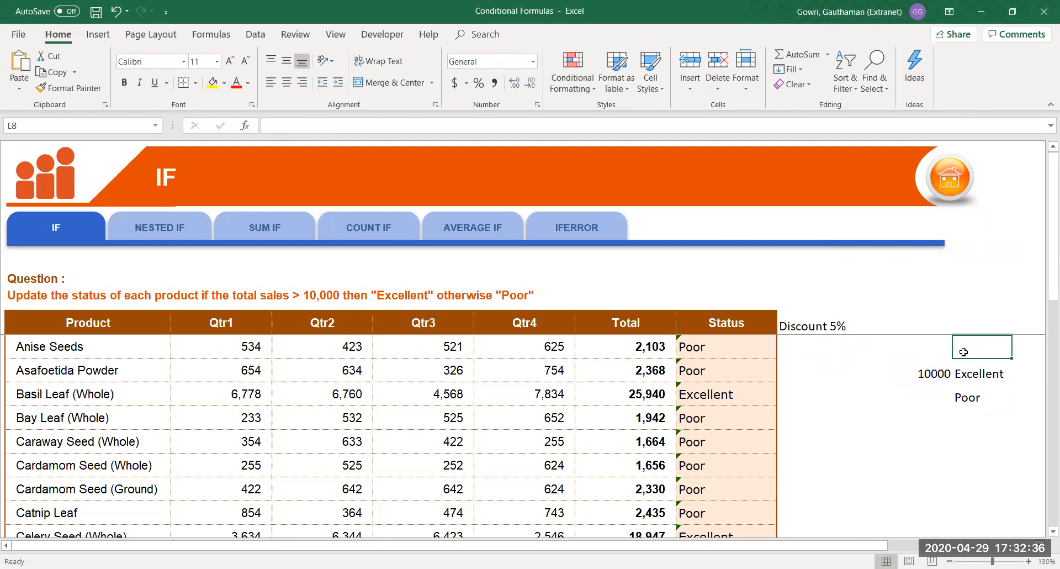
{"action": "type", "text": "5%"}
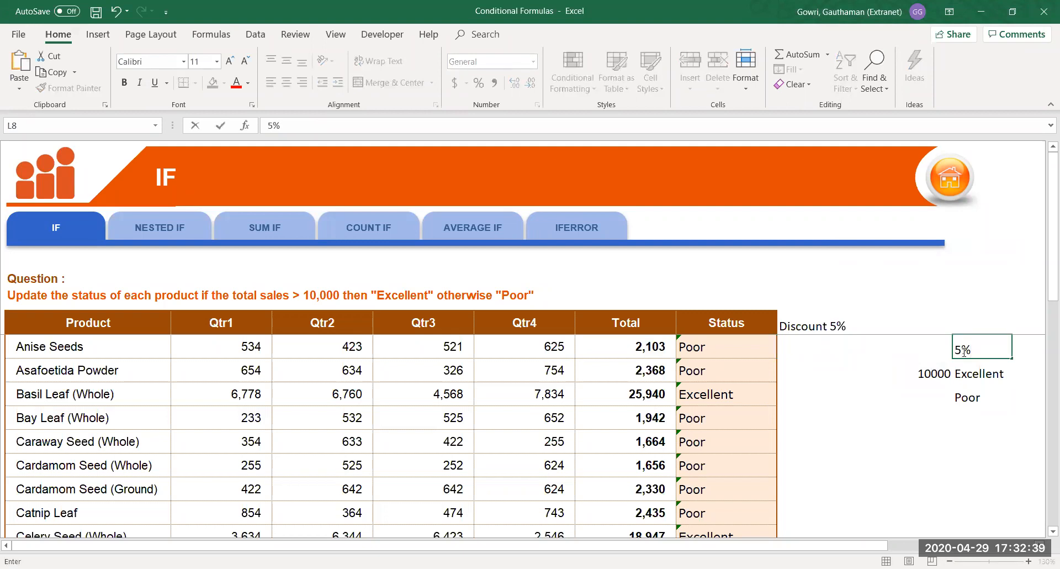
{"action": "key", "text": "Return"}
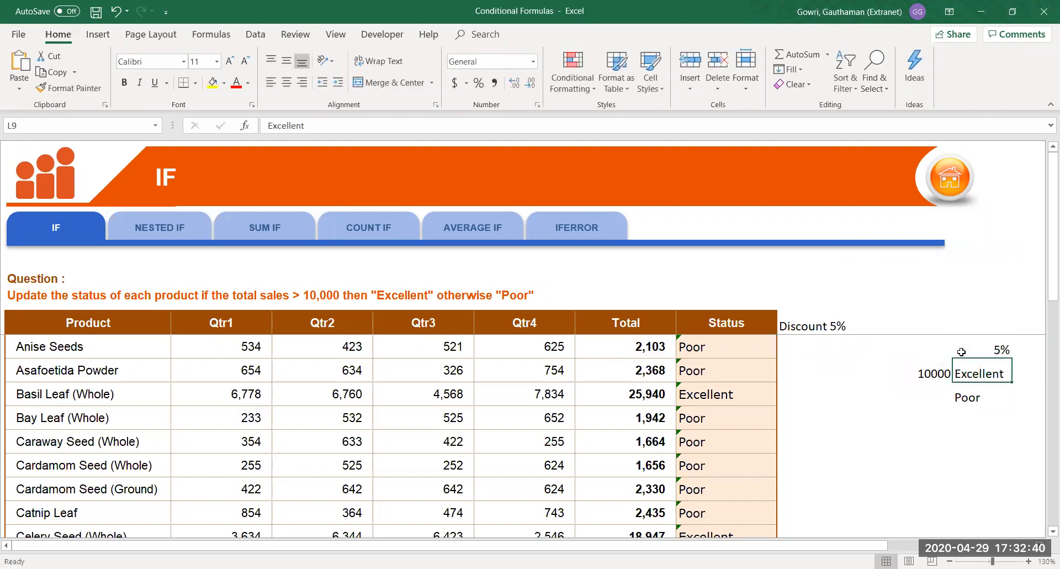
Begin an IF formula in I8 that tests whether the total in G8 is greater than $K$9.
{"action": "left_click", "coordinate": [789, 343]}
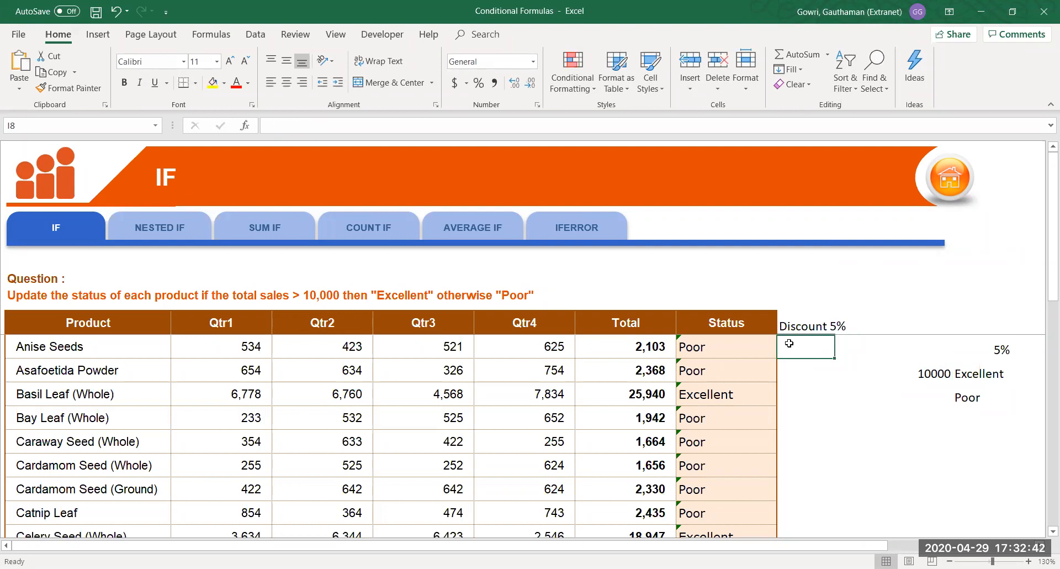
{"action": "type", "text": "="}
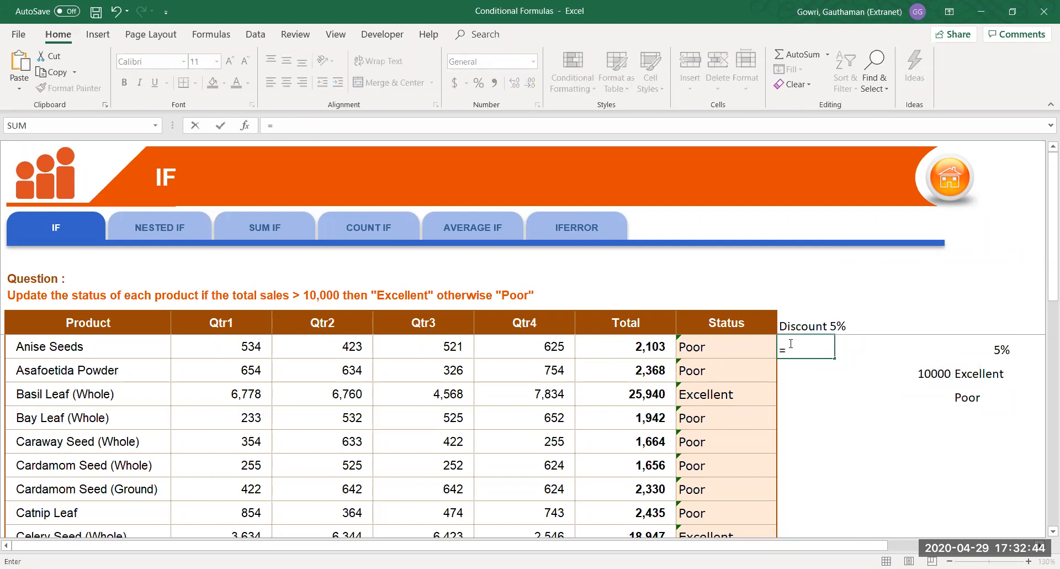
{"action": "type", "text": "IF("}
{"action": "left_click", "coordinate": [645, 343]}
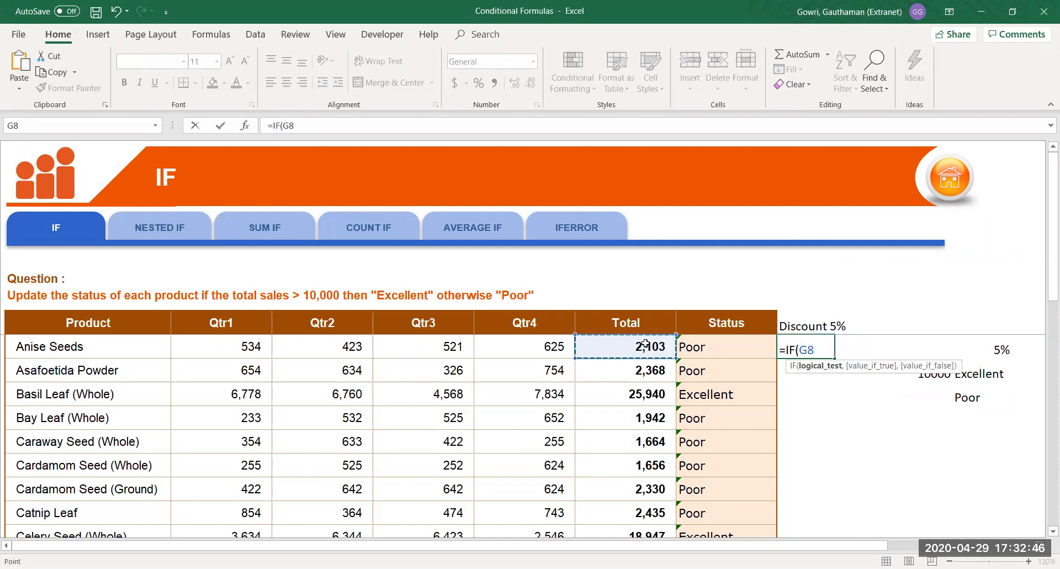
{"action": "type", "text": ">"}
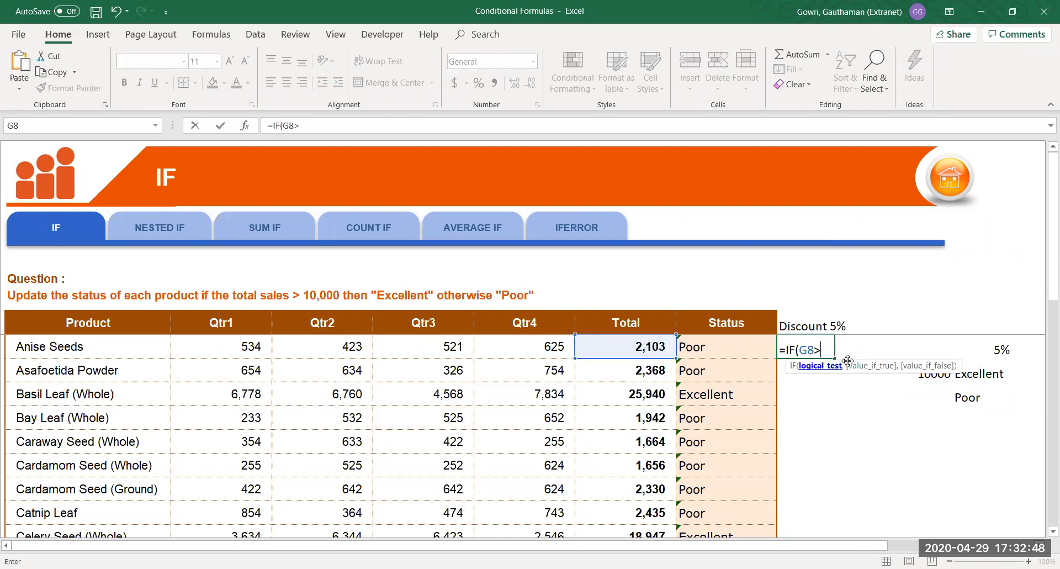
{"action": "left_click", "coordinate": [944, 371]}
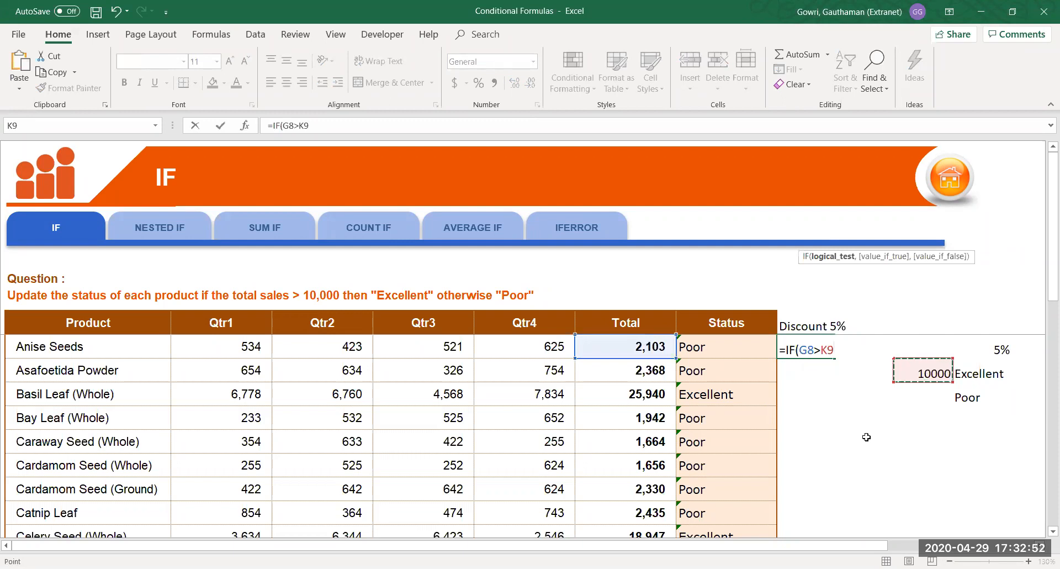
{"action": "key", "text": "F4"}
{"action": "type", "text": ","}
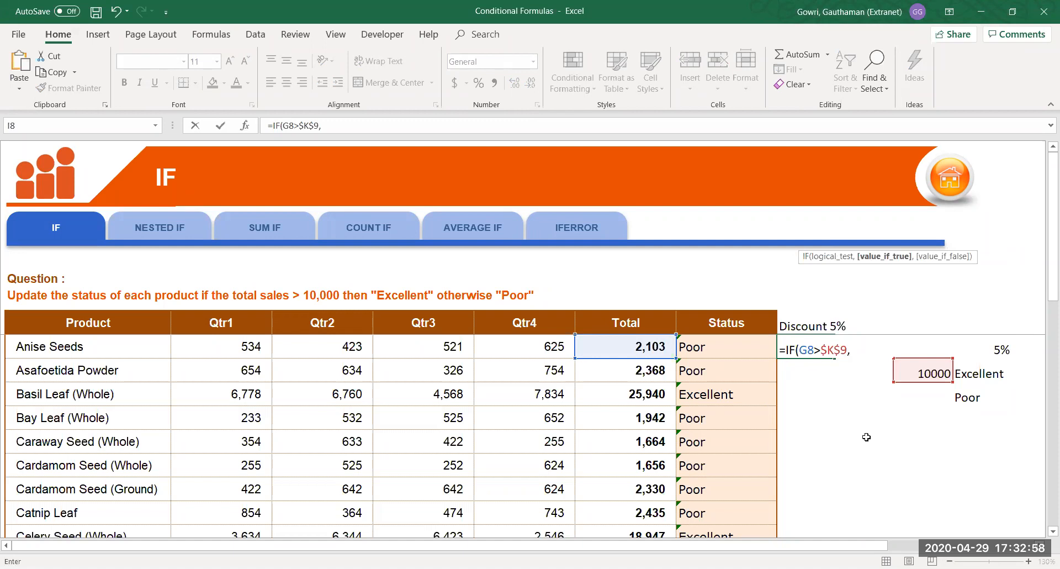
Complete the I8 formula with G8*$L$8 as the true result and 0 as the false result.
{"action": "left_click", "coordinate": [651, 343]}
{"action": "type", "text": "*"}
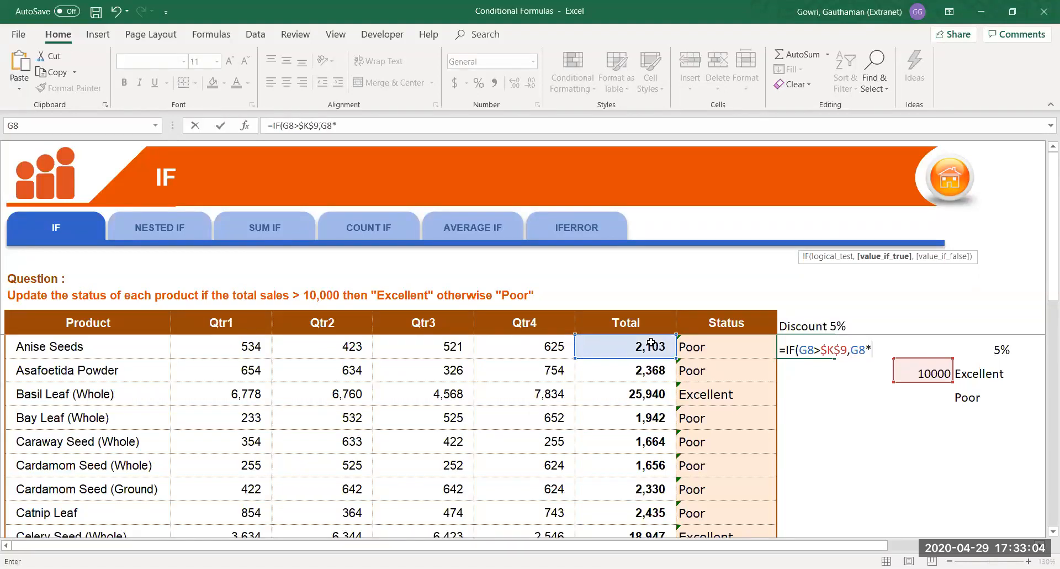
{"action": "left_click", "coordinate": [1009, 353]}
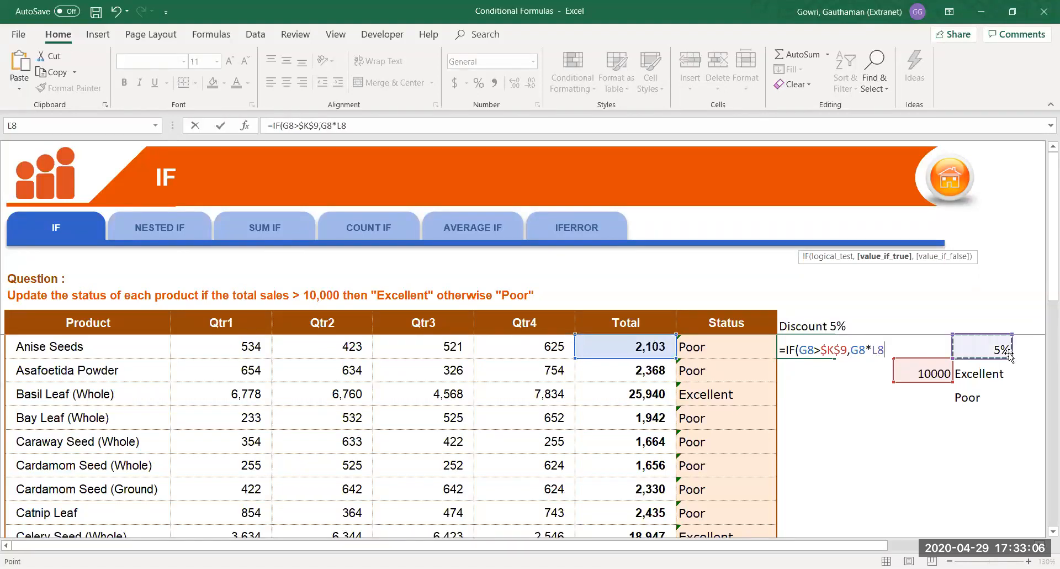
{"action": "key", "text": "F4"}
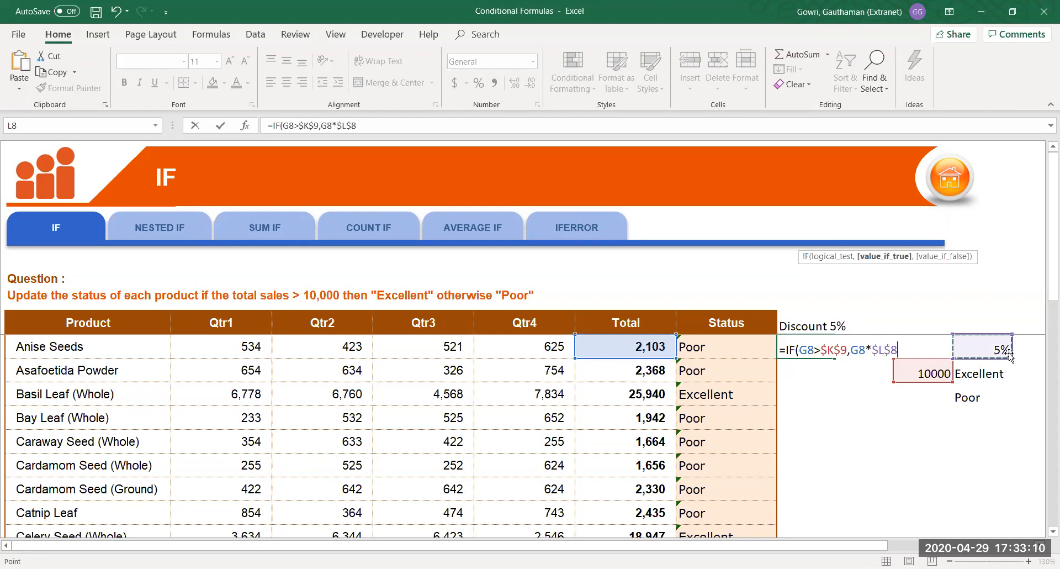
{"action": "type", "text": ",0"}
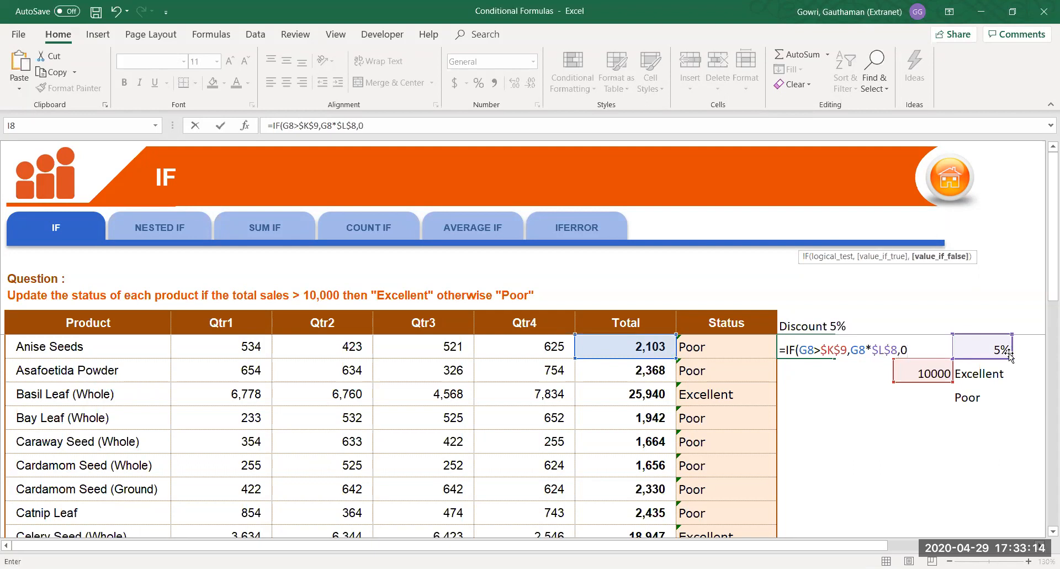
{"action": "type", "text": ")"}
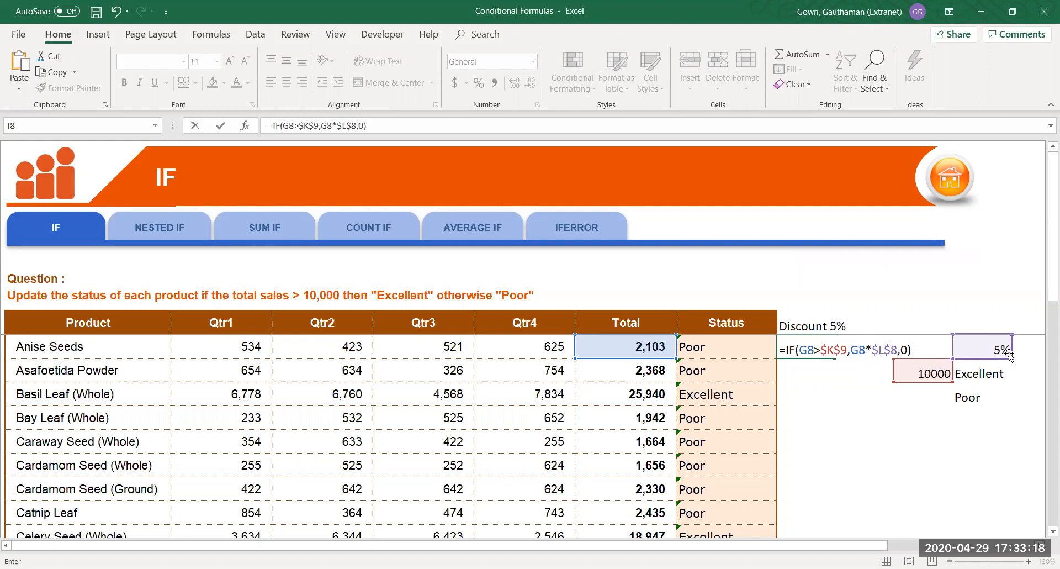
{"action": "key", "text": "Return"}
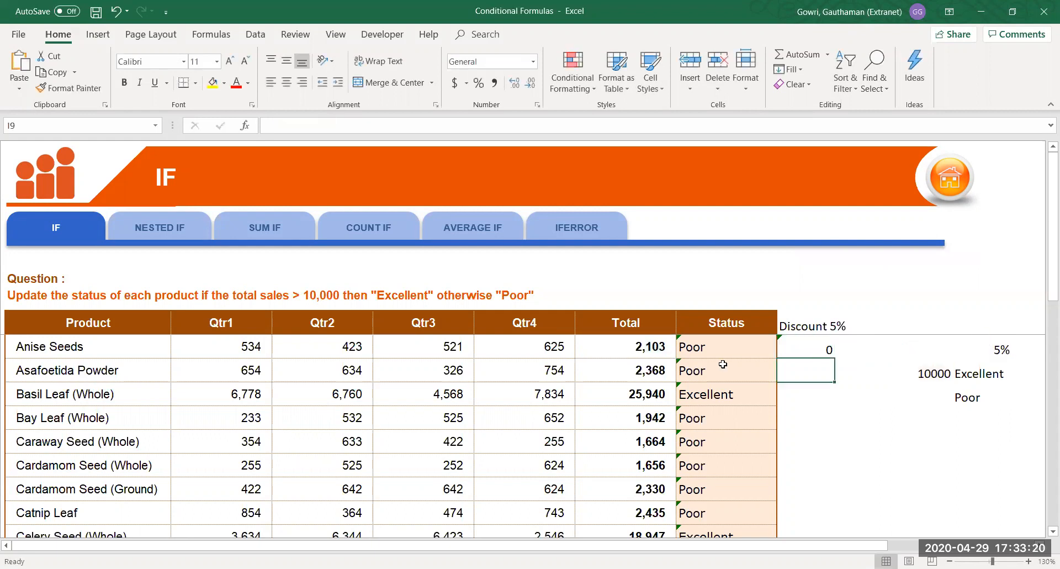
Fill the discount formula from I8 down through the Chamomile Flowers row.
{"action": "left_click", "coordinate": [636, 347]}
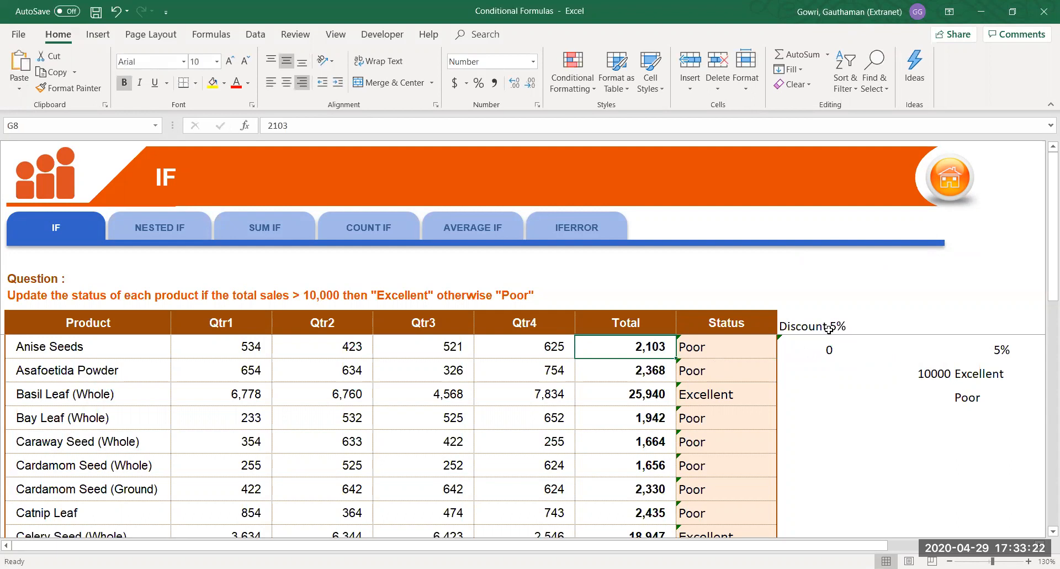
{"action": "left_click", "coordinate": [826, 348]}
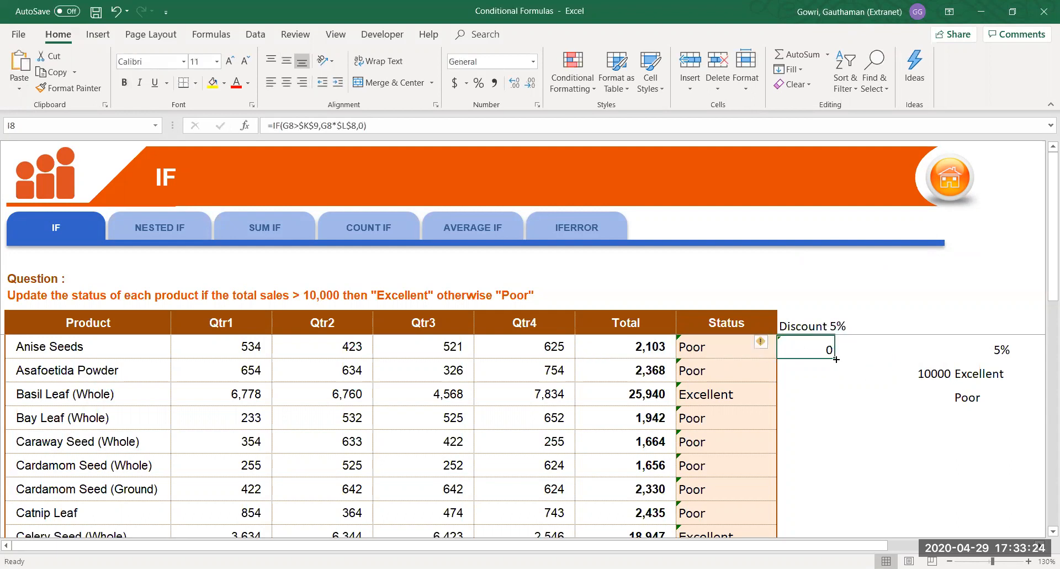
{"action": "left_click_drag", "start_coordinate": [830, 437], "coordinate": [818, 489]}
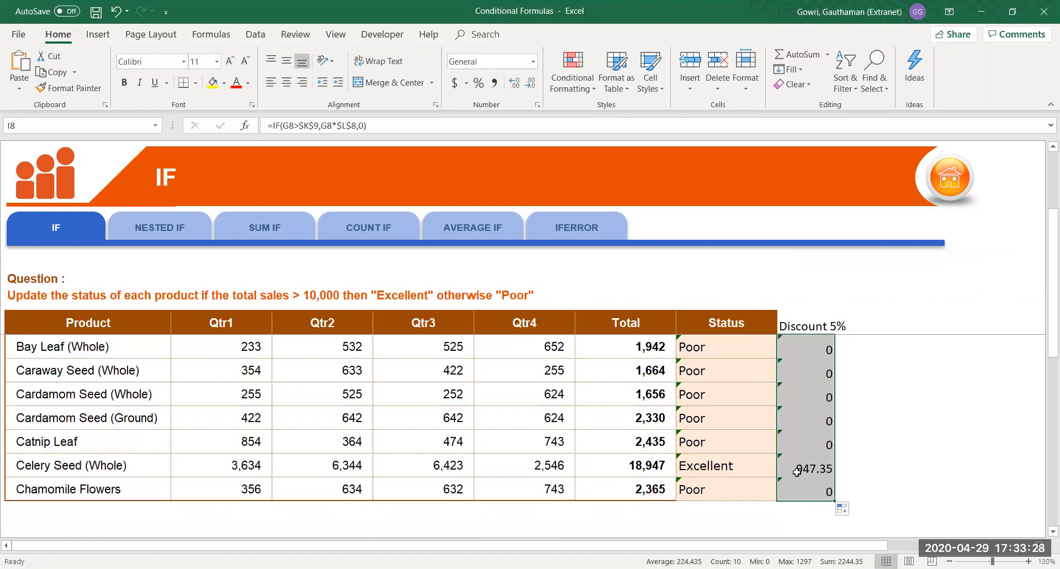
Check the Discount 5% results and formulas against the product totals and the criteria in K8:L10.
{"action": "left_click", "coordinate": [797, 471]}
{"action": "key", "text": "Up"}
{"action": "key", "text": "Up"}
{"action": "key", "text": "Up"}
{"action": "key", "text": "Up"}
{"action": "key", "text": "Up"}
{"action": "key", "text": "Up"}
{"action": "key", "text": "Up"}
{"action": "key", "text": "Up"}
{"action": "key", "text": "Up"}
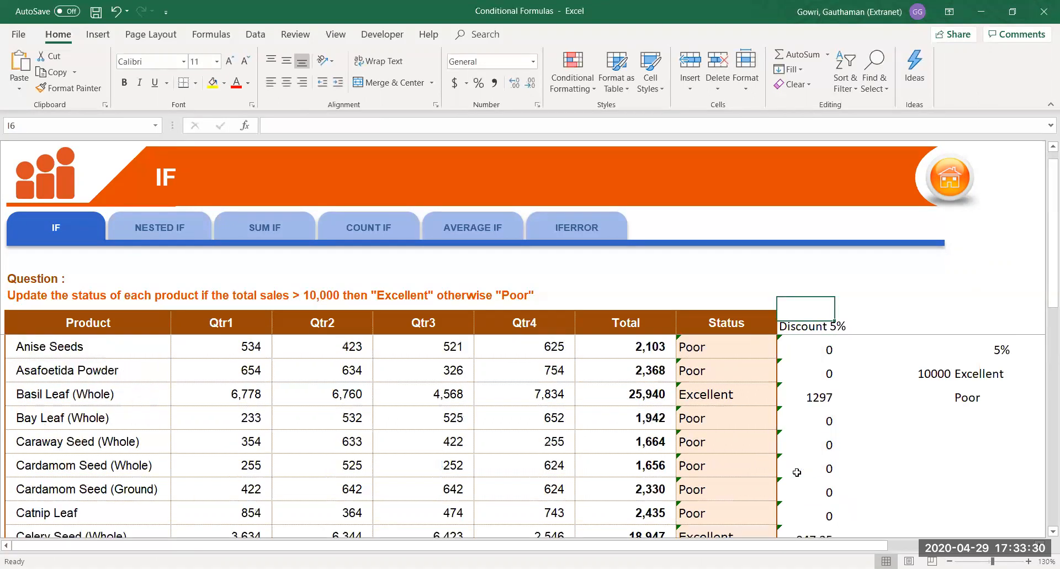
{"action": "key", "text": "Down"}
{"action": "key", "text": "Down"}
{"action": "key", "text": "Down"}
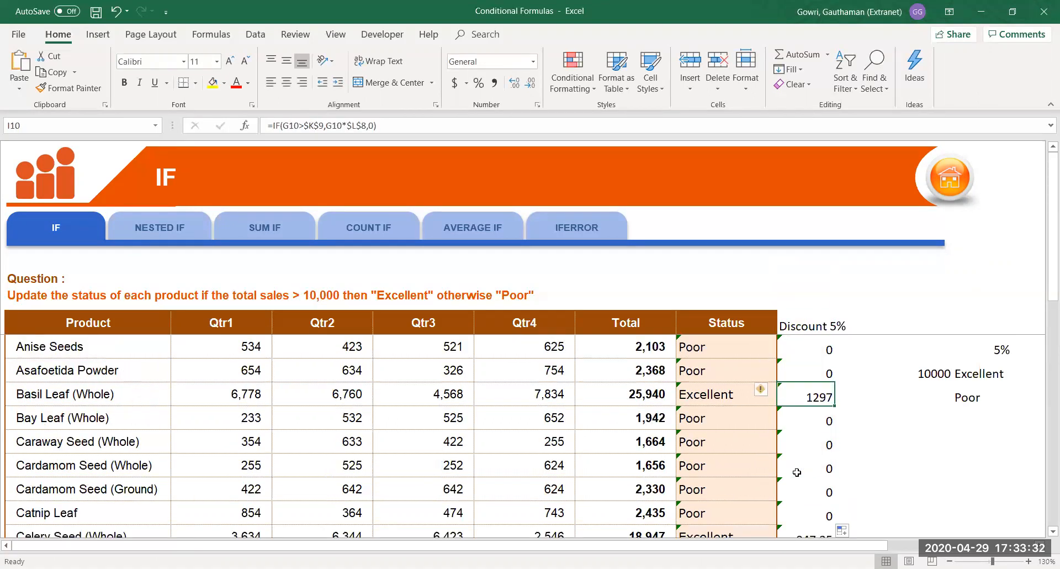
{"action": "left_click", "coordinate": [660, 393]}
{"action": "left_click", "coordinate": [809, 396]}
{"action": "left_click_drag", "start_coordinate": [928, 347], "coordinate": [991, 399]}
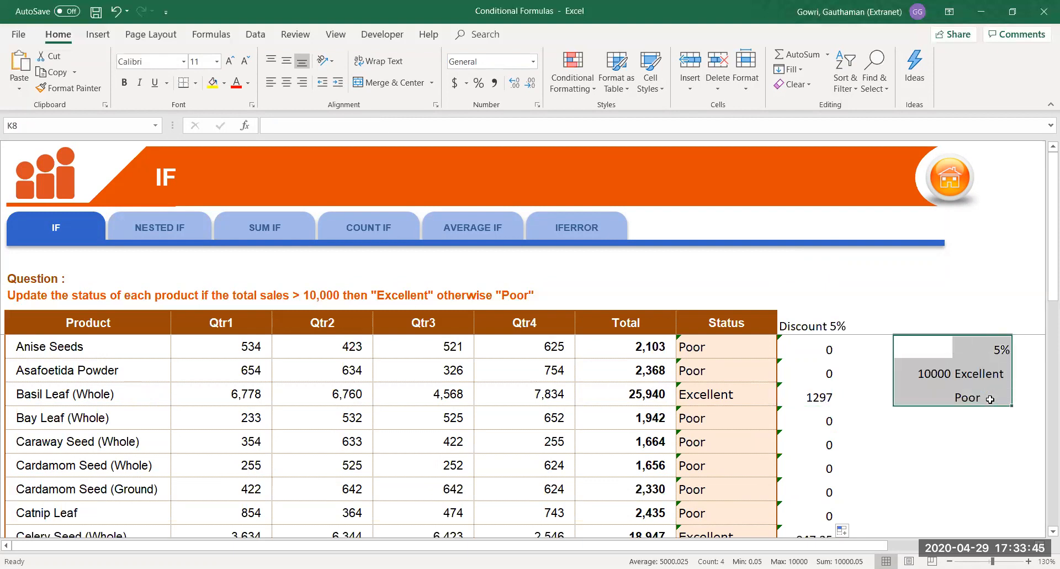
{"action": "left_click", "coordinate": [932, 431]}
Replace the Poor label in L10 with Improve and check the Status formula in H8 that references it.
{"action": "left_click", "coordinate": [969, 398]}
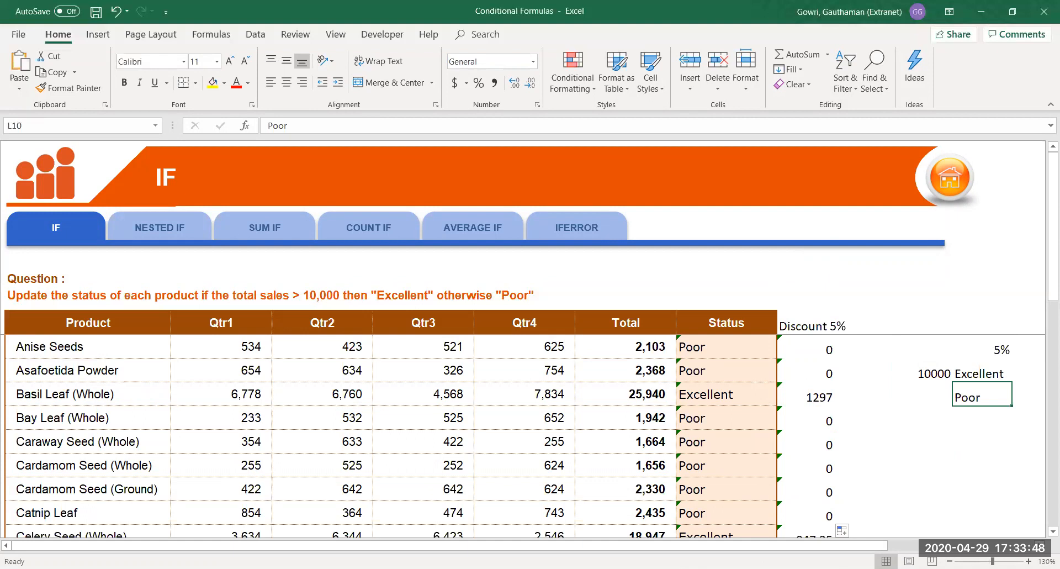
{"action": "type", "text": "Improve"}
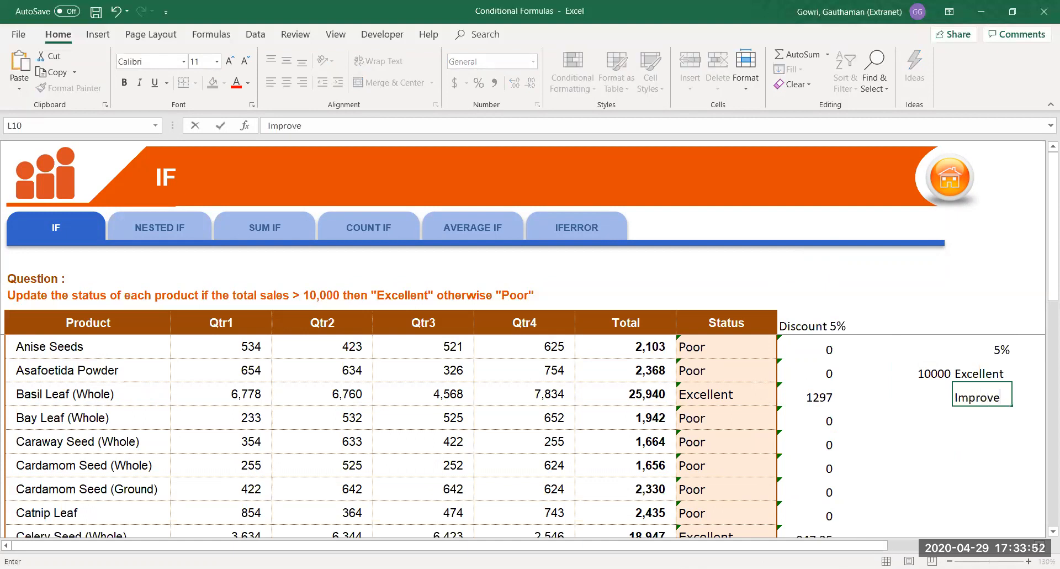
{"action": "key", "text": "Return"}
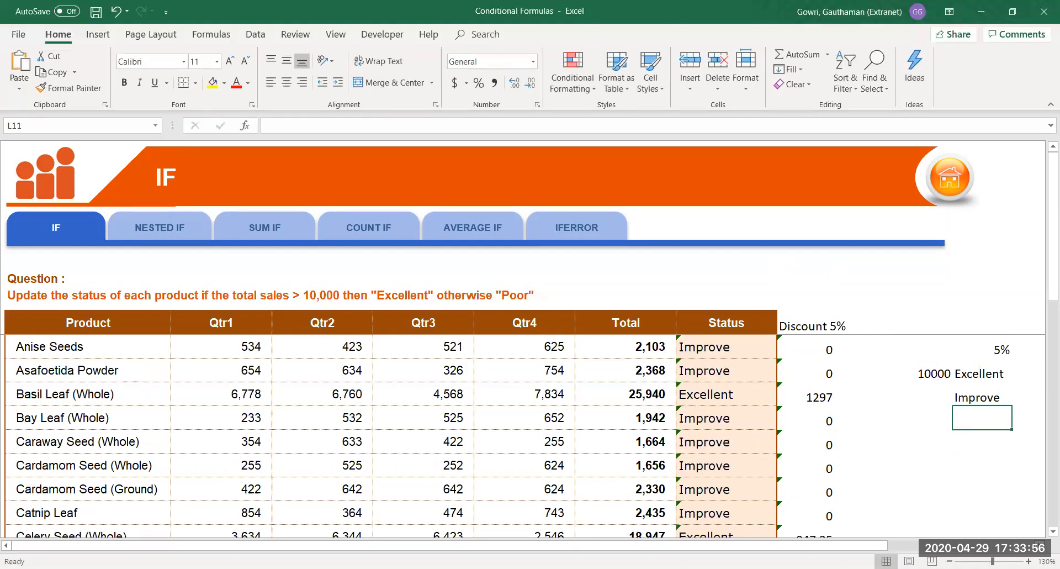
{"action": "left_click", "coordinate": [731, 347]}
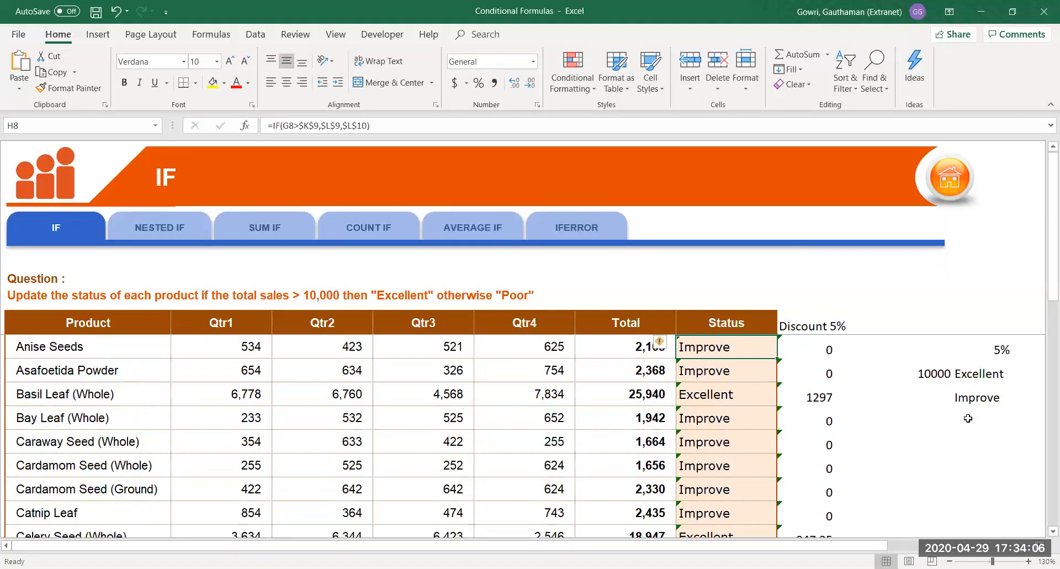
{"action": "left_click", "coordinate": [974, 397]}
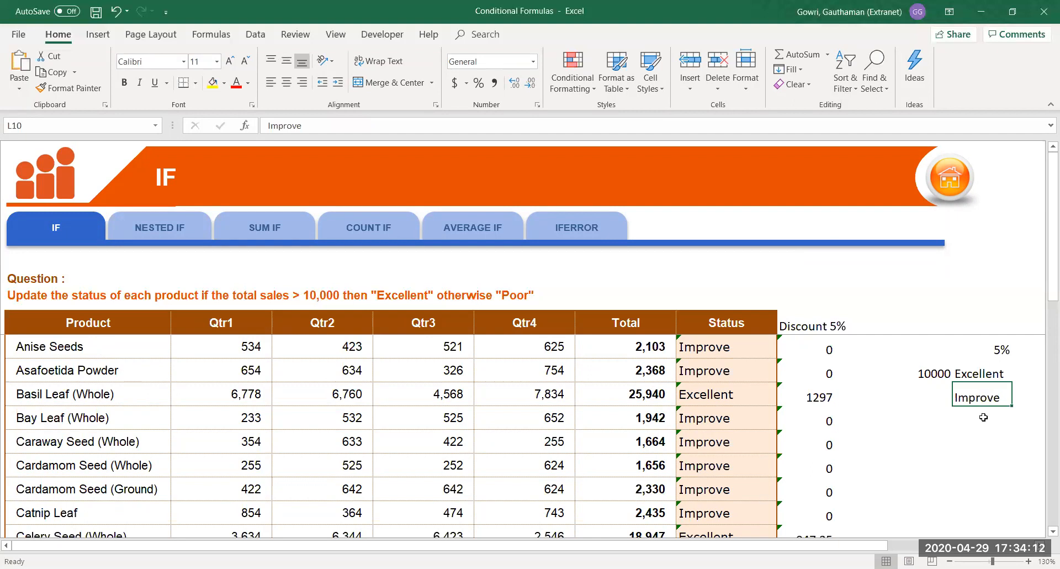
Set the discount rate in L8 to 10%.
{"action": "left_click", "coordinate": [994, 349]}
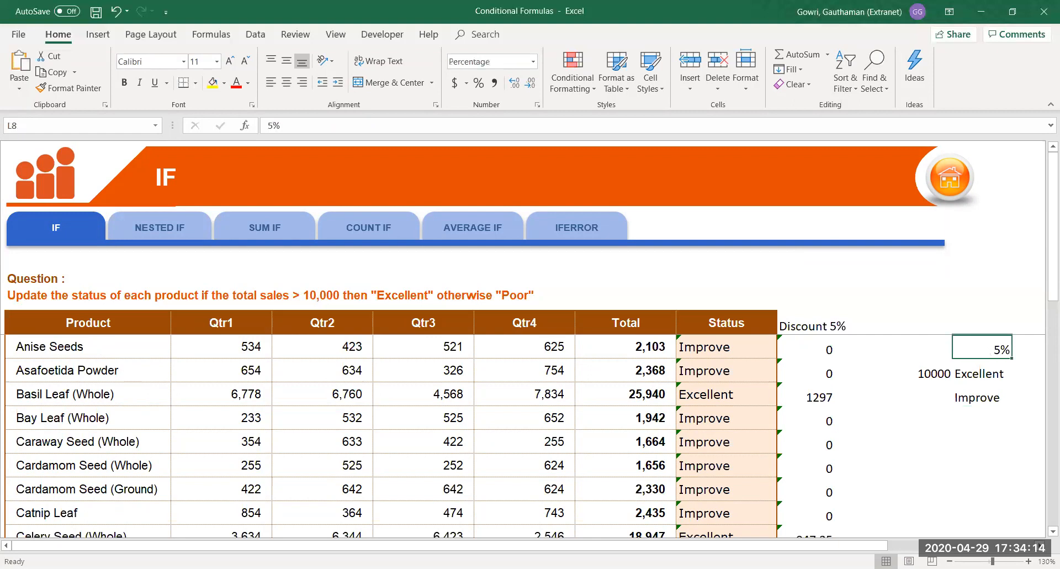
{"action": "type", "text": "10"}
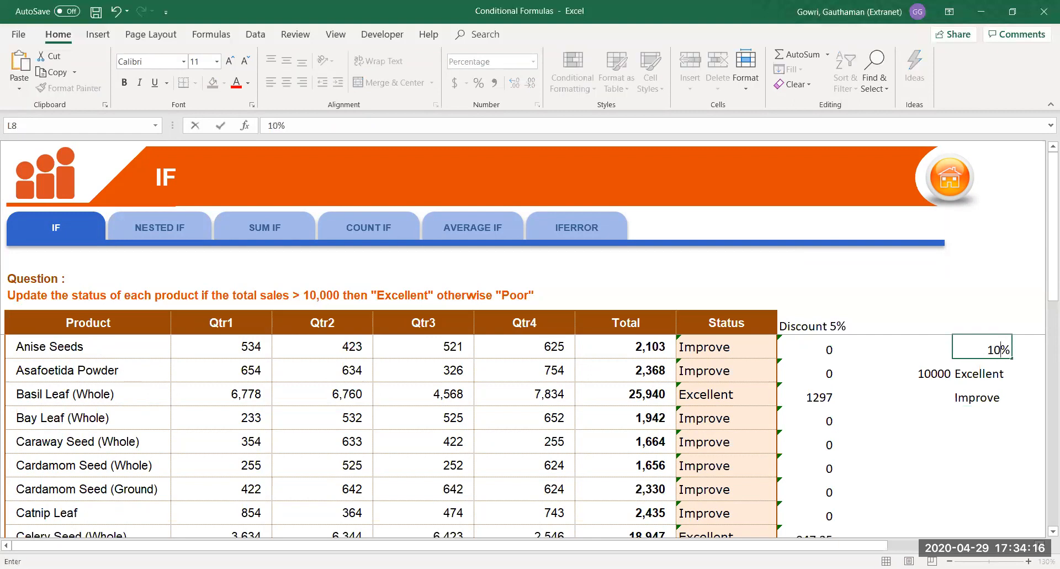
{"action": "key", "text": "Return"}
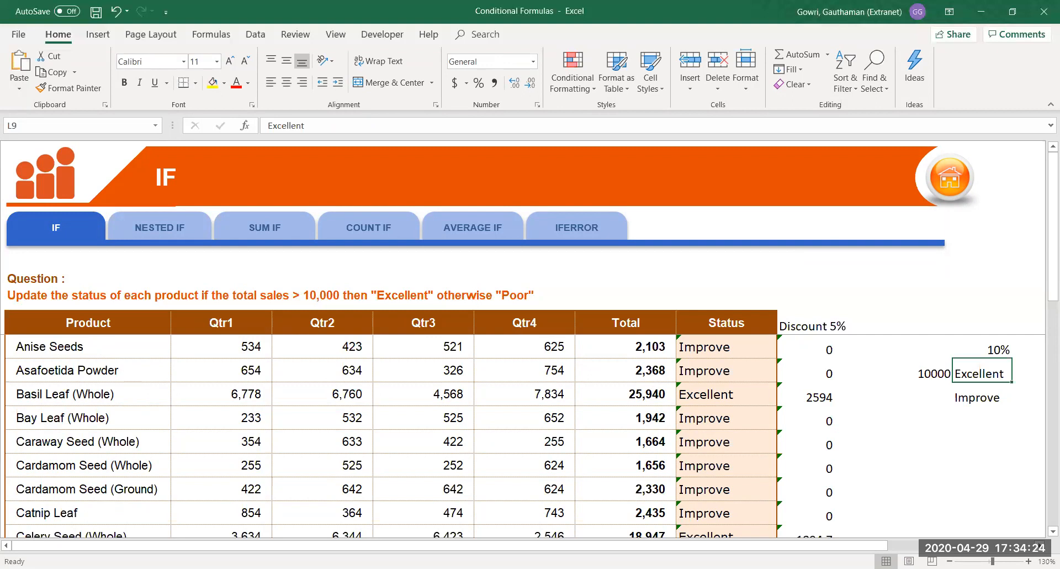
Switch to the NESTED IF sheet with the employee Performance Grade question.
{"action": "left_click", "coordinate": [163, 229]}
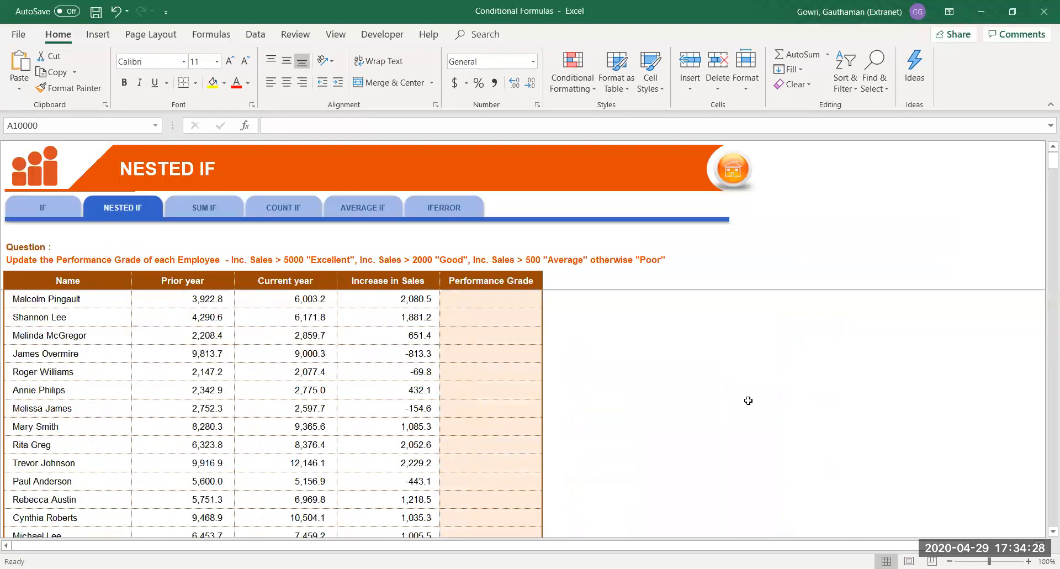
{"action": "left_click", "coordinate": [1028, 560]}
{"action": "left_click", "coordinate": [1028, 560]}
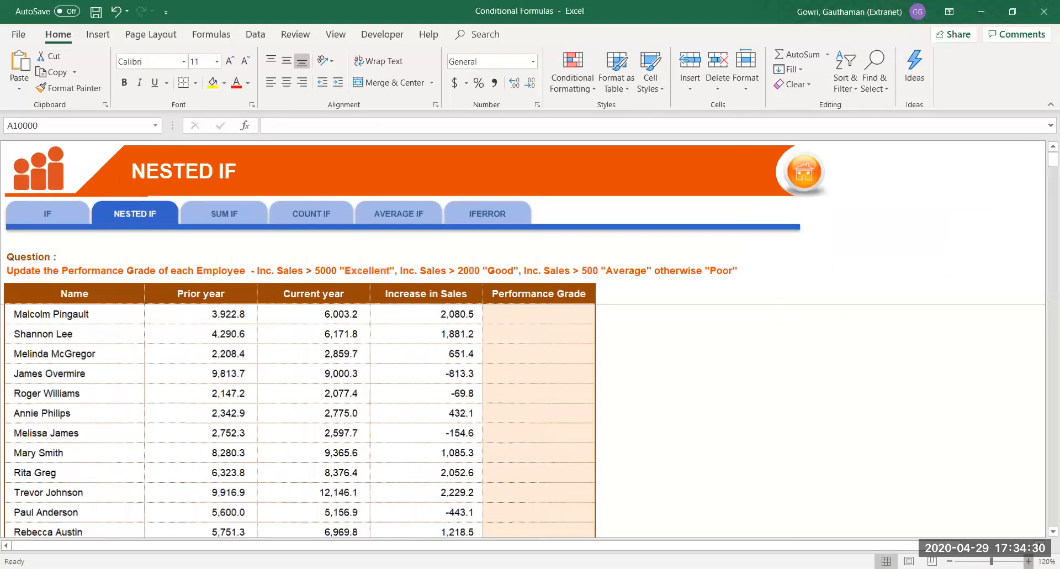
{"action": "left_click", "coordinate": [1028, 560]}
{"action": "left_click", "coordinate": [1028, 561]}
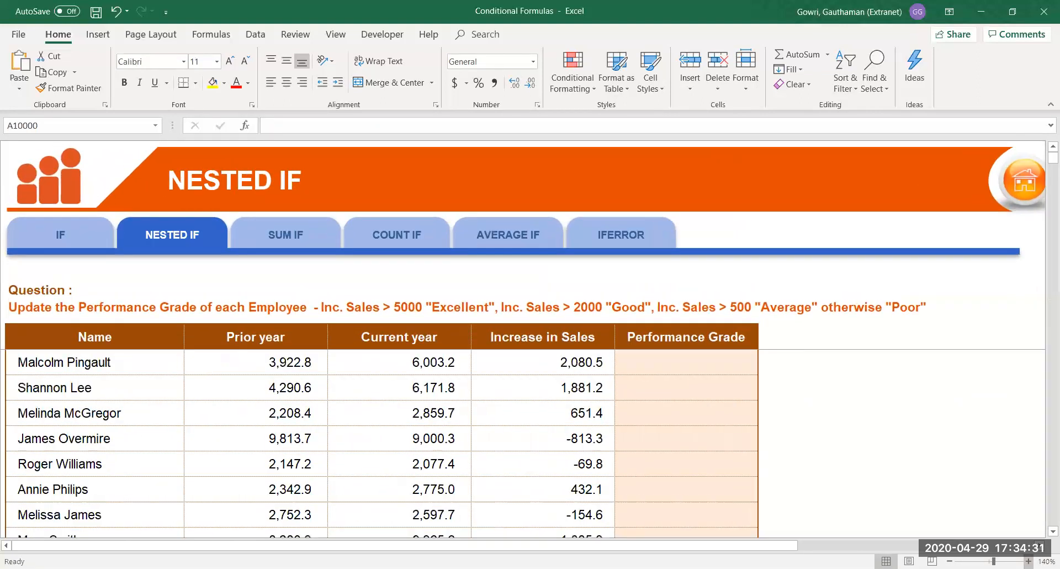
{"action": "left_click", "coordinate": [695, 369]}
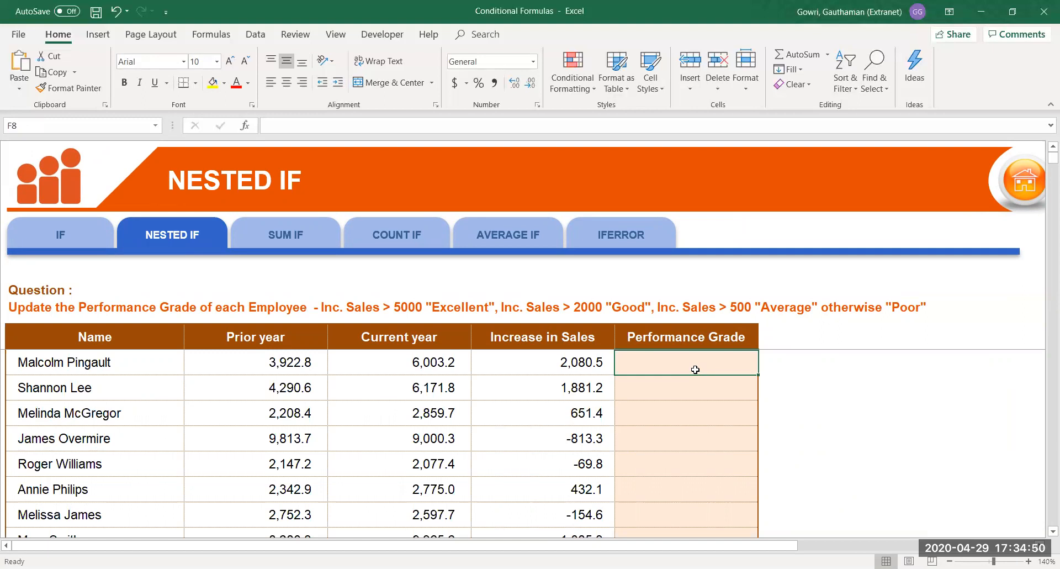
{"action": "type", "text": "="}
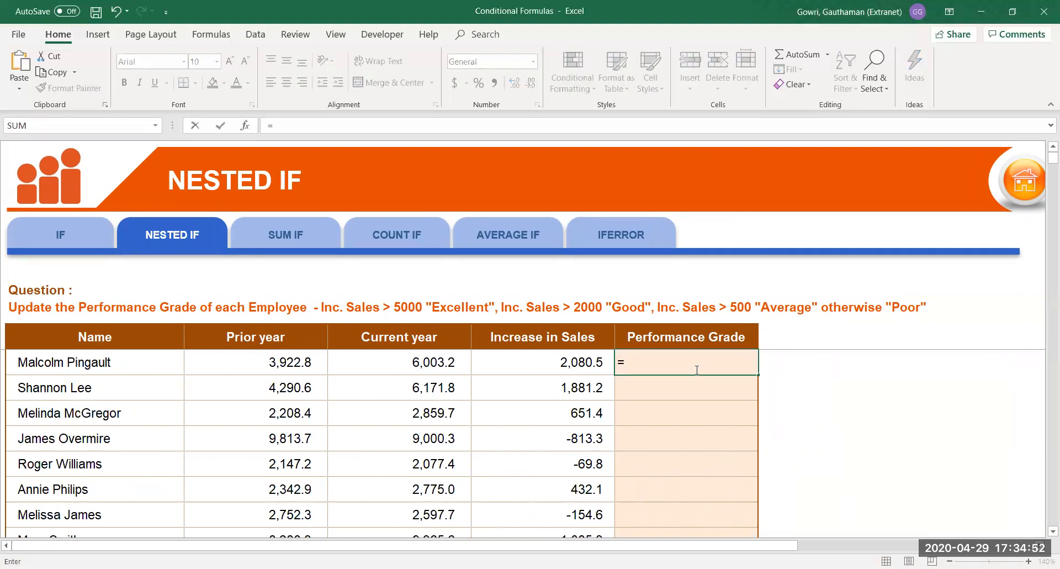
{"action": "type", "text": "if"}
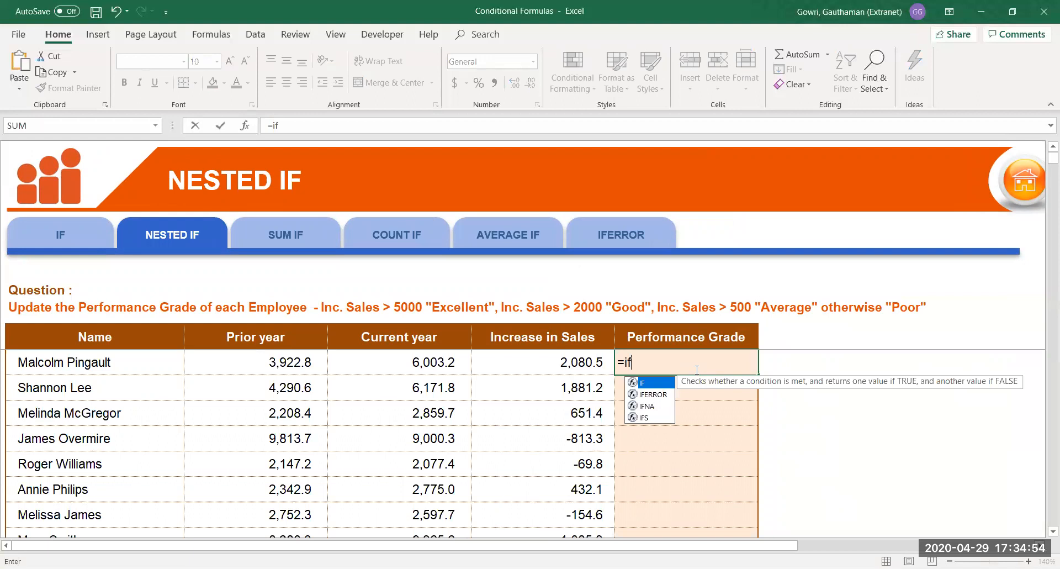
{"action": "key", "text": "BackSpace"}
{"action": "key", "text": "BackSpace"}
{"action": "type", "text": "nex"}
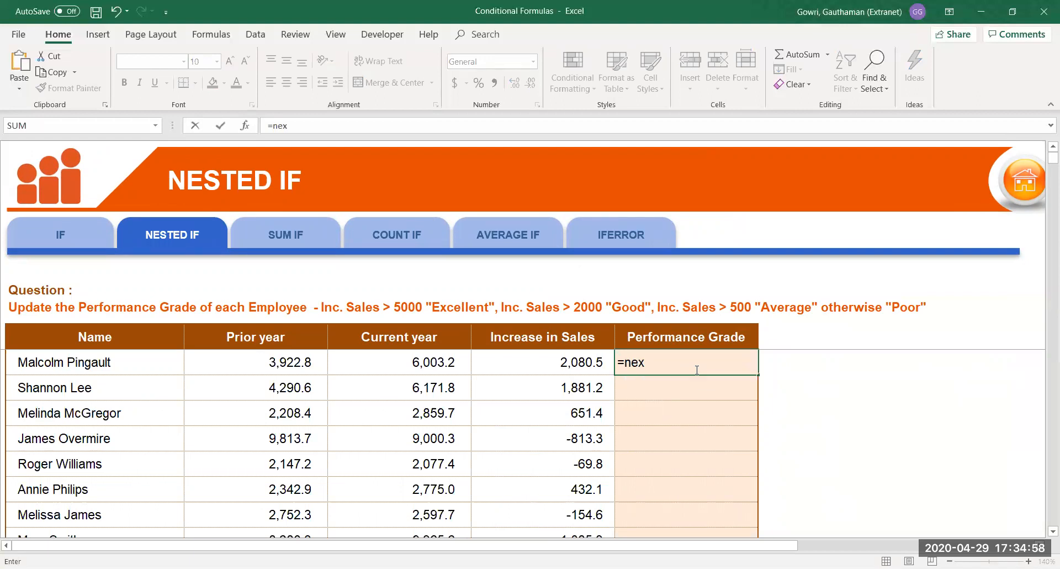
{"action": "key", "text": "BackSpace"}
{"action": "key", "text": "BackSpace"}
{"action": "key", "text": "BackSpace"}
{"action": "type", "text": "if"}
{"action": "key", "text": "Tab"}
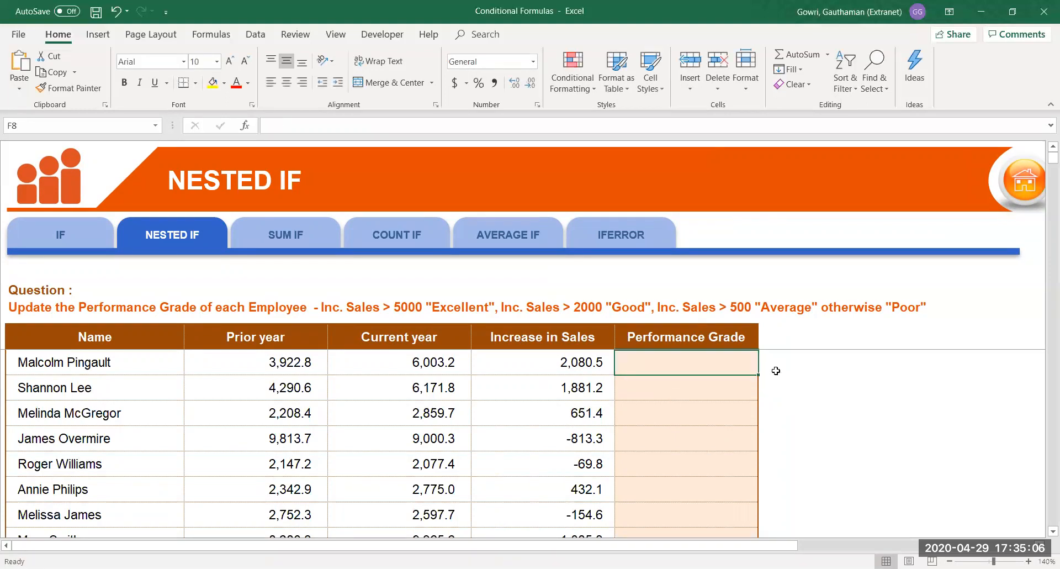
Enter the sales increase thresholds 5000, 2000 and 500 in H10:H12 beside the employee table.
{"action": "left_click", "coordinate": [903, 405]}
{"action": "type", "text": "1"}
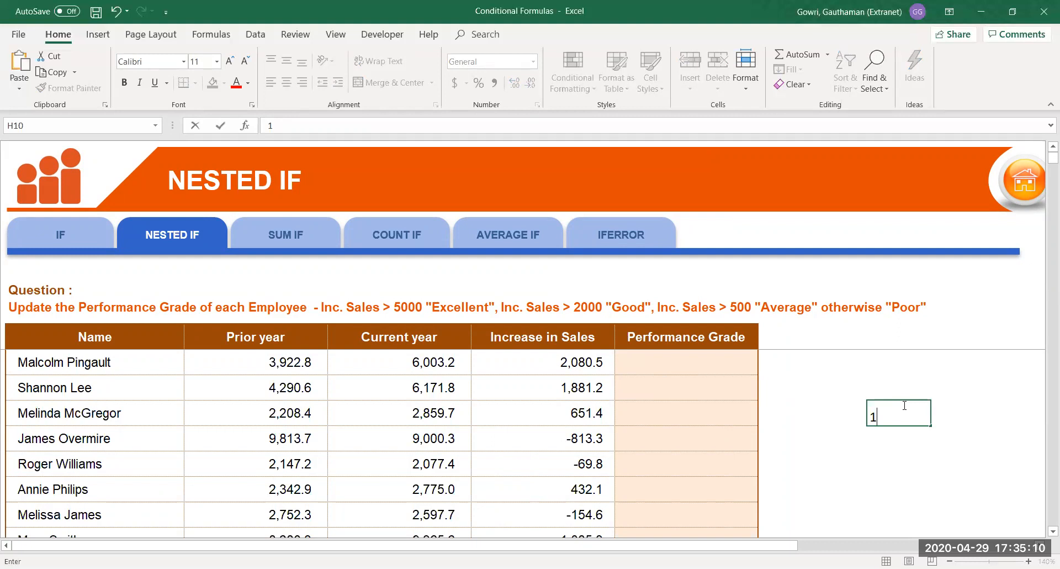
{"action": "key", "text": "BackSpace"}
{"action": "type", "text": "5000"}
{"action": "key", "text": "Return"}
{"action": "type", "text": "2000"}
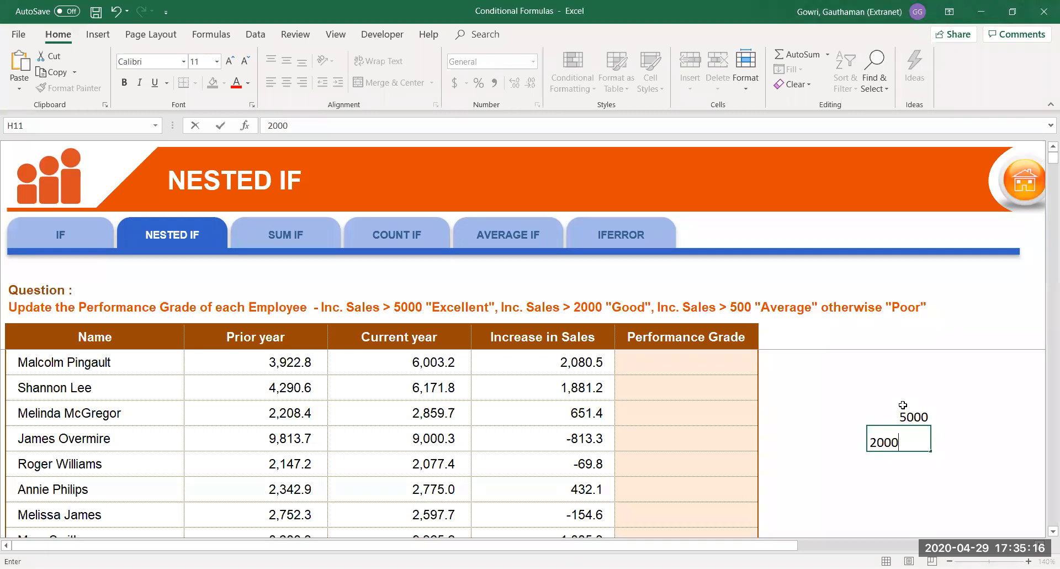
{"action": "key", "text": "Return"}
{"action": "type", "text": "500"}
{"action": "key", "text": "Return"}
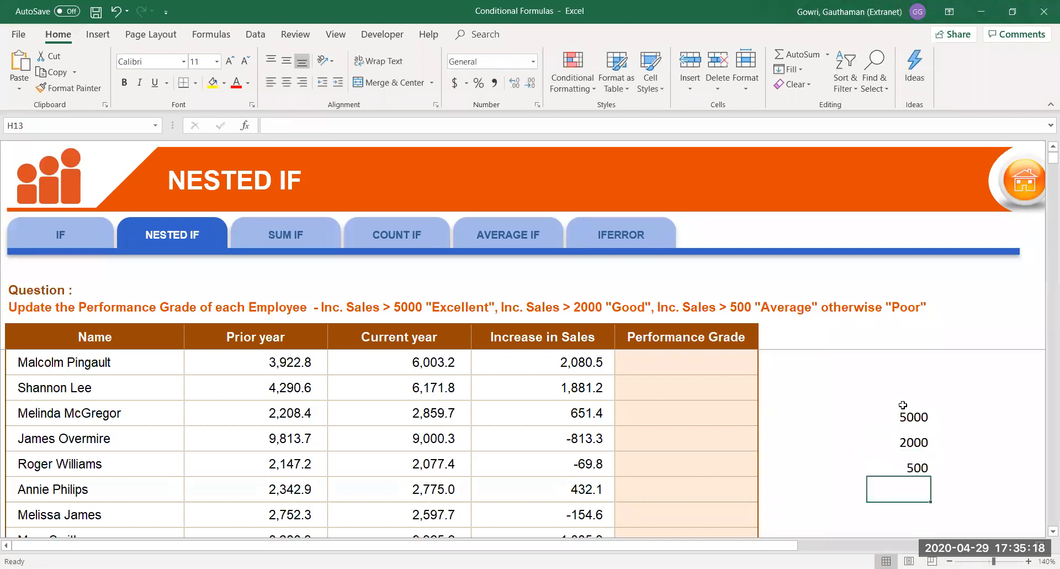
Enter the grade labels Excellent, Good, Average and Poor in I10:I13 beside the thresholds.
{"action": "left_click", "coordinate": [956, 421]}
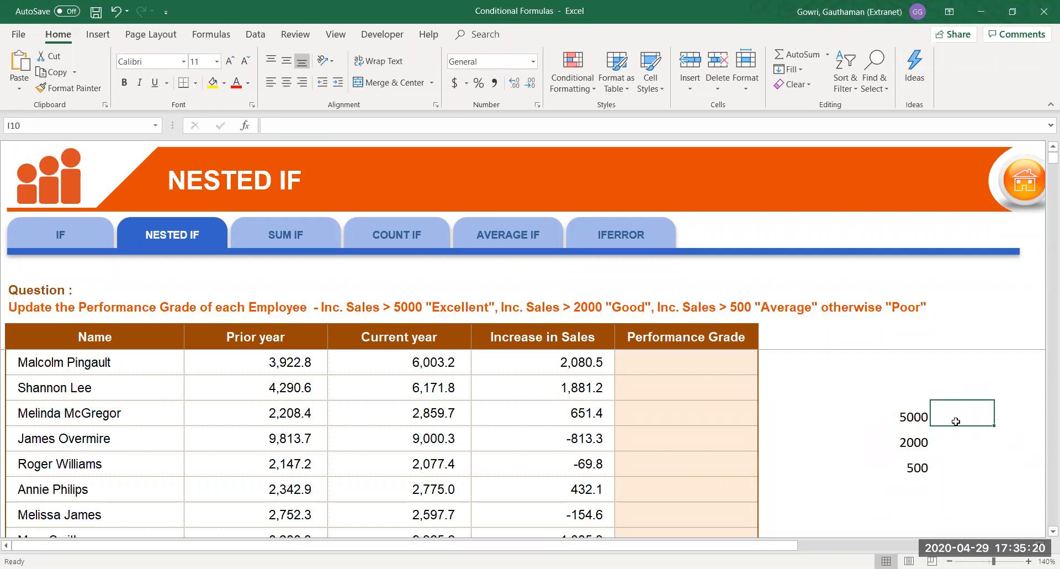
{"action": "type", "text": "Excellent"}
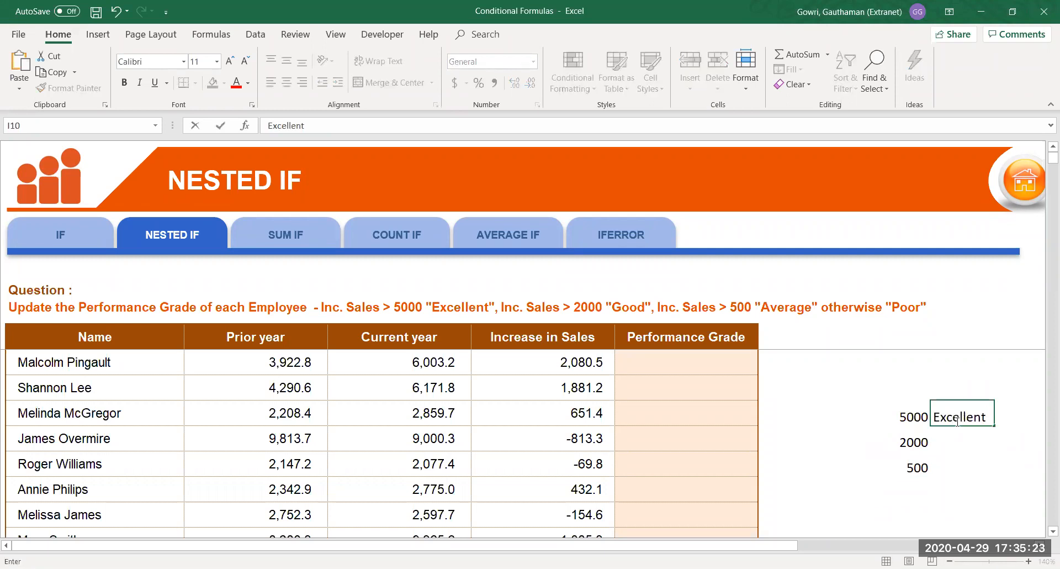
{"action": "key", "text": "Return"}
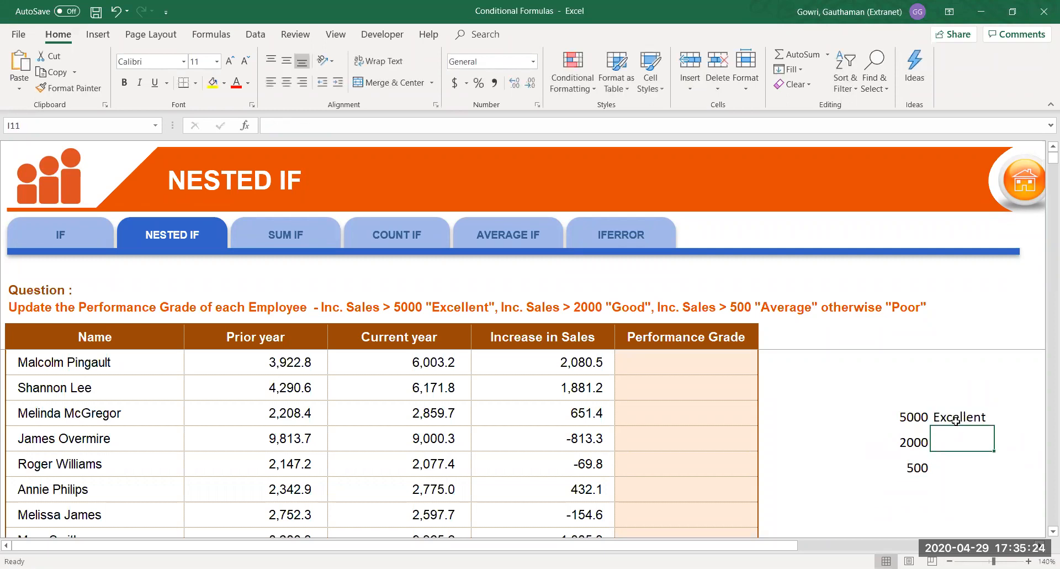
{"action": "type", "text": "Good"}
{"action": "key", "text": "Return"}
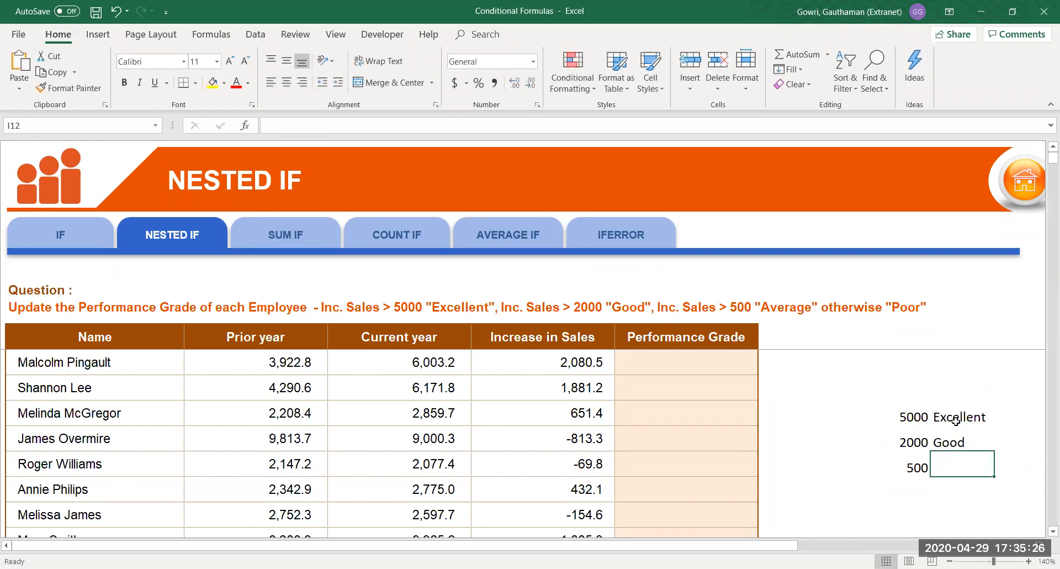
{"action": "type", "text": "Average"}
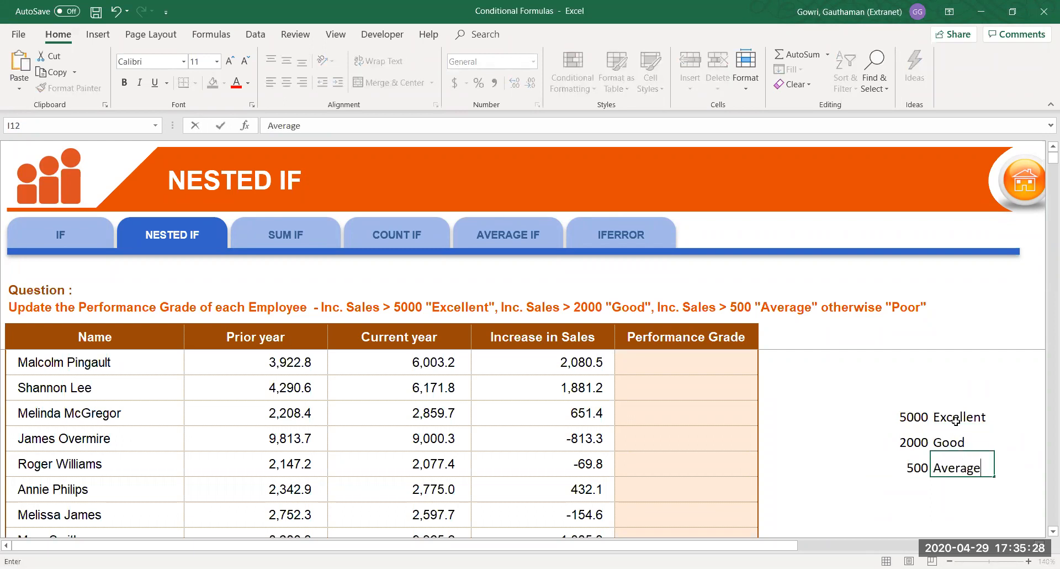
{"action": "key", "text": "Return"}
{"action": "type", "text": "Poor"}
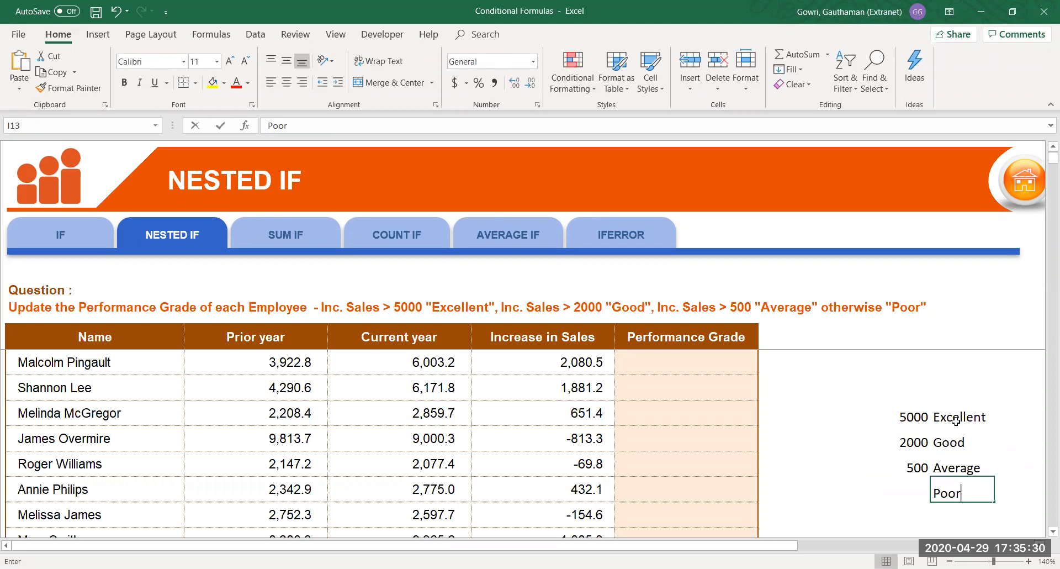
{"action": "key", "text": "Return"}
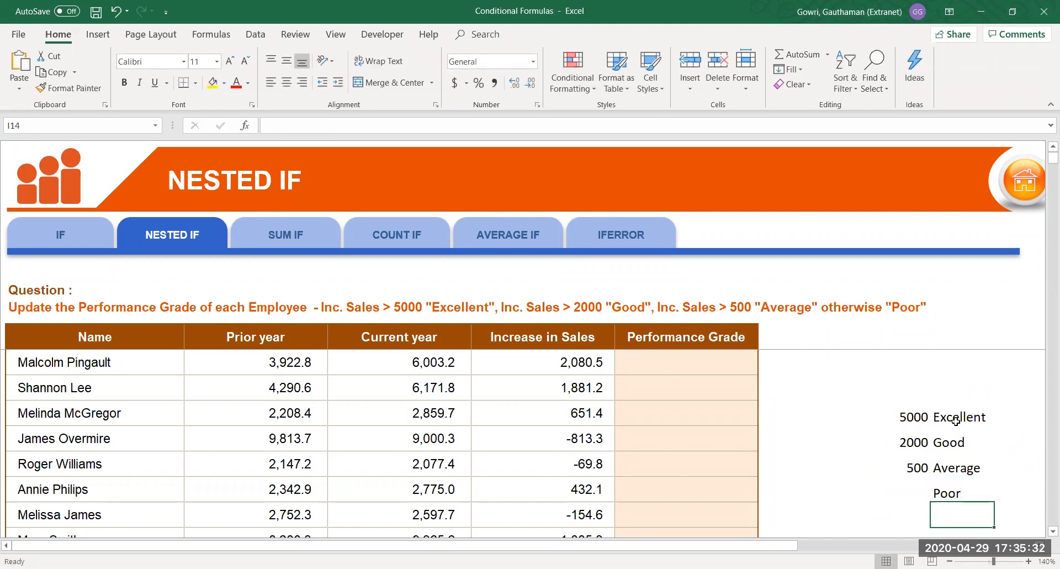
Review the grade criteria in H10:I13 against the first employee's Increase in Sales value in E8.
{"action": "left_click_drag", "start_coordinate": [914, 418], "coordinate": [957, 486]}
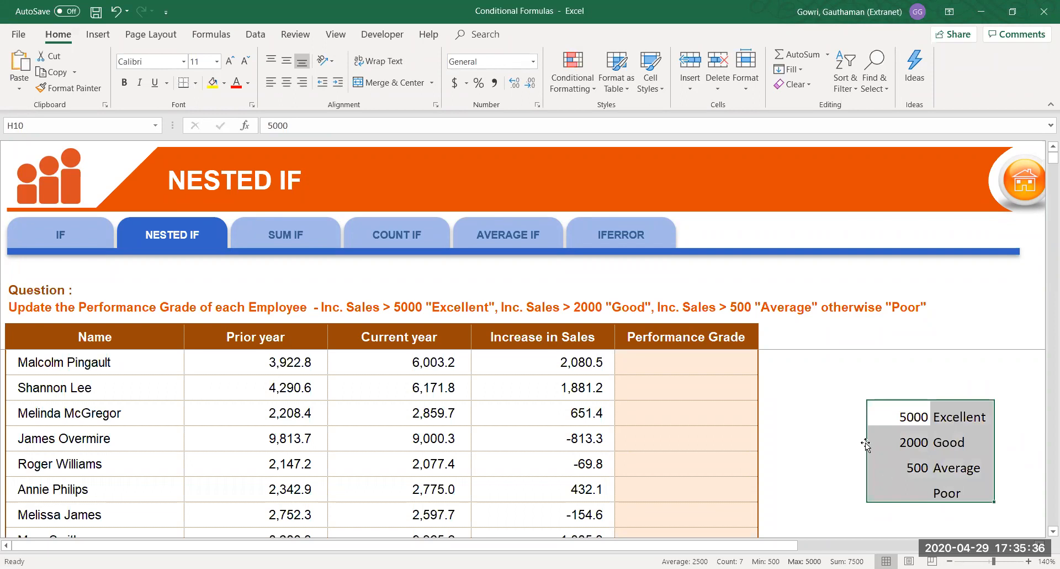
{"action": "left_click", "coordinate": [850, 423]}
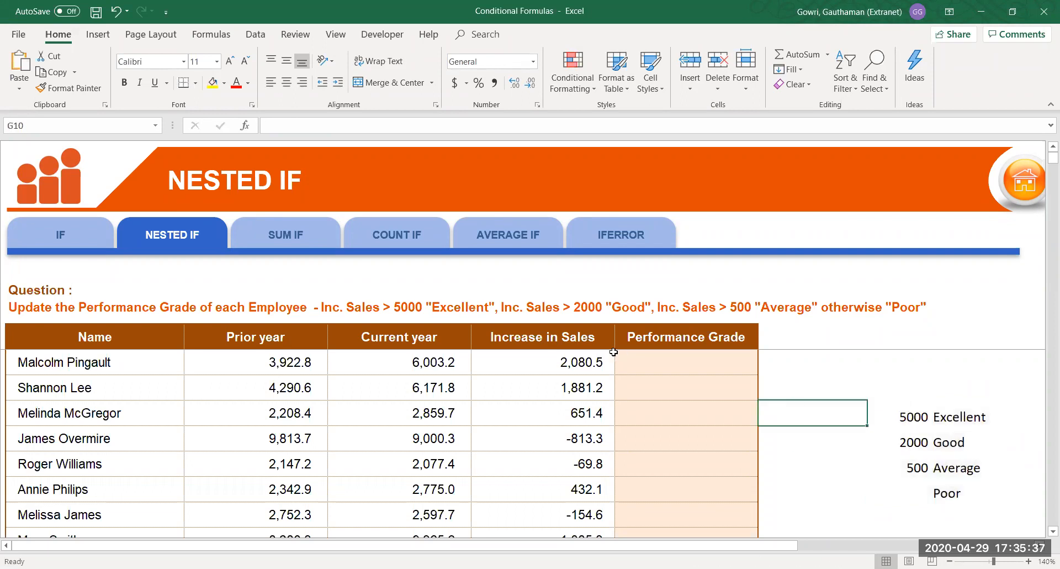
{"action": "left_click", "coordinate": [571, 362]}
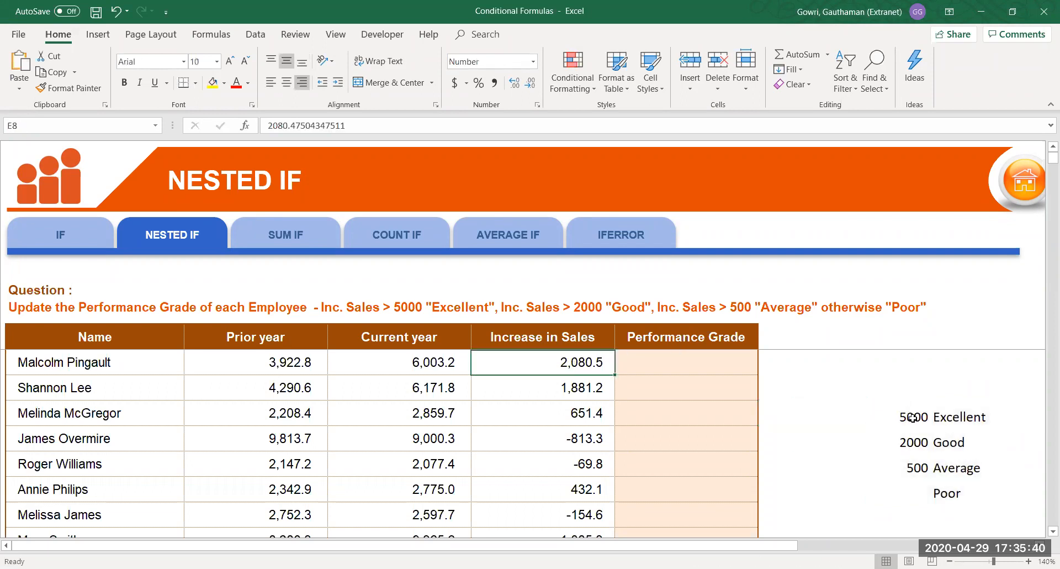
{"action": "left_click", "coordinate": [961, 418]}
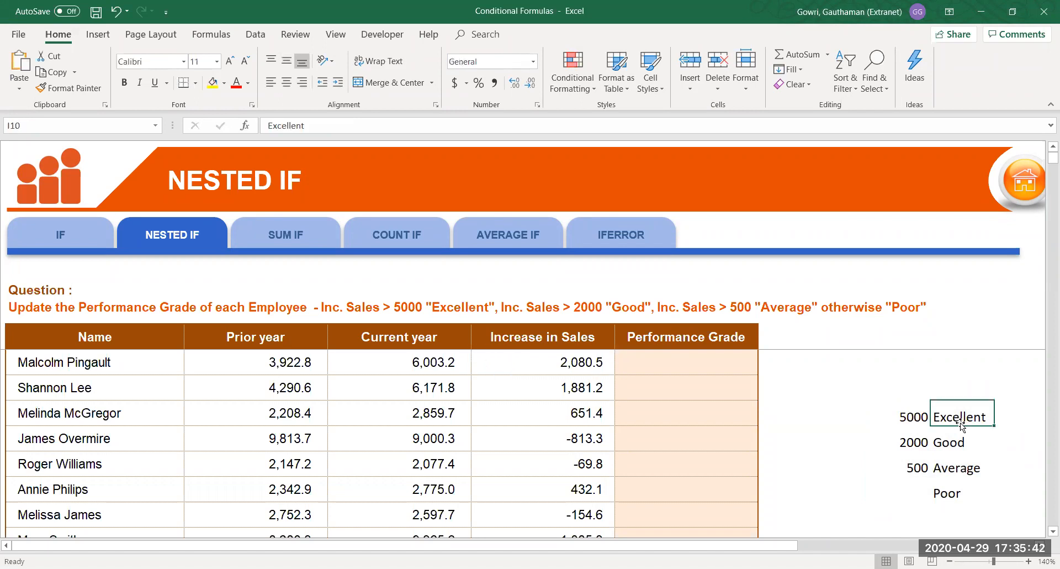
{"action": "left_click", "coordinate": [905, 442]}
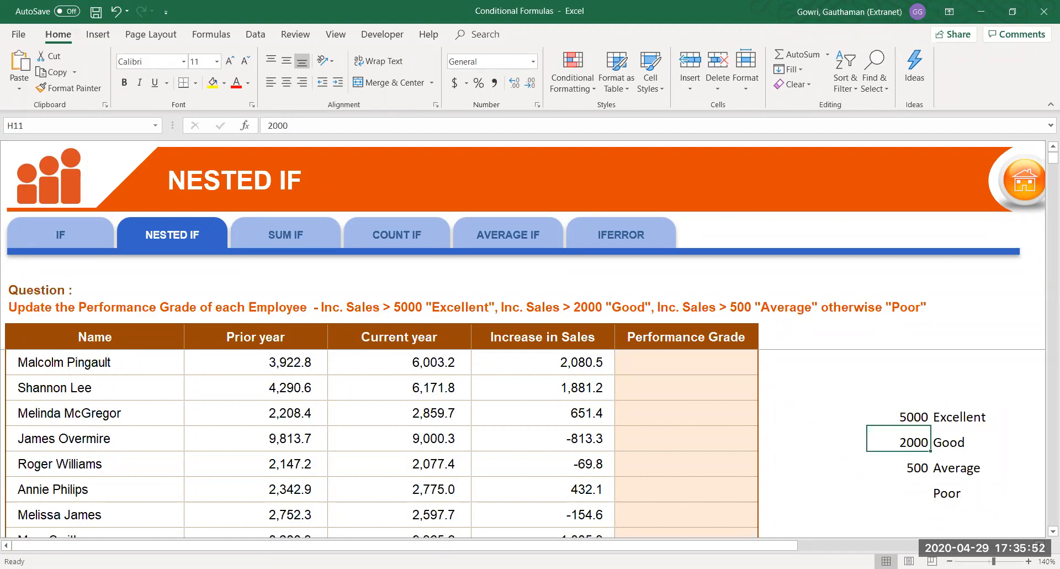
{"action": "left_click", "coordinate": [961, 444]}
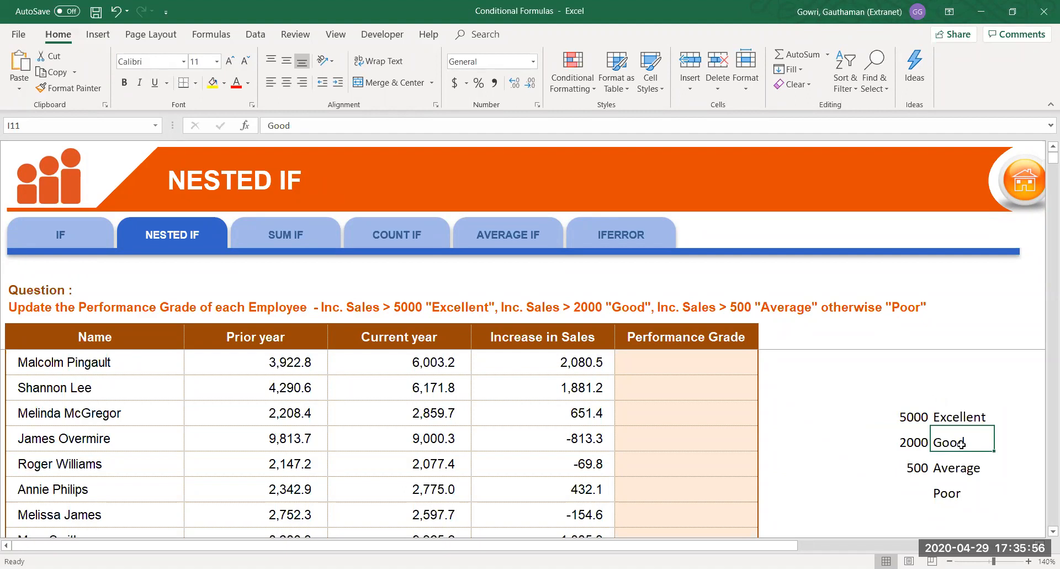
{"action": "left_click", "coordinate": [917, 441]}
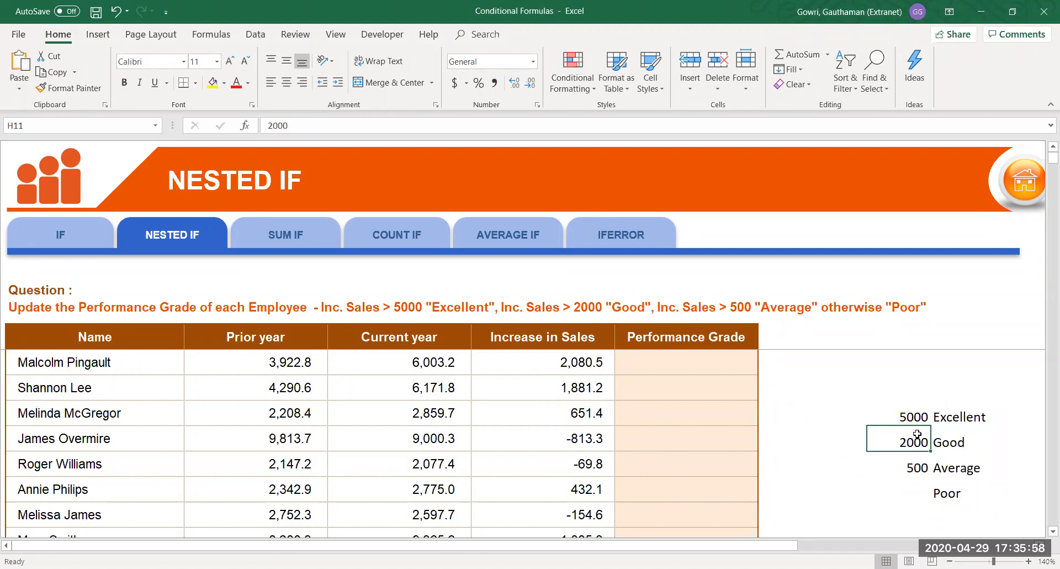
{"action": "left_click", "coordinate": [912, 466]}
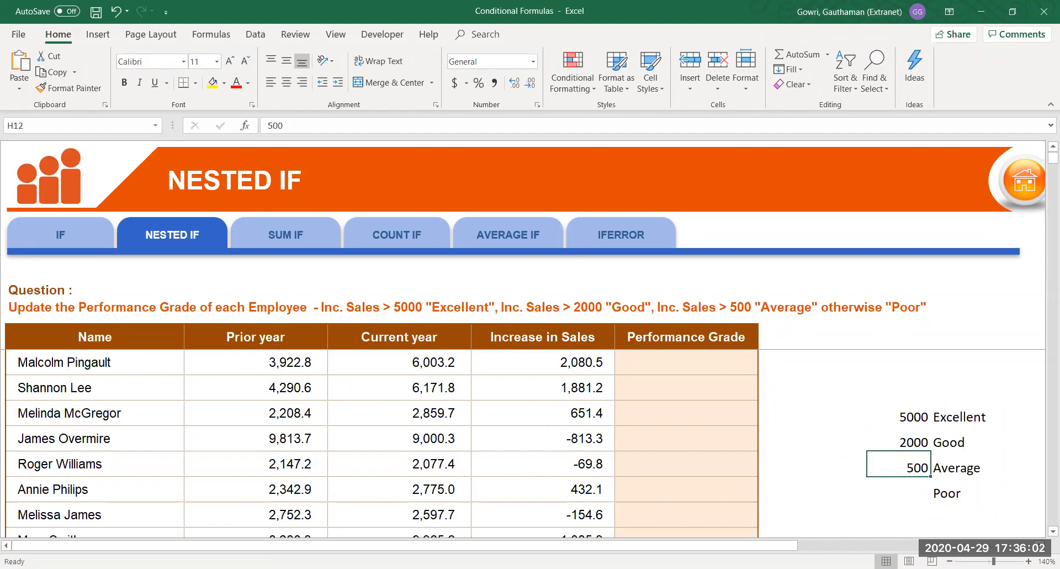
{"action": "left_click", "coordinate": [963, 467]}
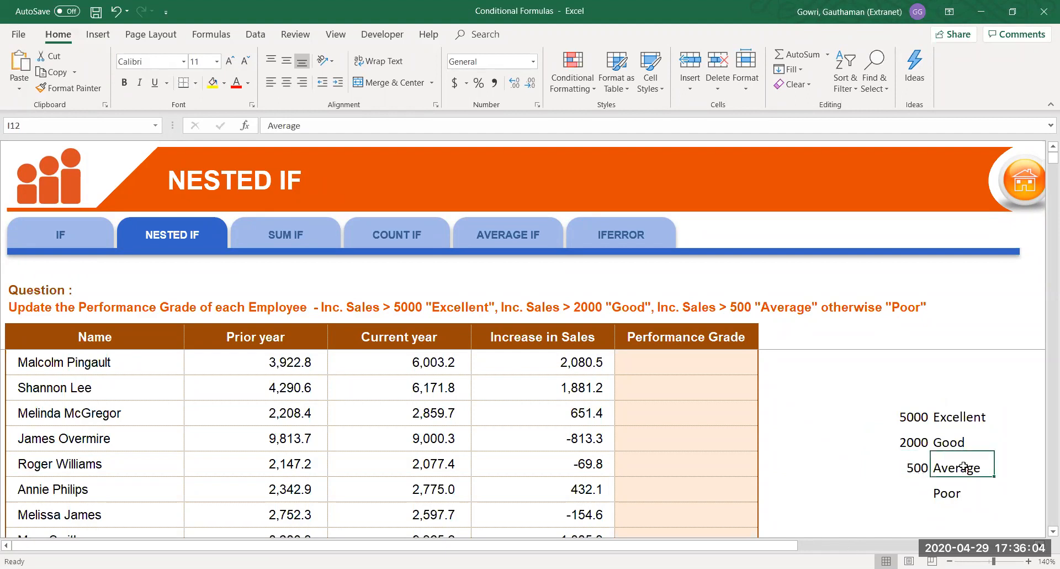
{"action": "left_click", "coordinate": [902, 460]}
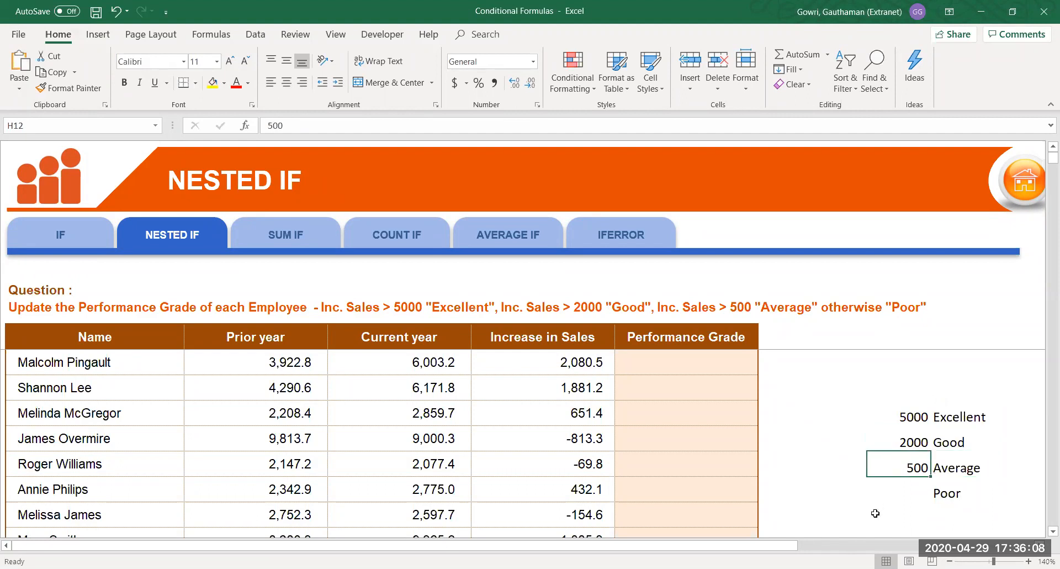
{"action": "left_click", "coordinate": [944, 495]}
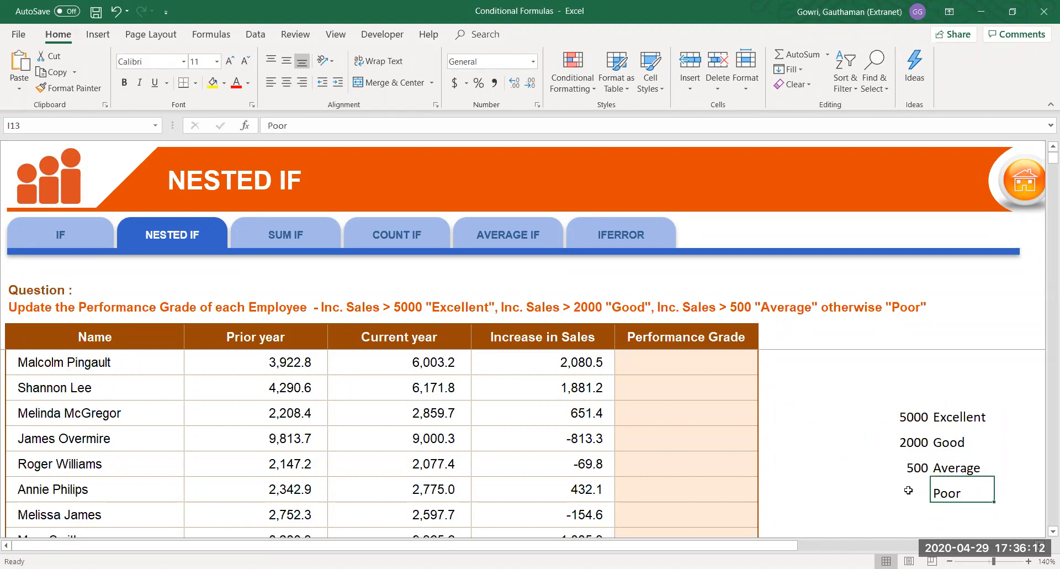
{"action": "left_click_drag", "start_coordinate": [915, 418], "coordinate": [911, 461]}
{"action": "left_click", "coordinate": [939, 495]}
Start the Performance Grade formula in F8 with =IF(E8>$H$10,$I$10, using absolute references for the threshold and label.
{"action": "left_click", "coordinate": [666, 358]}
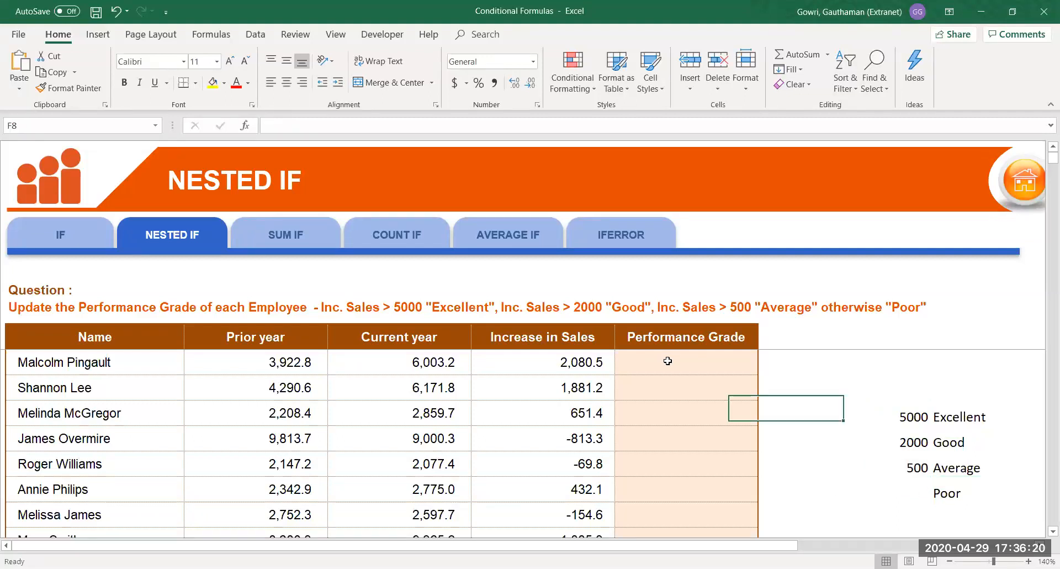
{"action": "type", "text": "="}
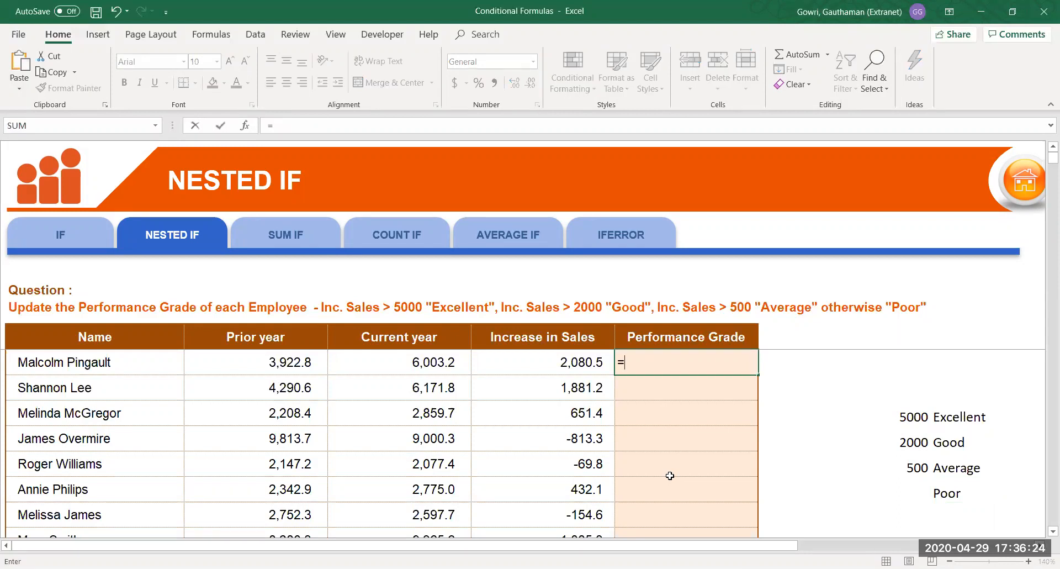
{"action": "type", "text": "IF("}
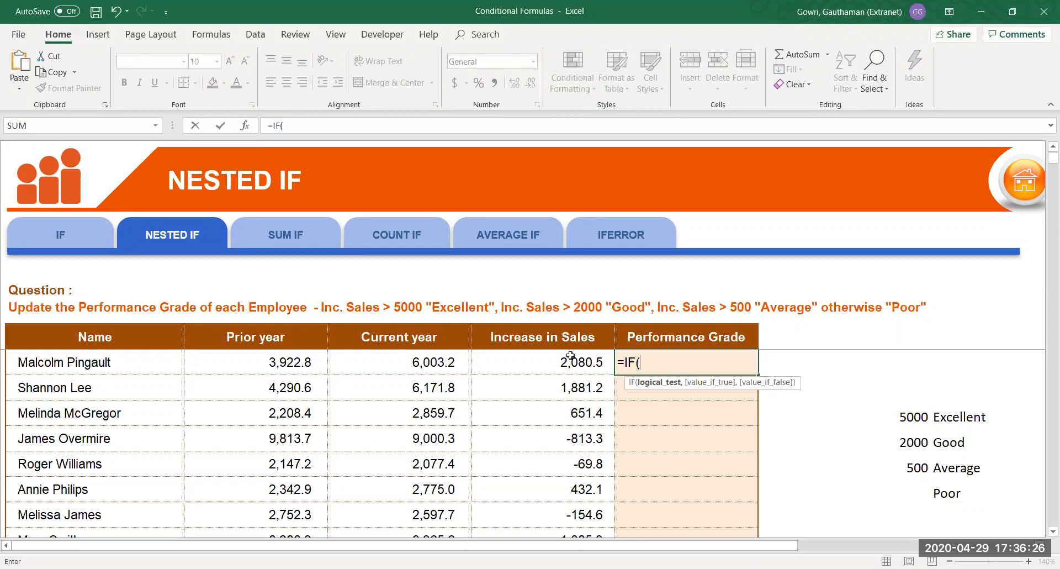
{"action": "left_click", "coordinate": [569, 365]}
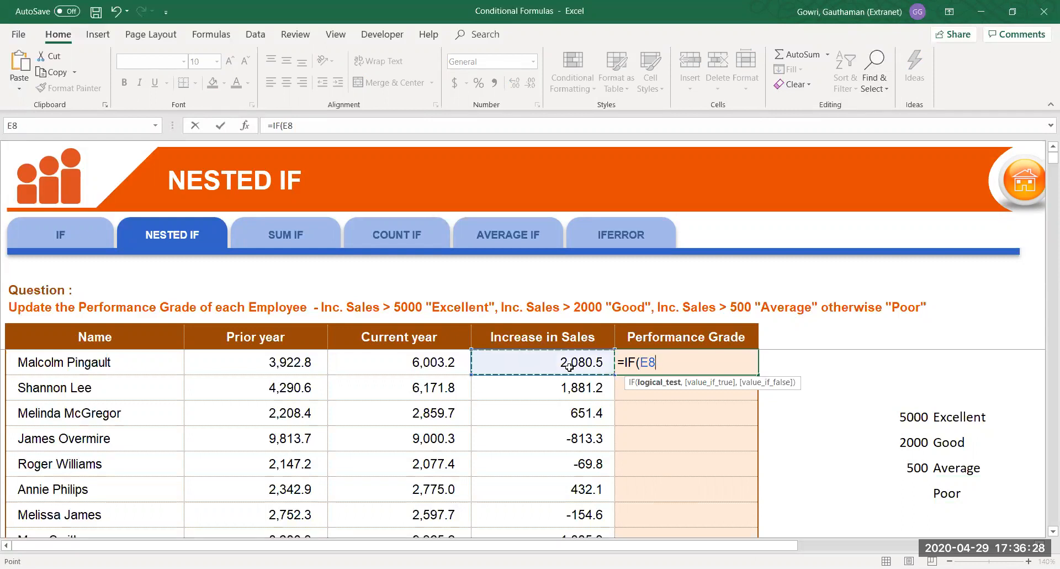
{"action": "type", "text": ">"}
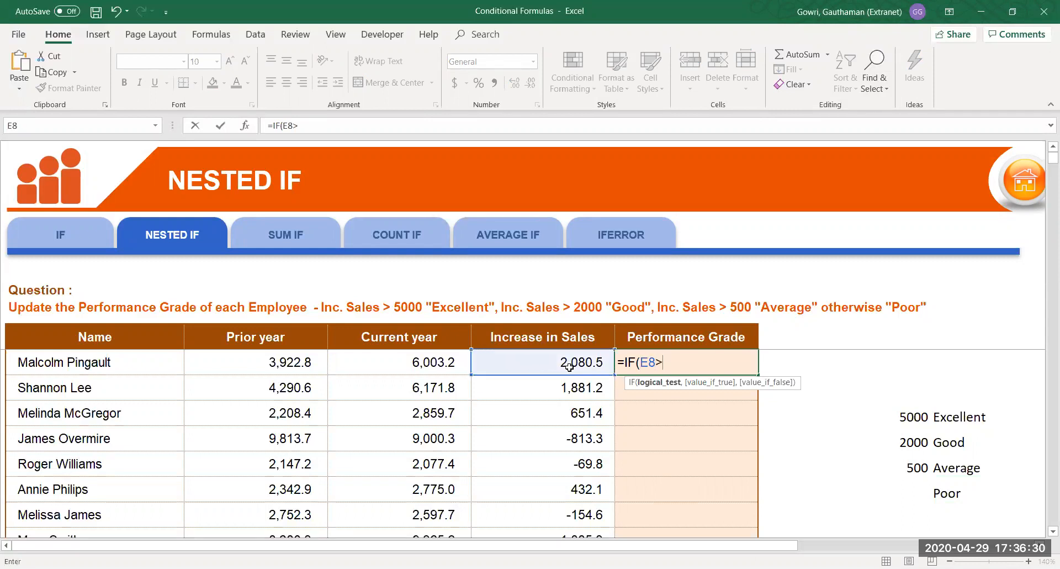
{"action": "left_click", "coordinate": [906, 413]}
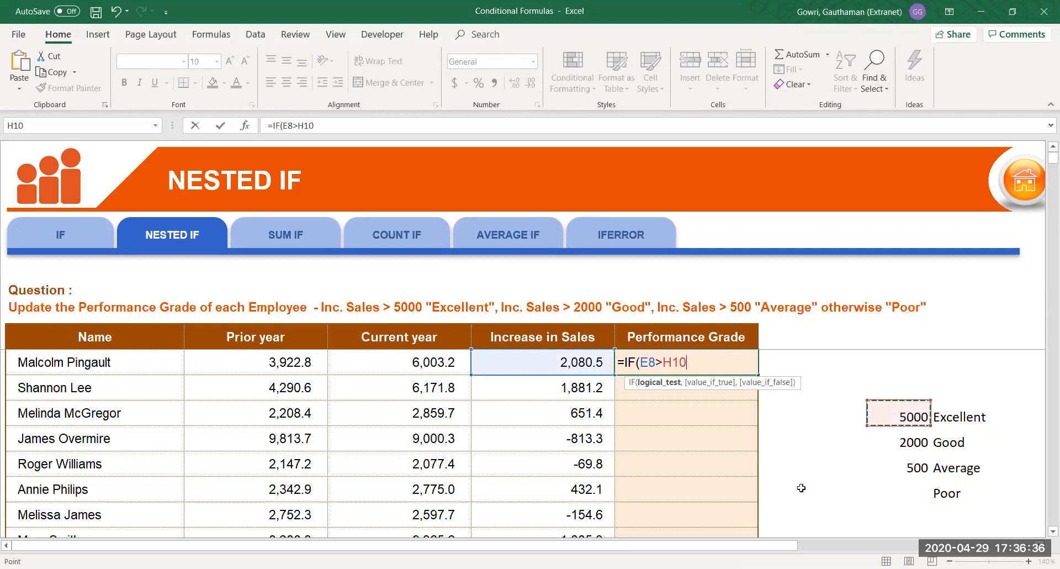
{"action": "key", "text": "F4"}
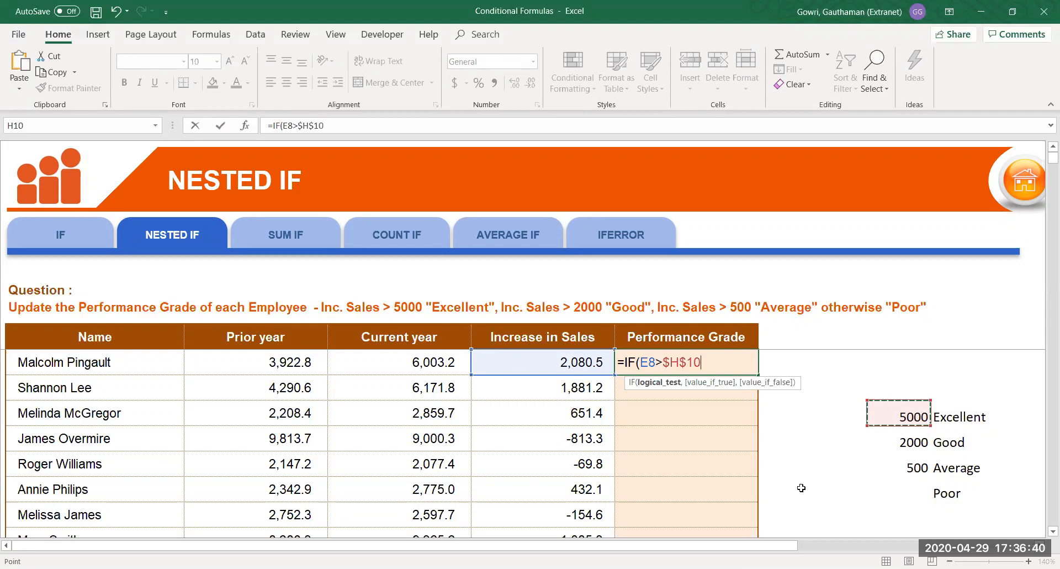
{"action": "type", "text": ","}
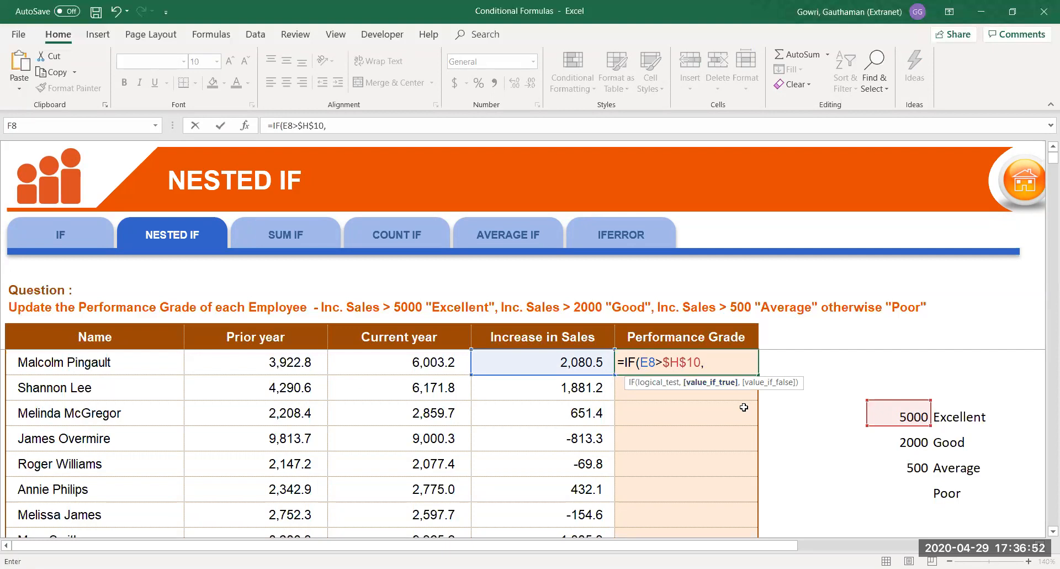
{"action": "left_click", "coordinate": [945, 413]}
{"action": "key", "text": "F4"}
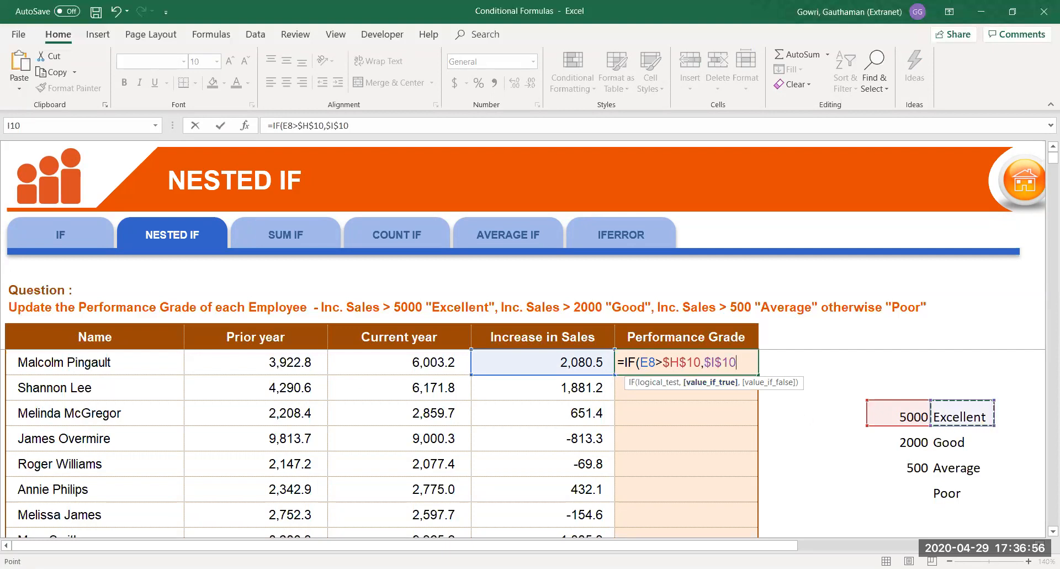
{"action": "type", "text": ","}
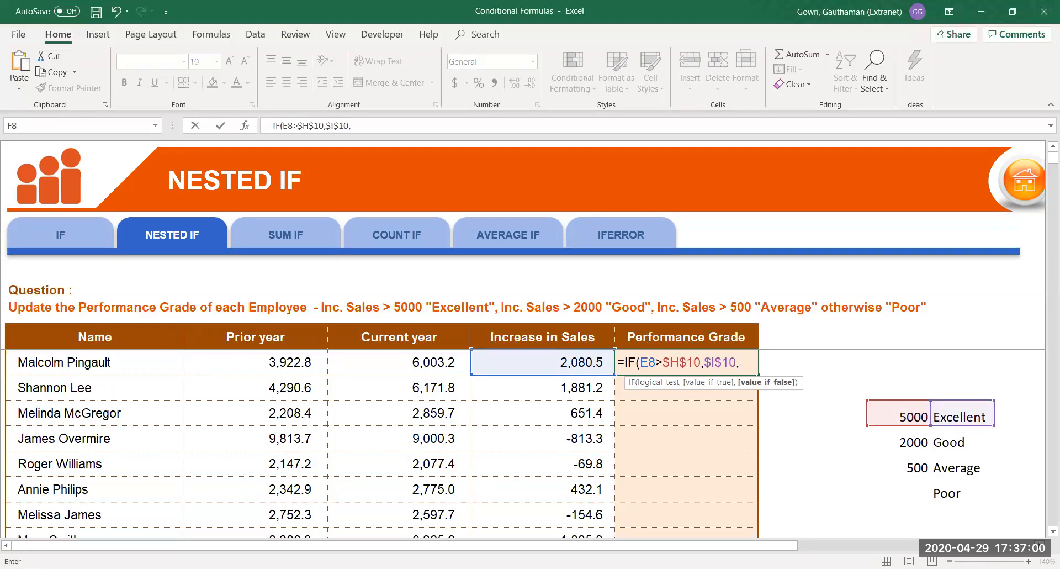
Nest a second IF in the F8 formula that tests E8>$H$11 and returns $I$11, using absolute references for both criteria cells.
{"action": "type", "text": "if"}
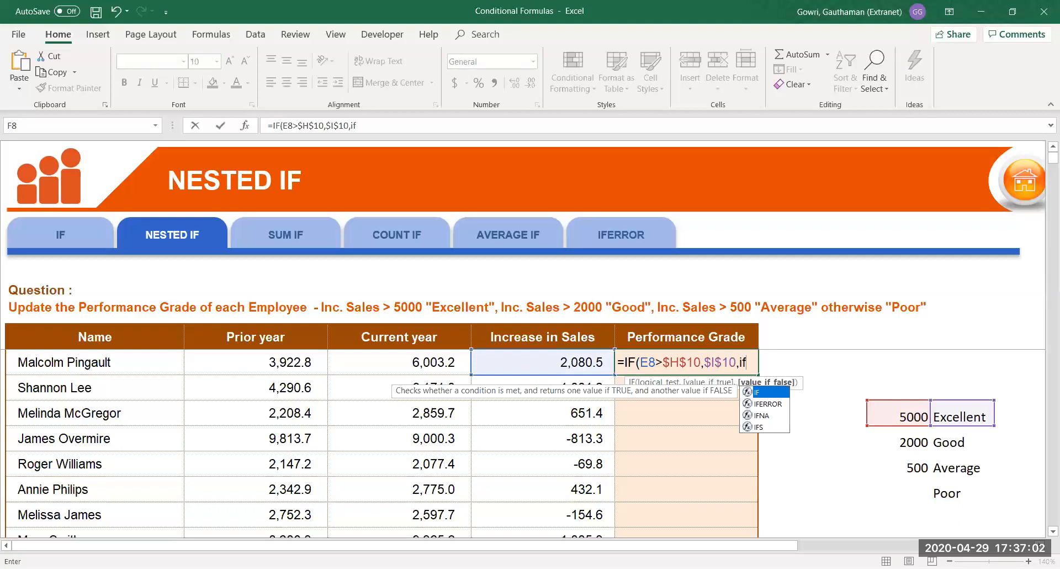
{"action": "key", "text": "Tab"}
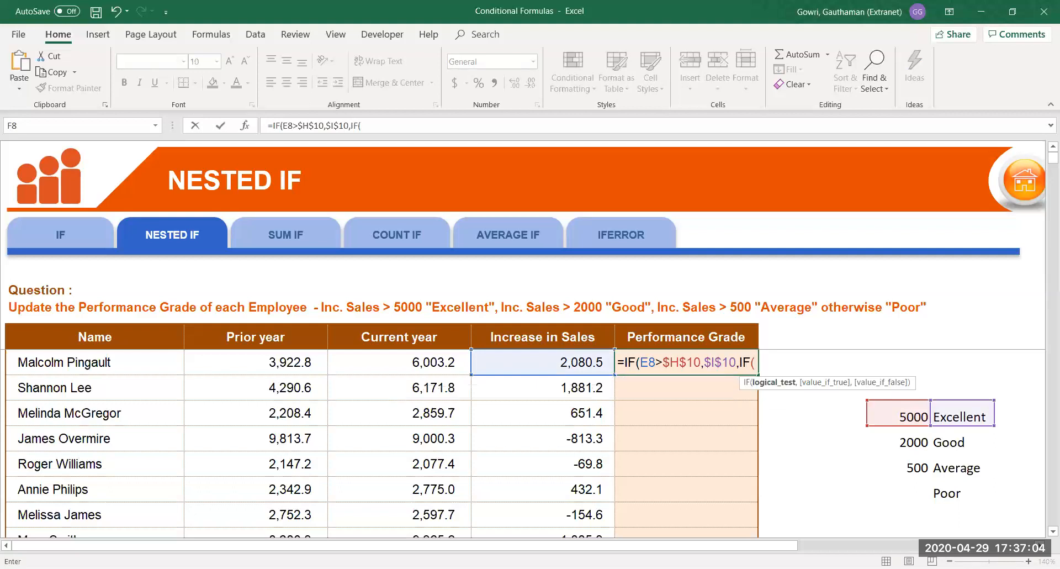
{"action": "left_click", "coordinate": [553, 369]}
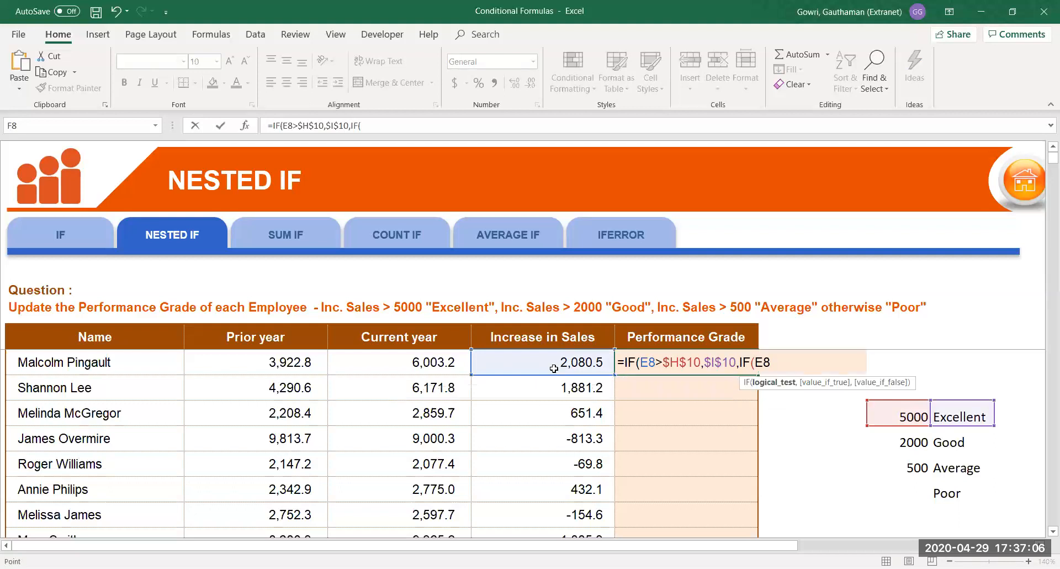
{"action": "type", "text": ">"}
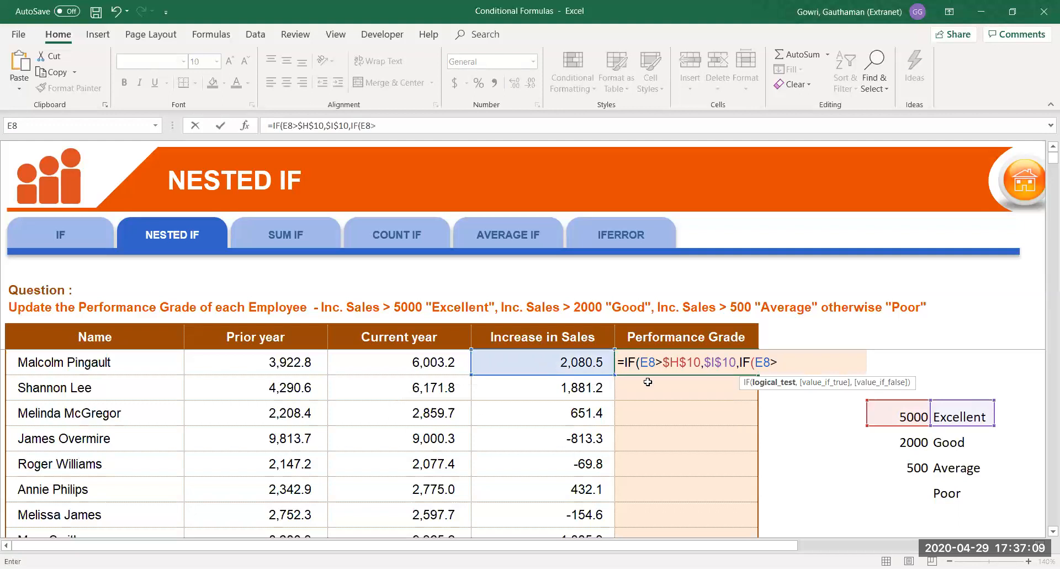
{"action": "left_click", "coordinate": [919, 440]}
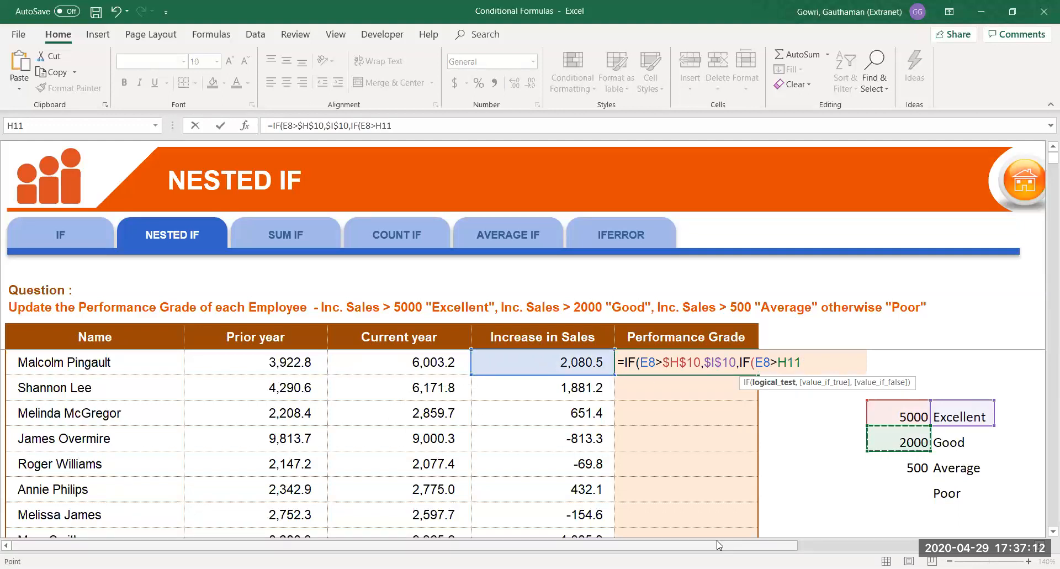
{"action": "key", "text": "F4"}
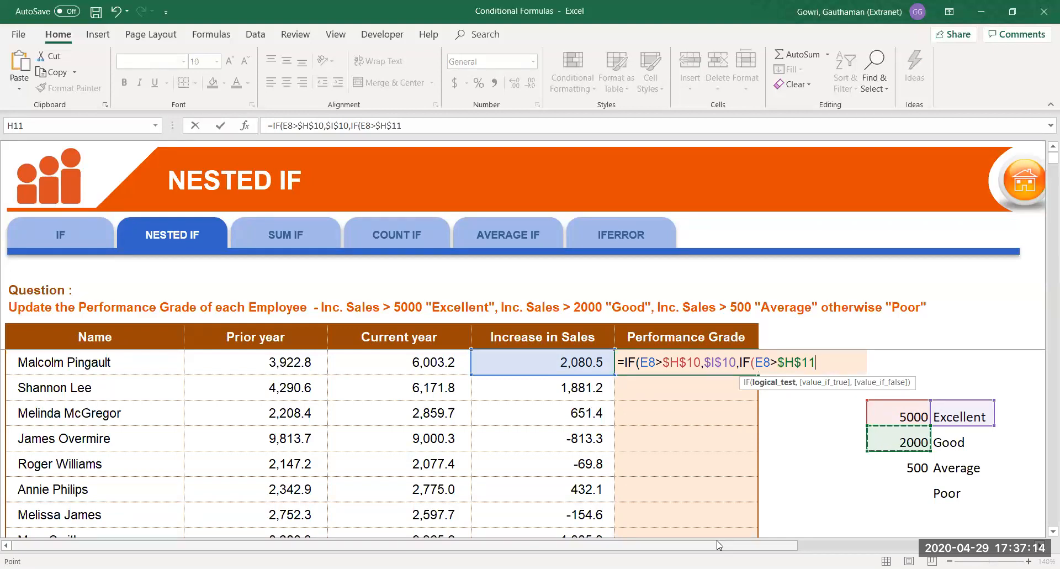
{"action": "type", "text": ","}
{"action": "left_click", "coordinate": [969, 437]}
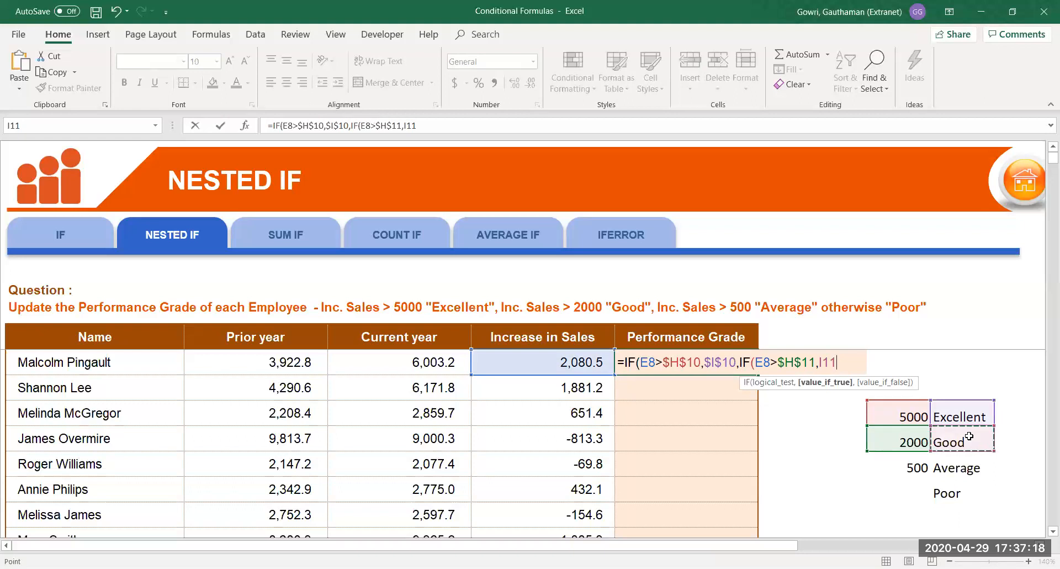
{"action": "key", "text": "F4"}
{"action": "type", "text": ","}
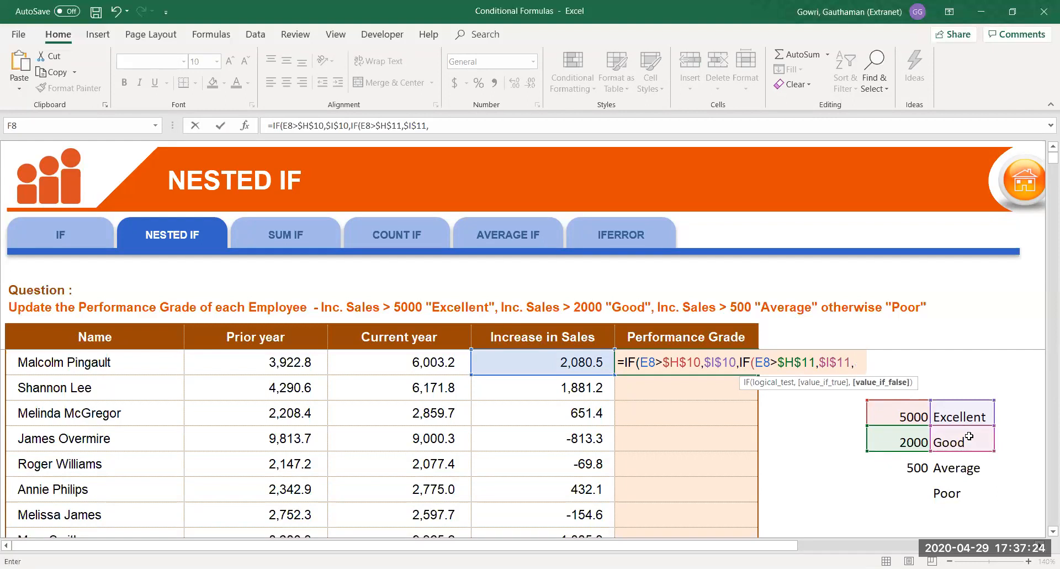
Nest a third IF in the F8 formula that tests E8>$H$12 and returns $I$12, with absolute criteria references.
{"action": "type", "text": "if"}
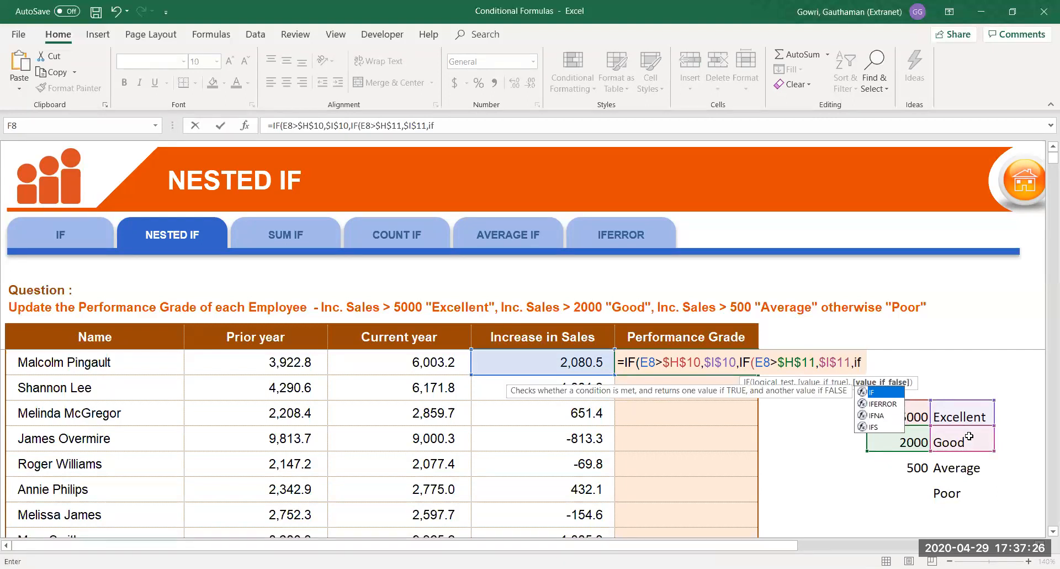
{"action": "key", "text": "Tab"}
{"action": "left_click", "coordinate": [572, 362]}
{"action": "type", "text": ">"}
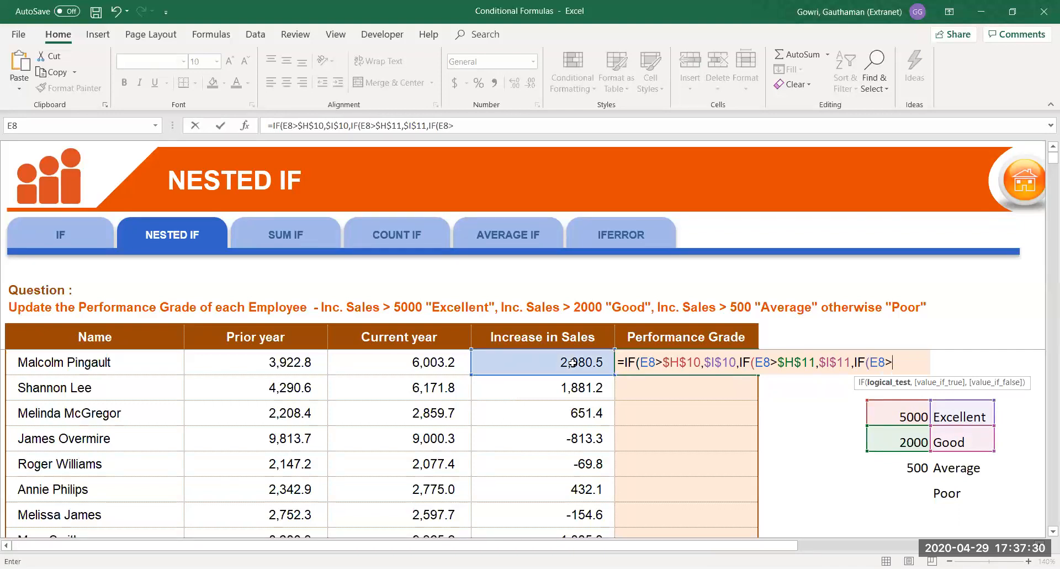
{"action": "left_click", "coordinate": [894, 458]}
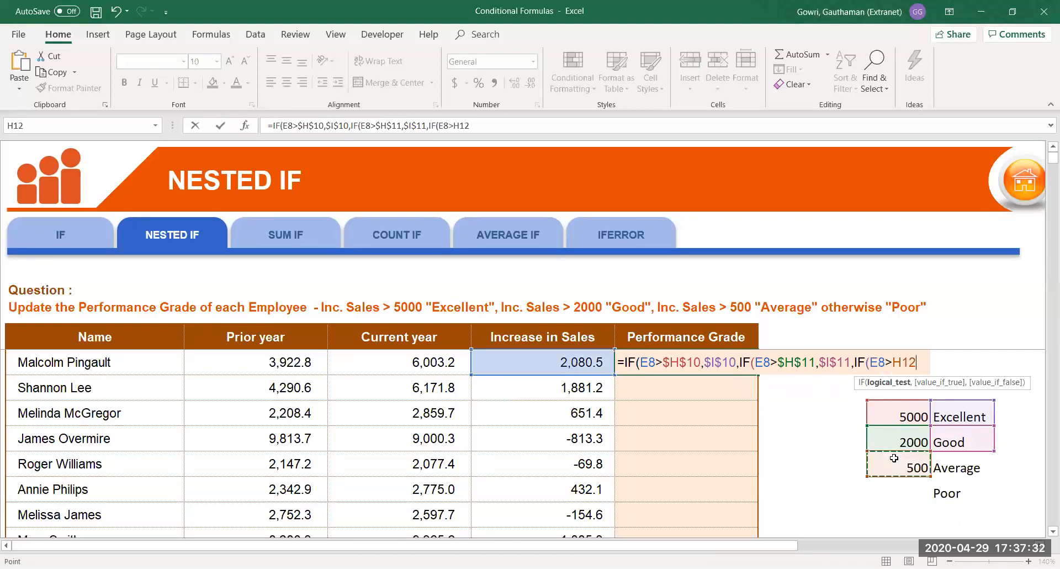
{"action": "key", "text": "F4"}
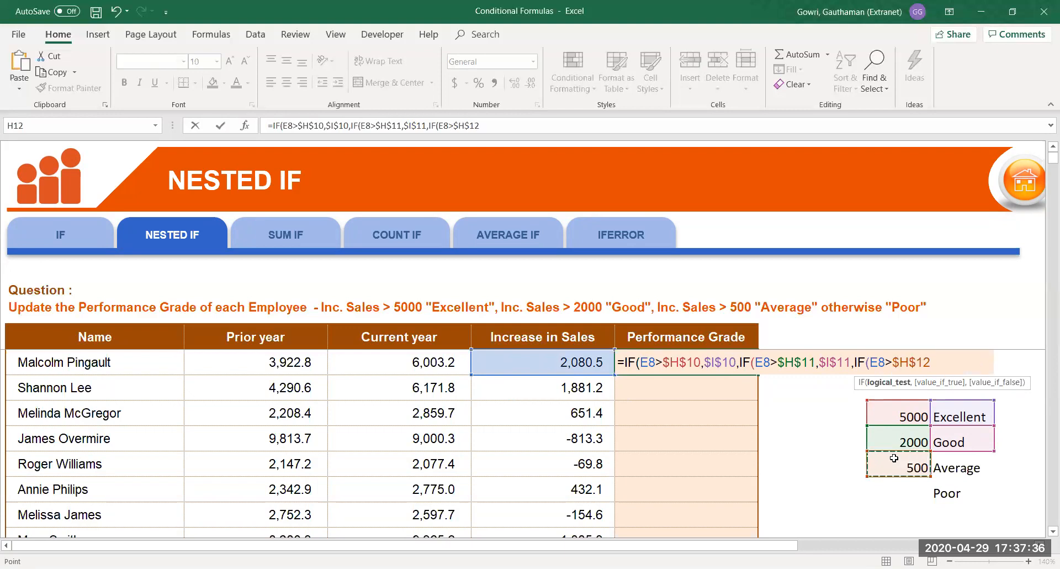
{"action": "type", "text": ","}
{"action": "left_click", "coordinate": [954, 468]}
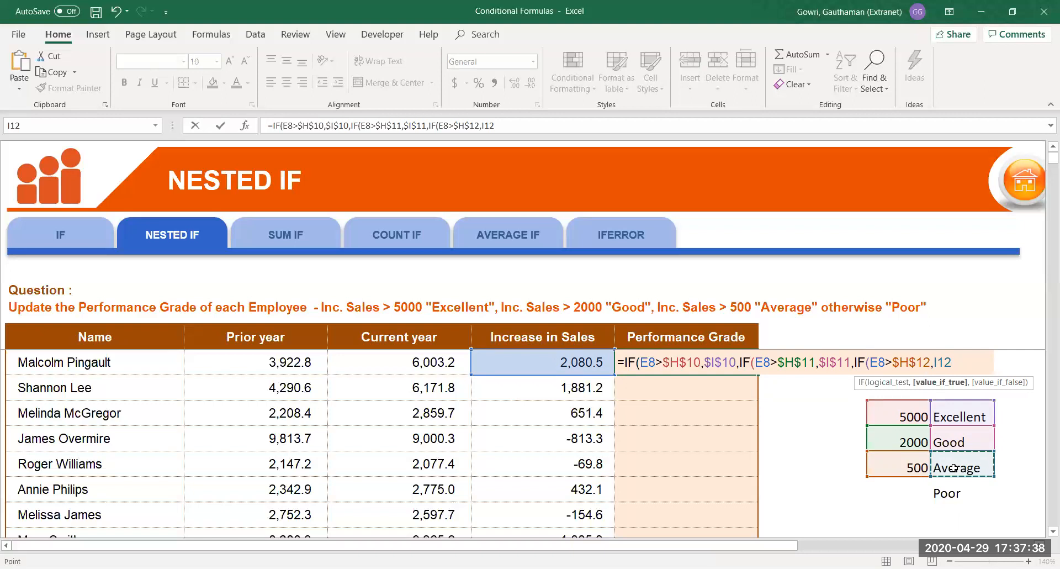
{"action": "key", "text": "F4"}
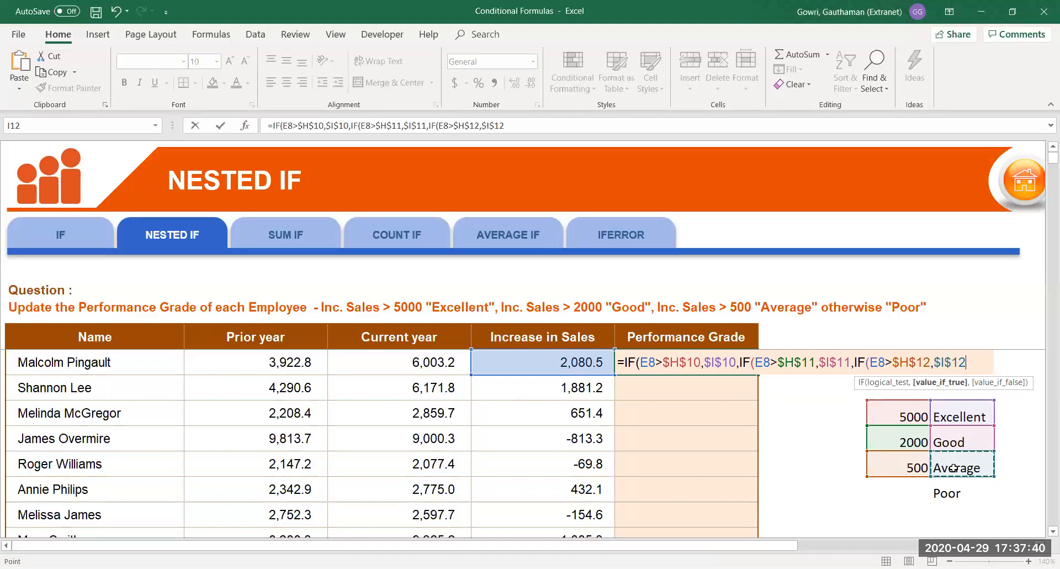
{"action": "type", "text": ","}
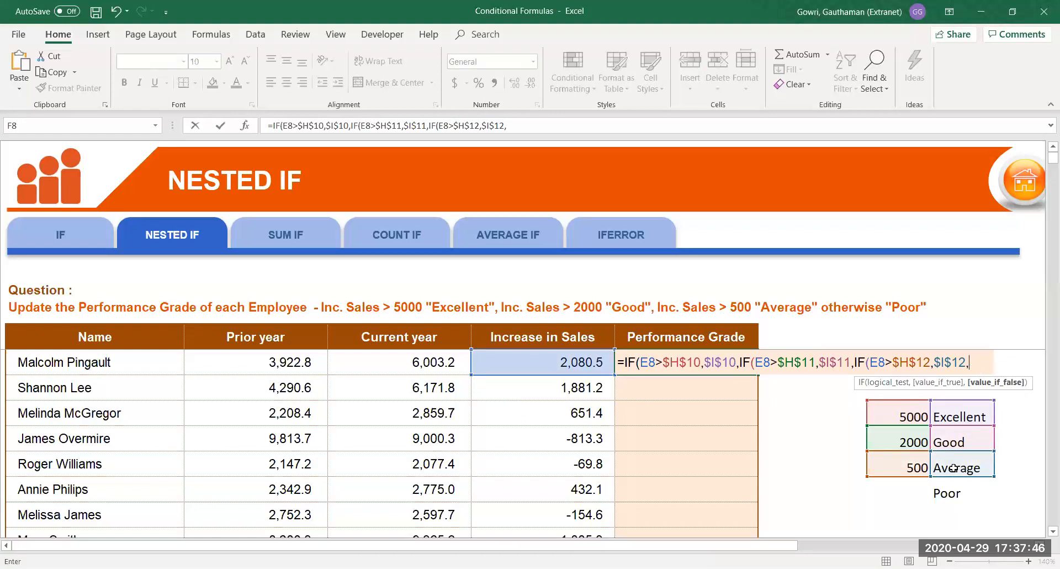
Complete the F8 formula with $I$13 as the final otherwise result and close all three IF functions.
{"action": "left_click", "coordinate": [949, 488]}
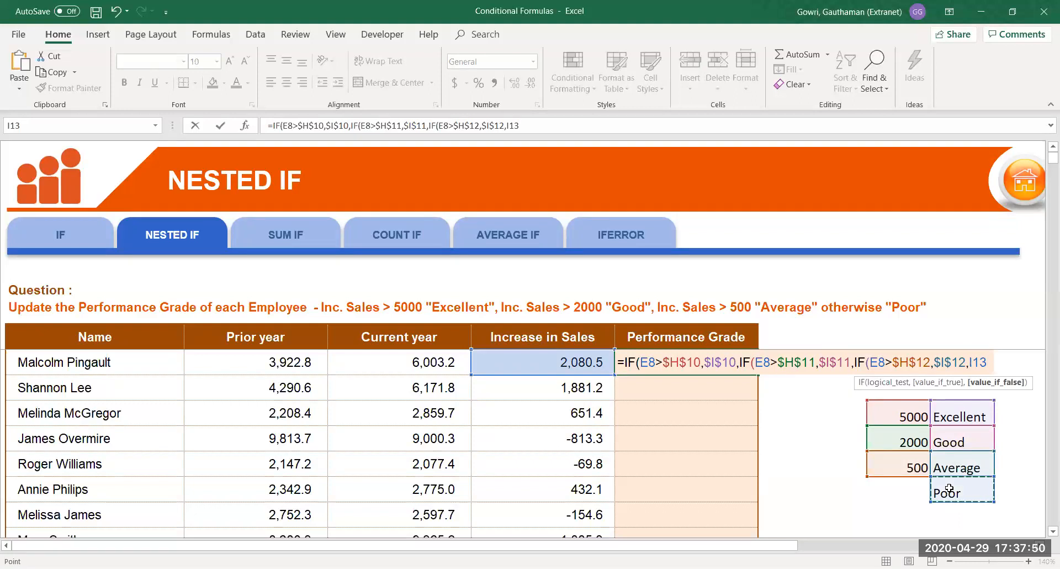
{"action": "key", "text": "F4"}
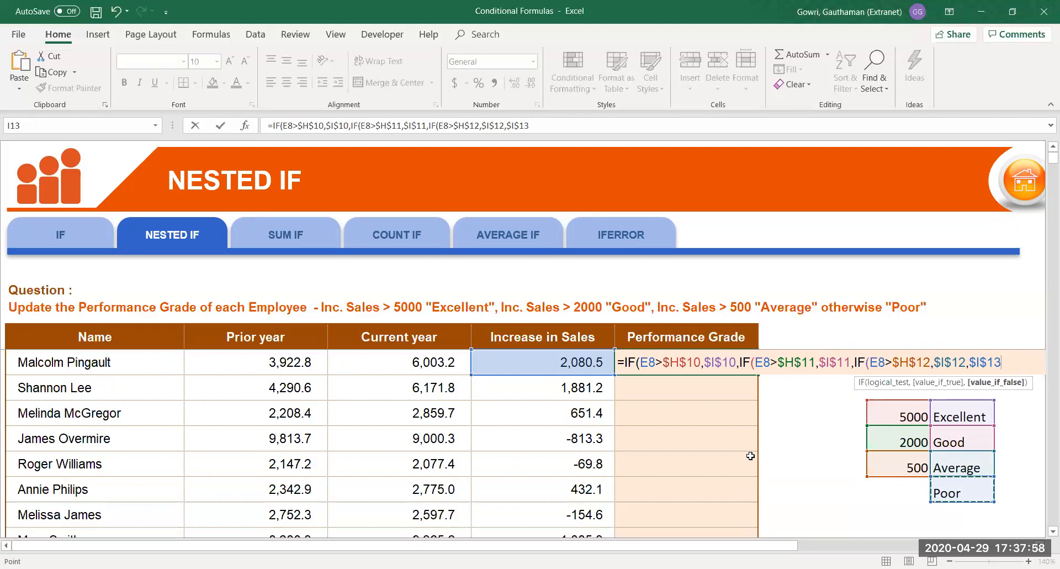
{"action": "type", "text": ")))"}
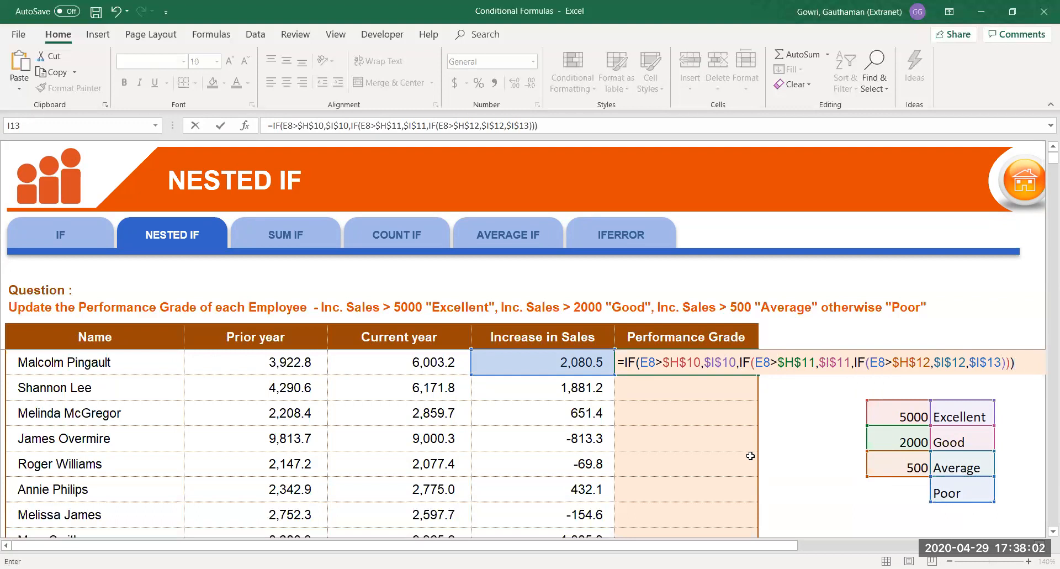
{"action": "key", "text": "Return"}
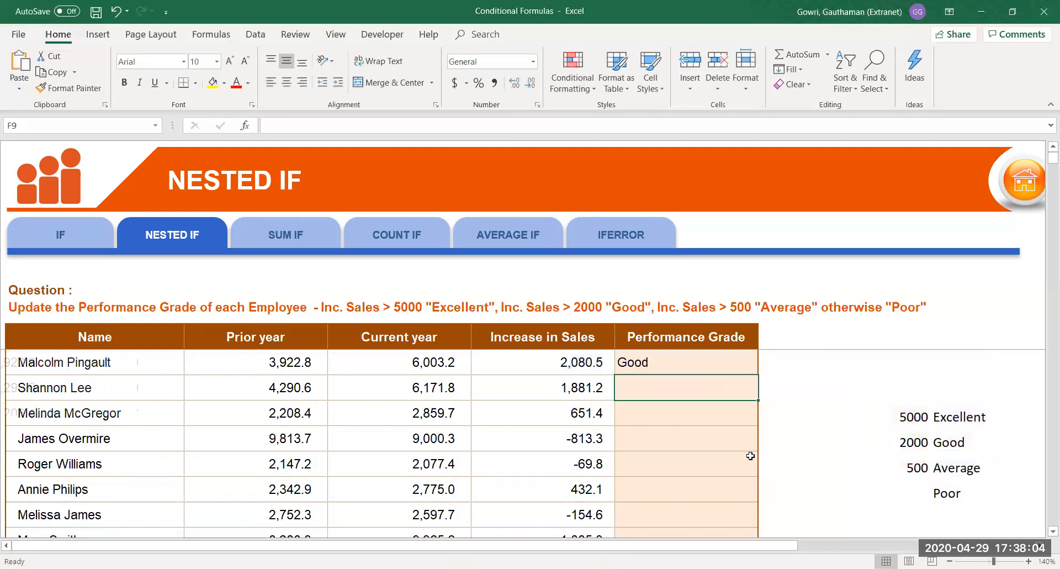
Fill the nested IF formula from F8 down the whole Performance Grade column.
{"action": "left_click", "coordinate": [717, 366]}
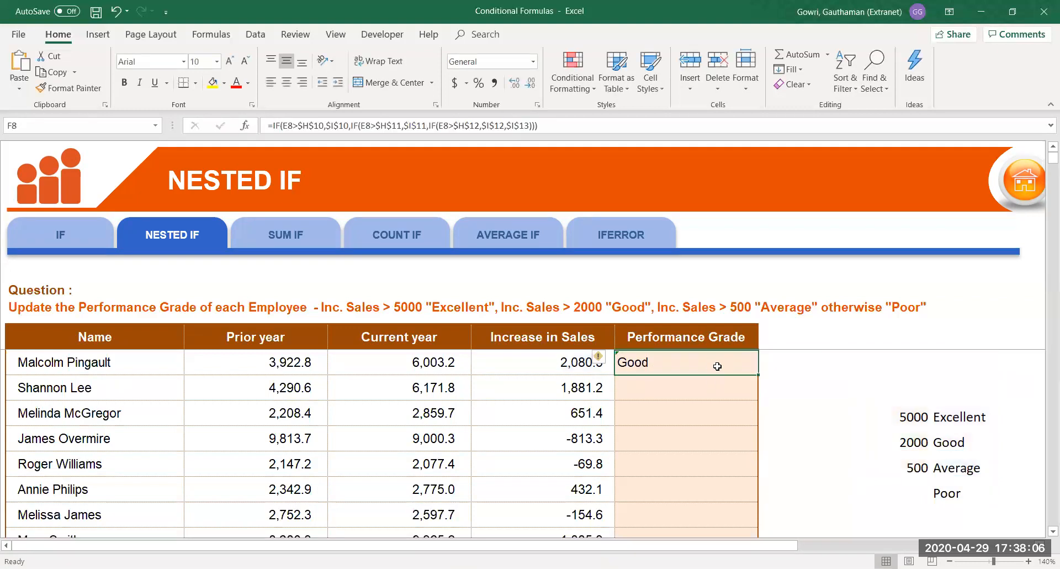
{"action": "double_click", "coordinate": [758, 375]}
{"action": "left_click", "coordinate": [667, 403]}
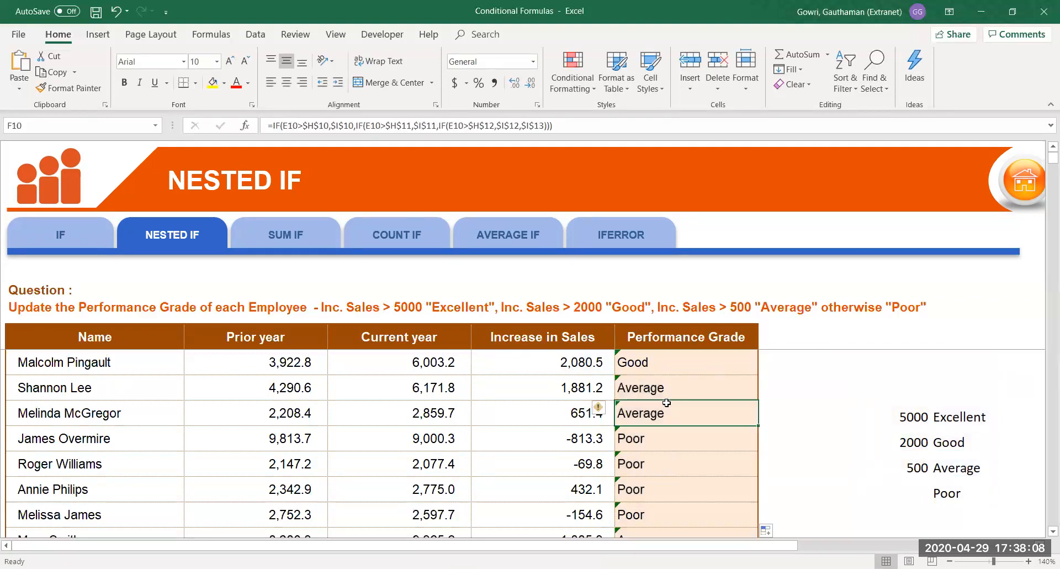
Compare the Increase in Sales values with the filled Performance Grades, from row 8 down to row 19.
{"action": "left_click", "coordinate": [578, 365]}
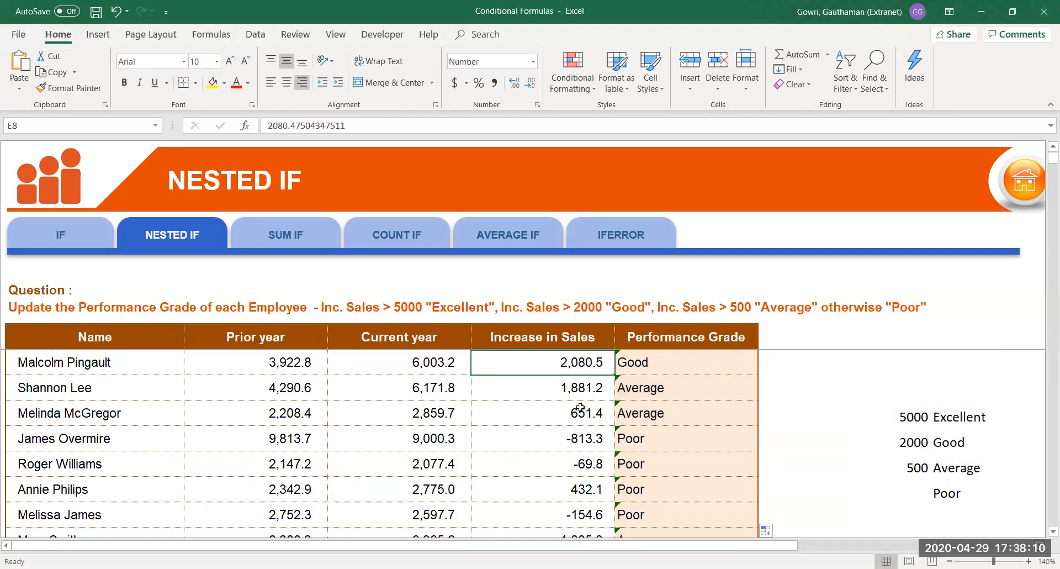
{"action": "left_click", "coordinate": [658, 357]}
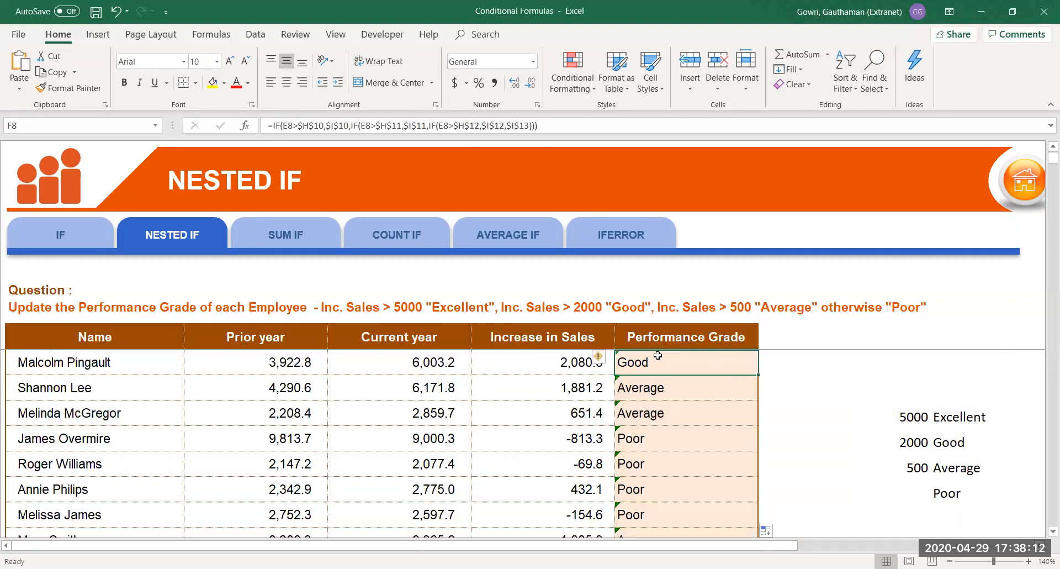
{"action": "left_click", "coordinate": [587, 396]}
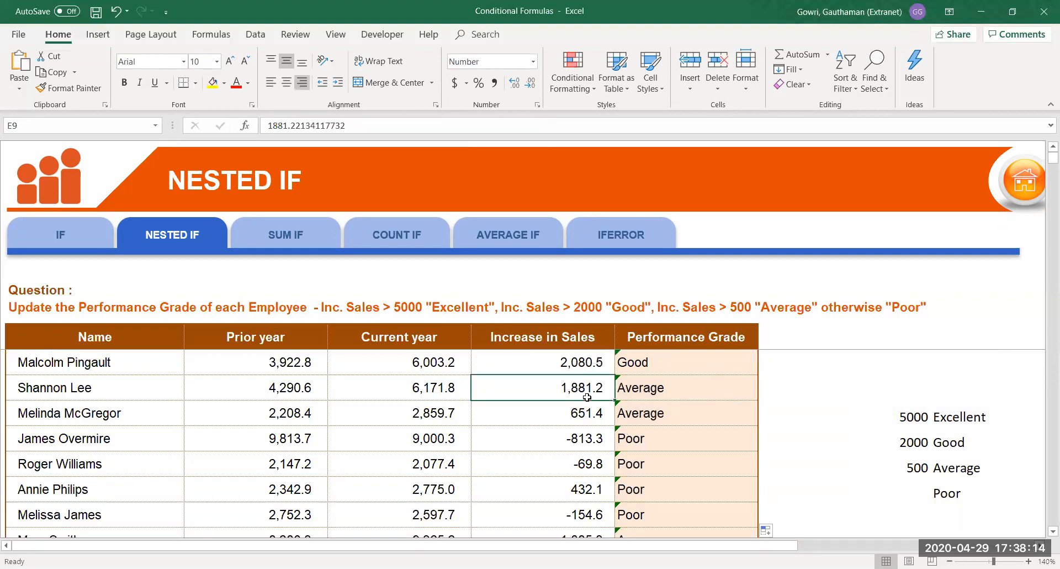
{"action": "left_click", "coordinate": [668, 391]}
{"action": "left_click", "coordinate": [579, 439]}
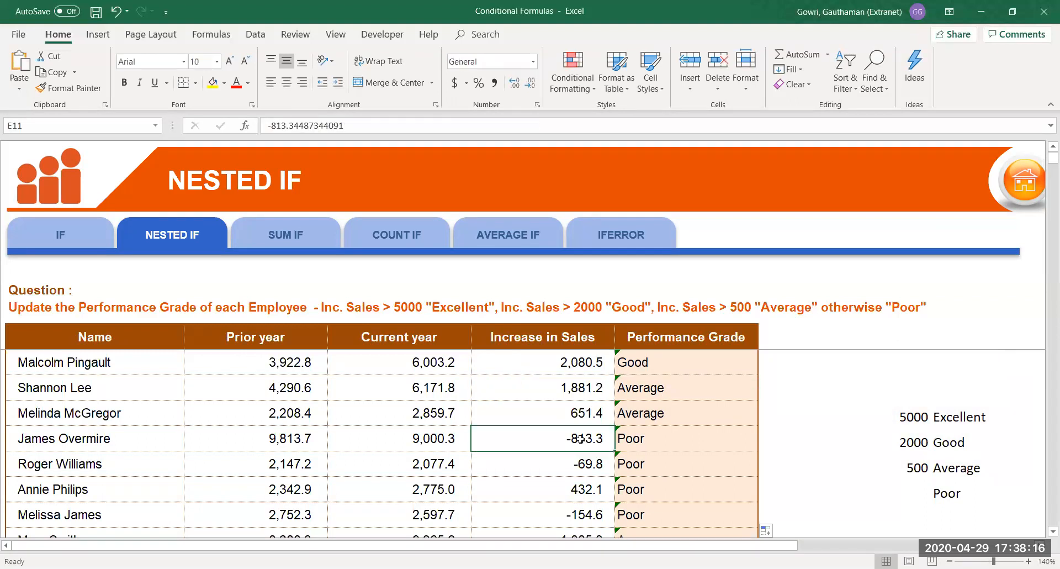
{"action": "left_click", "coordinate": [635, 497]}
{"action": "key", "text": "Down"}
{"action": "key", "text": "Down"}
{"action": "key", "text": "Down"}
{"action": "key", "text": "Down"}
{"action": "key", "text": "Down"}
{"action": "key", "text": "Down"}
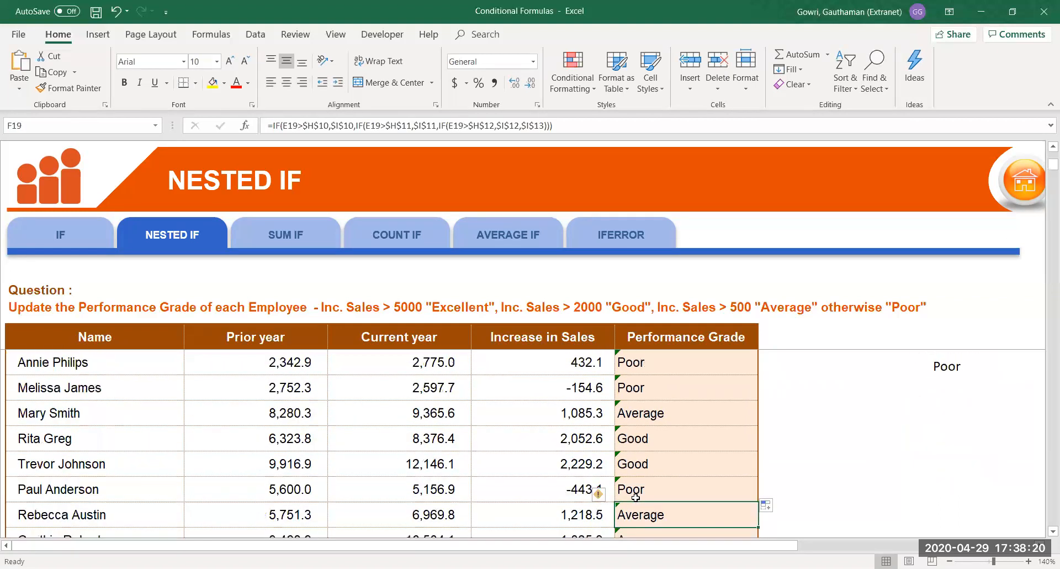
Set the Increase in Sales value in E18 to 6543 to test the highest grade.
{"action": "key", "text": "Up"}
{"action": "key", "text": "Left"}
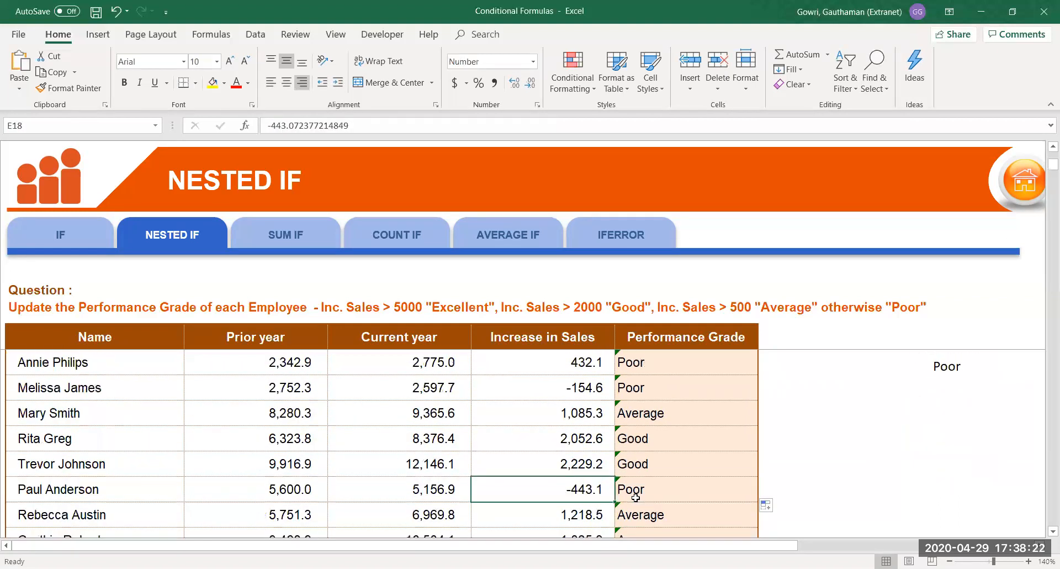
{"action": "type", "text": "6543"}
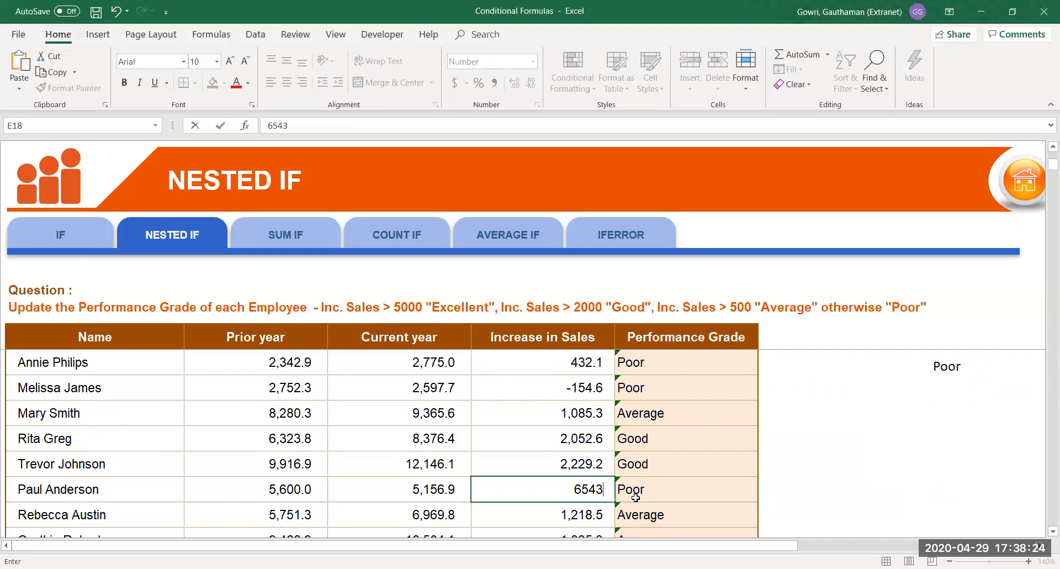
{"action": "key", "text": "Return"}
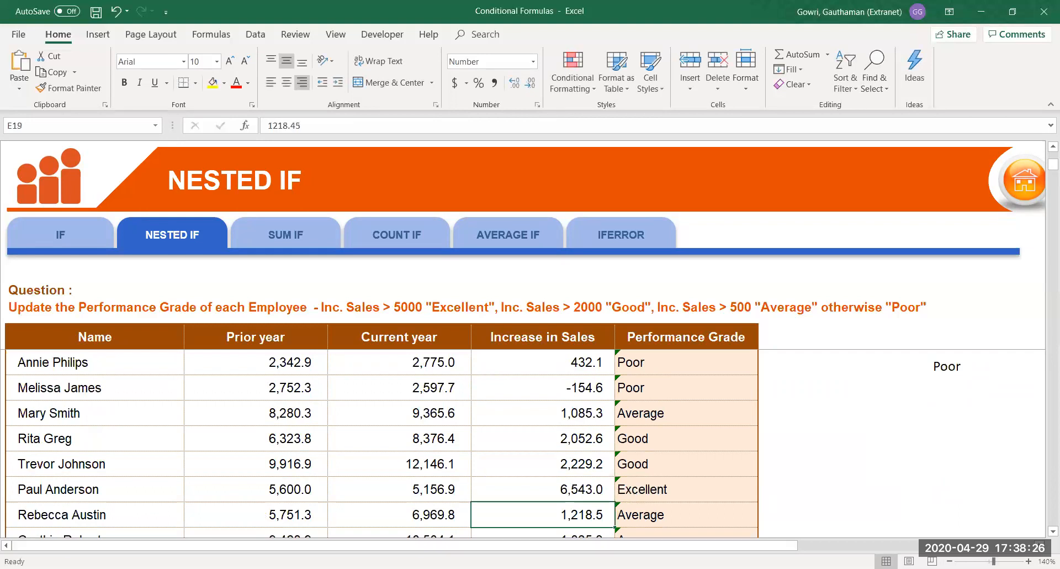
Check the Performance Grade and its formula in F18 against the new sales increase.
{"action": "key", "text": "Up"}
{"action": "key", "text": "Right"}
{"action": "key", "text": "Right"}
{"action": "key", "text": "Right"}
{"action": "key", "text": "Right"}
{"action": "key", "text": "Right"}
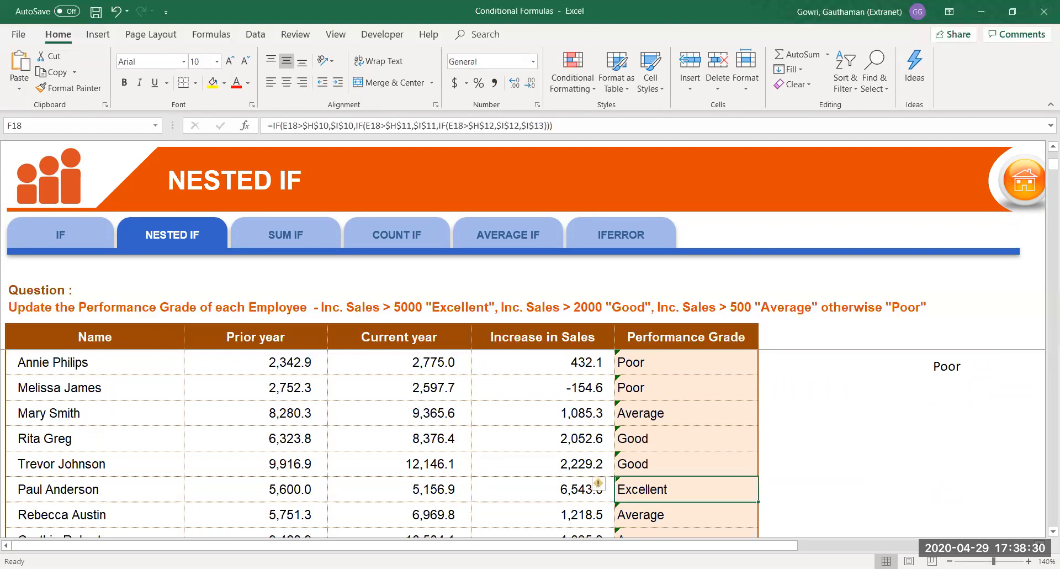
Return to the top of the sheet and review the table from the Name header across to the Performance Grade column.
{"action": "key", "text": "Up"}
{"action": "key", "text": "Up"}
{"action": "key", "text": "Up"}
{"action": "key", "text": "Up"}
{"action": "key", "text": "Up"}
{"action": "key", "text": "Up"}
{"action": "key", "text": "Up"}
{"action": "key", "text": "Up"}
{"action": "key", "text": "Up"}
{"action": "key", "text": "Up"}
{"action": "key", "text": "Up"}
{"action": "key", "text": "Up"}
{"action": "key", "text": "Up"}
{"action": "key", "text": "Up"}
{"action": "key", "text": "Up"}
{"action": "key", "text": "Up"}
{"action": "key", "text": "Left"}
{"action": "key", "text": "Left"}
{"action": "key", "text": "Left"}
{"action": "key", "text": "Left"}
{"action": "key", "text": "Left"}
{"action": "key", "text": "Left"}
{"action": "key", "text": "Left"}
{"action": "key", "text": "Left"}
{"action": "key", "text": "Down"}
{"action": "key", "text": "Down"}
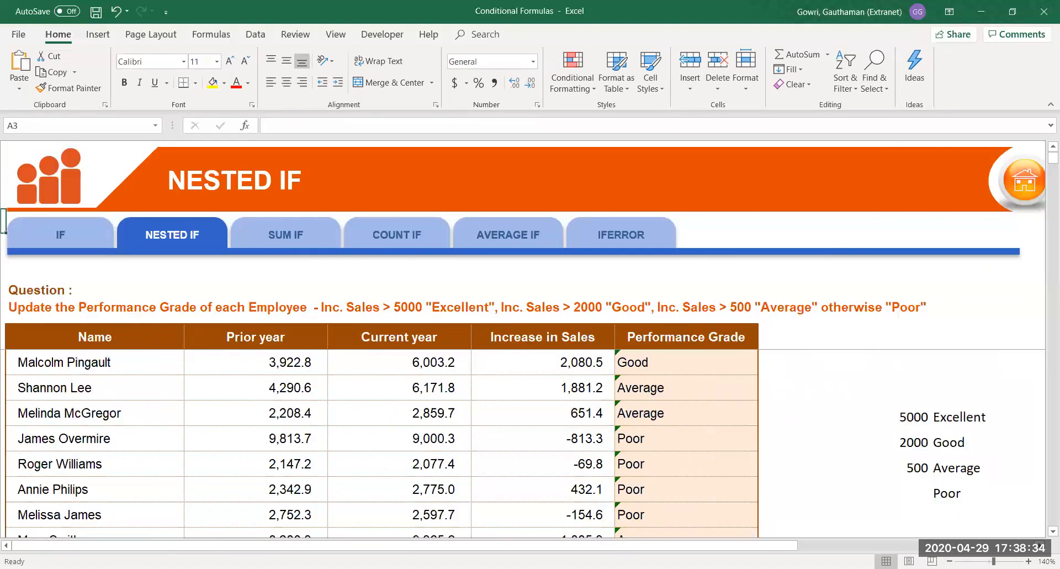
{"action": "key", "text": "Down"}
{"action": "key", "text": "Down"}
{"action": "key", "text": "Down"}
{"action": "key", "text": "Down"}
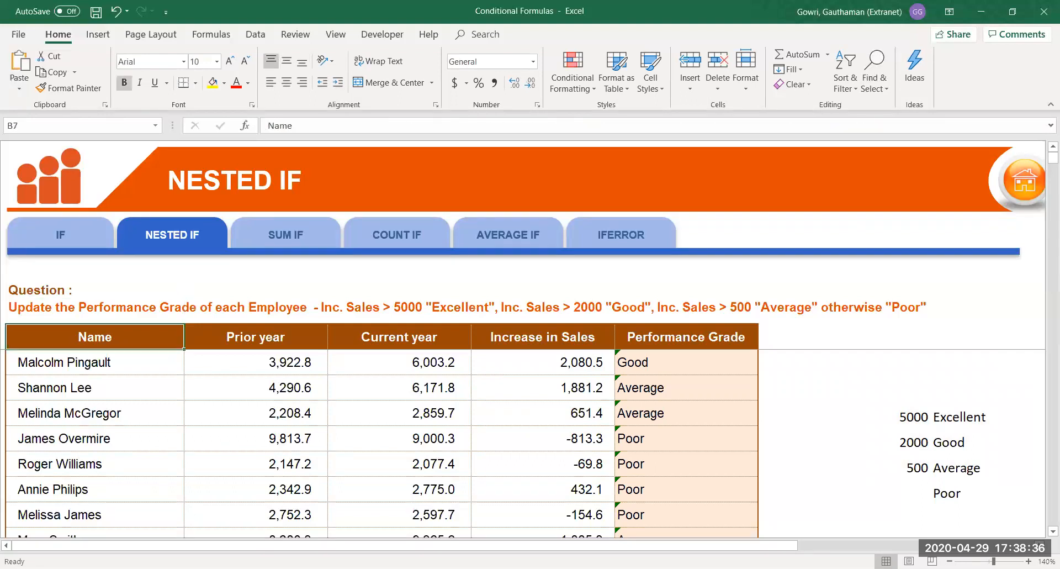
{"action": "key", "text": "Right"}
{"action": "key", "text": "Right"}
{"action": "key", "text": "Right"}
{"action": "key", "text": "Right"}
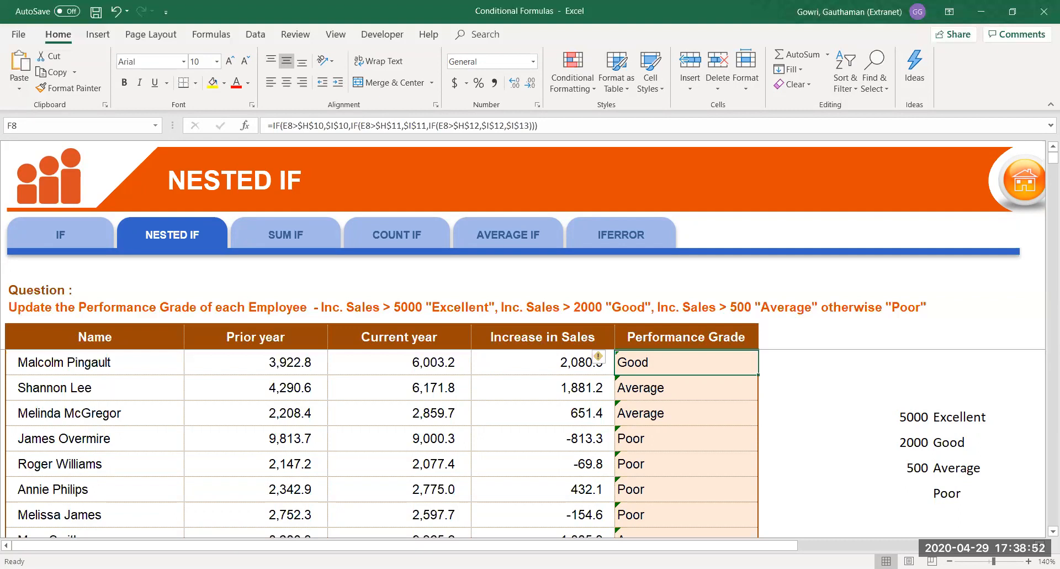
Try >= instead of > in the first test of F8's nested IF, and take the added equals sign out again.
{"action": "double_click", "coordinate": [664, 365]}
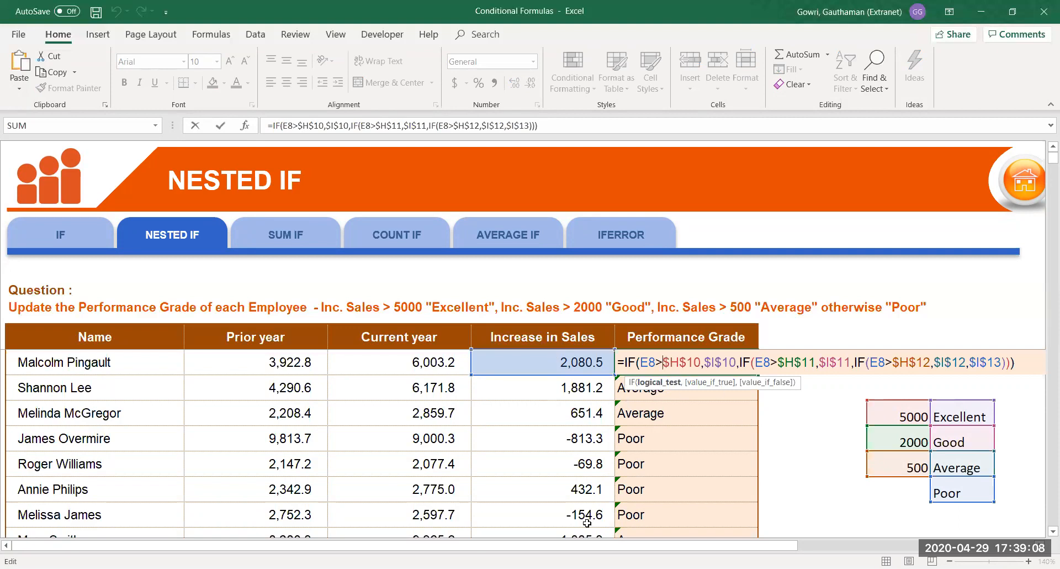
{"action": "type", "text": "="}
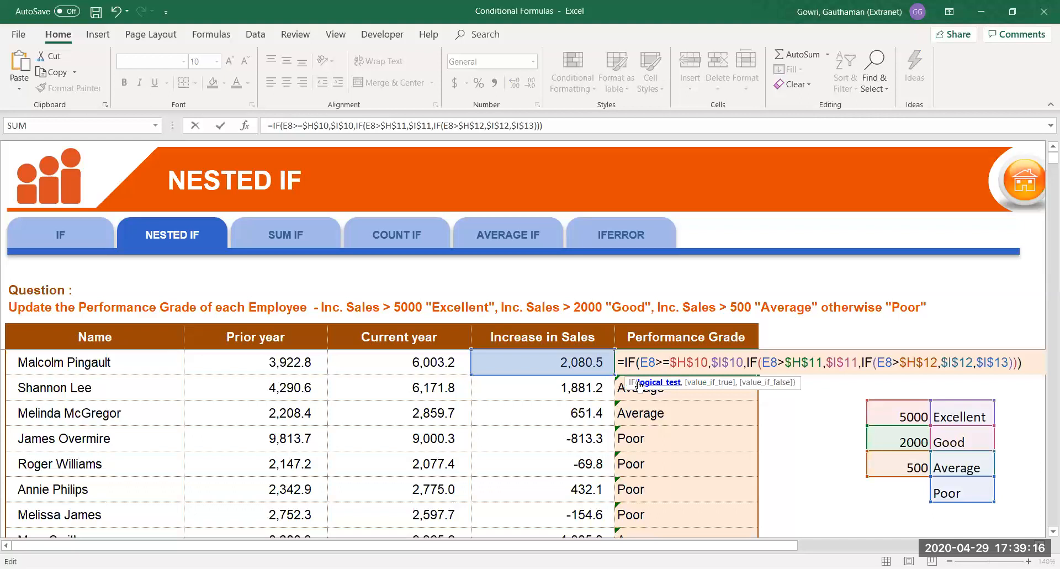
{"action": "key", "text": "BackSpace"}
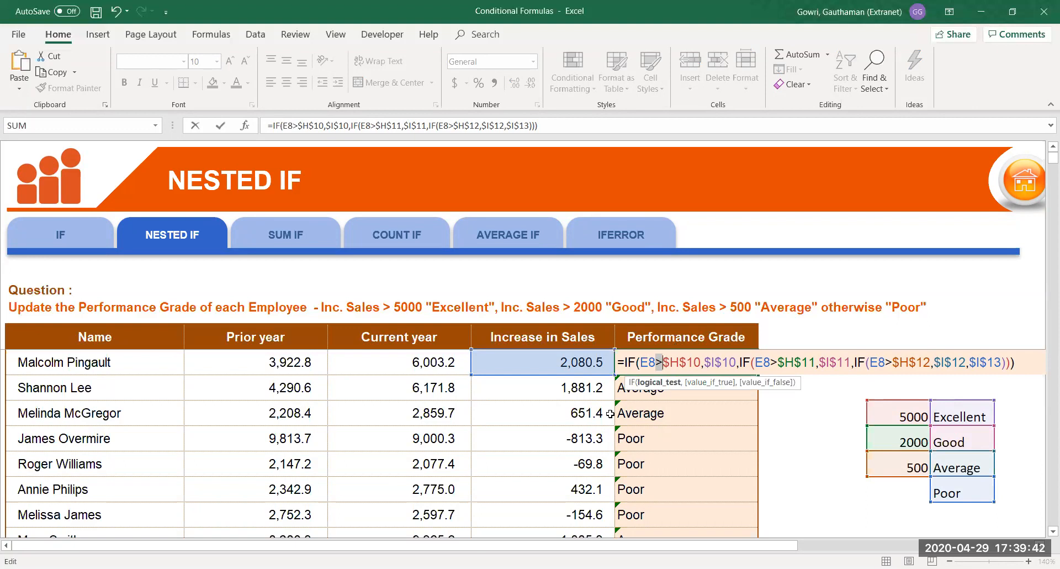
{"action": "key", "text": "Return"}
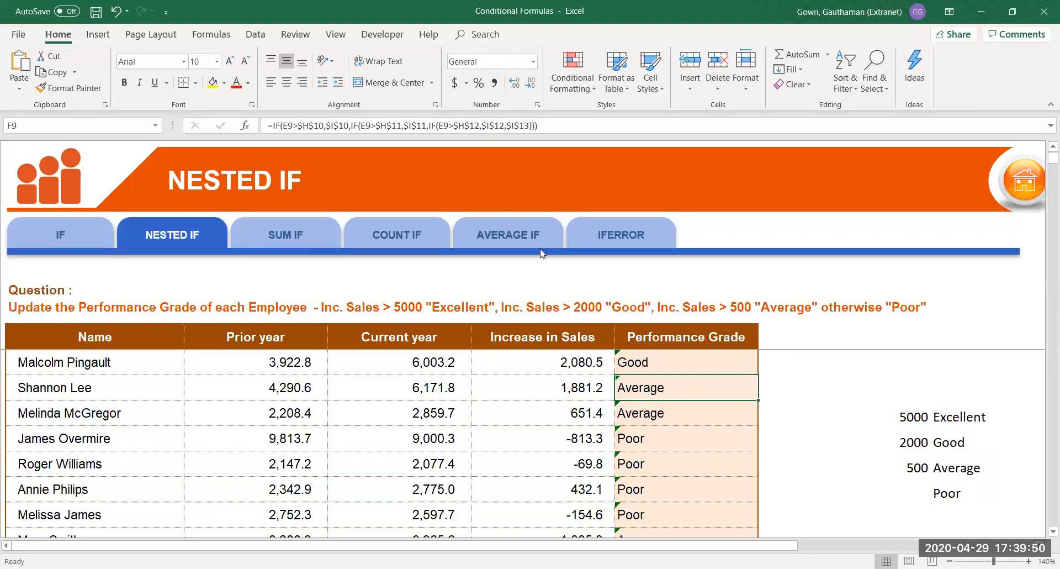
Examine the formula in F8, highlighting the second IF and the third IF nested inside it, and leave it unedited.
{"action": "left_click", "coordinate": [631, 359]}
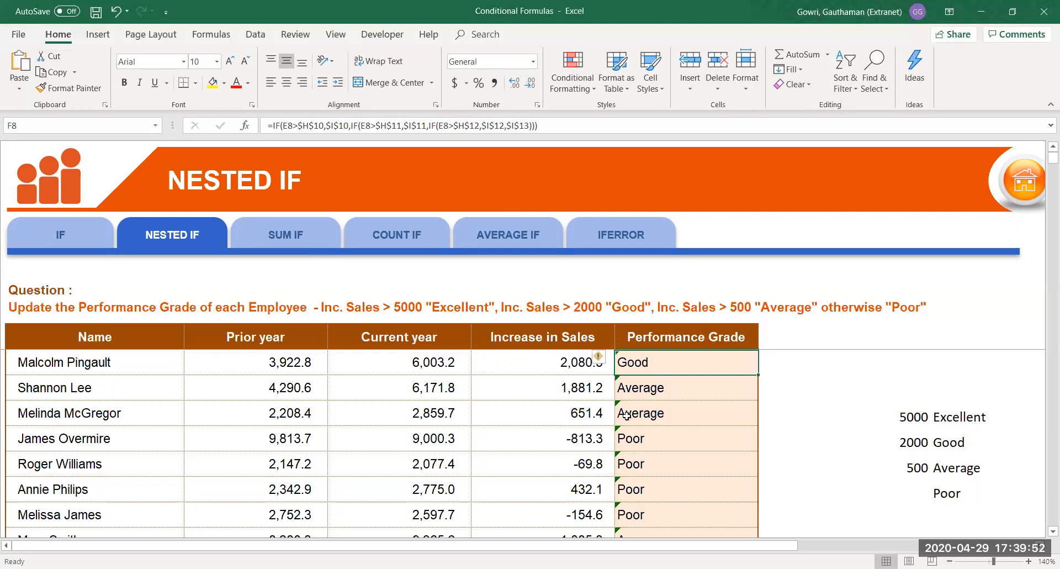
{"action": "key", "text": "F2"}
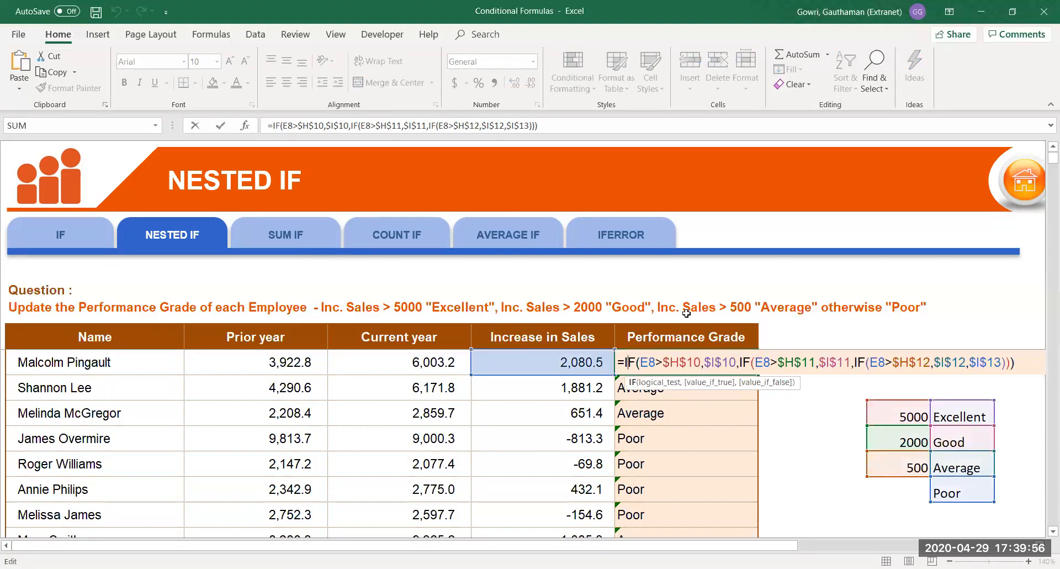
{"action": "left_click_drag", "start_coordinate": [740, 360], "coordinate": [1006, 360]}
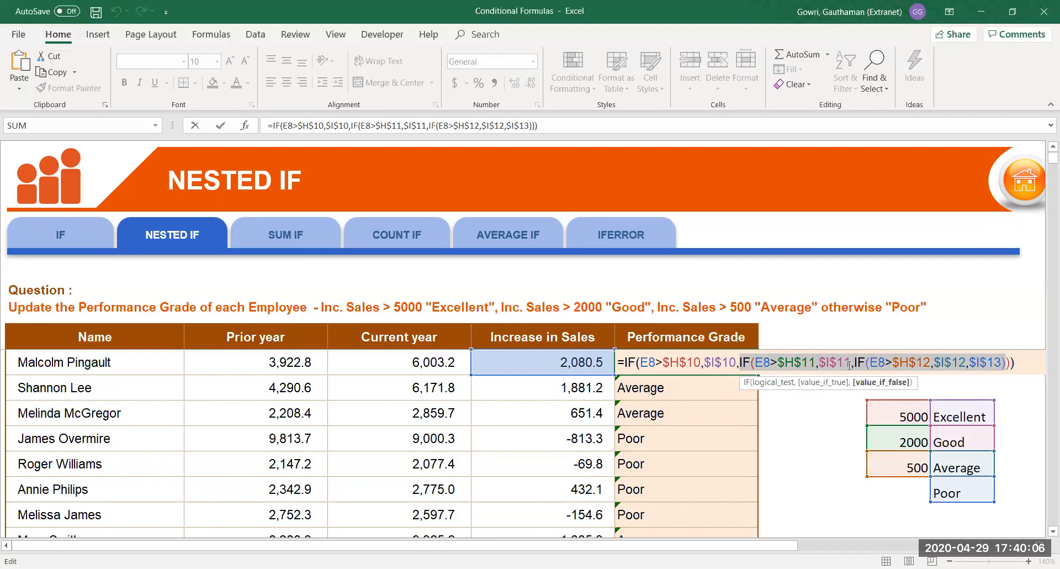
{"action": "left_click_drag", "start_coordinate": [854, 362], "coordinate": [1001, 353]}
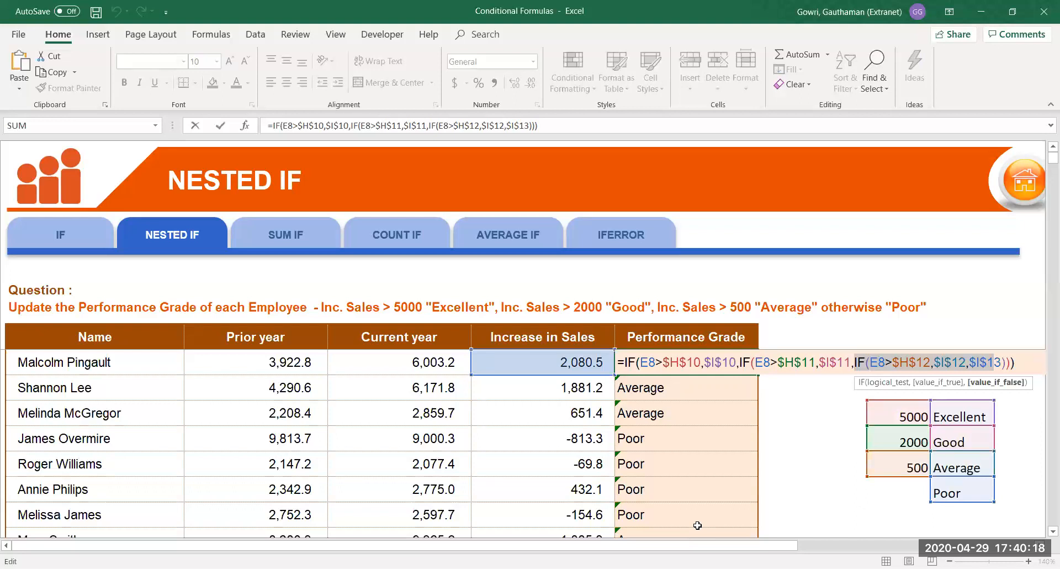
{"action": "key", "text": "Return"}
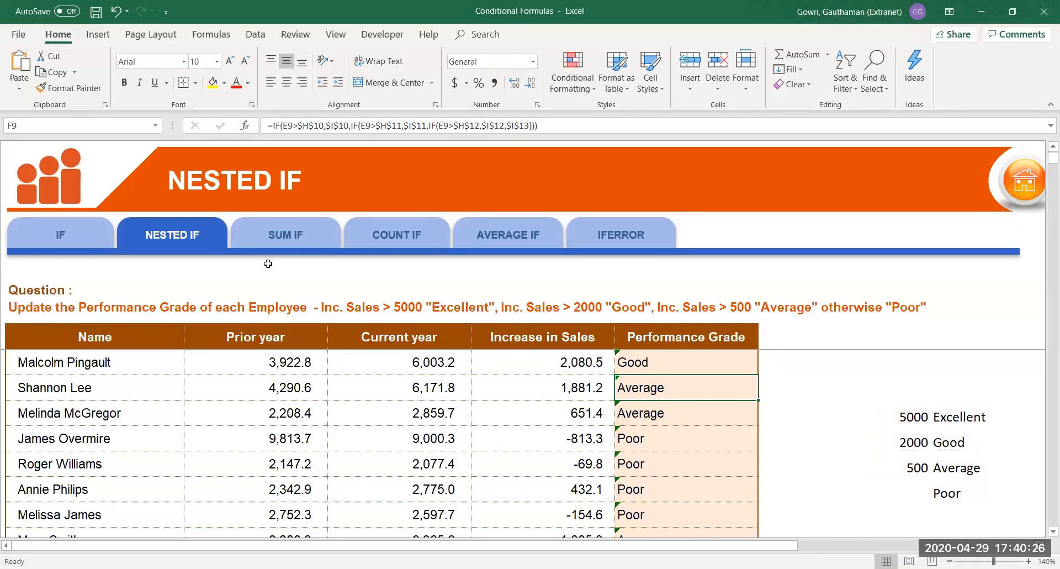
Open the SUM IF sheet and set its zoom to 140%.
{"action": "left_click", "coordinate": [285, 238]}
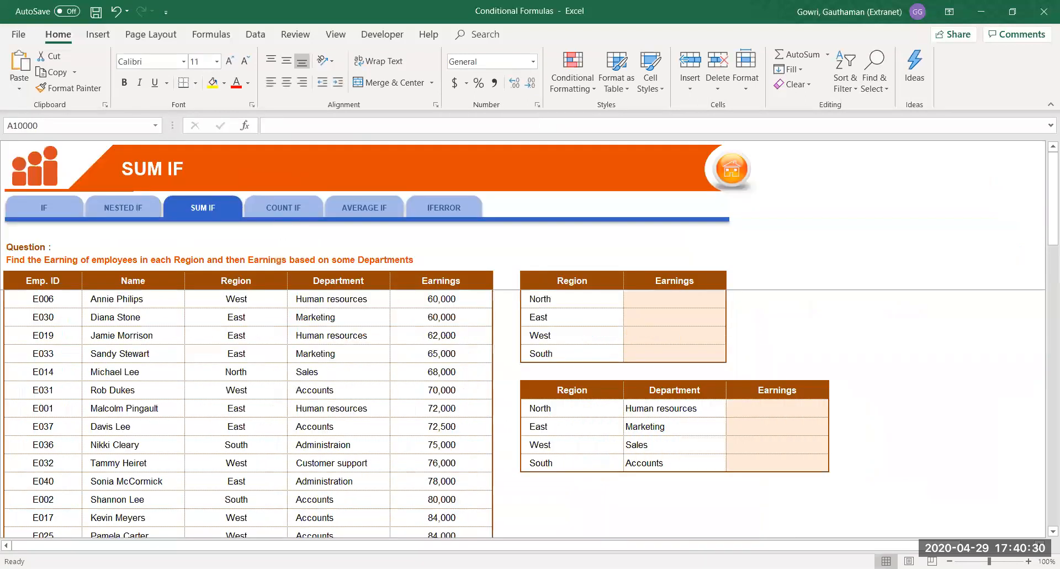
{"action": "left_click", "coordinate": [1028, 560]}
{"action": "left_click", "coordinate": [1028, 560]}
{"action": "left_click", "coordinate": [1028, 561]}
{"action": "left_click", "coordinate": [1029, 560]}
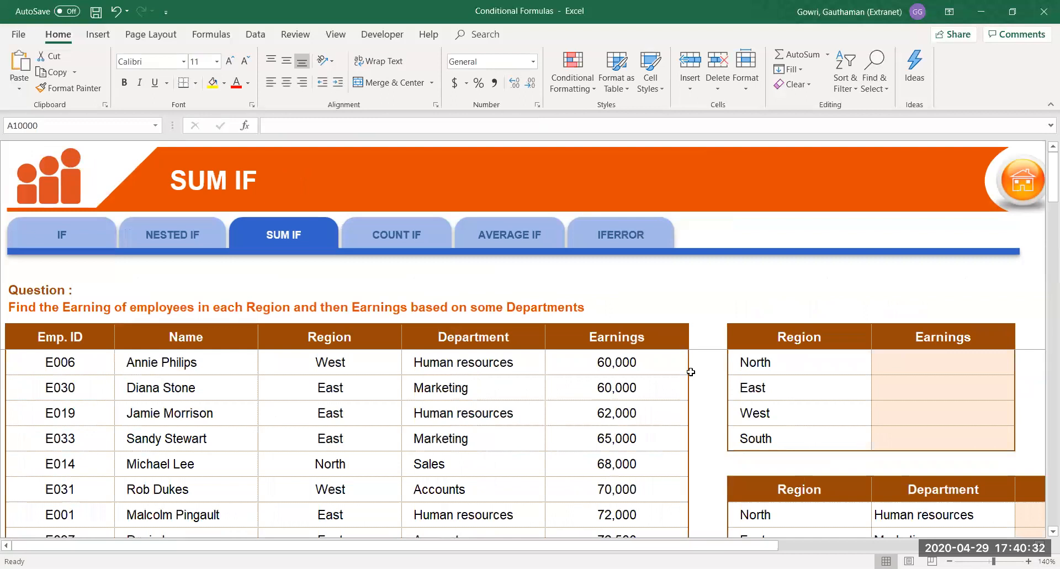
Examine the Region and Earnings summary table, going through the North, East, West and South rows.
{"action": "left_click", "coordinate": [756, 337]}
{"action": "key", "text": "Down"}
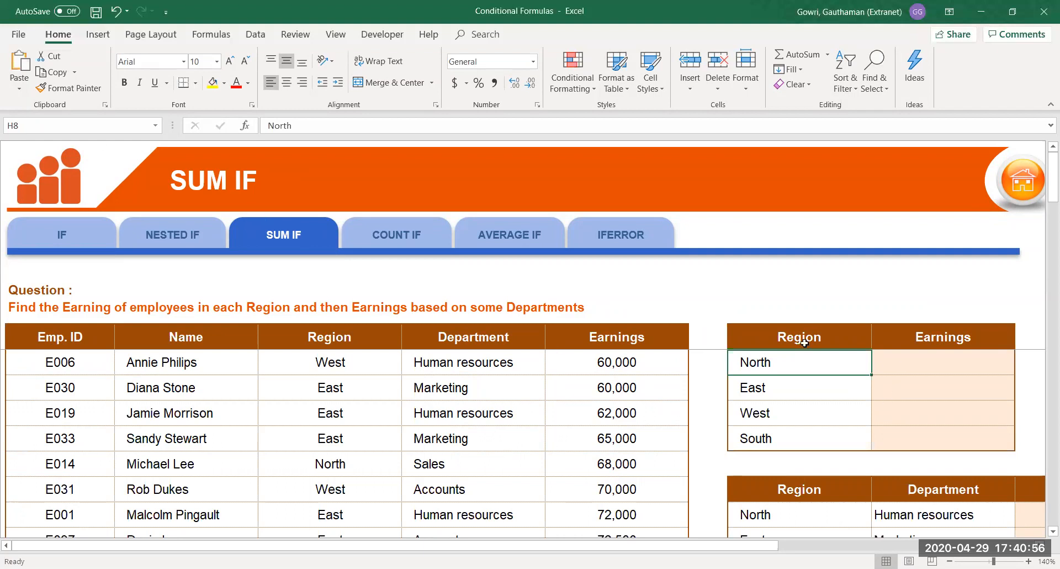
{"action": "left_click", "coordinate": [748, 340]}
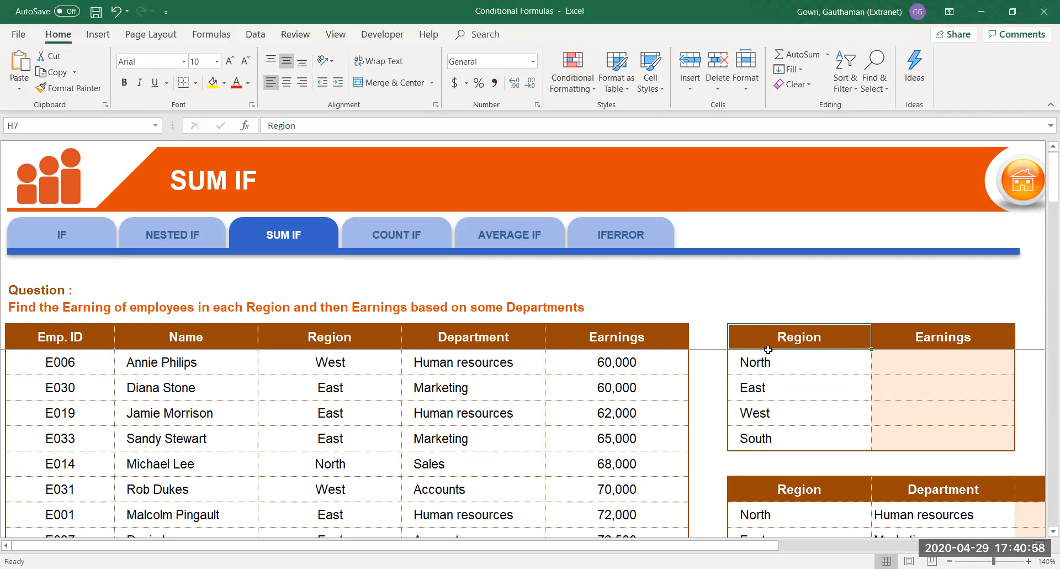
{"action": "key", "text": "ctrl+a"}
{"action": "left_click", "coordinate": [785, 366]}
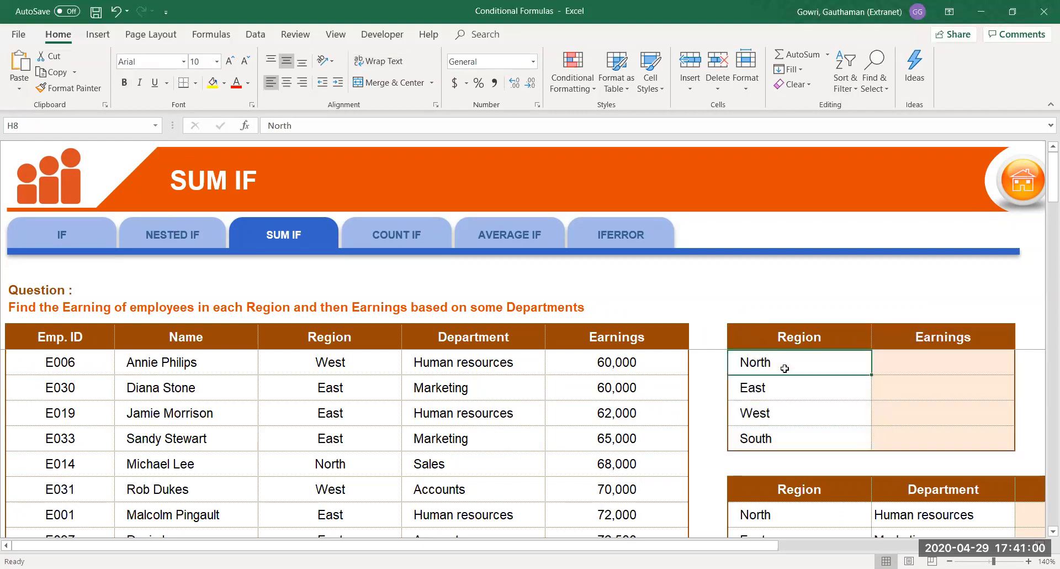
{"action": "left_click", "coordinate": [925, 363]}
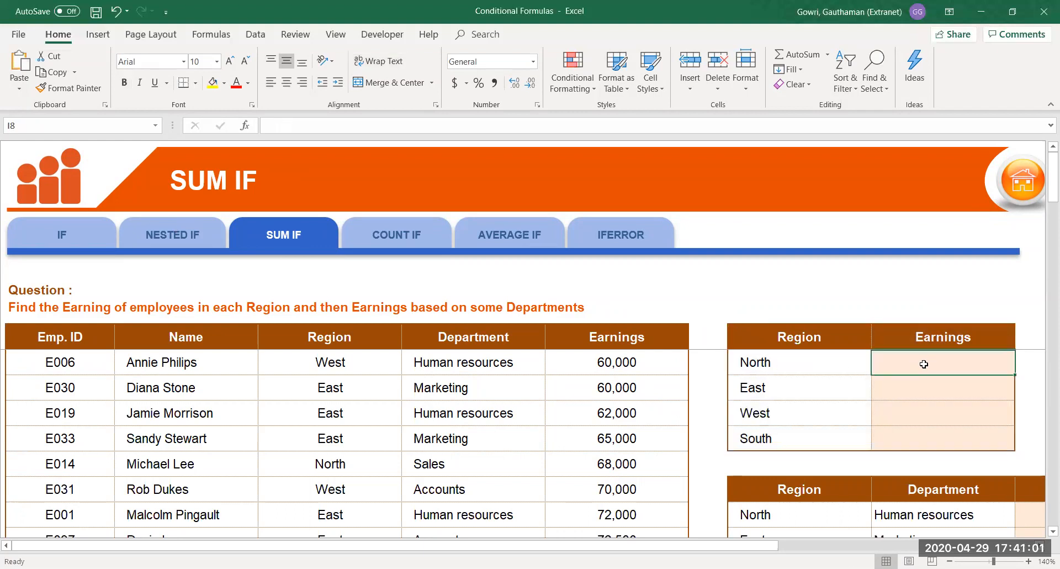
{"action": "left_click", "coordinate": [761, 359]}
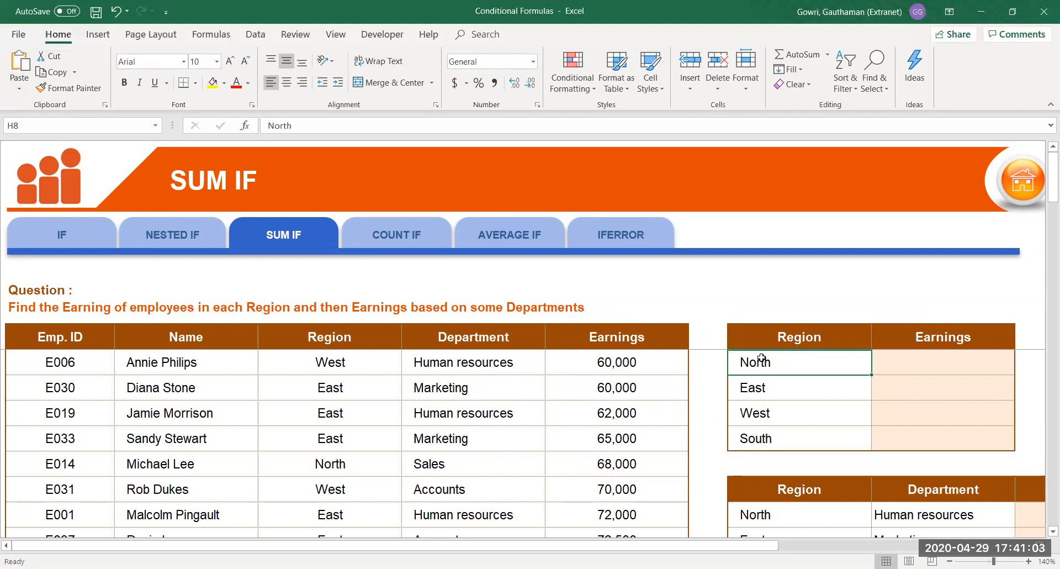
{"action": "left_click", "coordinate": [763, 386]}
{"action": "left_click", "coordinate": [766, 411]}
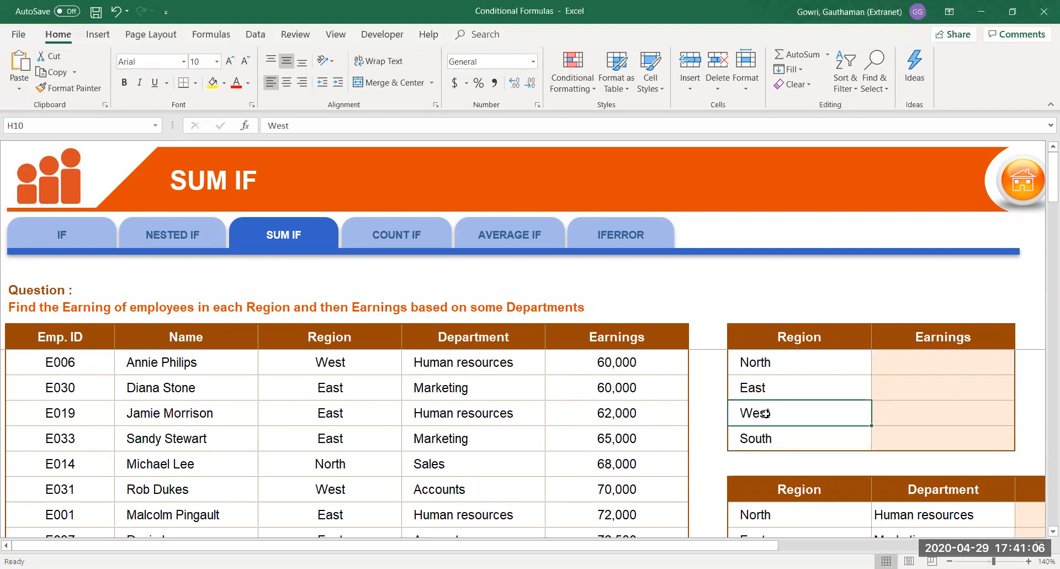
{"action": "left_click", "coordinate": [771, 438]}
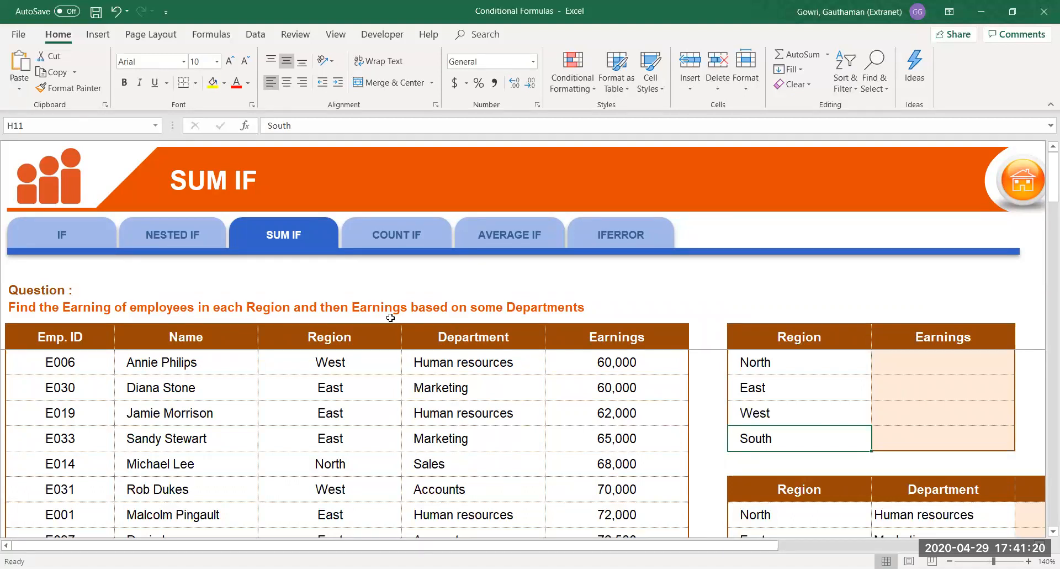
Look over the employee data table, from the Emp. ID header to the Region and Department entries.
{"action": "left_click", "coordinate": [68, 330]}
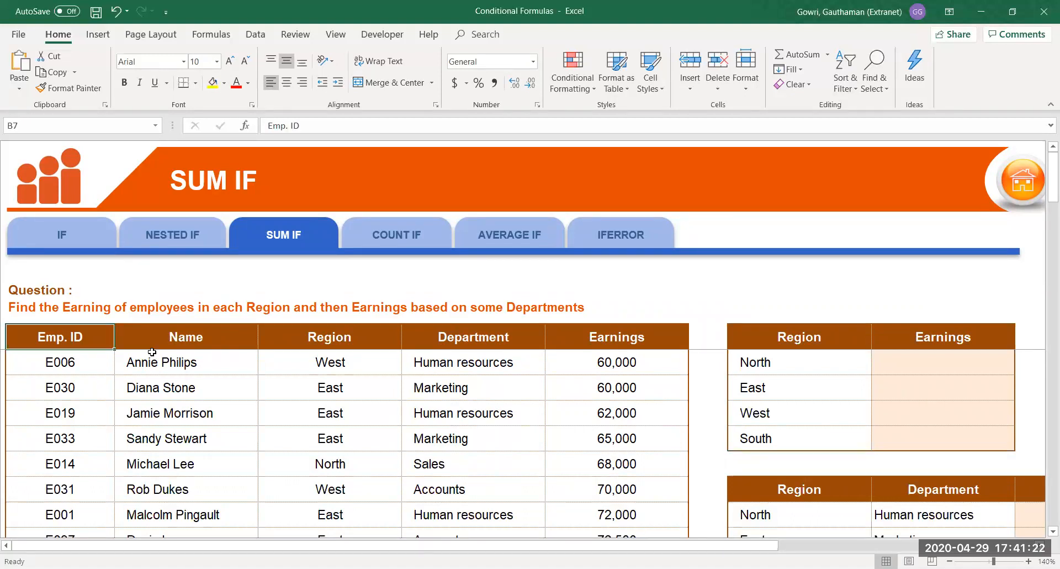
{"action": "left_click", "coordinate": [469, 413]}
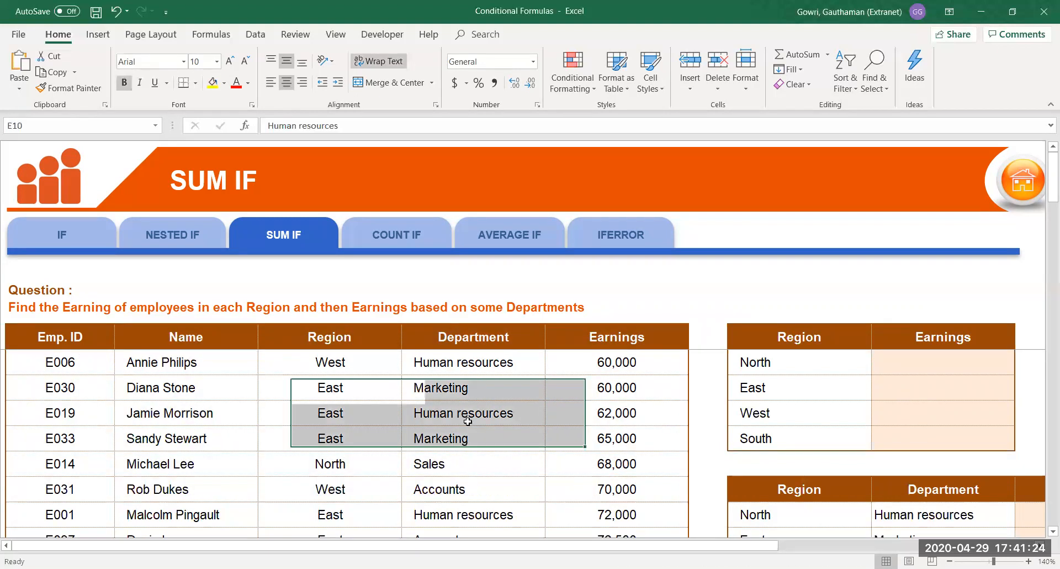
{"action": "left_click", "coordinate": [341, 366]}
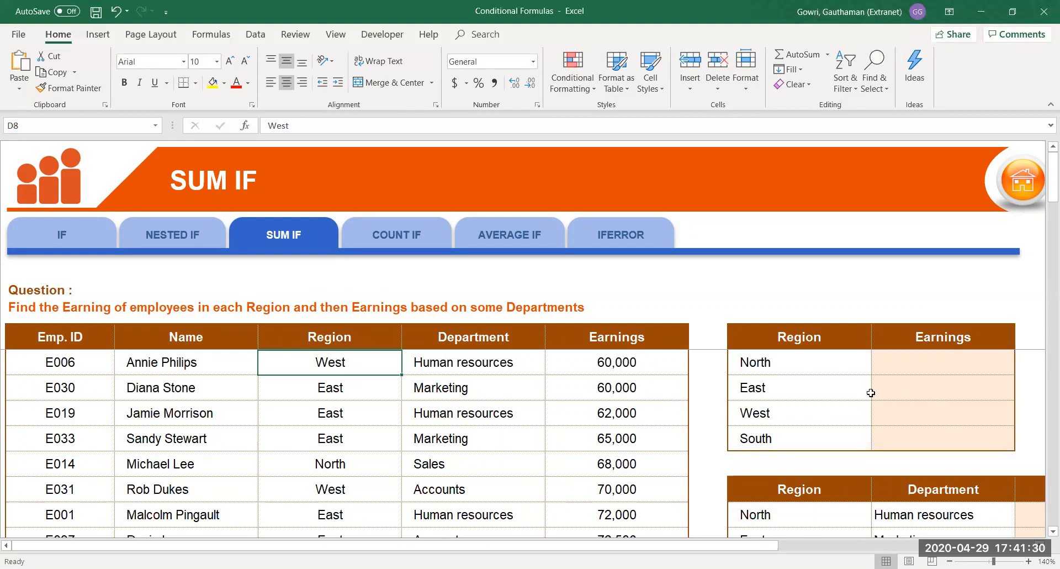
Start a SUMIF formula in I8, the North earnings cell, with the Region column as absolute range $D$7:$D$47.
{"action": "left_click", "coordinate": [896, 368]}
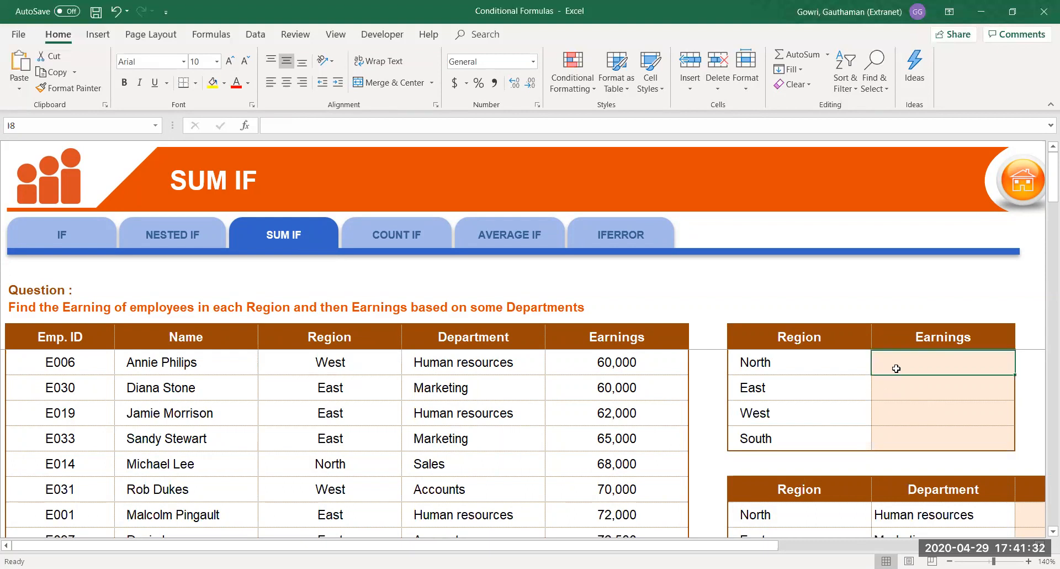
{"action": "type", "text": "="}
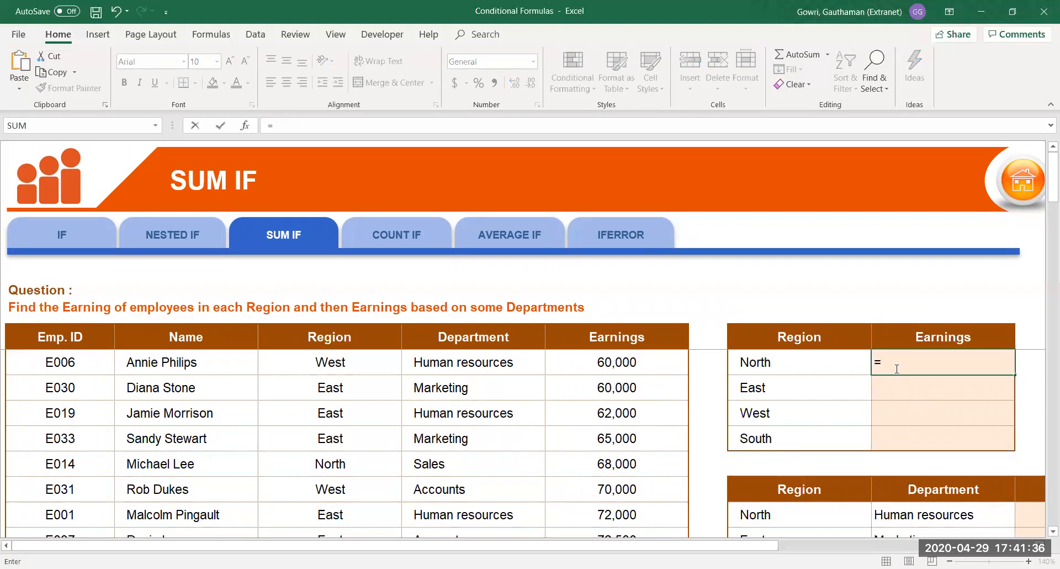
{"action": "type", "text": "sumif"}
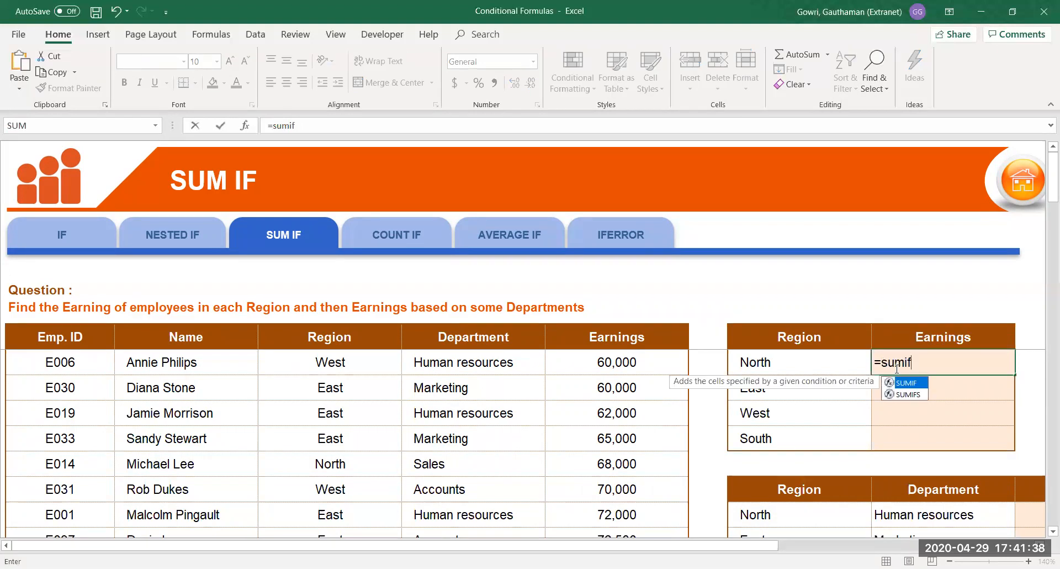
{"action": "key", "text": "Tab"}
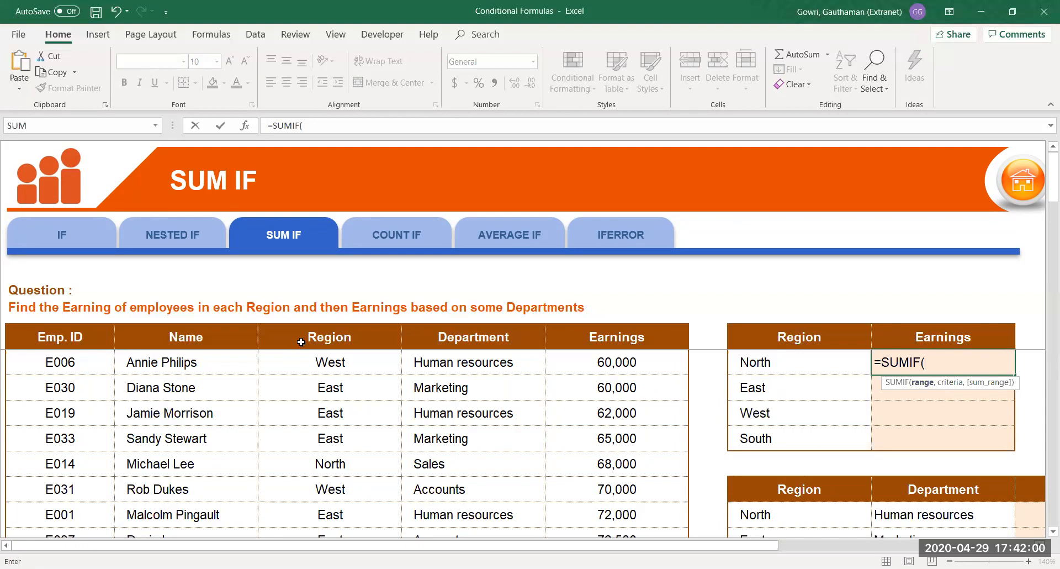
{"action": "left_click", "coordinate": [331, 336]}
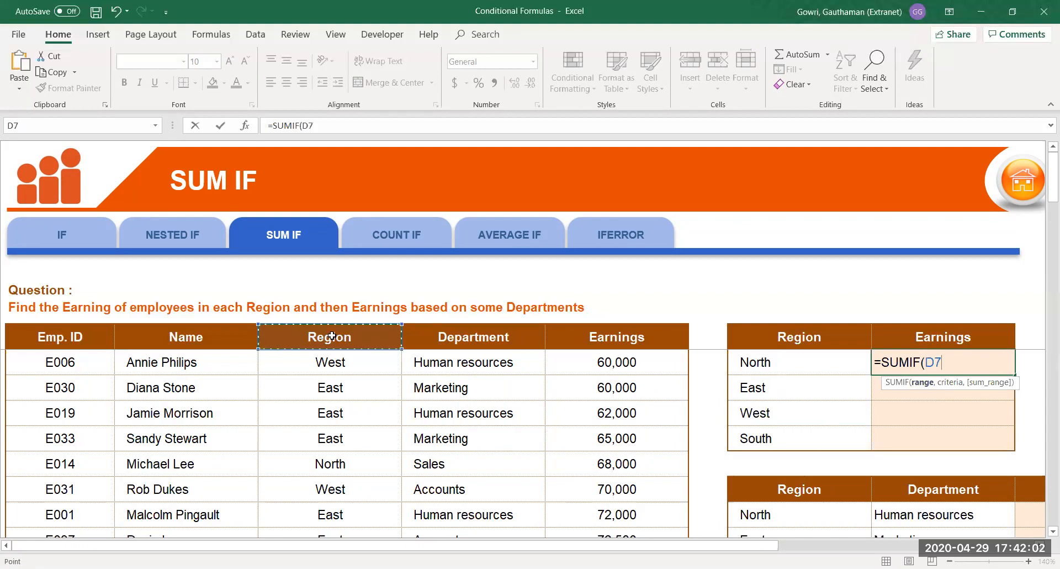
{"action": "key", "text": "ctrl+shift+Down"}
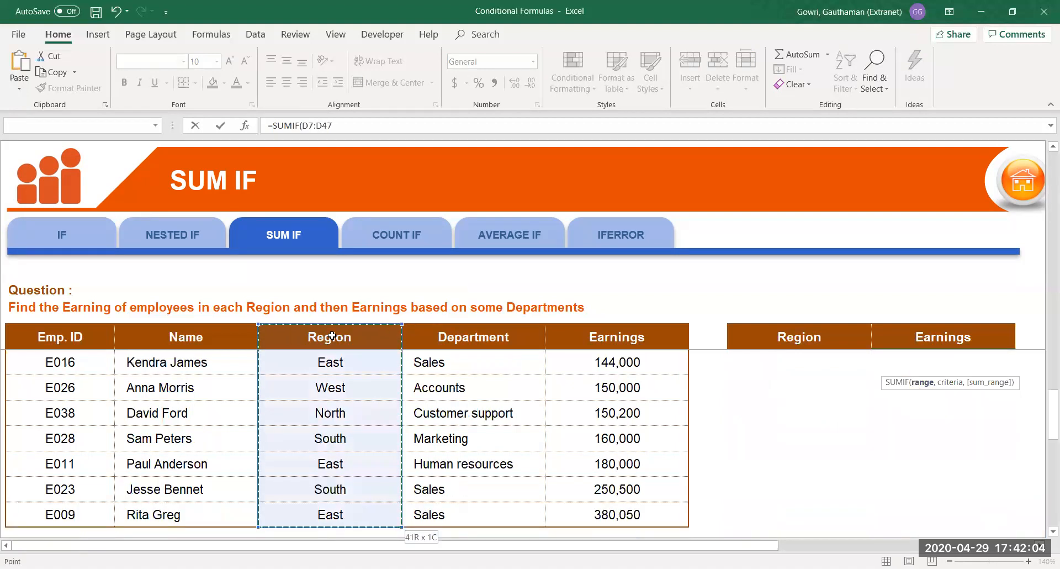
{"action": "key", "text": "F4"}
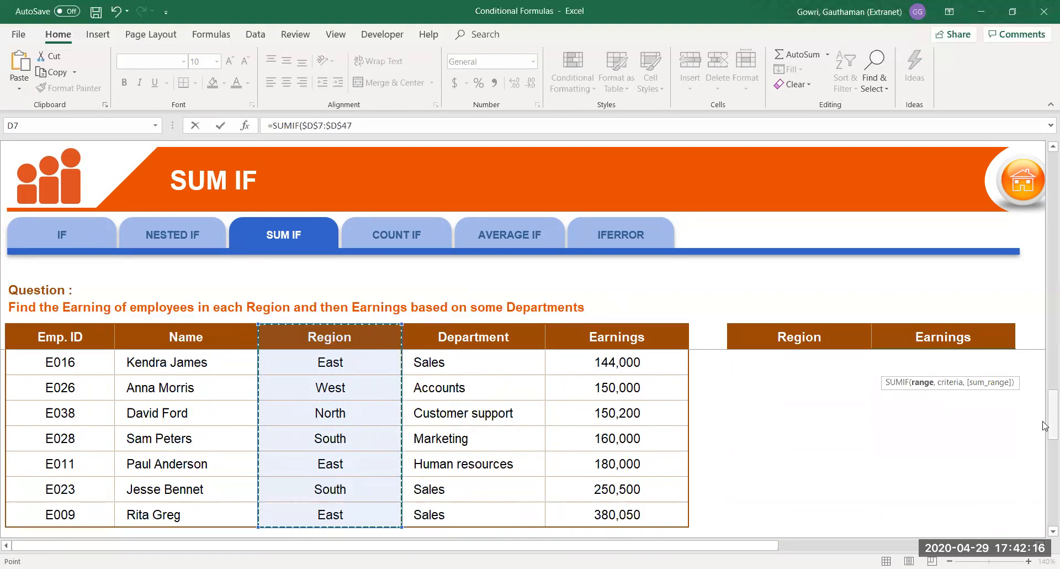
{"action": "left_click_drag", "start_coordinate": [1045, 425], "coordinate": [1045, 188]}
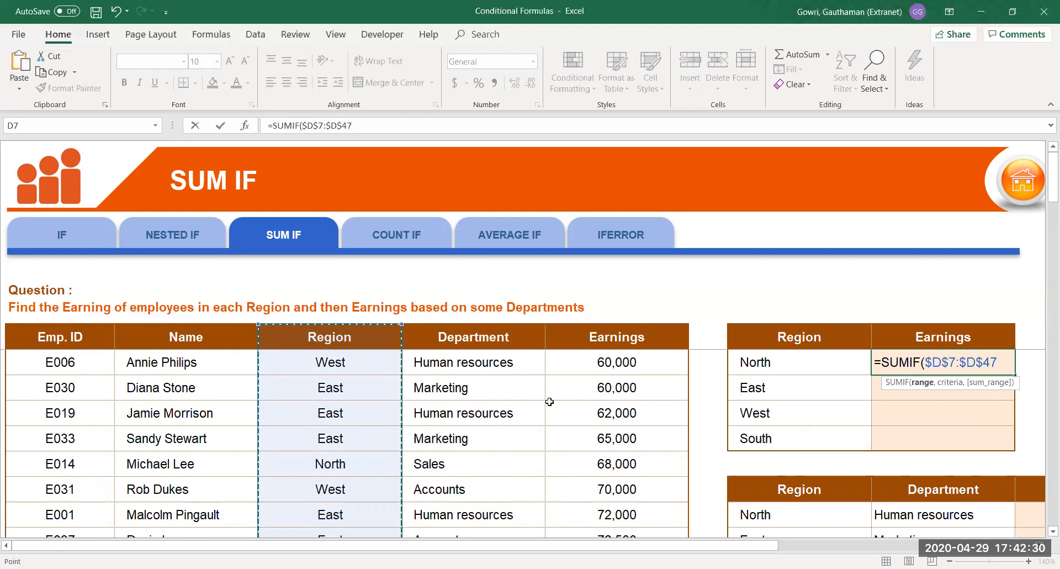
Add the North region cell H8 as the SUMIF criteria and move on to the sum range argument.
{"action": "type", "text": ","}
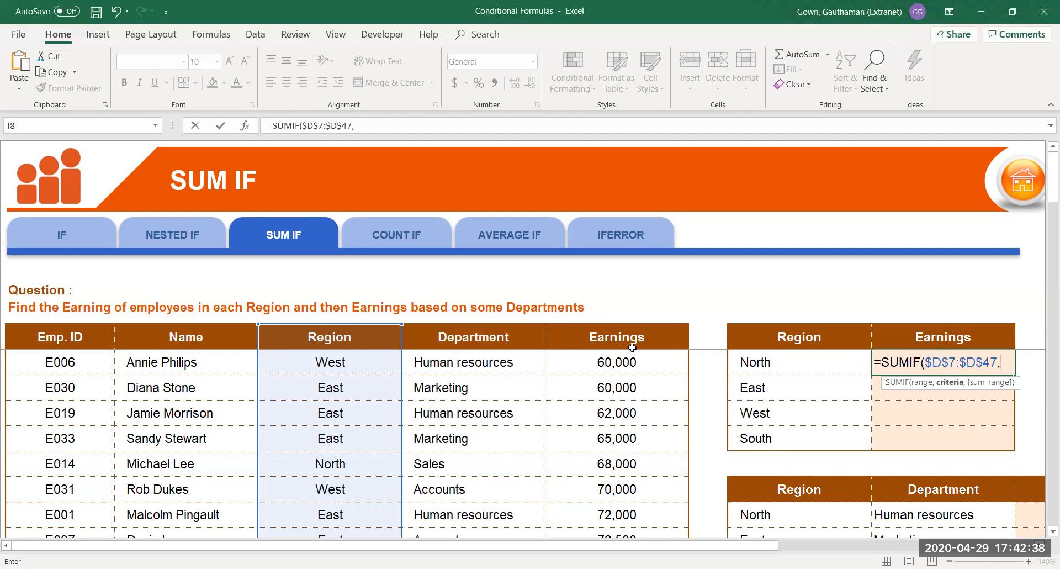
{"action": "left_click", "coordinate": [751, 364]}
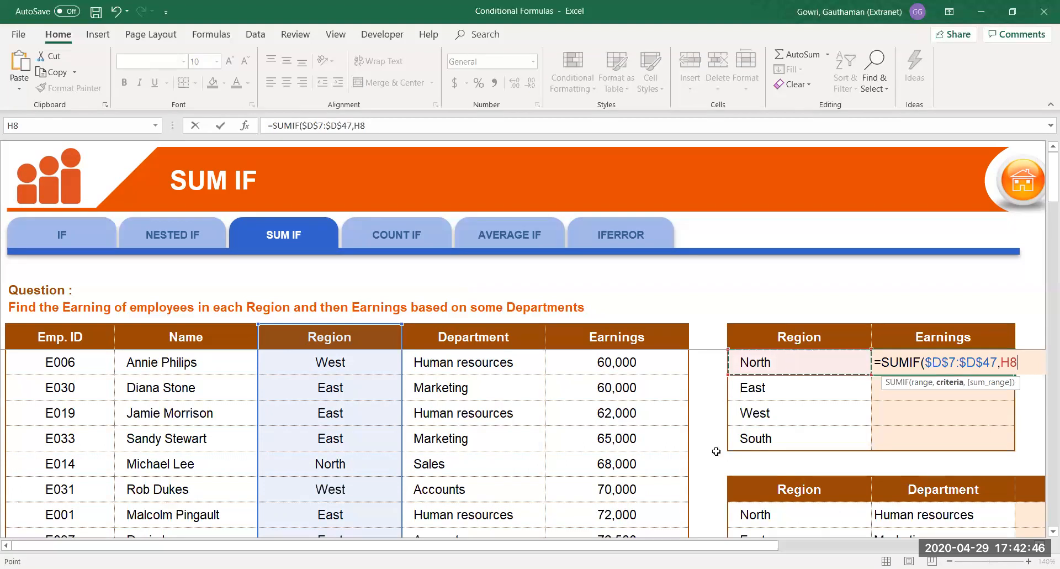
{"action": "type", "text": ","}
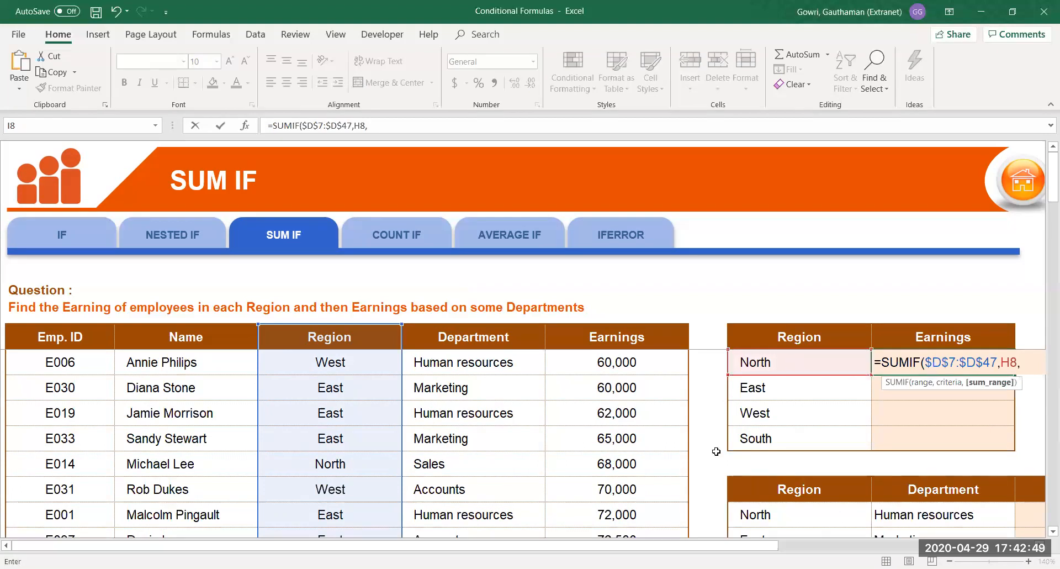
Complete the North SUMIF formula with the Earnings column as absolute sum range $F$7:$F$47 and enter it in I8.
{"action": "left_click", "coordinate": [629, 342]}
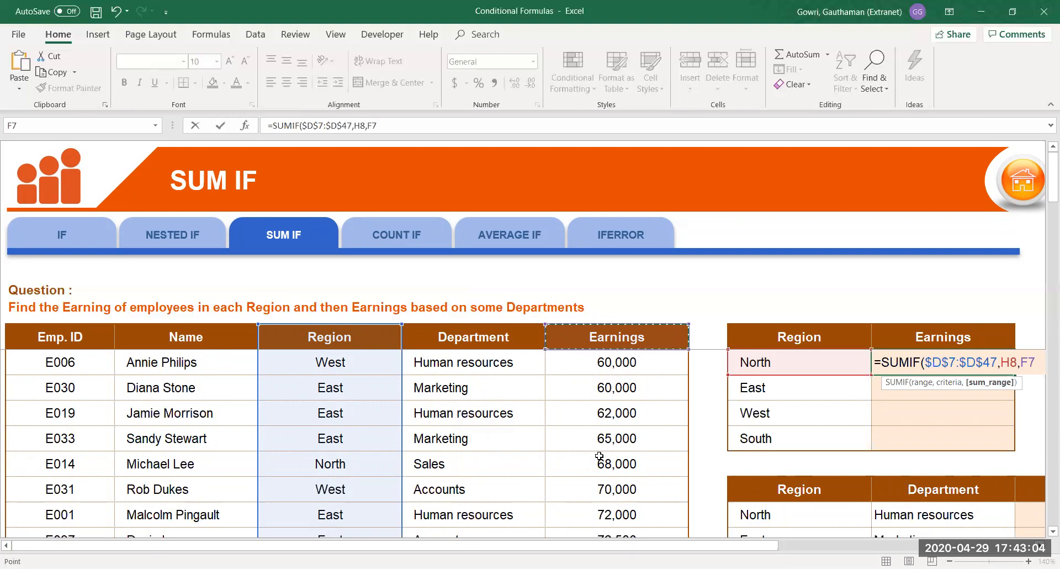
{"action": "key", "text": "ctrl+shift+Down"}
{"action": "key", "text": "F4"}
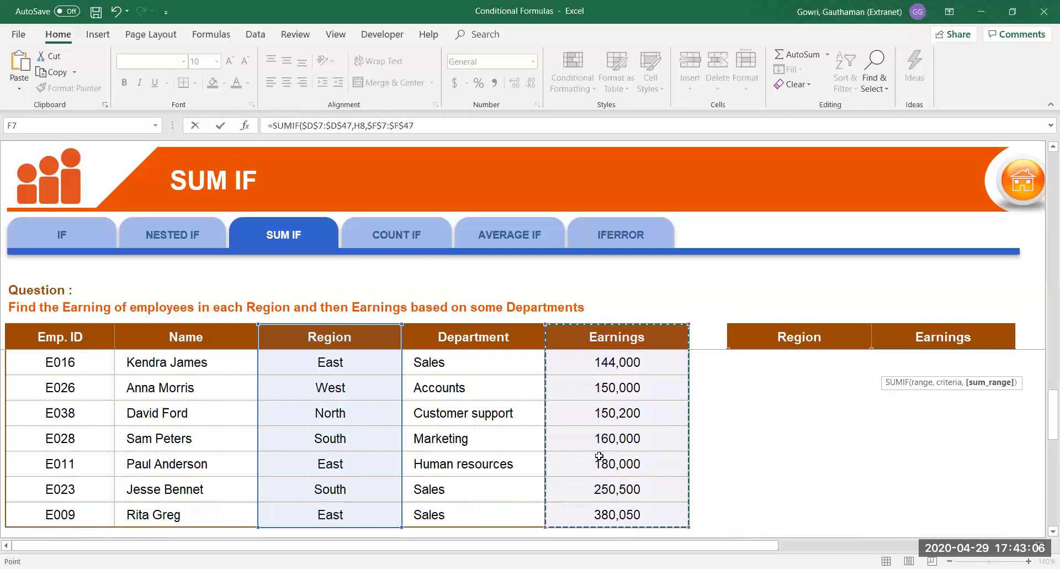
{"action": "type", "text": ")"}
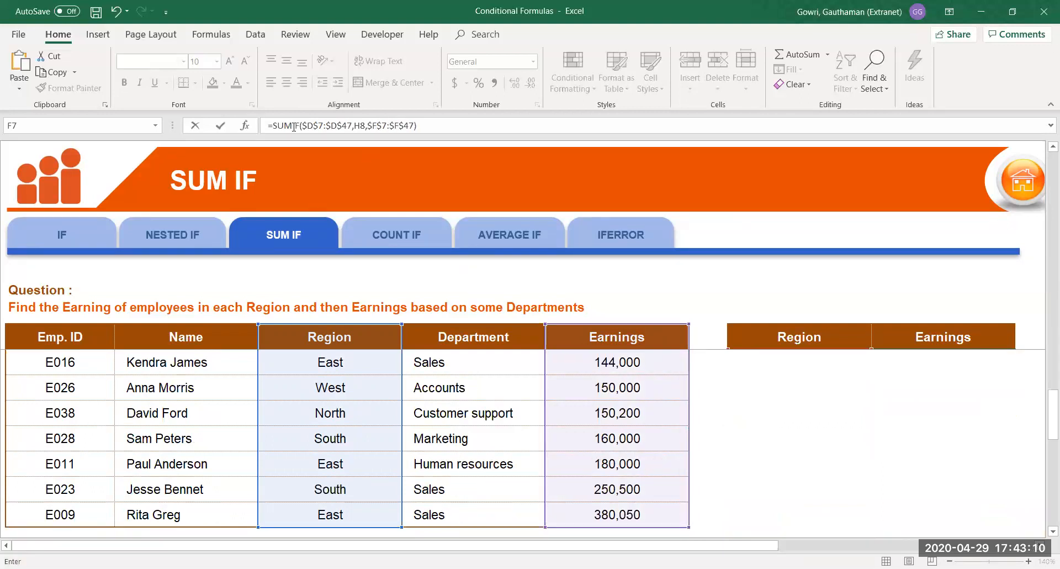
{"action": "left_click_drag", "start_coordinate": [272, 126], "coordinate": [426, 147]}
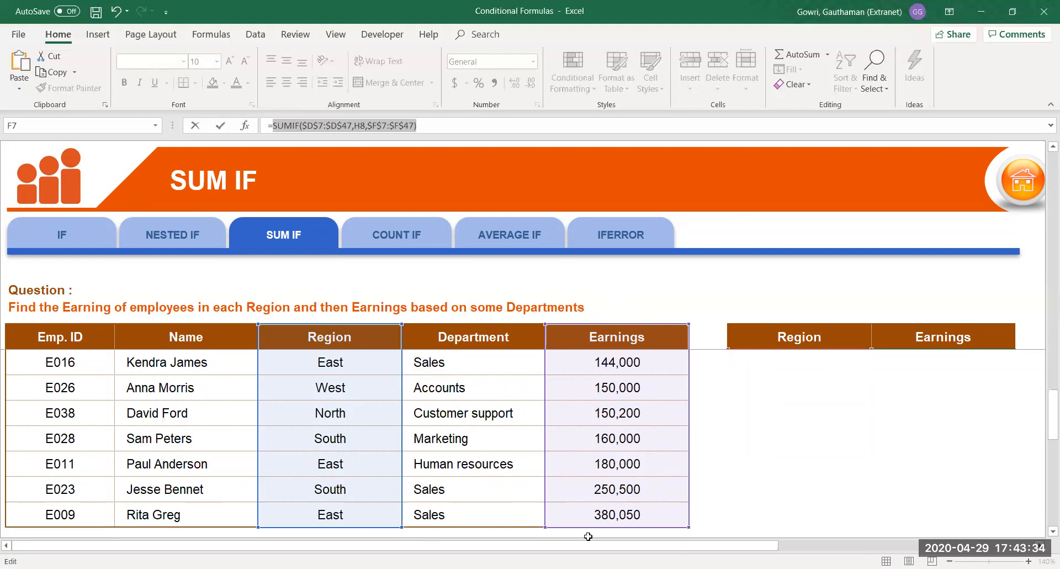
{"action": "key", "text": "Escape"}
{"action": "key", "text": "ctrl+z"}
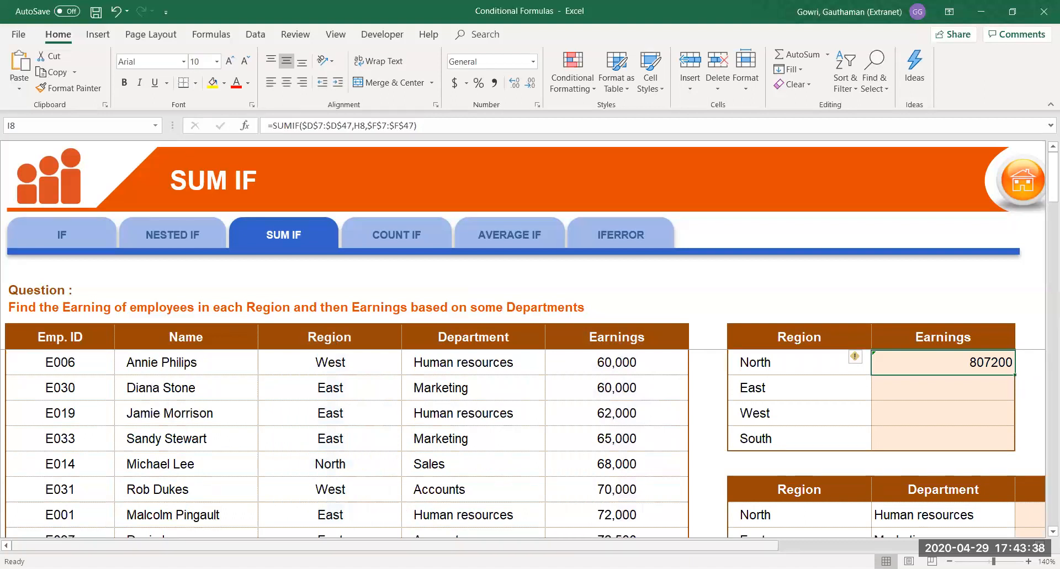
Copy the SUMIF formula down to the East, West and South rows and check the West cell's formula.
{"action": "left_click_drag", "start_coordinate": [1016, 377], "coordinate": [1005, 440]}
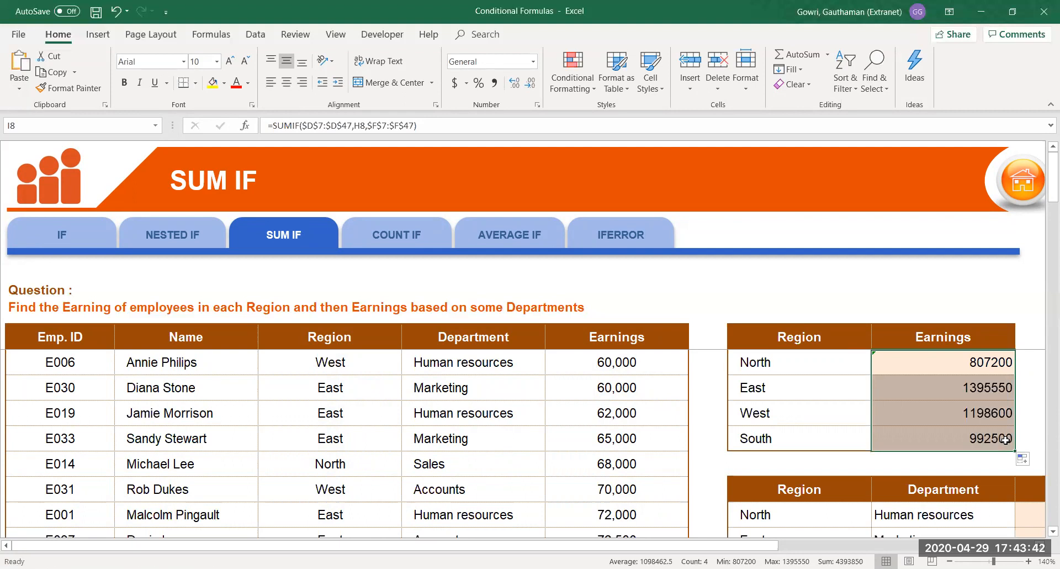
{"action": "left_click_drag", "start_coordinate": [850, 389], "coordinate": [838, 461]}
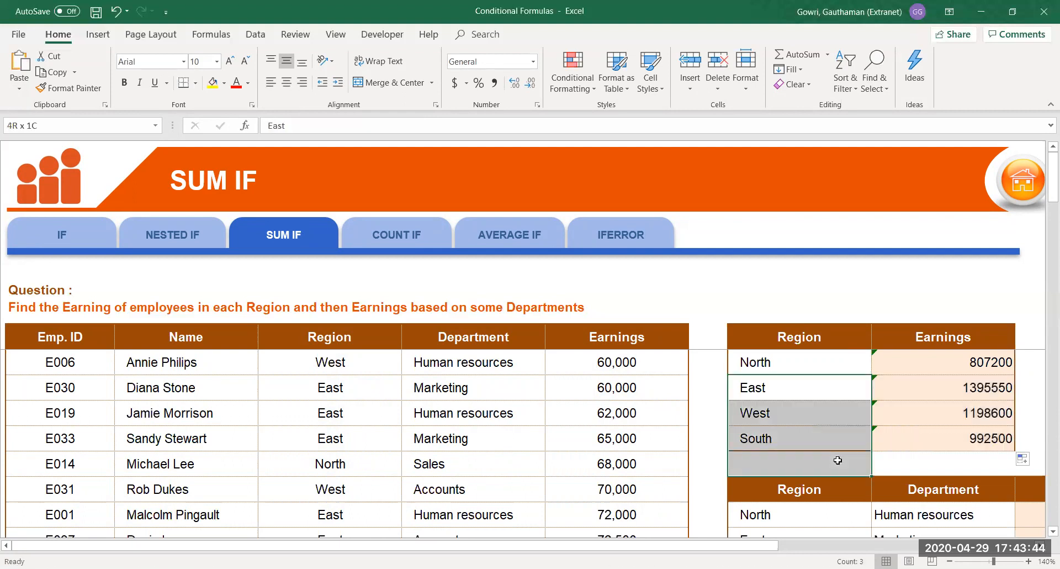
{"action": "left_click", "coordinate": [952, 407]}
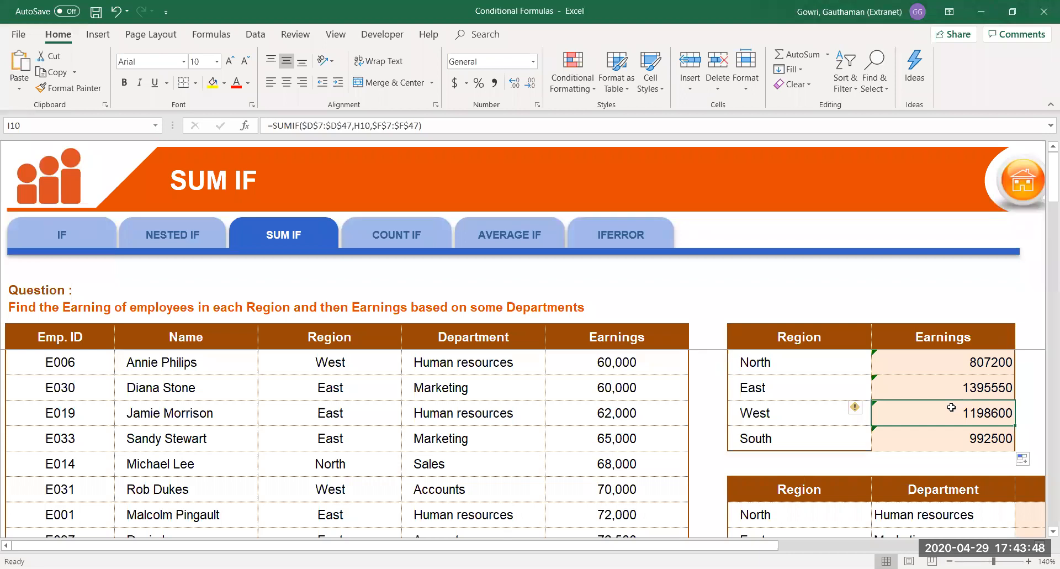
Switch to the COUNT IF sheet and select the Region header of the employee table.
{"action": "left_click", "coordinate": [410, 243]}
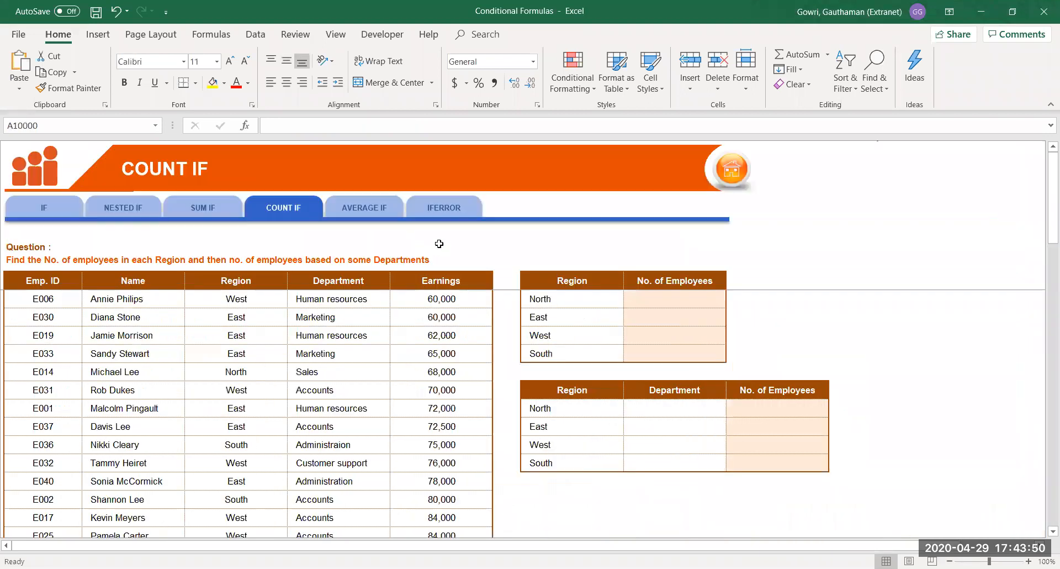
{"action": "left_click", "coordinate": [238, 208]}
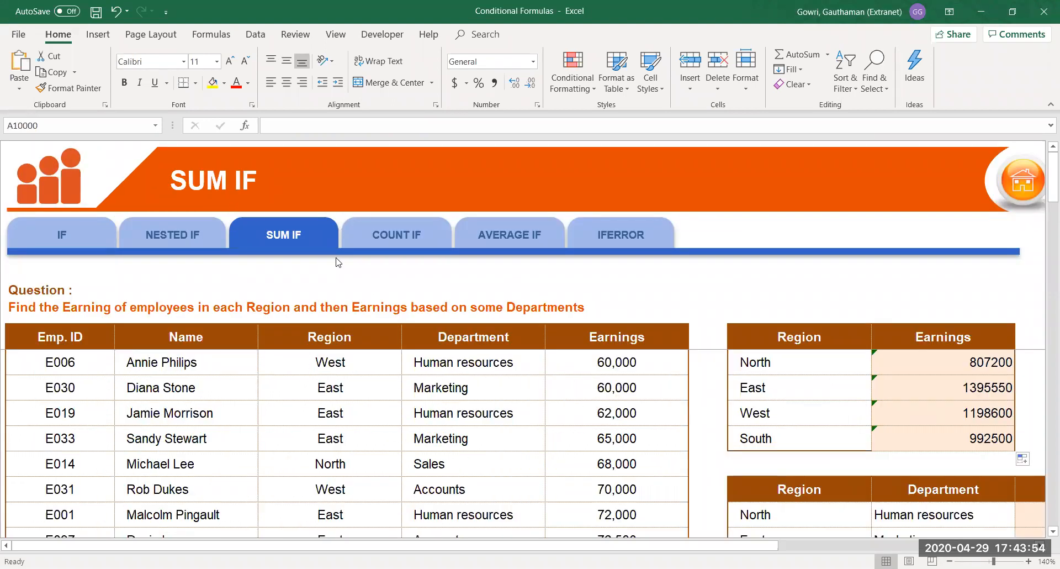
{"action": "left_click", "coordinate": [381, 241]}
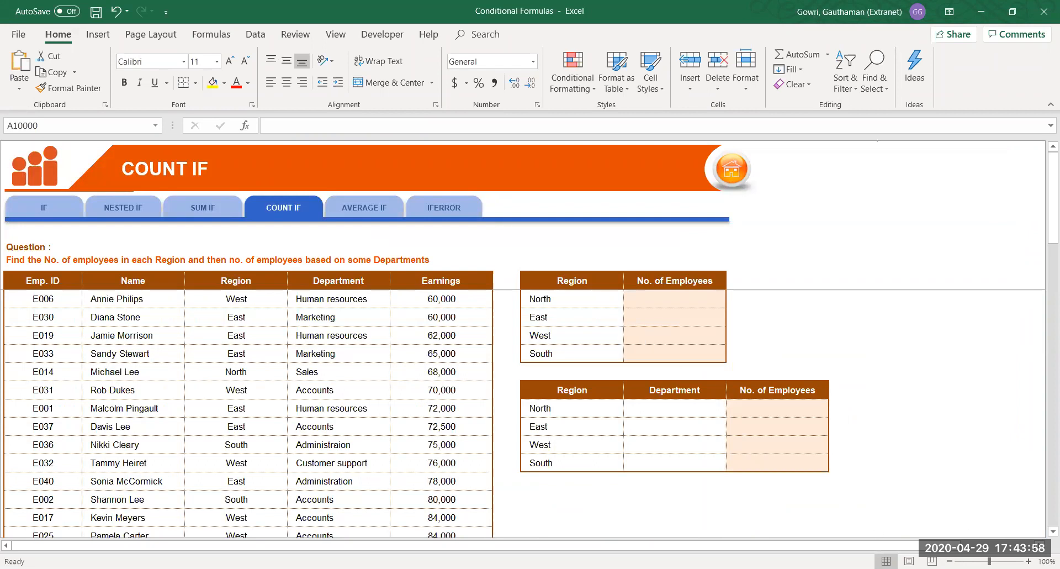
{"action": "left_click", "coordinate": [1029, 561]}
{"action": "left_click", "coordinate": [1028, 561]}
{"action": "left_click", "coordinate": [1028, 561]}
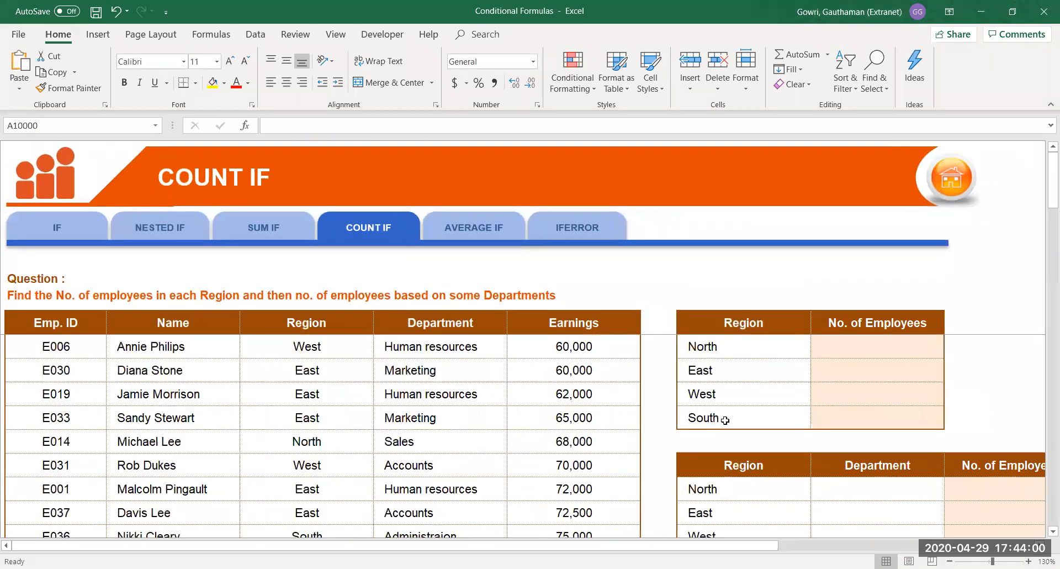
{"action": "left_click", "coordinate": [319, 314]}
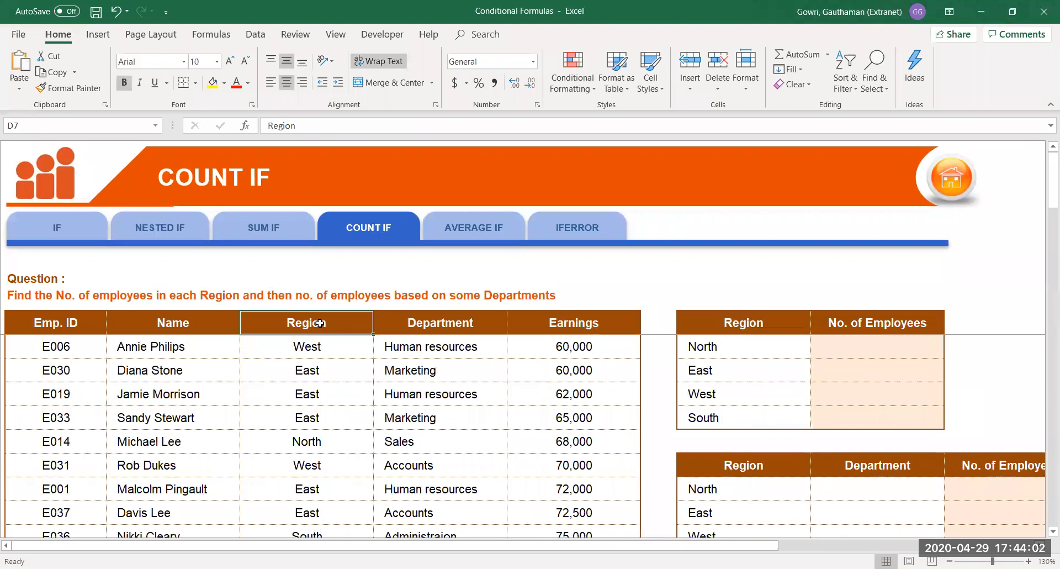
Start a COUNTIF formula in I8, the North employee count cell, with the Region column as absolute range $D$7:$D$47.
{"action": "left_click", "coordinate": [853, 346]}
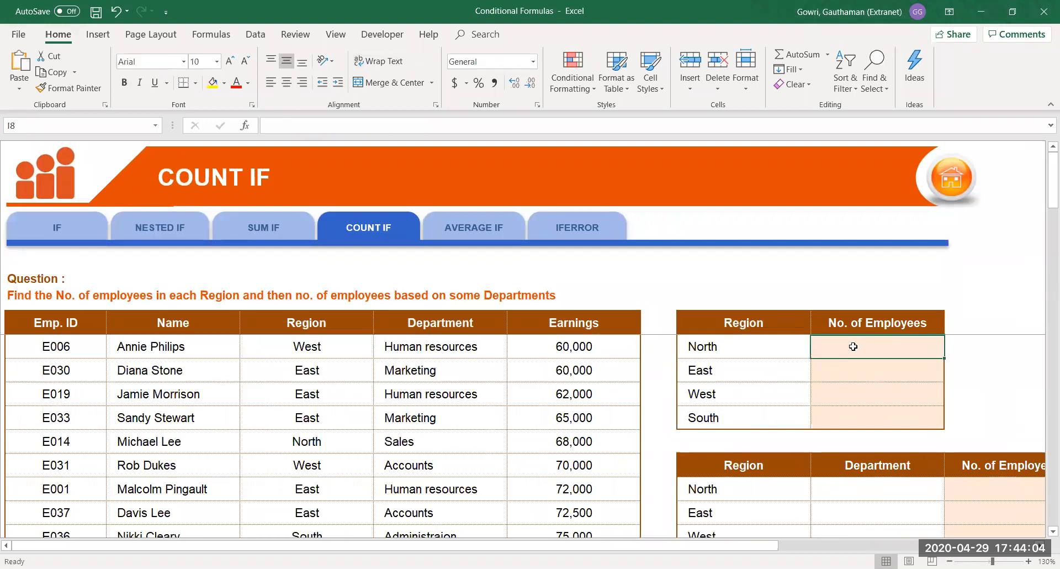
{"action": "type", "text": "="}
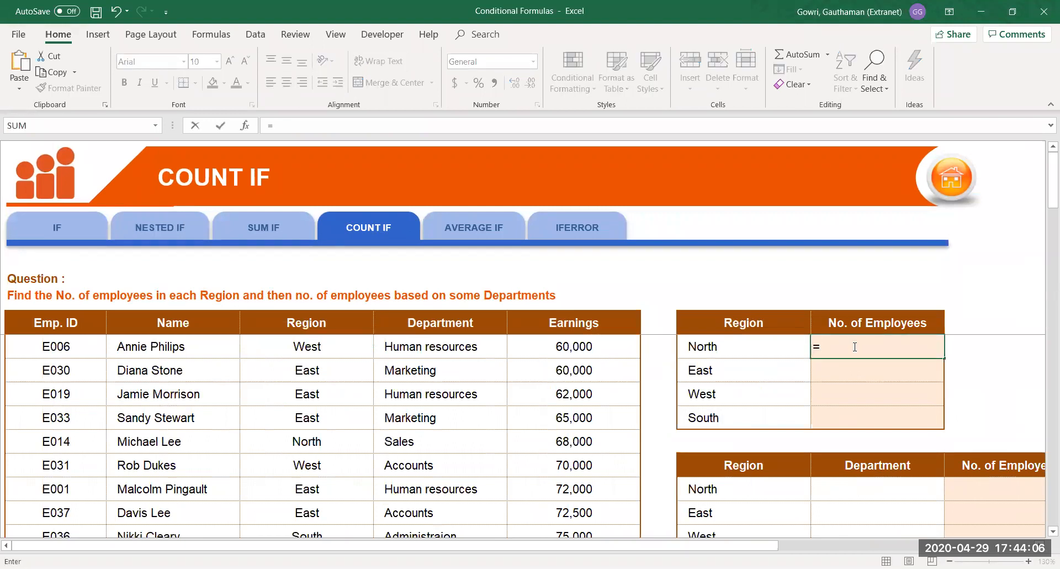
{"action": "type", "text": "countif"}
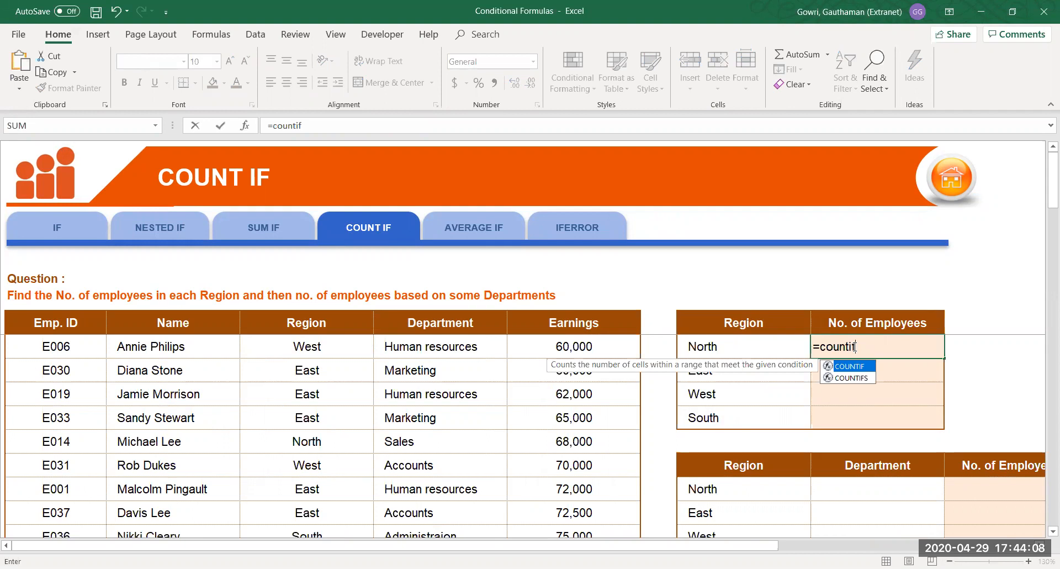
{"action": "key", "text": "Tab"}
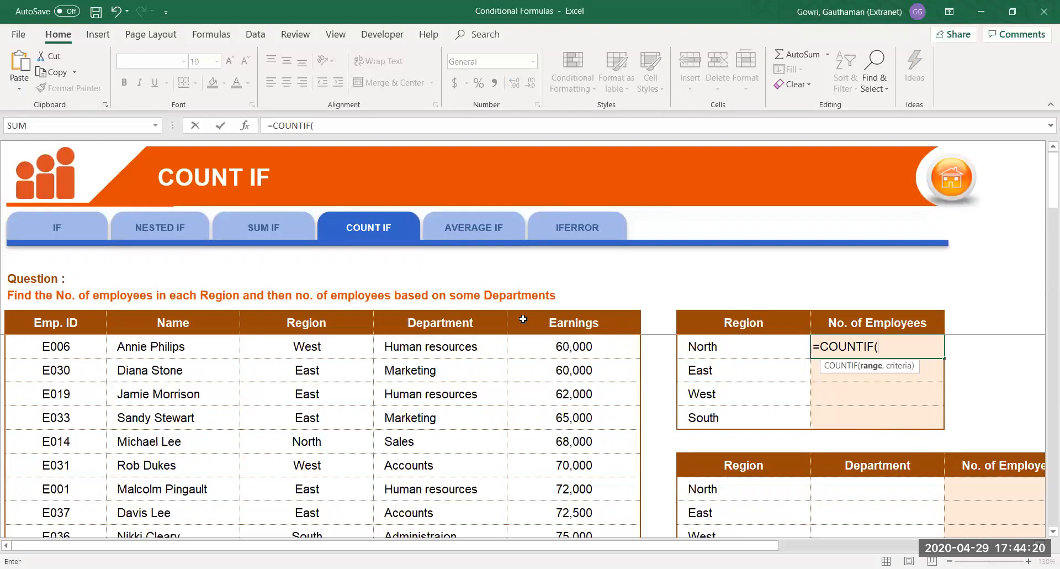
{"action": "left_click", "coordinate": [344, 331]}
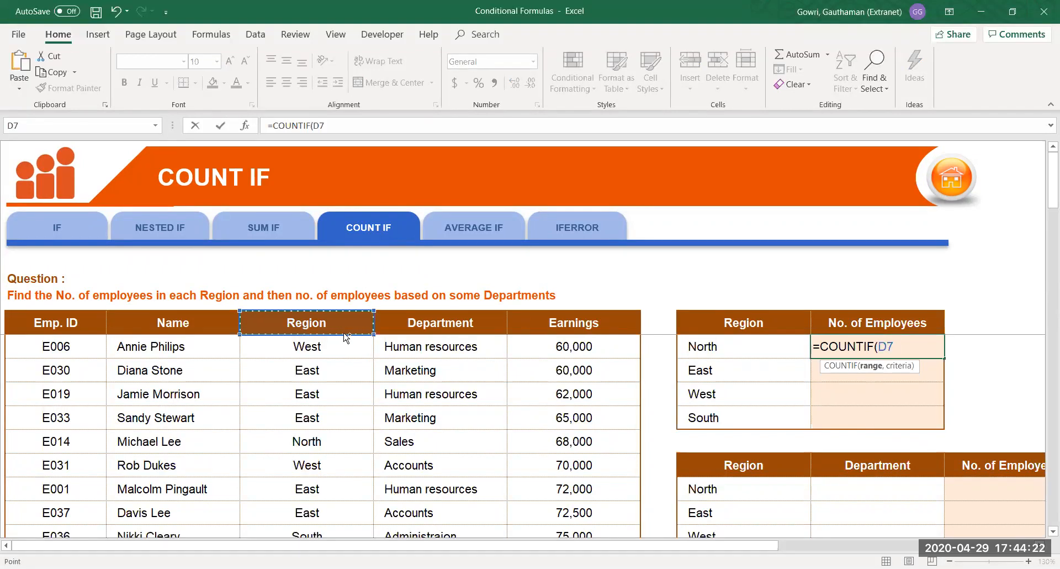
{"action": "key", "text": "ctrl+shift+Down"}
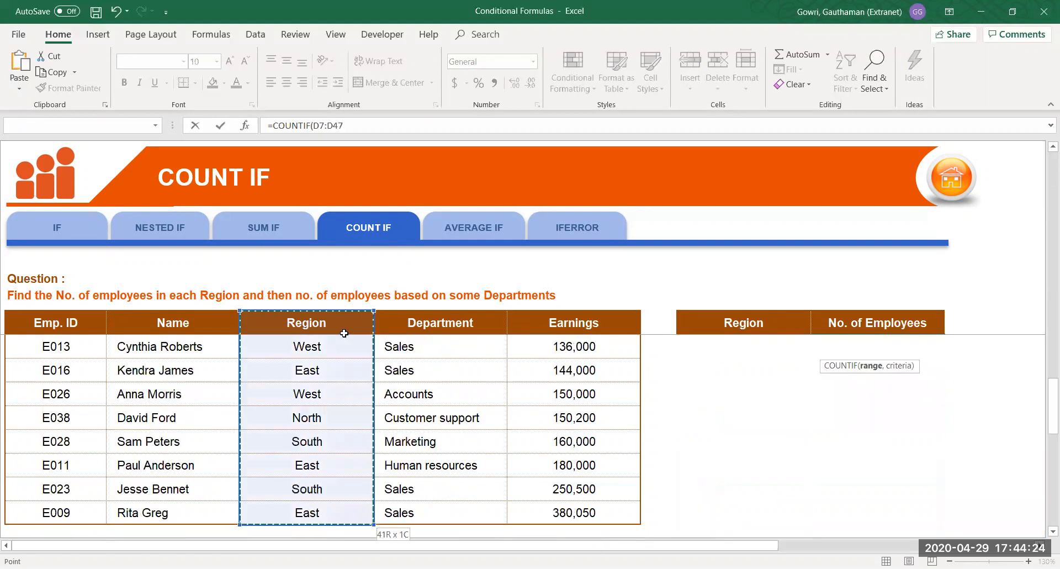
{"action": "key", "text": "F4"}
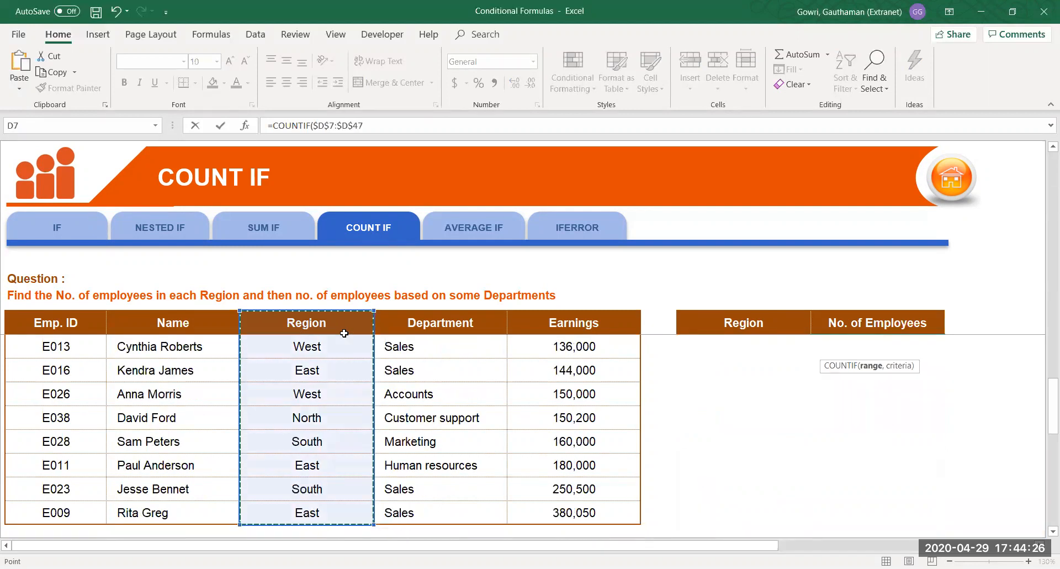
Finish the COUNTIF formula with the North cell H8 as criteria and copy it down to the East, West and South rows.
{"action": "type", "text": ","}
{"action": "key", "text": "Left"}
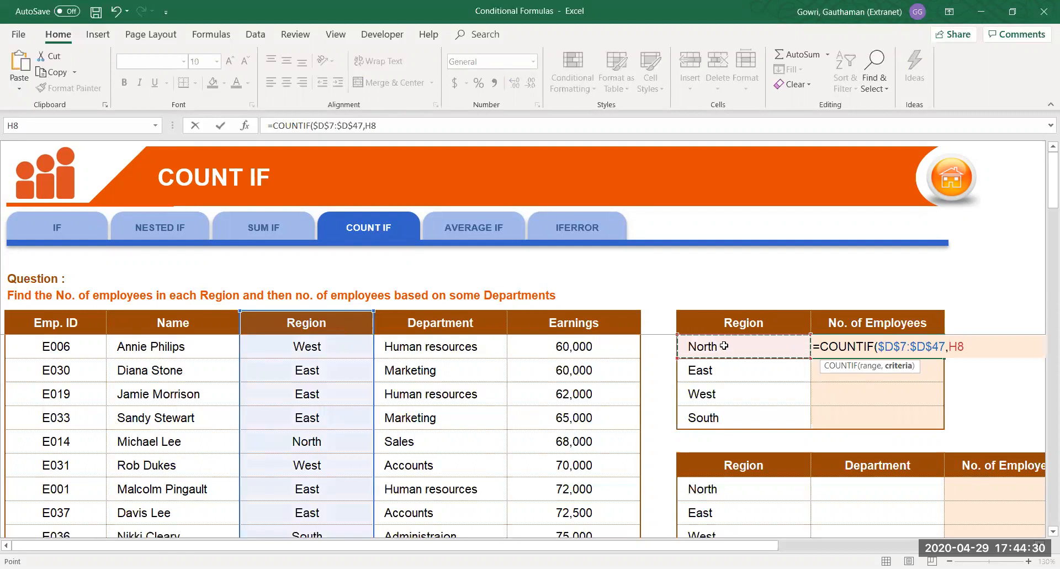
{"action": "type", "text": ")"}
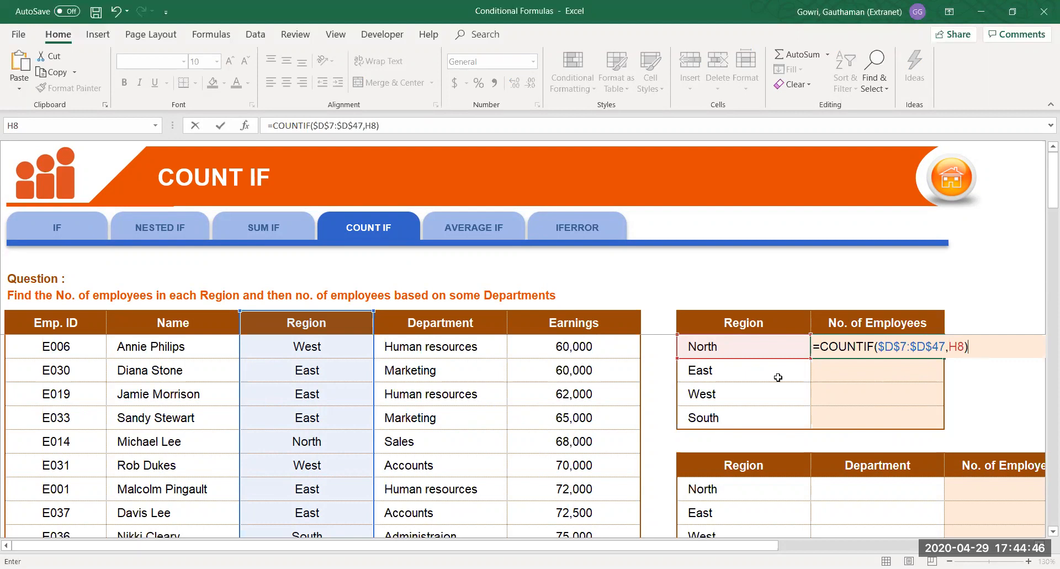
{"action": "key", "text": "Return"}
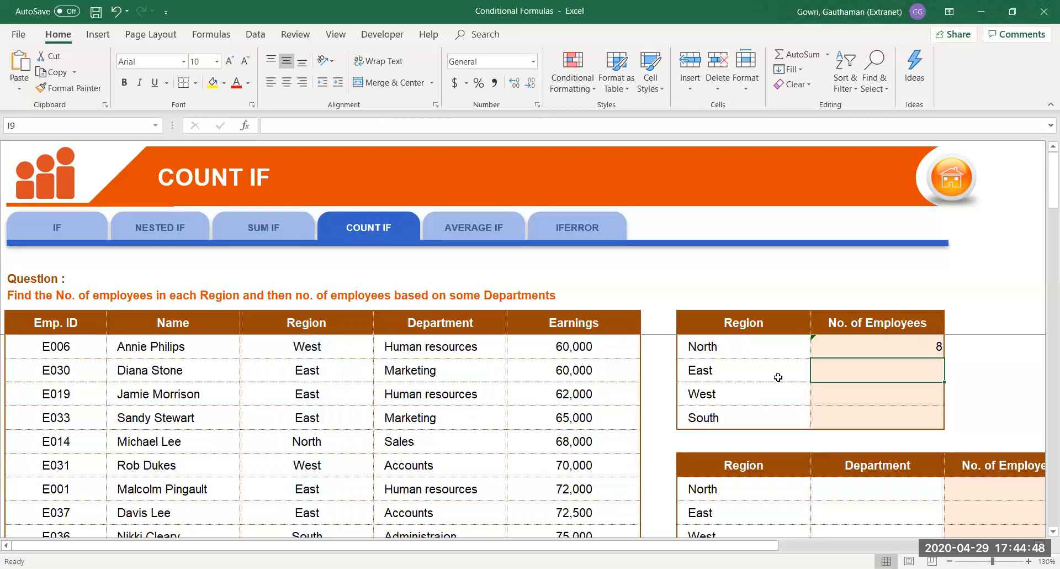
{"action": "left_click", "coordinate": [899, 342]}
{"action": "left_click_drag", "start_coordinate": [944, 358], "coordinate": [942, 428]}
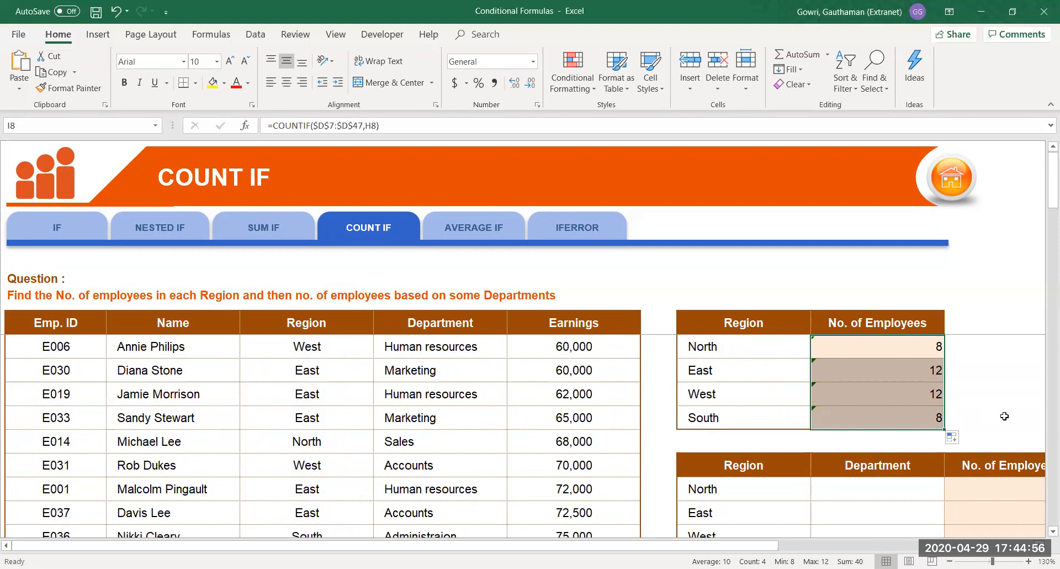
Switch to the AVERAGE IF sheet and start an AVERAGEIF formula in I8, the North average earnings cell.
{"action": "left_click", "coordinate": [529, 224]}
{"action": "left_click", "coordinate": [355, 216]}
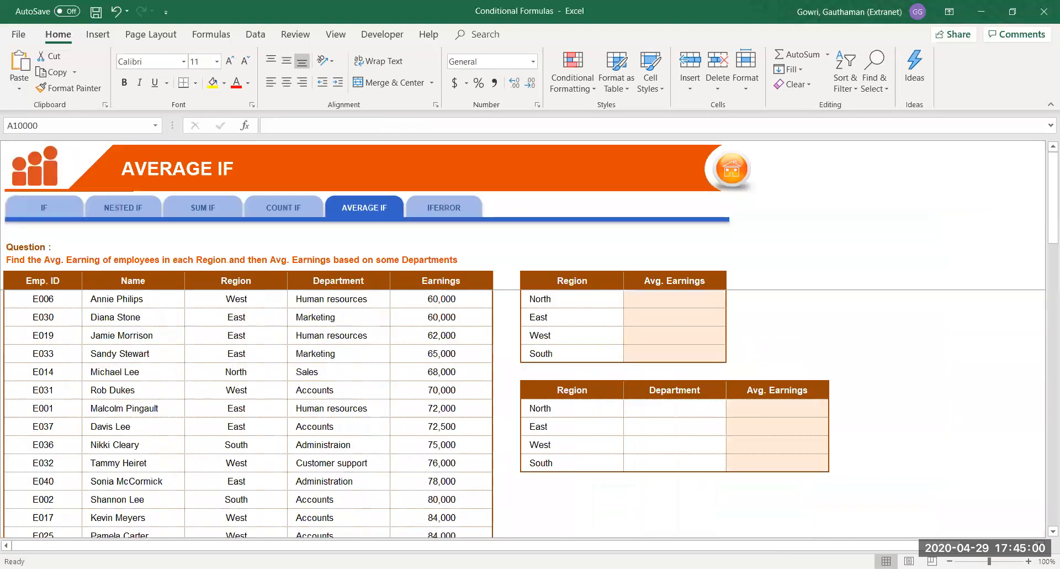
{"action": "scroll", "coordinate": [844, 359], "scroll_direction": "up", "scroll_amount": 2, "text": "ctrl"}
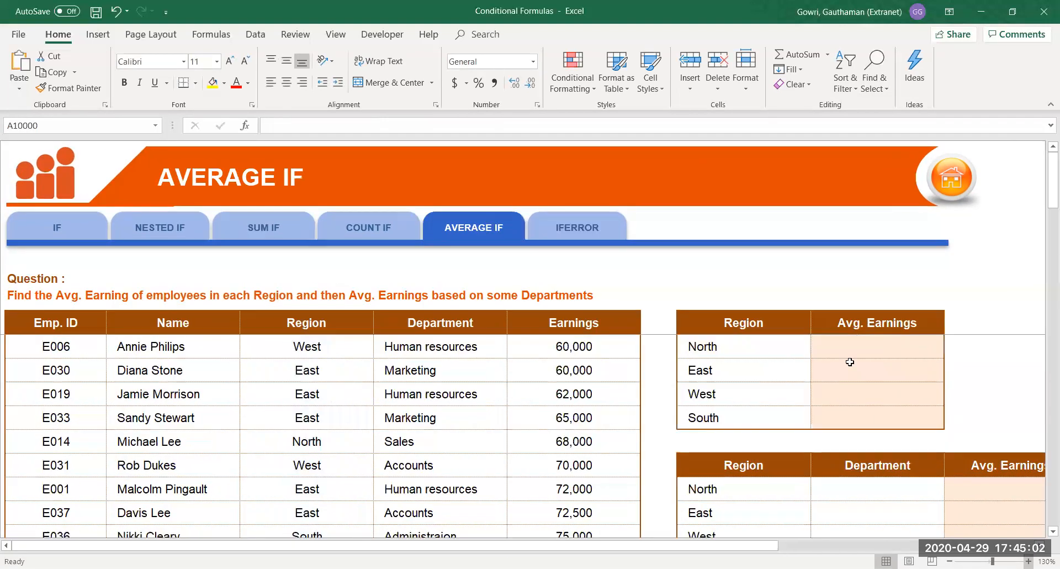
{"action": "left_click", "coordinate": [831, 308]}
{"action": "left_click", "coordinate": [831, 313]}
{"action": "key", "text": "Down"}
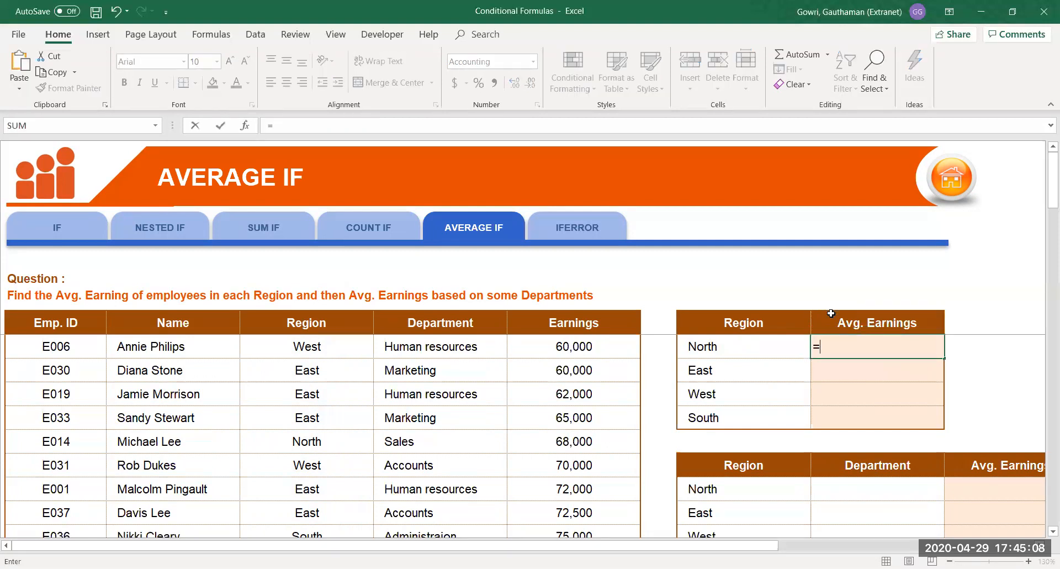
{"action": "type", "text": "aver"}
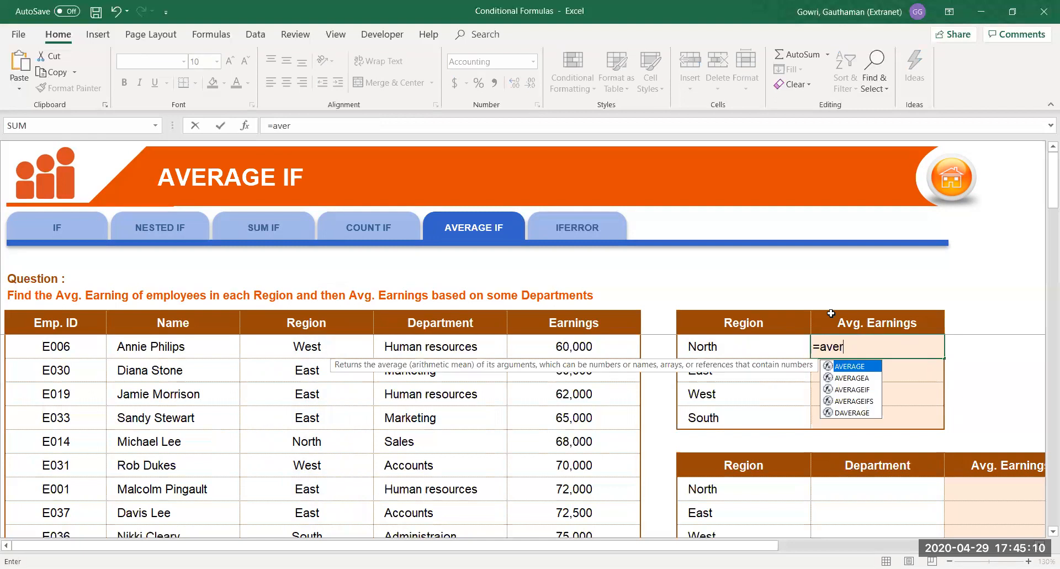
{"action": "double_click", "coordinate": [852, 389]}
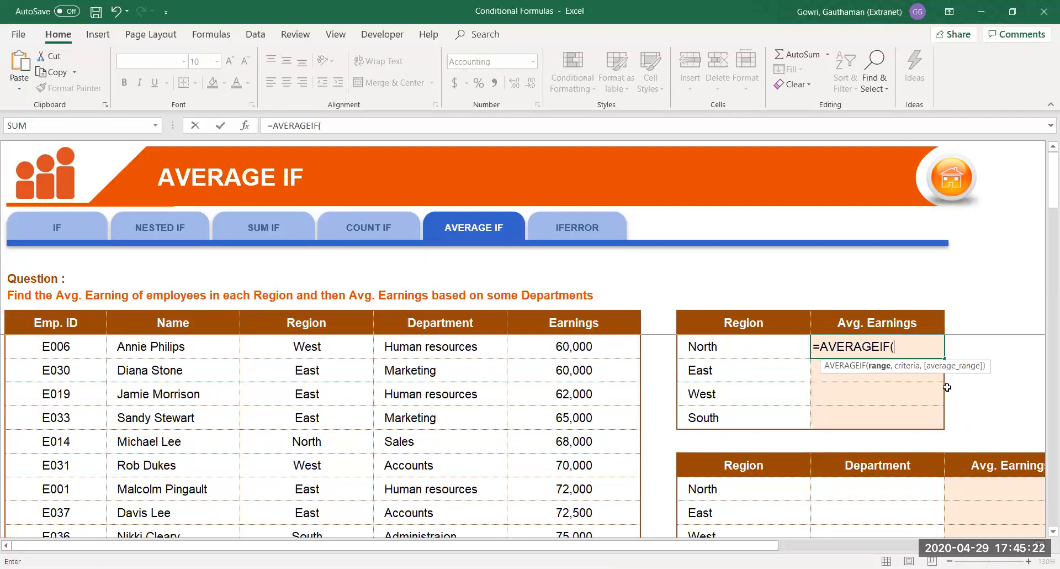
Give the AVERAGEIF formula the Region column as absolute range $D$7:$D$47 and the North cell H8 as criteria.
{"action": "left_click", "coordinate": [314, 325]}
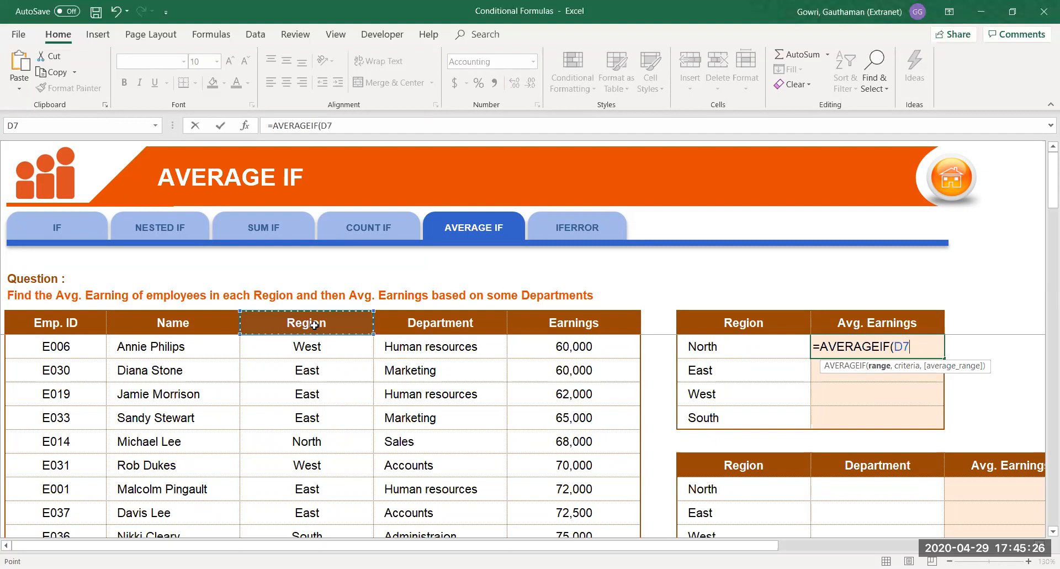
{"action": "key", "text": "ctrl+shift+Down"}
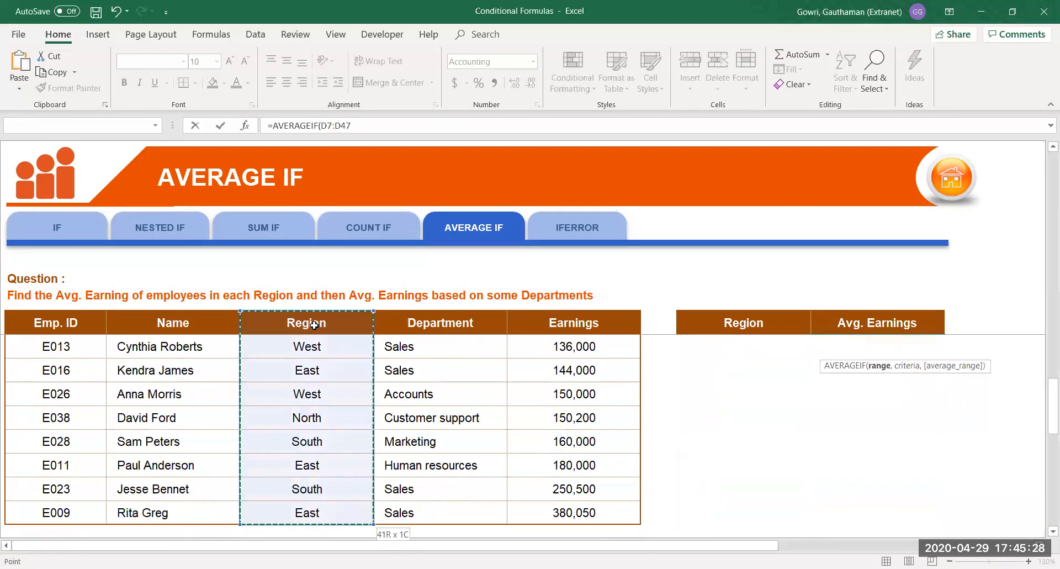
{"action": "key", "text": "F4"}
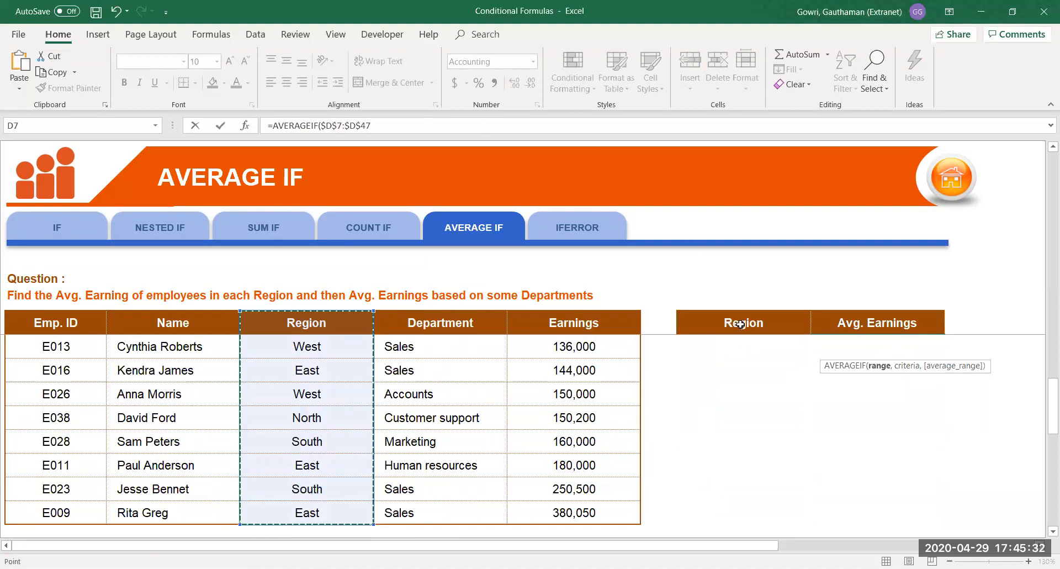
{"action": "left_click_drag", "start_coordinate": [1045, 410], "coordinate": [1045, 156]}
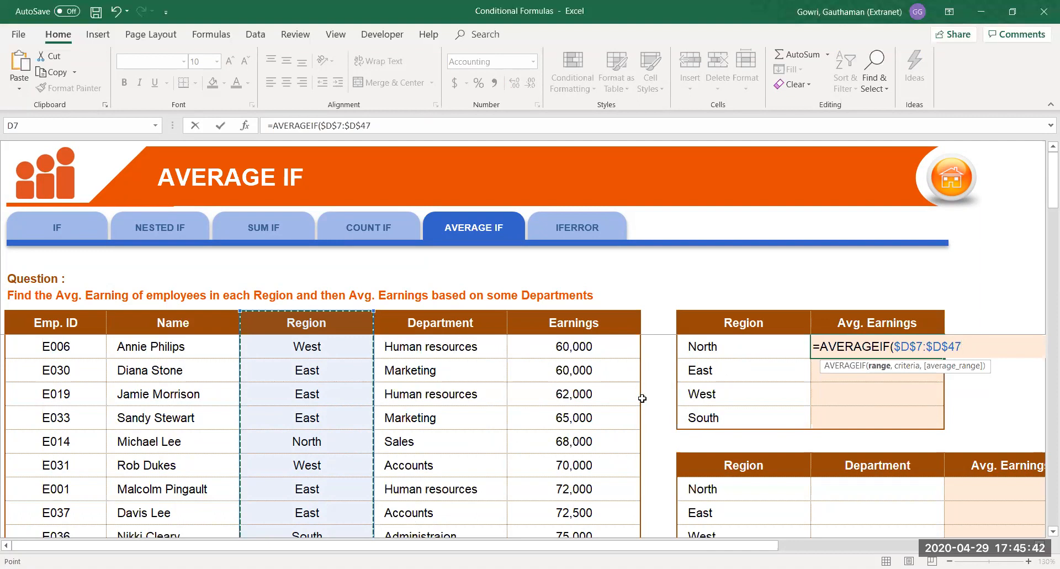
{"action": "type", "text": ","}
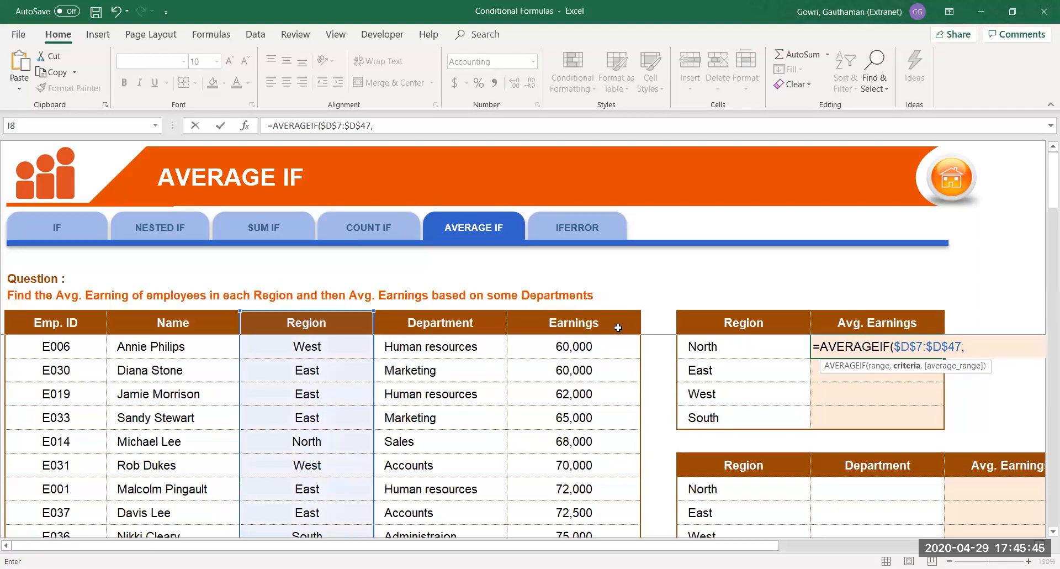
{"action": "left_click", "coordinate": [717, 348]}
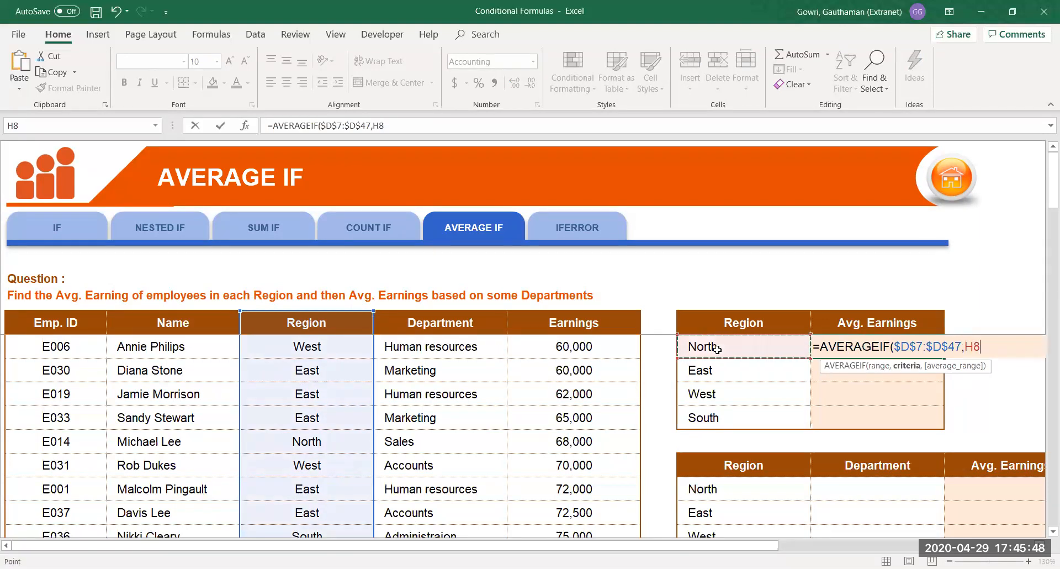
Finish the AVERAGEIF formula in I8 with the Earnings column as absolute average range $F$7:$F$47.
{"action": "type", "text": ","}
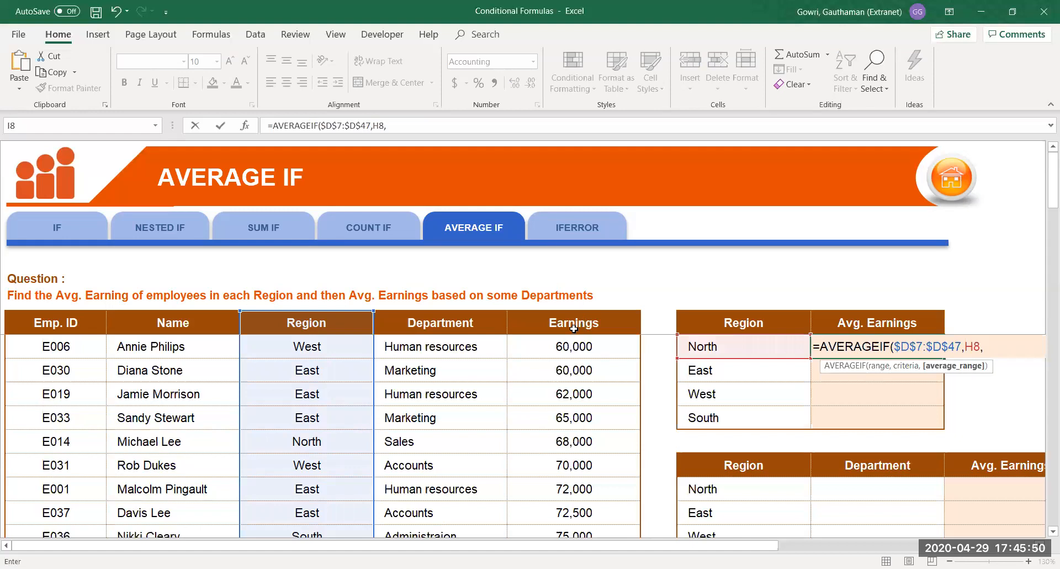
{"action": "left_click", "coordinate": [574, 329]}
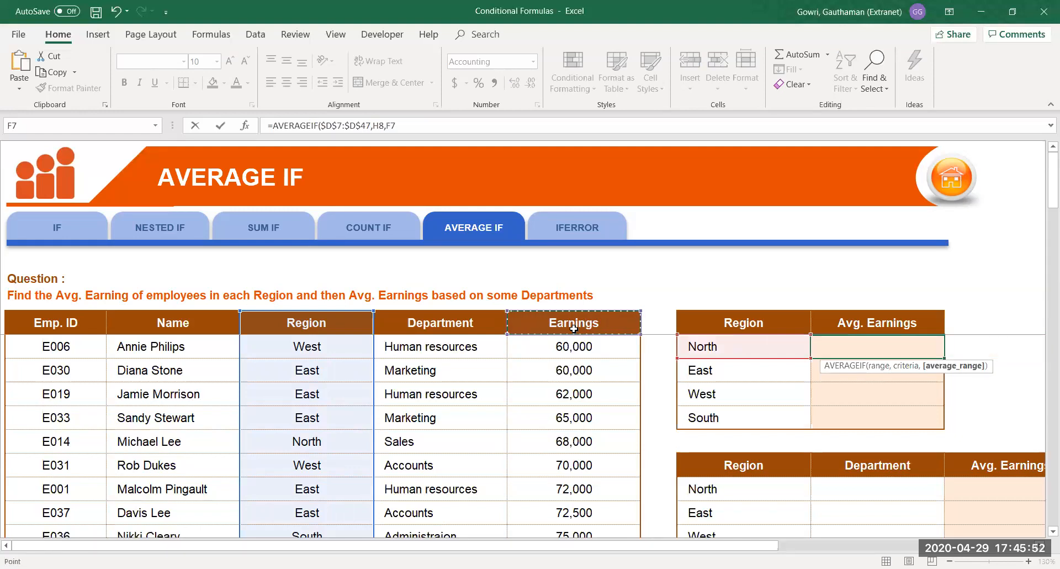
{"action": "key", "text": "ctrl+shift+Down"}
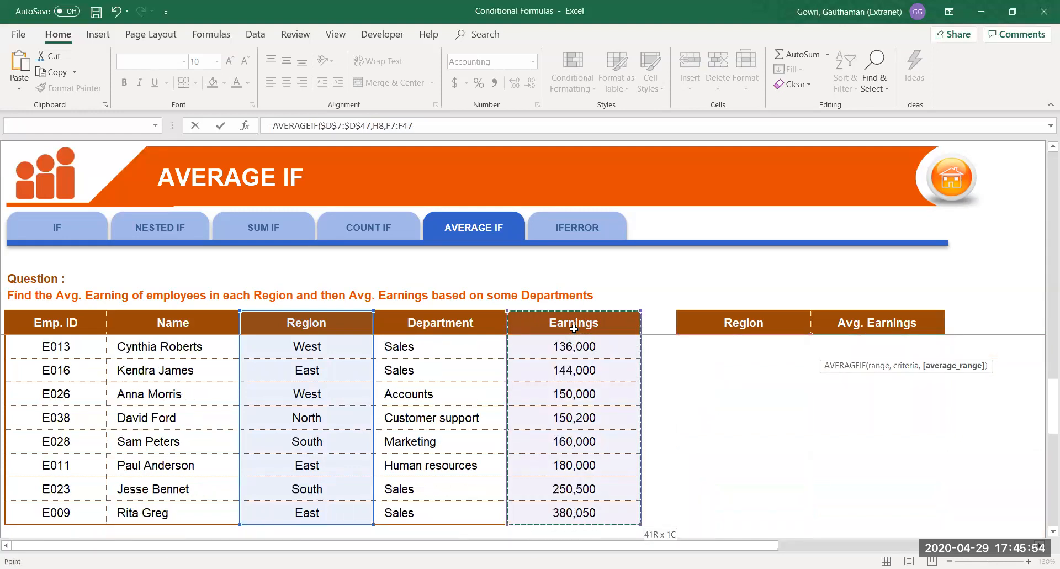
{"action": "key", "text": "F4"}
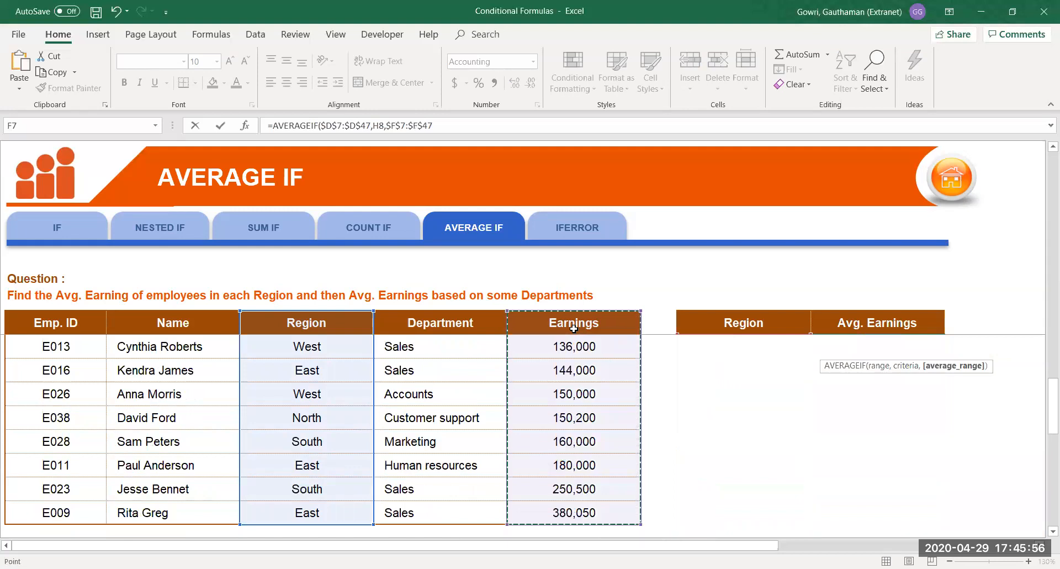
{"action": "type", "text": ")"}
{"action": "key", "text": "ctrl+Return"}
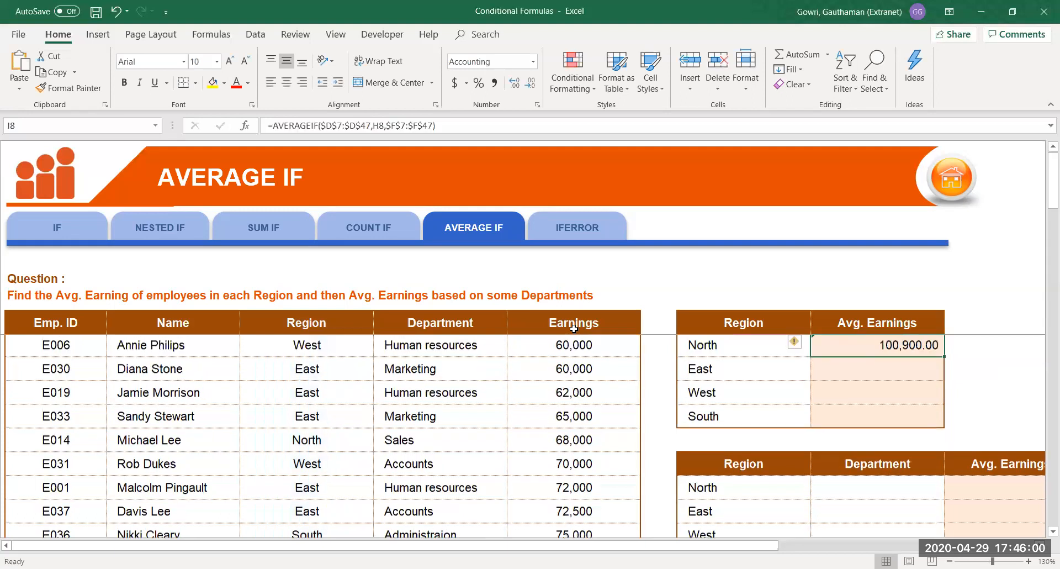
Copy the North average earnings formula down to the East, West and South rows.
{"action": "key", "text": "shift+Down"}
{"action": "key", "text": "shift+Down"}
{"action": "key", "text": "shift+Down"}
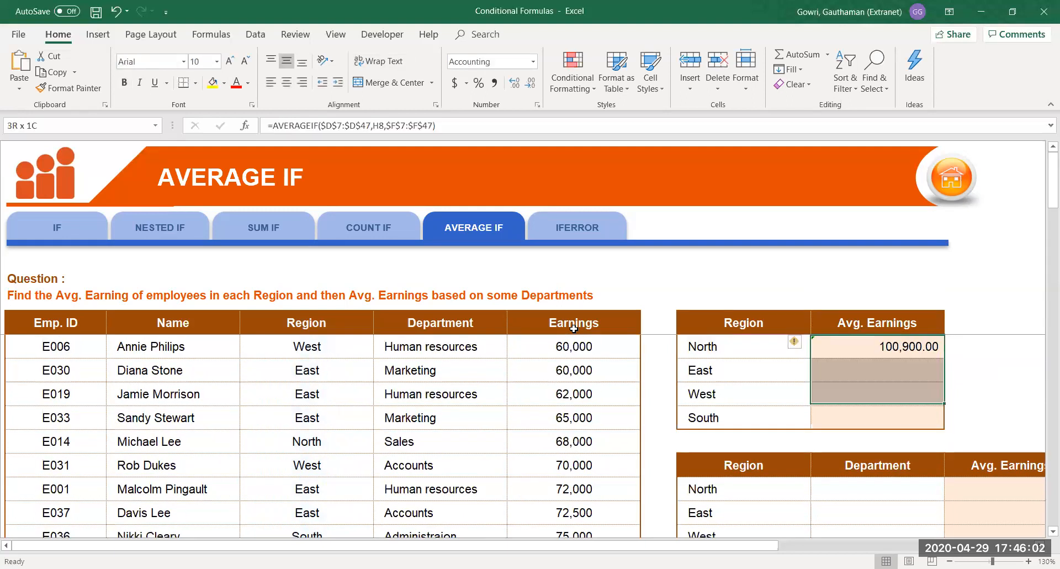
{"action": "key", "text": "ctrl+d"}
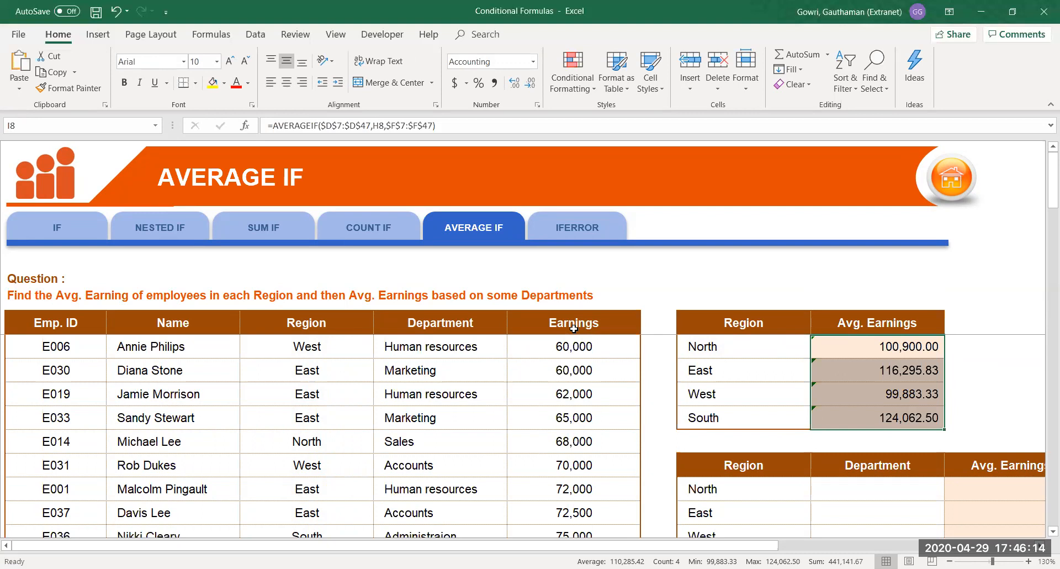
Switch to the SUM IF sheet and examine the Region and Department entries that supply the two conditions.
{"action": "left_click", "coordinate": [285, 219]}
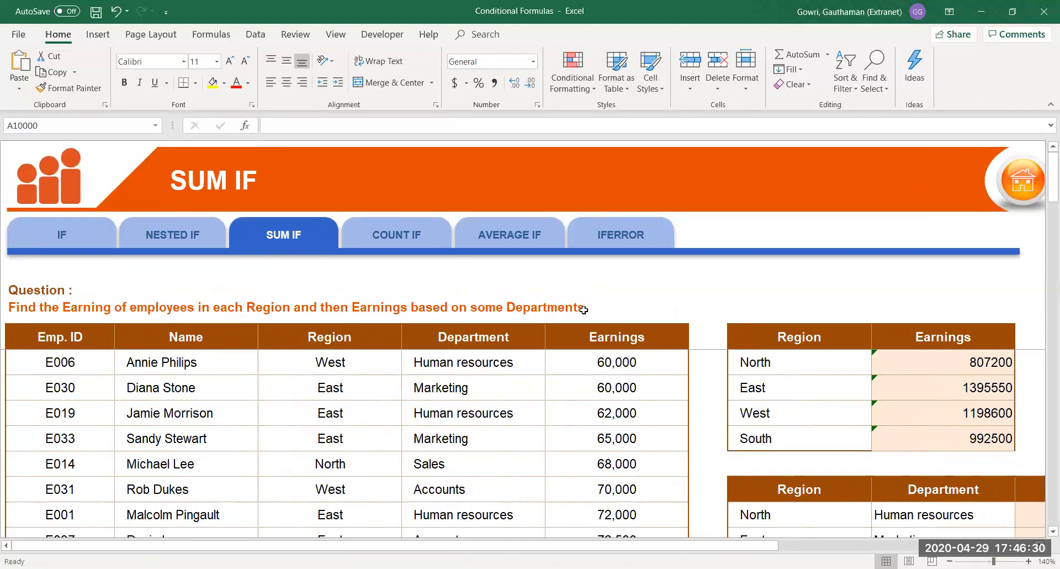
{"action": "left_click", "coordinate": [795, 343]}
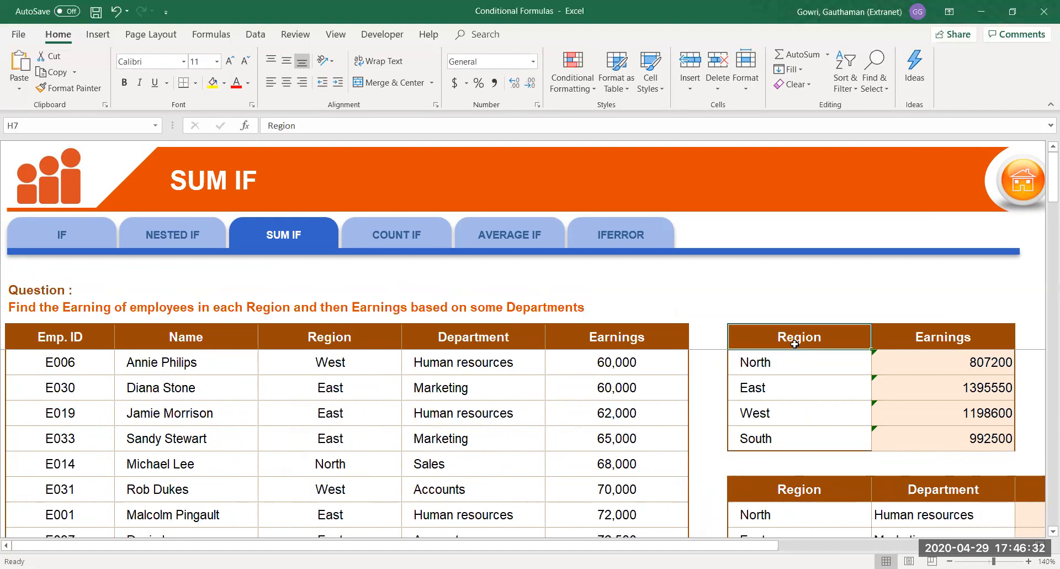
{"action": "left_click", "coordinate": [690, 412]}
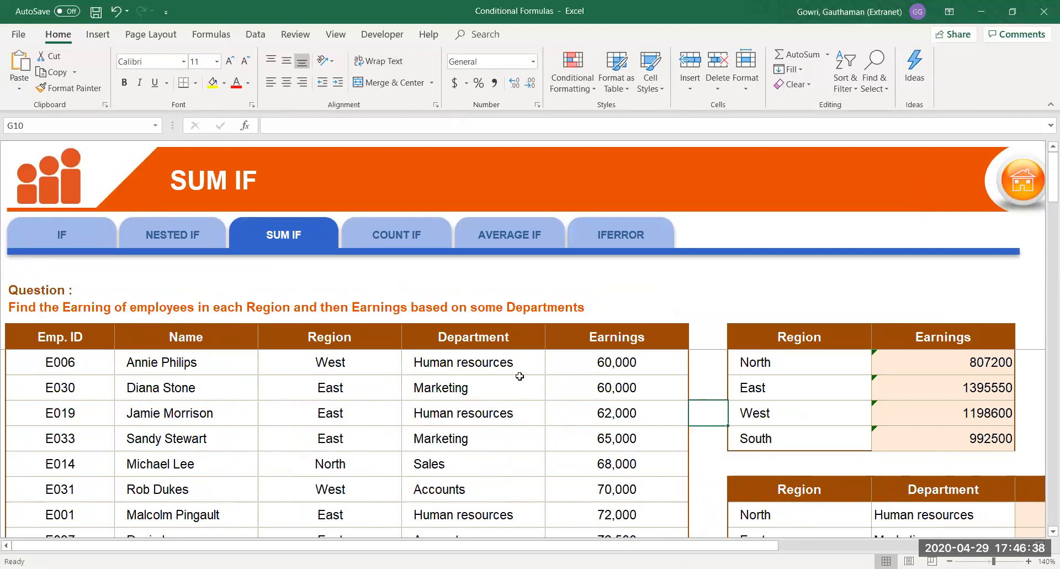
{"action": "left_click", "coordinate": [332, 337]}
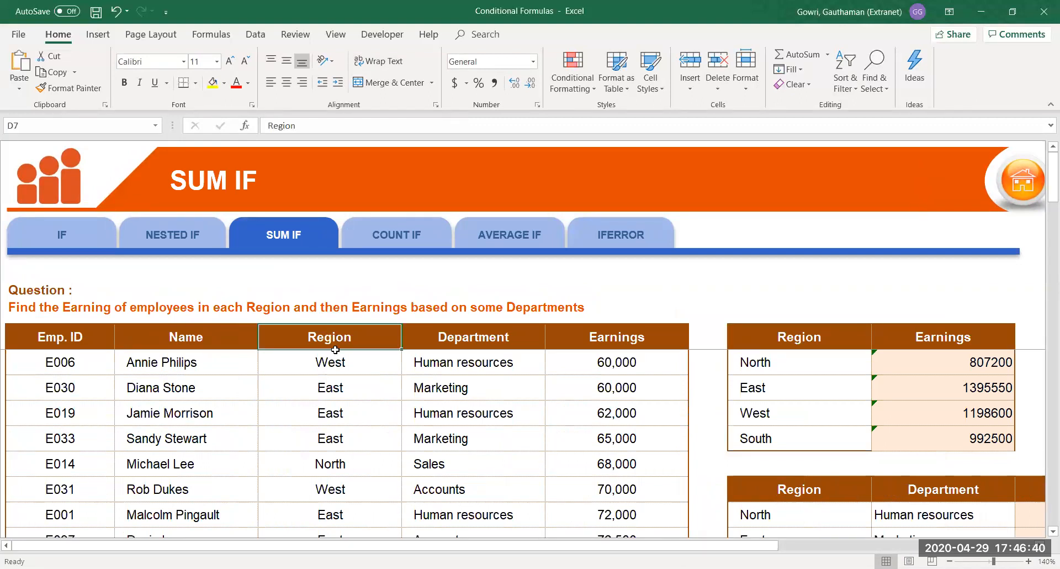
{"action": "left_click", "coordinate": [334, 361], "text": "shift"}
{"action": "left_click", "coordinate": [334, 361]}
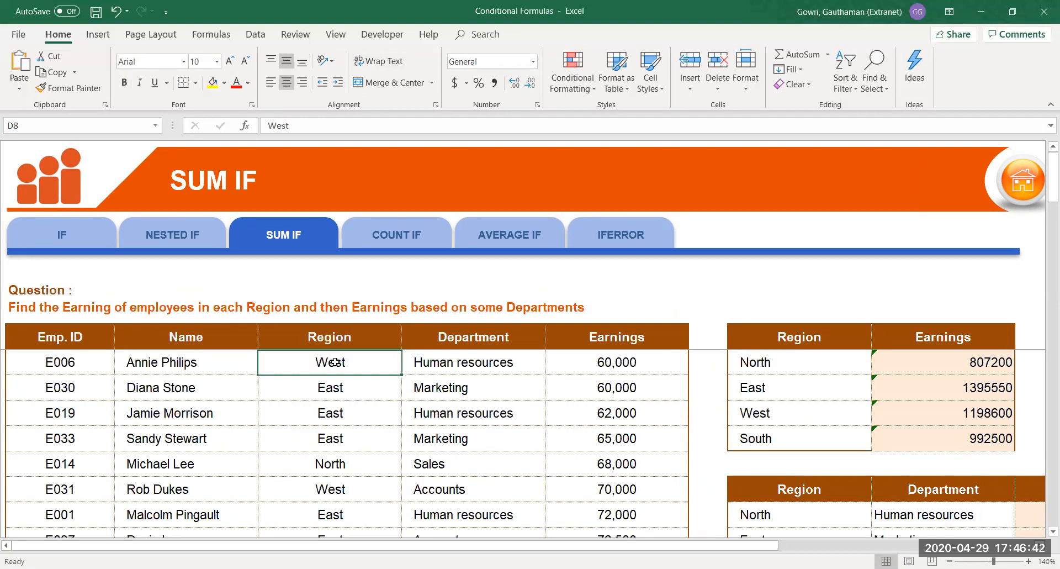
{"action": "left_click", "coordinate": [432, 395]}
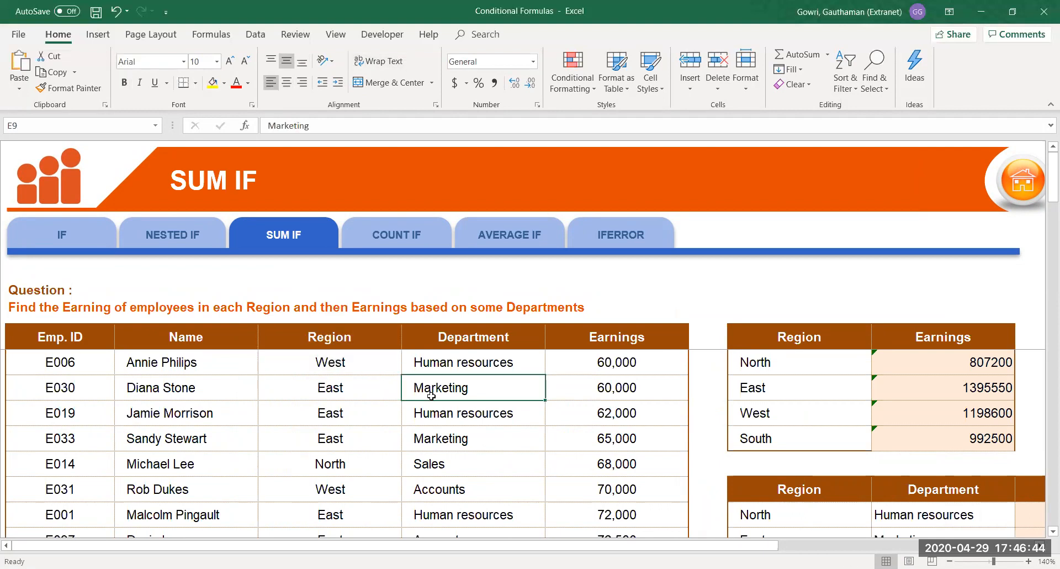
{"action": "left_click", "coordinate": [339, 368]}
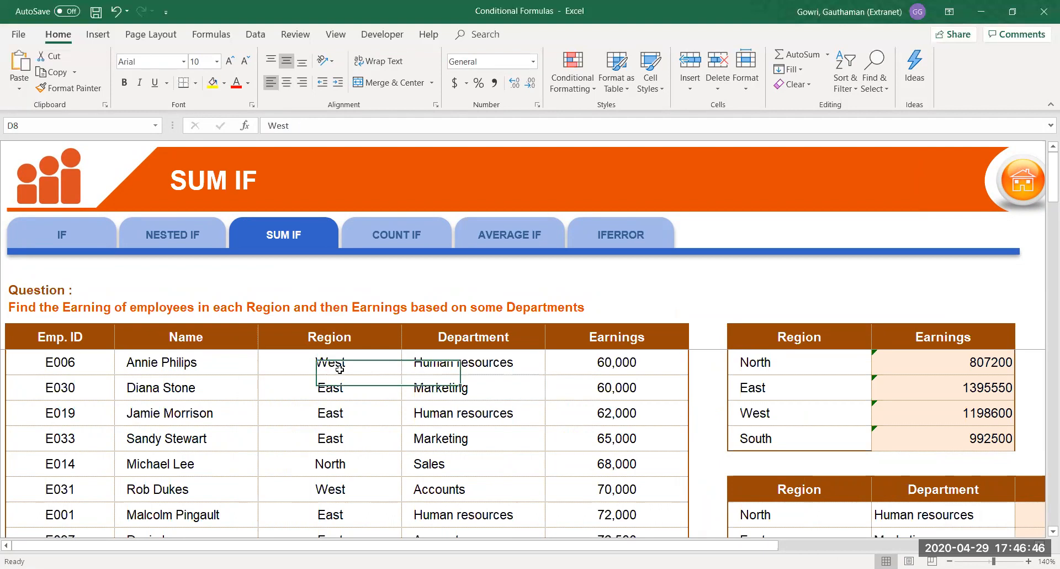
{"action": "left_click", "coordinate": [450, 367]}
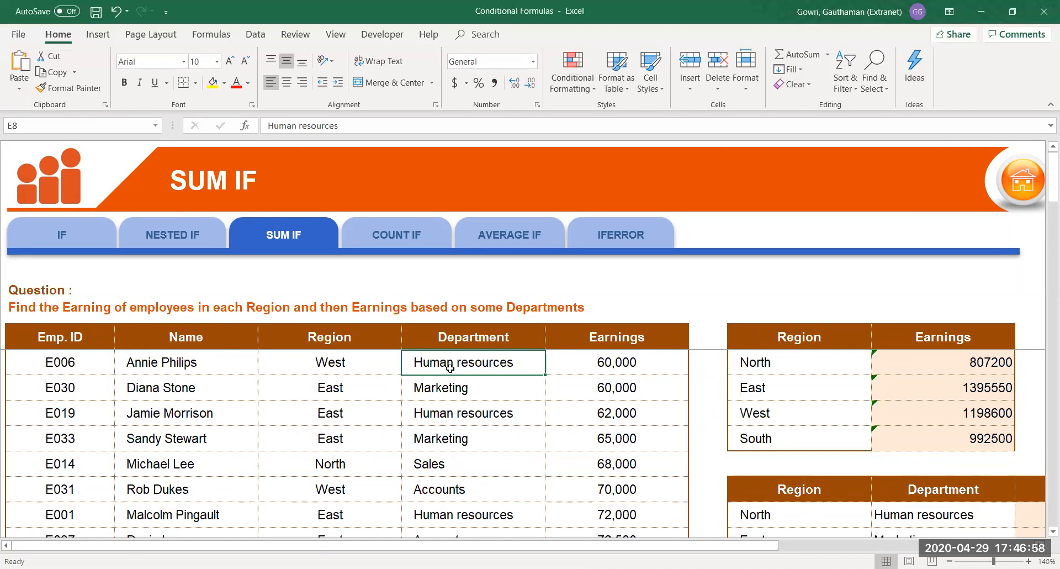
Start a SUMIFS formula in J14, the earnings cell for North and Human resources.
{"action": "key", "text": "Down"}
{"action": "key", "text": "Down"}
{"action": "key", "text": "Down"}
{"action": "key", "text": "Down"}
{"action": "key", "text": "Down"}
{"action": "key", "text": "Down"}
{"action": "key", "text": "Down"}
{"action": "key", "text": "Right"}
{"action": "key", "text": "Right"}
{"action": "key", "text": "Right"}
{"action": "key", "text": "Right"}
{"action": "key", "text": "Right"}
{"action": "key", "text": "Right"}
{"action": "key", "text": "Down"}
{"action": "key", "text": "Down"}
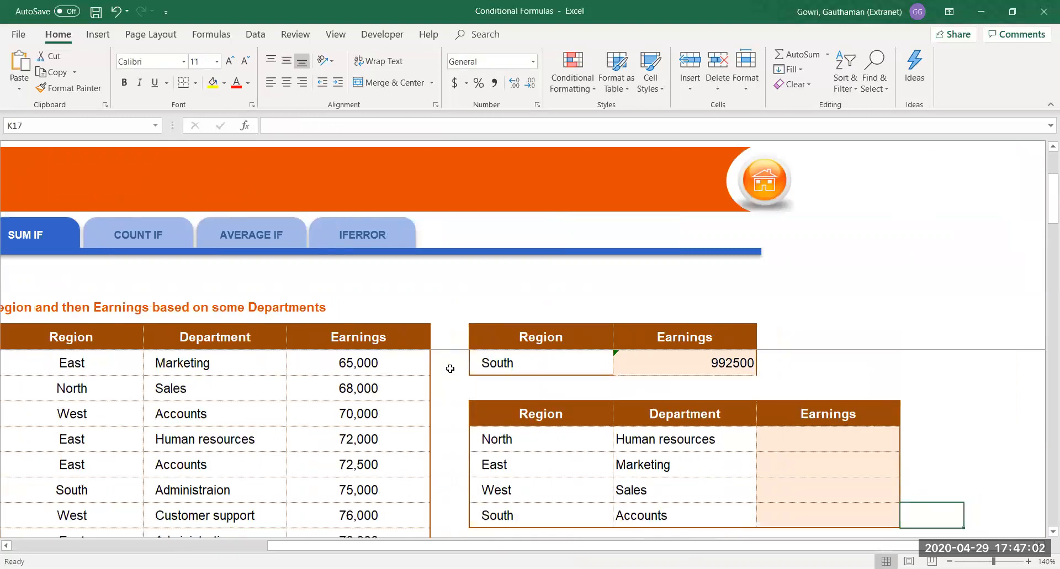
{"action": "key", "text": "Left"}
{"action": "key", "text": "Right"}
{"action": "key", "text": "Up"}
{"action": "key", "text": "Left"}
{"action": "key", "text": "Up"}
{"action": "key", "text": "Up"}
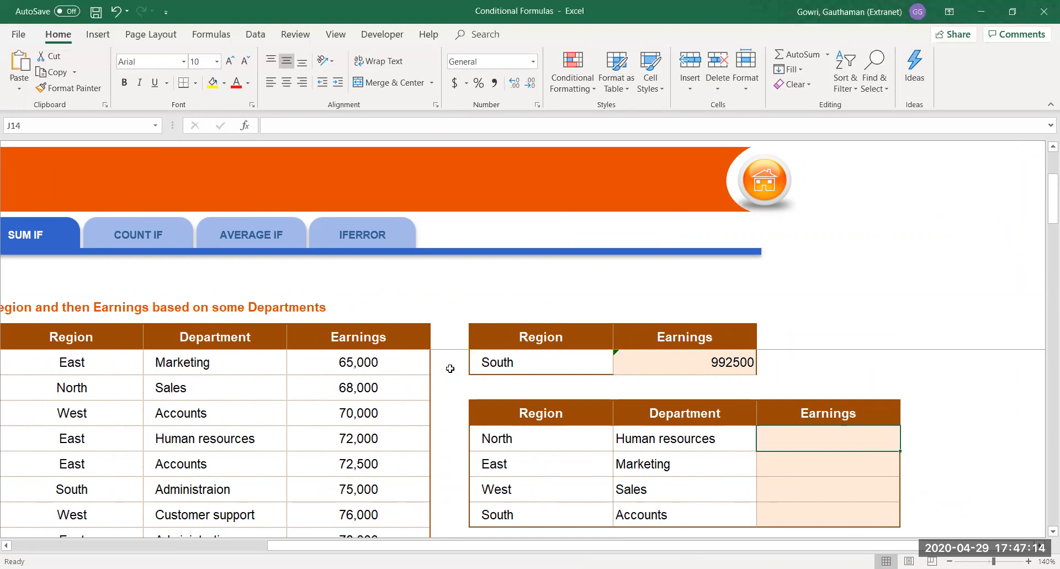
{"action": "type", "text": "="}
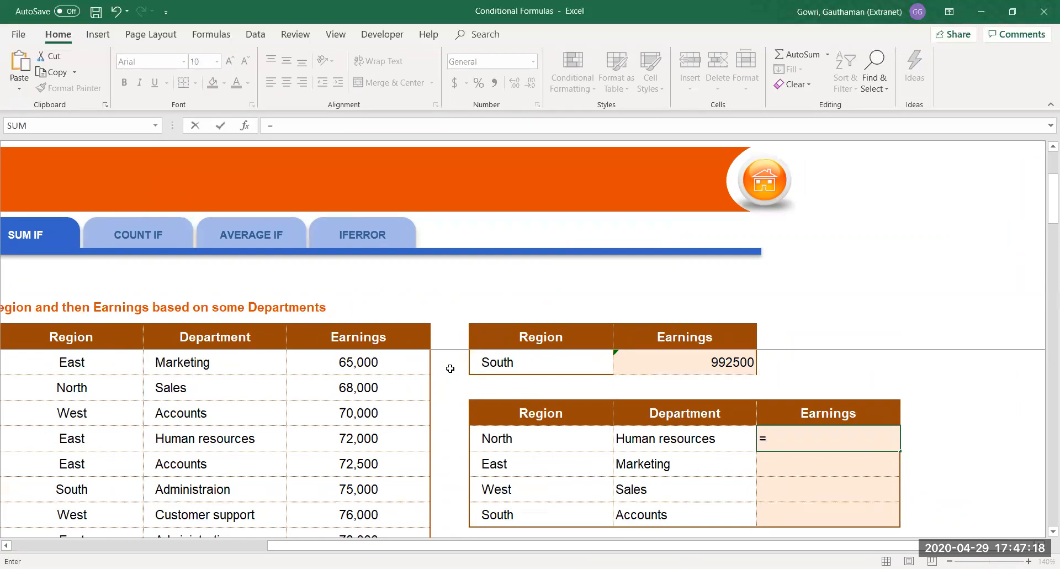
{"action": "type", "text": "sumifs"}
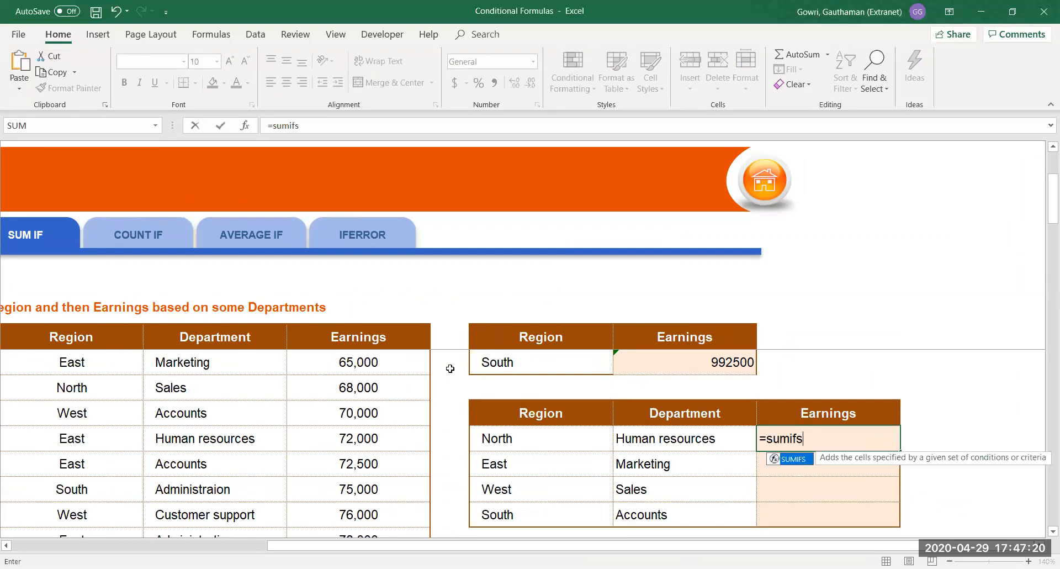
{"action": "key", "text": "Tab"}
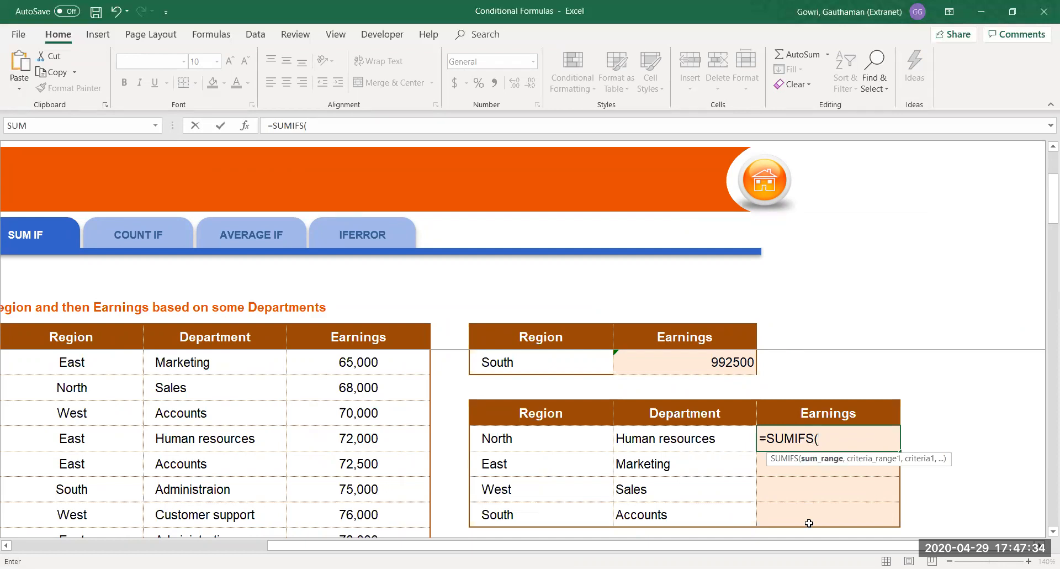
Change the function to SUMIF to compare its argument order, and restore SUMIFS.
{"action": "key", "text": "BackSpace"}
{"action": "key", "text": "BackSpace"}
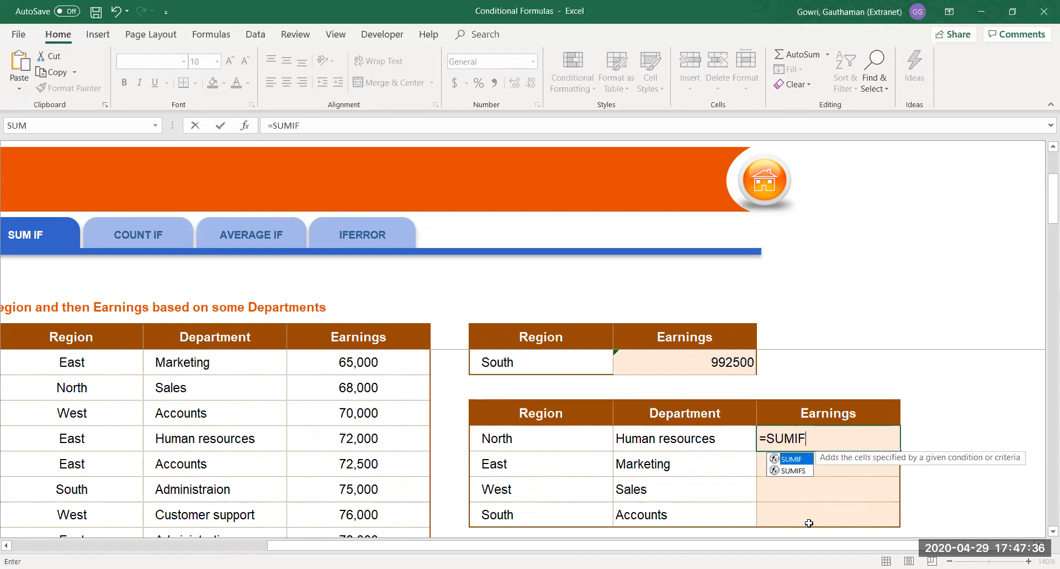
{"action": "type", "text": "("}
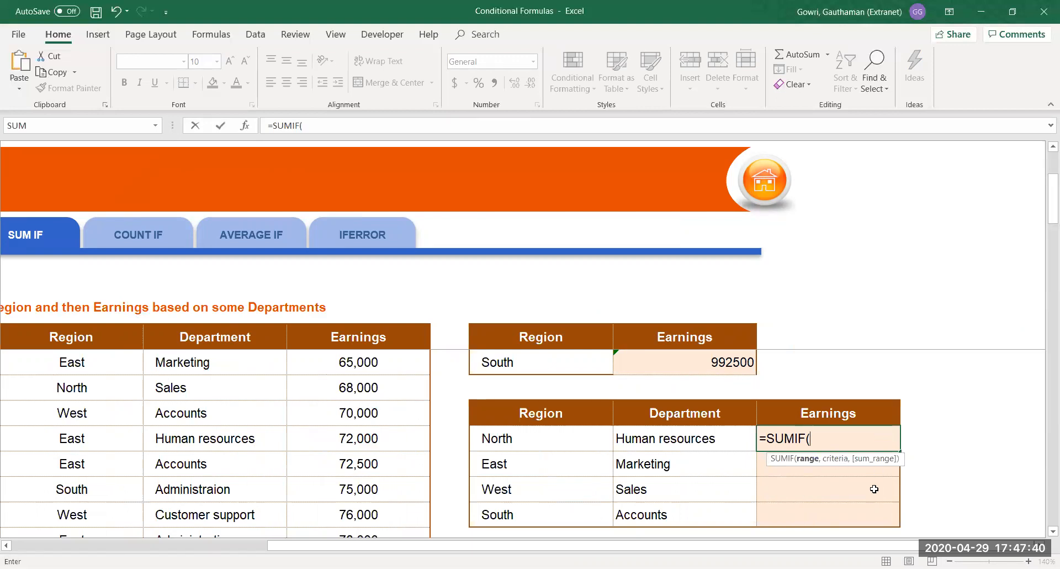
{"action": "key", "text": "BackSpace"}
{"action": "type", "text": "S"}
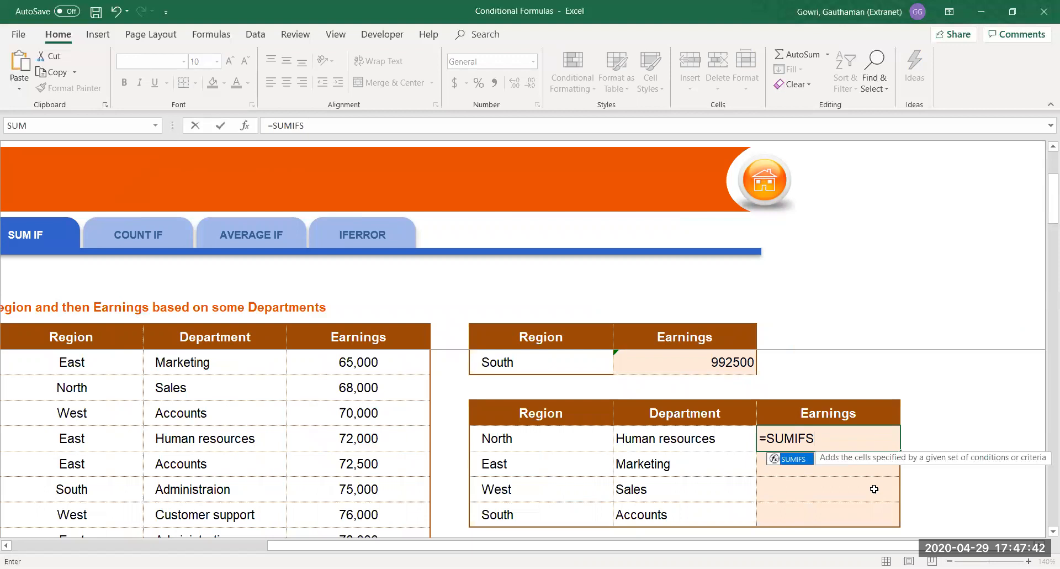
{"action": "type", "text": "("}
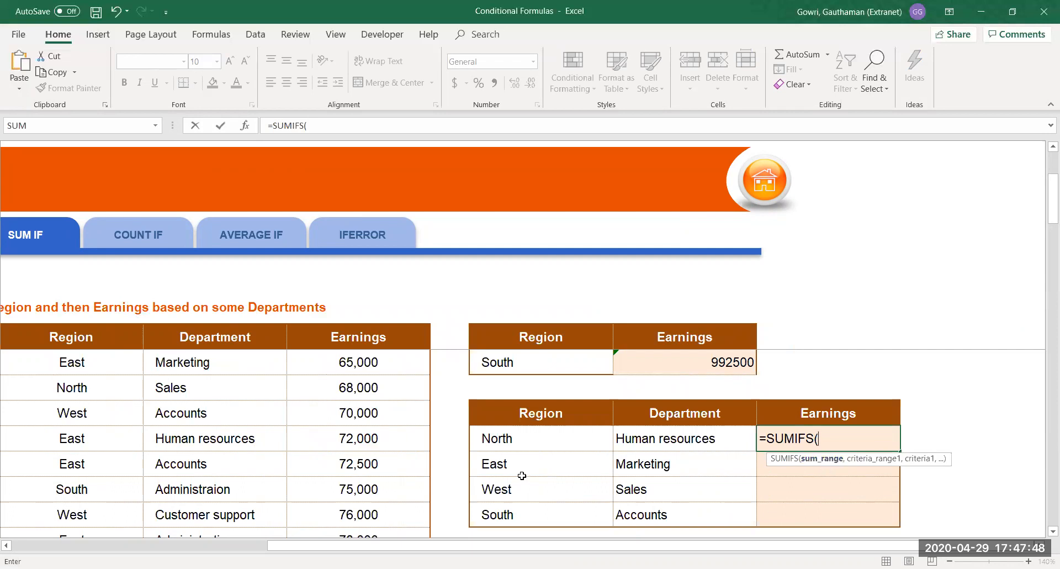
Give the SUMIFS formula the Earnings column as absolute sum range $F$7:$F$47.
{"action": "left_click", "coordinate": [374, 337]}
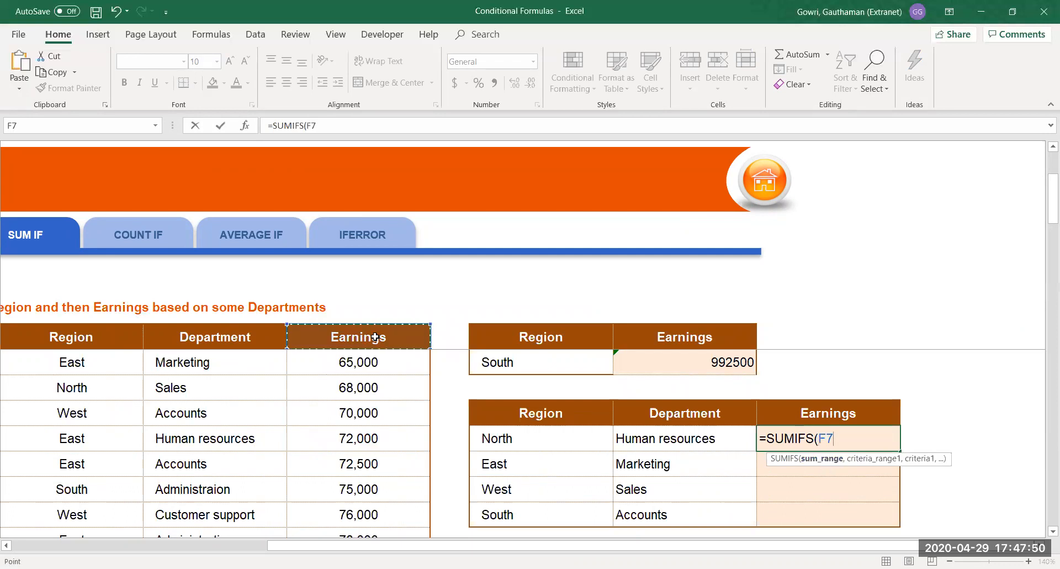
{"action": "key", "text": "ctrl+shift+Down"}
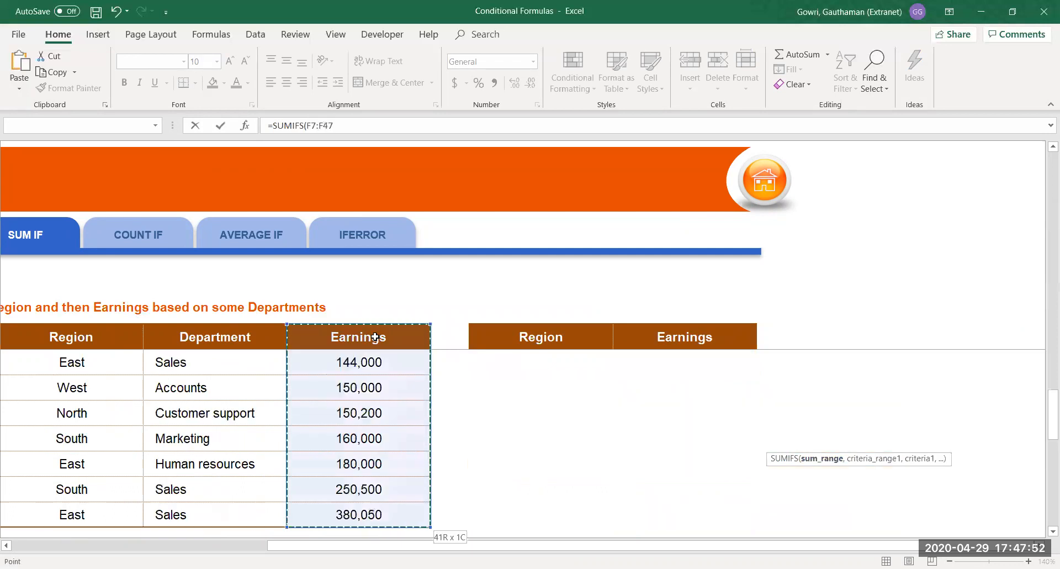
{"action": "key", "text": "F4"}
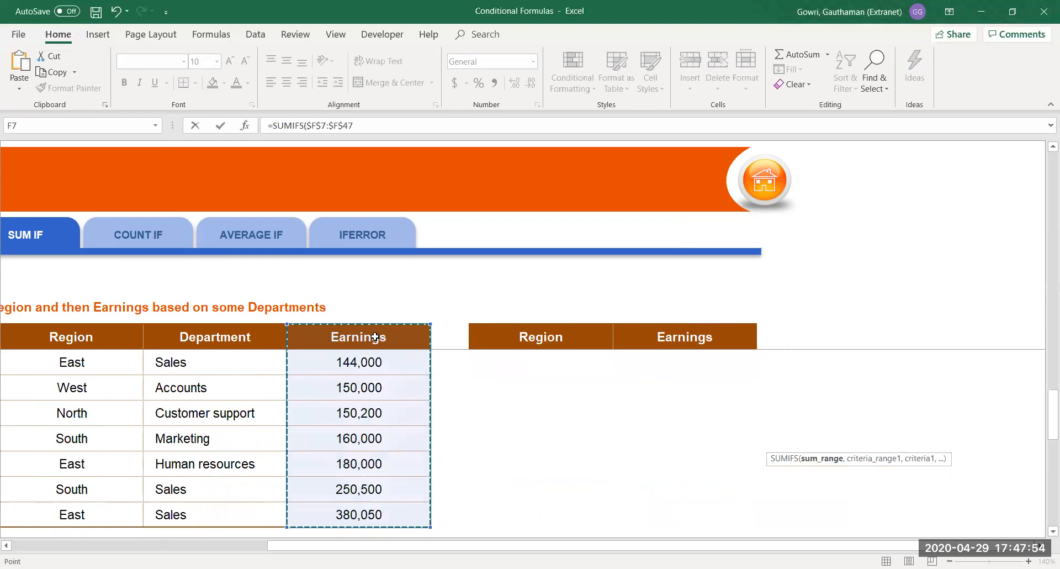
{"action": "type", "text": ","}
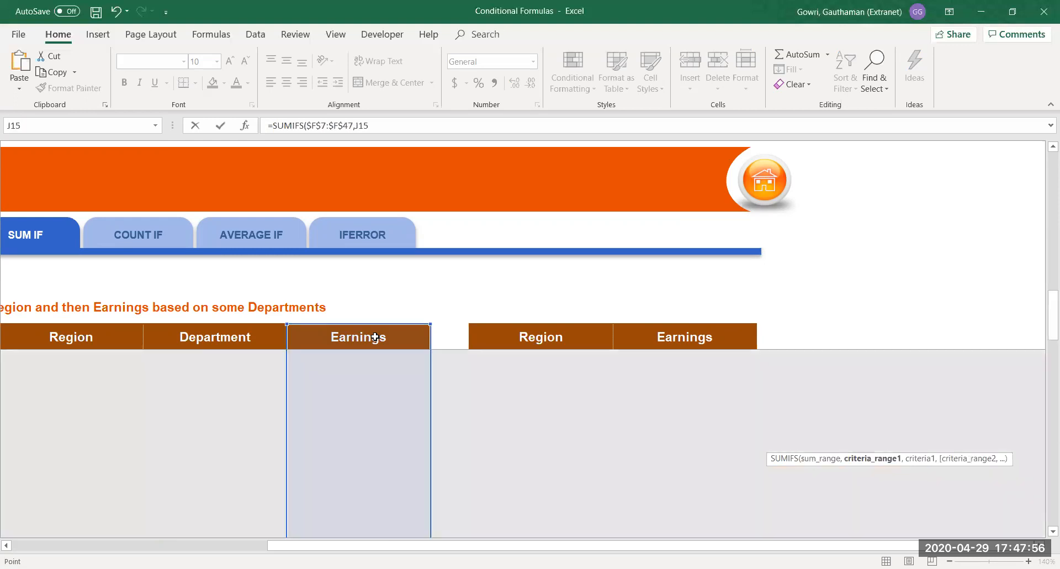
{"action": "key", "text": "Left"}
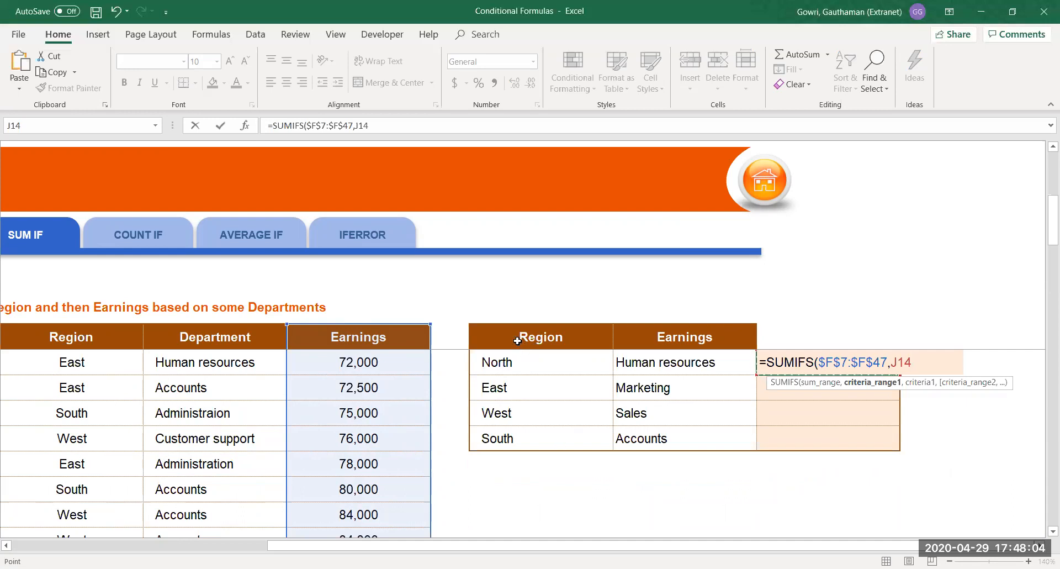
Add the Region column $D$7:$D$47 as the first absolute criteria range, with the North cell H14 as its criteria.
{"action": "left_click", "coordinate": [107, 334]}
{"action": "key", "text": "ctrl+shift+Down"}
{"action": "key", "text": "F4"}
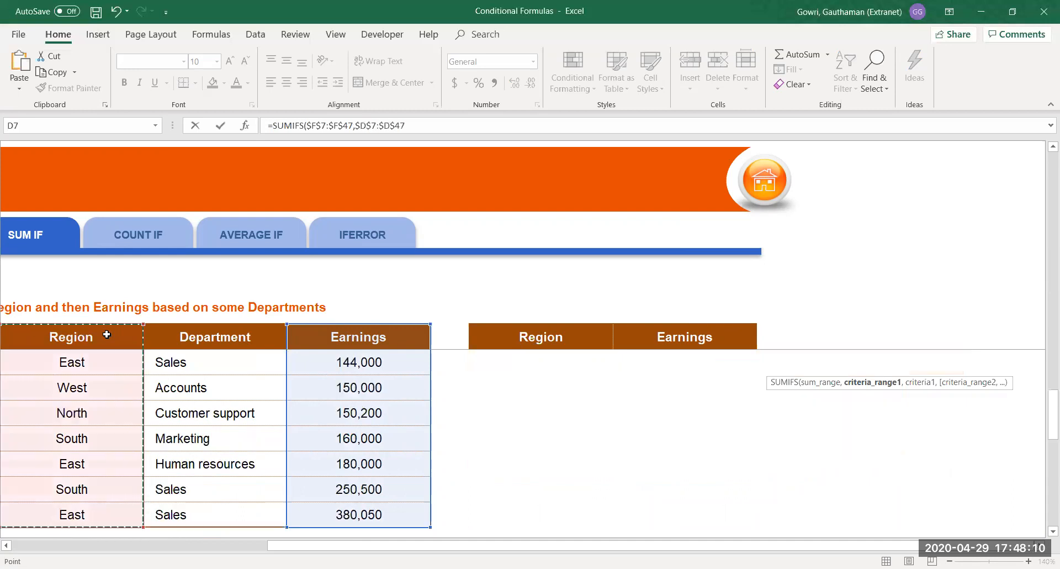
{"action": "type", "text": ","}
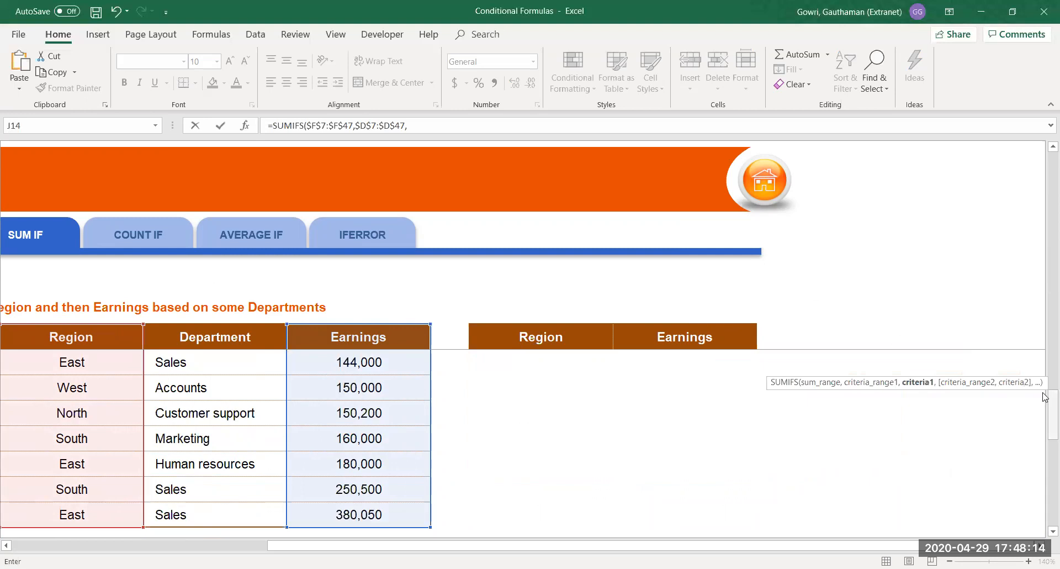
{"action": "left_click_drag", "start_coordinate": [1045, 409], "coordinate": [1046, 171]}
{"action": "left_click", "coordinate": [542, 514]}
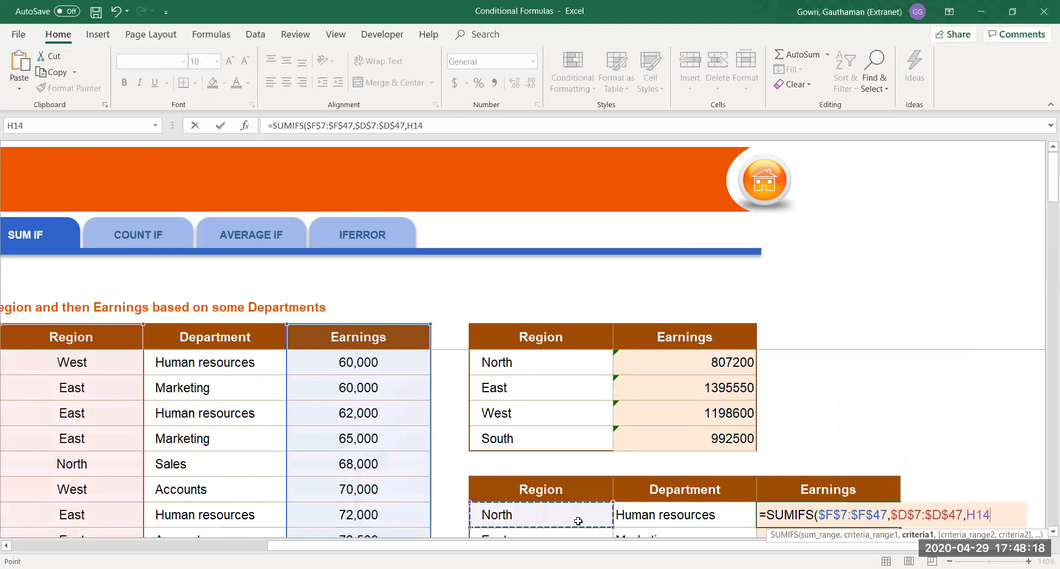
{"action": "scroll", "coordinate": [1043, 532], "scroll_direction": "down", "scroll_amount": 2}
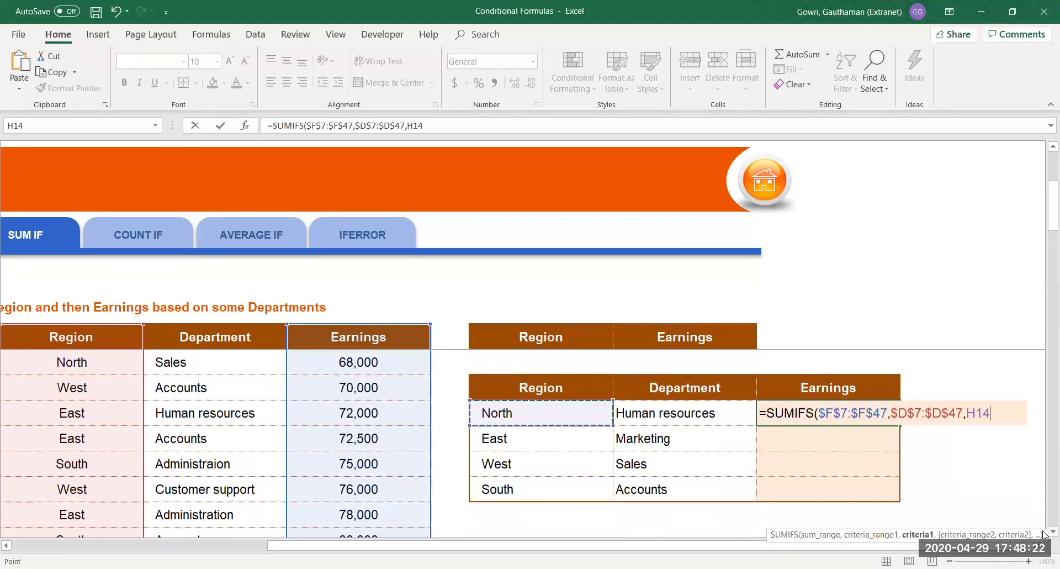
Complete the SUMIFS formula with the Department column $E$7:$E$47 as second absolute criteria range and the Human resources cell I14 as its criteria.
{"action": "type", "text": ","}
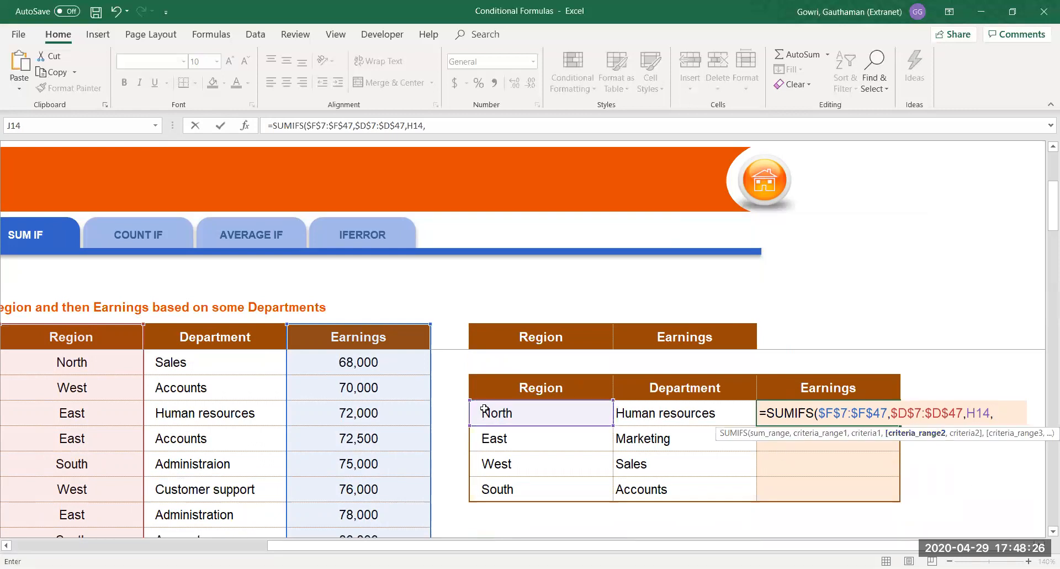
{"action": "left_click", "coordinate": [224, 336]}
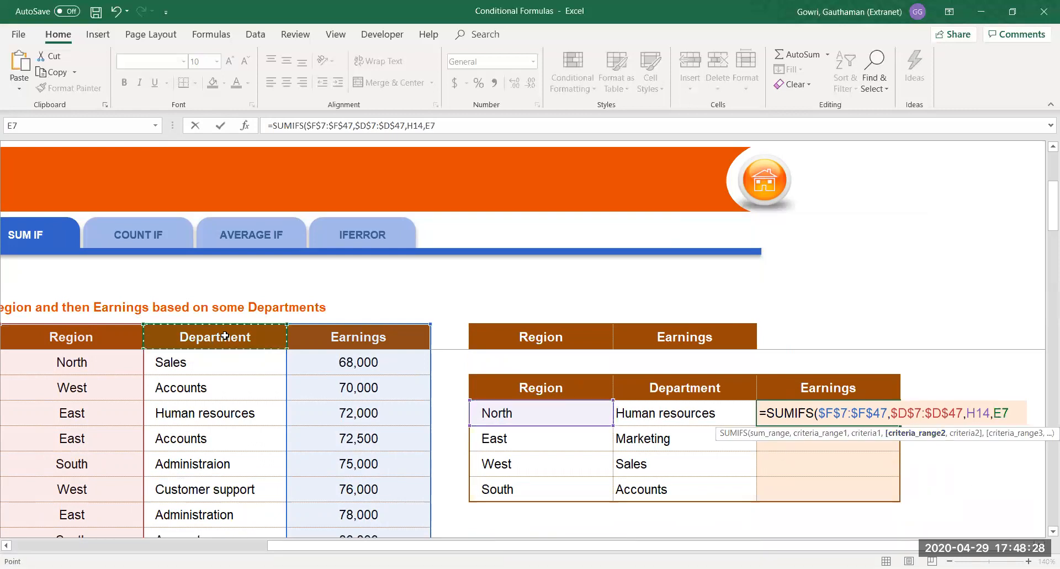
{"action": "key", "text": "ctrl+shift+Down"}
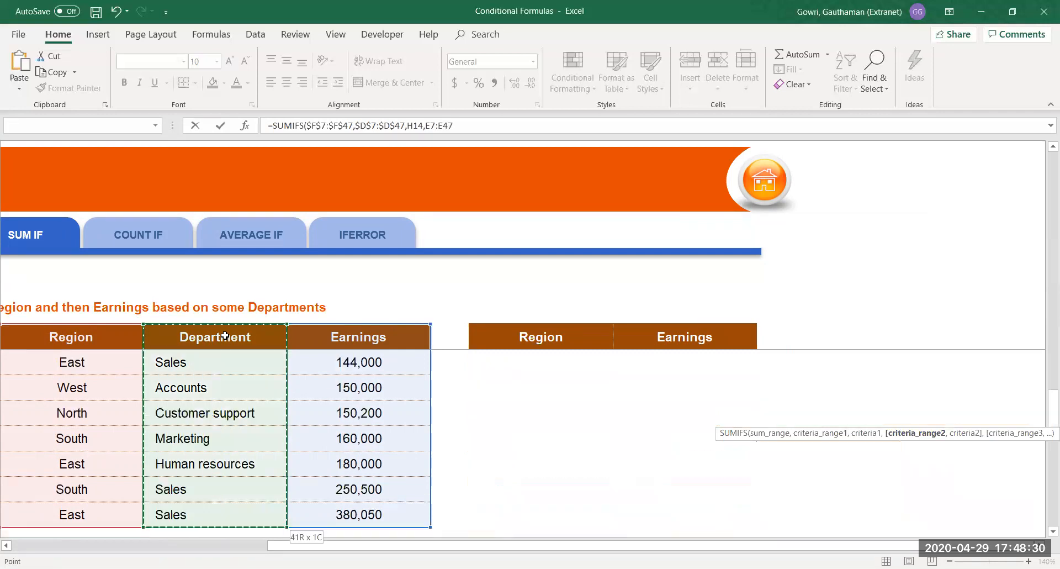
{"action": "key", "text": "F4"}
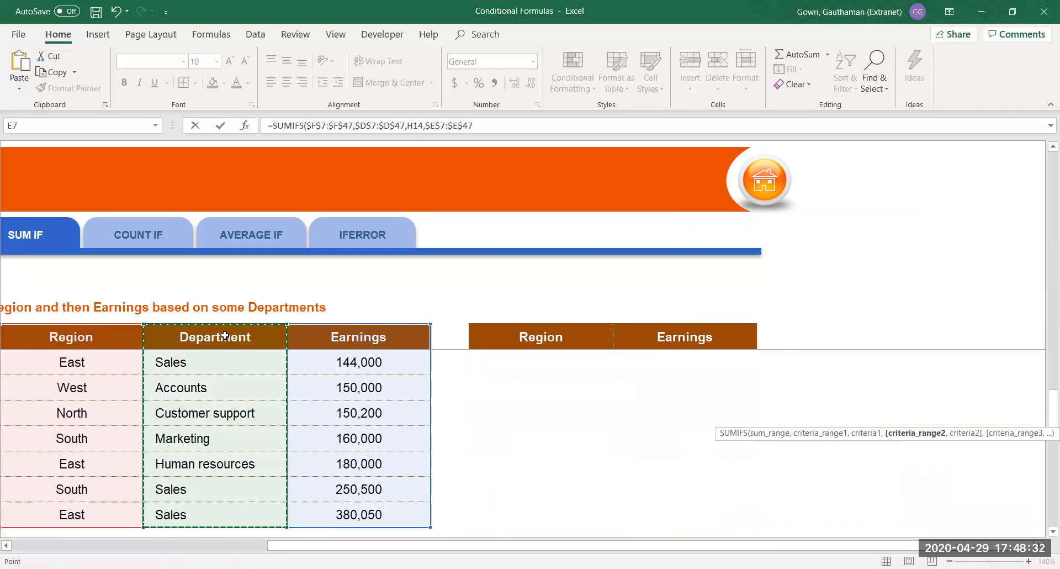
{"action": "type", "text": ","}
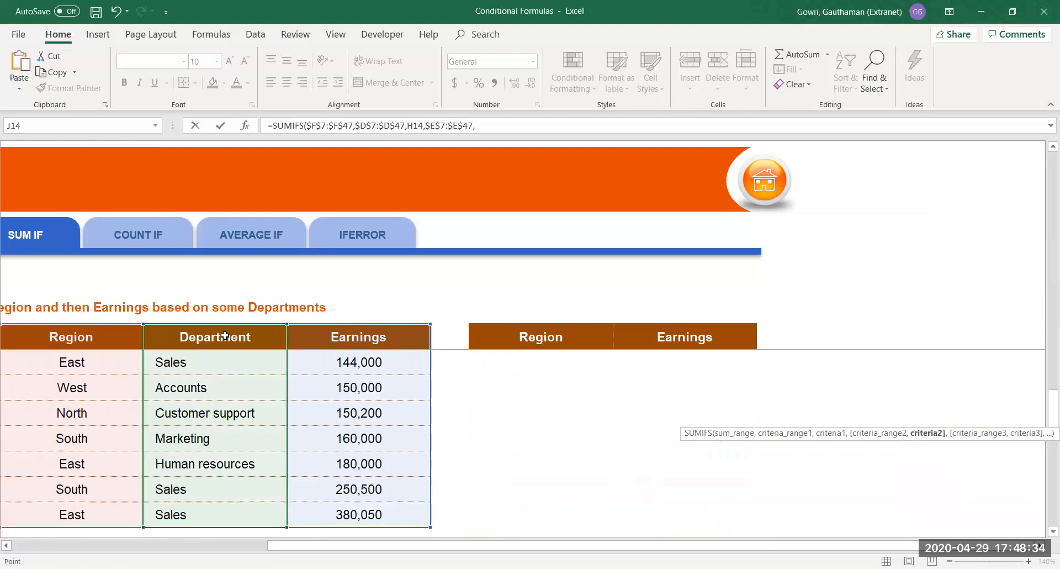
{"action": "key", "text": "Left"}
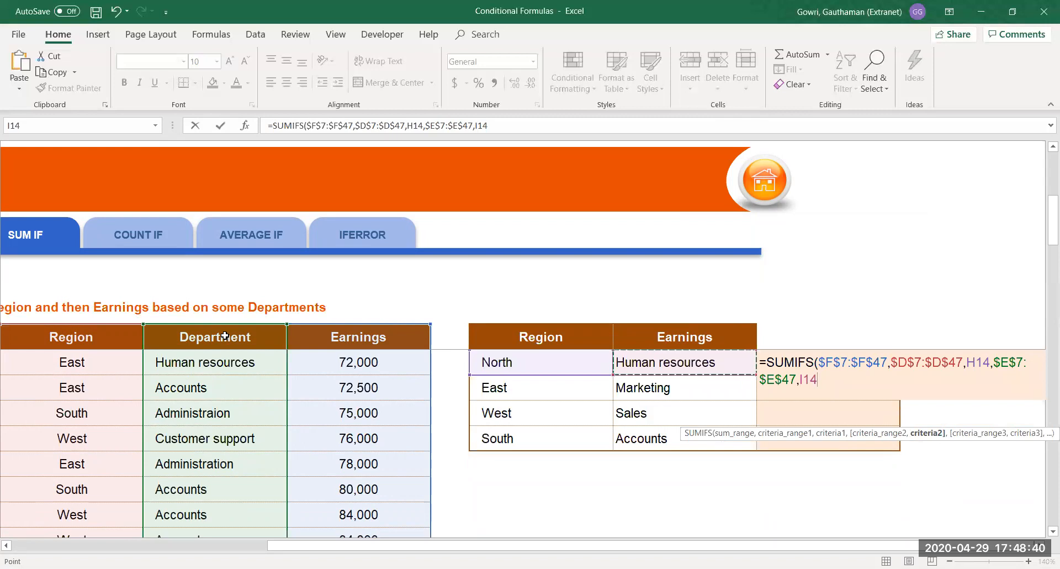
{"action": "type", "text": ")"}
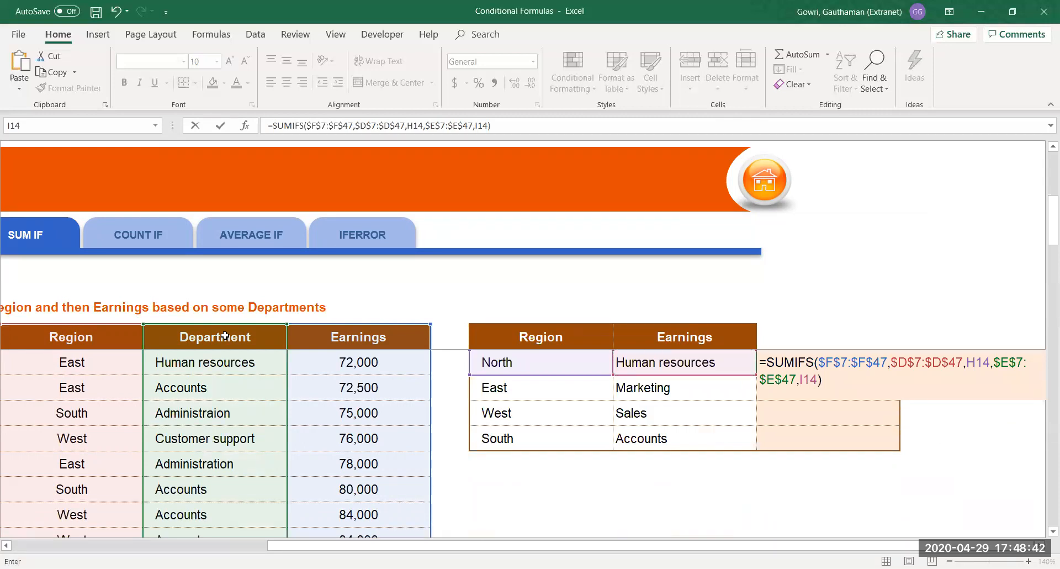
{"action": "key", "text": "Return"}
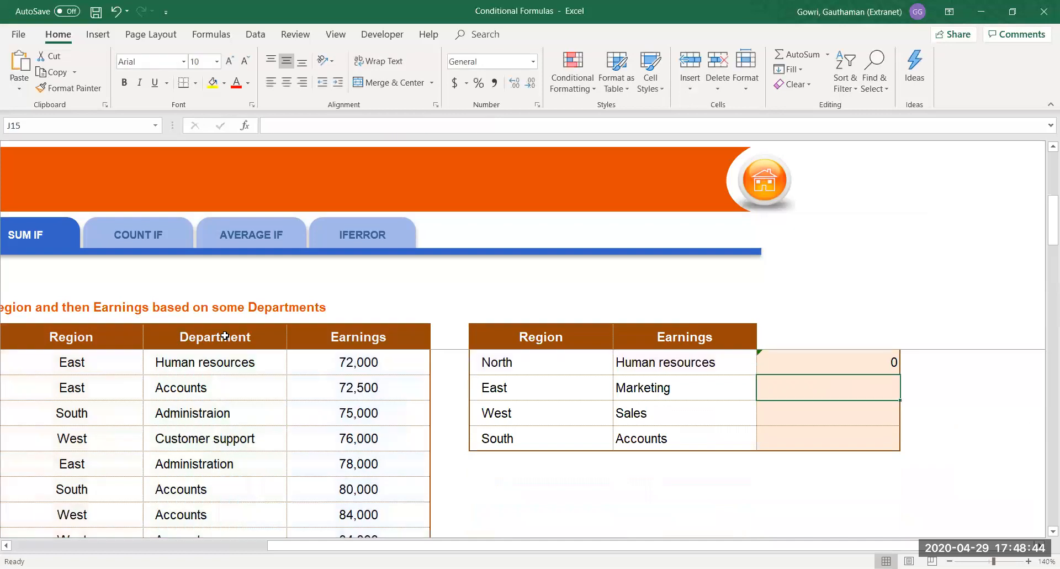
Fill the SUMIFS formula from J14 down through J17 for the East, West and South rows.
{"action": "key", "text": "Up"}
{"action": "key", "text": "shift+Down"}
{"action": "key", "text": "shift+Down"}
{"action": "key", "text": "shift+Down"}
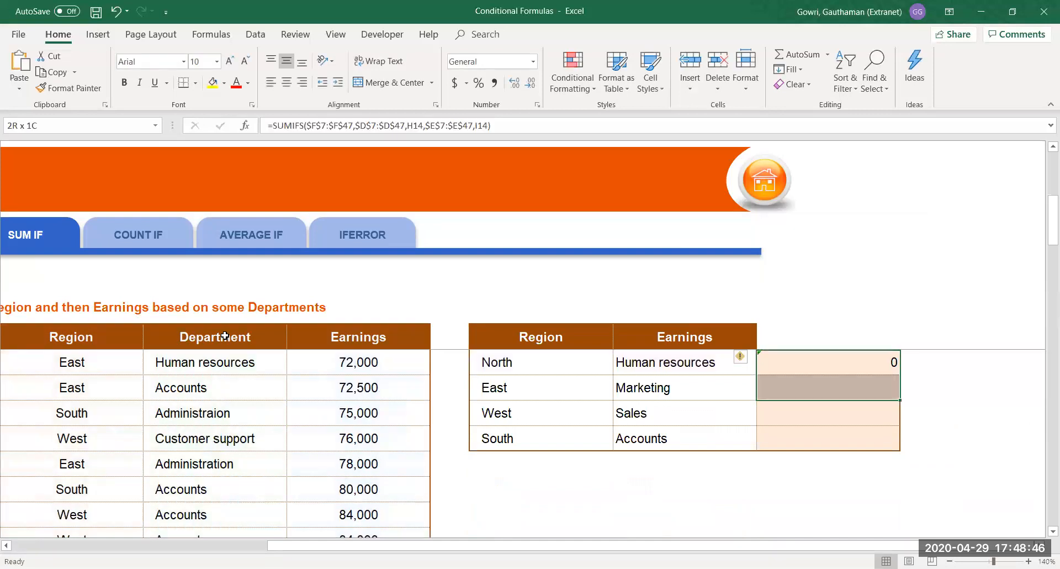
{"action": "key", "text": "ctrl+d"}
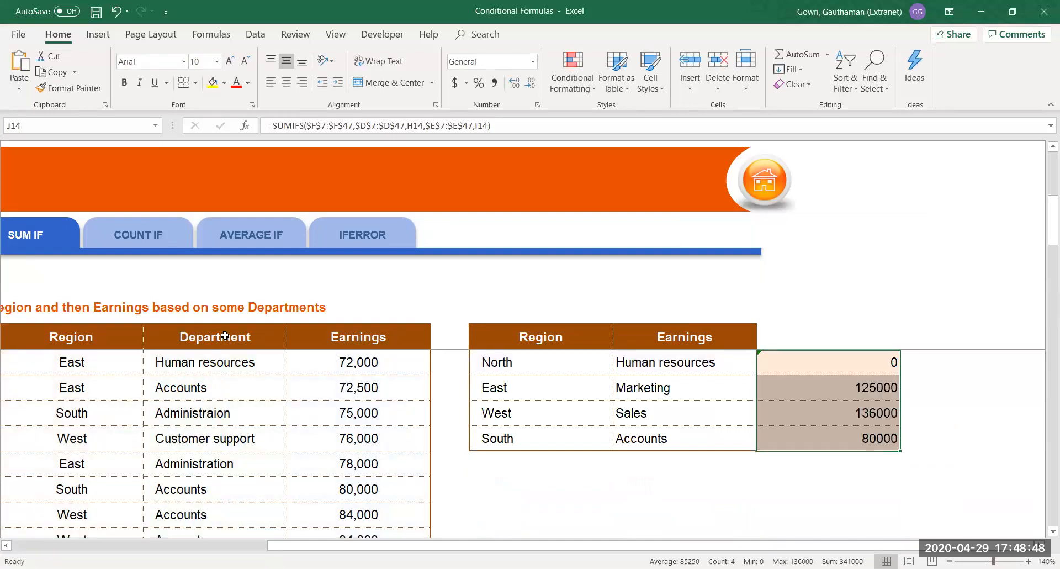
Check the North and Human resources criteria and their SUMIFS formula against the Region and Department columns of the employee table.
{"action": "key", "text": "Left"}
{"action": "key", "text": "Left"}
{"action": "key", "text": "Left"}
{"action": "key", "text": "Left"}
{"action": "key", "text": "Left"}
{"action": "key", "text": "Left"}
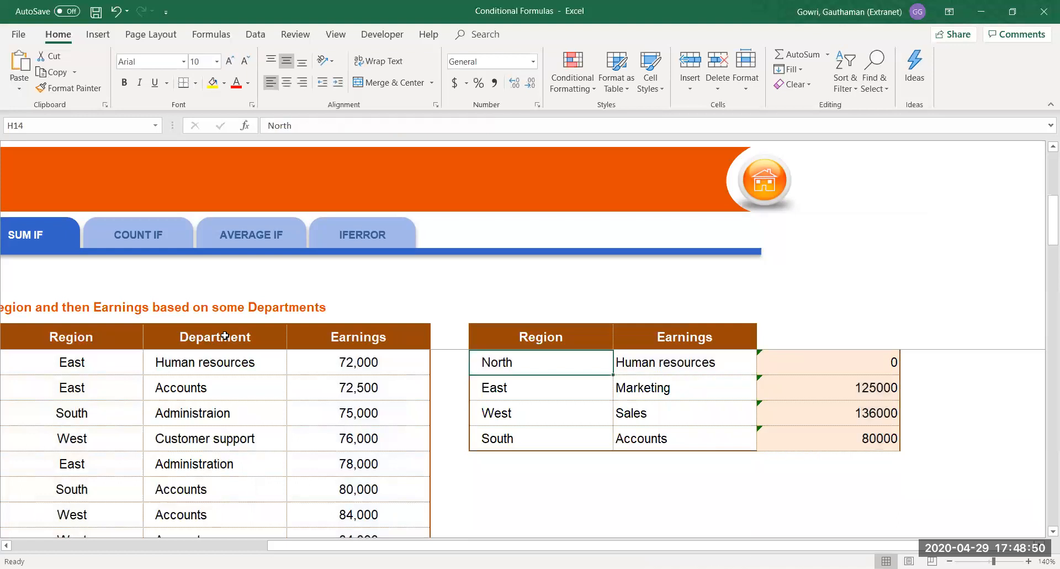
{"action": "key", "text": "Right"}
{"action": "key", "text": "Right"}
{"action": "key", "text": "Right"}
{"action": "key", "text": "Right"}
{"action": "key", "text": "Right"}
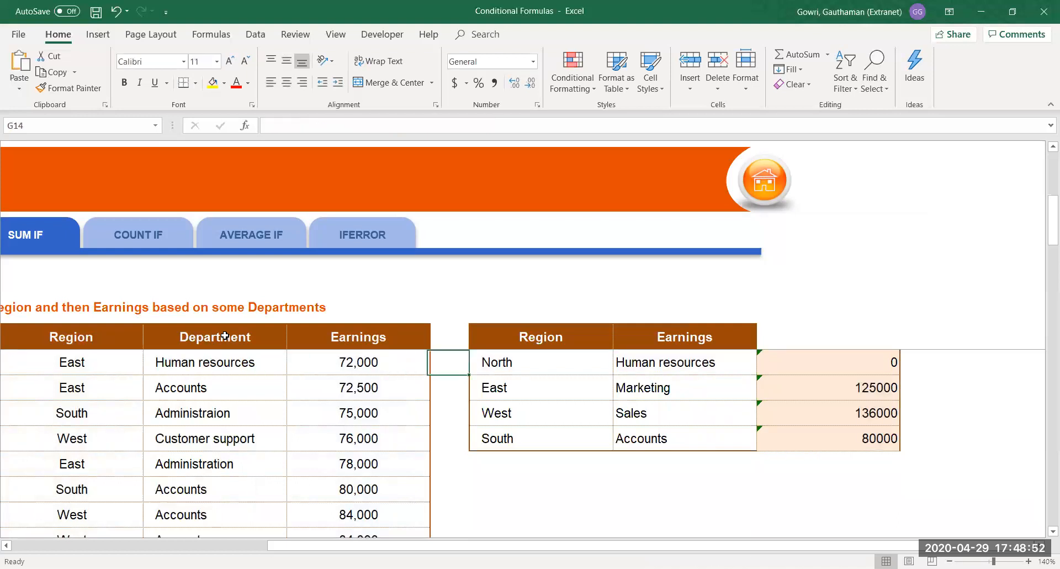
{"action": "key", "text": "Right"}
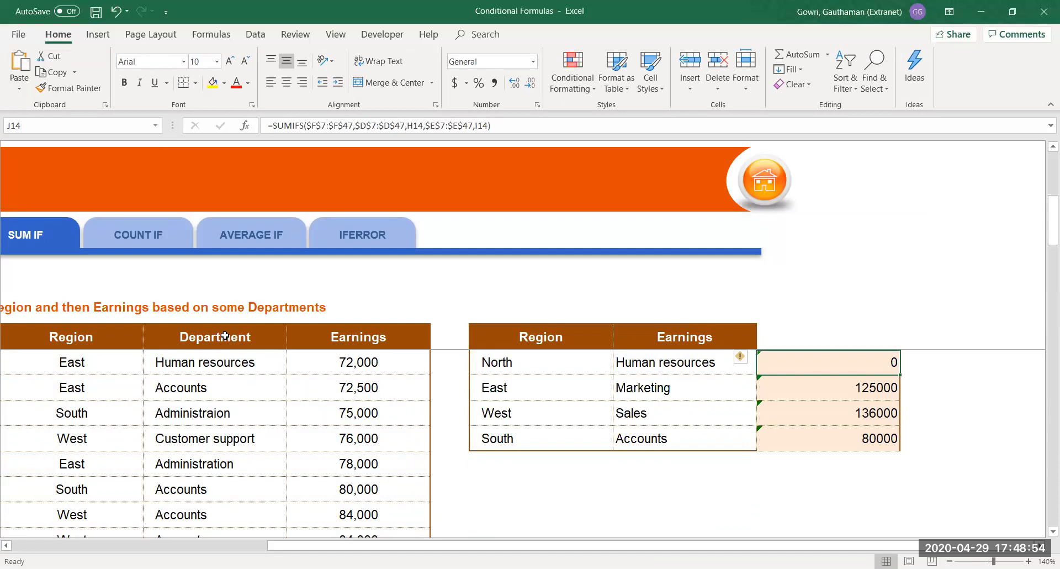
{"action": "key", "text": "shift+Left"}
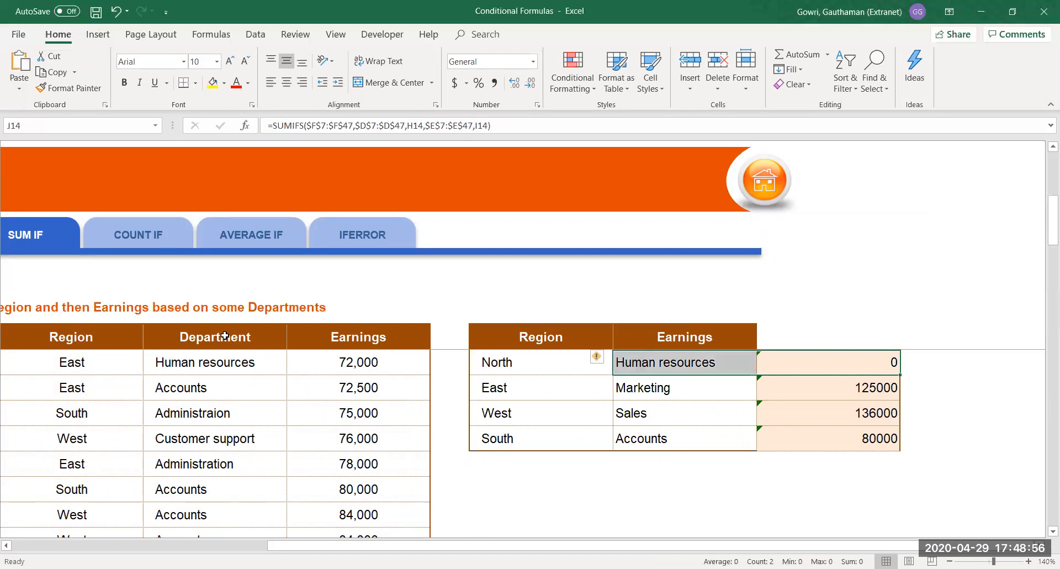
{"action": "key", "text": "Down"}
{"action": "key", "text": "Left"}
{"action": "key", "text": "Up"}
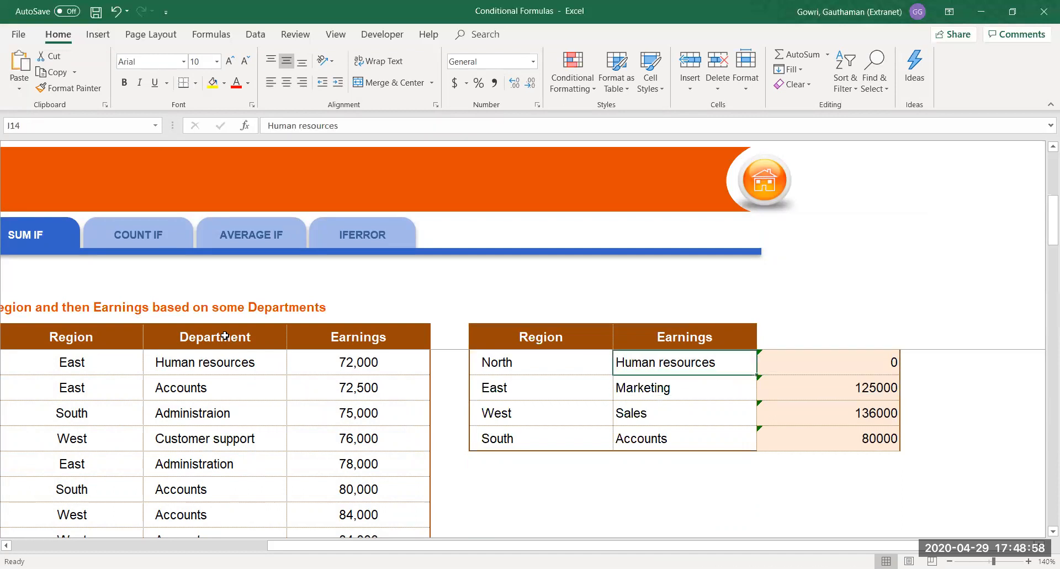
{"action": "key", "text": "Left"}
{"action": "key", "text": "Left"}
{"action": "key", "text": "Left"}
{"action": "key", "text": "Left"}
{"action": "key", "text": "Left"}
{"action": "key", "text": "Down"}
{"action": "key", "text": "Down"}
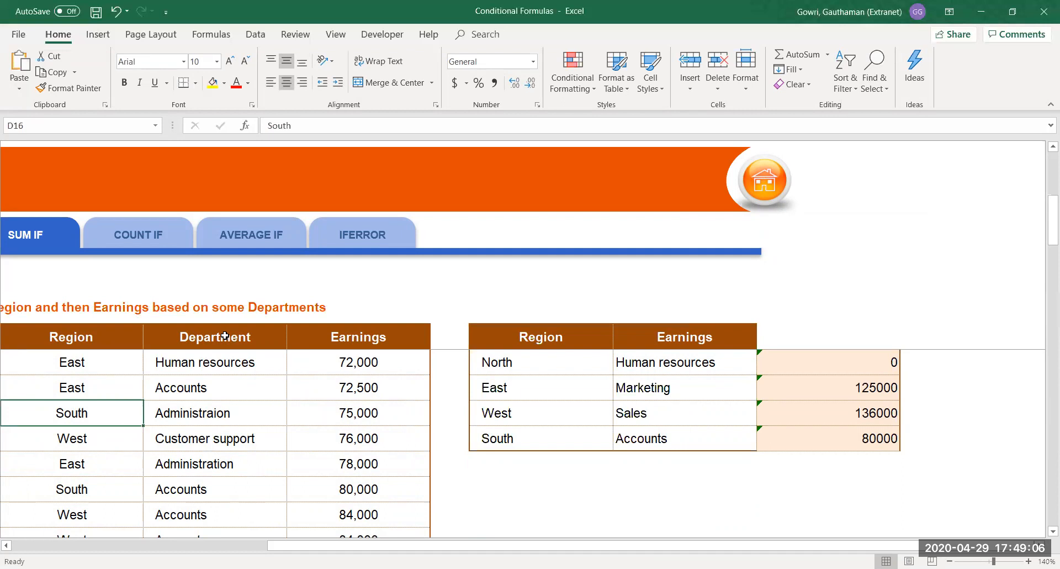
Change the North row's department in I14 to Administration and return to its earnings cell.
{"action": "key", "text": "Right"}
{"action": "key", "text": "Right"}
{"action": "key", "text": "Right"}
{"action": "key", "text": "Right"}
{"action": "key", "text": "Right"}
{"action": "key", "text": "Up"}
{"action": "key", "text": "Up"}
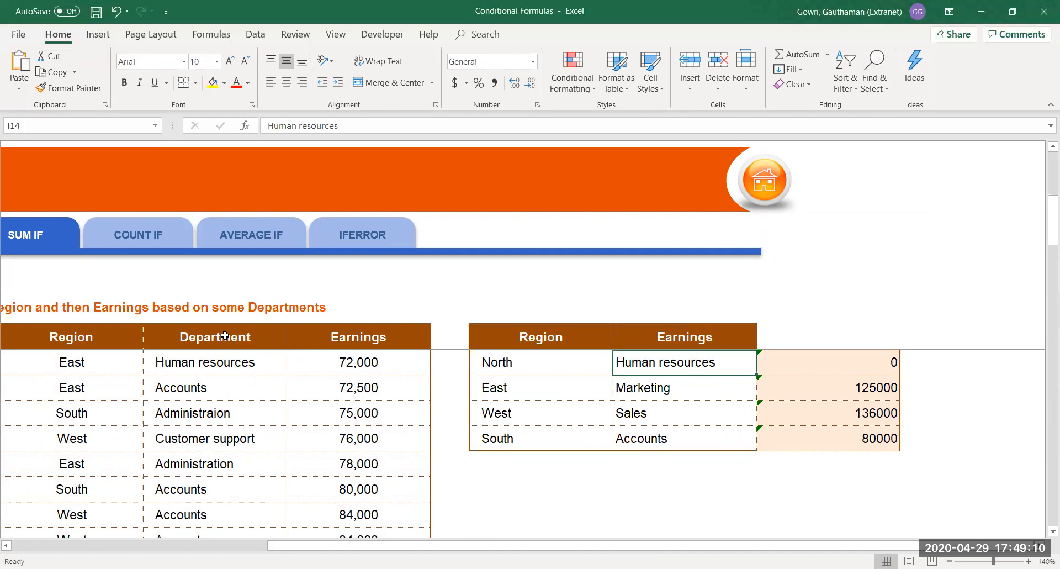
{"action": "type", "text": "Admi"}
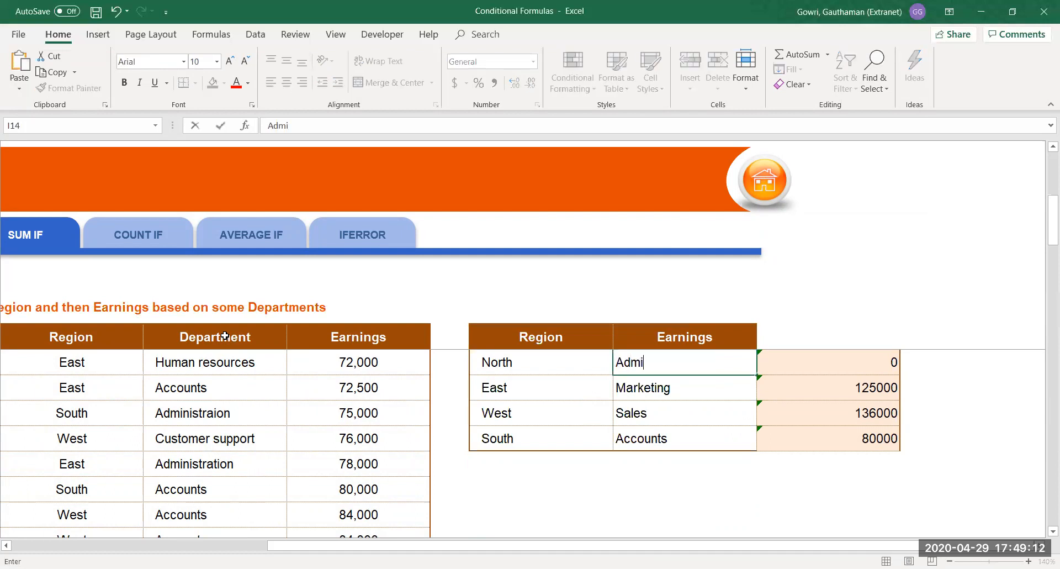
{"action": "type", "text": "nistration"}
{"action": "key", "text": "Return"}
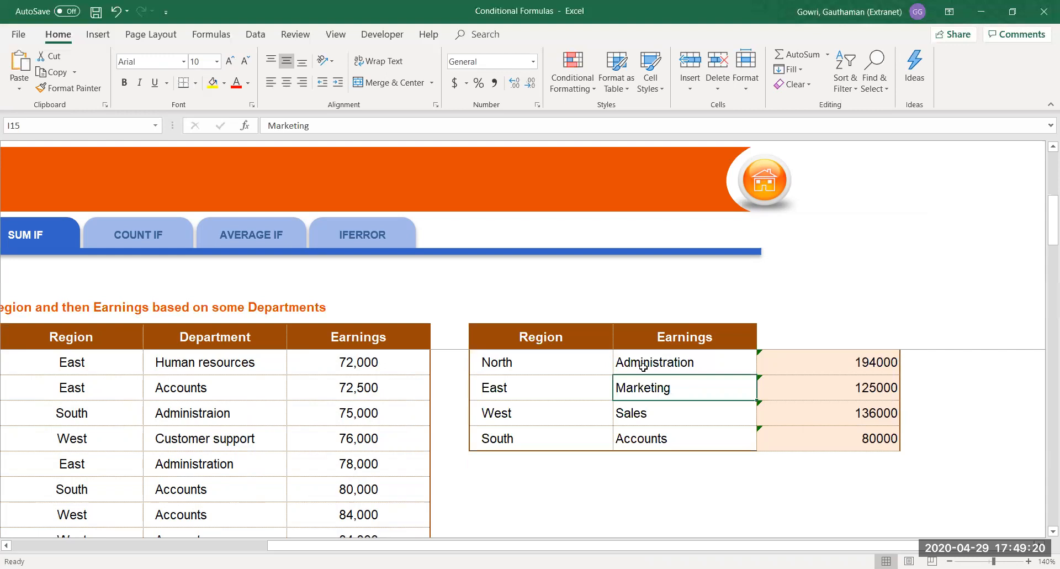
{"action": "key", "text": "ctrl+z"}
{"action": "key", "text": "ctrl+z"}
{"action": "key", "text": "ctrl+z"}
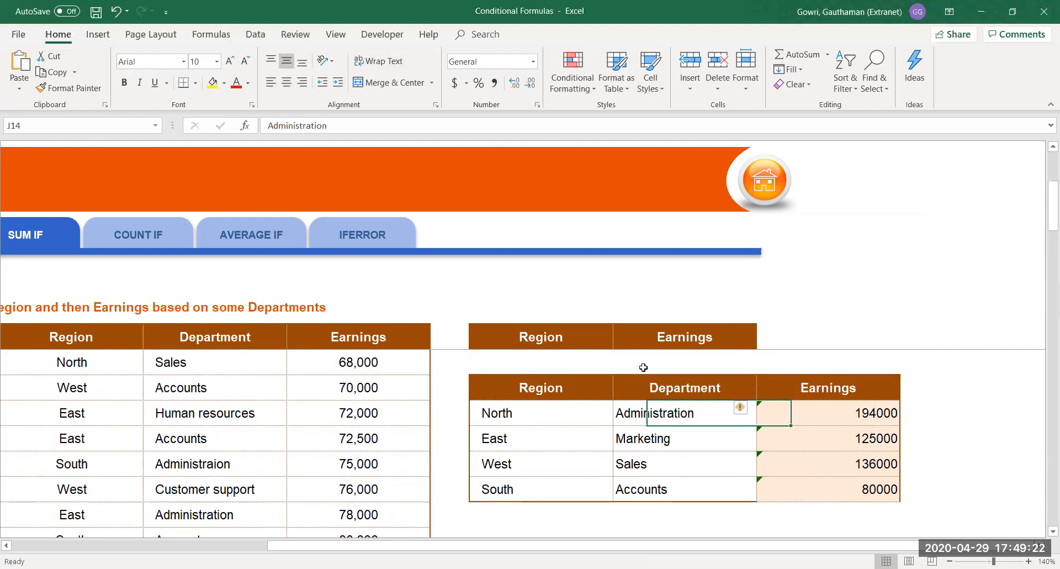
{"action": "key", "text": "Right"}
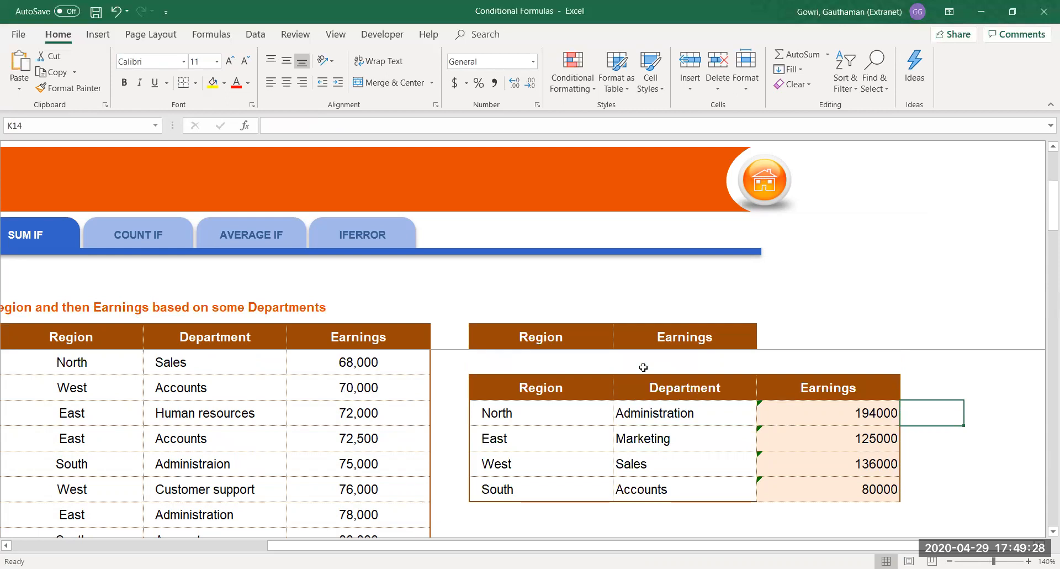
Open the COUNT IF sheet and go to its second table, which needs employee counts by region and department.
{"action": "left_click", "coordinate": [142, 240]}
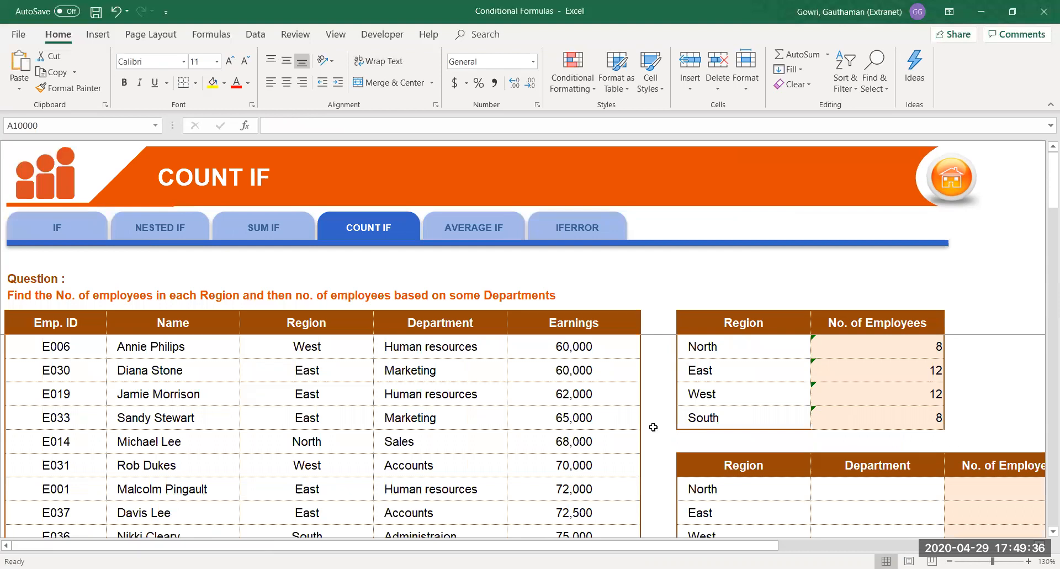
{"action": "left_click", "coordinate": [1028, 561]}
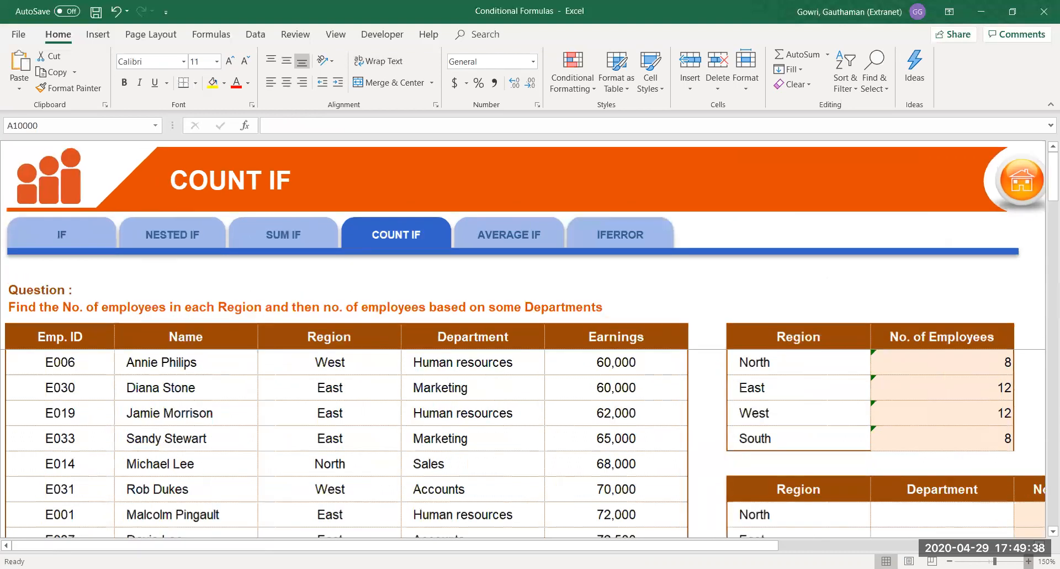
{"action": "left_click", "coordinate": [1029, 560]}
{"action": "left_click", "coordinate": [856, 448]}
{"action": "key", "text": "Down"}
{"action": "key", "text": "Down"}
{"action": "key", "text": "Down"}
{"action": "key", "text": "Down"}
{"action": "key", "text": "Right"}
{"action": "key", "text": "Right"}
{"action": "key", "text": "Right"}
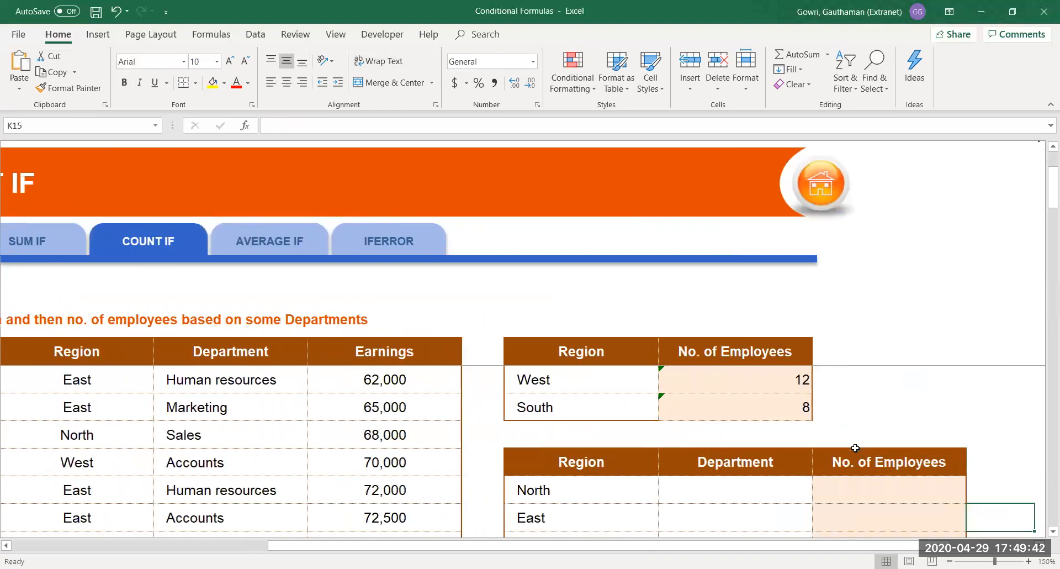
{"action": "key", "text": "Left"}
{"action": "key", "text": "Left"}
{"action": "key", "text": "Up"}
{"action": "key", "text": "Left"}
{"action": "key", "text": "Down"}
{"action": "key", "text": "Down"}
{"action": "key", "text": "Down"}
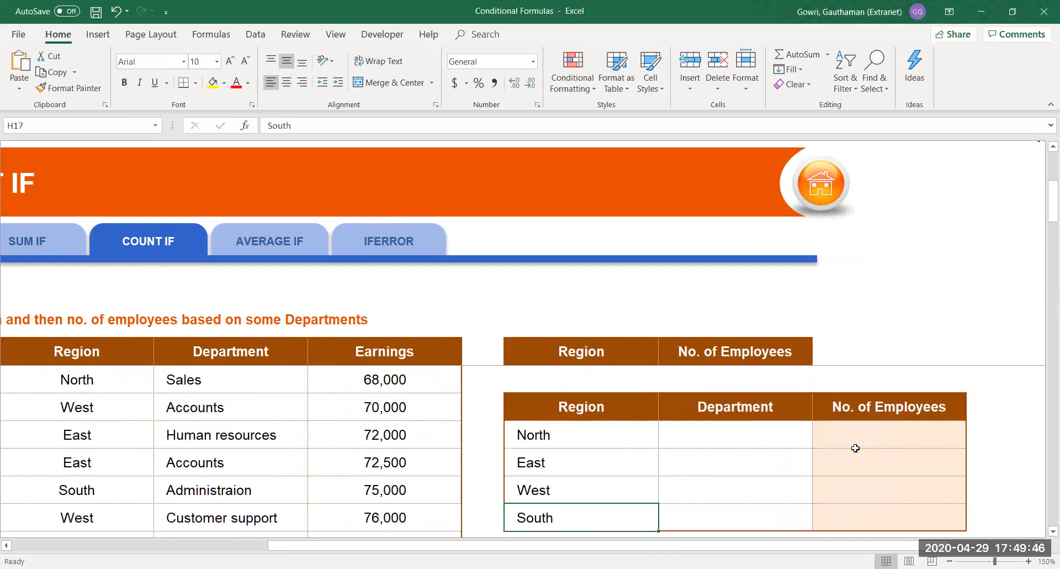
Copy the departments Sales, Accounts, Human resources and Accounts from E12:E15 into the second table's Department column, starting at I14.
{"action": "left_click_drag", "start_coordinate": [213, 381], "coordinate": [204, 453]}
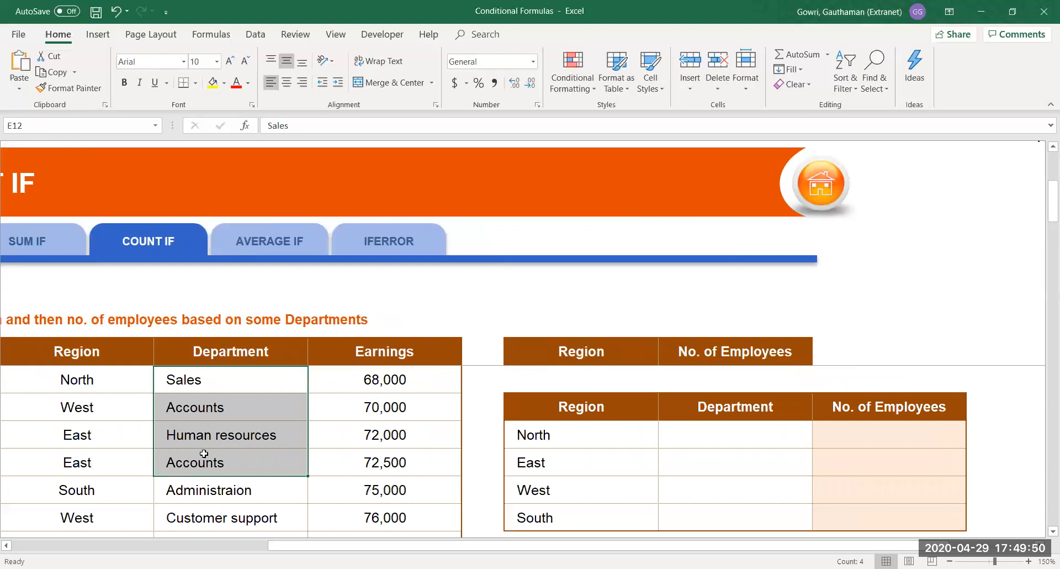
{"action": "key", "text": "ctrl+c"}
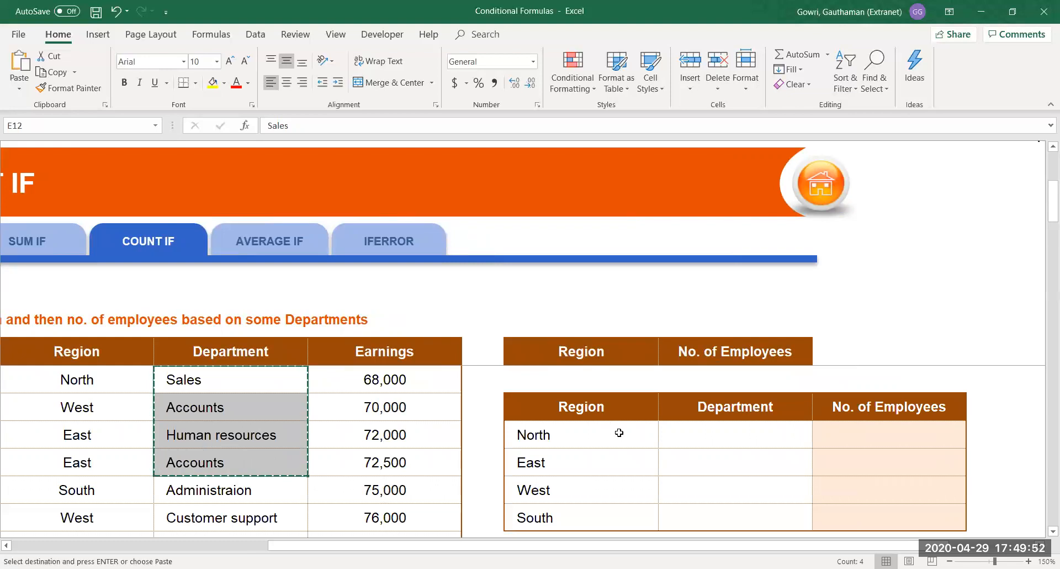
{"action": "left_click", "coordinate": [735, 442]}
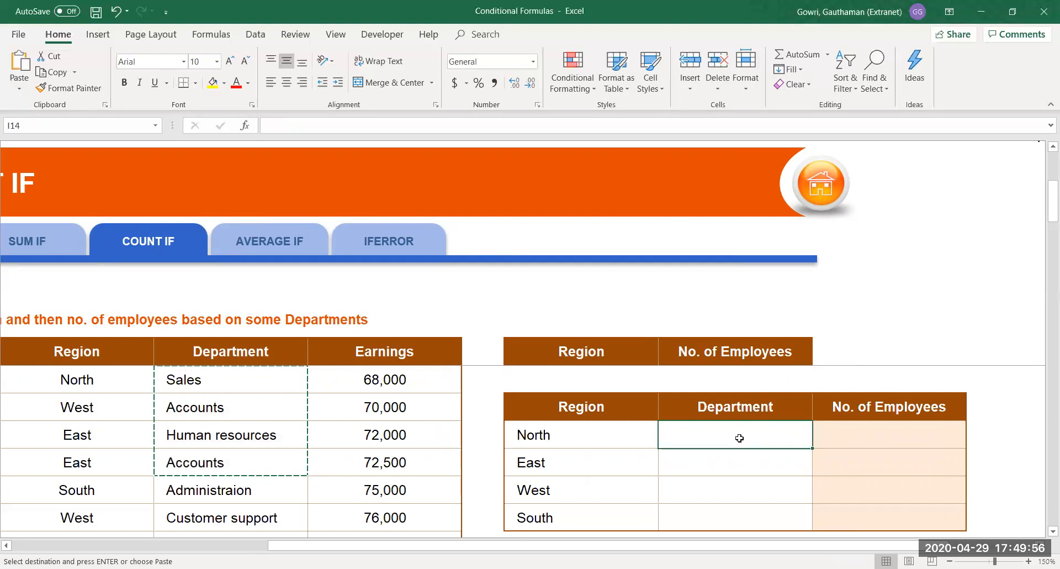
{"action": "key", "text": "ctrl+v"}
Start a formula in J14, the No. of Employees cell for North and Sales.
{"action": "left_click", "coordinate": [875, 437]}
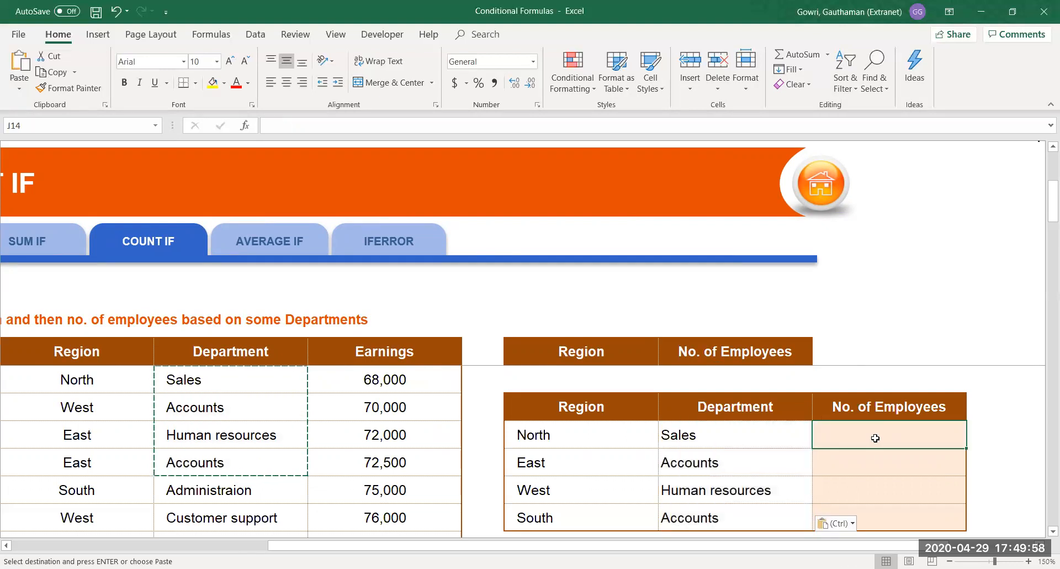
{"action": "type", "text": "="}
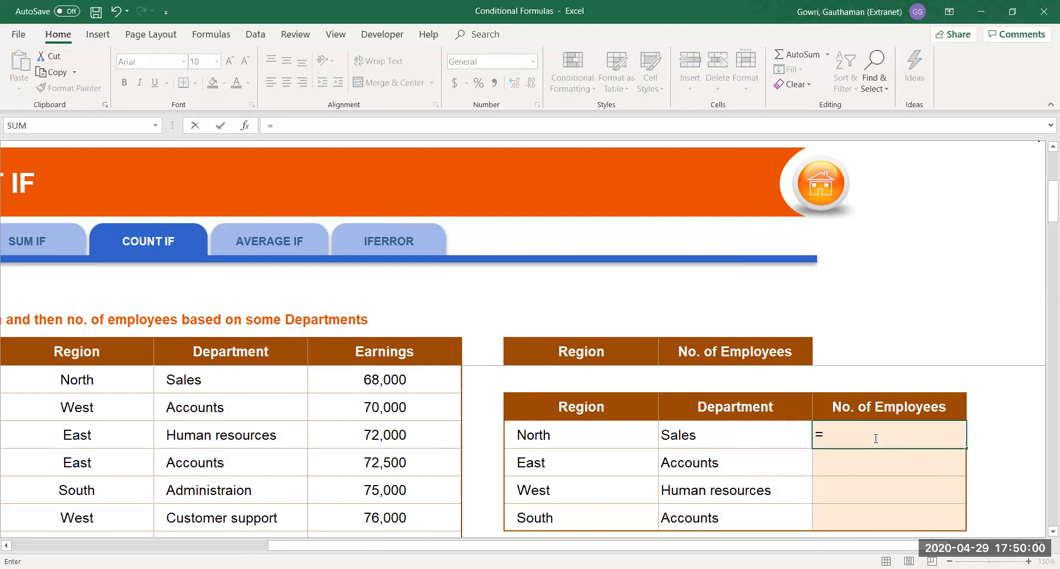
Begin a COUNTIFS formula in the No. of Employees cell for the North region's Sales department.
{"action": "type", "text": "Countifs"}
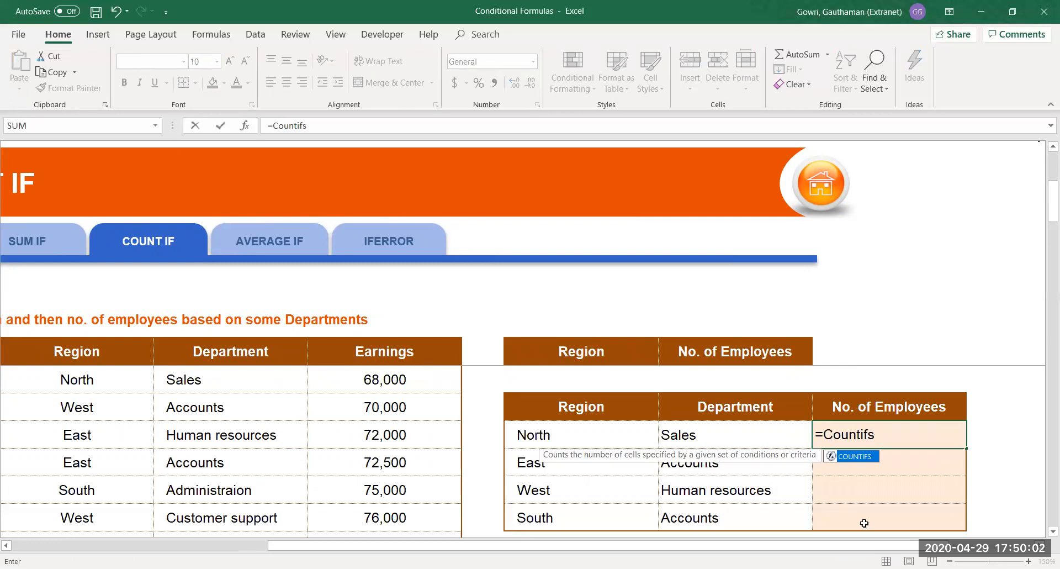
{"action": "key", "text": "Tab"}
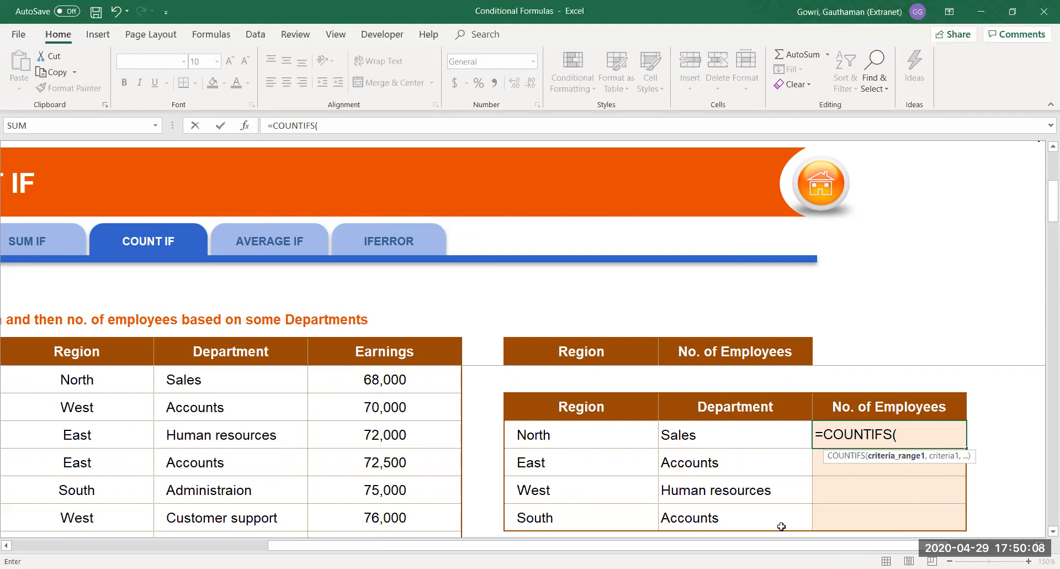
{"action": "key", "text": "BackSpace"}
{"action": "key", "text": "BackSpace"}
{"action": "type", "text": "("}
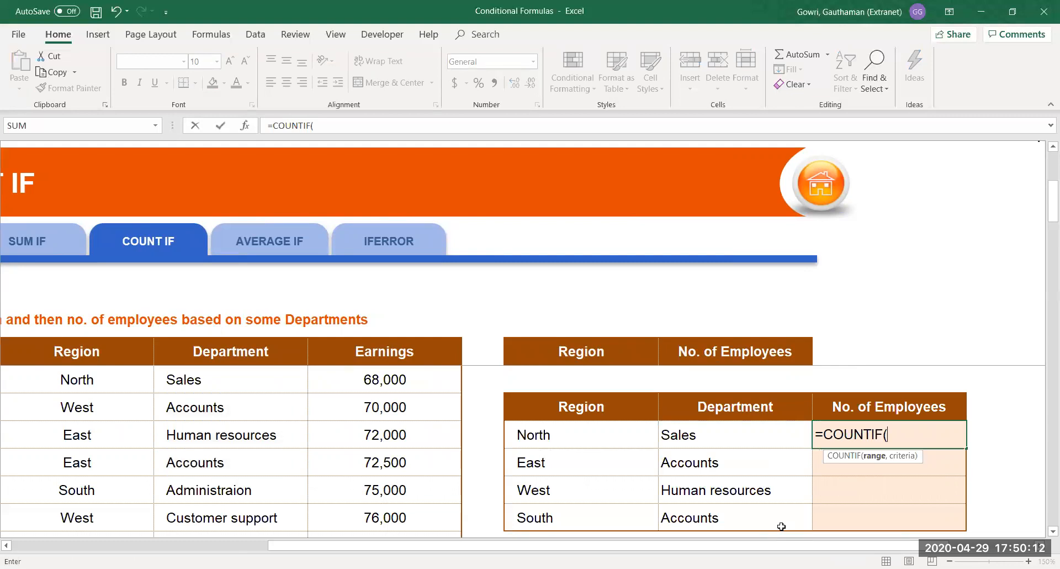
{"action": "key", "text": "BackSpace"}
{"action": "type", "text": "s"}
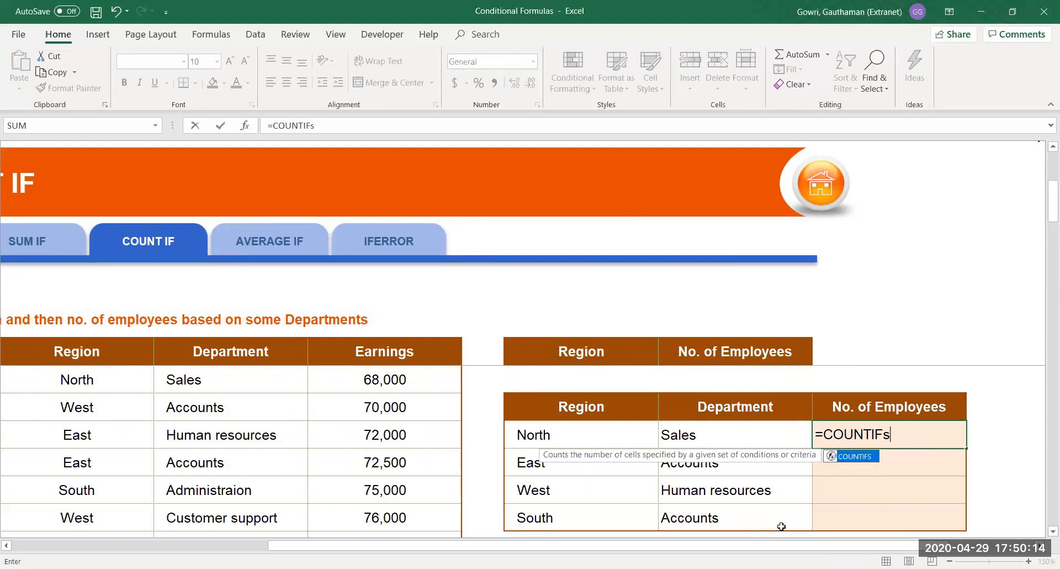
{"action": "type", "text": "("}
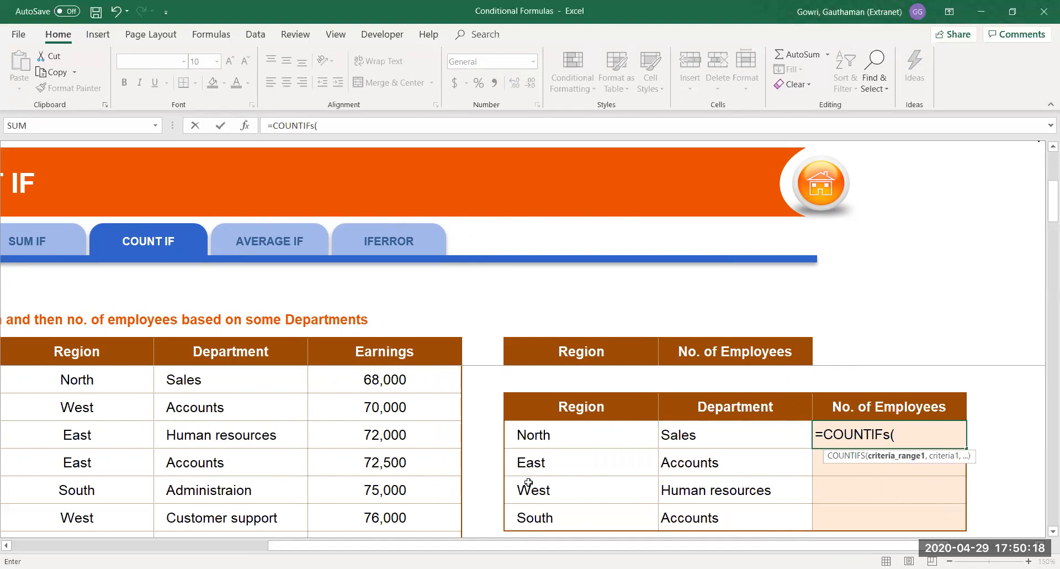
Set the first criteria range to the Region column as $D$7:$D$47, with H14 (North) as its criterion.
{"action": "left_click", "coordinate": [126, 345]}
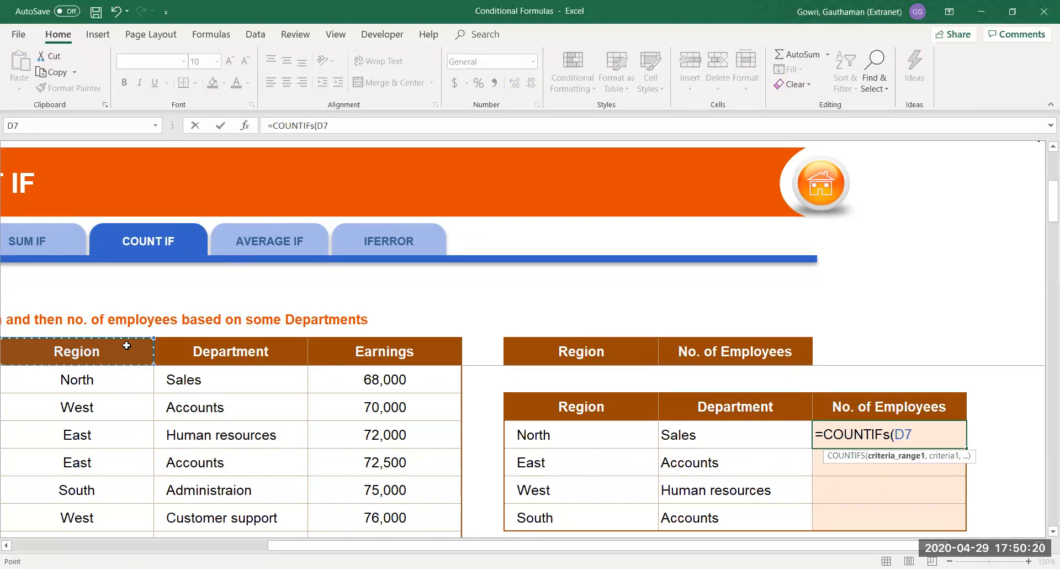
{"action": "key", "text": "ctrl+shift+Down"}
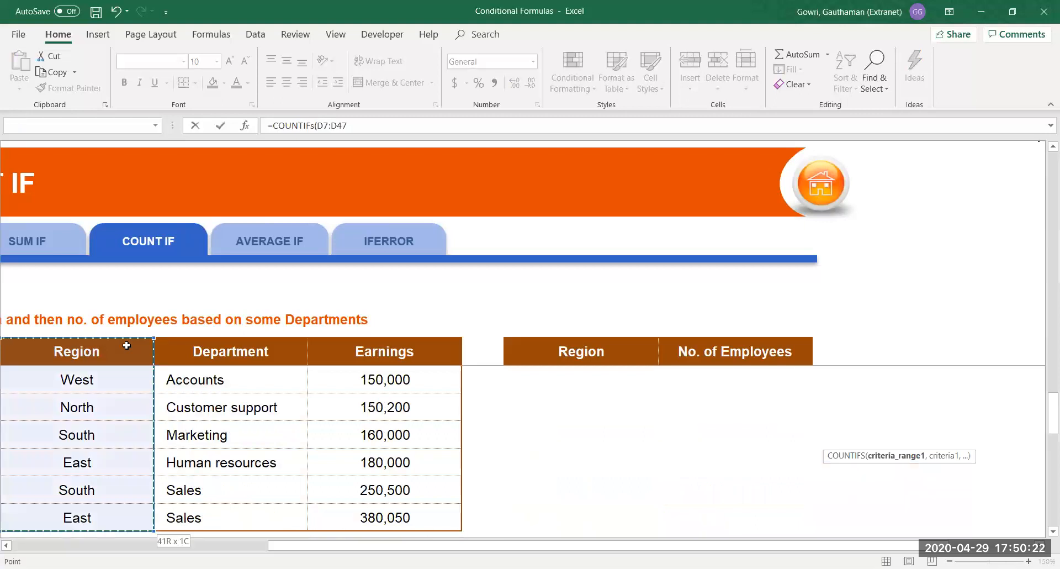
{"action": "key", "text": "F4"}
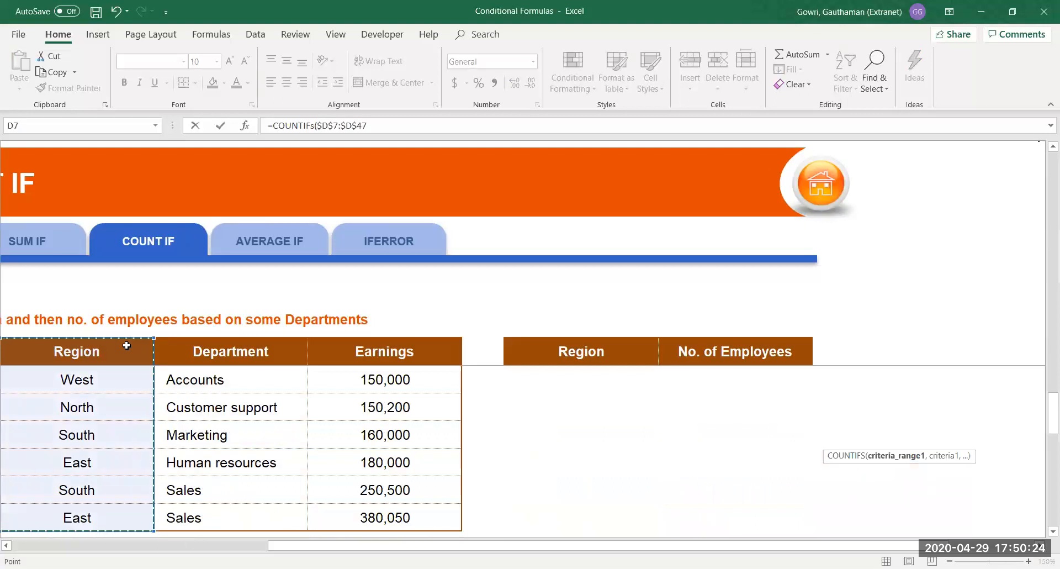
{"action": "type", "text": ","}
{"action": "key", "text": "Left"}
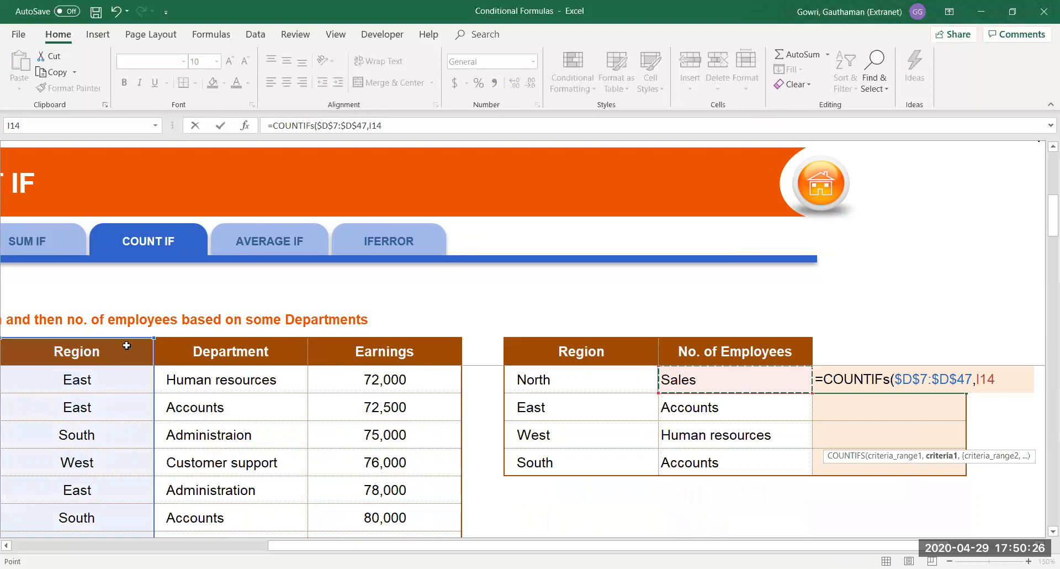
{"action": "key", "text": "Left"}
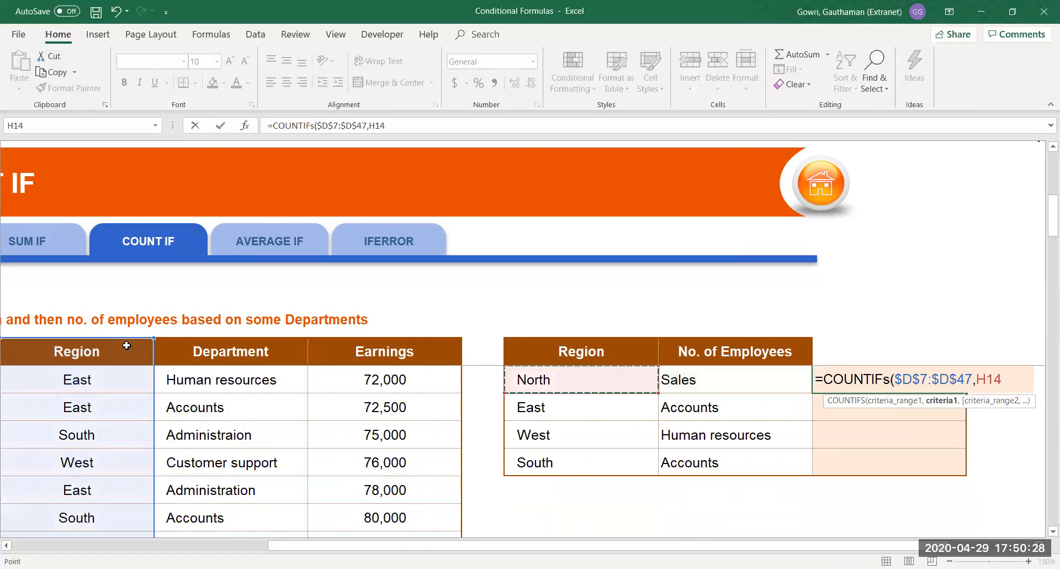
{"action": "type", "text": ","}
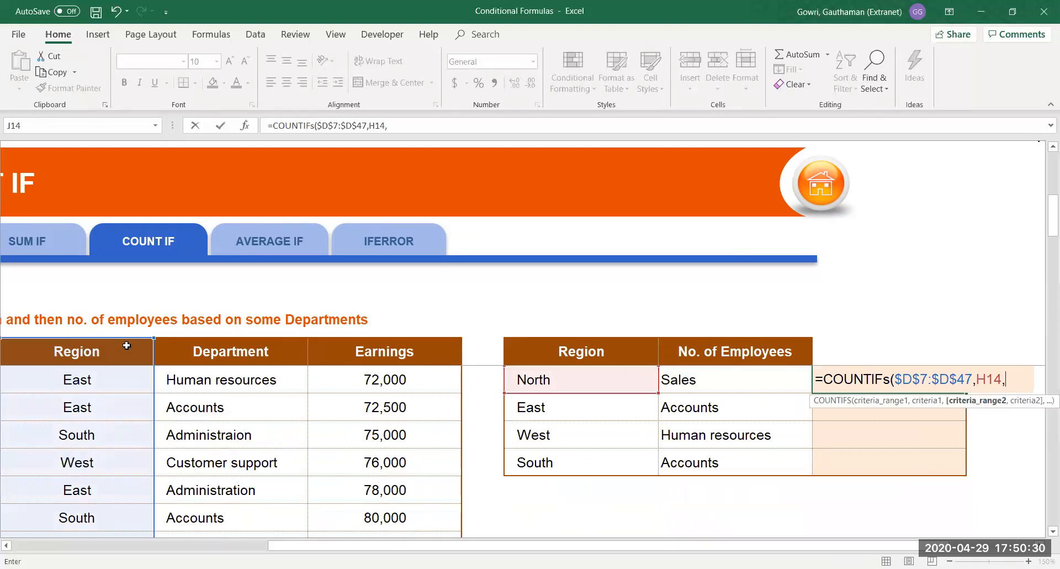
Add the Department column as the second criteria range, with absolute references $E$7:$E$47.
{"action": "left_click", "coordinate": [246, 347]}
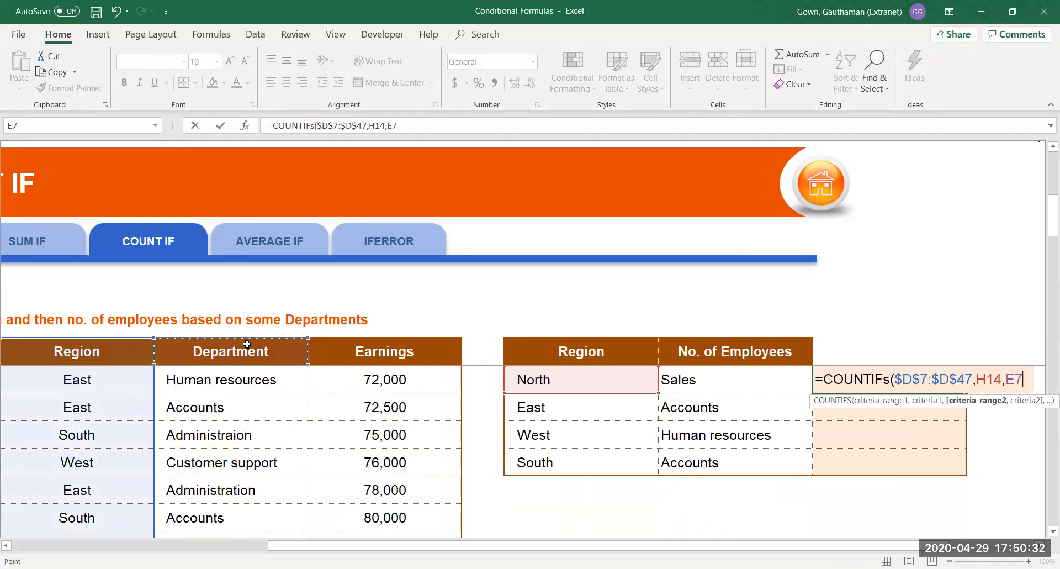
{"action": "key", "text": "ctrl+shift+Down"}
{"action": "key", "text": "F4"}
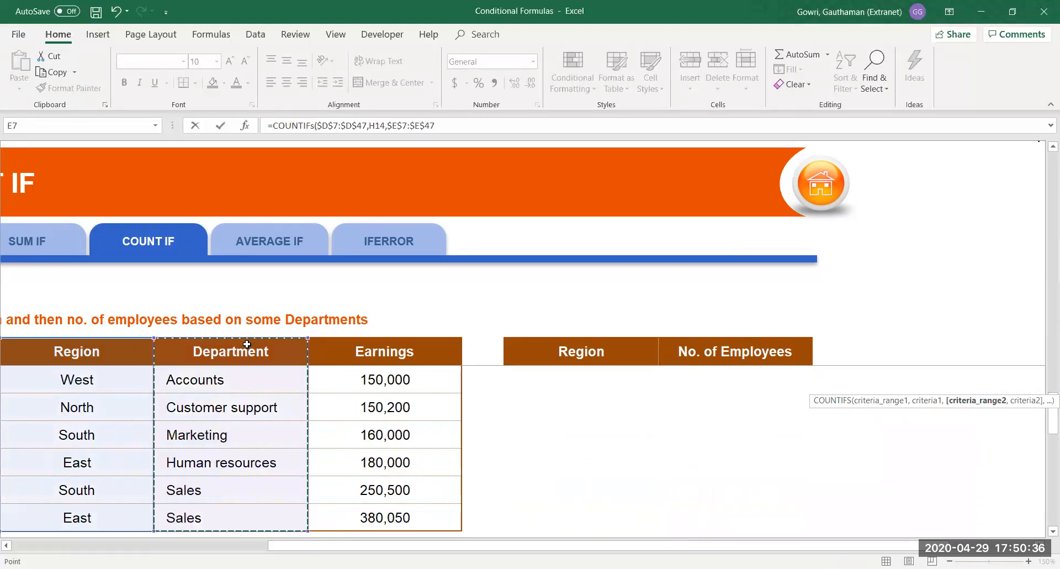
{"action": "key", "text": "Left"}
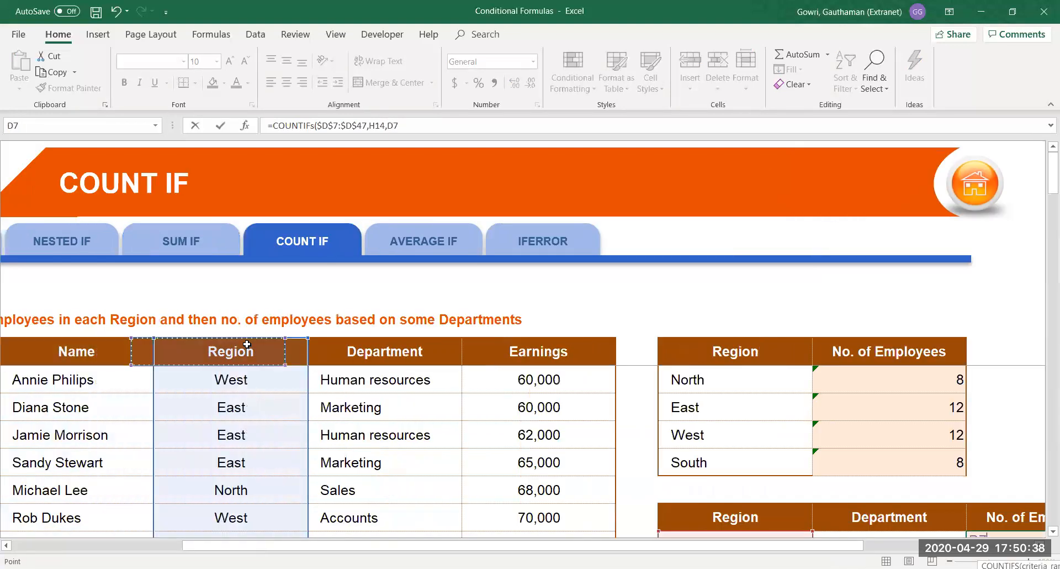
{"action": "key", "text": "Right"}
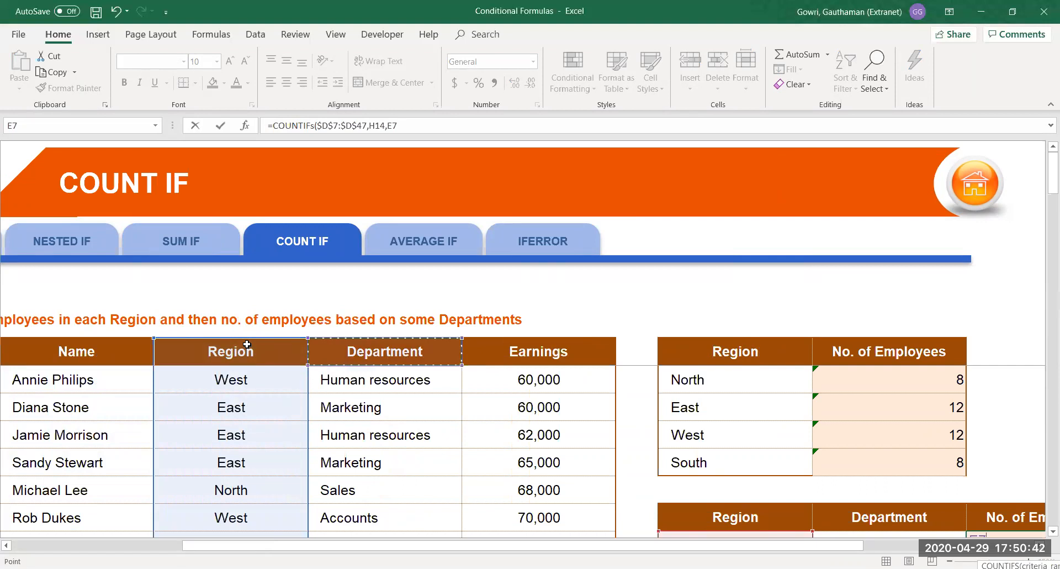
{"action": "key", "text": "ctrl+shift+Down"}
{"action": "key", "text": "F4"}
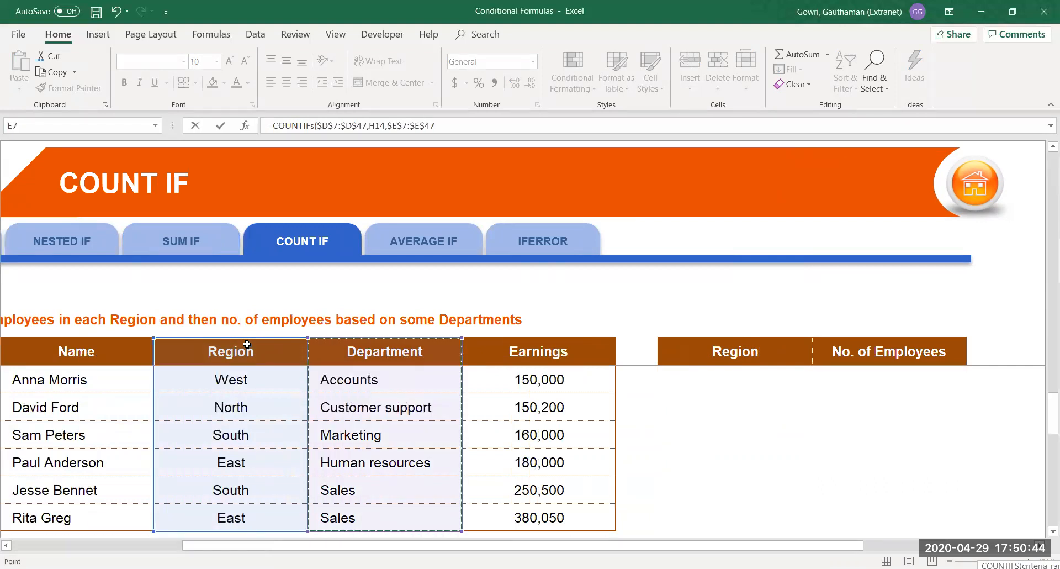
Use I14 (Sales) as the second criterion and complete the COUNTIFS formula in J14.
{"action": "type", "text": ","}
{"action": "key", "text": "Left"}
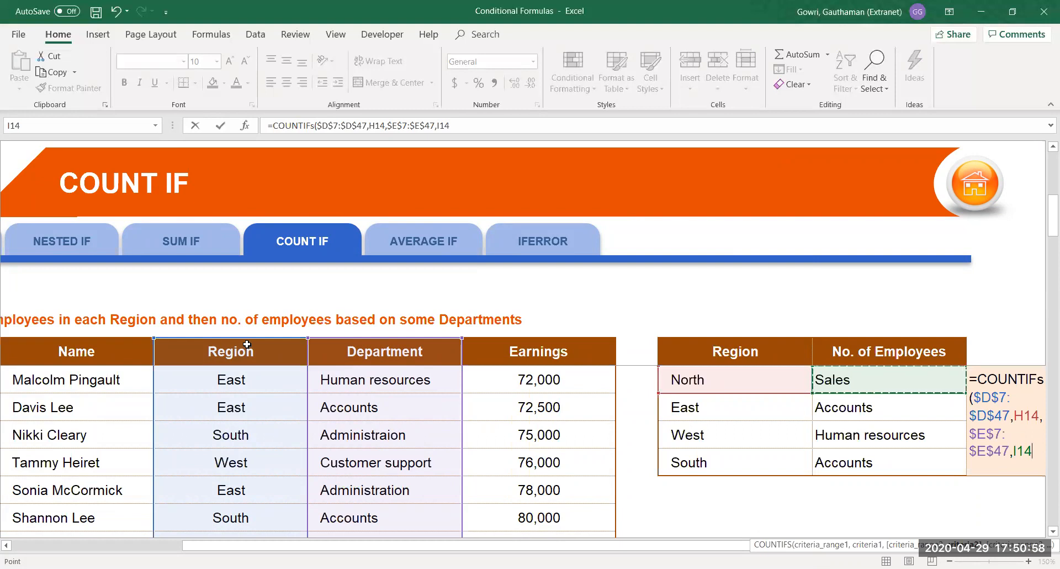
{"action": "type", "text": ")"}
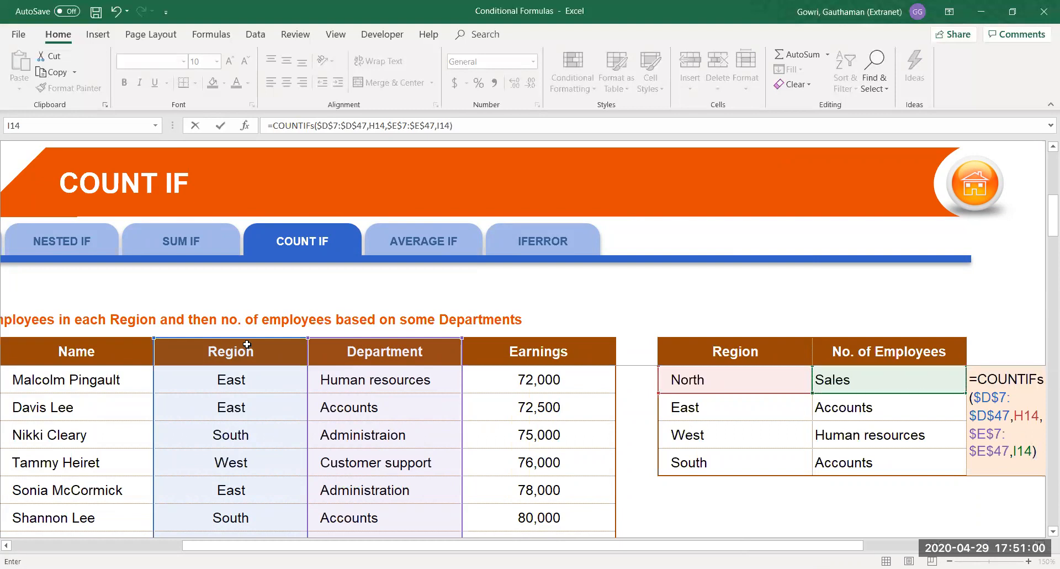
{"action": "key", "text": "ctrl+Return"}
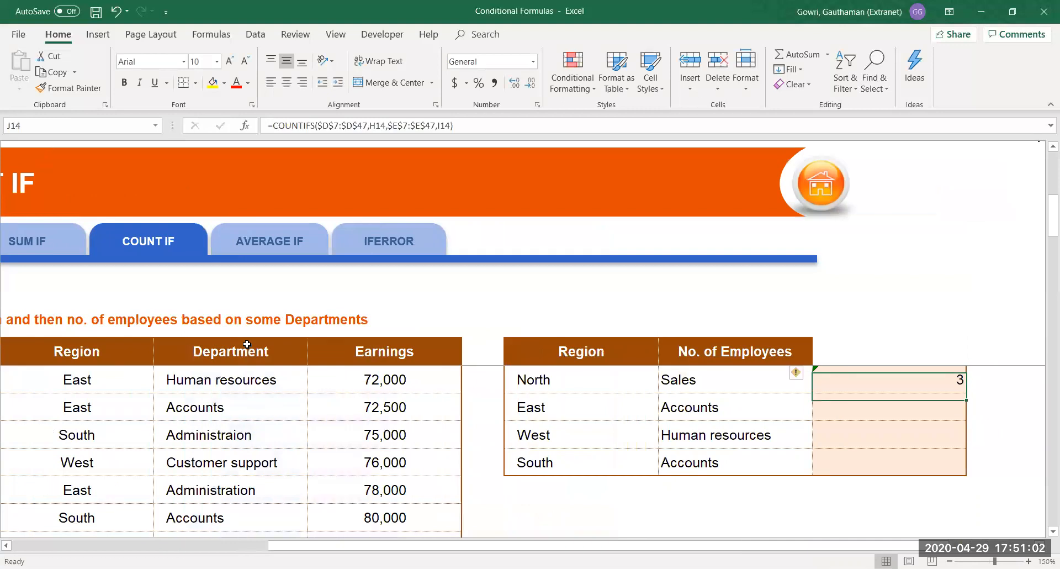
Fill the COUNTIFS formula from J14 down to J17 for the East, West and South rows.
{"action": "scroll", "coordinate": [247, 344], "scroll_direction": "up", "scroll_amount": 1}
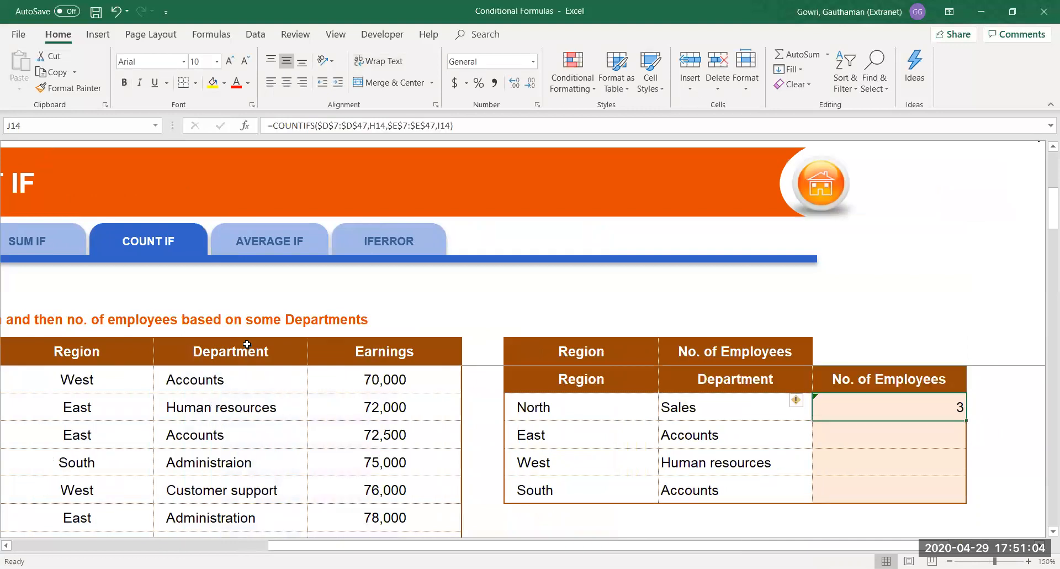
{"action": "scroll", "coordinate": [246, 344], "scroll_direction": "up", "scroll_amount": 1}
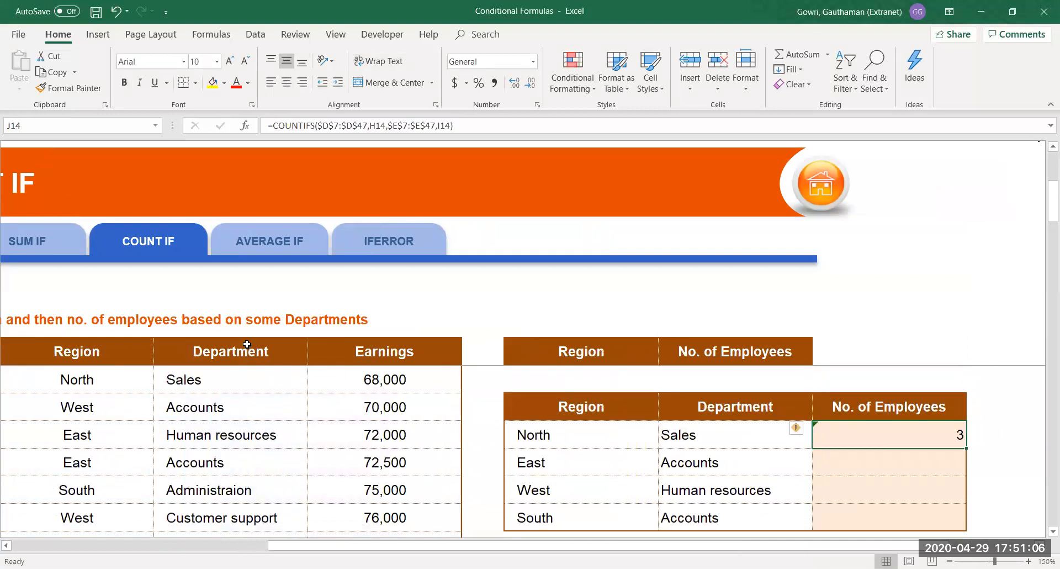
{"action": "key", "text": "Left"}
{"action": "key", "text": "Left"}
{"action": "key", "text": "Right"}
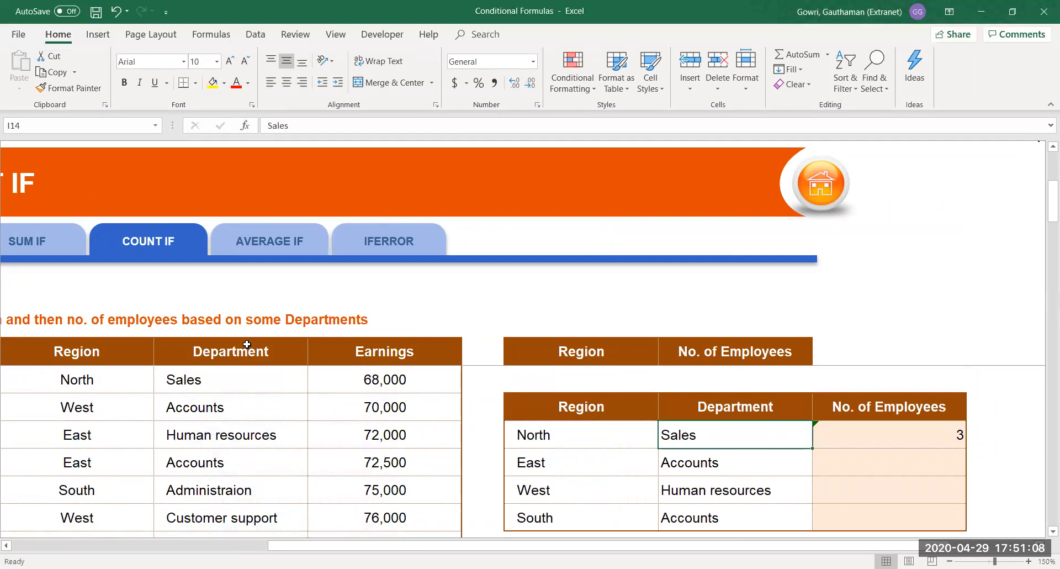
{"action": "key", "text": "Right"}
{"action": "key", "text": "shift+Down"}
{"action": "key", "text": "shift+Down"}
{"action": "key", "text": "shift+Down"}
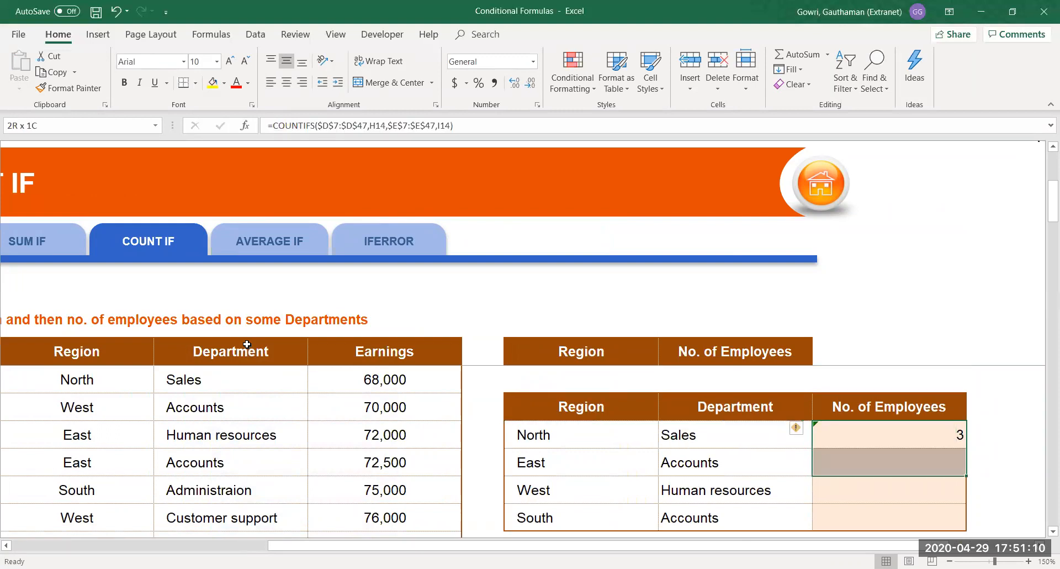
{"action": "key", "text": "ctrl+d"}
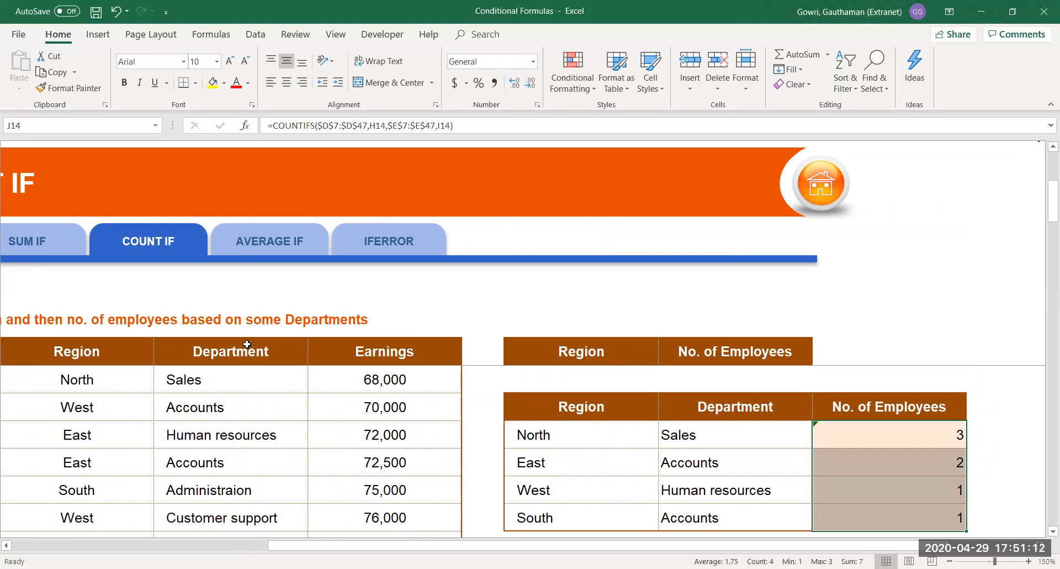
Examine the employee counts for each region and department combination.
{"action": "key", "text": "Down"}
{"action": "key", "text": "Down"}
{"action": "key", "text": "Down"}
{"action": "key", "text": "Down"}
{"action": "key", "text": "Up"}
{"action": "key", "text": "Up"}
{"action": "key", "text": "Up"}
{"action": "key", "text": "Up"}
{"action": "key", "text": "Up"}
{"action": "key", "text": "Up"}
{"action": "key", "text": "Up"}
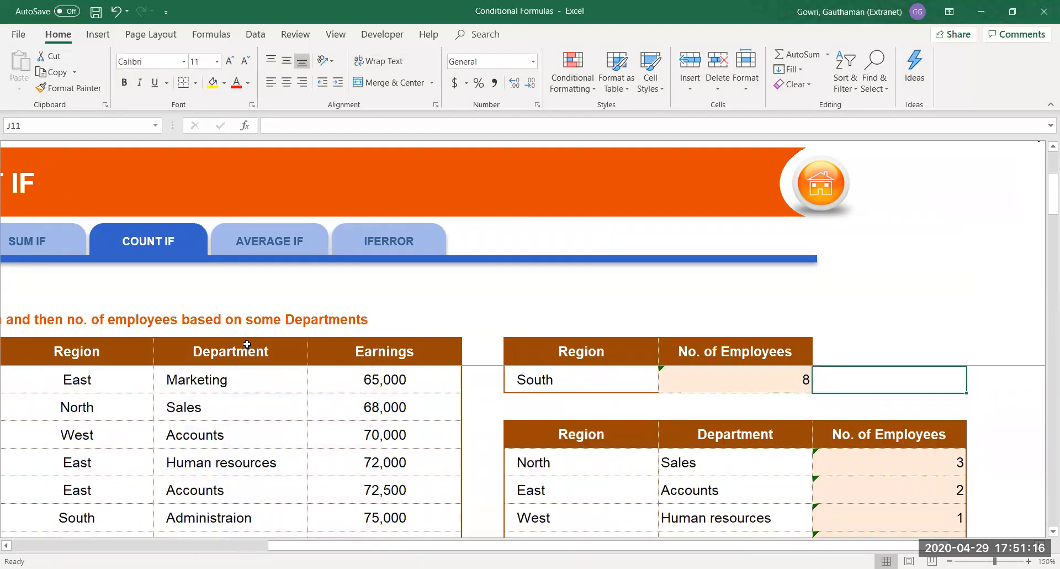
On the AVERAGE IF sheet, copy the departments in E12:E15 into the second summary table's Department column, starting at I14.
{"action": "left_click", "coordinate": [270, 241]}
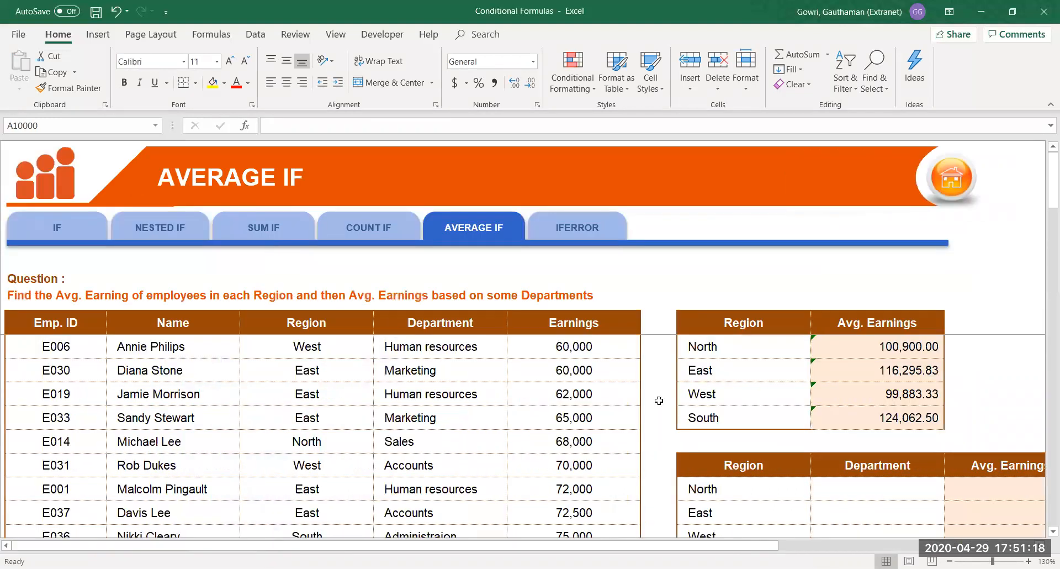
{"action": "left_click", "coordinate": [892, 464]}
{"action": "left_click", "coordinate": [891, 481]}
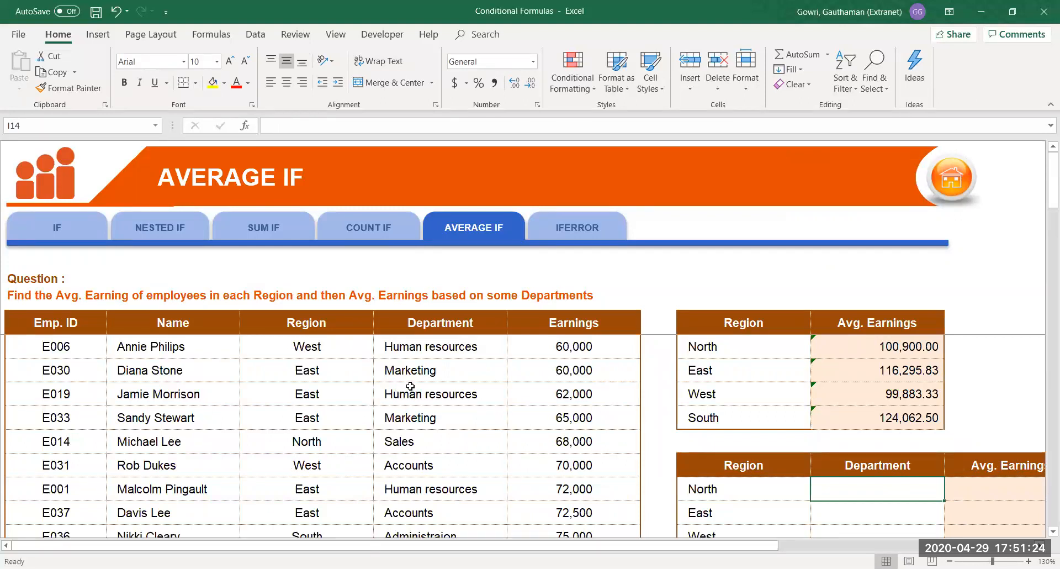
{"action": "left_click_drag", "start_coordinate": [399, 442], "coordinate": [400, 535]}
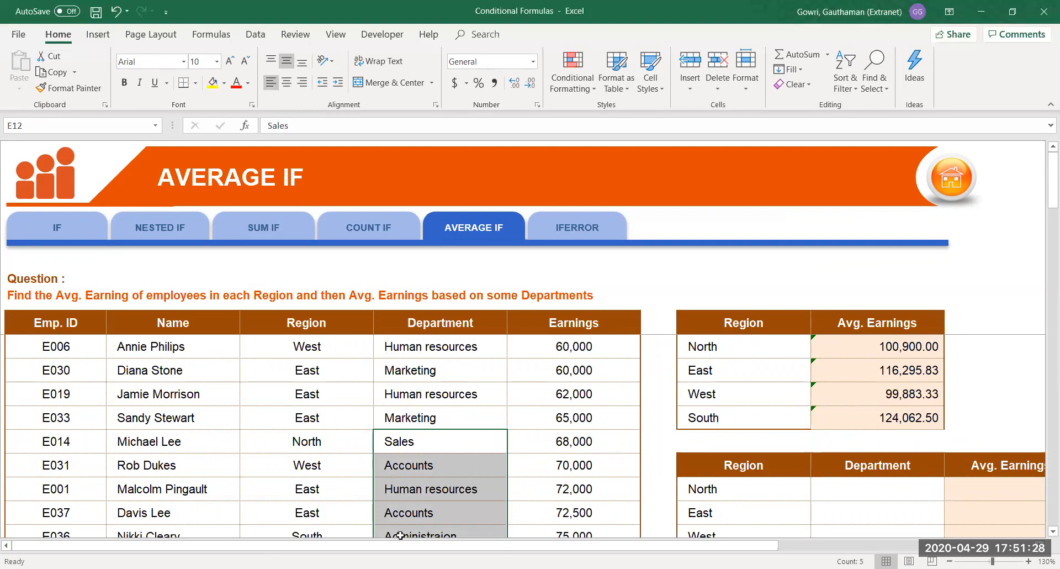
{"action": "left_click_drag", "start_coordinate": [422, 441], "coordinate": [420, 505]}
{"action": "key", "text": "ctrl+c"}
{"action": "left_click", "coordinate": [842, 488]}
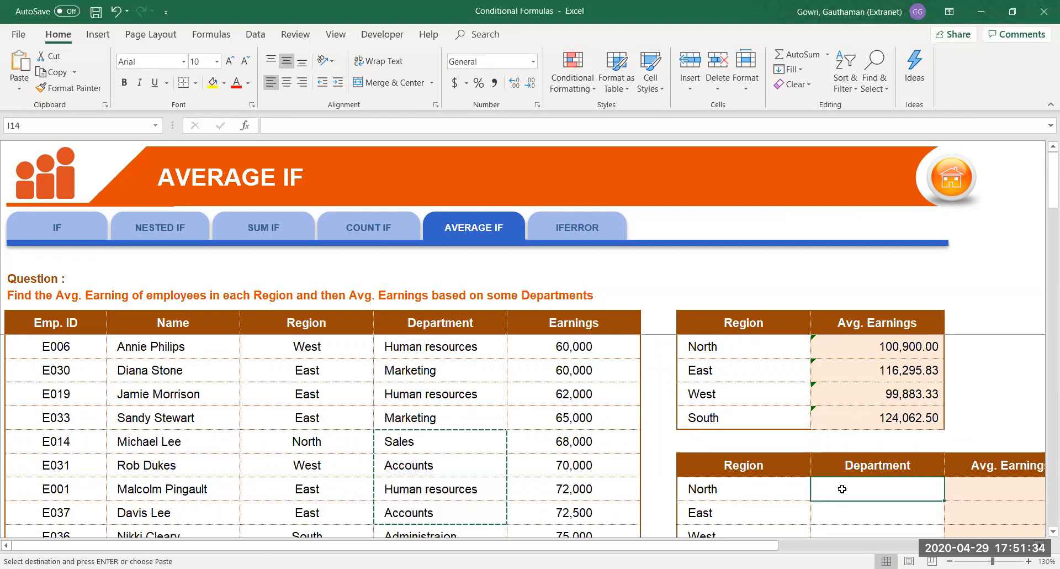
{"action": "key", "text": "Return"}
Begin an AVERAGEIFS formula in J14 with the Earnings column, $F$7:$F$47, as the absolute average range.
{"action": "key", "text": "Right"}
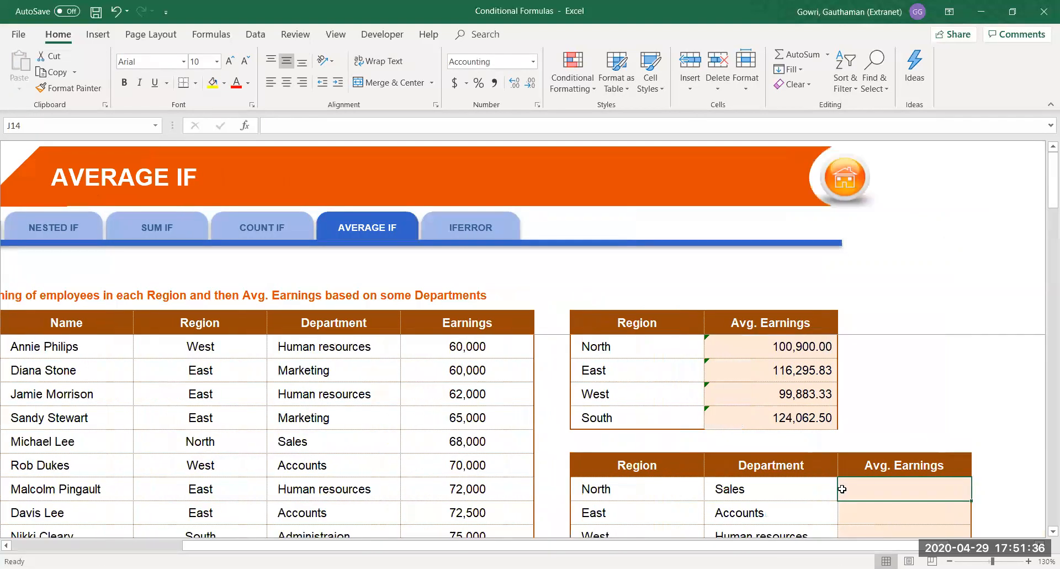
{"action": "type", "text": "="}
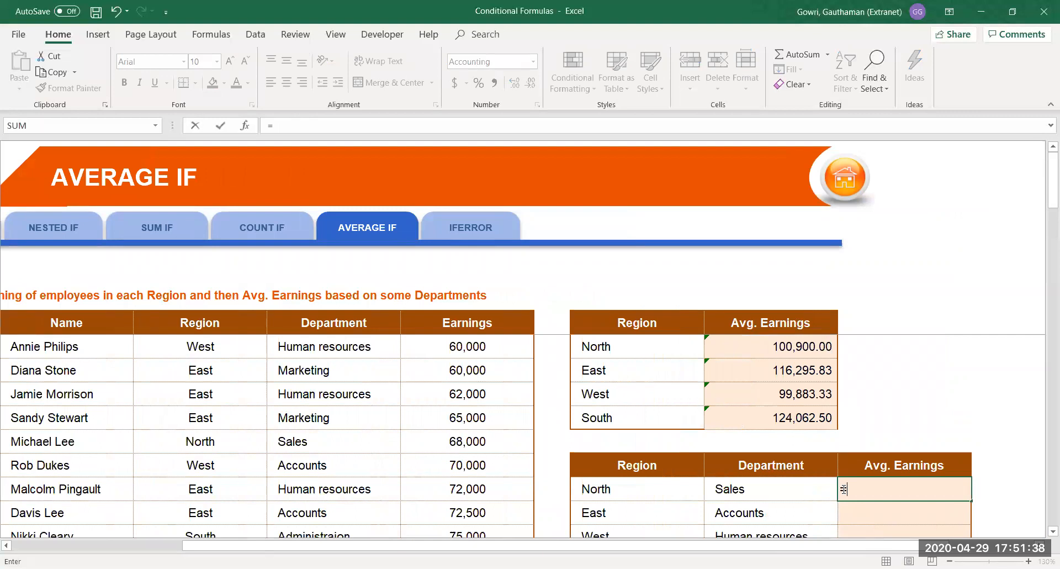
{"action": "type", "text": "avera"}
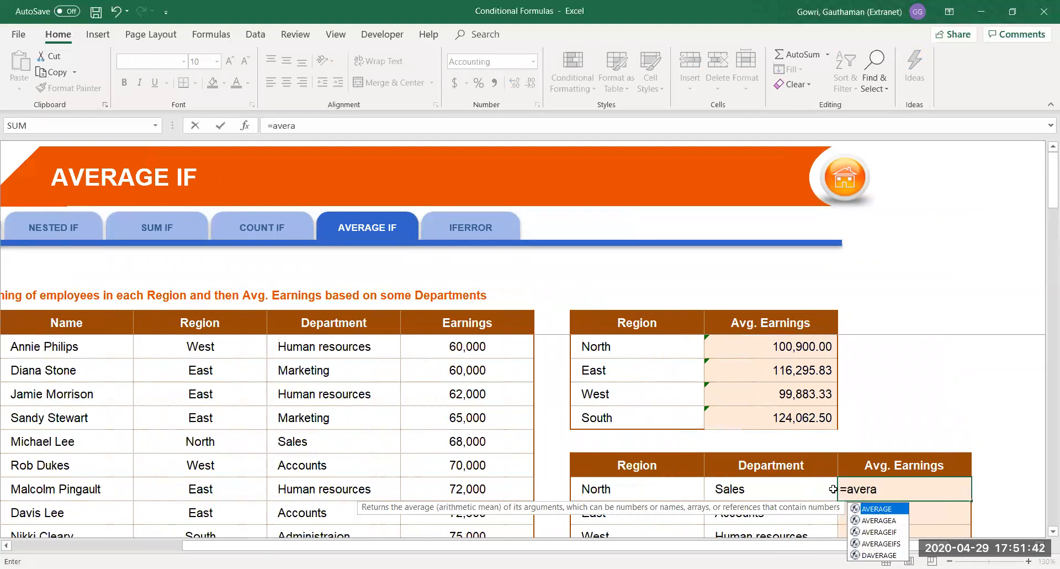
{"action": "key", "text": "Down"}
{"action": "key", "text": "Down"}
{"action": "key", "text": "Down"}
{"action": "key", "text": "Tab"}
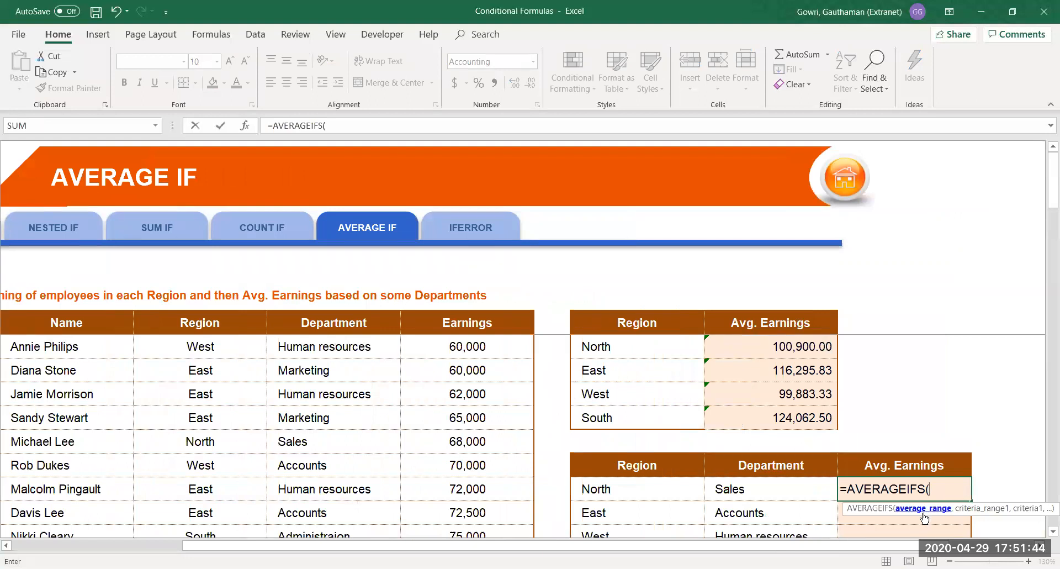
{"action": "left_click", "coordinate": [482, 329]}
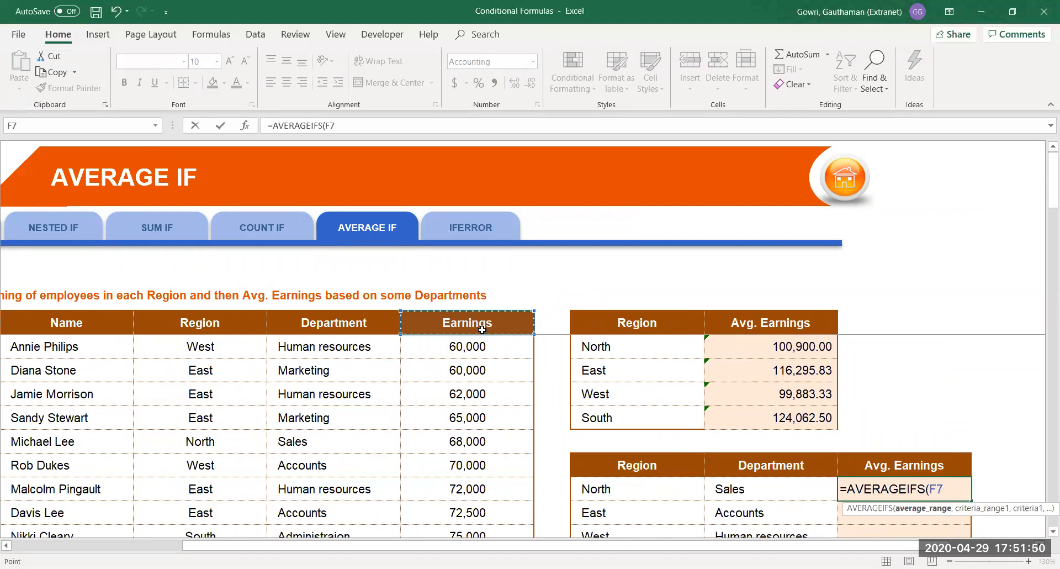
{"action": "key", "text": "ctrl+shift+Down"}
{"action": "key", "text": "F4"}
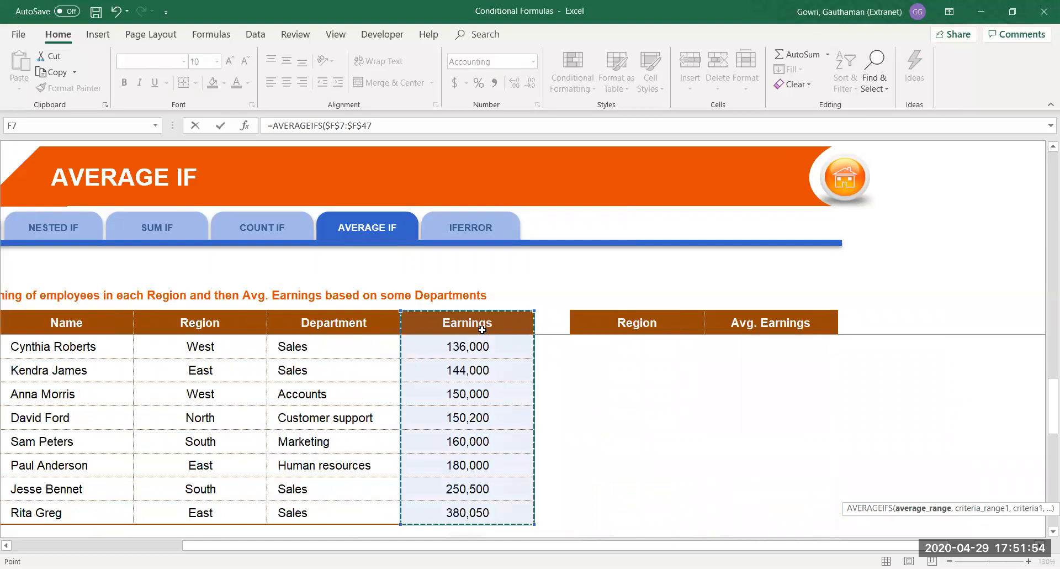
Add the Region column, D7:D47, as the first criteria range of the AVERAGEIFS formula in J14.
{"action": "type", "text": ","}
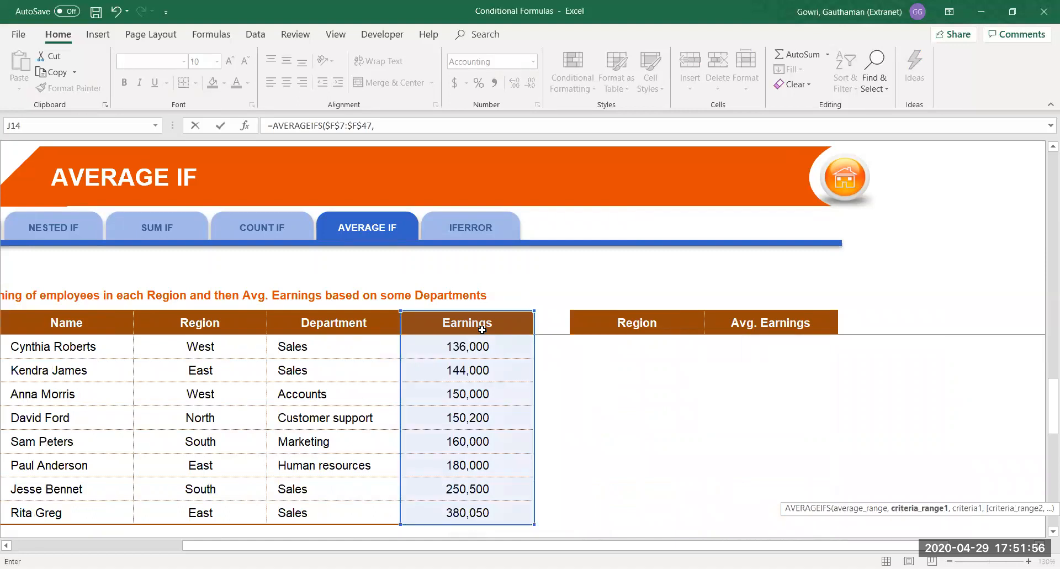
{"action": "key", "text": "Left"}
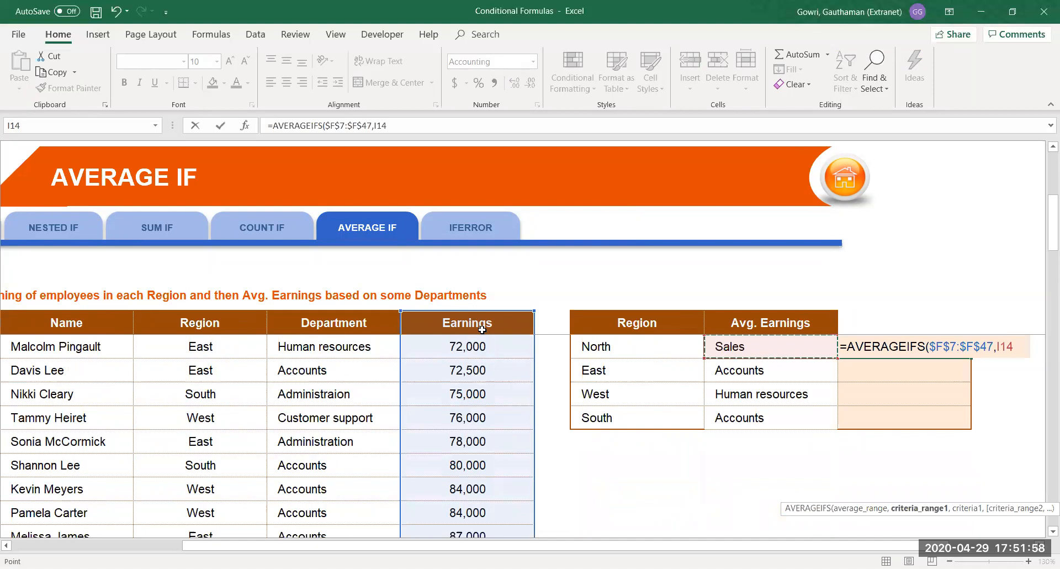
{"action": "key", "text": "Left"}
{"action": "key", "text": "Left"}
{"action": "key", "text": "Left"}
{"action": "key", "text": "Left"}
{"action": "key", "text": "Left"}
{"action": "key", "text": "Up"}
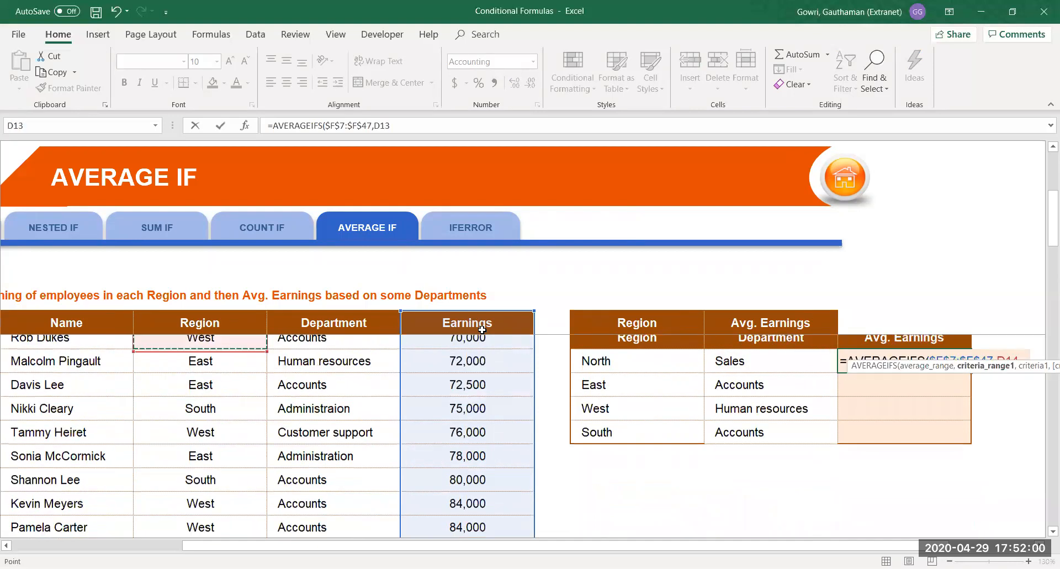
{"action": "key", "text": "Up"}
{"action": "key", "text": "Up"}
{"action": "key", "text": "Up"}
{"action": "key", "text": "Up"}
{"action": "key", "text": "Up"}
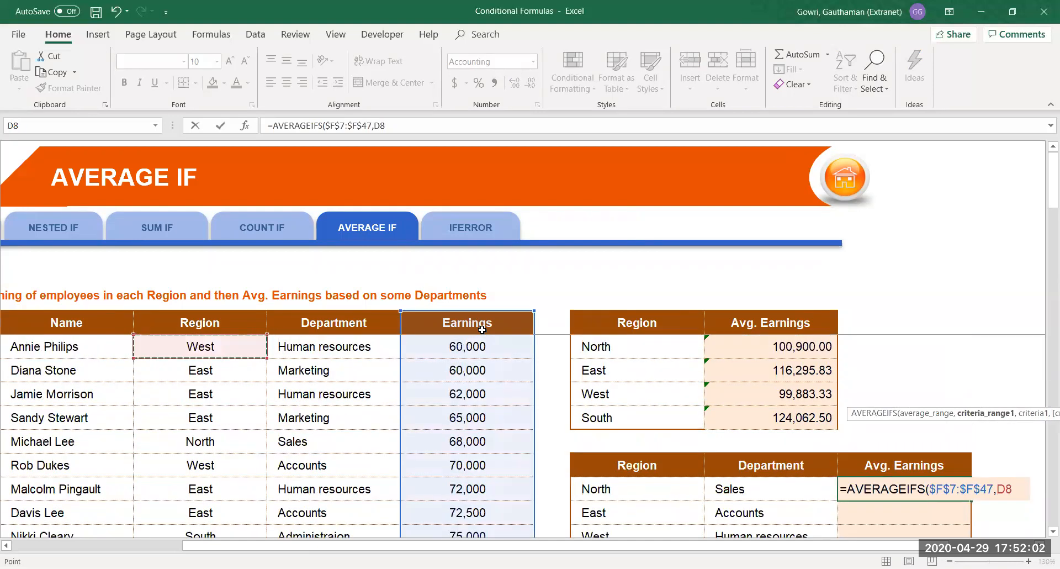
{"action": "key", "text": "Up"}
{"action": "key", "text": "ctrl+shift+Down"}
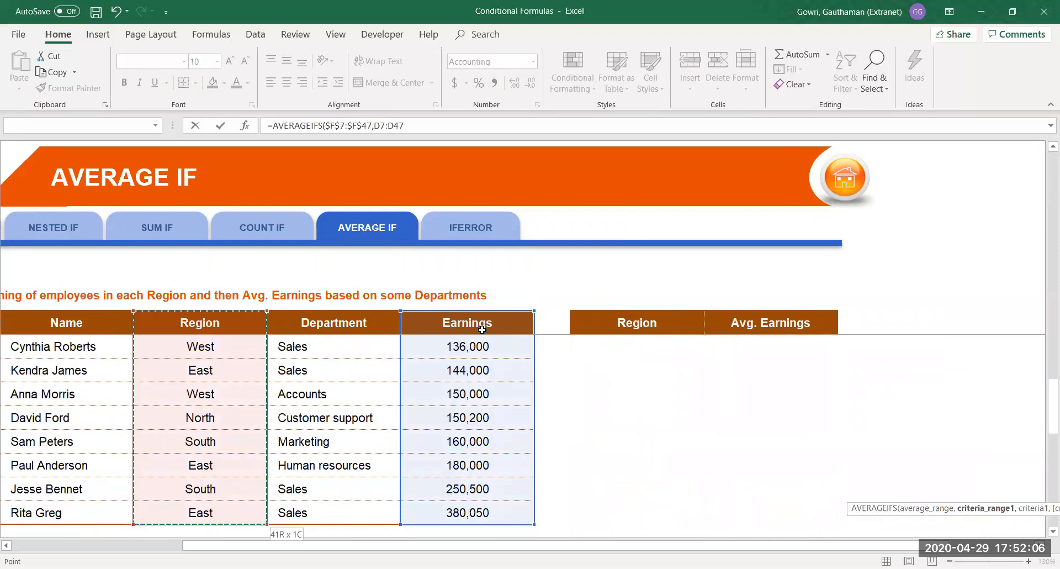
Make the Region range in the J14 formula absolute, as $D$7:$D$47.
{"action": "key", "text": "alt+Tab"}
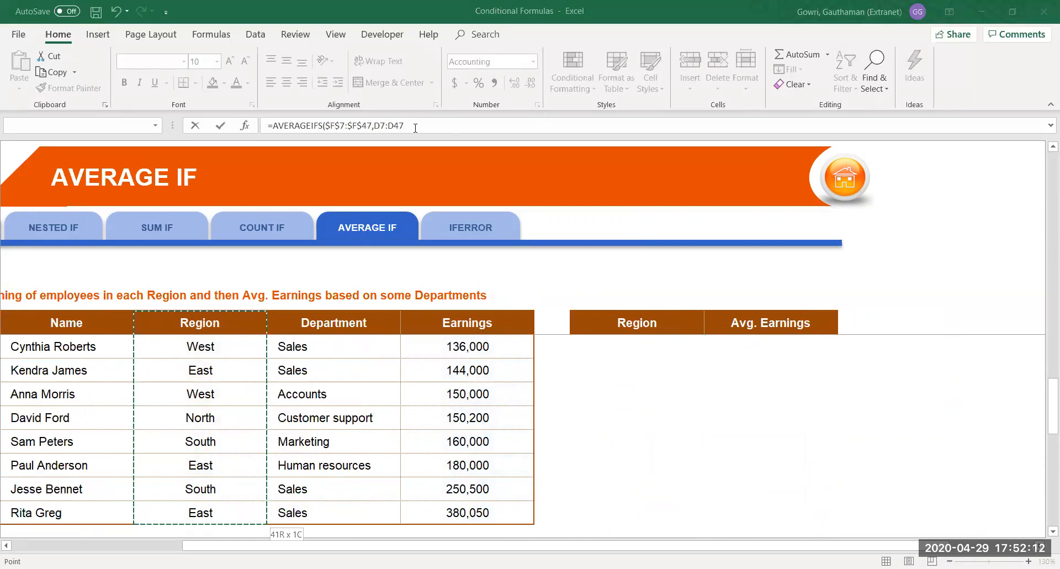
{"action": "left_click", "coordinate": [375, 126]}
{"action": "left_click_drag", "start_coordinate": [374, 126], "coordinate": [406, 127]}
{"action": "key", "text": "F4"}
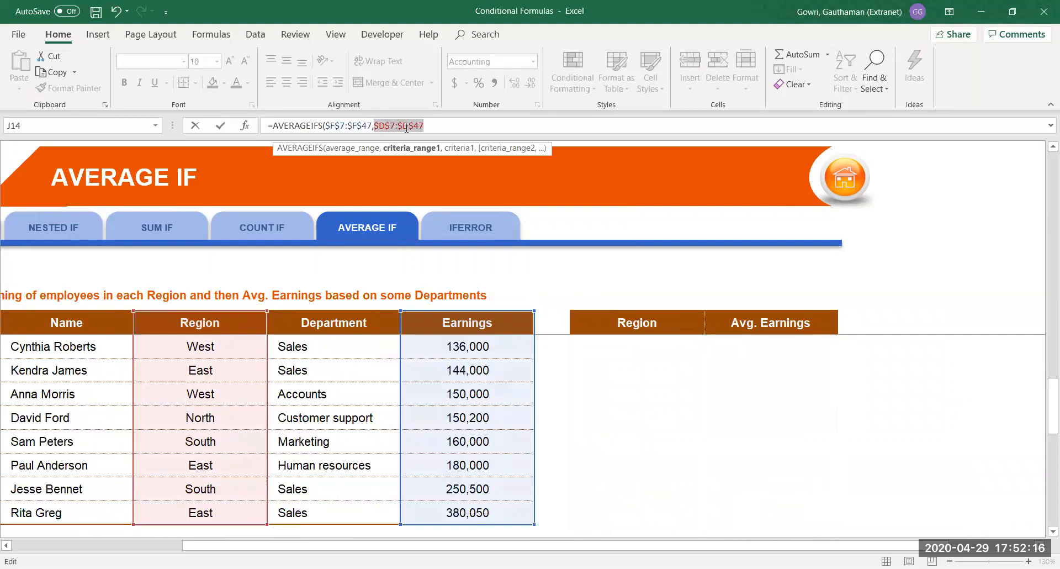
{"action": "left_click", "coordinate": [442, 119]}
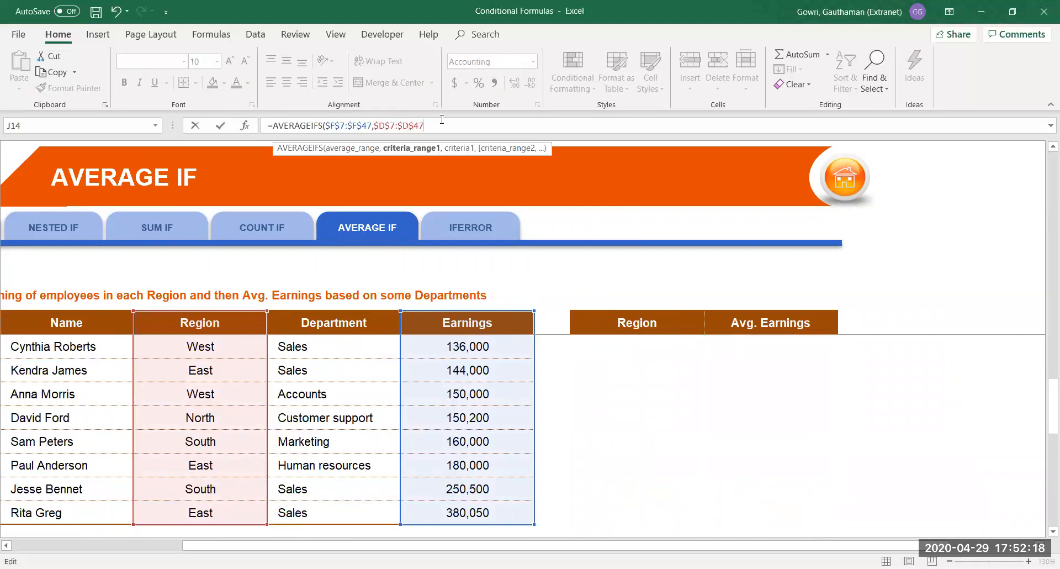
Use the North region cell of the second summary table, H14, as the first criterion of the formula.
{"action": "type", "text": ","}
{"action": "left_click", "coordinate": [639, 328]}
{"action": "key", "text": "Down"}
{"action": "key", "text": "Down"}
{"action": "key", "text": "Down"}
{"action": "key", "text": "Down"}
{"action": "key", "text": "Down"}
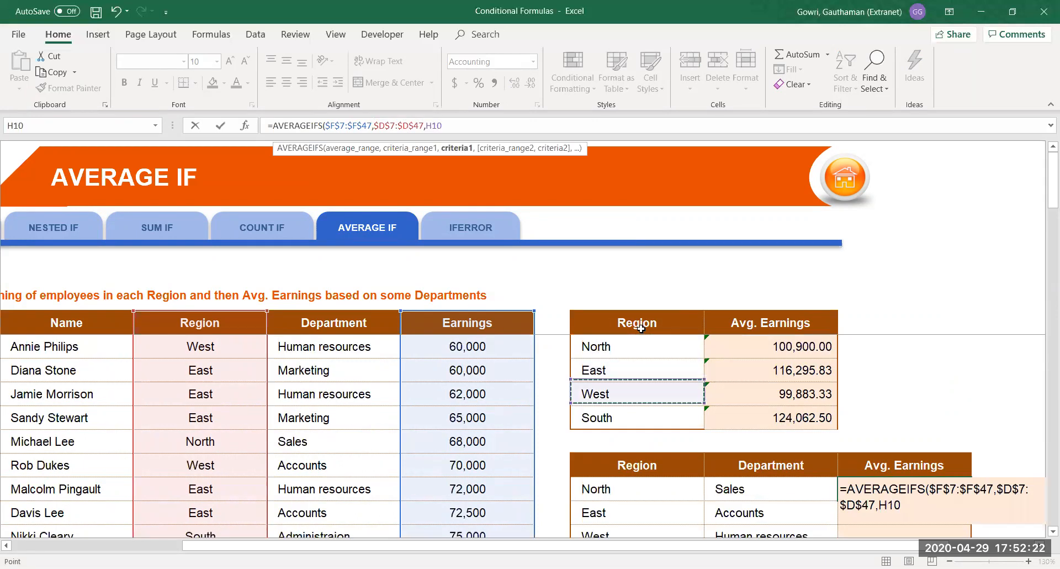
{"action": "key", "text": "Down"}
{"action": "key", "text": "Down"}
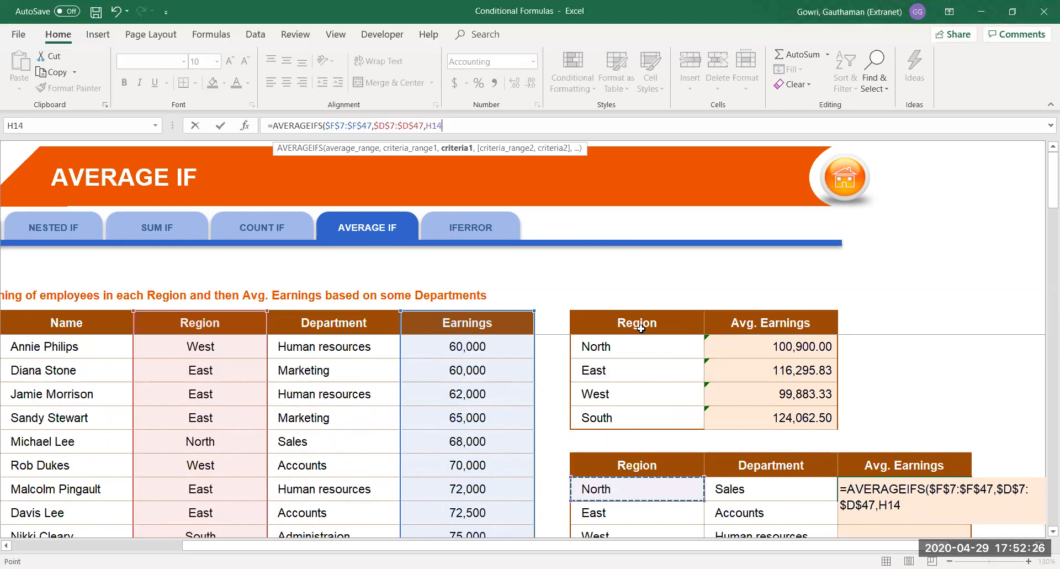
Add the Department column, $E$7:$E$47, as the absolute second criteria range.
{"action": "type", "text": ","}
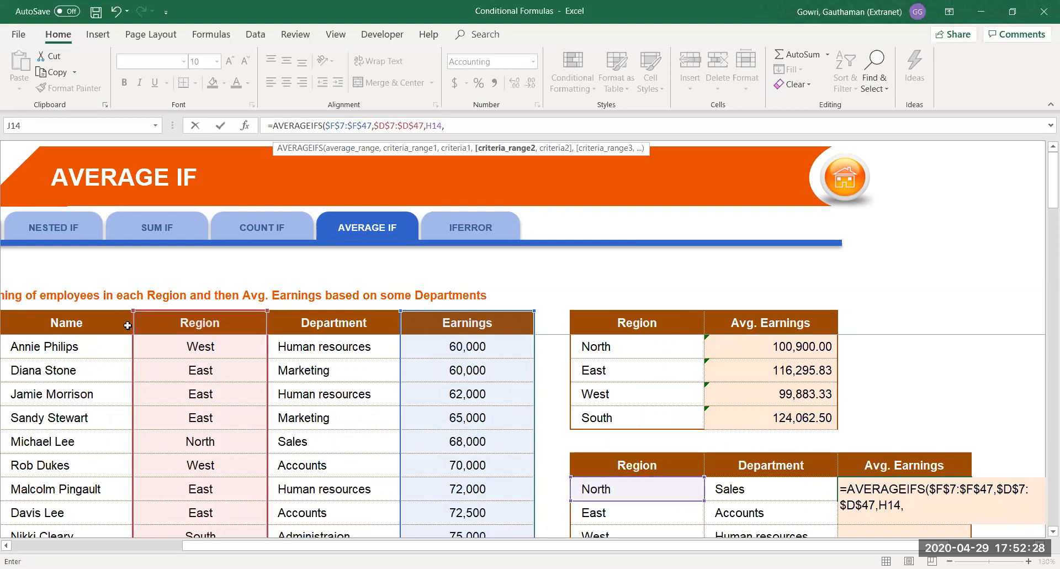
{"action": "left_click", "coordinate": [291, 323]}
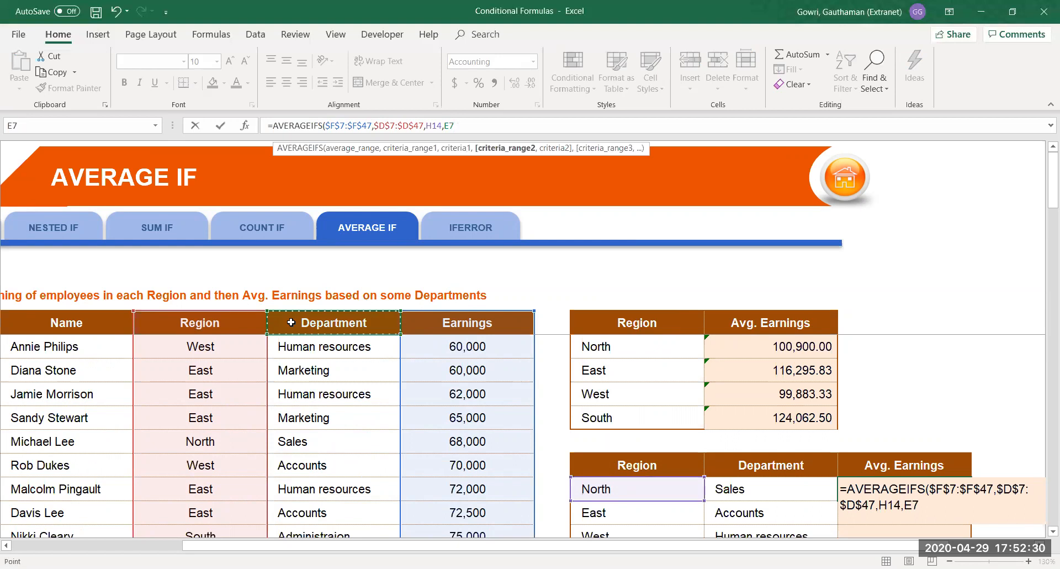
{"action": "key", "text": "ctrl+shift+Down"}
{"action": "key", "text": "F4"}
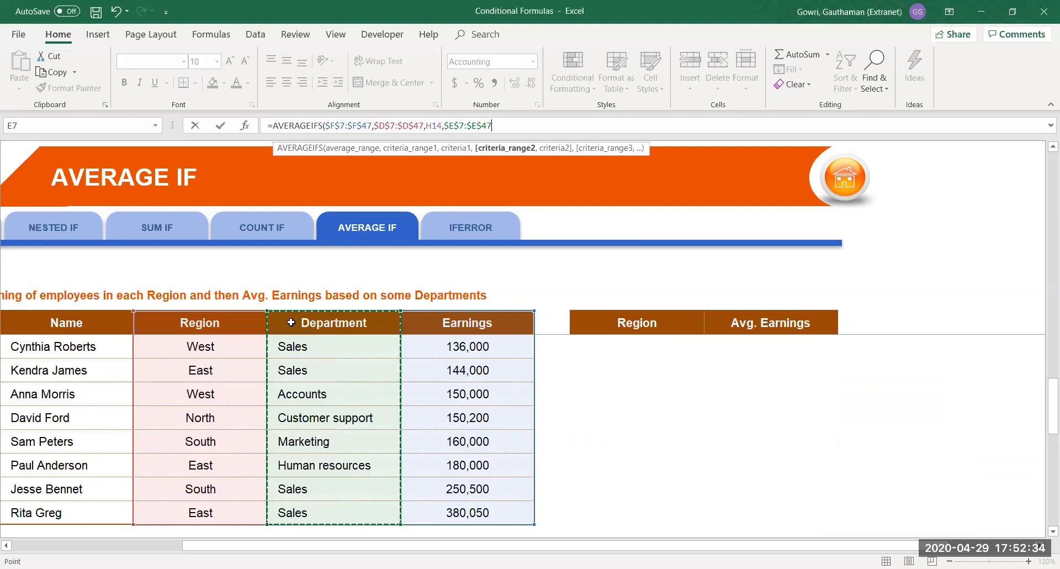
Use the Sales department cell, I14, as the second criterion and complete the AVERAGEIFS formula in J14.
{"action": "type", "text": ","}
{"action": "key", "text": "Left"}
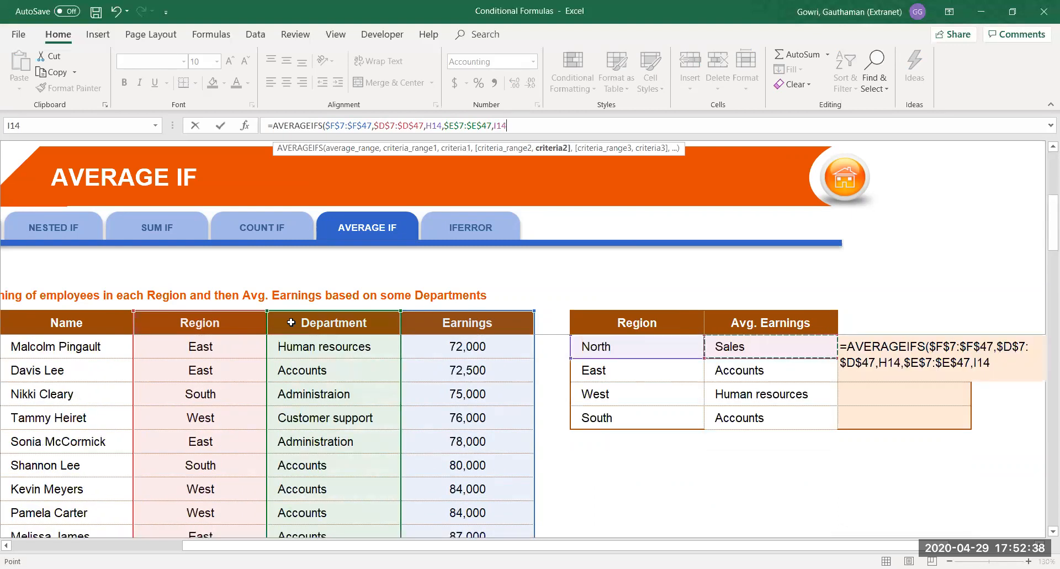
{"action": "type", "text": ")"}
{"action": "key", "text": "Return"}
Fill the AVERAGEIFS formula from J14 down to J17 for the East, West and South rows.
{"action": "key", "text": "Up"}
{"action": "key", "text": "Up"}
{"action": "key", "text": "Down"}
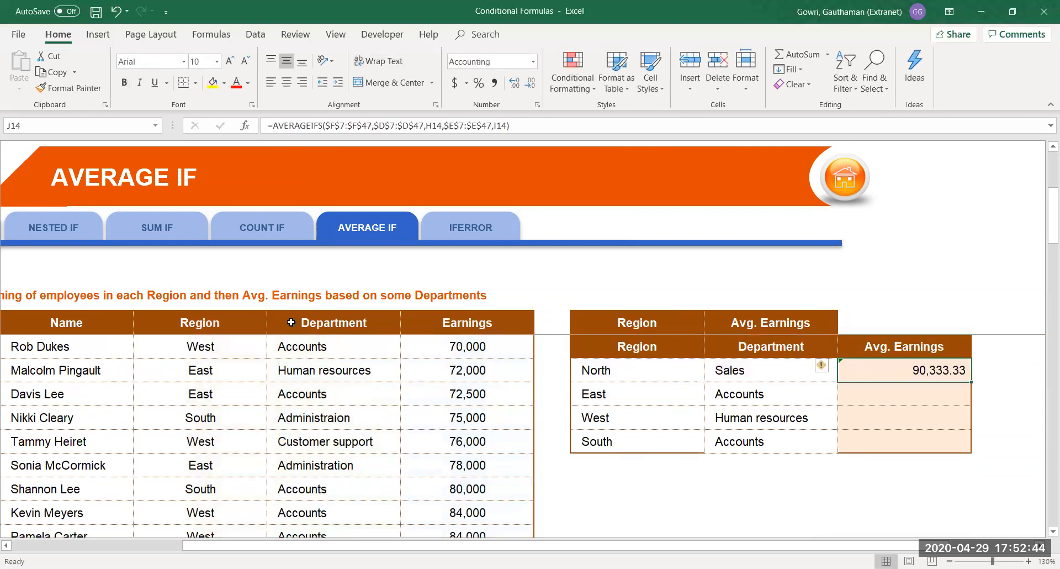
{"action": "key", "text": "shift+Down"}
{"action": "key", "text": "shift+Down"}
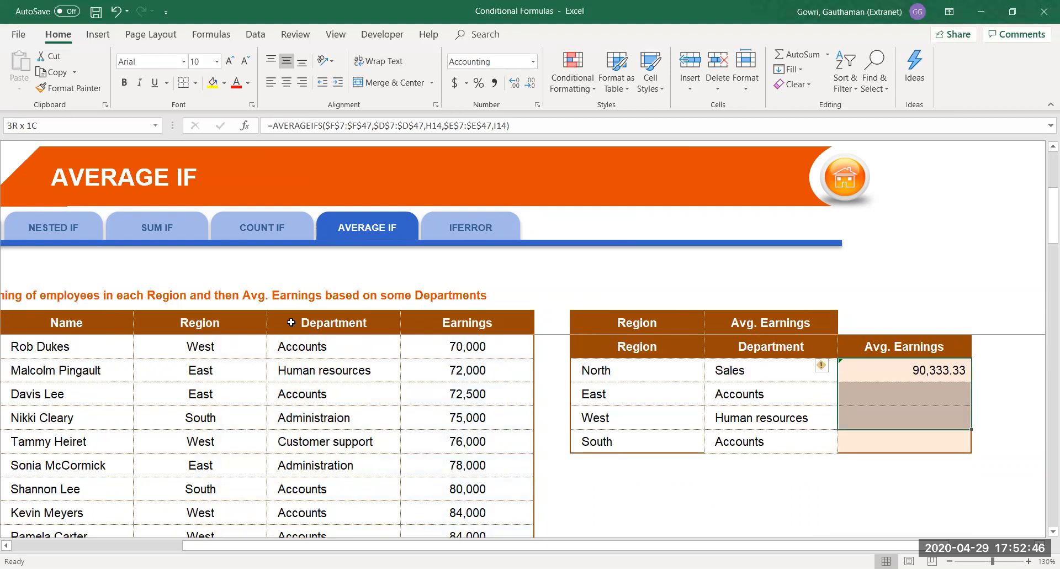
{"action": "key", "text": "shift+Down"}
{"action": "key", "text": "ctrl+d"}
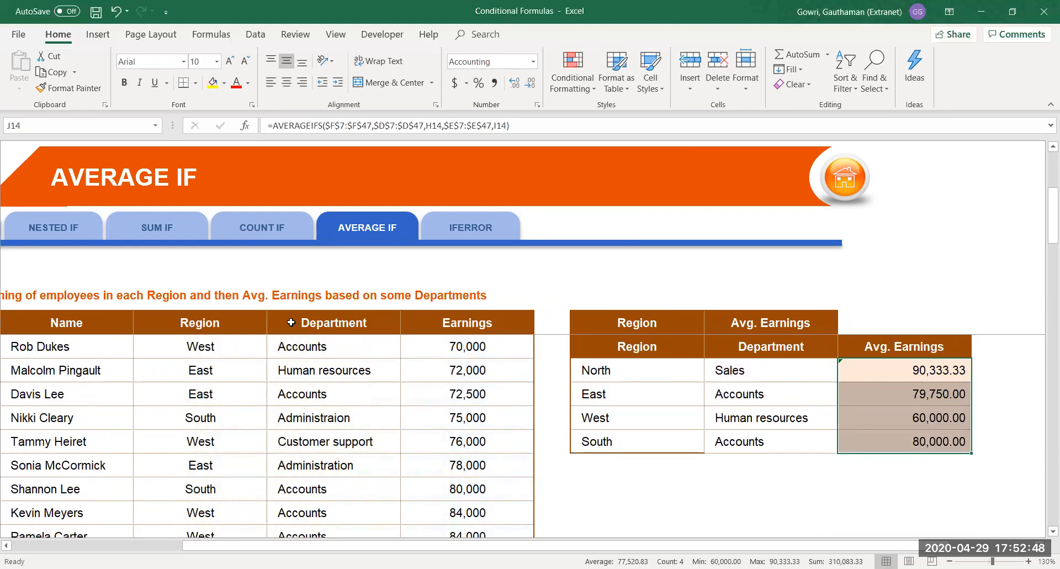
Examine the average earnings for each region and department combination.
{"action": "key", "text": "Left"}
{"action": "key", "text": "Up"}
{"action": "key", "text": "Up"}
{"action": "key", "text": "Down"}
{"action": "key", "text": "Down"}
{"action": "key", "text": "Down"}
{"action": "key", "text": "Down"}
{"action": "key", "text": "Down"}
{"action": "key", "text": "Down"}
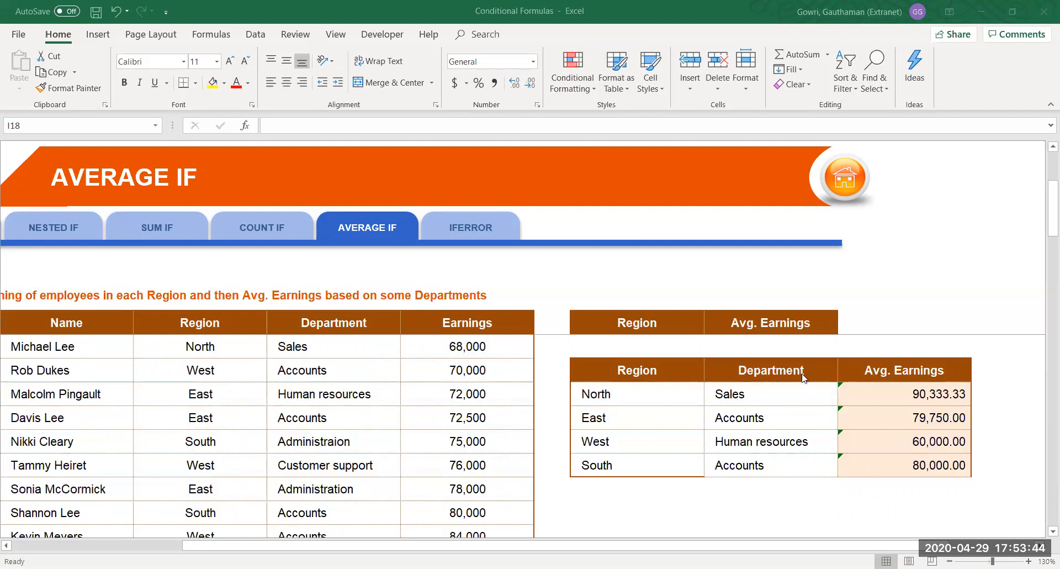
Go to the IFERROR sheet and enlarge its view to 130%.
{"action": "left_click", "coordinate": [474, 232]}
{"action": "left_click", "coordinate": [475, 234]}
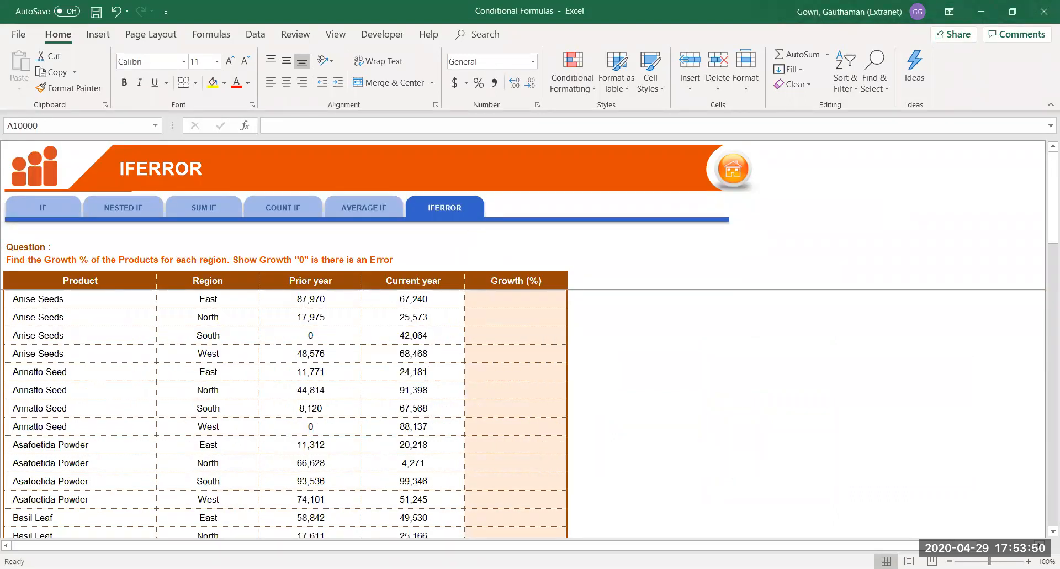
{"action": "left_click", "coordinate": [1028, 561]}
{"action": "left_click", "coordinate": [1028, 561]}
{"action": "left_click", "coordinate": [1028, 561]}
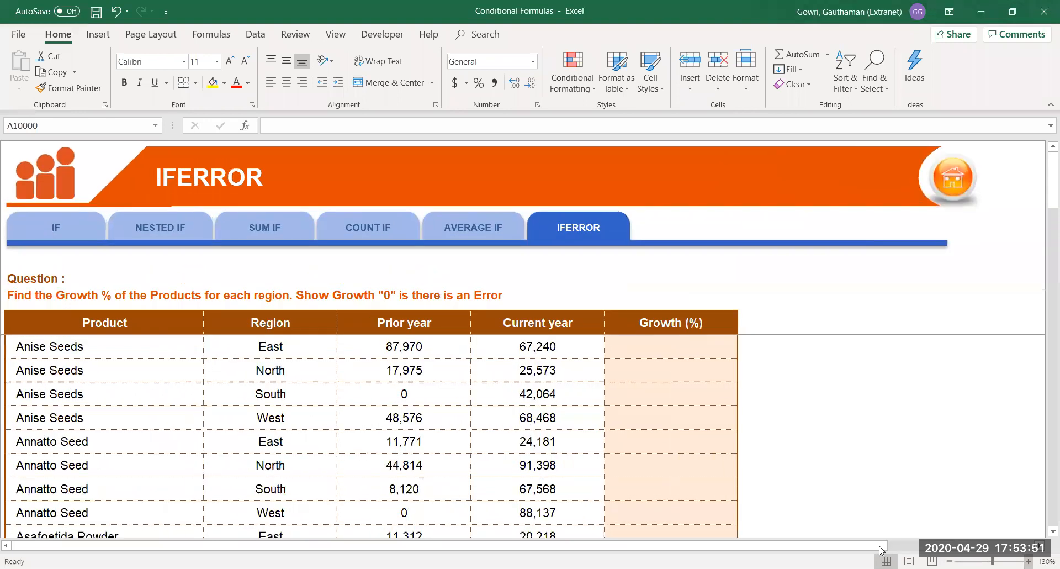
Begin the Growth (%) formula in F8 with current year minus prior year in parentheses, =(E8-D8).
{"action": "left_click", "coordinate": [628, 347]}
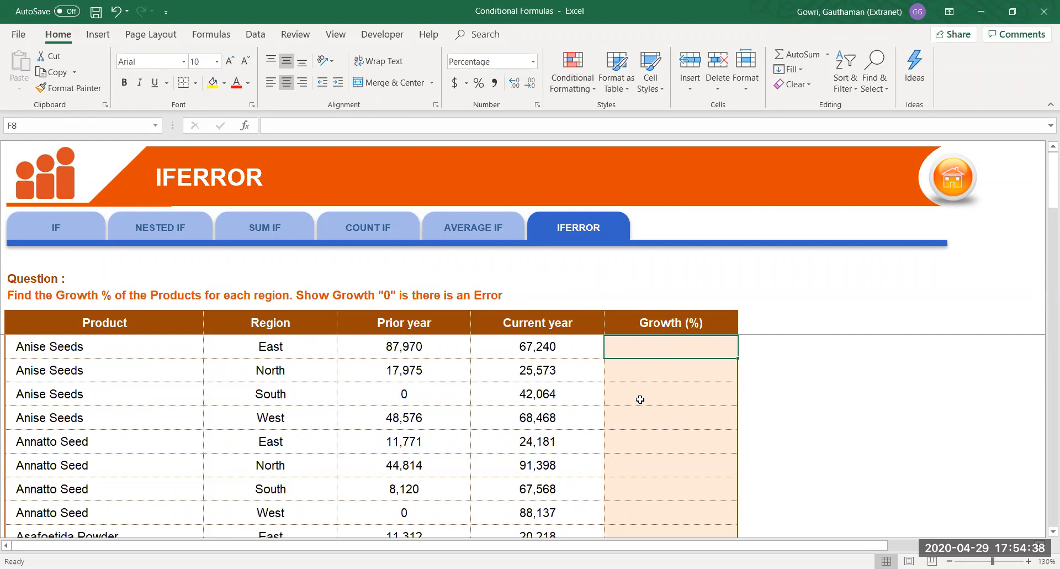
{"action": "type", "text": "="}
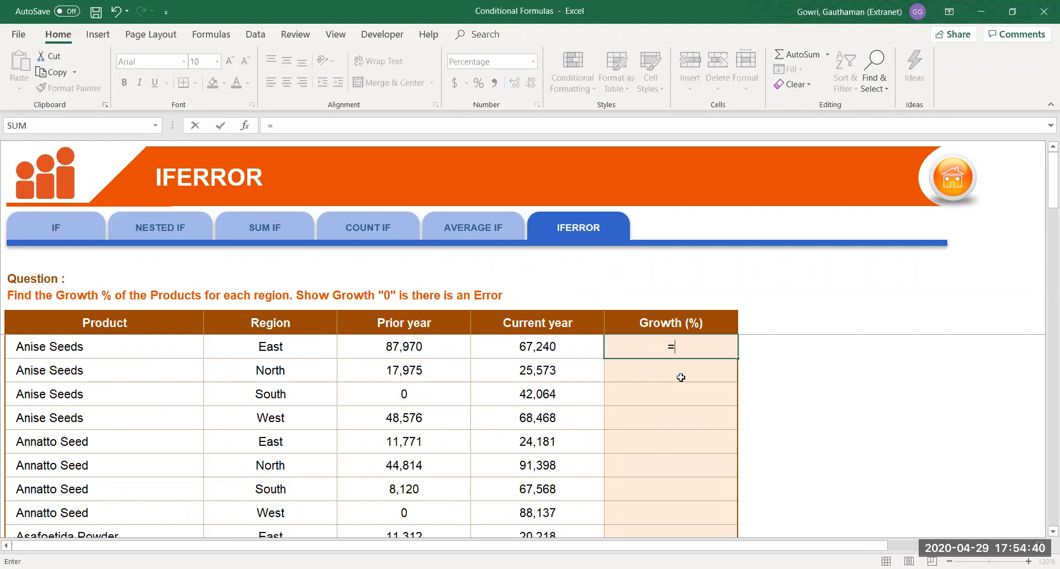
{"action": "left_click", "coordinate": [545, 348]}
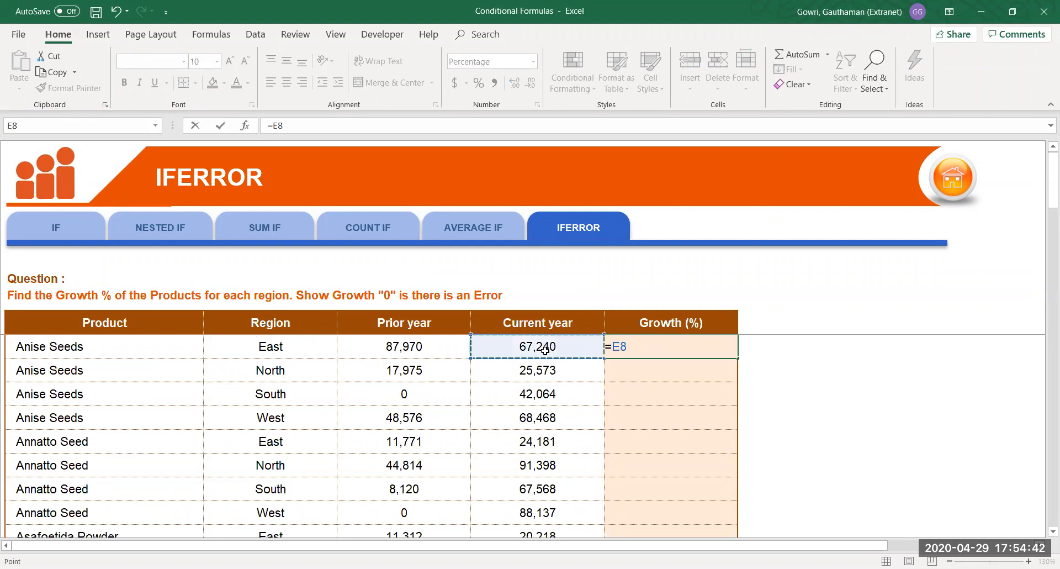
{"action": "type", "text": "-"}
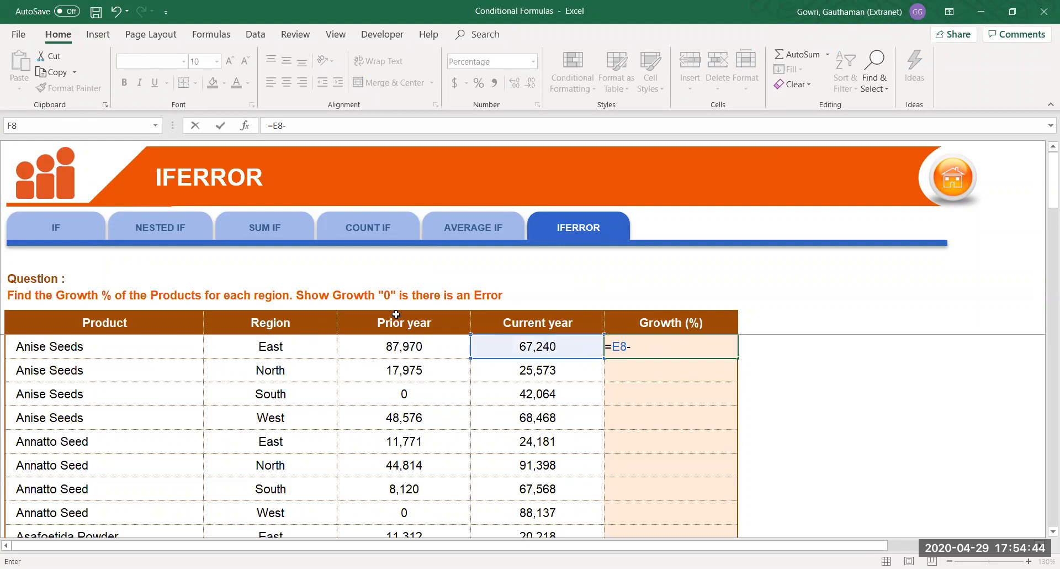
{"action": "left_click", "coordinate": [415, 350]}
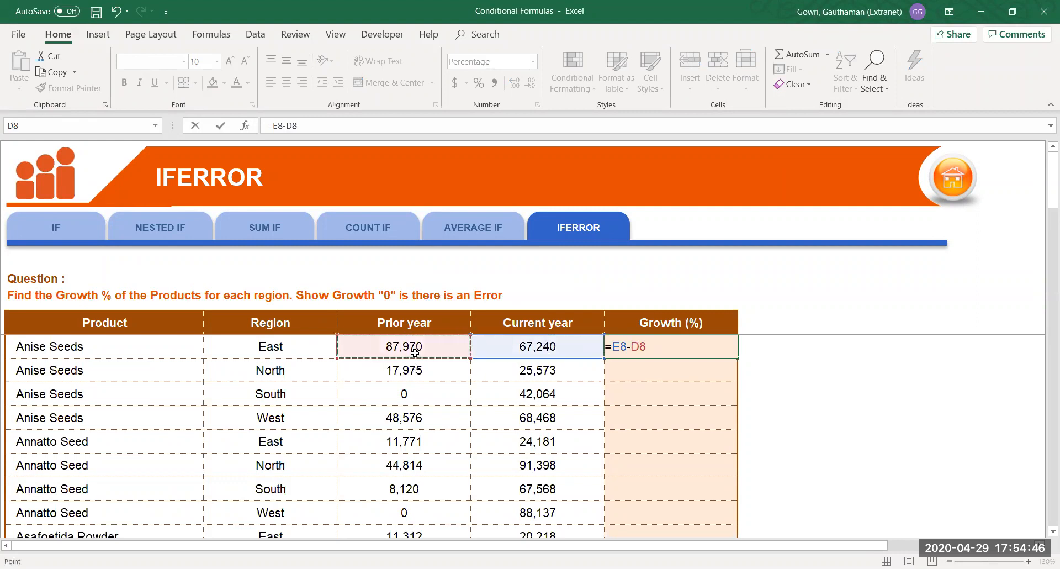
{"action": "type", "text": ")"}
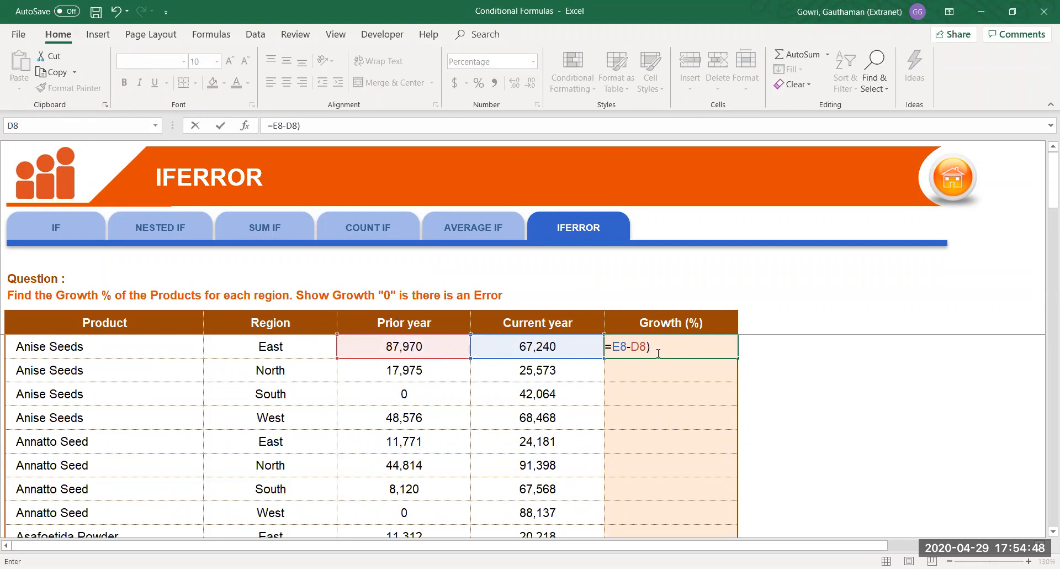
{"action": "left_click", "coordinate": [615, 347]}
{"action": "type", "text": "("}
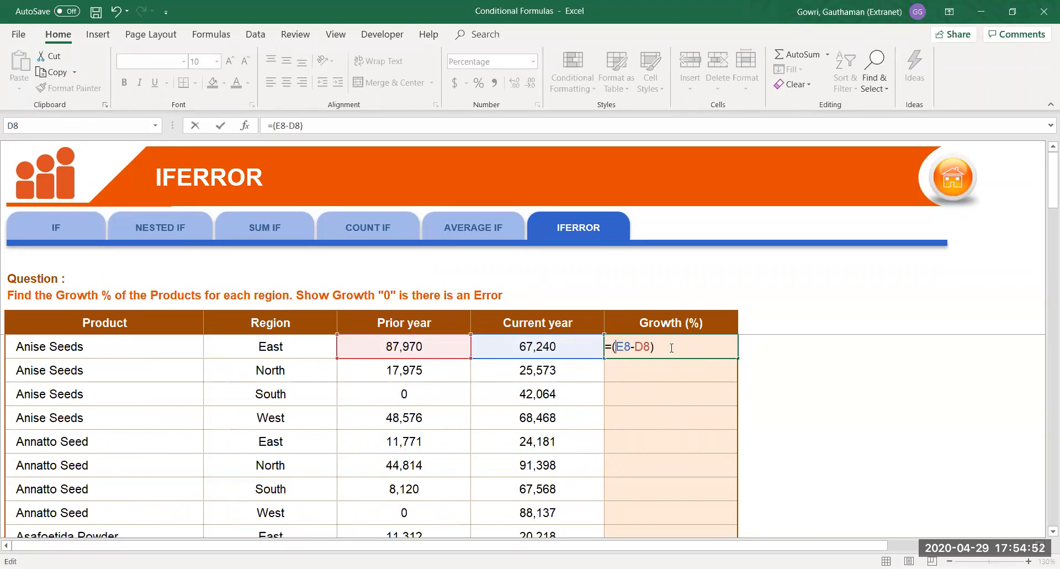
Divide the difference by the prior year value in D8 and complete the formula as =(E8-D8)/D8.
{"action": "left_click", "coordinate": [671, 347]}
{"action": "type", "text": "/"}
{"action": "left_click", "coordinate": [449, 344]}
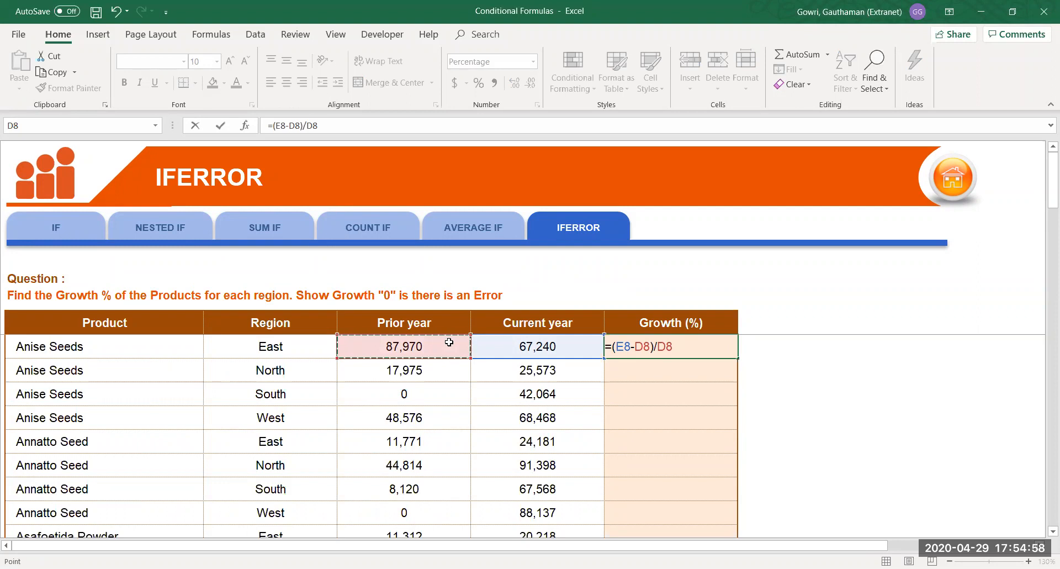
{"action": "type", "text": ")"}
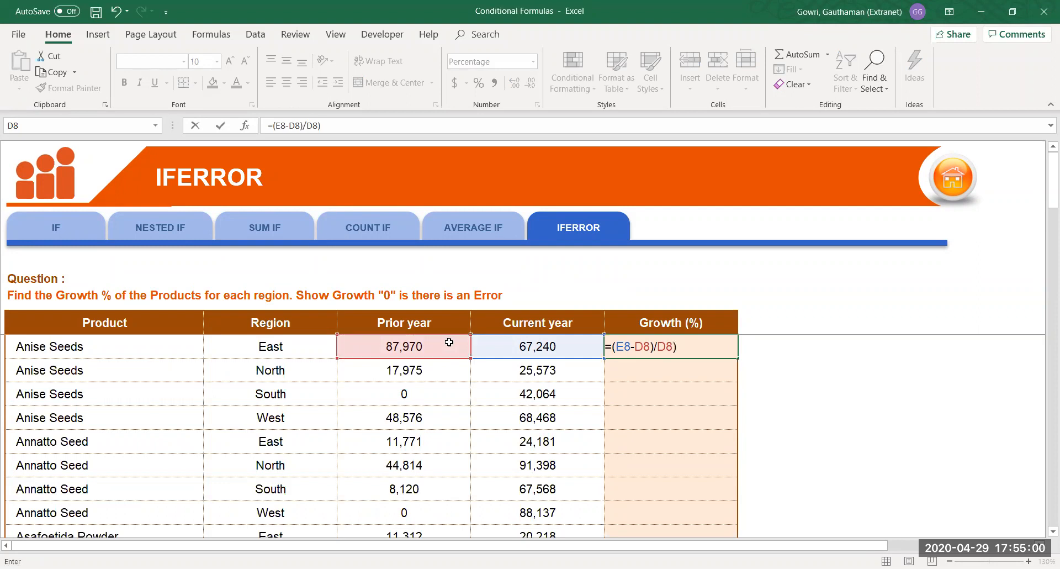
{"action": "key", "text": "Return"}
{"action": "key", "text": "Up"}
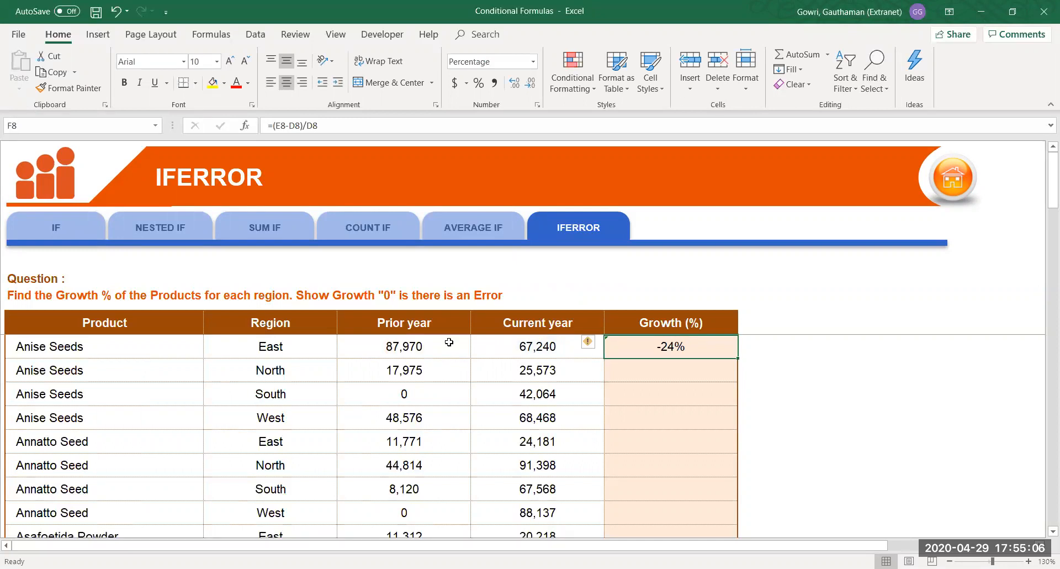
Examine the prior year, current year and growth values in the Anise Seeds East row.
{"action": "key", "text": "Left"}
{"action": "key", "text": "Left"}
{"action": "key", "text": "Left"}
{"action": "key", "text": "Left"}
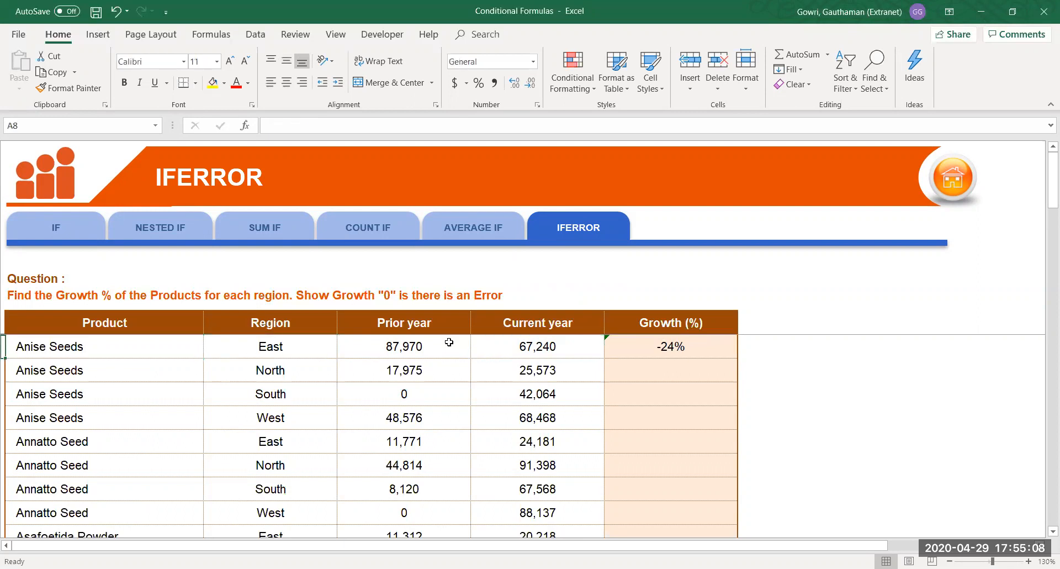
{"action": "key", "text": "Right"}
{"action": "key", "text": "Right"}
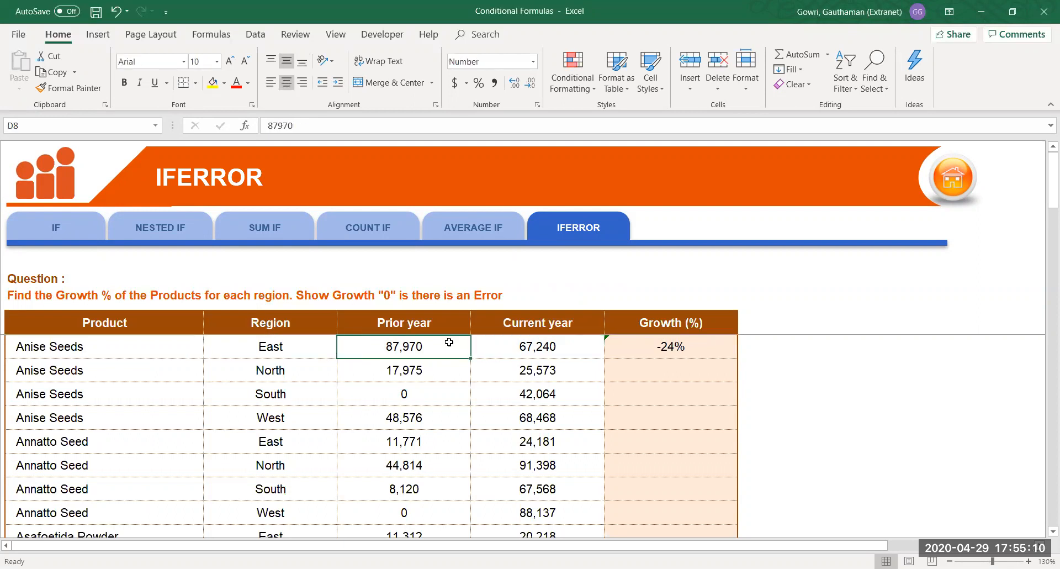
{"action": "key", "text": "Right"}
{"action": "key", "text": "Right"}
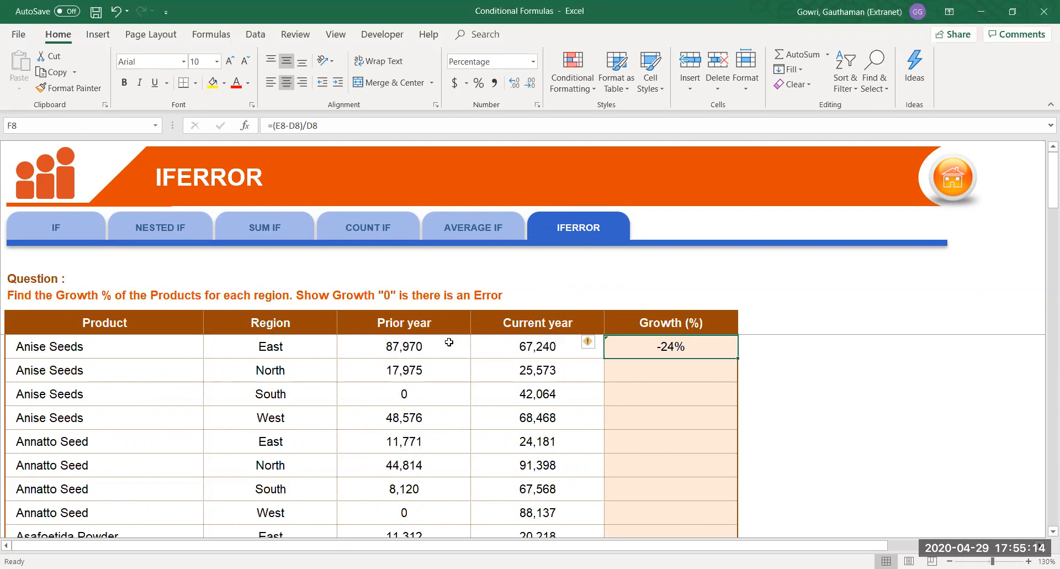
Fill the growth formula =(E8-D8)/D8 from F8 down to F22, the Basil Leaf South row.
{"action": "key", "text": "shift+Down"}
{"action": "key", "text": "shift+Down"}
{"action": "key", "text": "shift+Down"}
{"action": "key", "text": "shift+Down"}
{"action": "key", "text": "shift+Down"}
{"action": "key", "text": "shift+Down"}
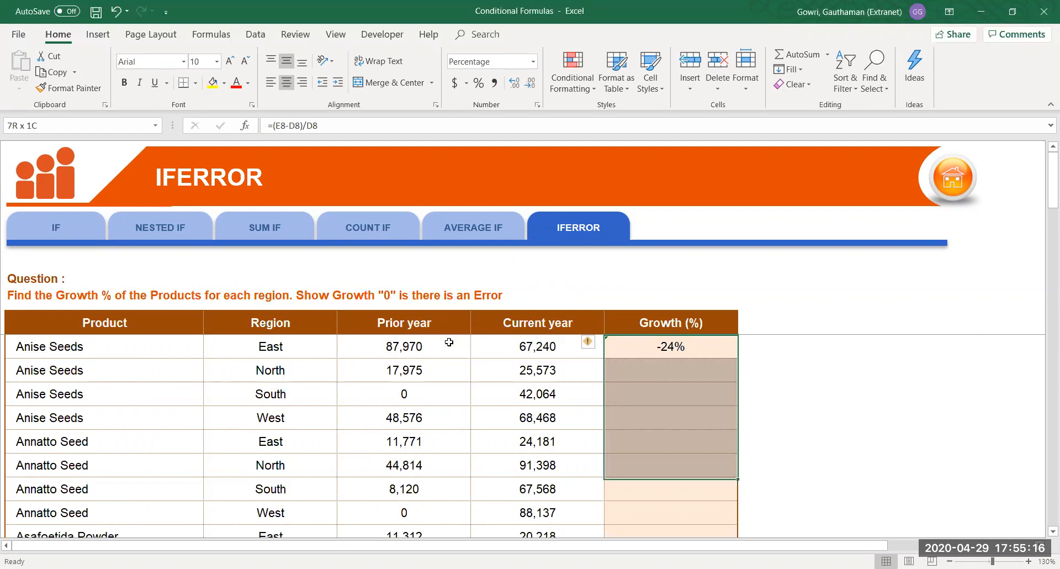
{"action": "key", "text": "shift+Down"}
{"action": "key", "text": "shift+Down"}
{"action": "key", "text": "shift+Down"}
{"action": "key", "text": "shift+Down"}
{"action": "key", "text": "shift+Down"}
{"action": "key", "text": "shift+Down"}
{"action": "key", "text": "shift+Down"}
{"action": "key", "text": "shift+Down"}
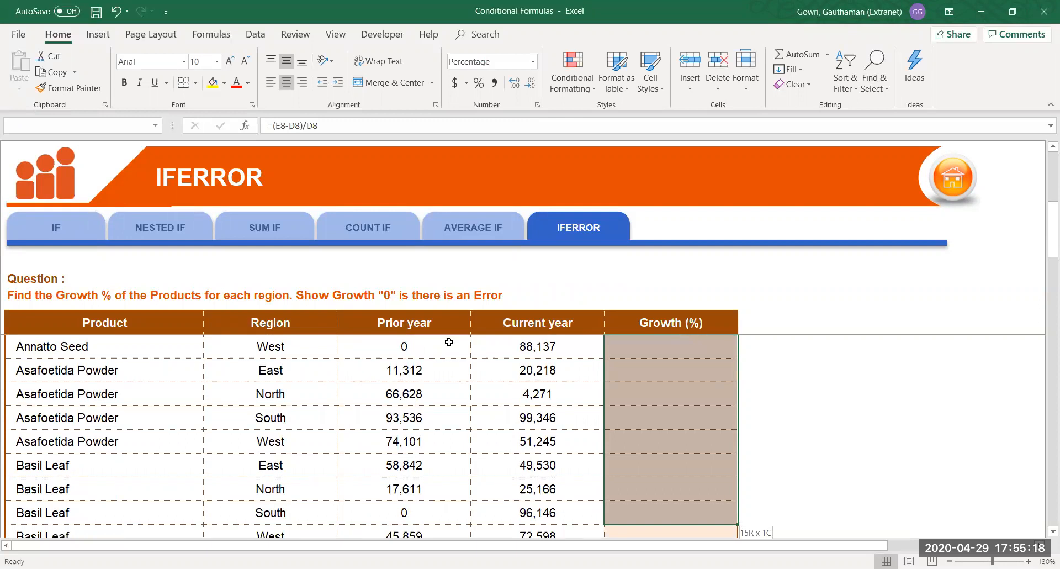
{"action": "key", "text": "ctrl+d"}
{"action": "key", "text": "Up"}
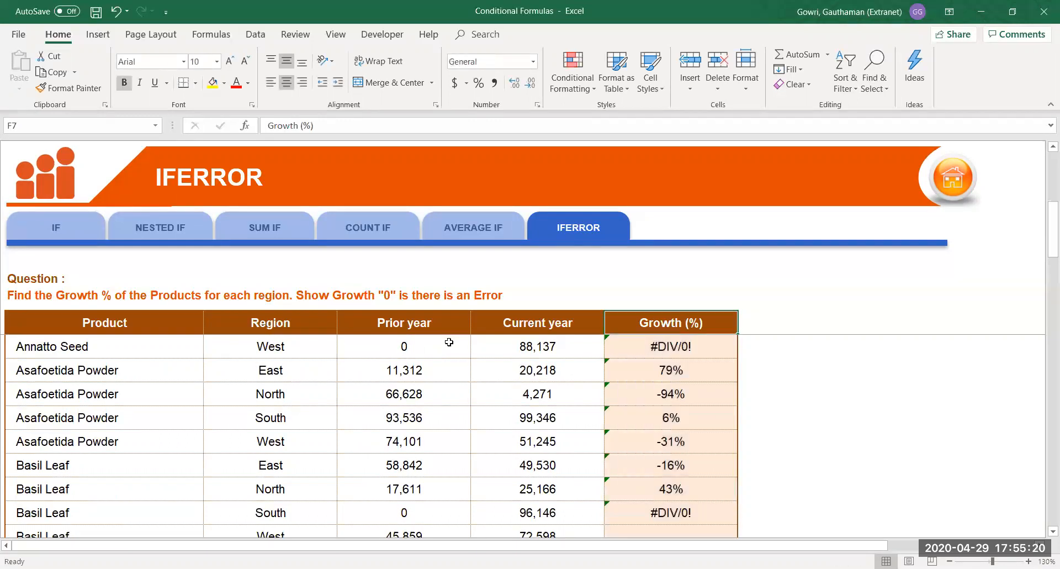
Look through the calculated Growth (%) values from the Anise Seeds rows down to Annatto Seed West for formula errors.
{"action": "key", "text": "Down"}
{"action": "key", "text": "Down"}
{"action": "key", "text": "Down"}
{"action": "key", "text": "Down"}
{"action": "key", "text": "Down"}
{"action": "key", "text": "Down"}
{"action": "key", "text": "Down"}
{"action": "key", "text": "Down"}
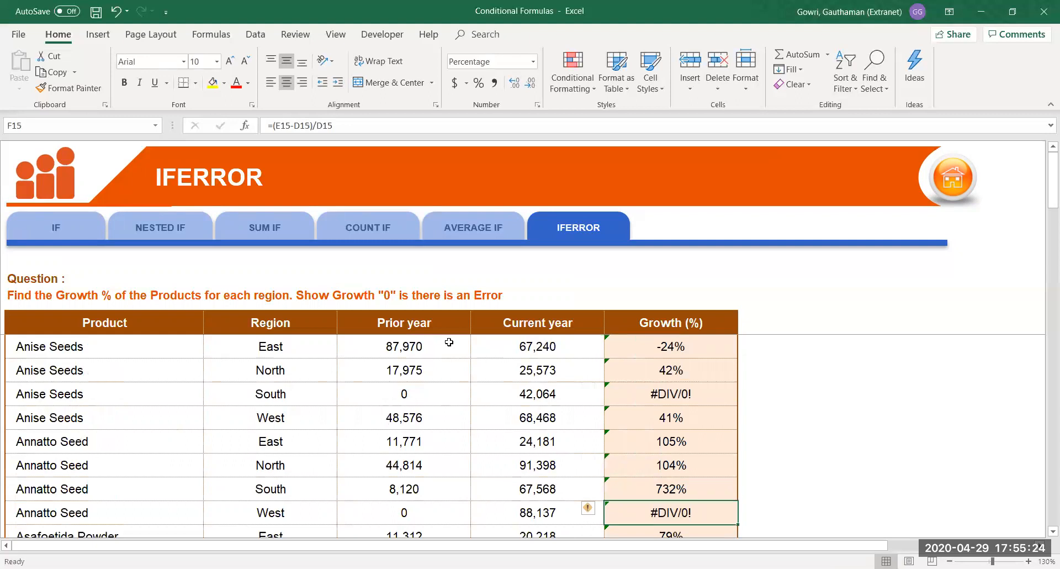
{"action": "scroll", "coordinate": [449, 342], "scroll_direction": "down", "scroll_amount": 1}
{"action": "key", "text": "Up"}
{"action": "key", "text": "Up"}
{"action": "key", "text": "Up"}
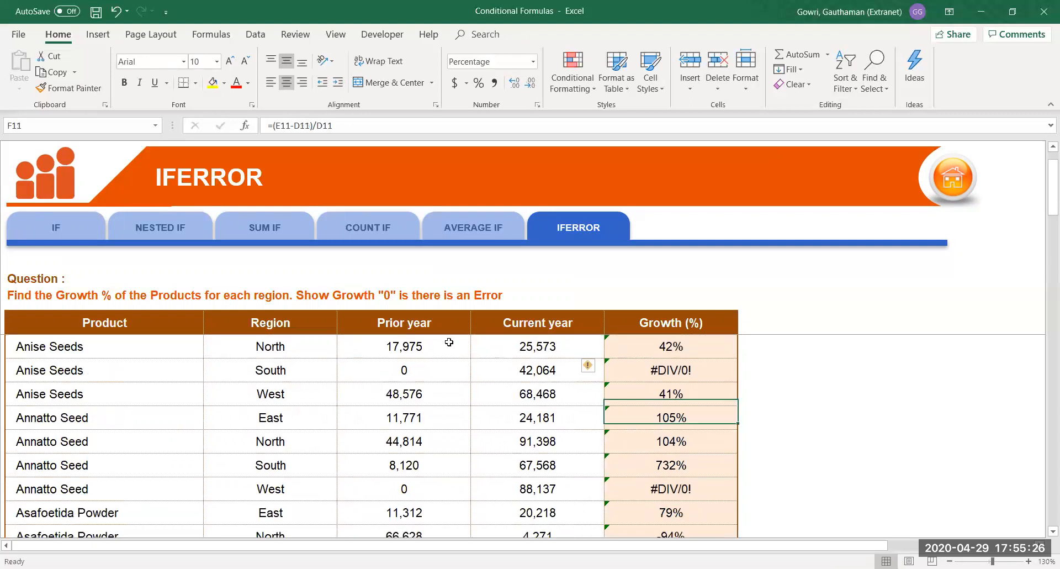
Examine the Anise Seeds South row, comparing its product, region, prior year, current year and growth cells.
{"action": "scroll", "coordinate": [449, 341], "scroll_direction": "up", "scroll_amount": 1}
{"action": "key", "text": "Up"}
{"action": "key", "text": "Up"}
{"action": "key", "text": "Left"}
{"action": "key", "text": "Left"}
{"action": "key", "text": "Left"}
{"action": "key", "text": "Left"}
{"action": "key", "text": "Right"}
{"action": "key", "text": "Right"}
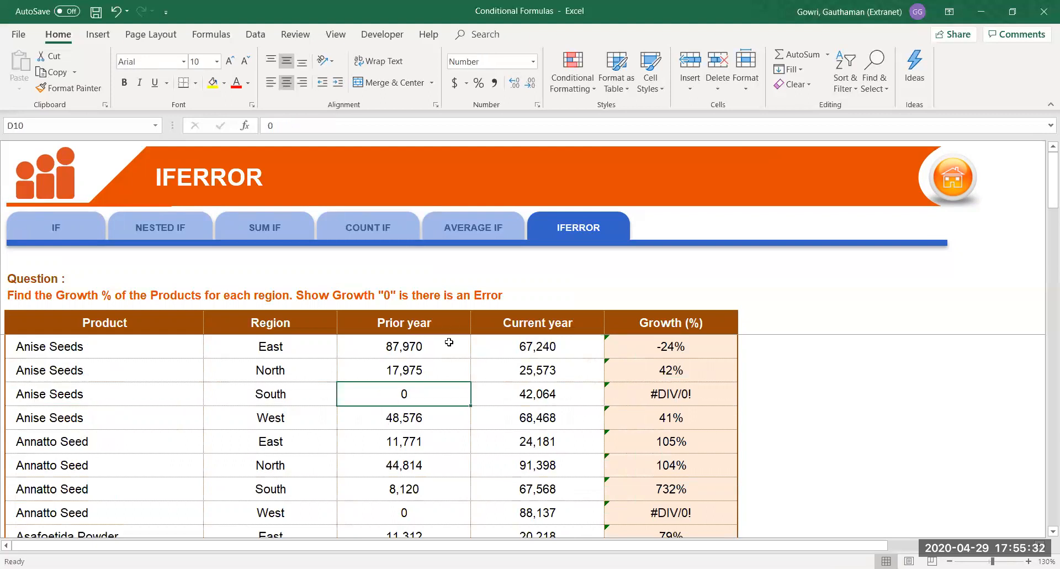
{"action": "key", "text": "Left"}
{"action": "key", "text": "Left"}
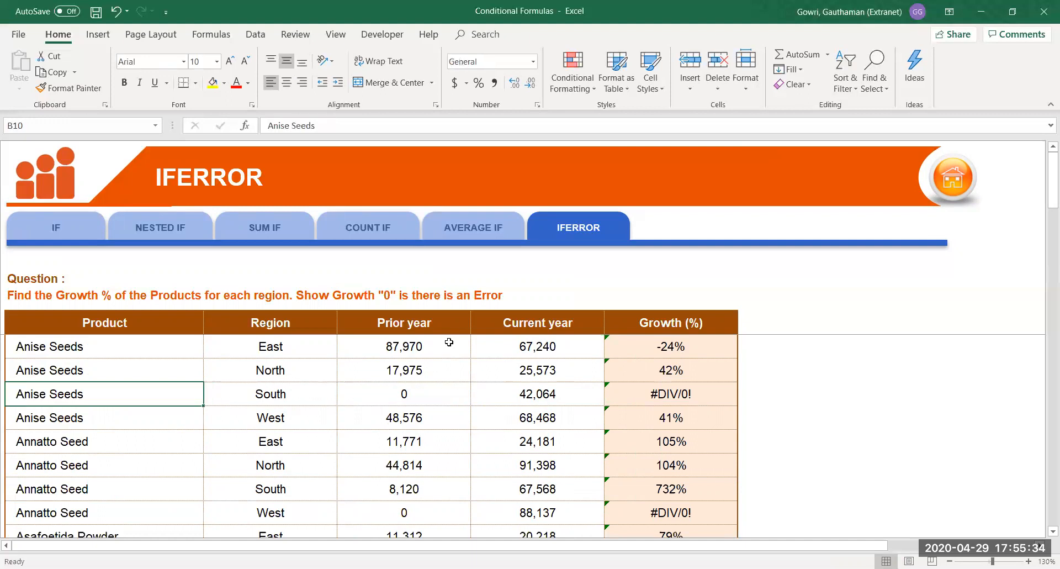
{"action": "key", "text": "shift+Right"}
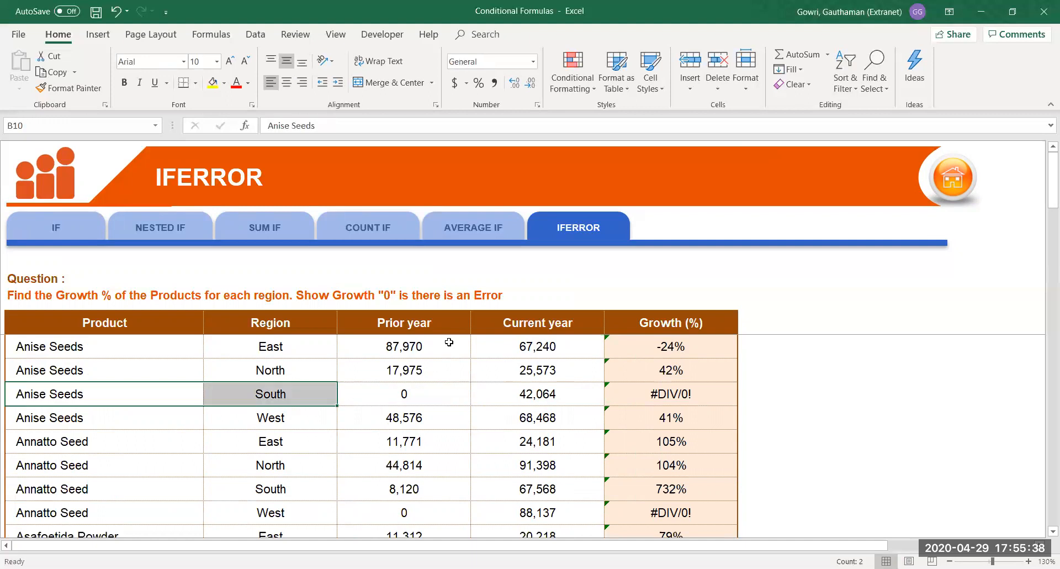
{"action": "key", "text": "Right"}
{"action": "key", "text": "Right"}
{"action": "key", "text": "Right"}
{"action": "key", "text": "Right"}
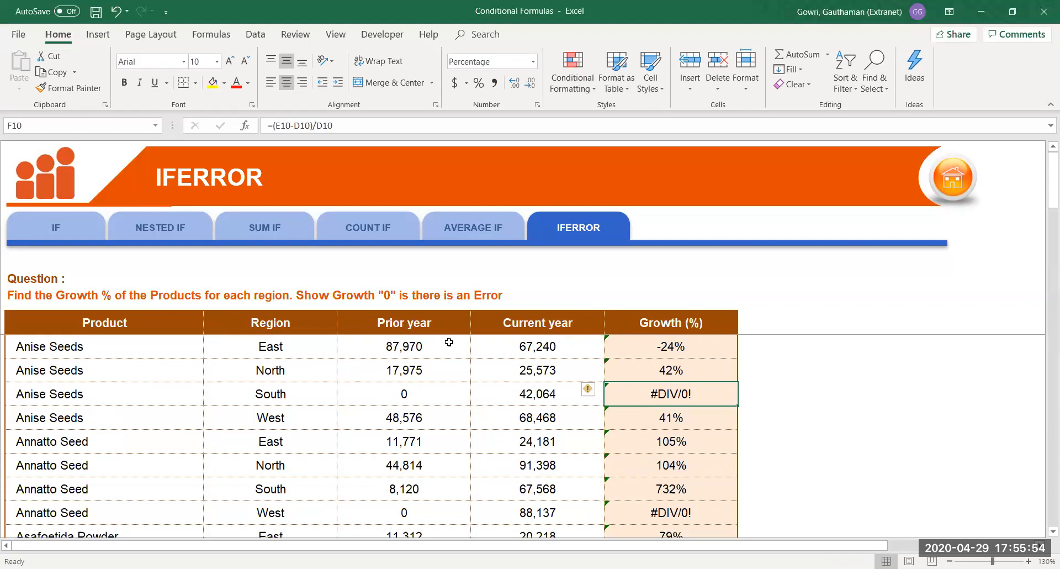
Rewrite the Growth (%) formula in F8 as an IFERROR function with (E8-D8)/D8 as its value.
{"action": "left_click", "coordinate": [102, 320]}
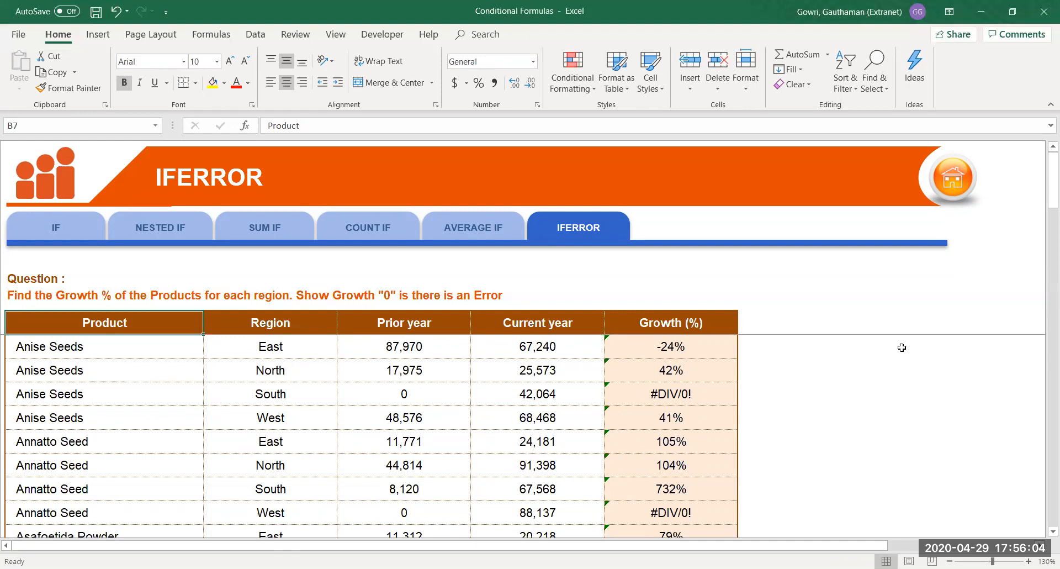
{"action": "left_click", "coordinate": [666, 345]}
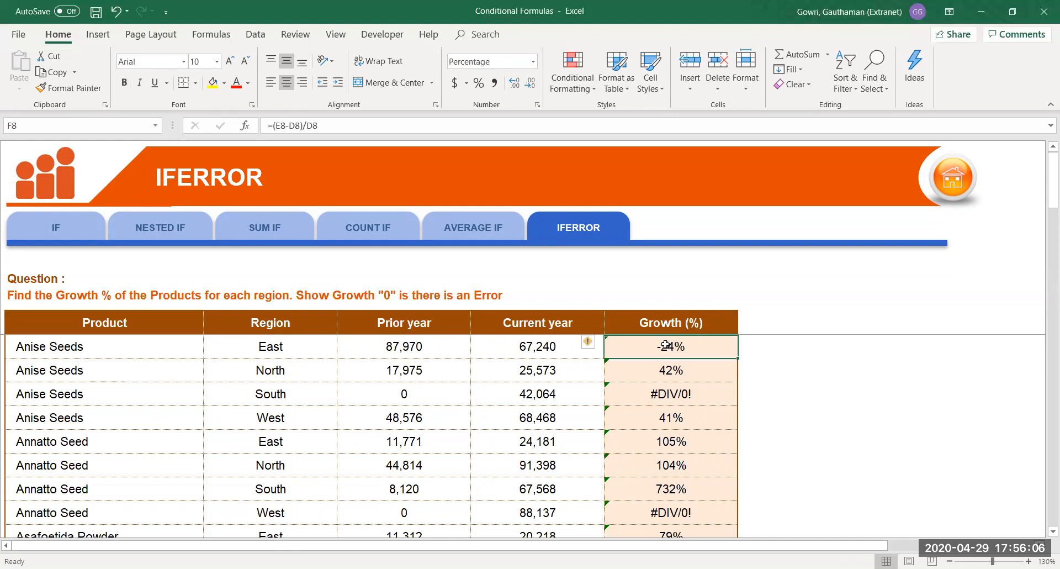
{"action": "double_click", "coordinate": [666, 345]}
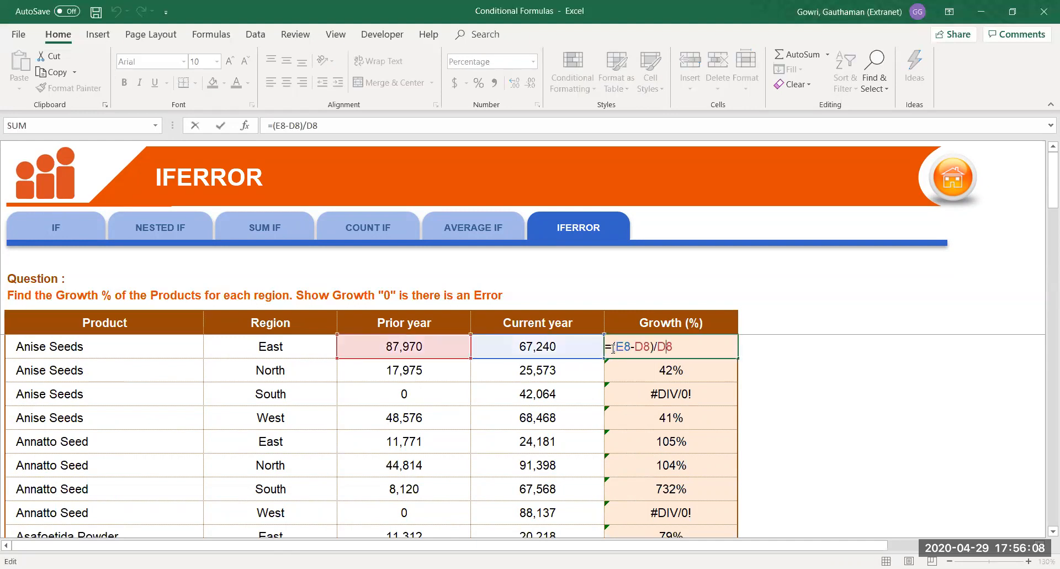
{"action": "left_click_drag", "start_coordinate": [613, 348], "coordinate": [674, 347]}
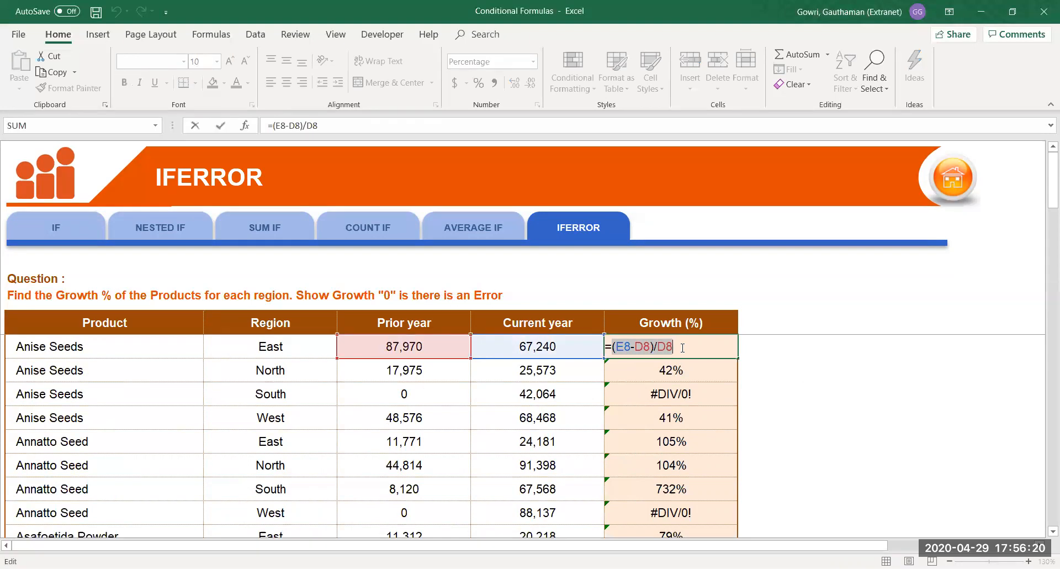
{"action": "key", "text": "BackSpace"}
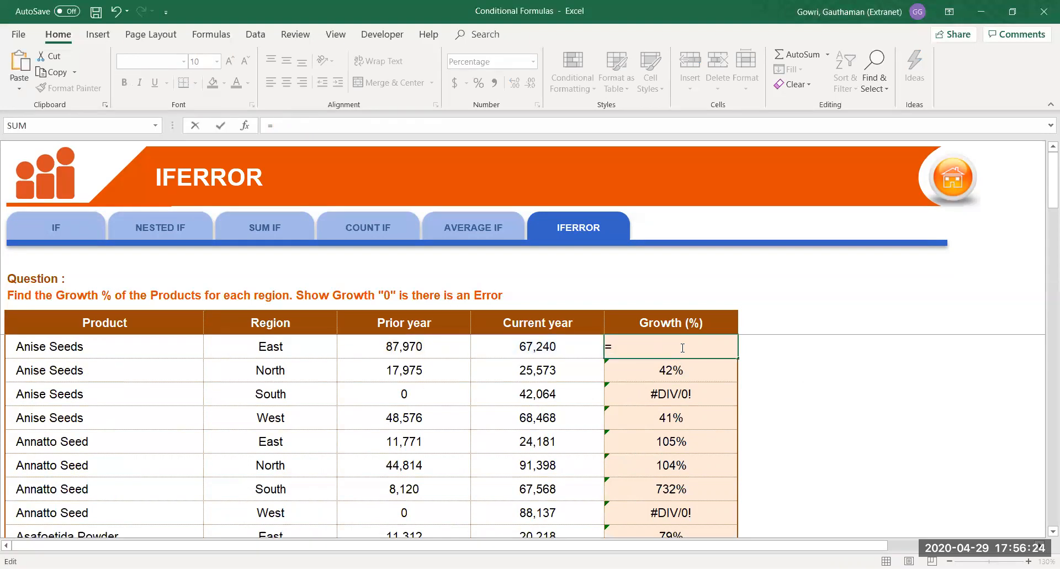
{"action": "type", "text": "IFERROR("}
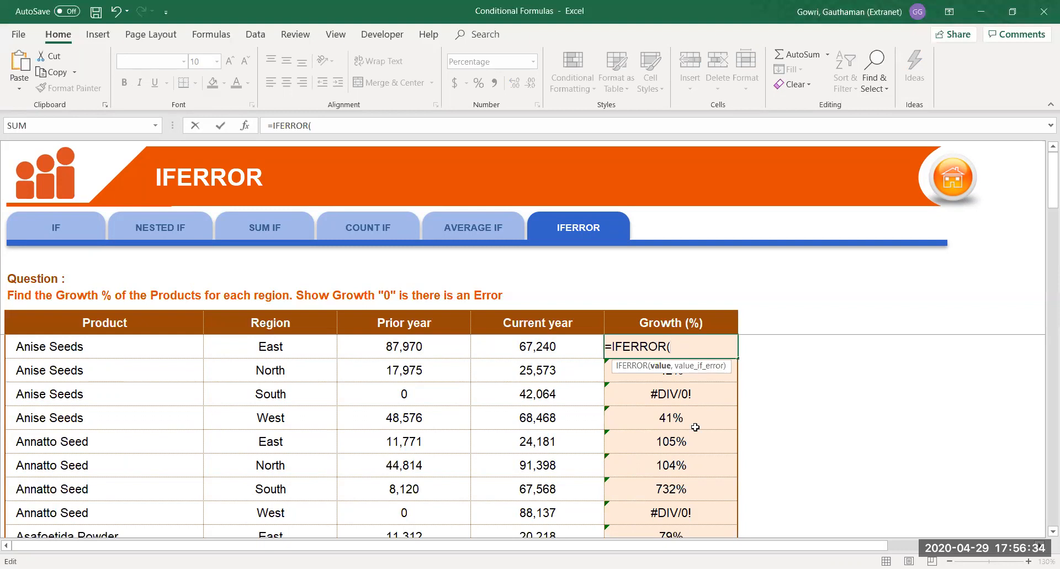
{"action": "type", "text": "(E8-D8)/D8"}
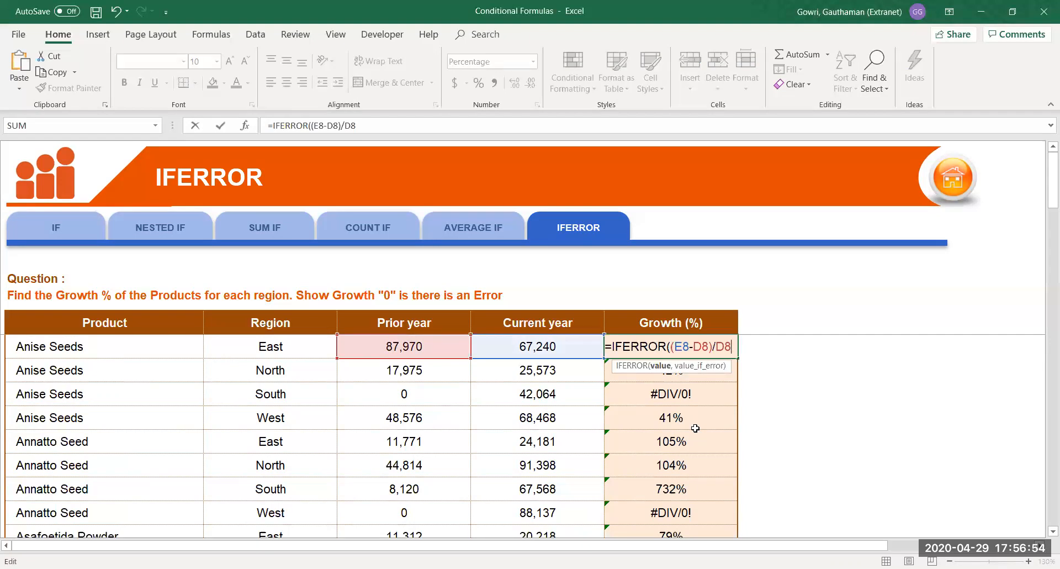
Use "No Prior Sales" as the error value in F8 and complete the formula as =IFERROR((E8-D8)/D8,"No Prior Sales").
{"action": "type", "text": ",\""}
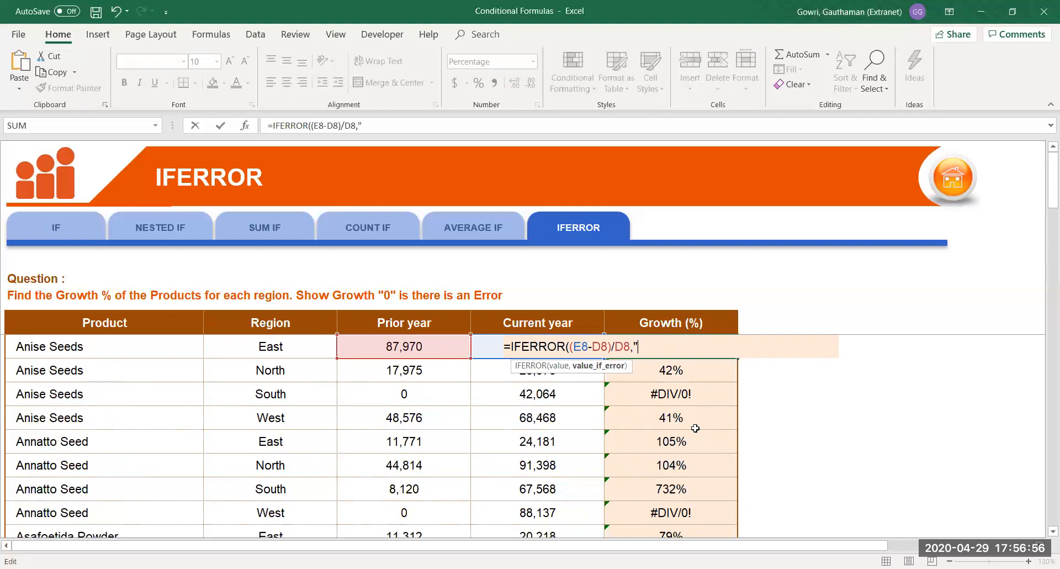
{"action": "type", "text": "No Prio"}
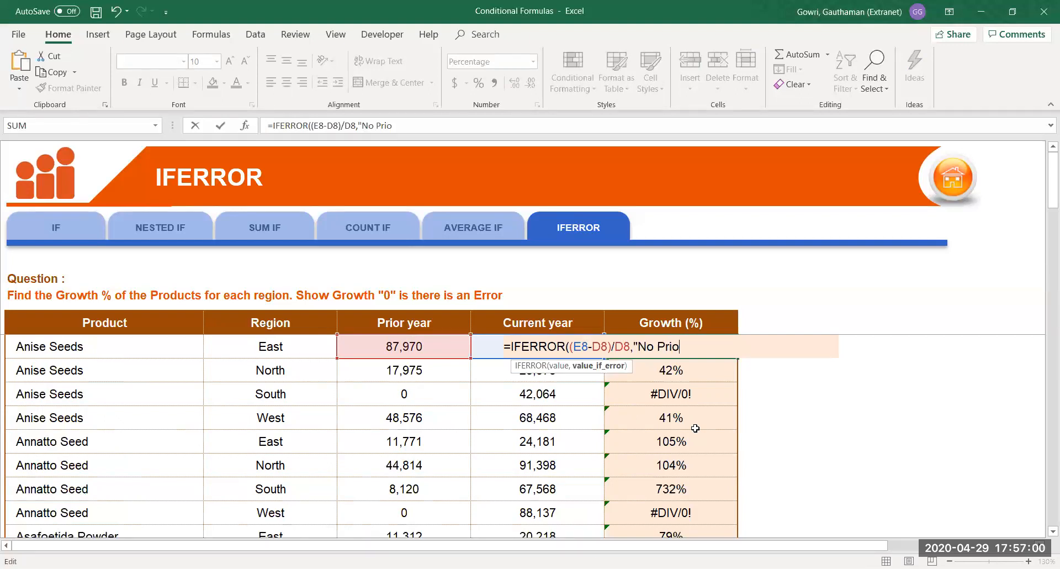
{"action": "type", "text": "r Sales\")"}
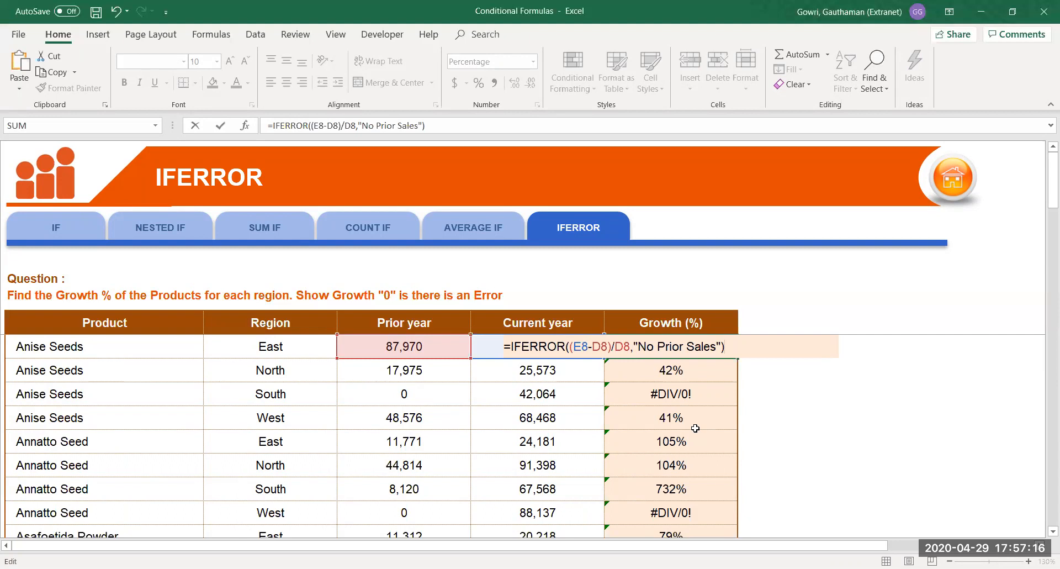
{"action": "key", "text": "Return"}
{"action": "key", "text": "Up"}
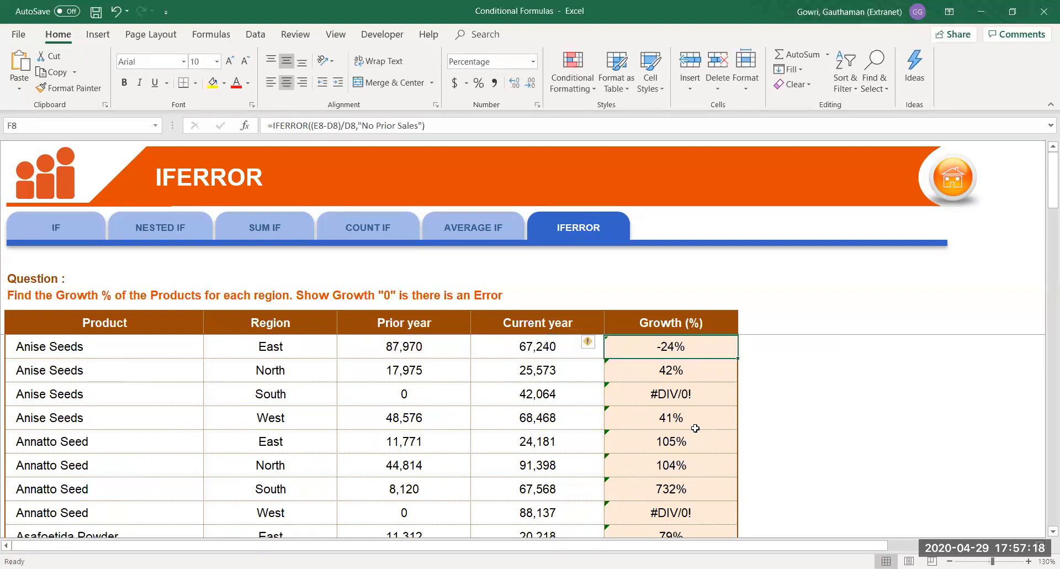
Fill the IFERROR formula from F8 down to F22 and check the Anise Seeds South and Annatto Seed West results.
{"action": "double_click", "coordinate": [740, 360]}
{"action": "left_click", "coordinate": [649, 398]}
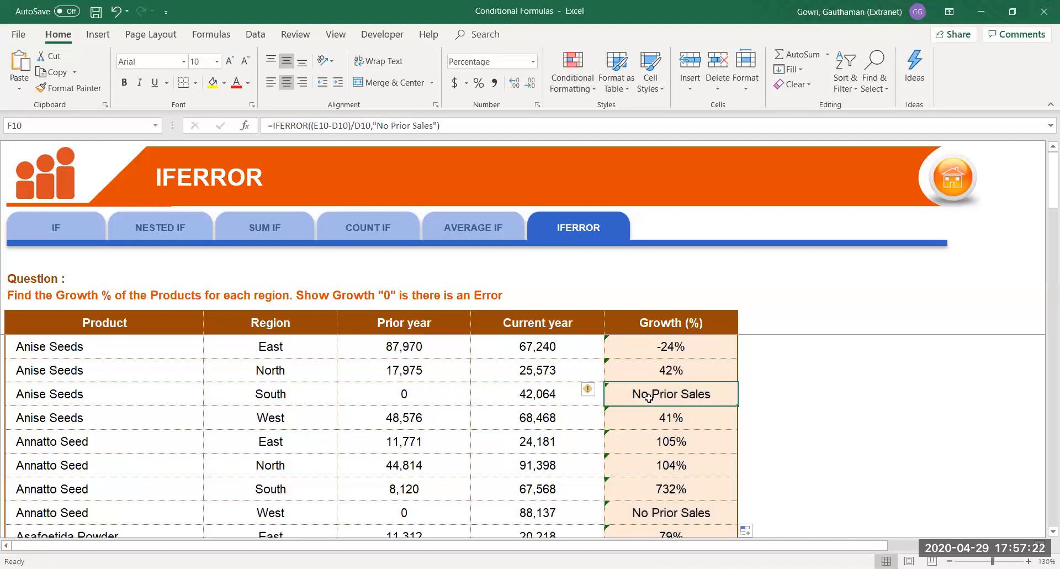
{"action": "key", "text": "Down"}
{"action": "key", "text": "Down"}
{"action": "key", "text": "Down"}
{"action": "key", "text": "Down"}
{"action": "key", "text": "Down"}
{"action": "key", "text": "Down"}
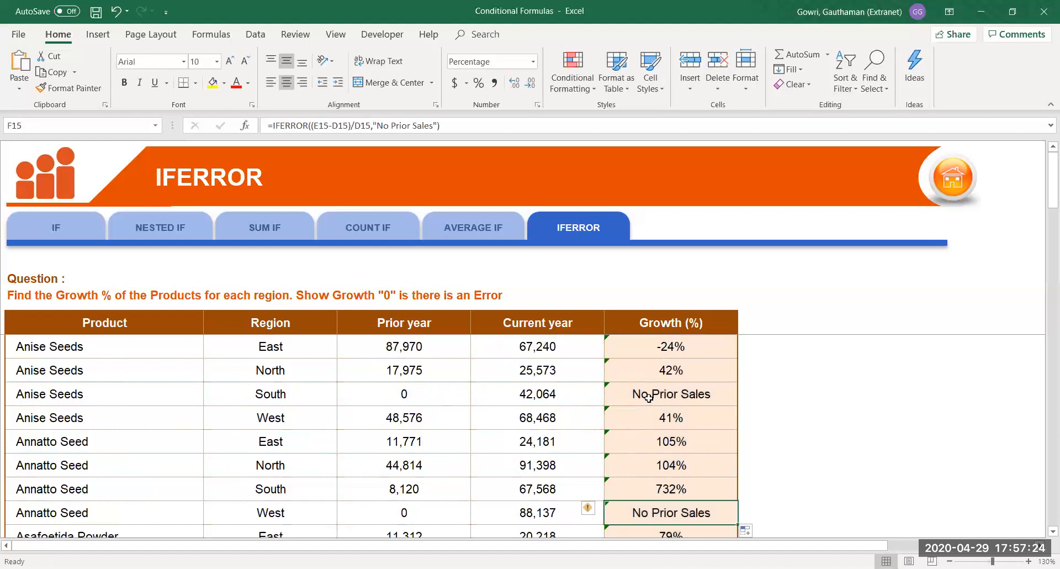
Extend the IFERROR formula from F22, the Basil Leaf South row, down the remaining empty Growth (%) cells.
{"action": "key", "text": "Down"}
{"action": "key", "text": "Down"}
{"action": "key", "text": "Down"}
{"action": "key", "text": "Down"}
{"action": "key", "text": "Down"}
{"action": "key", "text": "Down"}
{"action": "key", "text": "Down"}
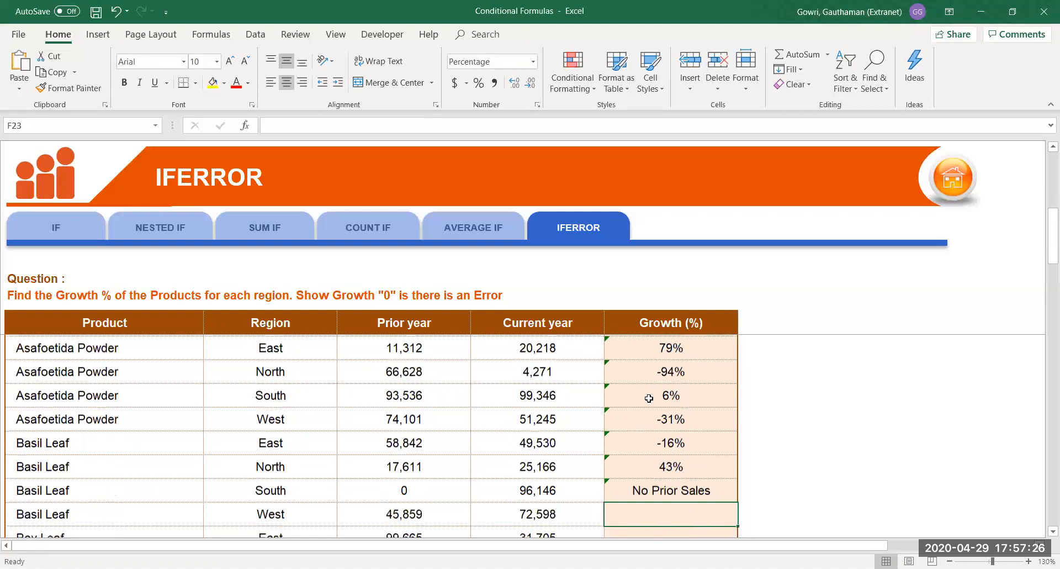
{"action": "key", "text": "Down"}
{"action": "key", "text": "Up"}
{"action": "key", "text": "Up"}
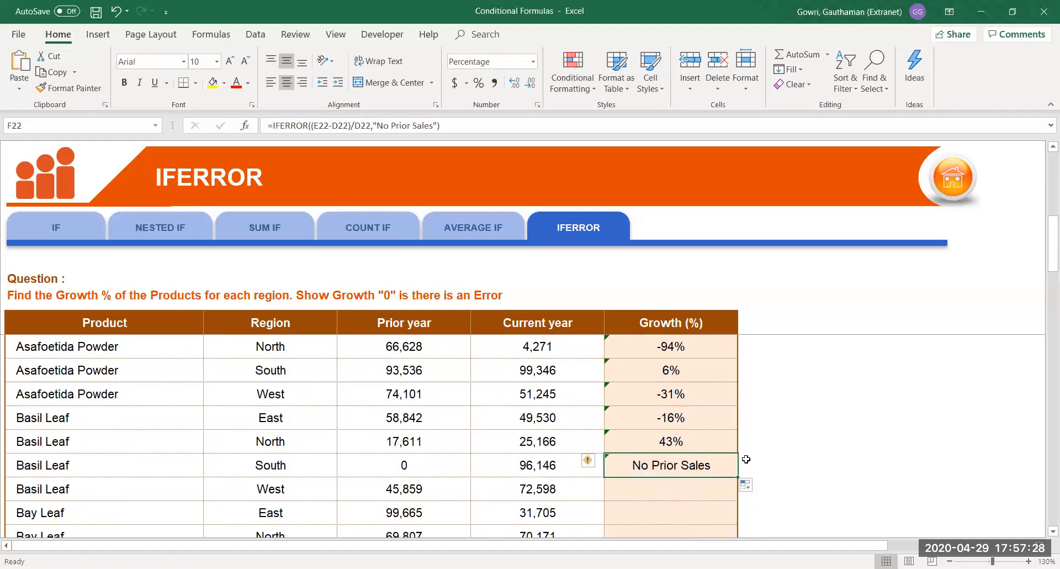
{"action": "double_click", "coordinate": [739, 476]}
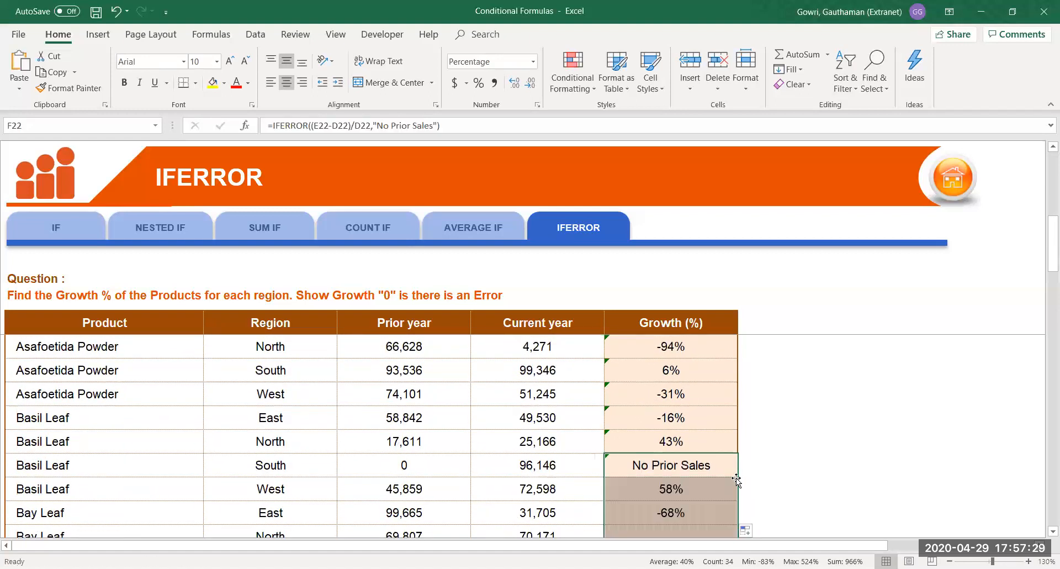
{"action": "left_click", "coordinate": [661, 489]}
{"action": "left_click", "coordinate": [664, 471]}
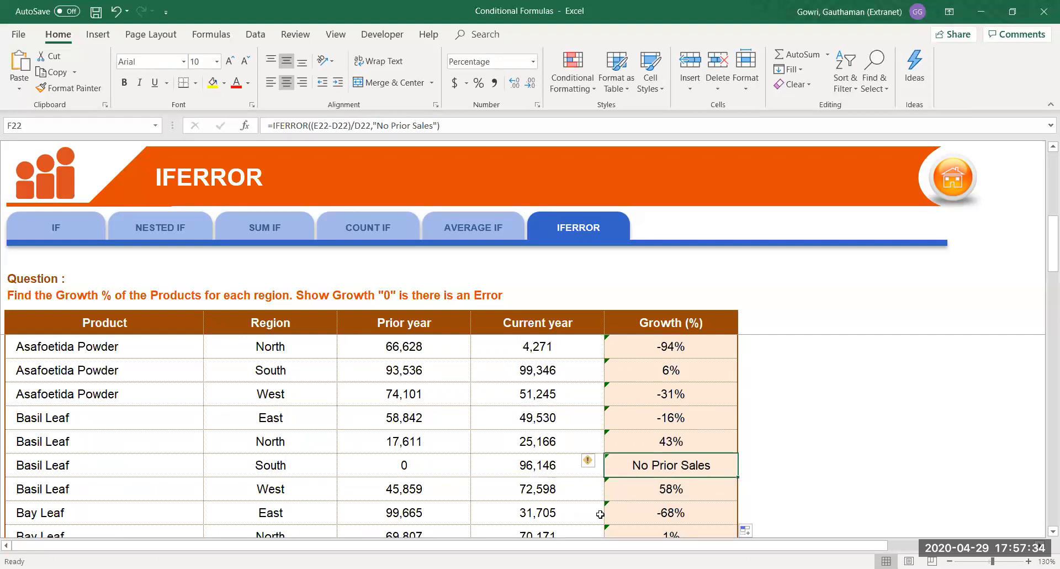
Set the Basil Leaf South prior year value in D22 to 234545 and check the growth formula in that row.
{"action": "left_click", "coordinate": [384, 467]}
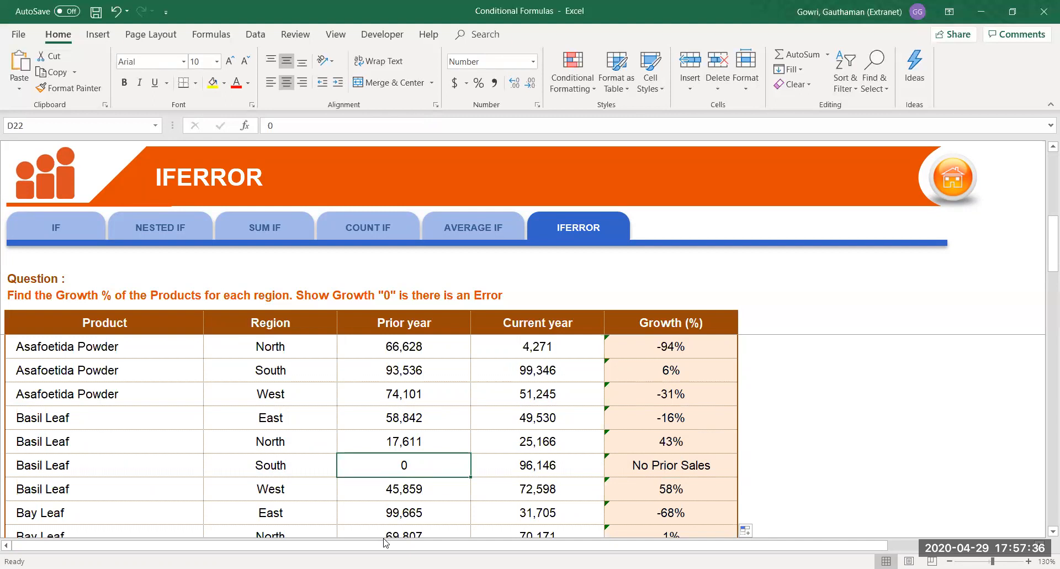
{"action": "type", "text": "234545"}
{"action": "key", "text": "Return"}
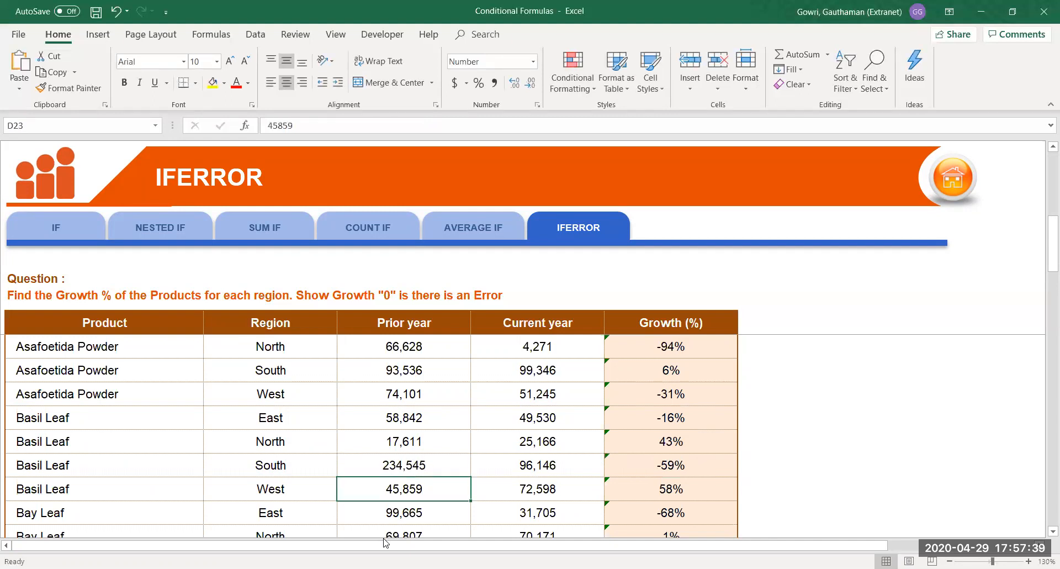
{"action": "left_click", "coordinate": [660, 462]}
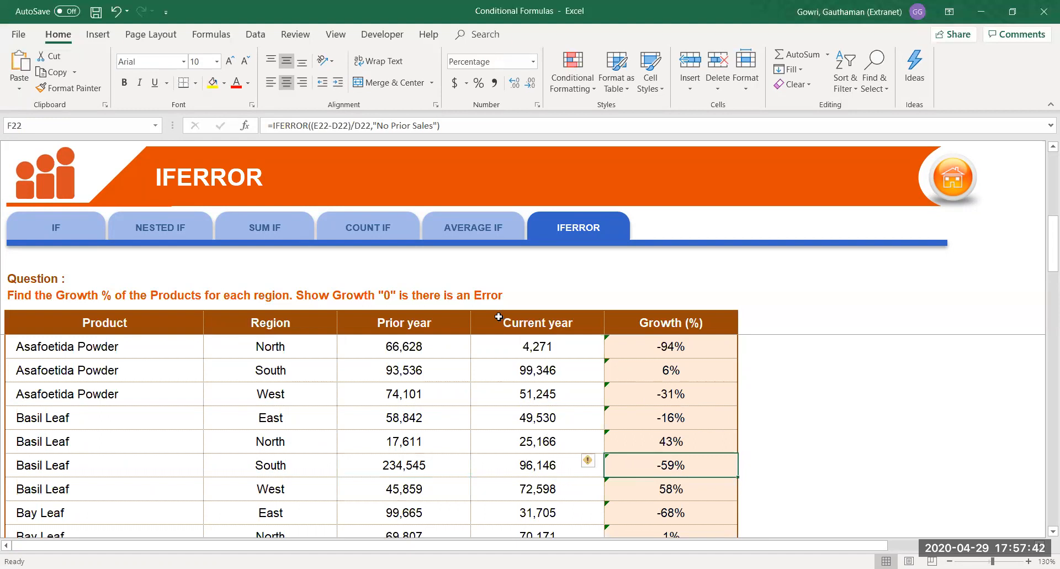
Set the Basil Leaf South prior year value in D22 back to 0.
{"action": "left_click", "coordinate": [403, 471]}
{"action": "type", "text": "0"}
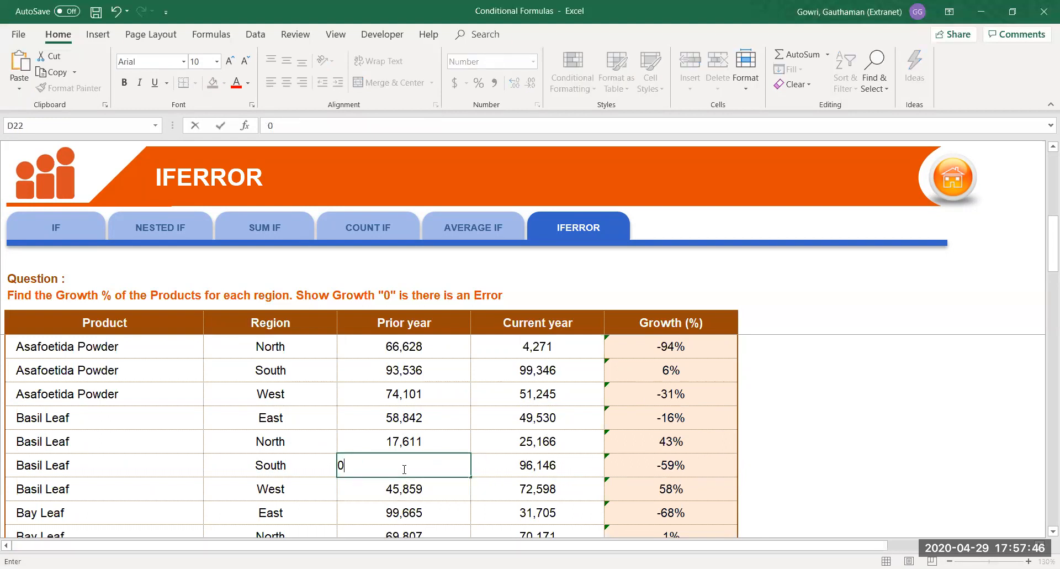
{"action": "key", "text": "Return"}
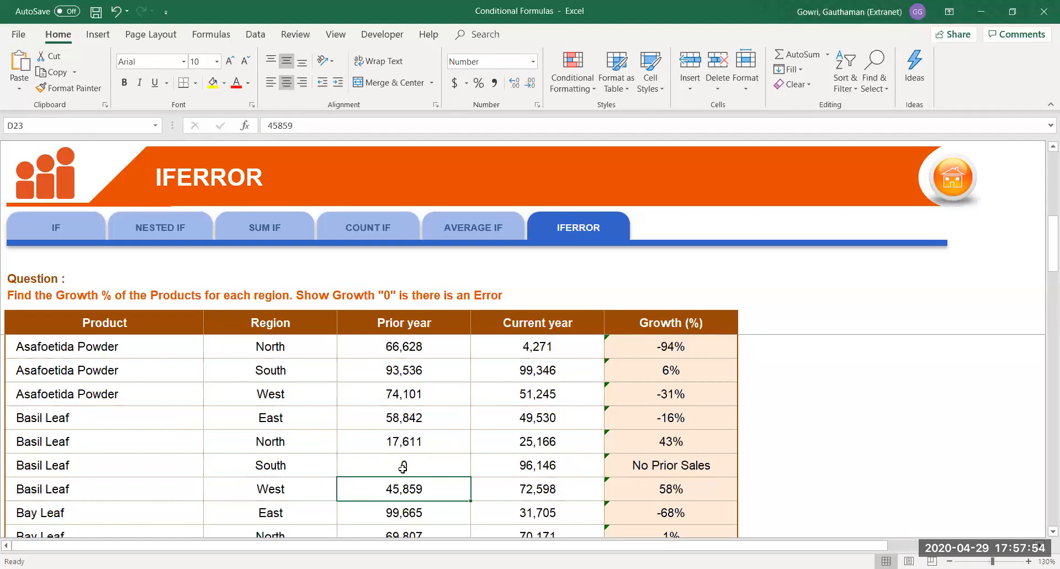
Replace the formula in F8, the Anise Seeds East growth cell, with =(E8-D8)/D8.
{"action": "left_click", "coordinate": [689, 325]}
{"action": "key", "text": "Down"}
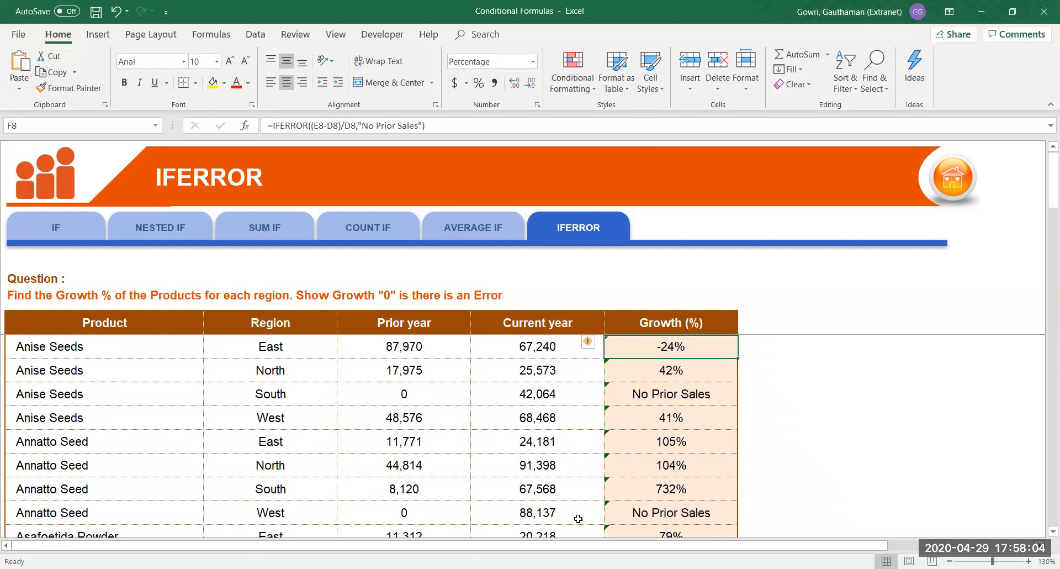
{"action": "type", "text": "="}
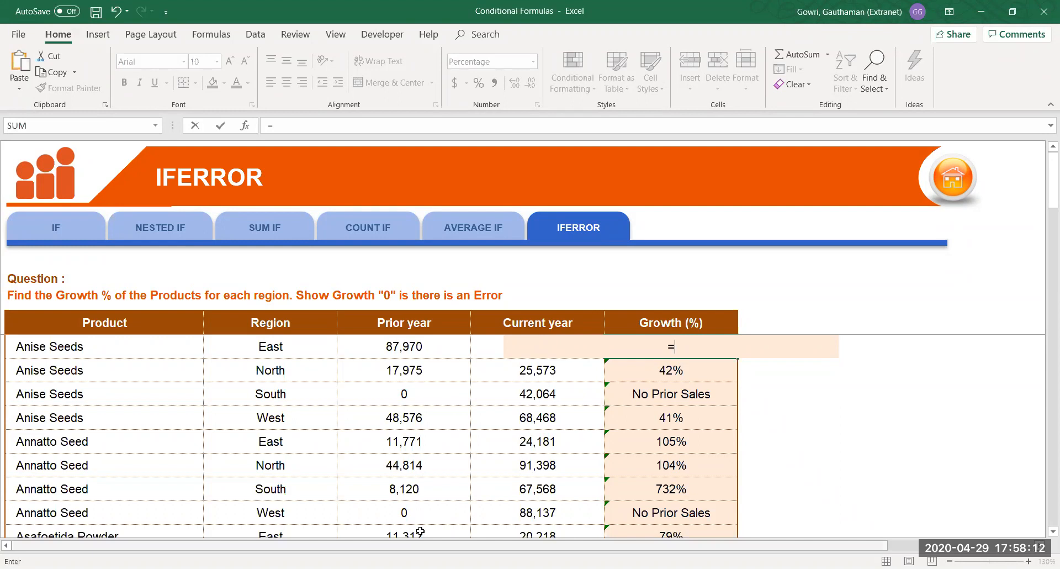
{"action": "left_click", "coordinate": [488, 354]}
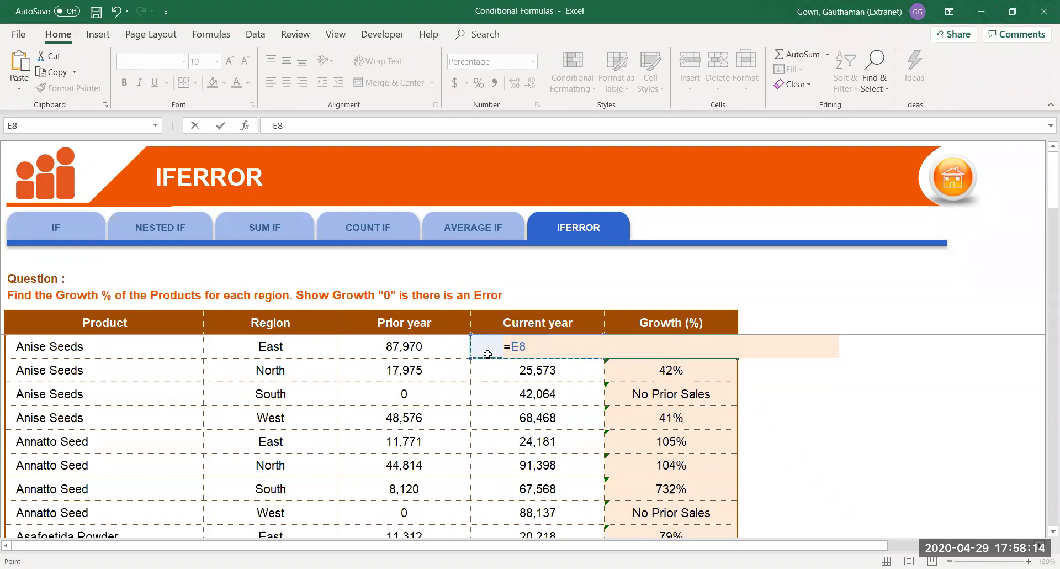
{"action": "type", "text": "-"}
{"action": "left_click", "coordinate": [433, 354]}
{"action": "type", "text": ")"}
{"action": "left_click", "coordinate": [513, 347]}
{"action": "type", "text": "("}
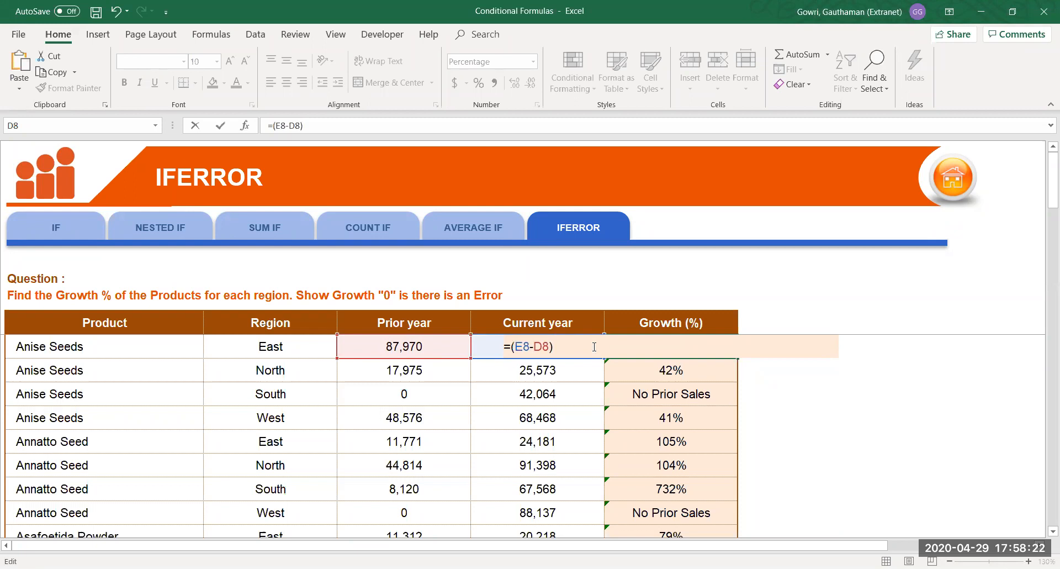
{"action": "left_click", "coordinate": [577, 347]}
{"action": "type", "text": "/"}
{"action": "left_click", "coordinate": [454, 346]}
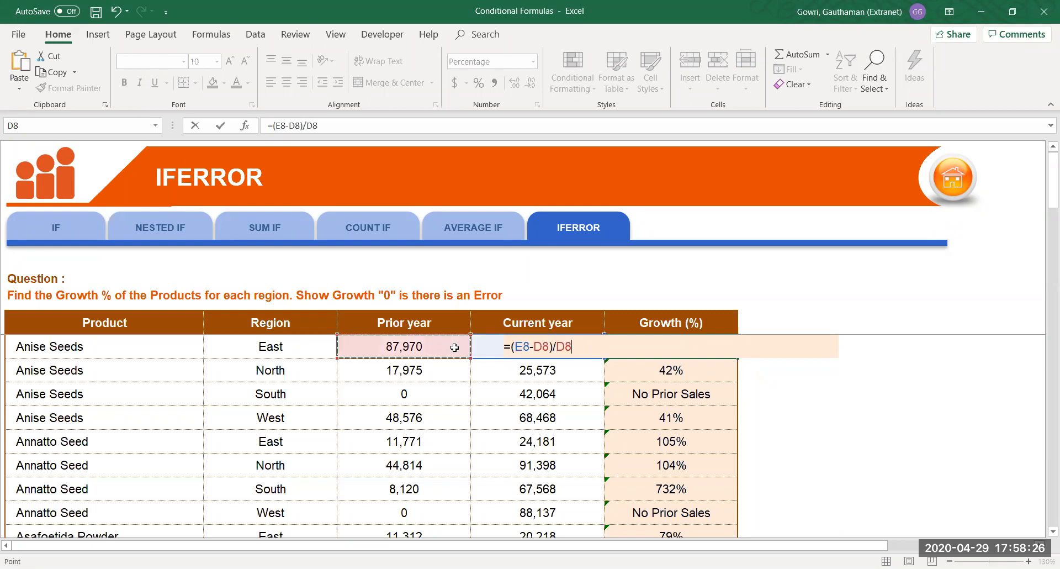
{"action": "key", "text": "Return"}
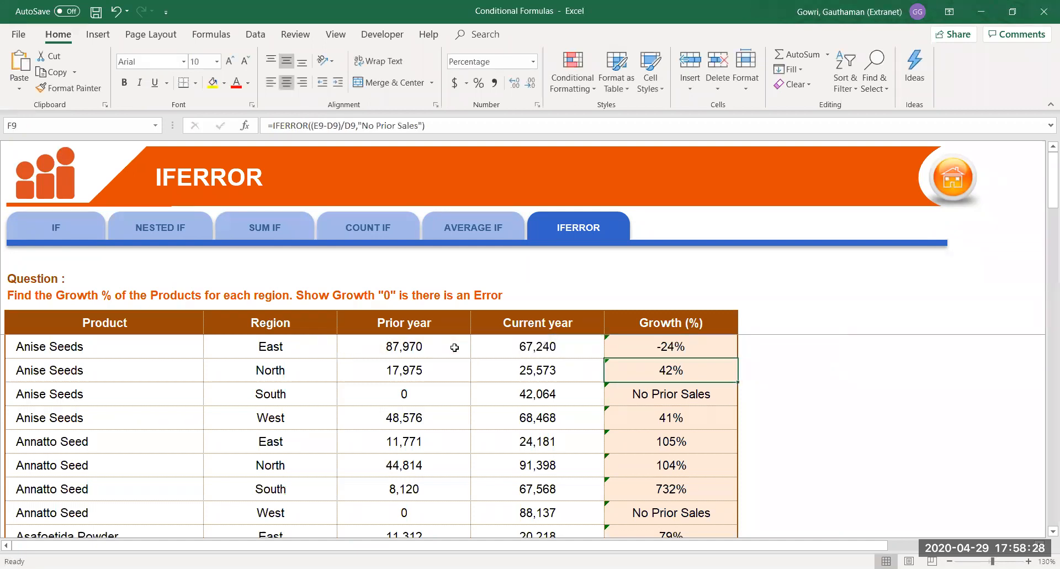
Fill the plain growth formula from F8 down the Growth (%) column and check the Anise Seeds South row.
{"action": "left_click", "coordinate": [693, 343]}
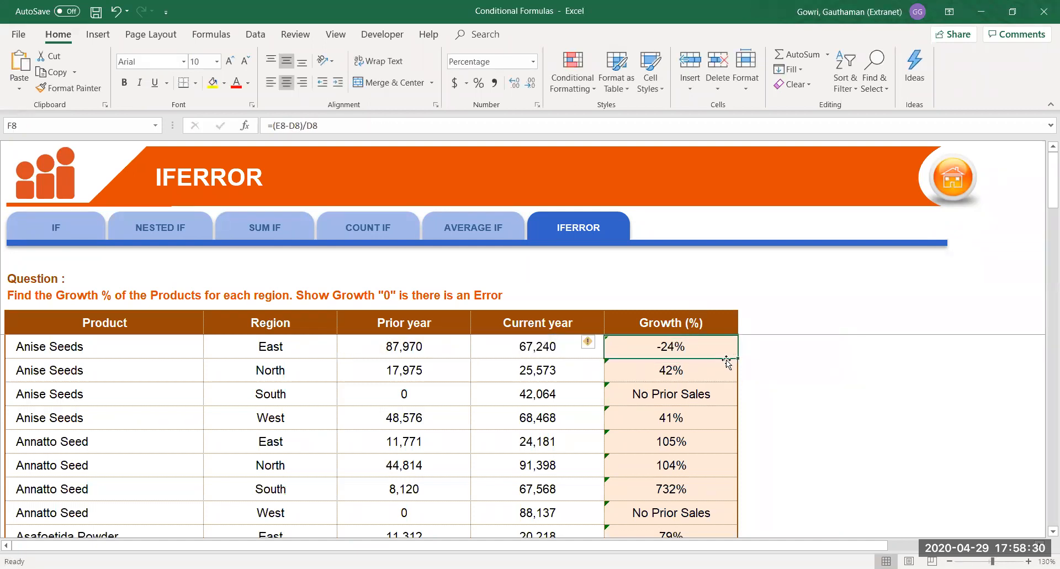
{"action": "double_click", "coordinate": [738, 359]}
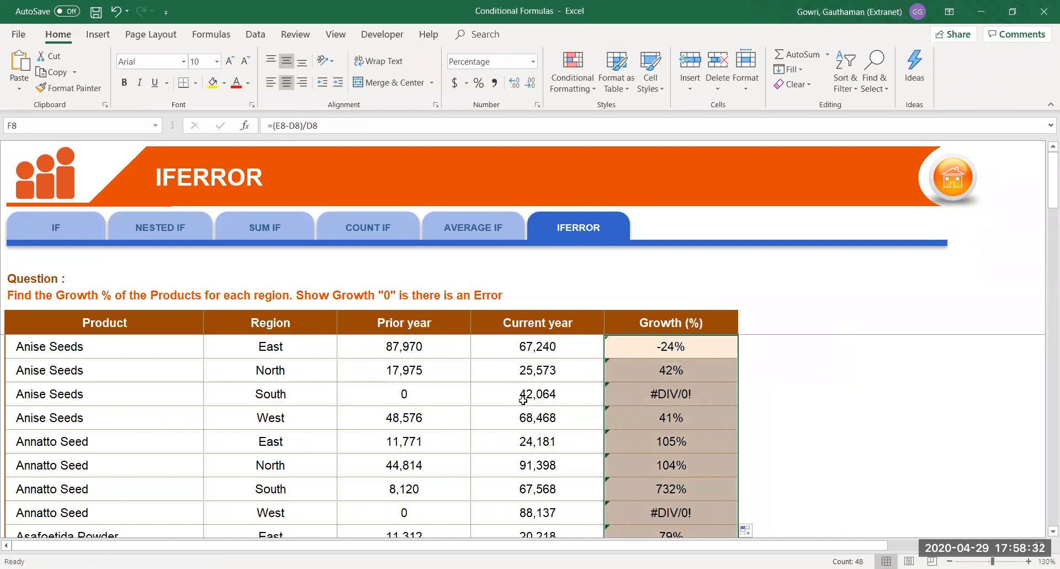
{"action": "left_click", "coordinate": [442, 398]}
{"action": "key", "text": "Right"}
{"action": "key", "text": "Right"}
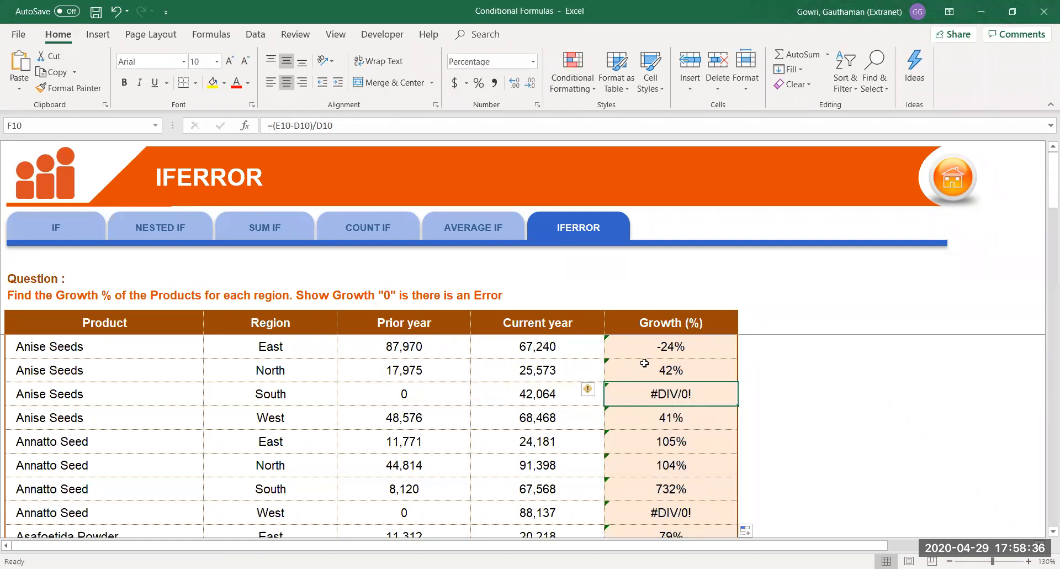
Rewrite the formula in F8 as =IFERROR((E8-D8)/D8,0).
{"action": "double_click", "coordinate": [645, 346]}
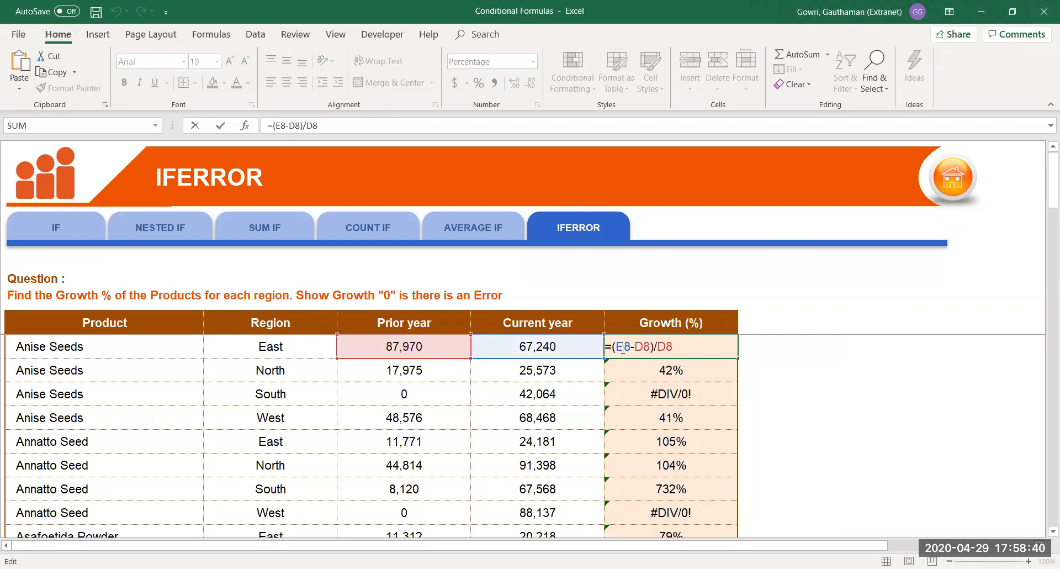
{"action": "left_click_drag", "start_coordinate": [614, 346], "coordinate": [681, 344]}
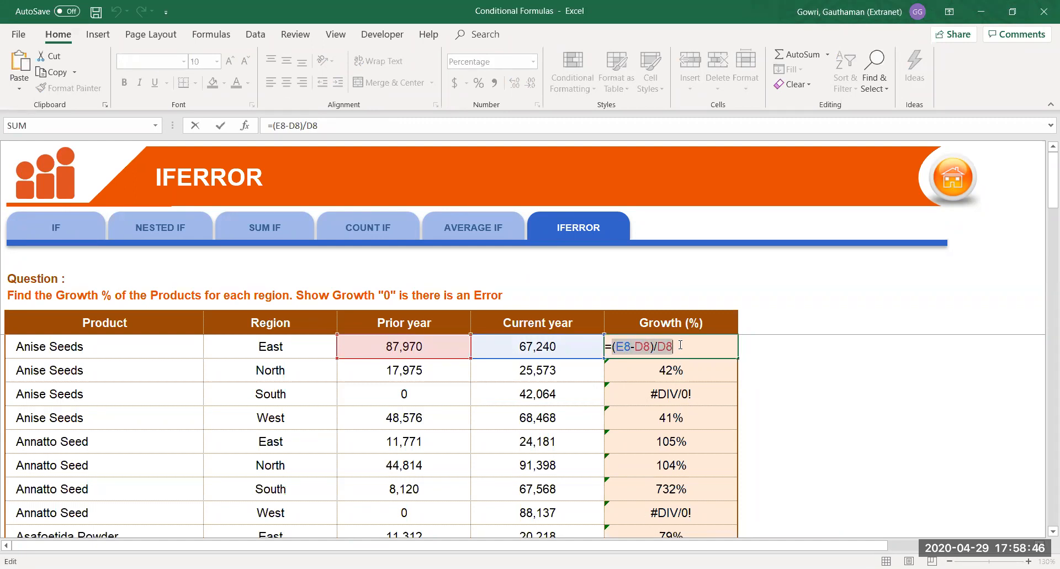
{"action": "key", "text": "BackSpace"}
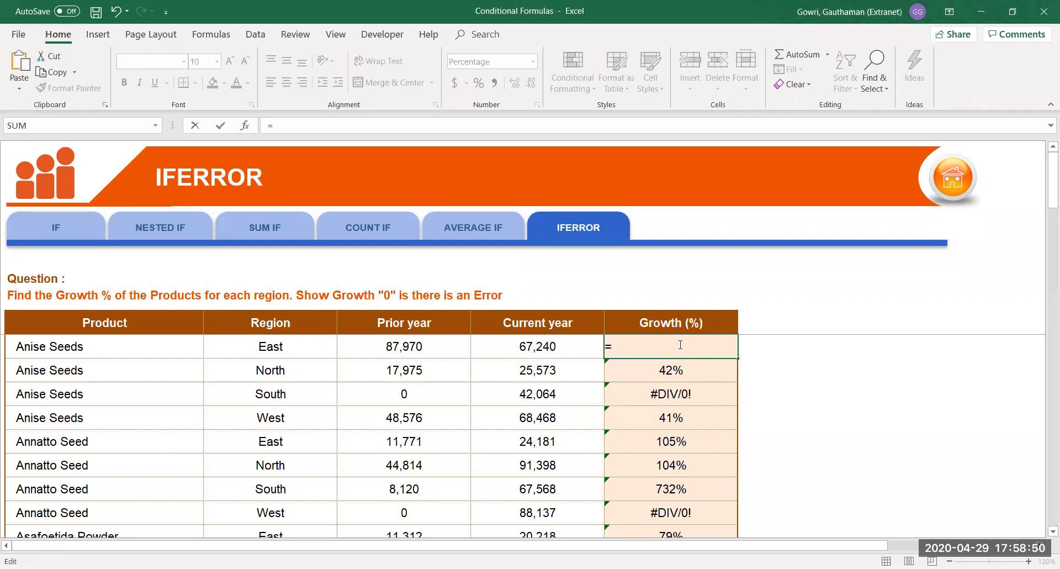
{"action": "type", "text": "if"}
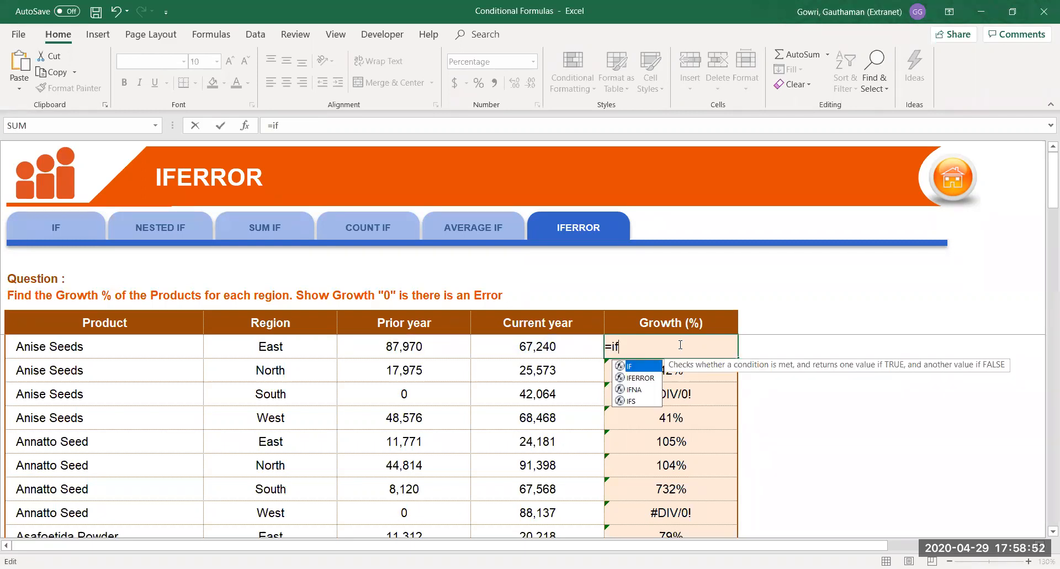
{"action": "key", "text": "Down"}
{"action": "key", "text": "Tab"}
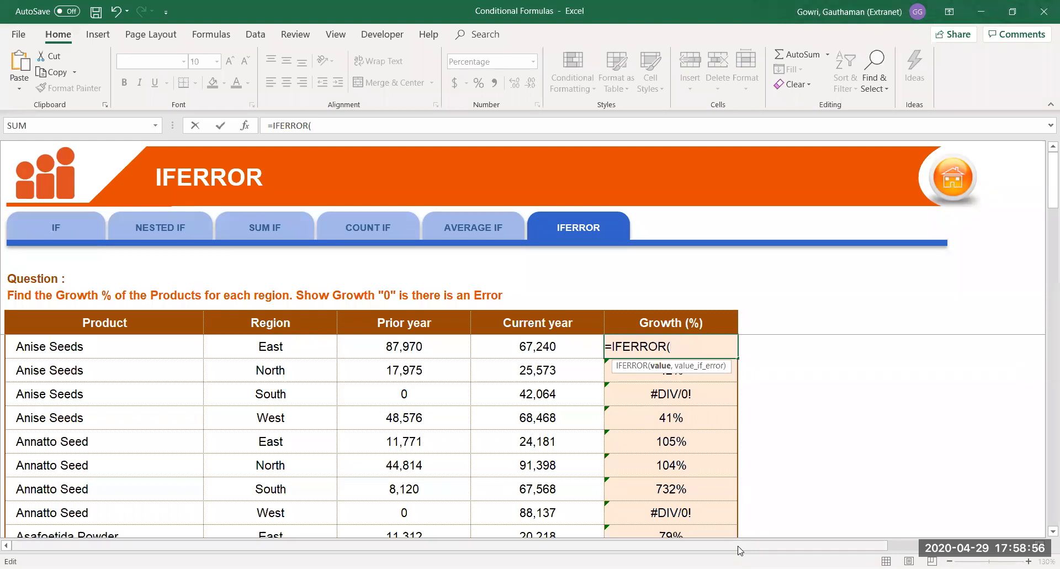
{"action": "type", "text": "(E8-D8)/D8"}
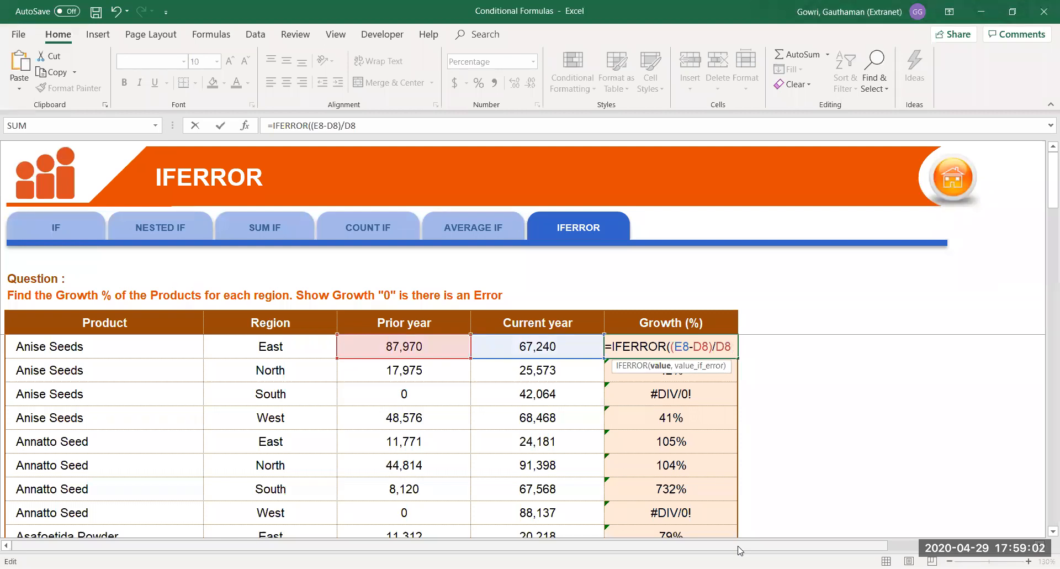
{"action": "type", "text": ","}
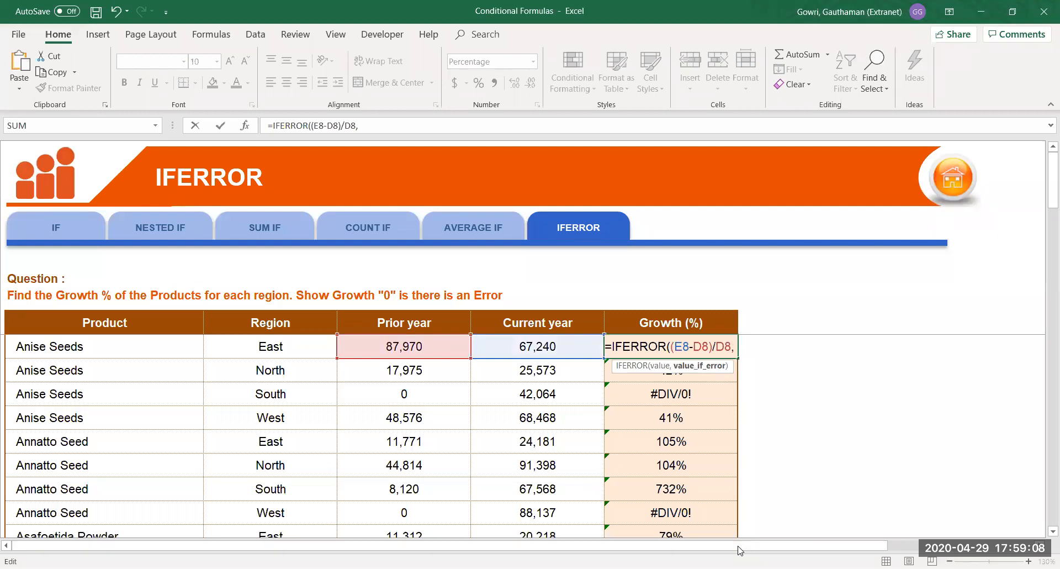
{"action": "type", "text": "0"}
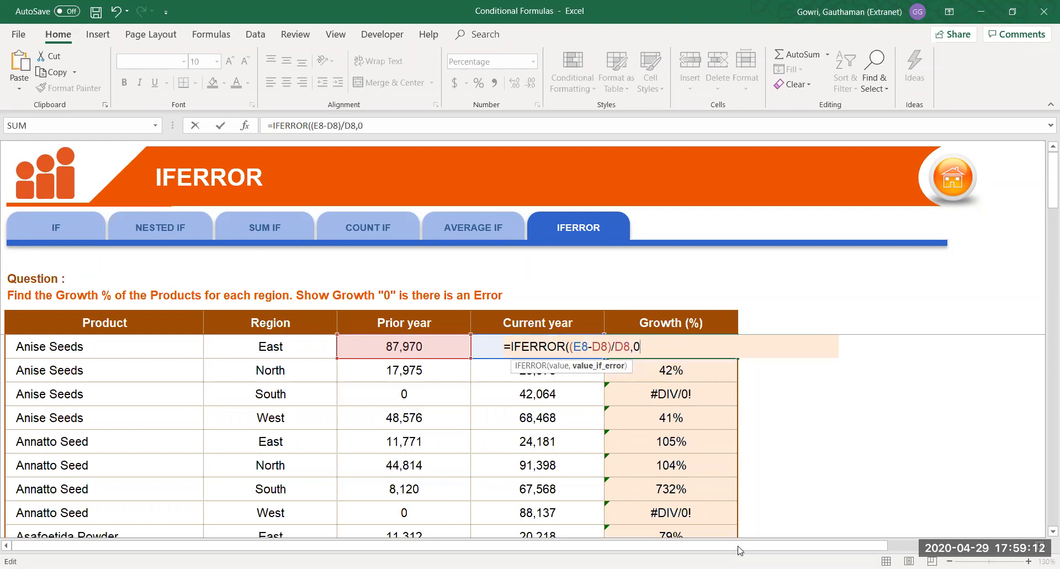
{"action": "type", "text": ")"}
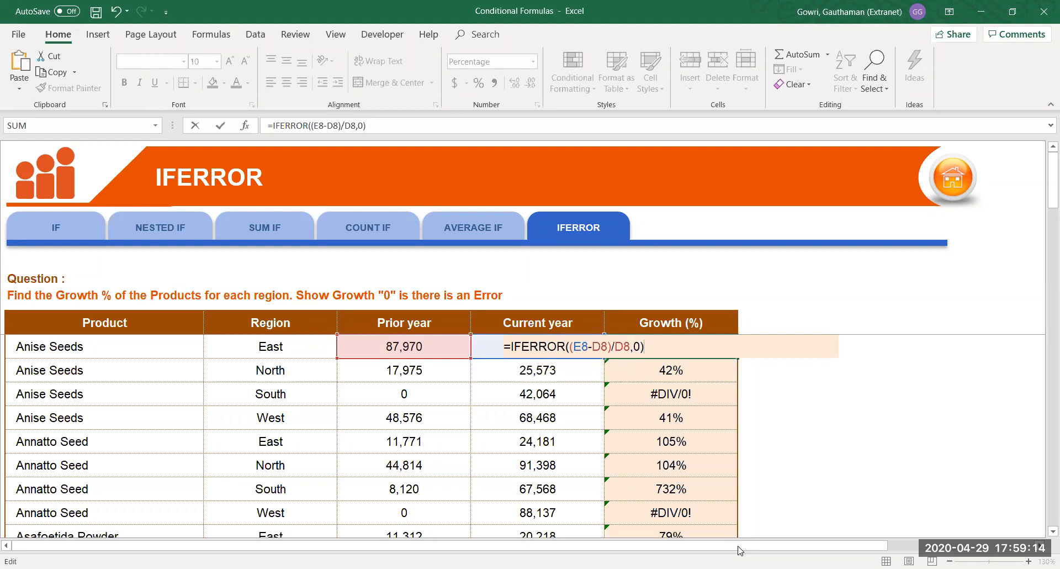
{"action": "key", "text": "Return"}
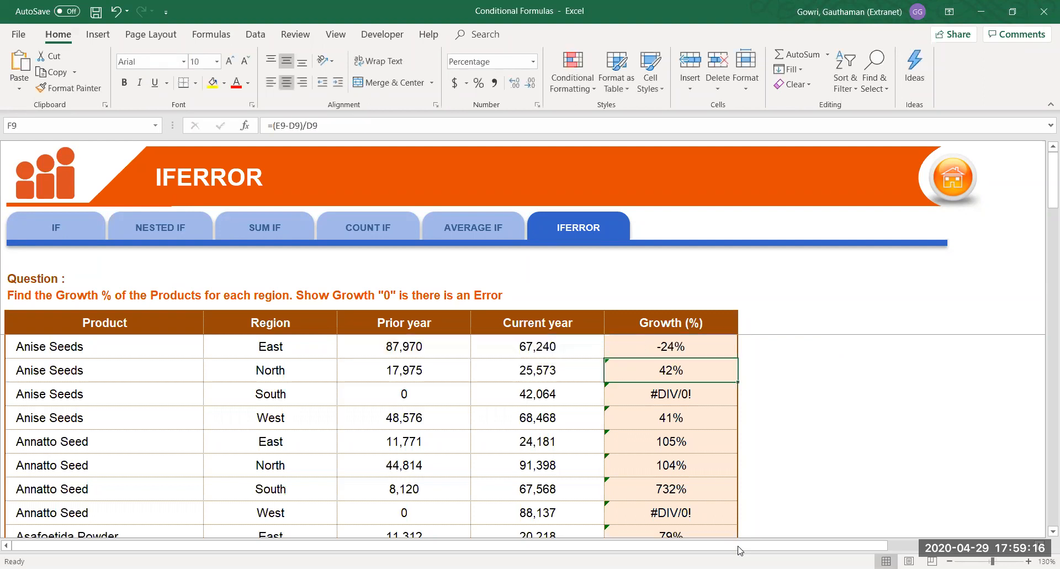
Fill the IFERROR formula with the 0 fallback from F8 down the column and check the Anise Seeds South and Annatto Seed West cells.
{"action": "left_click", "coordinate": [679, 342]}
{"action": "double_click", "coordinate": [738, 358]}
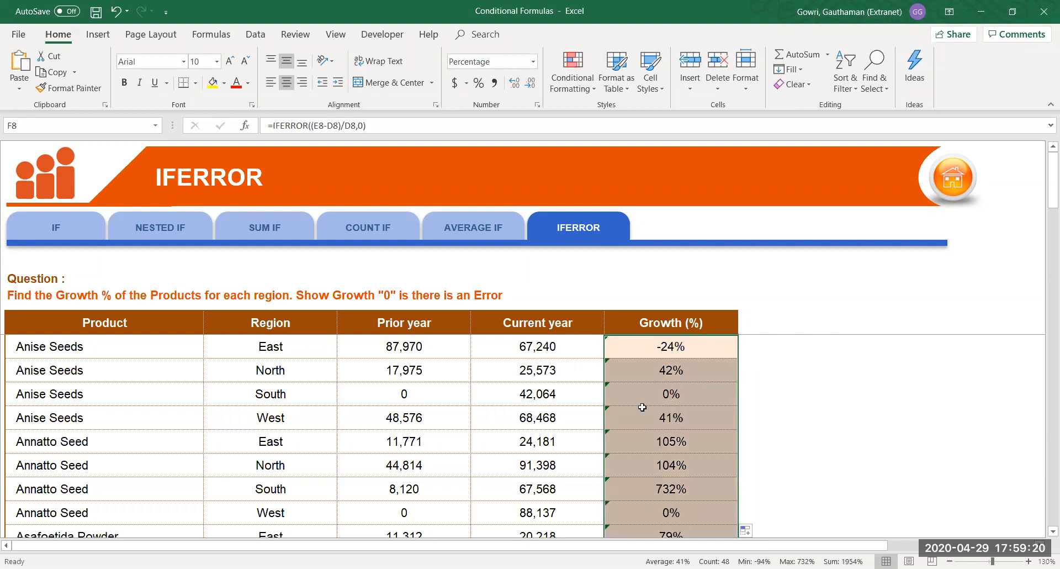
{"action": "left_click", "coordinate": [666, 394]}
{"action": "left_click", "coordinate": [661, 508]}
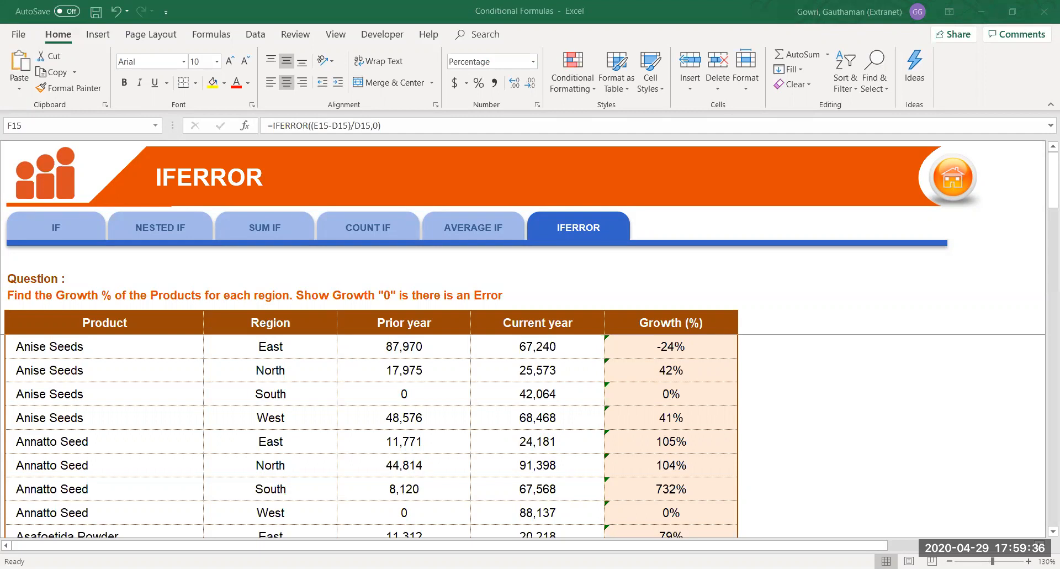
Switch to the Date Formulas workbook, enter its DATE sheet and set the zoom to 130%.
{"action": "left_click", "coordinate": [261, 188]}
{"action": "key", "text": "alt+Tab"}
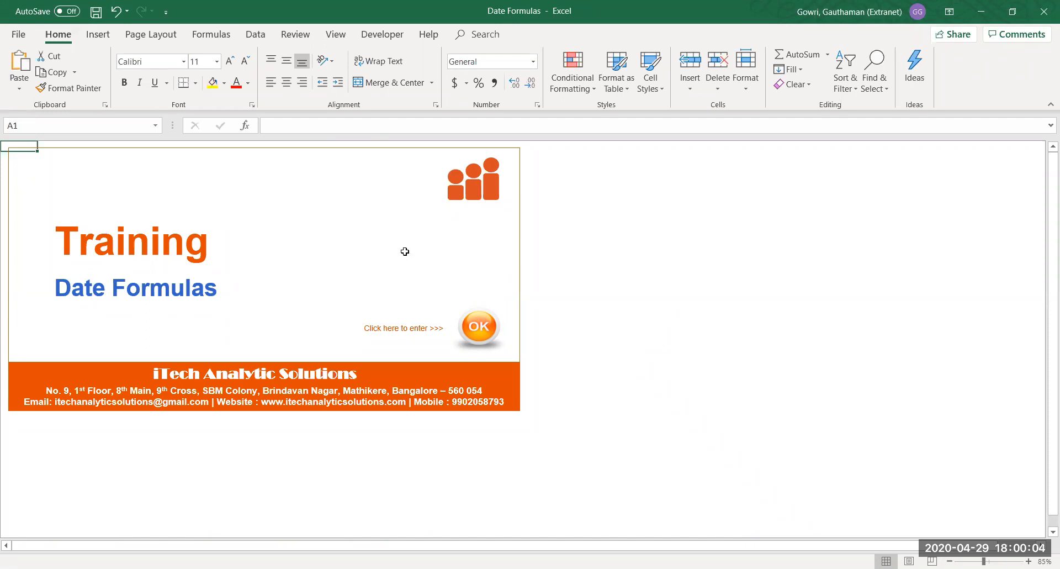
{"action": "left_click", "coordinate": [482, 328]}
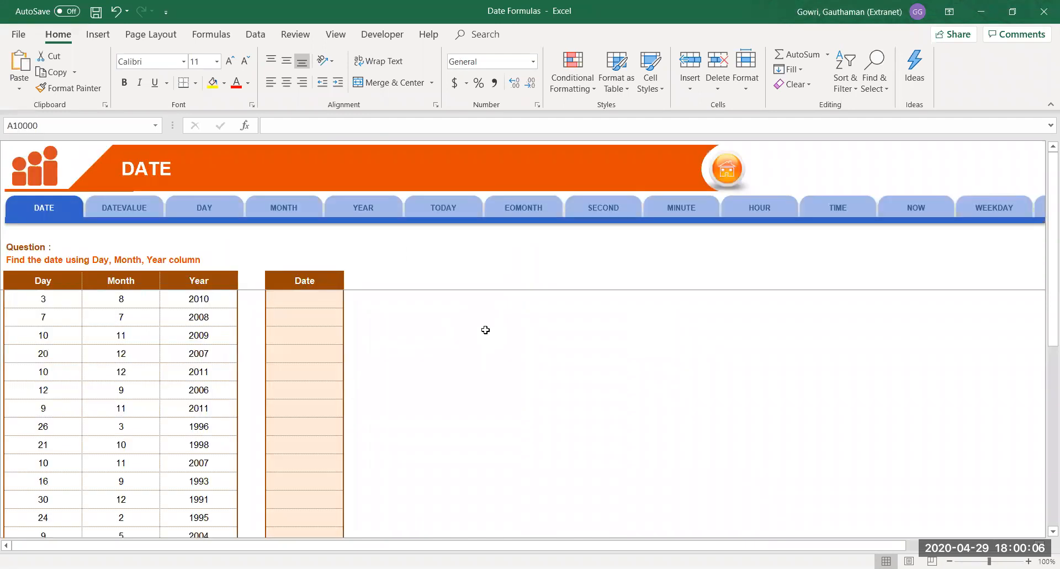
{"action": "left_click", "coordinate": [370, 301]}
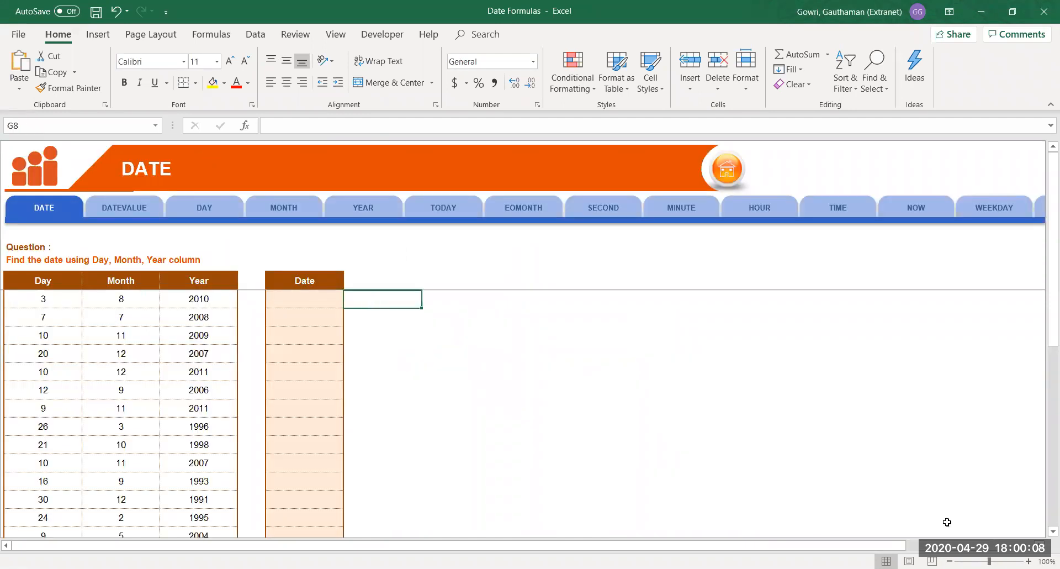
{"action": "left_click", "coordinate": [1028, 561]}
{"action": "left_click", "coordinate": [1029, 561]}
{"action": "left_click", "coordinate": [1028, 561]}
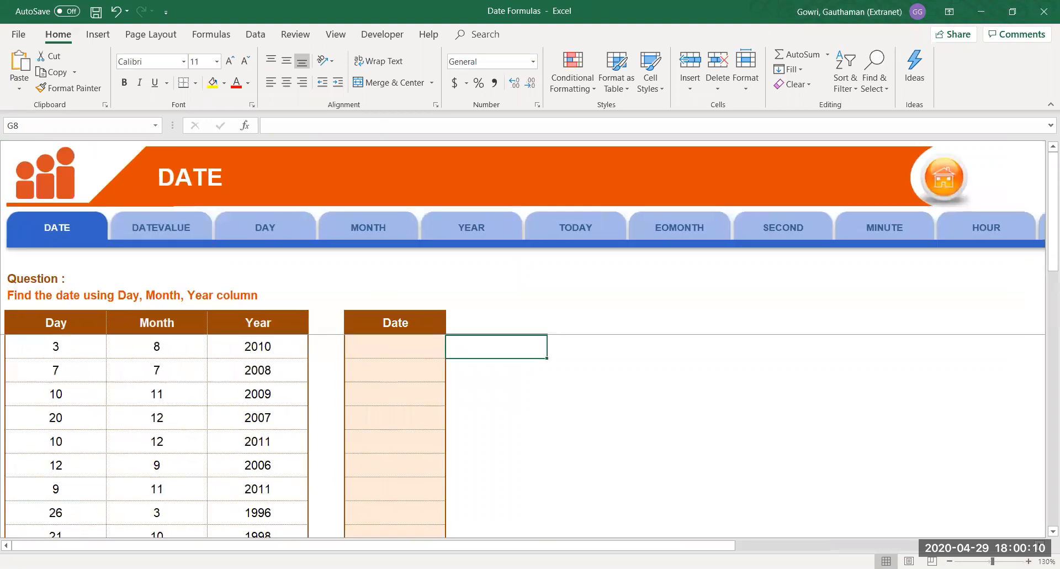
{"action": "left_click", "coordinate": [484, 374]}
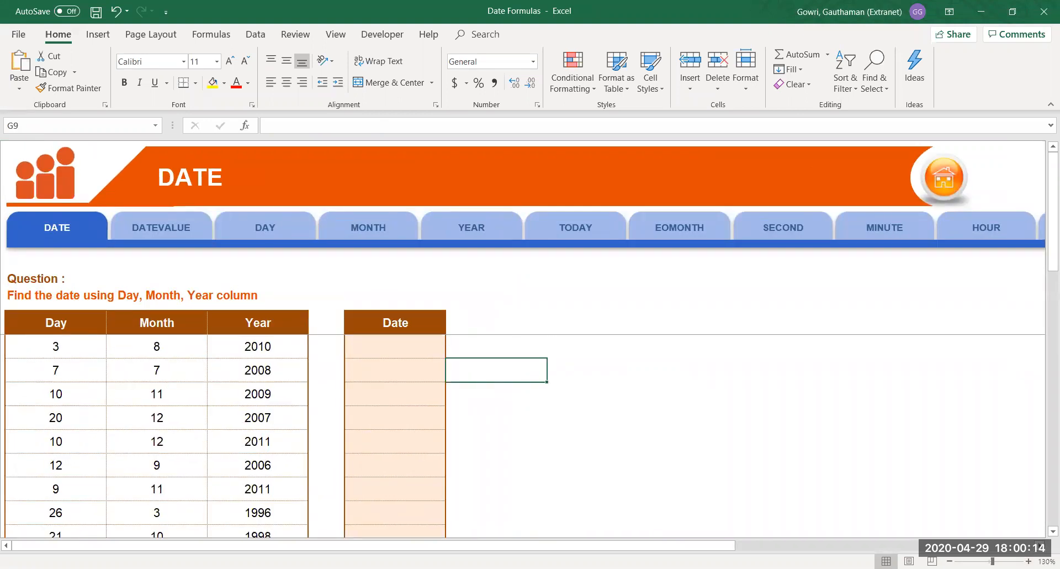
{"action": "left_click", "coordinate": [812, 546]}
{"action": "left_click_drag", "start_coordinate": [884, 547], "coordinate": [351, 519]}
Enter the current date, 4/29/2020, as a static value in cell H9.
{"action": "left_click", "coordinate": [594, 363]}
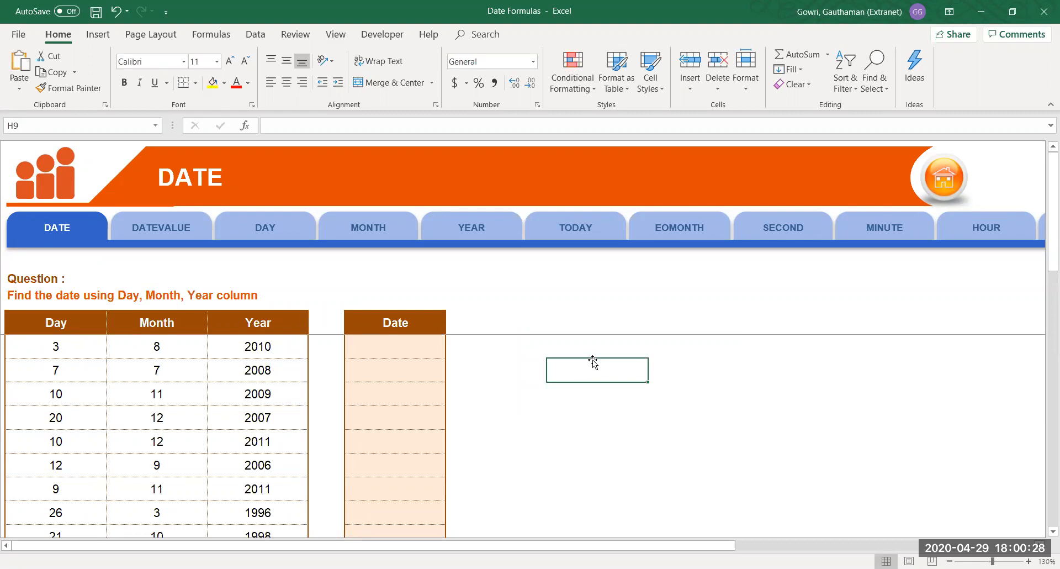
{"action": "key", "text": "ctrl+semicolon"}
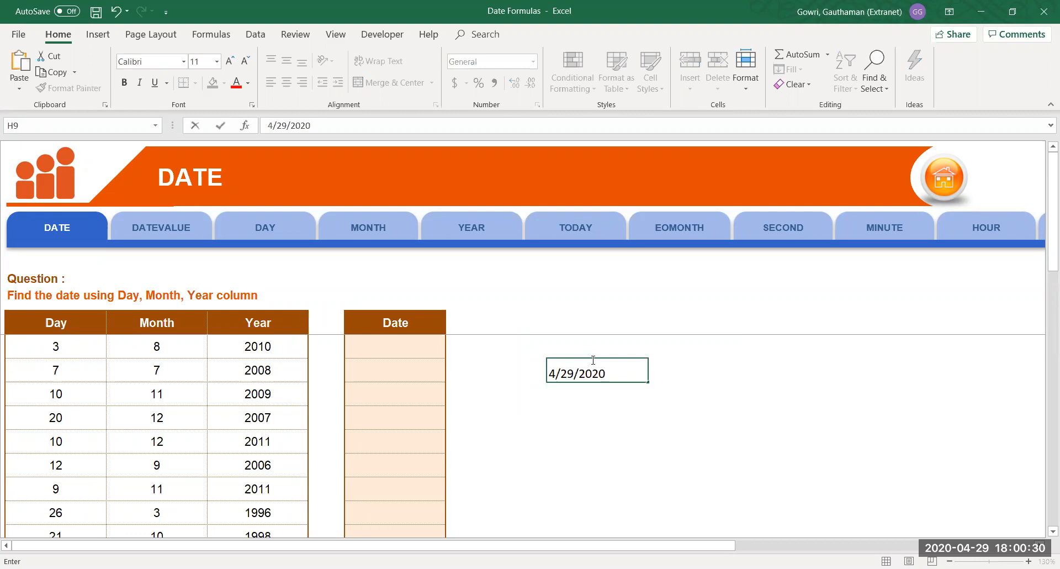
{"action": "key", "text": "Return"}
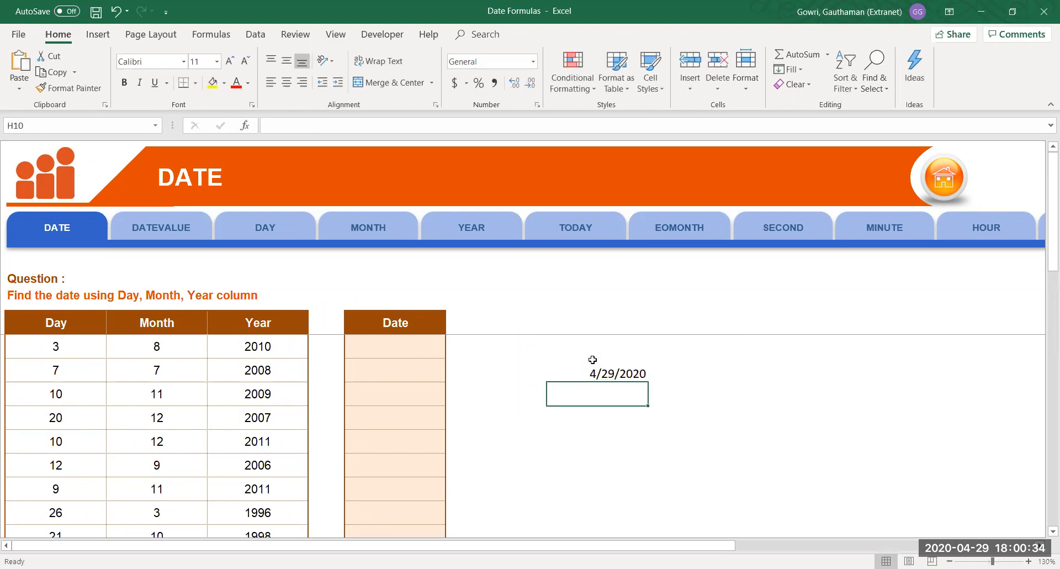
Set the number format of the date in H9 to General and examine its serial number.
{"action": "left_click", "coordinate": [592, 361]}
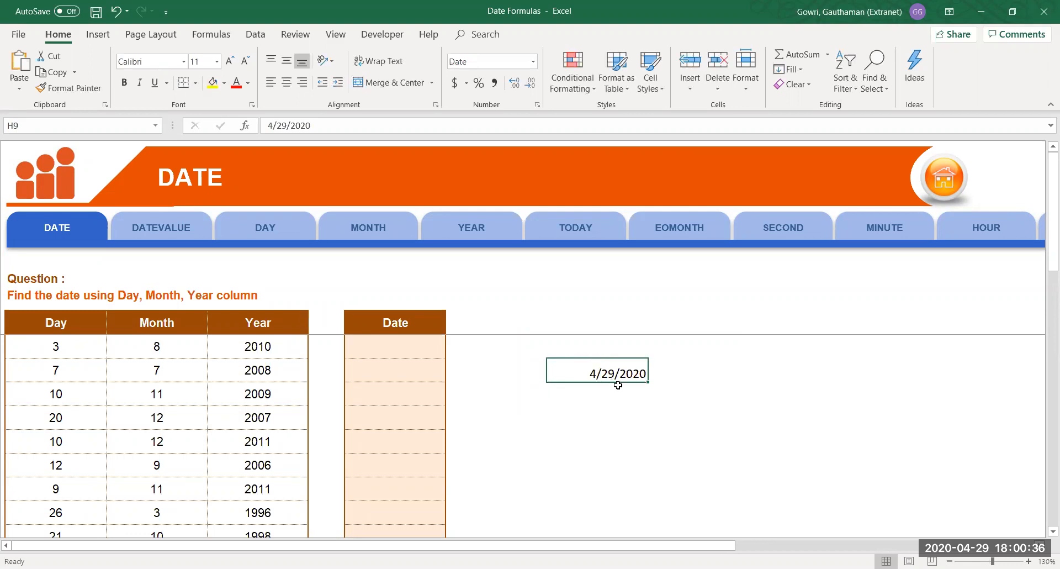
{"action": "left_click", "coordinate": [473, 62]}
{"action": "type", "text": "General"}
{"action": "key", "text": "Return"}
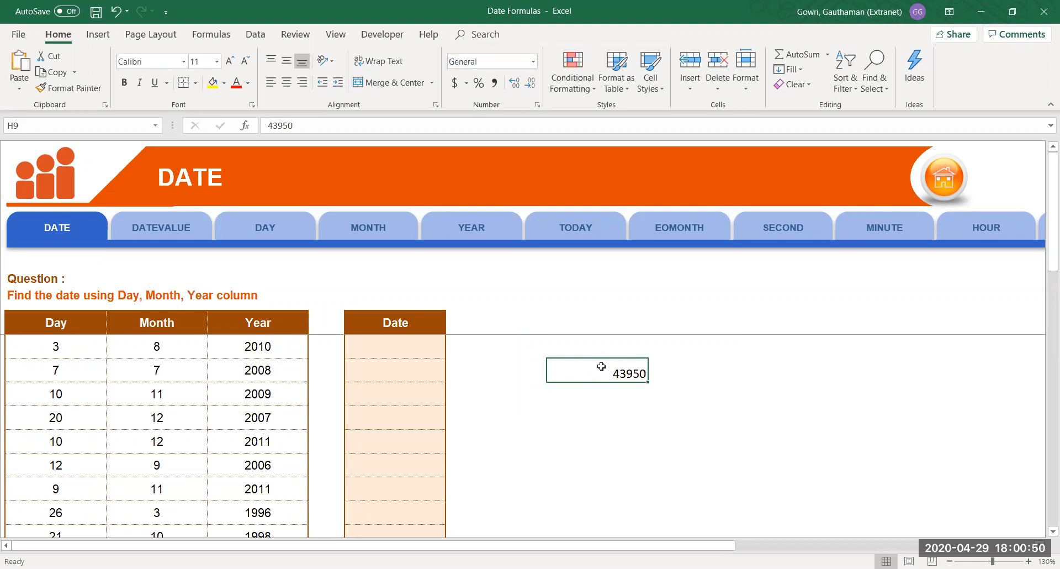
{"action": "left_click", "coordinate": [621, 411]}
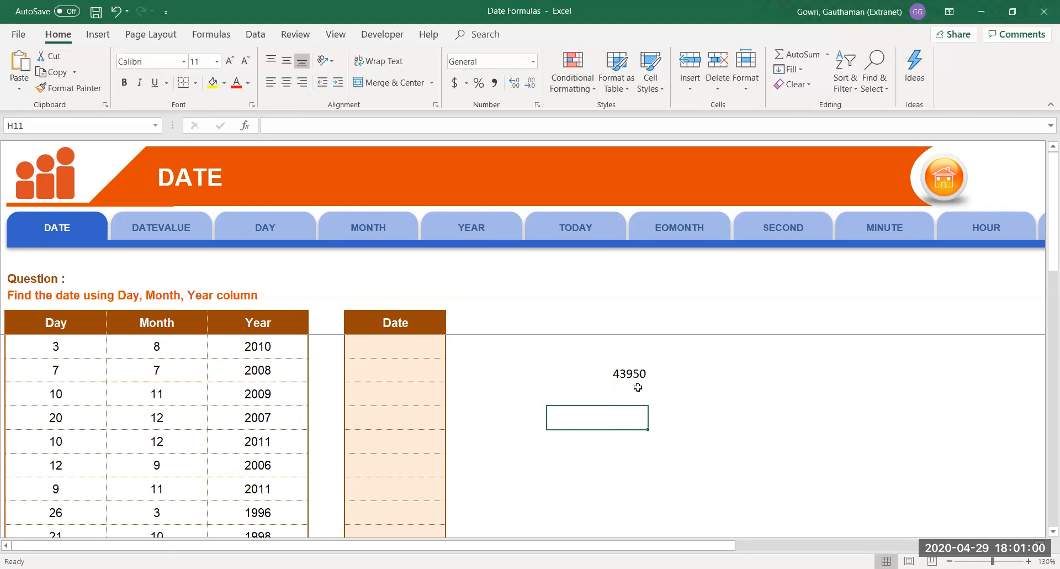
{"action": "left_click", "coordinate": [628, 372]}
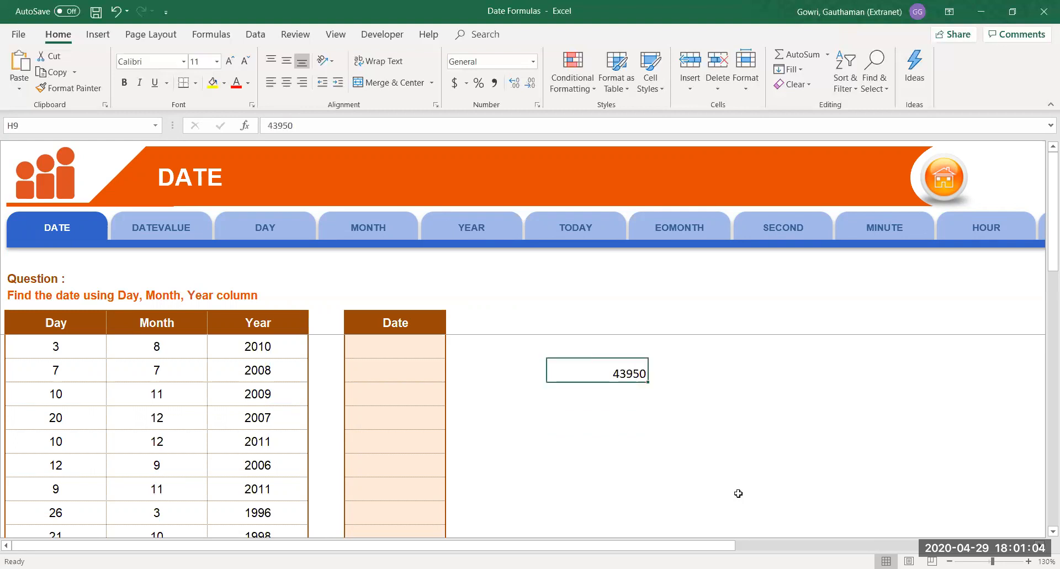
Enter 1 in cell J9 and set its number format to Short Date.
{"action": "left_click", "coordinate": [717, 371]}
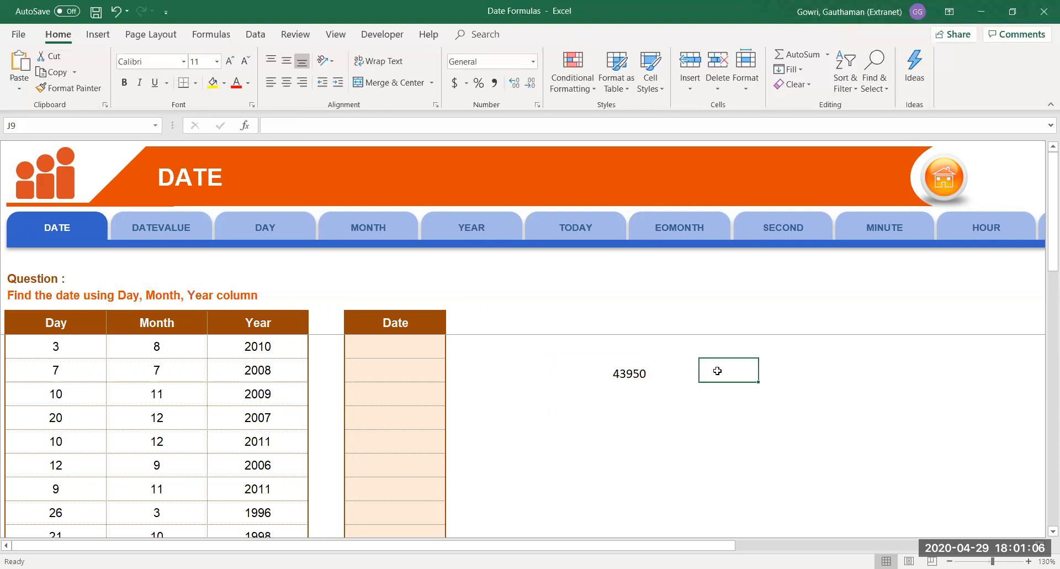
{"action": "type", "text": "1"}
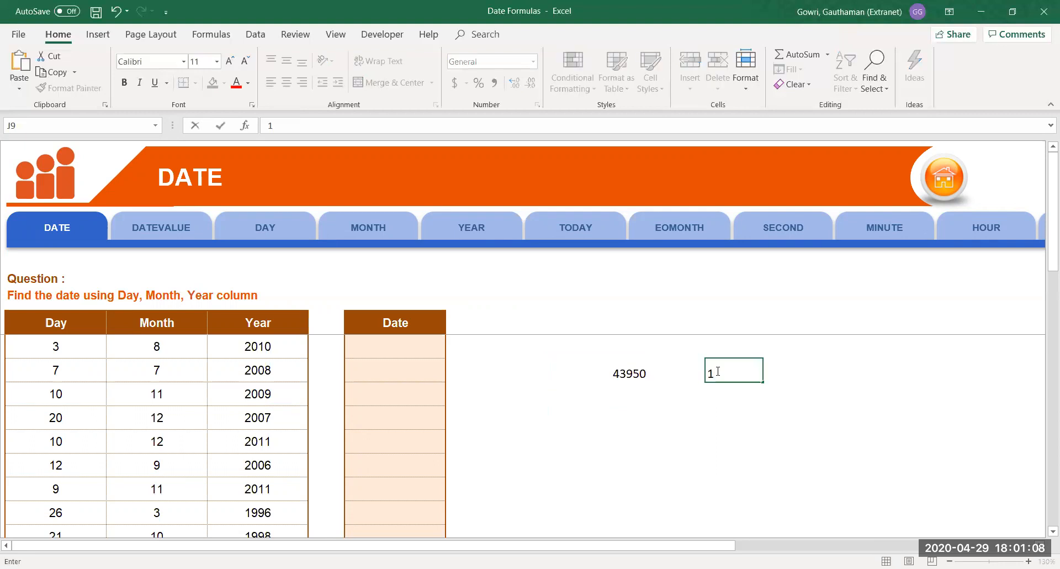
{"action": "key", "text": "Return"}
{"action": "left_click", "coordinate": [720, 371]}
{"action": "left_click", "coordinate": [535, 61]}
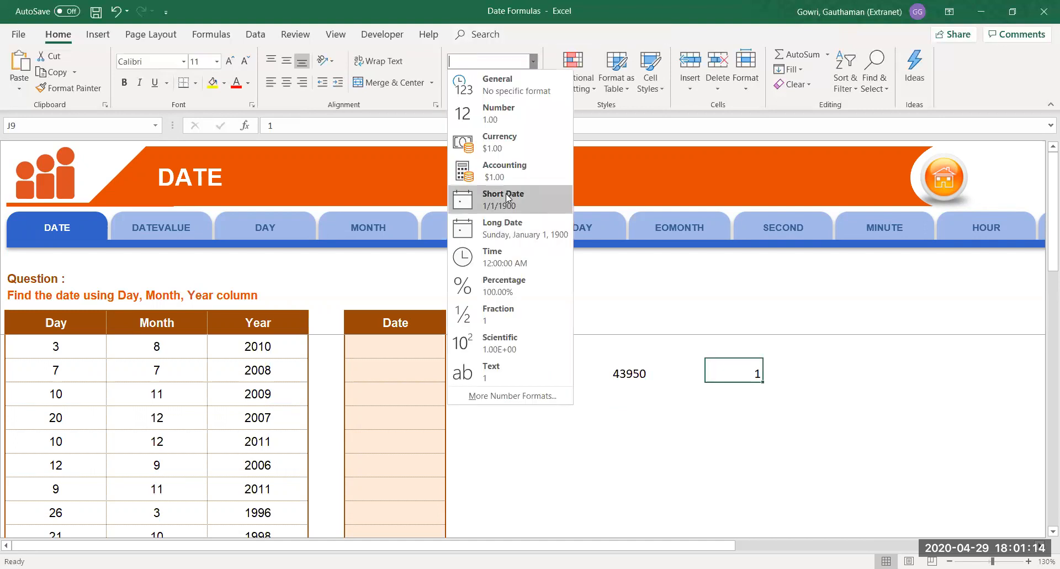
{"action": "left_click", "coordinate": [506, 195]}
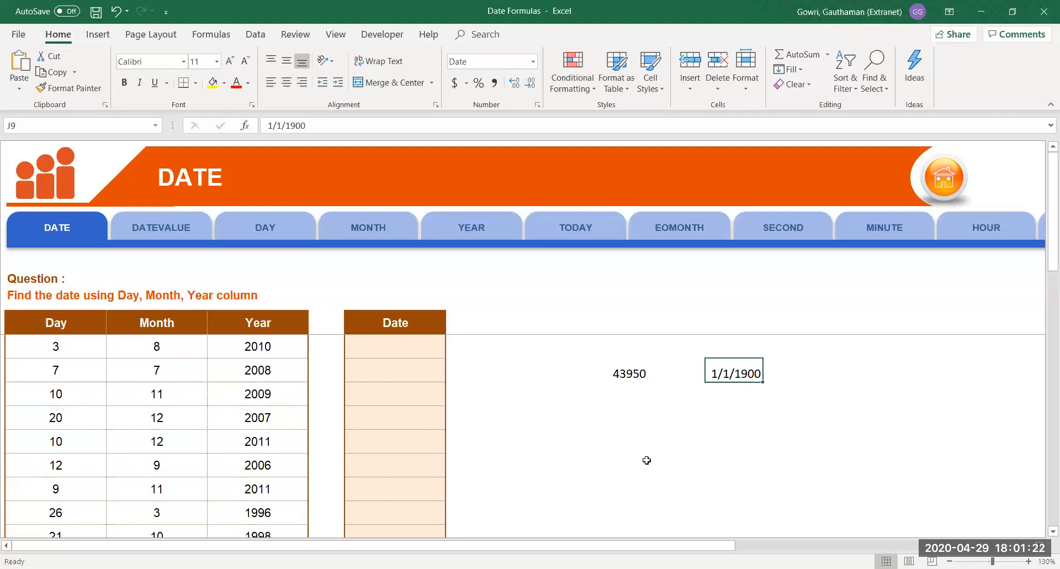
Compare the serial number in H9 with the date in J9, and clear both cells.
{"action": "left_click", "coordinate": [632, 375]}
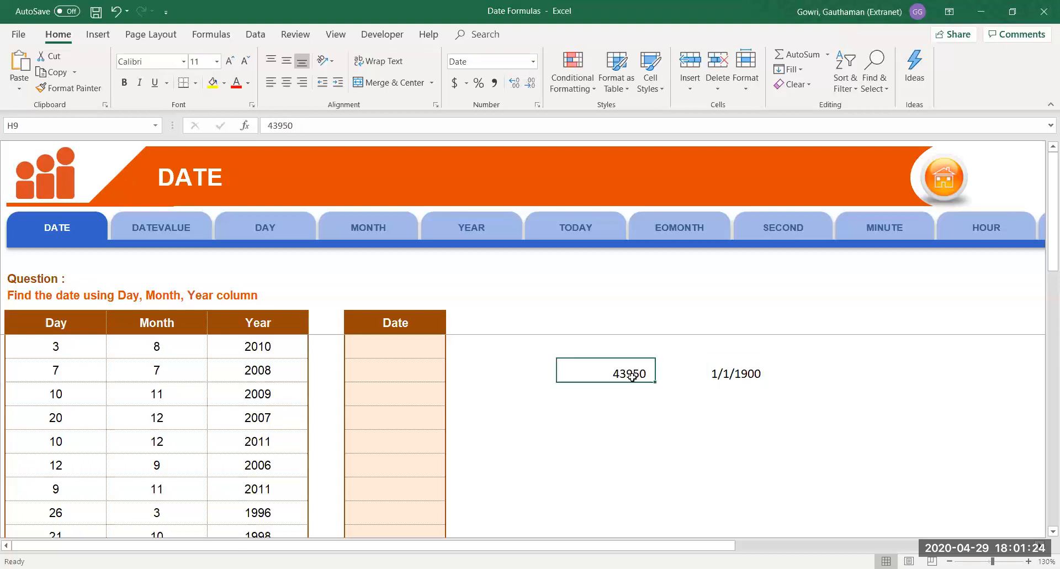
{"action": "left_click", "coordinate": [633, 459]}
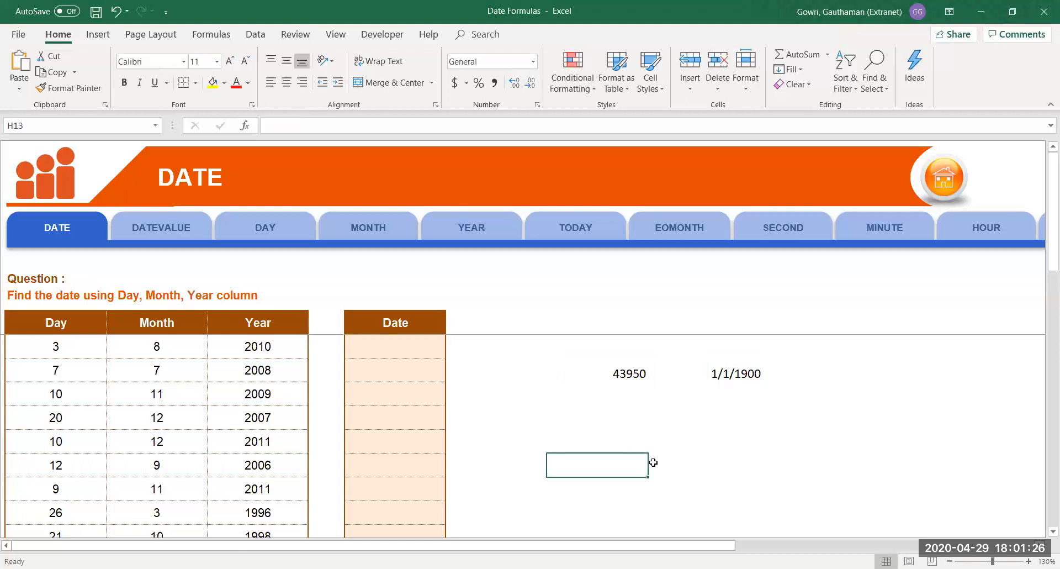
{"action": "left_click", "coordinate": [616, 371]}
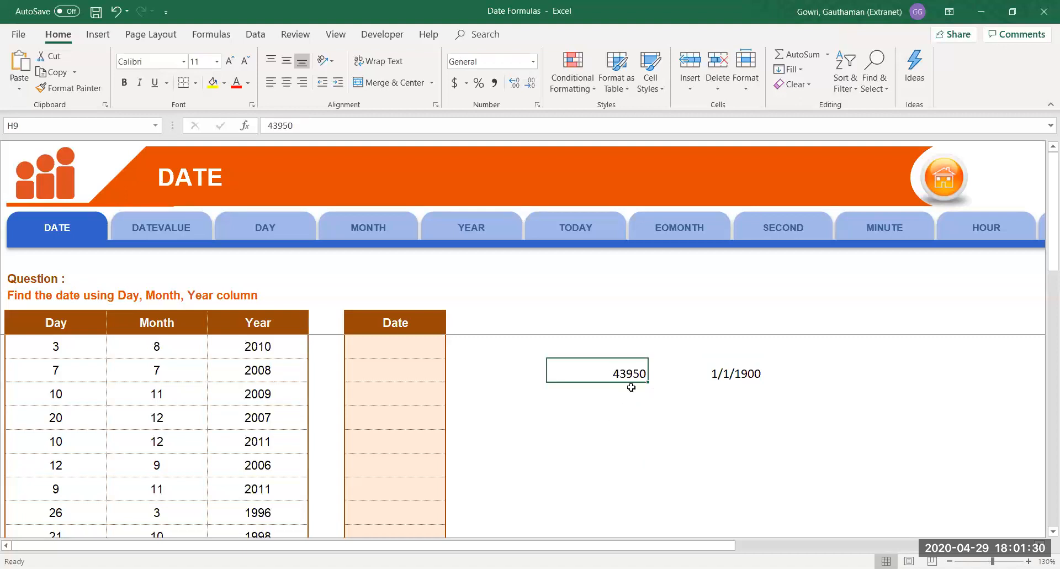
{"action": "left_click", "coordinate": [741, 369]}
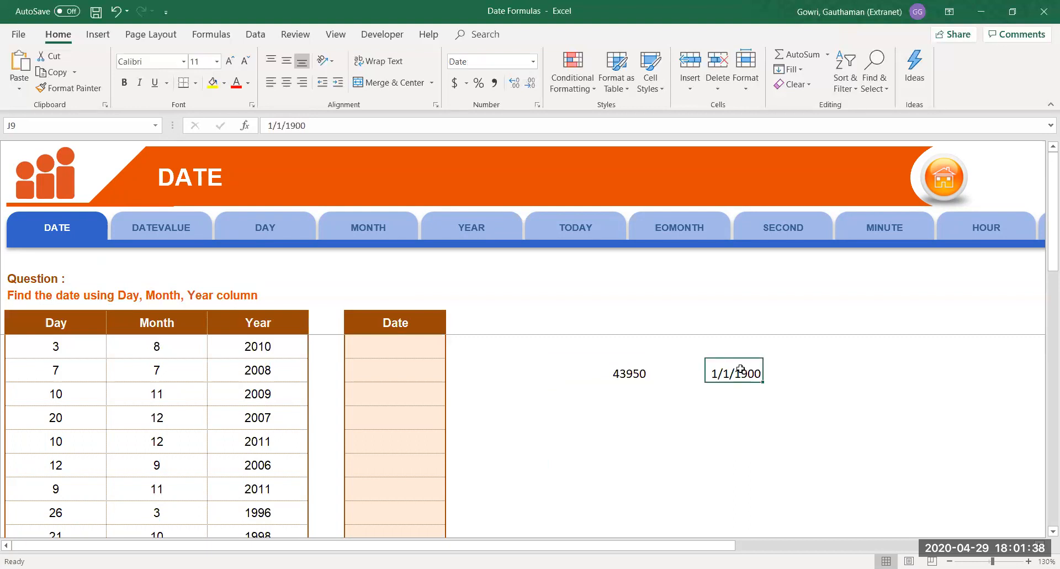
{"action": "key", "text": "Delete"}
{"action": "left_click", "coordinate": [620, 386]}
{"action": "left_click", "coordinate": [625, 374]}
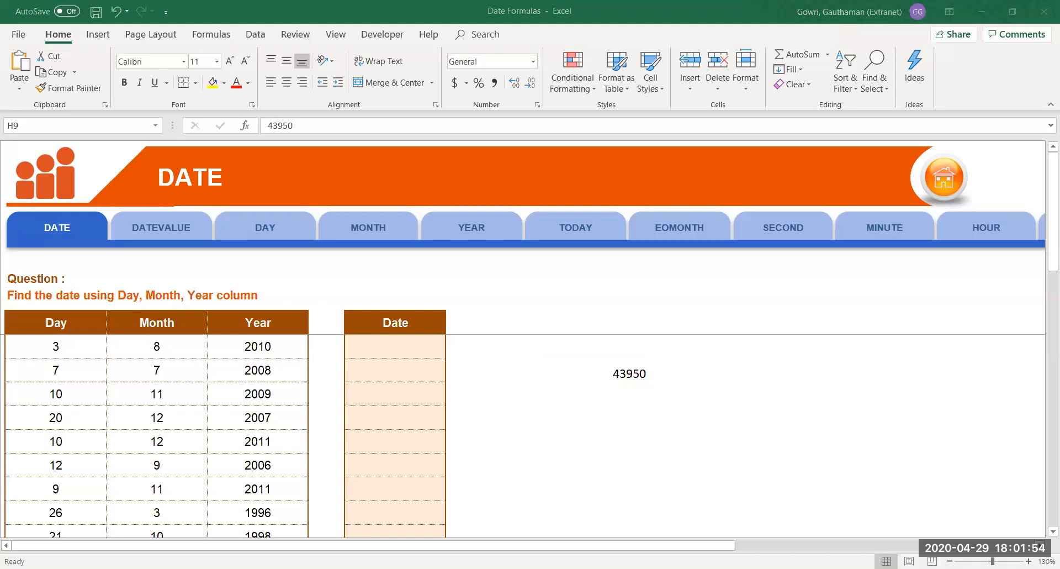
{"action": "left_click", "coordinate": [634, 384]}
{"action": "key", "text": "Delete"}
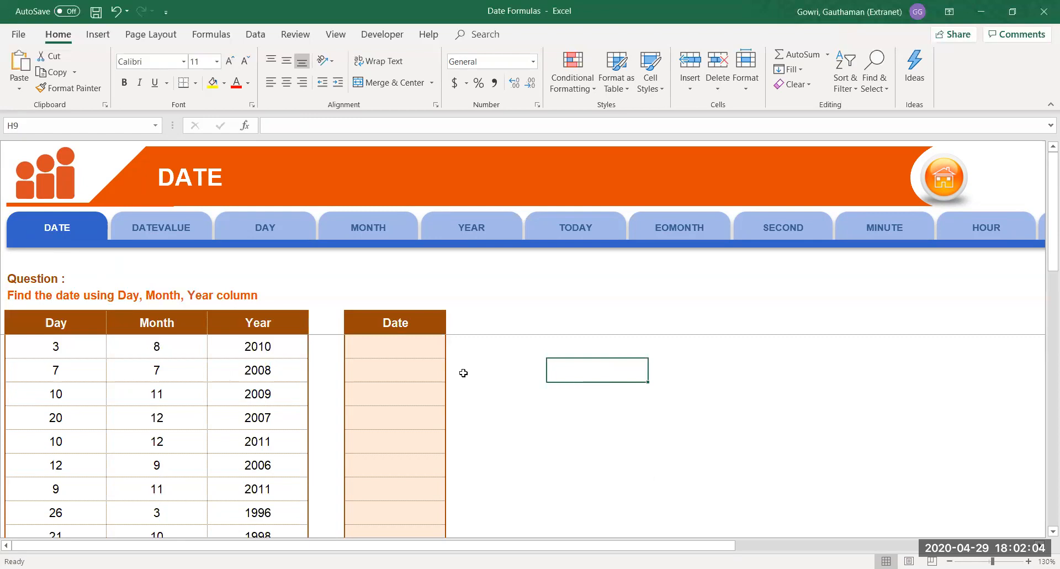
Enter the formula =DATE(D8,C8,B8) in F8 to build the date from the year, month and day.
{"action": "left_click", "coordinate": [414, 354]}
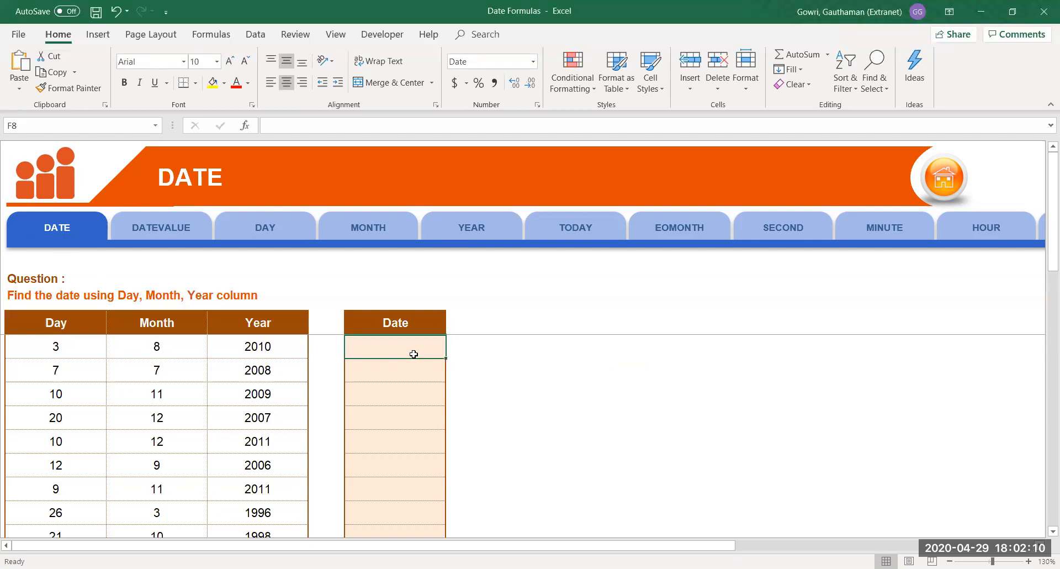
{"action": "type", "text": "="}
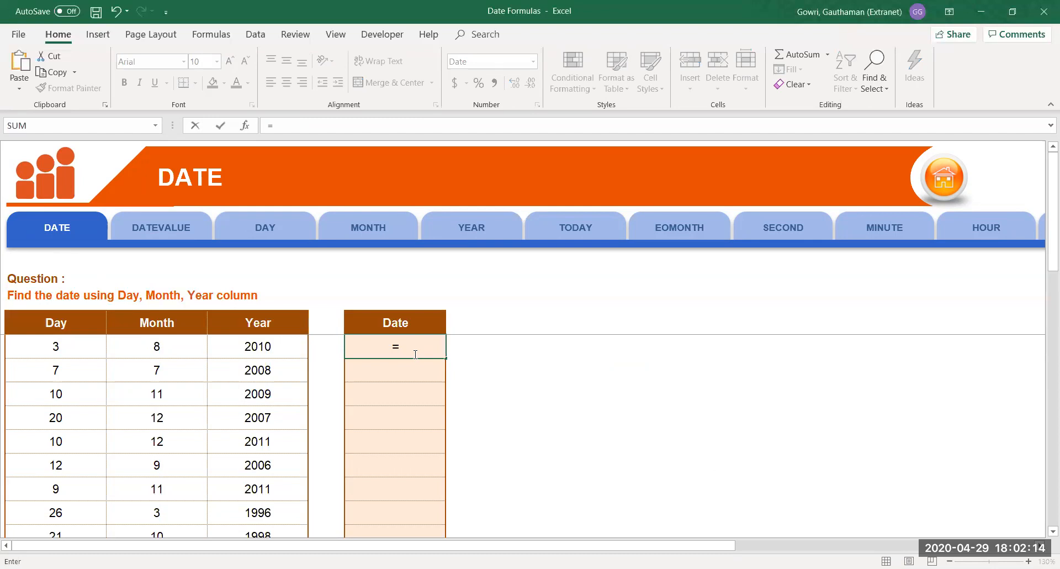
{"action": "type", "text": "DATE("}
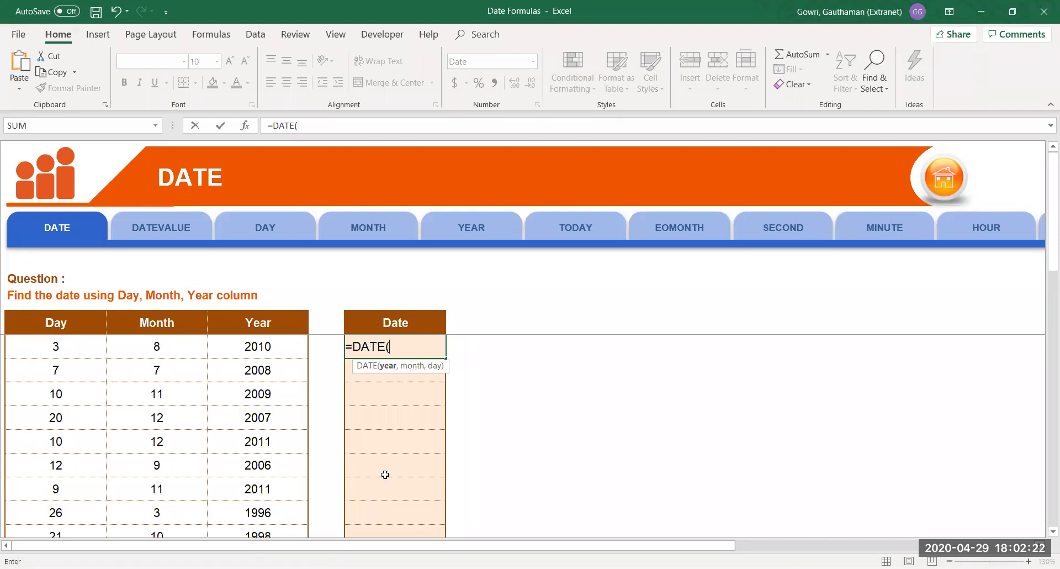
{"action": "left_click", "coordinate": [275, 343]}
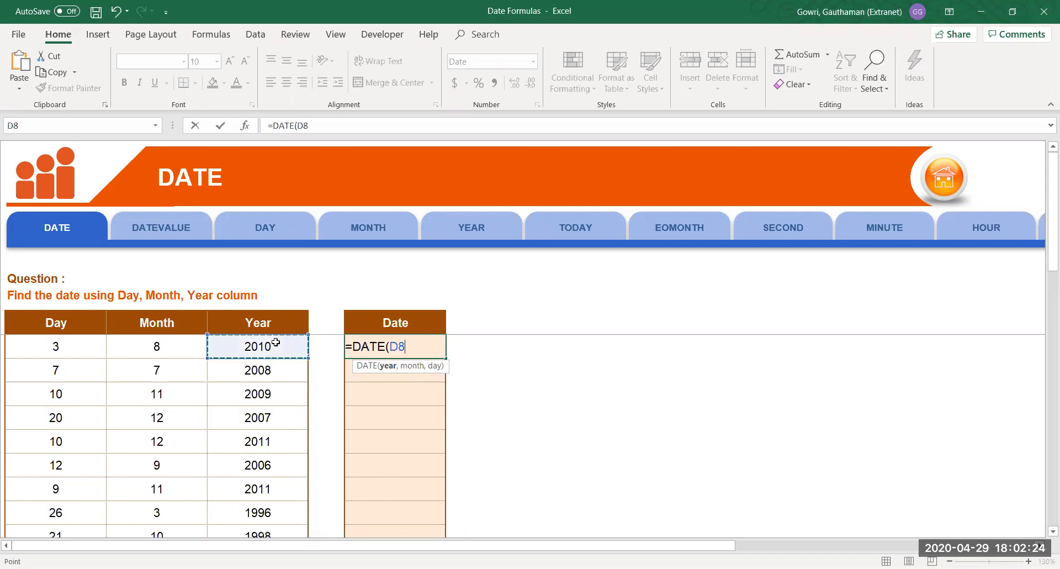
{"action": "type", "text": ","}
{"action": "left_click", "coordinate": [176, 347]}
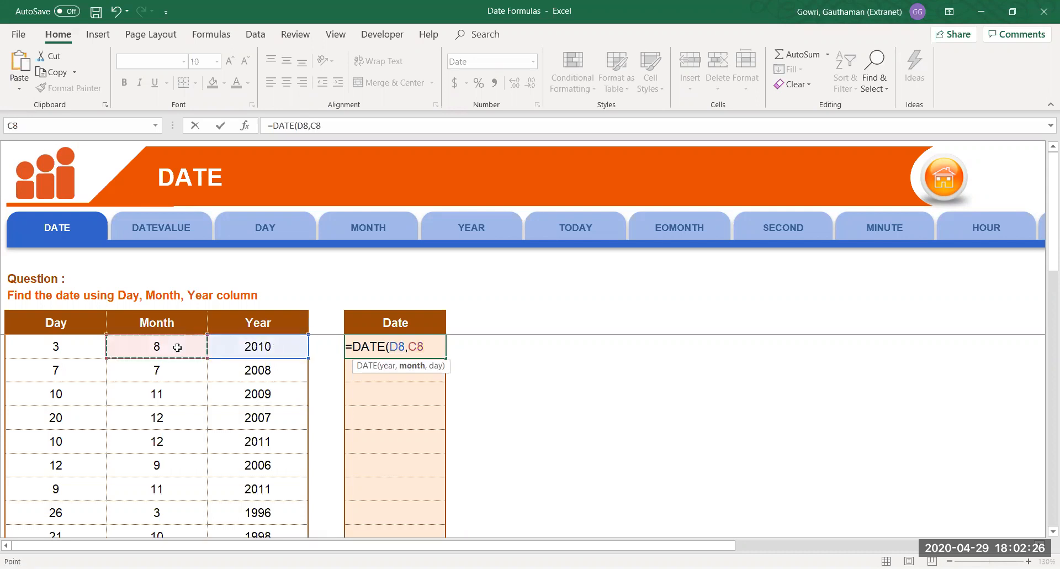
{"action": "type", "text": ","}
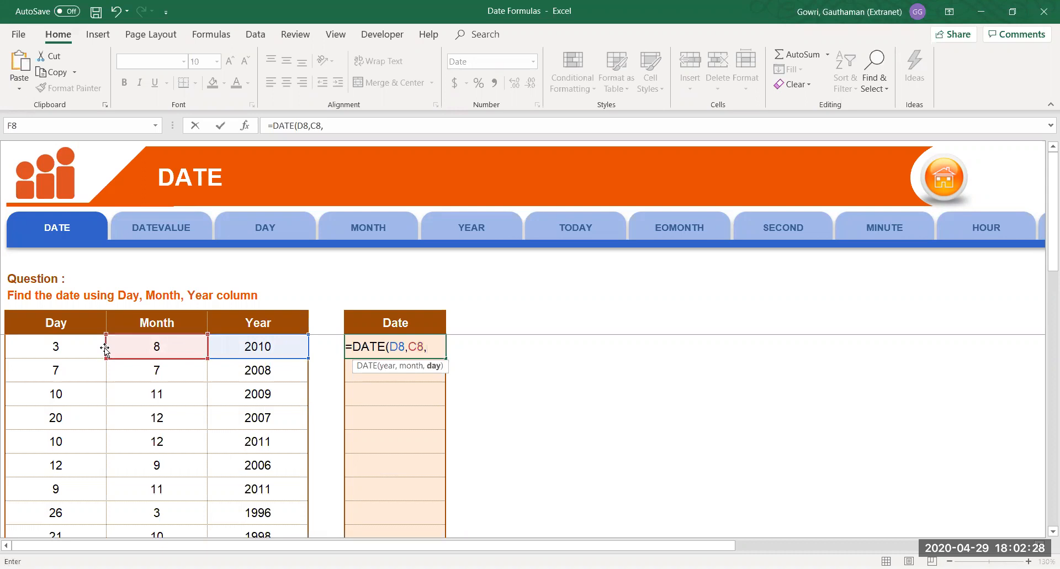
{"action": "left_click", "coordinate": [70, 343]}
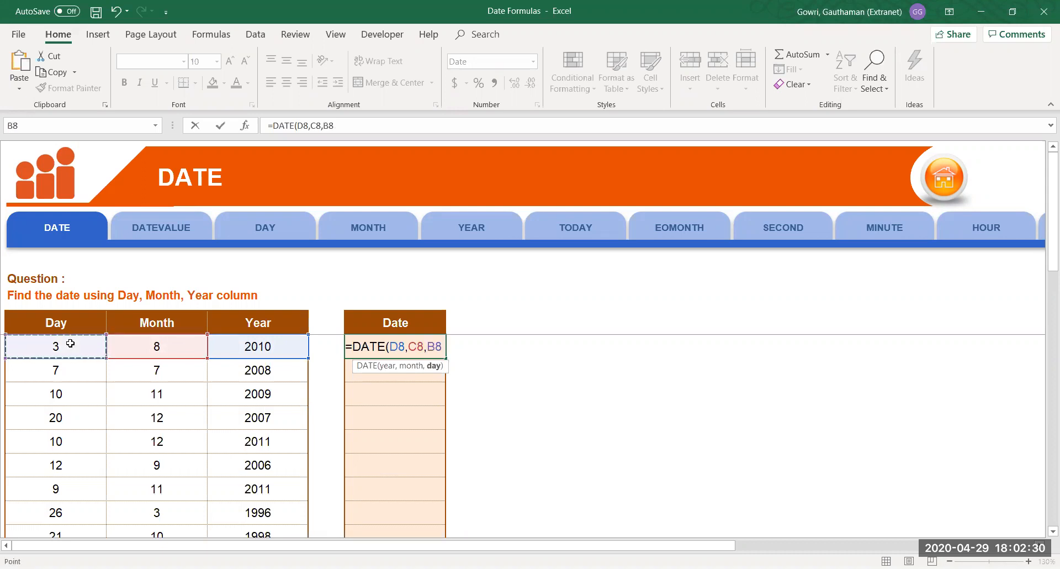
{"action": "type", "text": ")"}
{"action": "key", "text": "Return"}
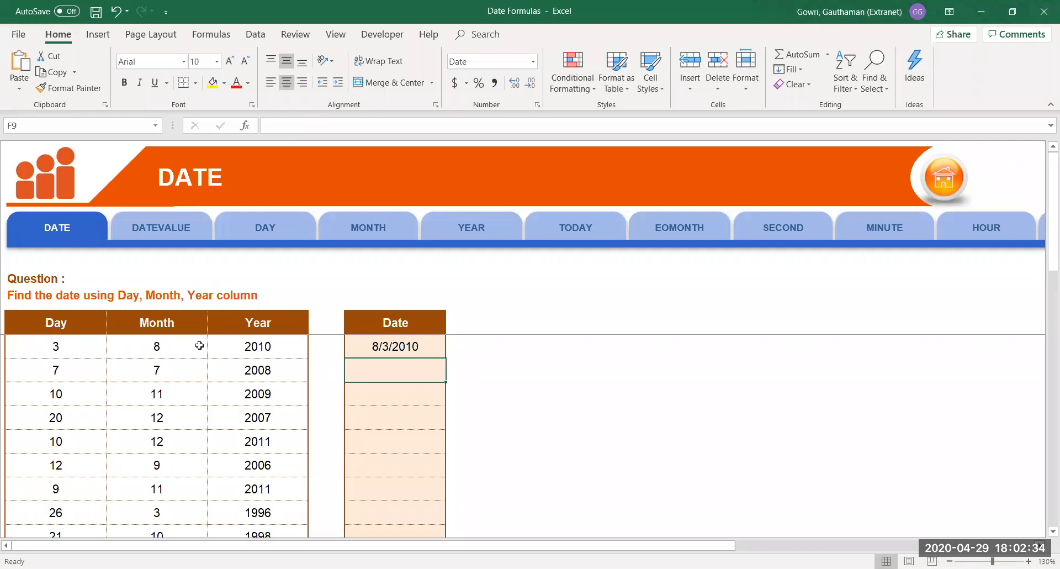
Fill the DATE formula from F8 down to F12 and check the dates against the Day, Month and Year columns.
{"action": "left_click", "coordinate": [374, 347]}
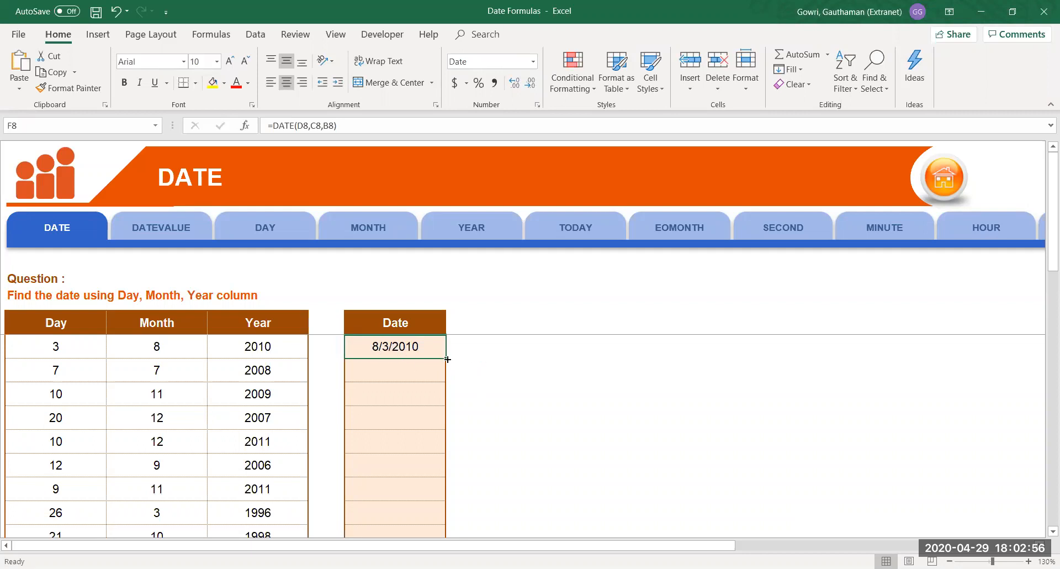
{"action": "left_click_drag", "start_coordinate": [446, 359], "coordinate": [453, 452]}
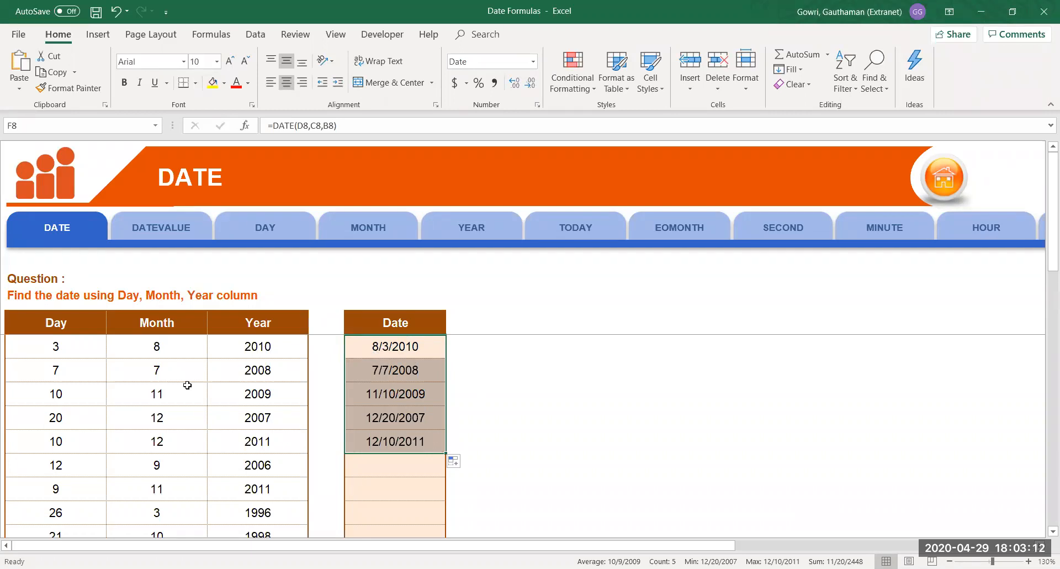
{"action": "left_click_drag", "start_coordinate": [66, 348], "coordinate": [257, 348]}
{"action": "left_click", "coordinate": [267, 385]}
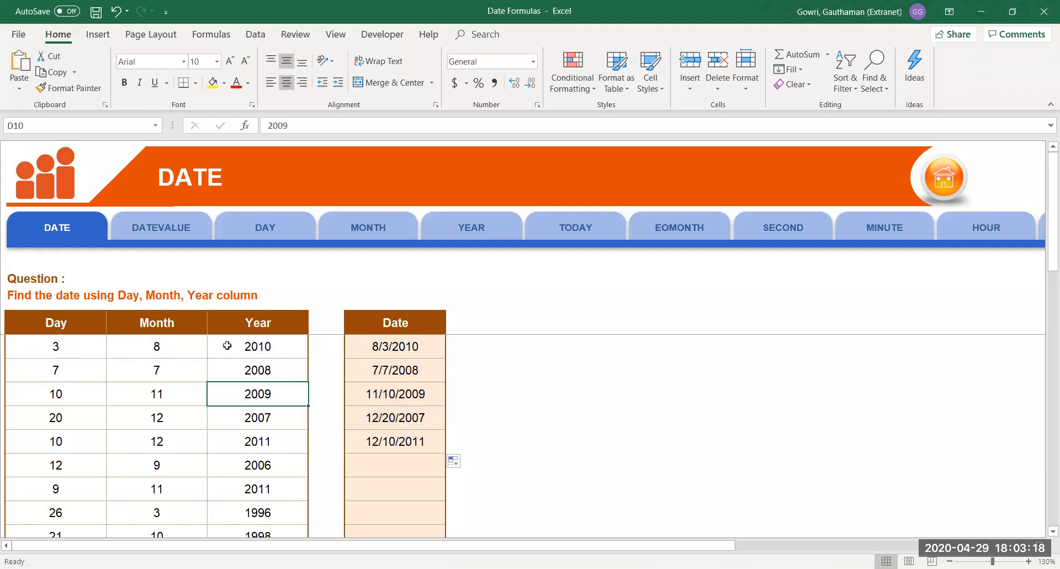
Open the DATEVALUE sheet and set the zoom to 130%.
{"action": "left_click", "coordinate": [178, 223]}
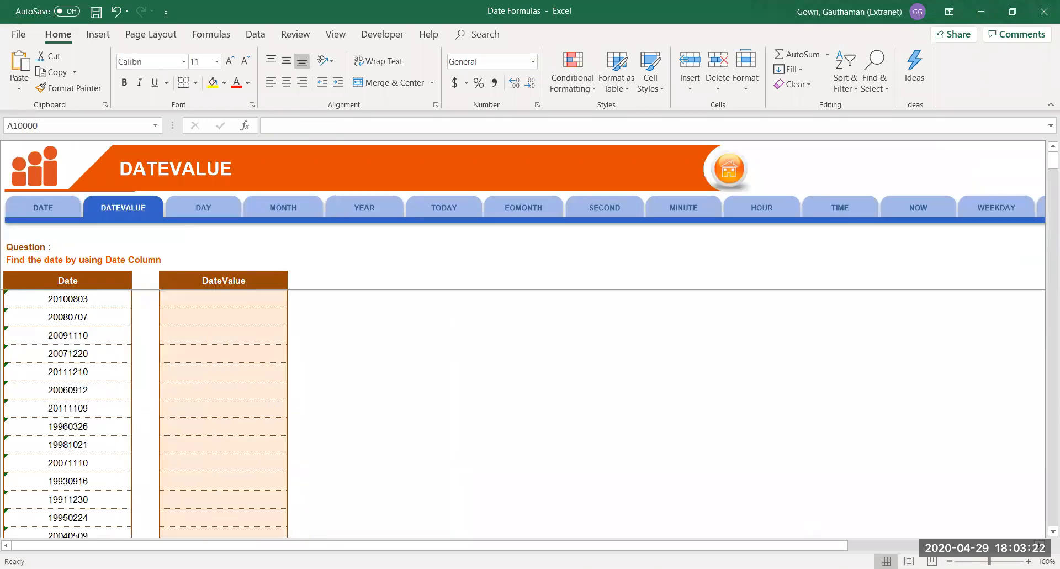
{"action": "scroll", "coordinate": [613, 442], "scroll_direction": "up", "scroll_amount": 2, "text": "ctrl"}
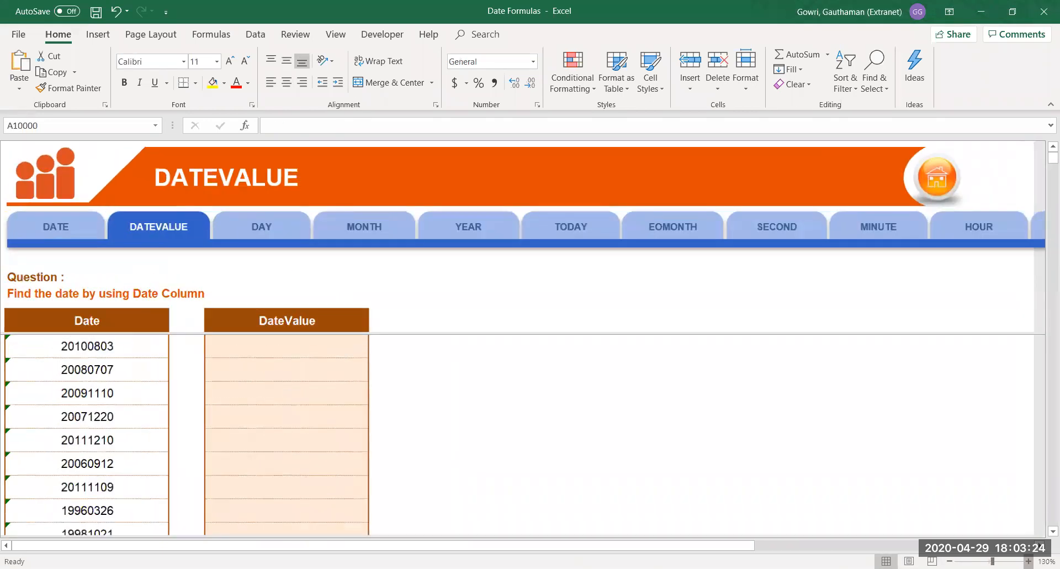
{"action": "left_click", "coordinate": [324, 344]}
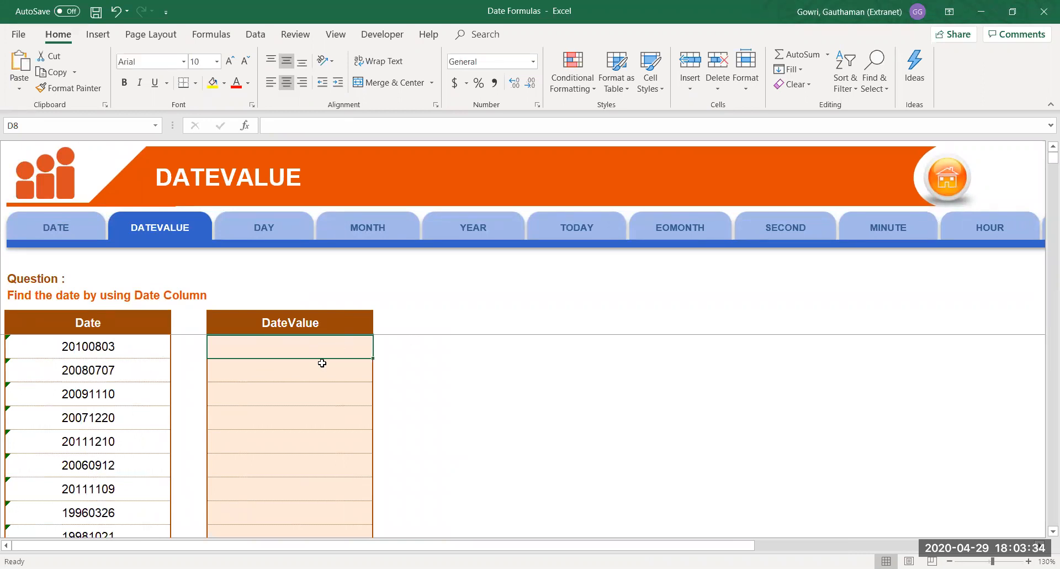
Try the formula =DATEVALUE("4/29/2020") in cell F9, examine its result and clear the cell.
{"action": "left_click", "coordinate": [471, 361]}
{"action": "left_click", "coordinate": [561, 371]}
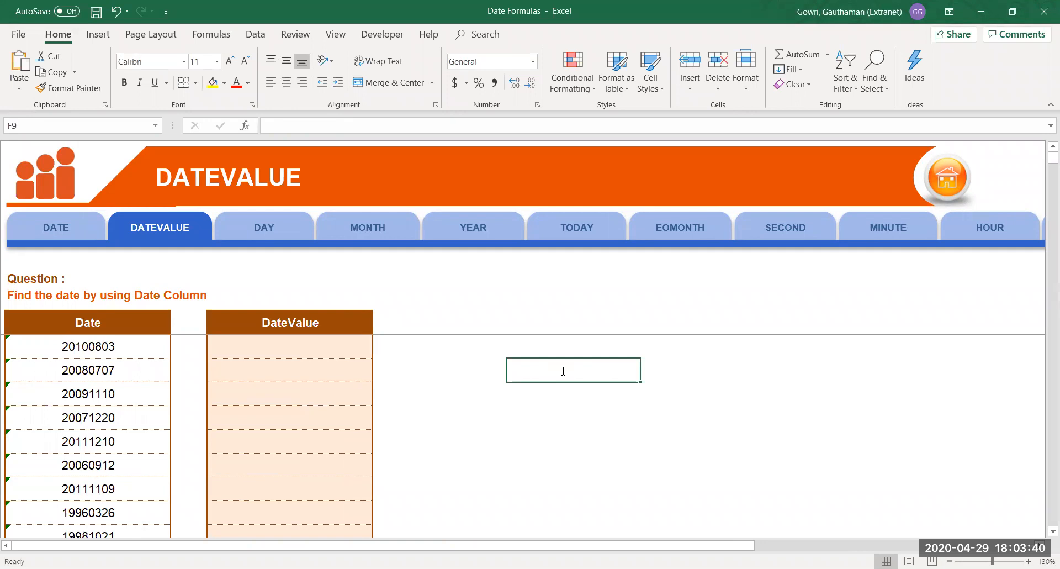
{"action": "type", "text": "=DATEVALUE("}
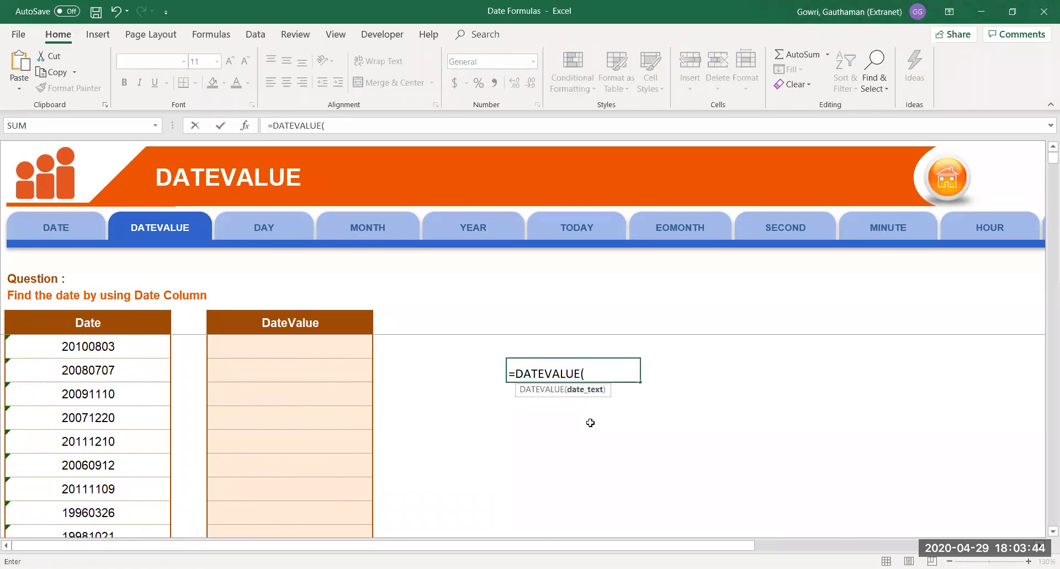
{"action": "type", "text": "\"4/29/2020"}
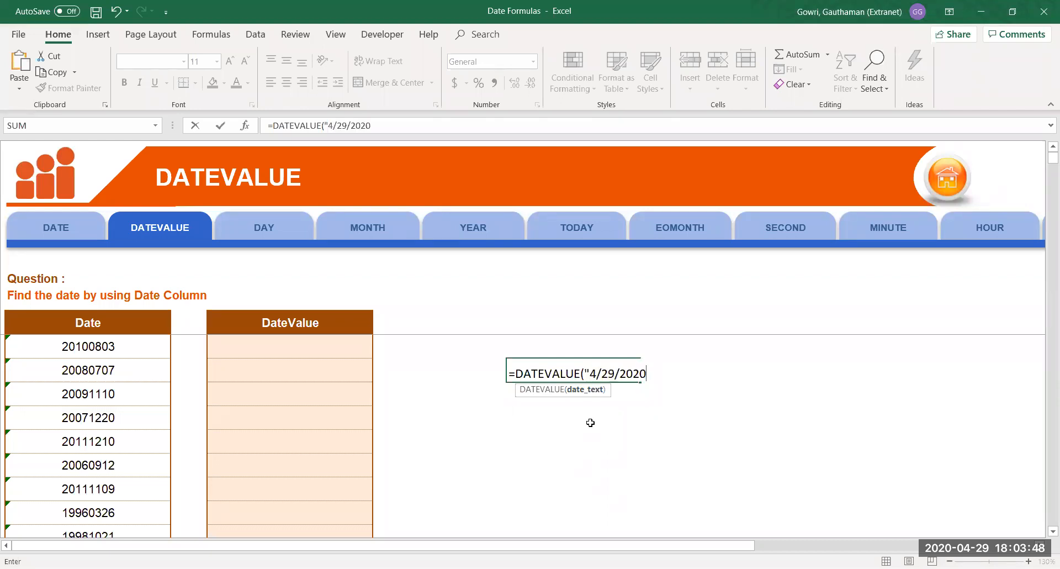
{"action": "type", "text": "\")"}
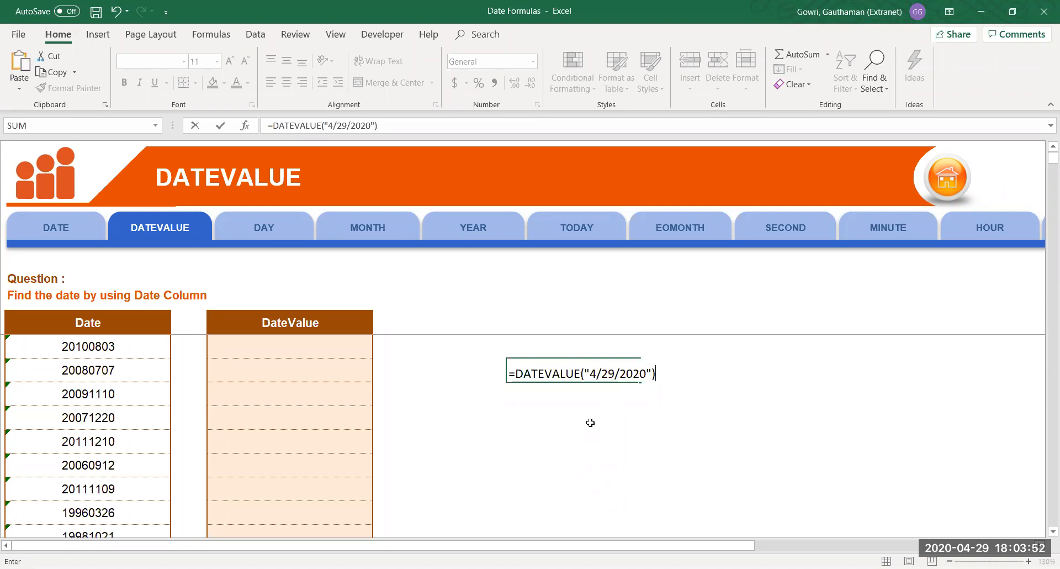
{"action": "key", "text": "Return"}
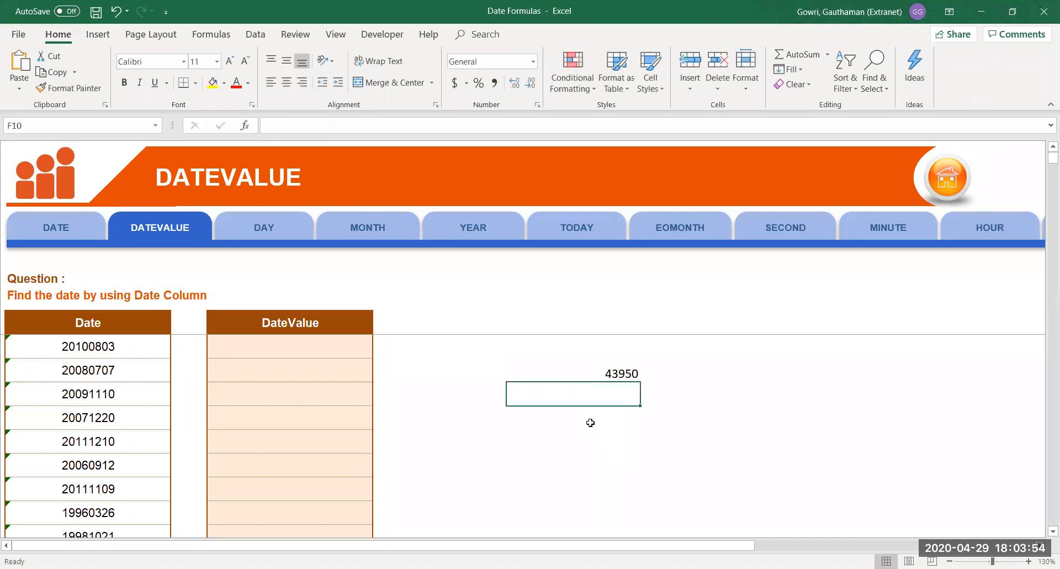
{"action": "key", "text": "Up"}
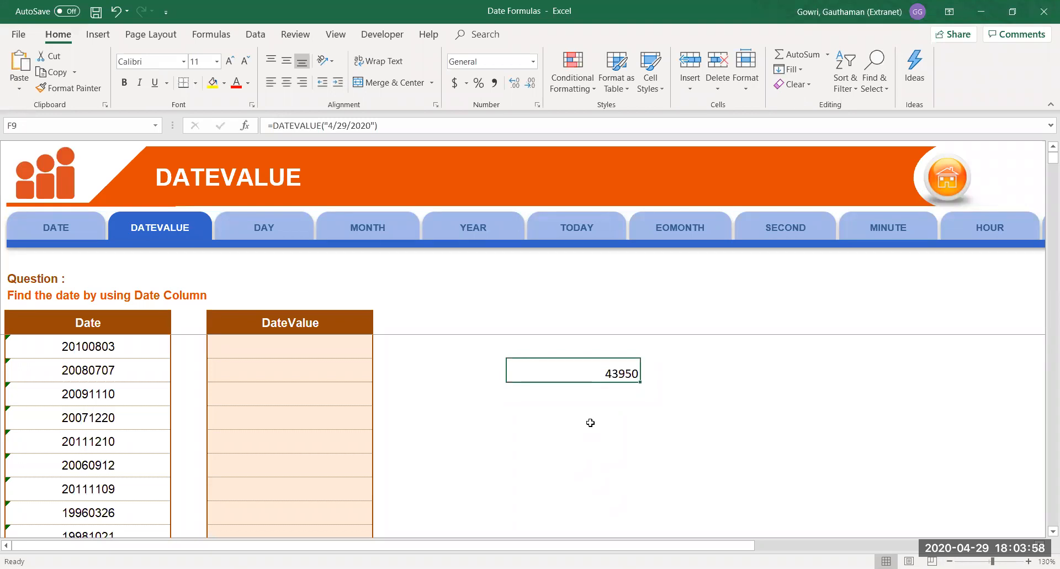
{"action": "key", "text": "Delete"}
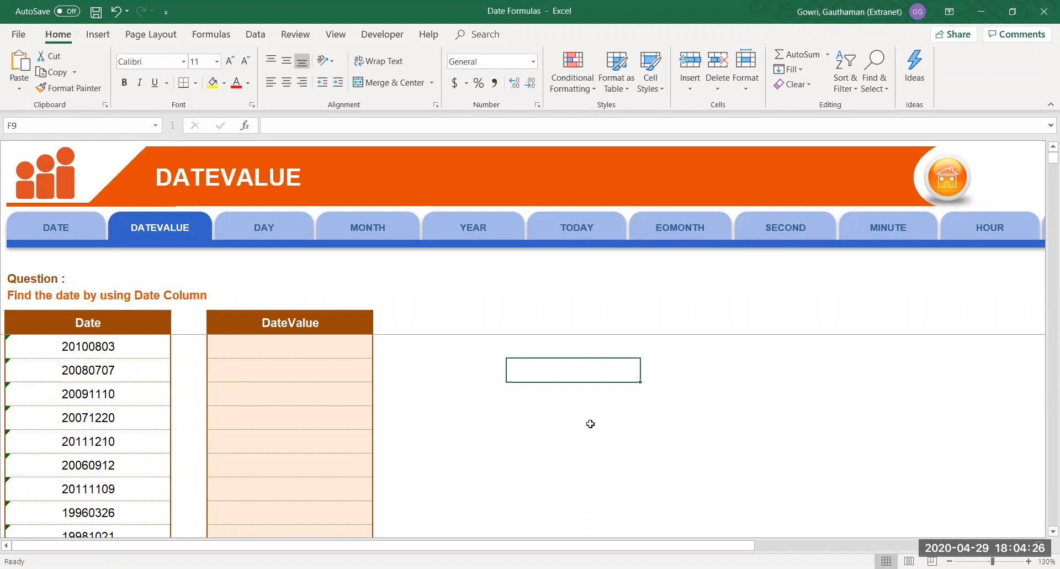
Enter the formula =TEXT(B8,"0000-00-00") in D8 to turn the first text date into a hyphenated date.
{"action": "left_click", "coordinate": [231, 353]}
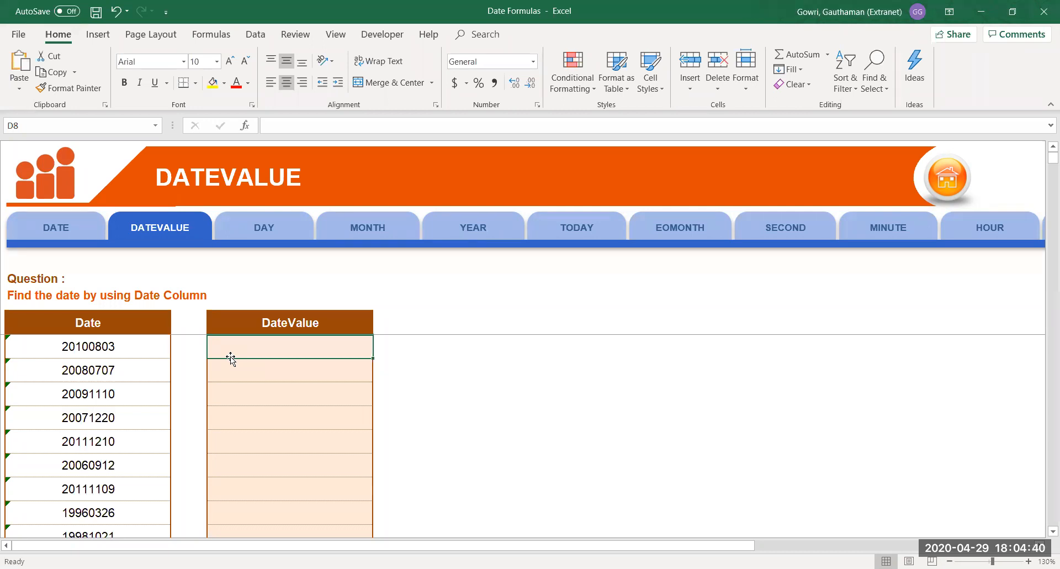
{"action": "left_click", "coordinate": [97, 345]}
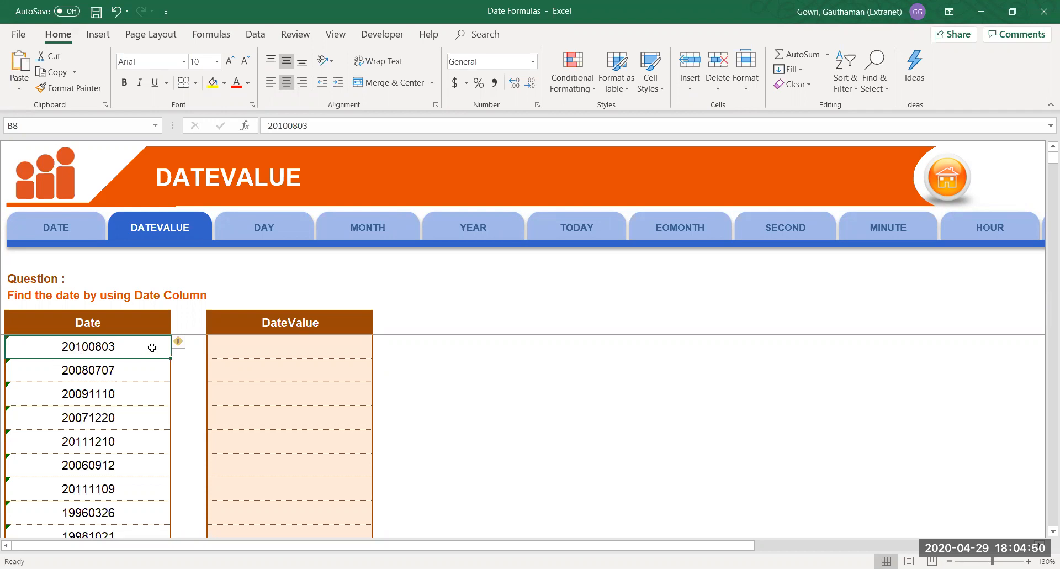
{"action": "left_click", "coordinate": [291, 351]}
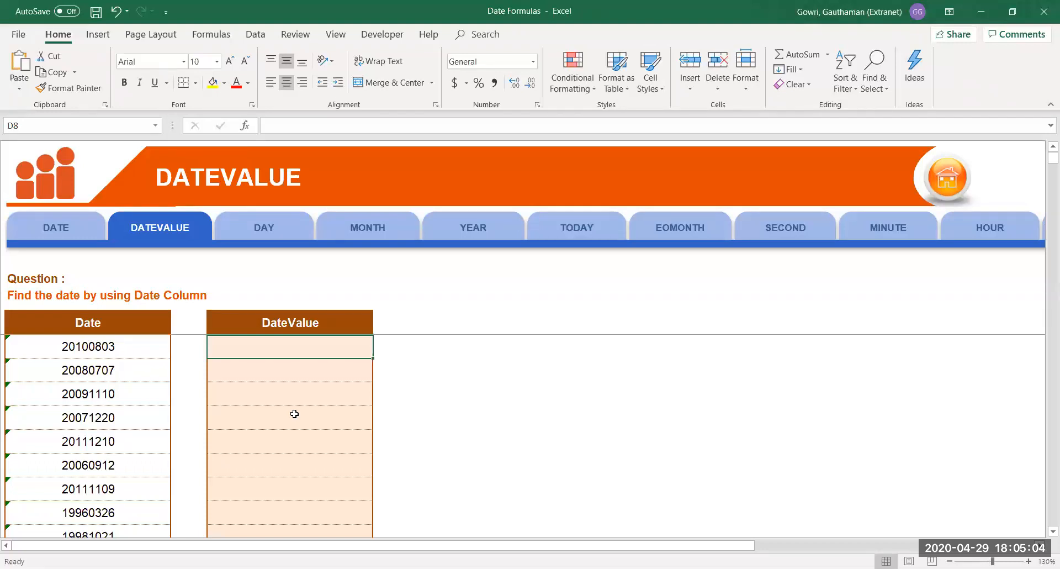
{"action": "type", "text": "="}
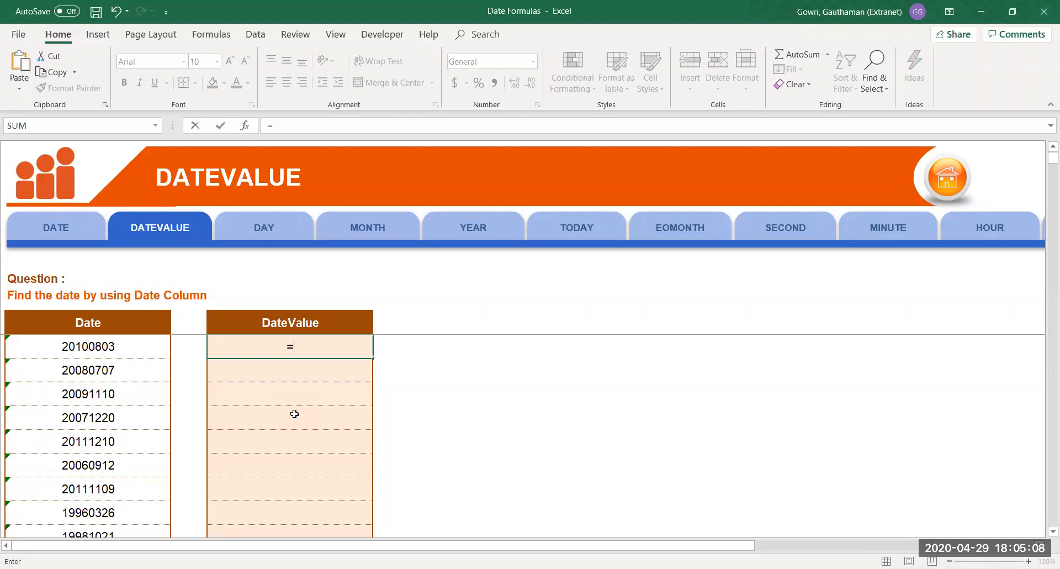
{"action": "type", "text": "TEXT("}
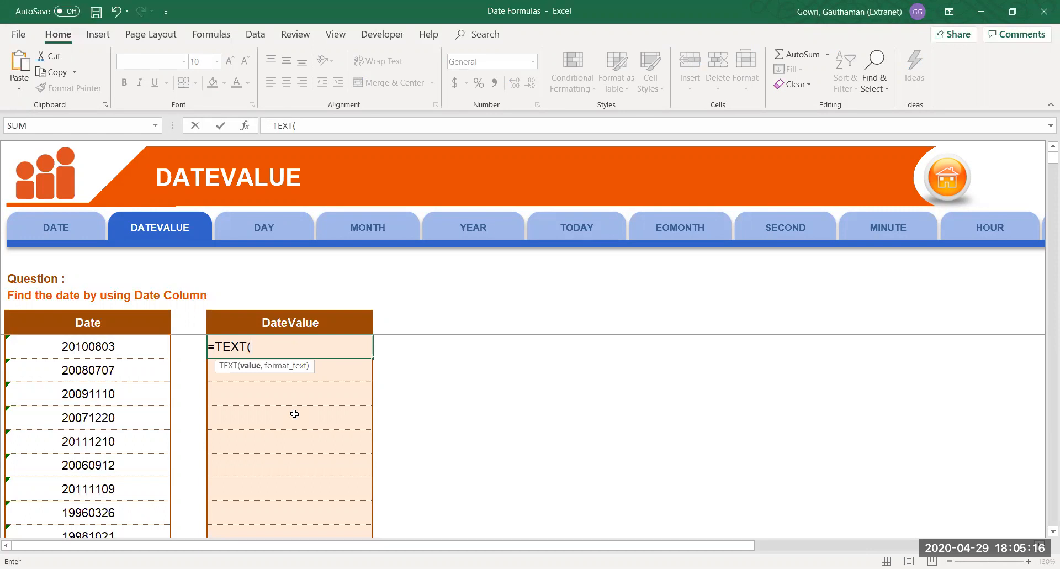
{"action": "left_click", "coordinate": [88, 348]}
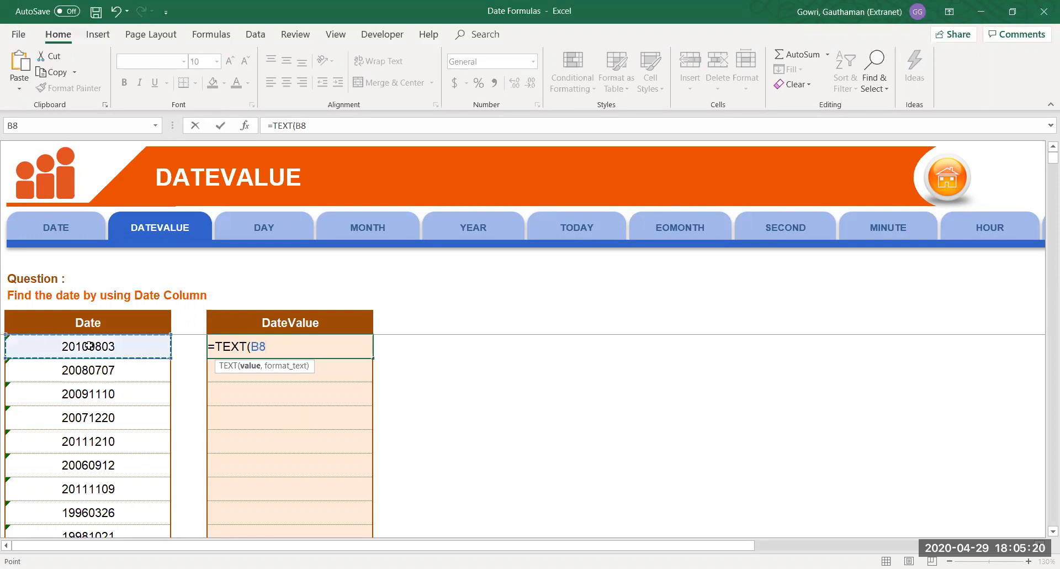
{"action": "type", "text": ",\""}
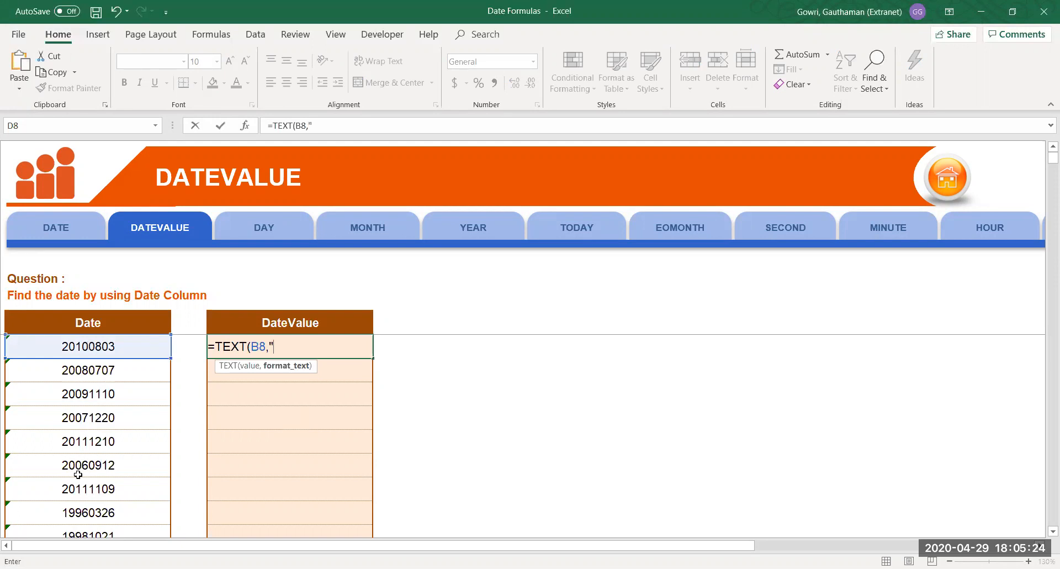
{"action": "type", "text": "0000-00-00"}
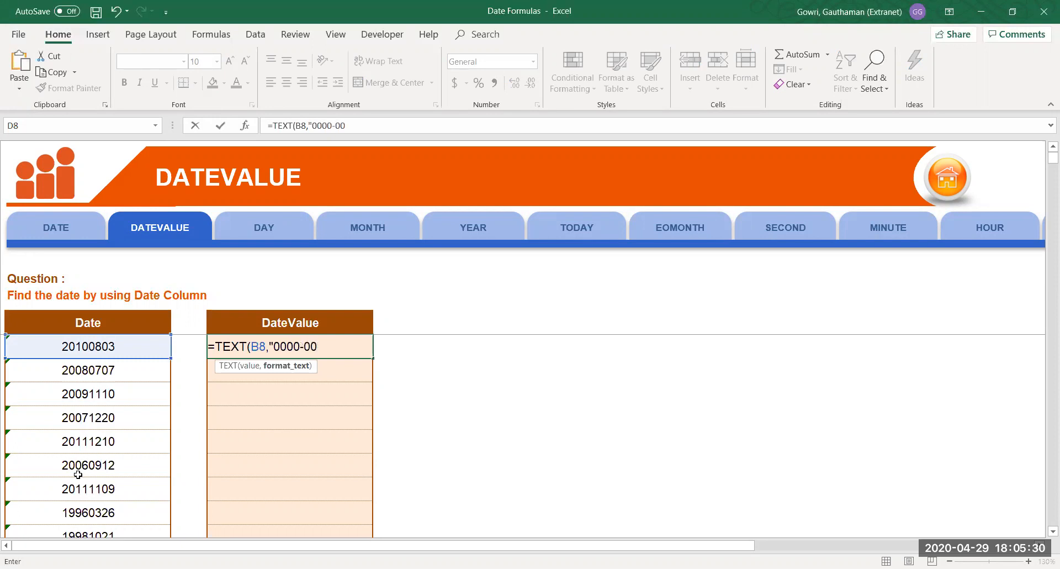
{"action": "type", "text": "\")"}
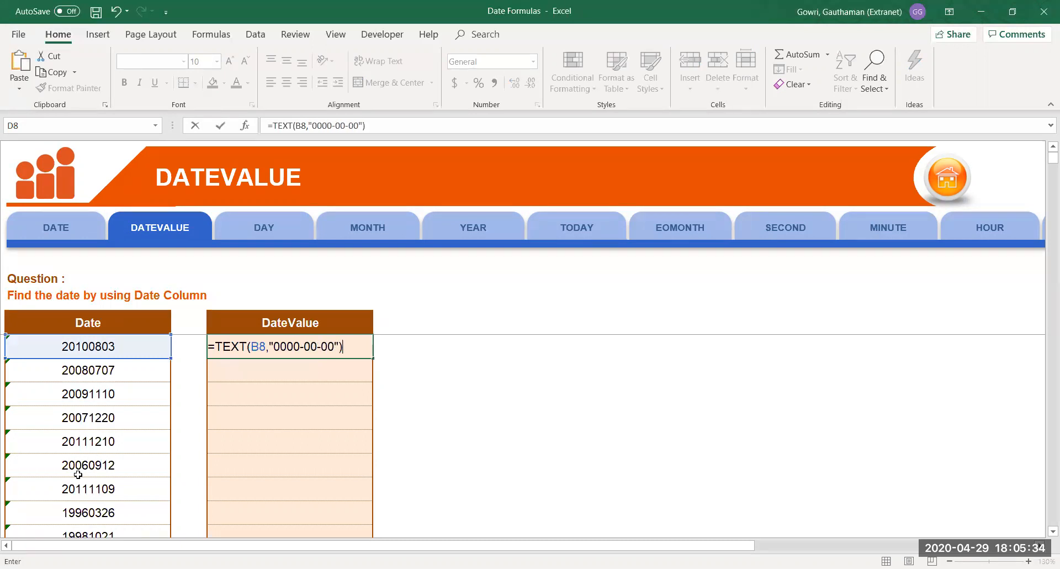
{"action": "key", "text": "Return"}
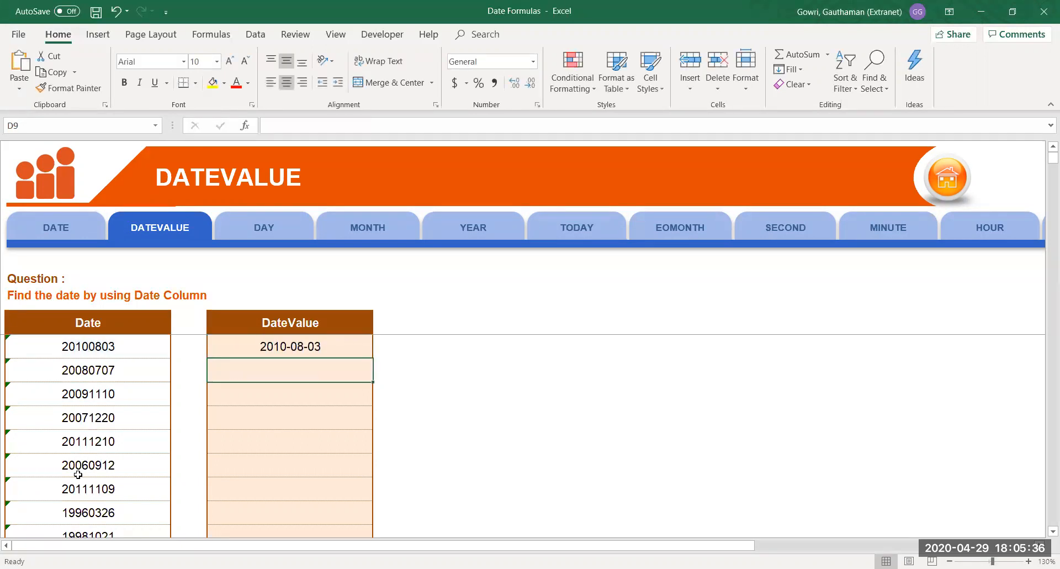
Fill the TEXT formula from D8 down to D16 in the DateValue column and return to D8.
{"action": "key", "text": "Up"}
{"action": "key", "text": "shift+Down"}
{"action": "key", "text": "shift+Down"}
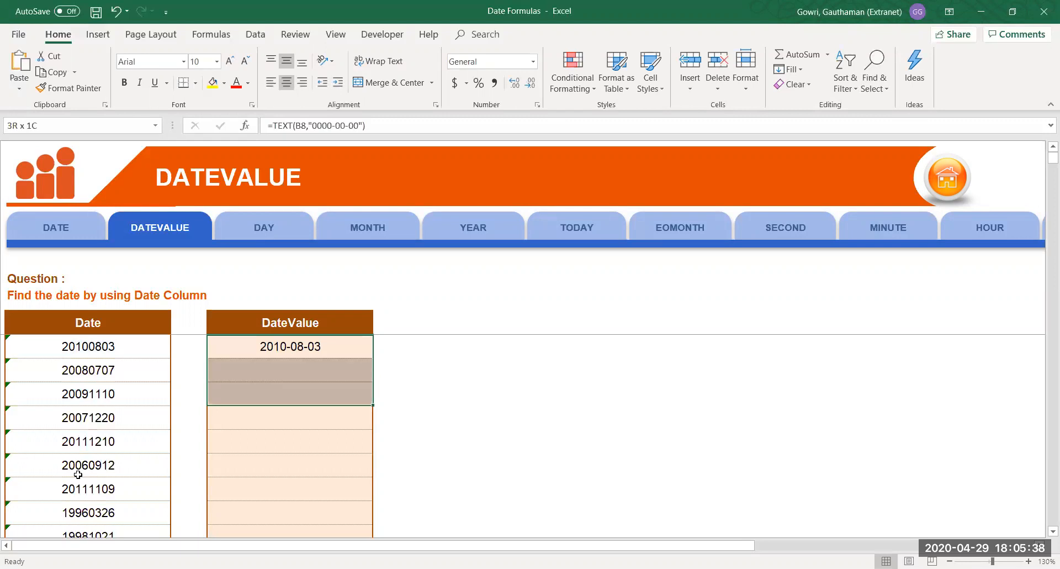
{"action": "key", "text": "shift+Down"}
{"action": "key", "text": "shift+Down"}
{"action": "key", "text": "shift+Down"}
{"action": "key", "text": "shift+Down"}
{"action": "key", "text": "shift+Down"}
{"action": "key", "text": "shift+Down"}
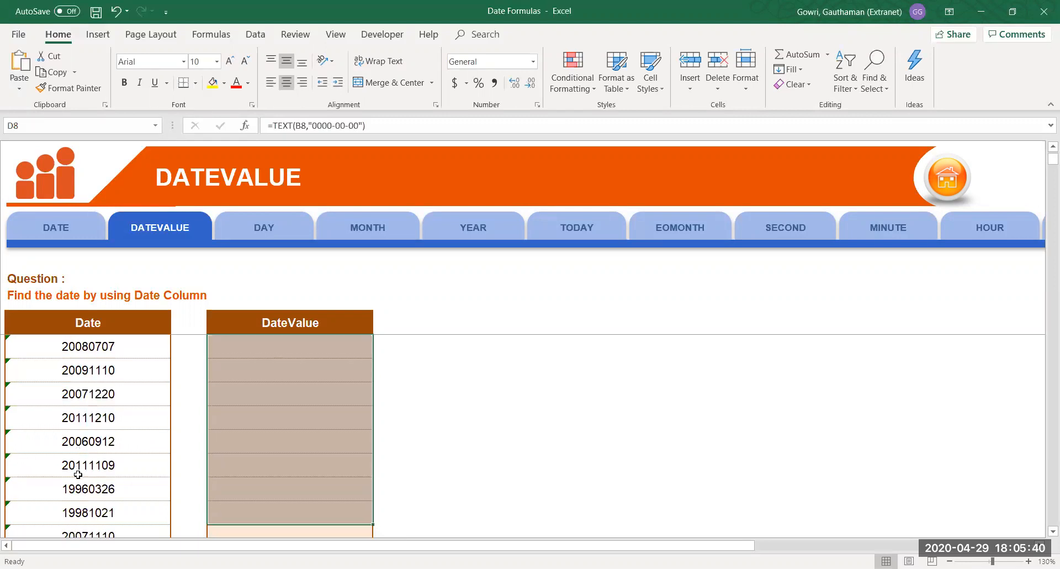
{"action": "key", "text": "ctrl+d"}
{"action": "key", "text": "Up"}
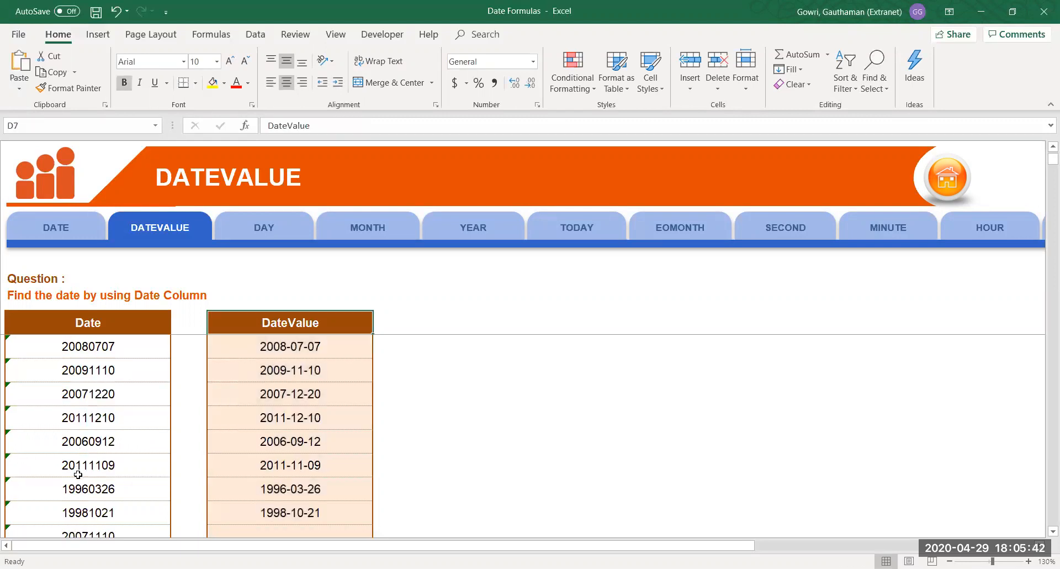
{"action": "key", "text": "Down"}
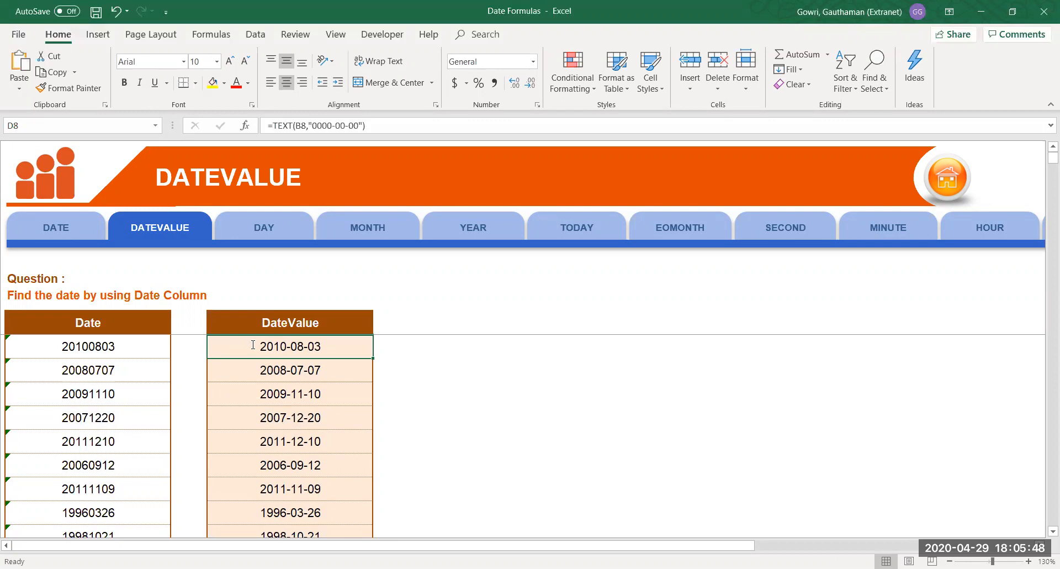
Wrap the TEXT formula in D8 in DATEVALUE, making it =DATEVALUE(TEXT(B8,"0000-00-00")).
{"action": "double_click", "coordinate": [215, 346]}
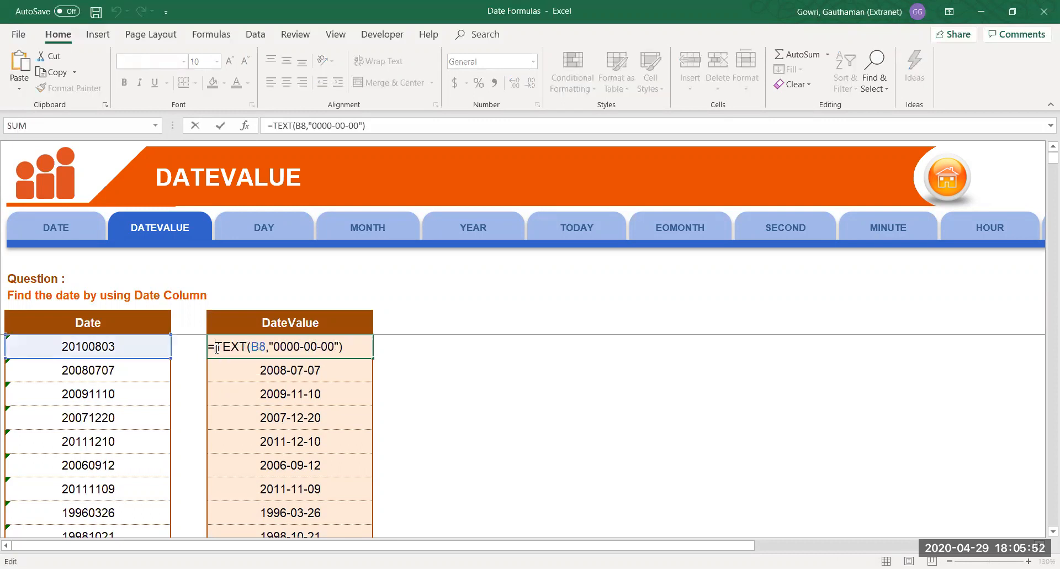
{"action": "type", "text": "date"}
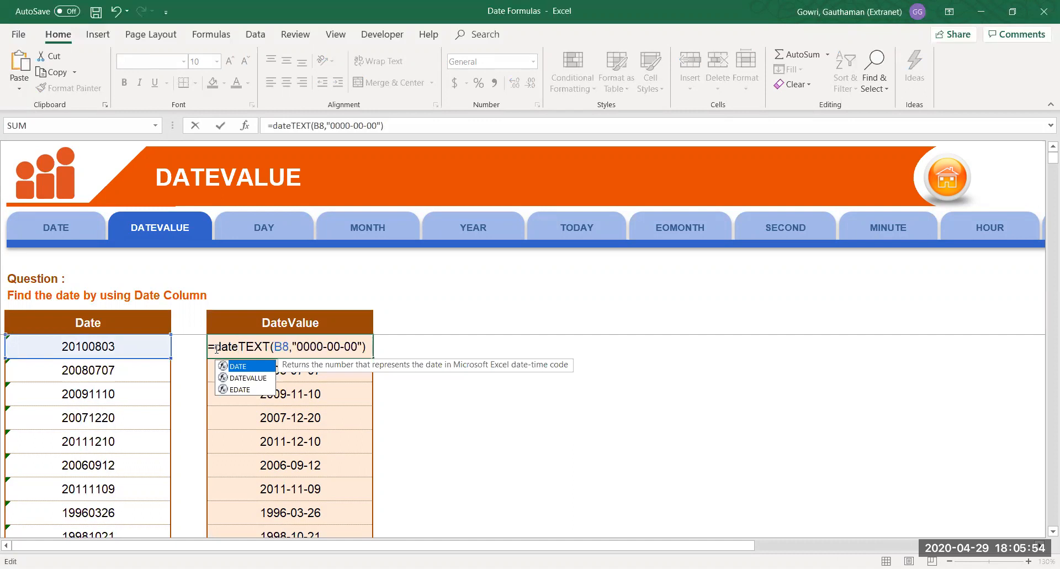
{"action": "key", "text": "Down"}
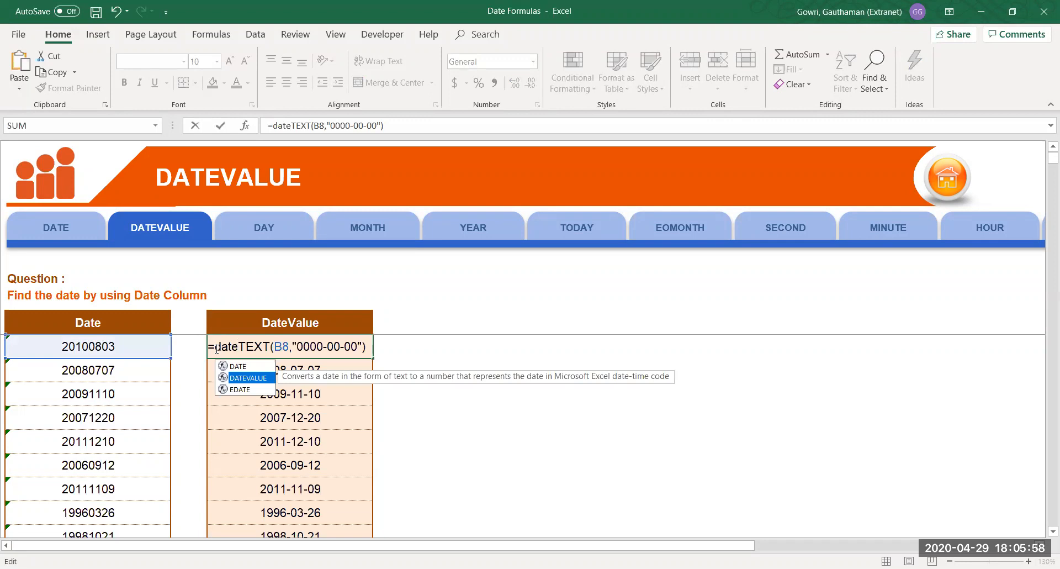
{"action": "key", "text": "Tab"}
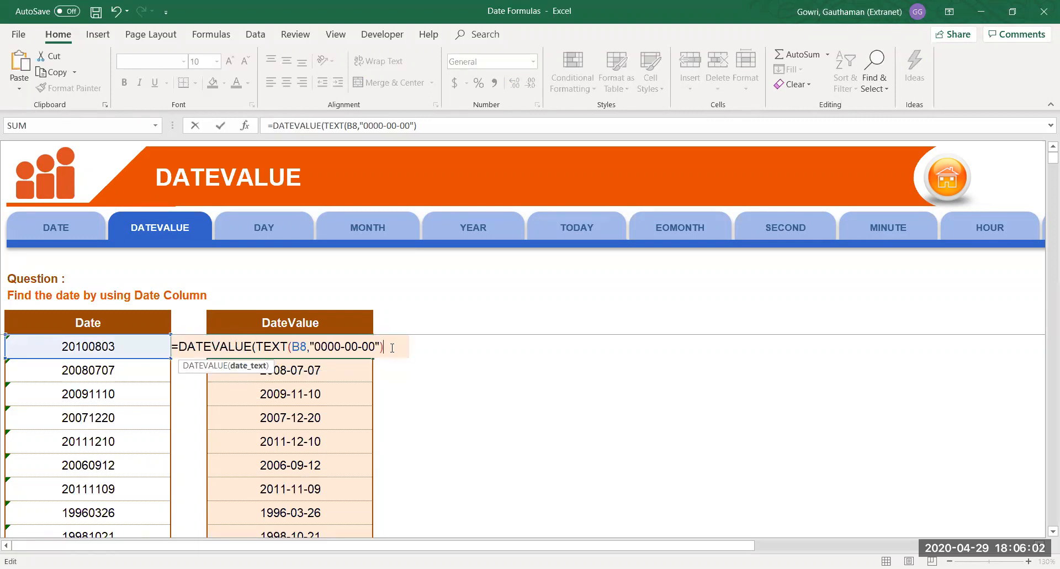
{"action": "type", "text": ")"}
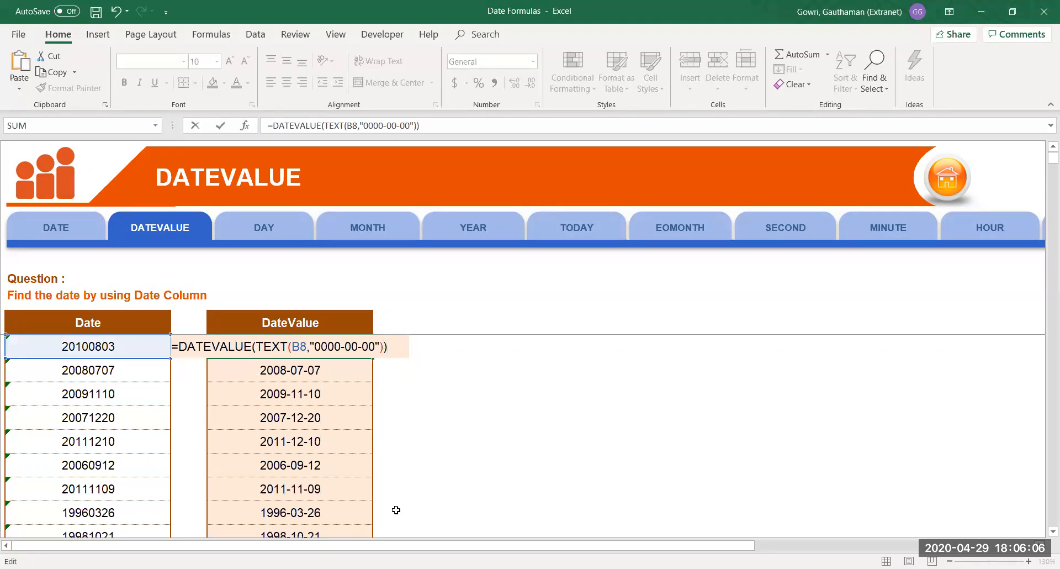
{"action": "key", "text": "Return"}
{"action": "left_click", "coordinate": [325, 352]}
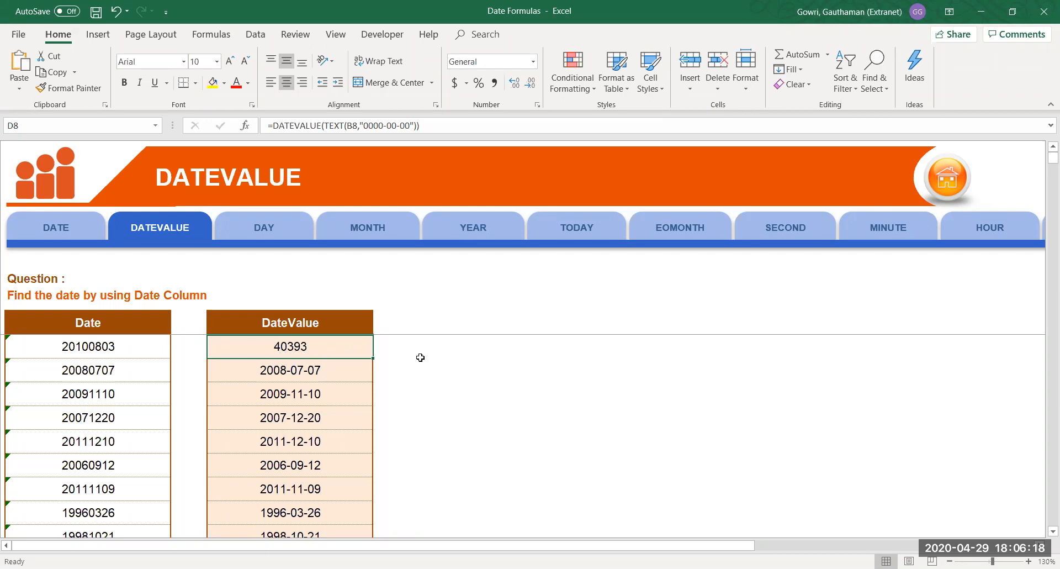
Try the date 03-08-2010 in cell F11 with the General number format and clear the cell.
{"action": "left_click", "coordinate": [547, 422]}
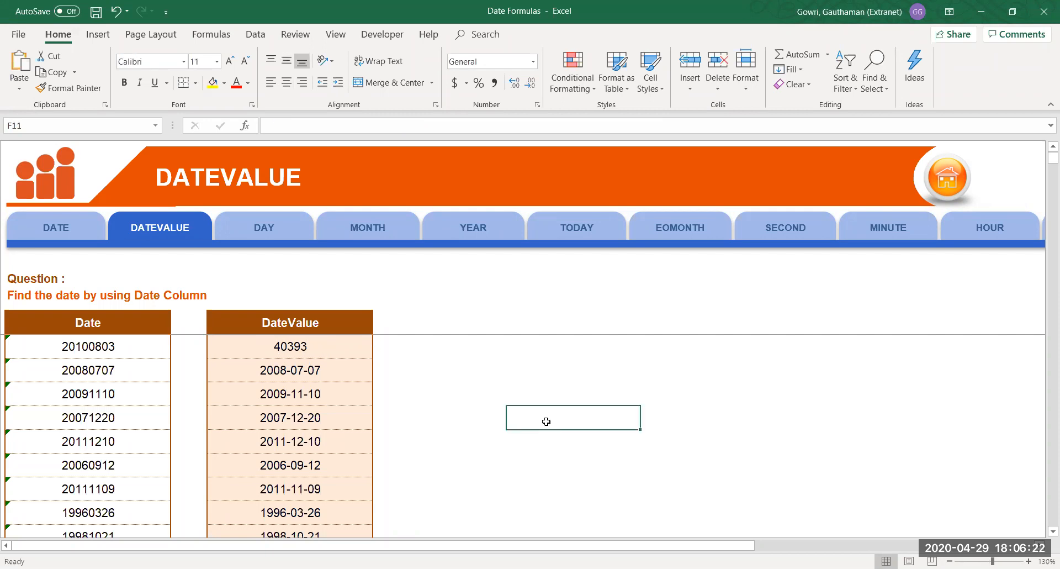
{"action": "type", "text": "03"}
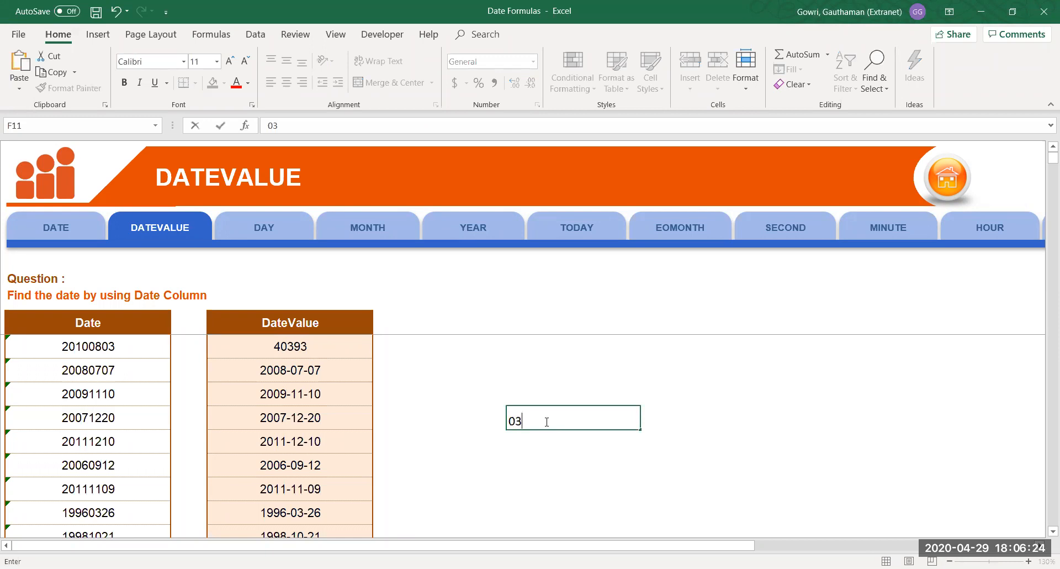
{"action": "type", "text": "-08-2010"}
{"action": "key", "text": "ctrl+Return"}
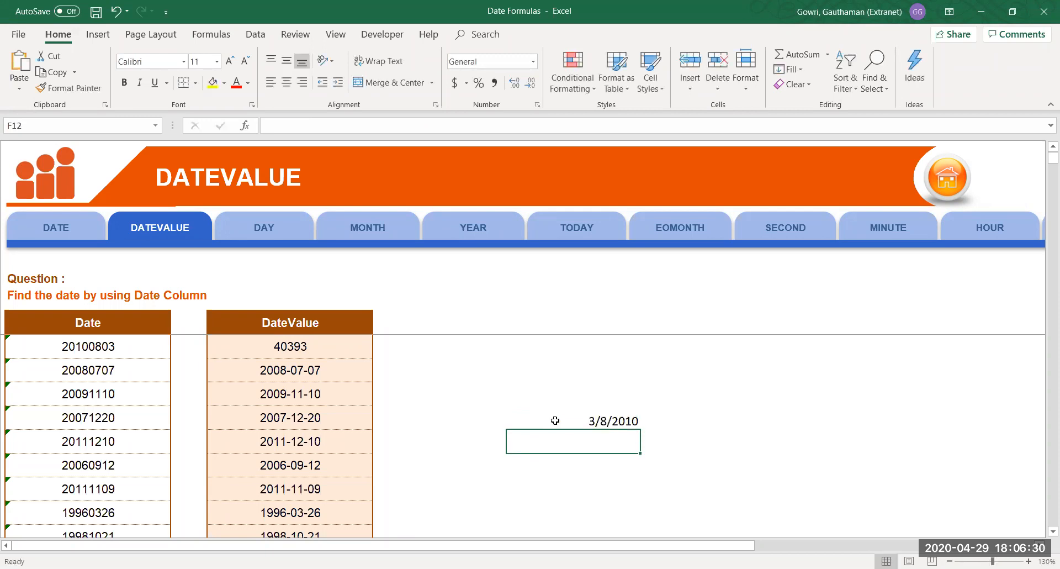
{"action": "left_click", "coordinate": [484, 65]}
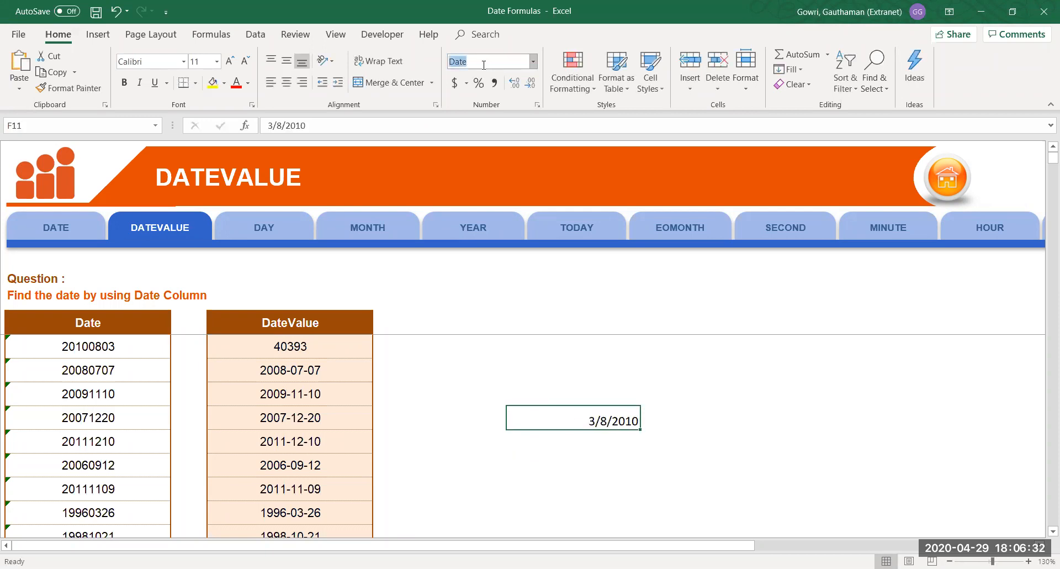
{"action": "type", "text": "General"}
{"action": "key", "text": "Return"}
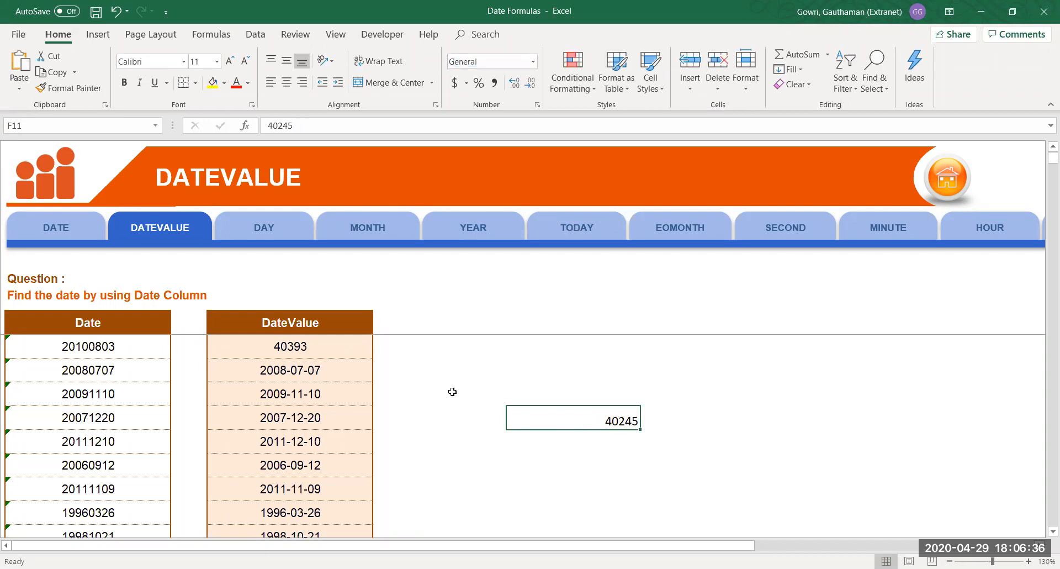
{"action": "key", "text": "Delete"}
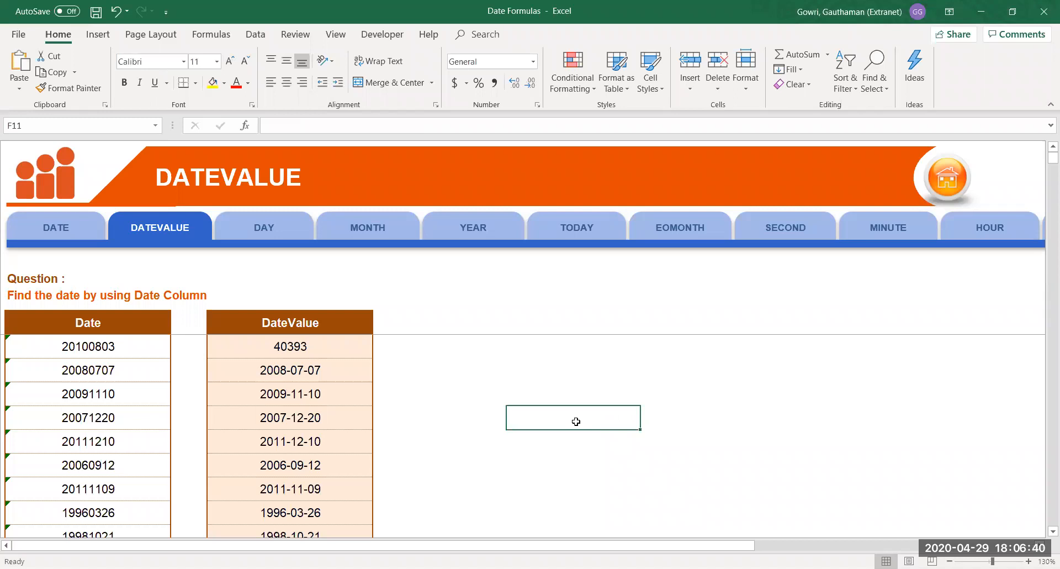
Enter the date 08/03/2010 in cell F11 and set its number format to General.
{"action": "type", "text": "08/03/2010"}
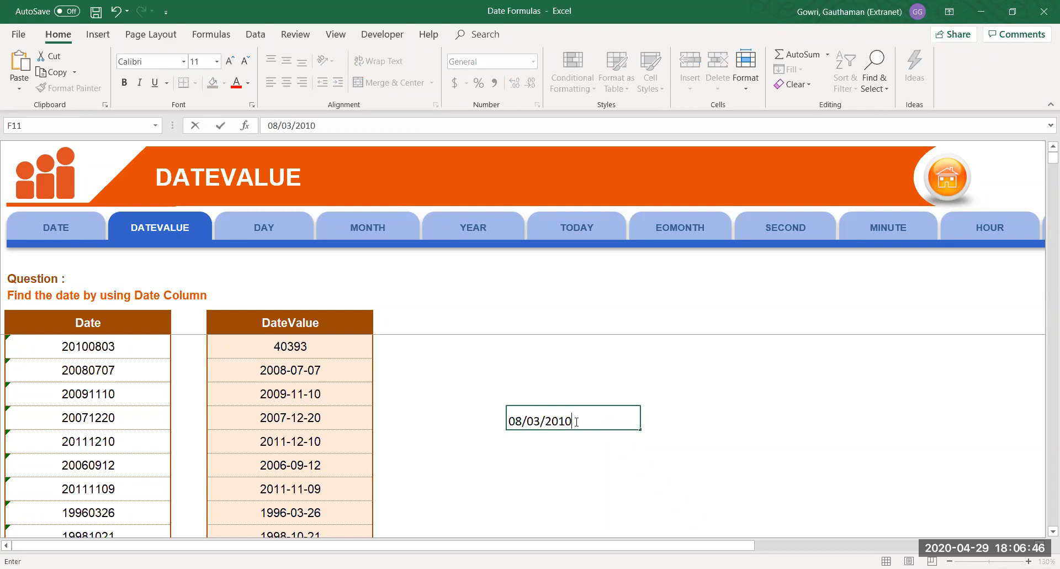
{"action": "key", "text": "Return"}
{"action": "left_click", "coordinate": [576, 421]}
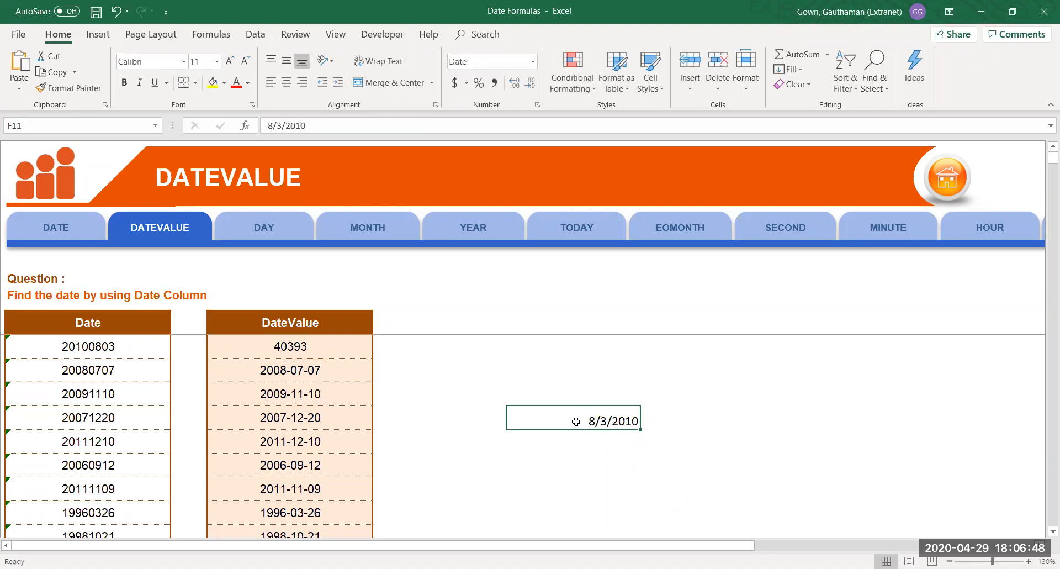
{"action": "left_click", "coordinate": [492, 64]}
{"action": "type", "text": "General"}
{"action": "key", "text": "Return"}
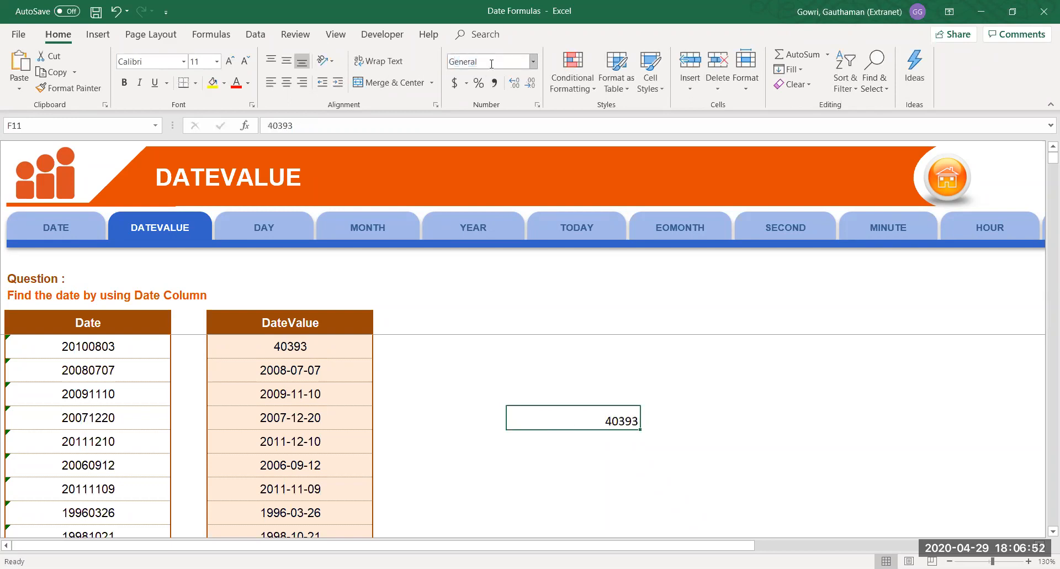
Compare the serial number in F11 with the DATEVALUE result in D8 and clear F11.
{"action": "left_click", "coordinate": [306, 346]}
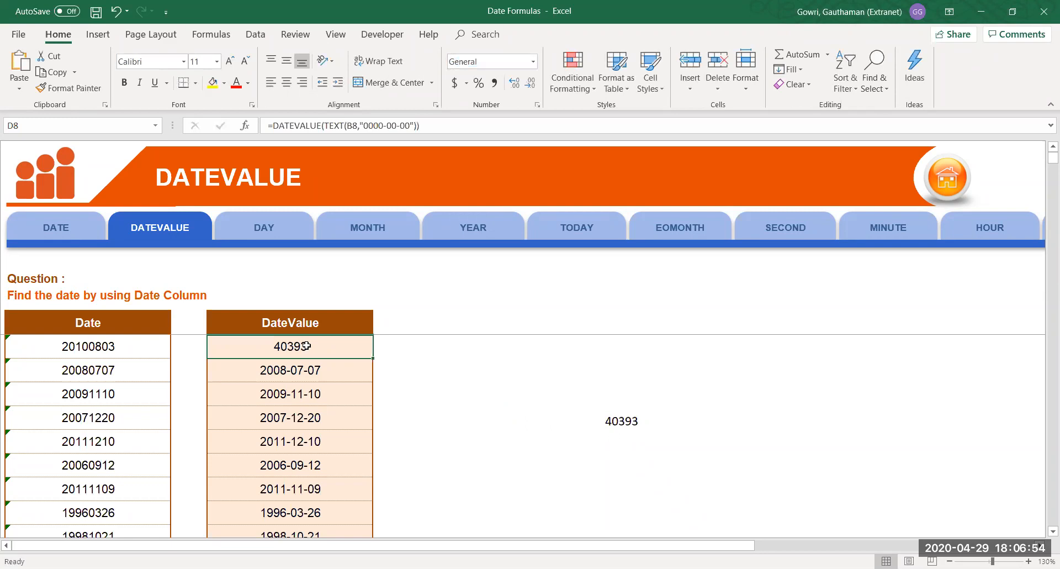
{"action": "left_click", "coordinate": [588, 421]}
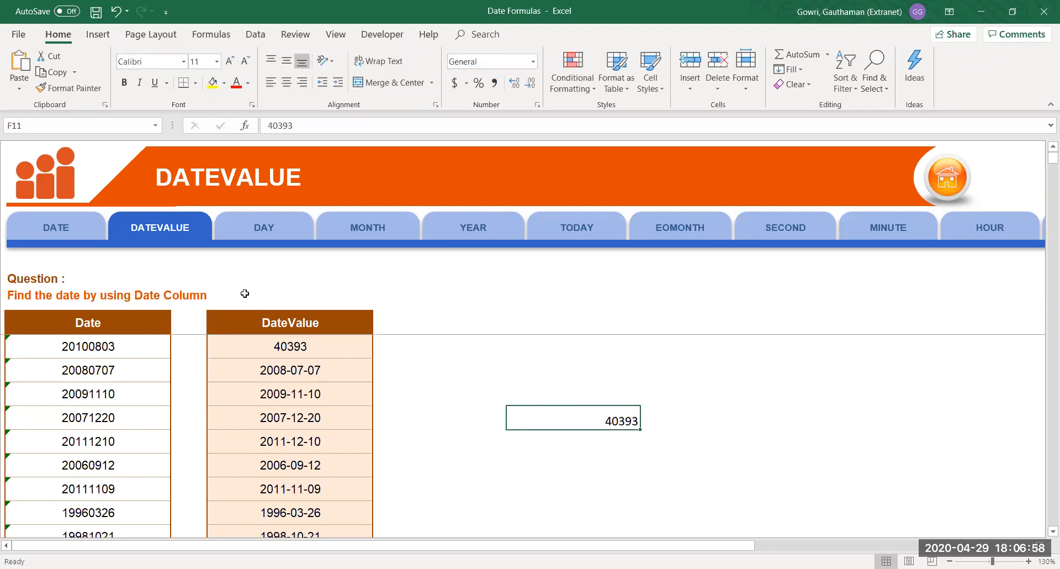
{"action": "left_click", "coordinate": [321, 344]}
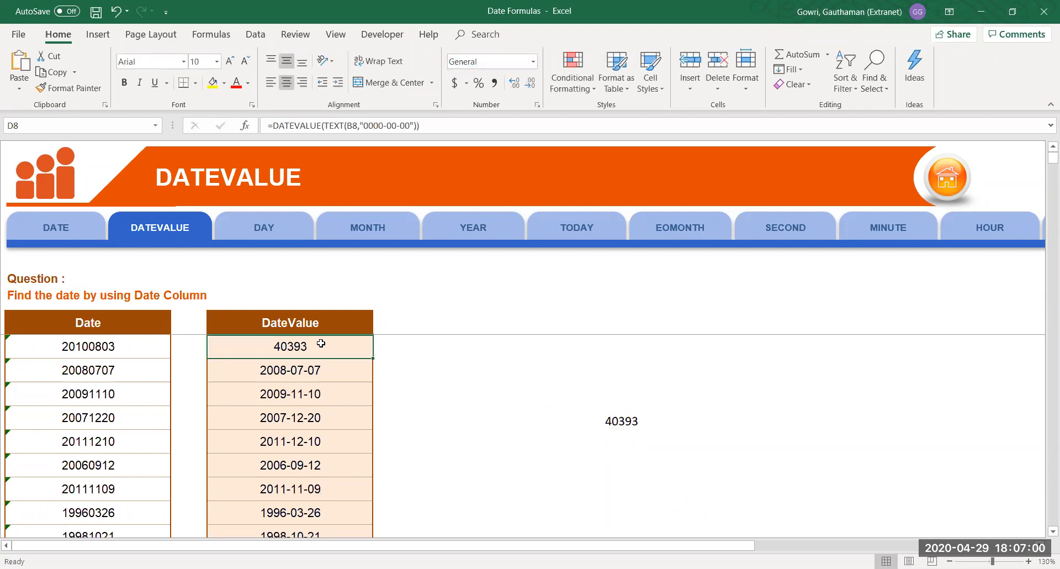
{"action": "left_click", "coordinate": [606, 422]}
{"action": "key", "text": "Delete"}
Fill the TEXT formula from D16 down to D32 and look back up through the filled dates.
{"action": "left_click", "coordinate": [273, 475]}
{"action": "key", "text": "Down"}
{"action": "key", "text": "Down"}
{"action": "key", "text": "Down"}
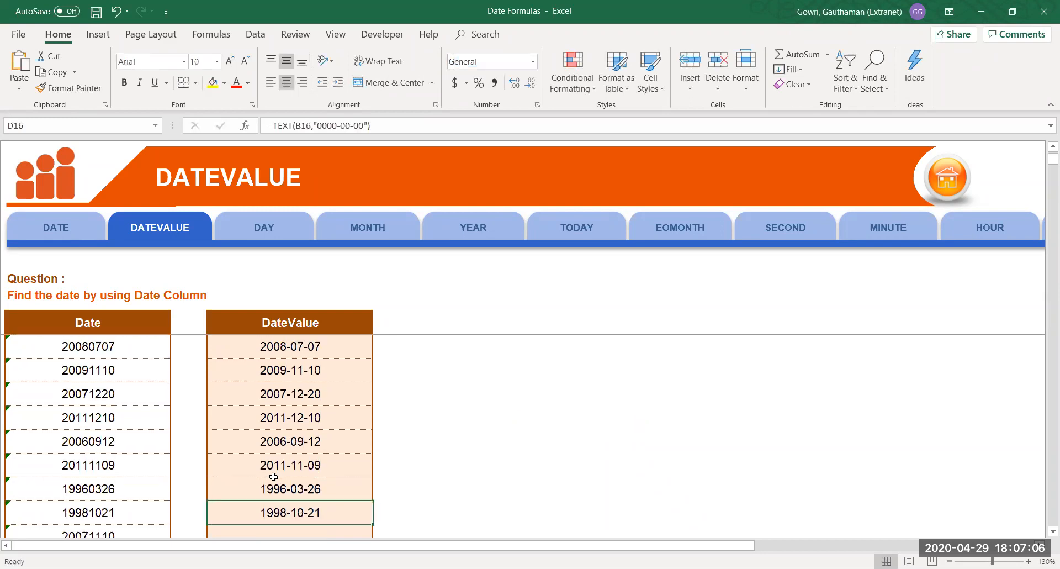
{"action": "left_click_drag", "start_coordinate": [374, 523], "coordinate": [321, 352]}
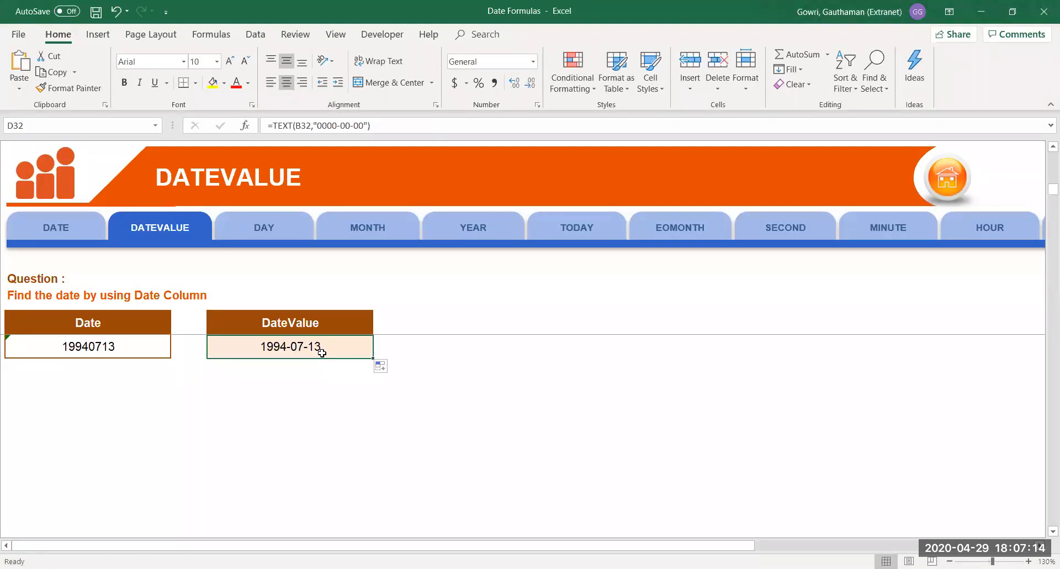
{"action": "key", "text": "Up"}
{"action": "key", "text": "Up"}
{"action": "key", "text": "Up"}
{"action": "key", "text": "Up"}
{"action": "key", "text": "Up"}
{"action": "key", "text": "Up"}
{"action": "key", "text": "Up"}
{"action": "key", "text": "Up"}
{"action": "key", "text": "Up"}
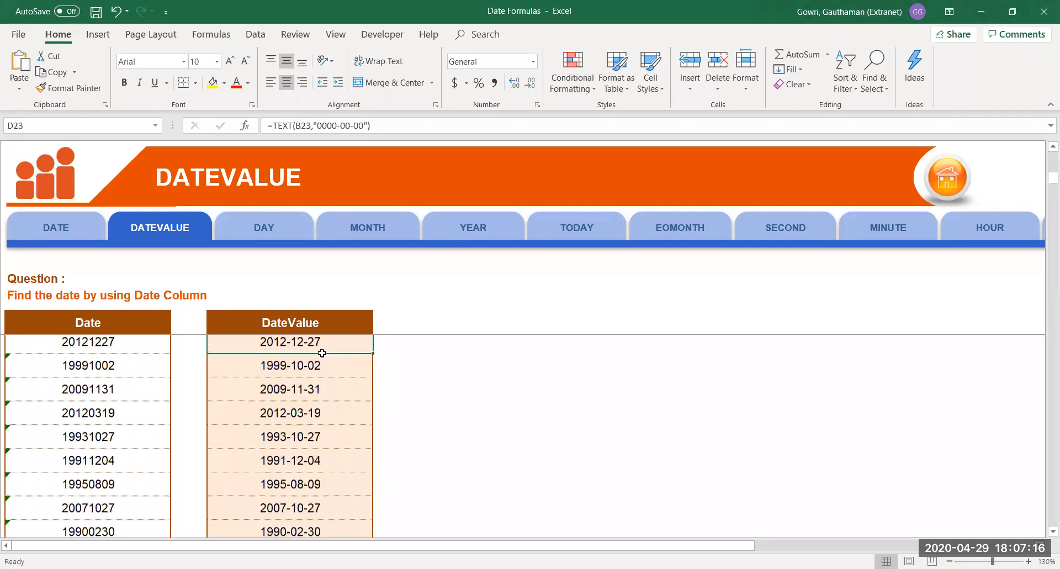
Review the TEXT-converted dates throughout the DateValue column against the source dates in the Date column.
{"action": "key", "text": "Up"}
{"action": "key", "text": "Up"}
{"action": "key", "text": "Up"}
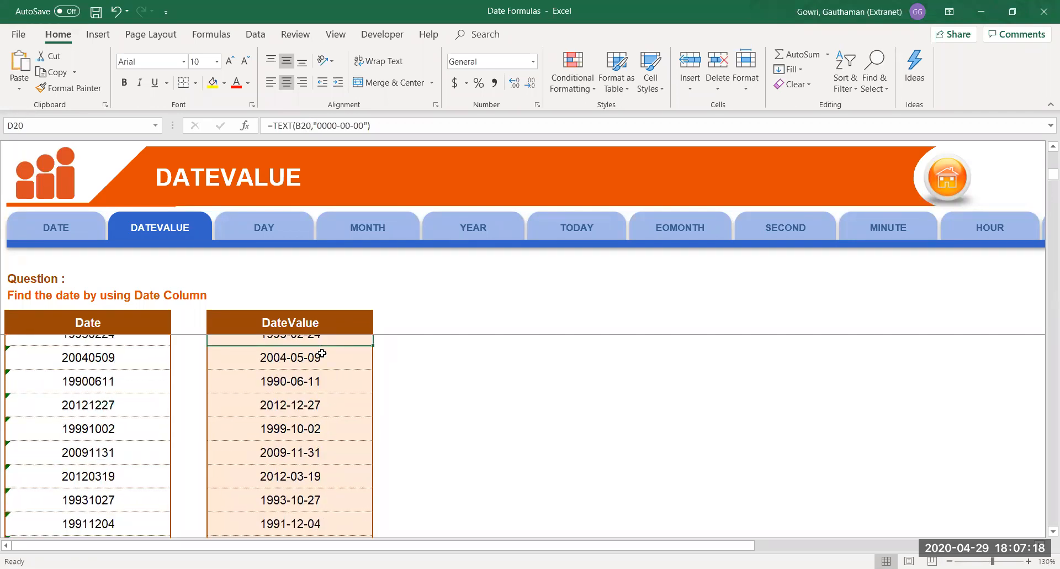
{"action": "key", "text": "Up"}
{"action": "key", "text": "Up"}
{"action": "key", "text": "Up"}
{"action": "key", "text": "Up"}
{"action": "key", "text": "Up"}
{"action": "key", "text": "Up"}
{"action": "key", "text": "Up"}
{"action": "key", "text": "Up"}
{"action": "key", "text": "Up"}
{"action": "key", "text": "Up"}
{"action": "key", "text": "Up"}
{"action": "key", "text": "Up"}
{"action": "key", "text": "Up"}
{"action": "key", "text": "Down"}
{"action": "key", "text": "Down"}
{"action": "key", "text": "Down"}
{"action": "key", "text": "Down"}
{"action": "key", "text": "Down"}
{"action": "key", "text": "Down"}
{"action": "key", "text": "Down"}
{"action": "key", "text": "Down"}
{"action": "key", "text": "Down"}
{"action": "key", "text": "Down"}
{"action": "key", "text": "Up"}
{"action": "key", "text": "Up"}
{"action": "key", "text": "Up"}
{"action": "key", "text": "Up"}
{"action": "key", "text": "Up"}
{"action": "key", "text": "Up"}
{"action": "key", "text": "Up"}
{"action": "key", "text": "Up"}
{"action": "key", "text": "Up"}
{"action": "key", "text": "Up"}
Fill the formula =DATEVALUE(TEXT(B8,"0000-00-00")) from D8 down through the DateValue column.
{"action": "key", "text": "Down"}
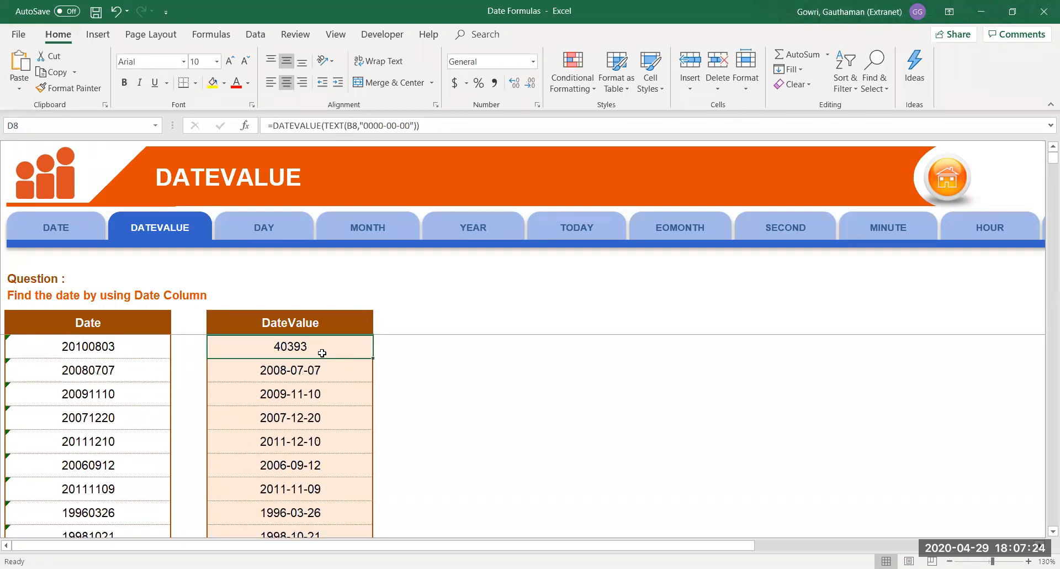
{"action": "double_click", "coordinate": [375, 357]}
{"action": "left_click", "coordinate": [261, 424]}
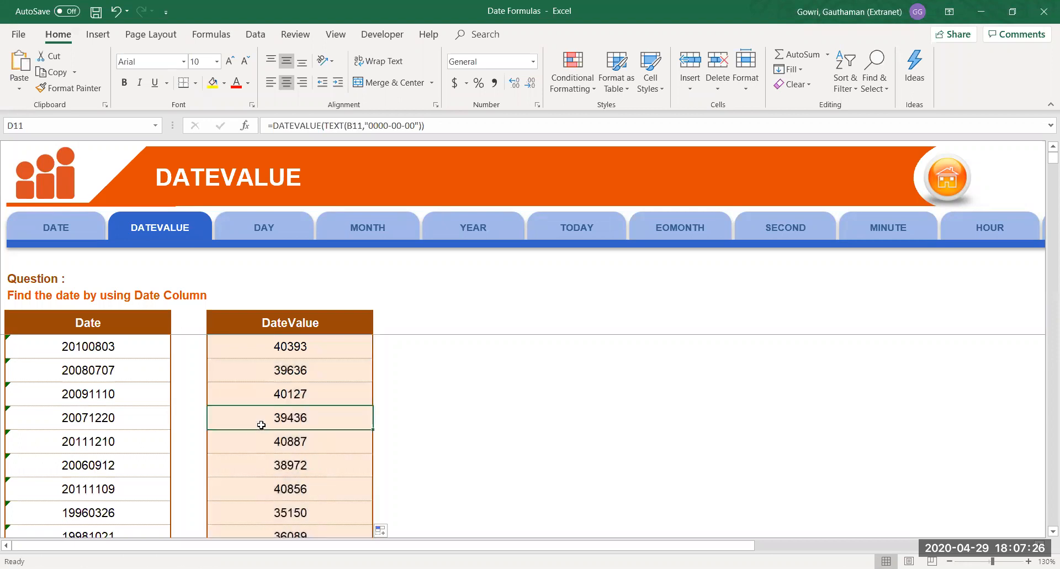
Go through the filled DATEVALUE results and compare the result in D25 with its source date in B25.
{"action": "key", "text": "Down"}
{"action": "key", "text": "Down"}
{"action": "key", "text": "Down"}
{"action": "key", "text": "Down"}
{"action": "key", "text": "Down"}
{"action": "key", "text": "Down"}
{"action": "key", "text": "Down"}
{"action": "key", "text": "Down"}
{"action": "key", "text": "Down"}
{"action": "key", "text": "Down"}
{"action": "key", "text": "Down"}
{"action": "key", "text": "Down"}
{"action": "key", "text": "Down"}
{"action": "key", "text": "Down"}
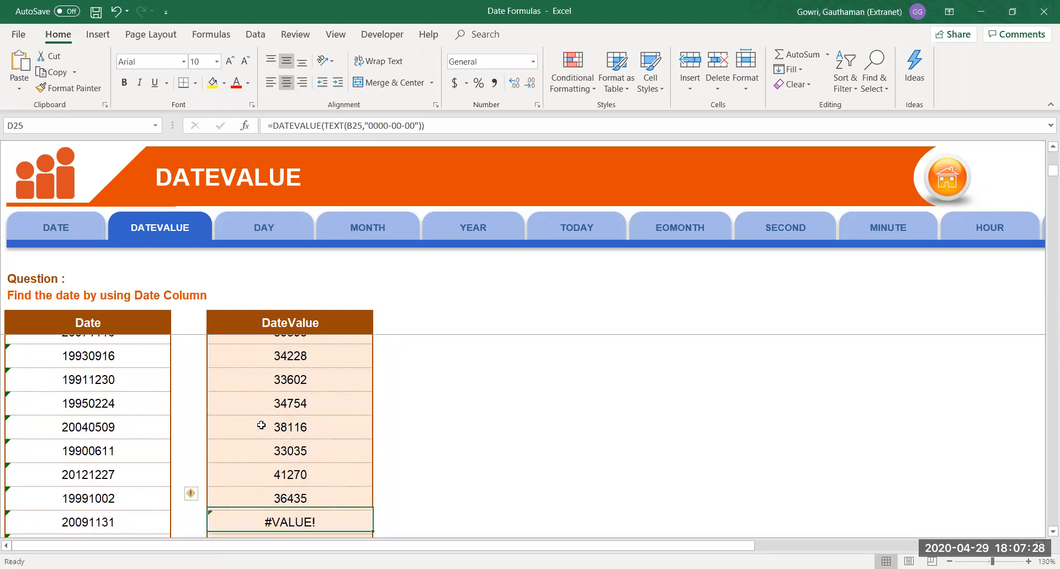
{"action": "key", "text": "Left"}
{"action": "key", "text": "Left"}
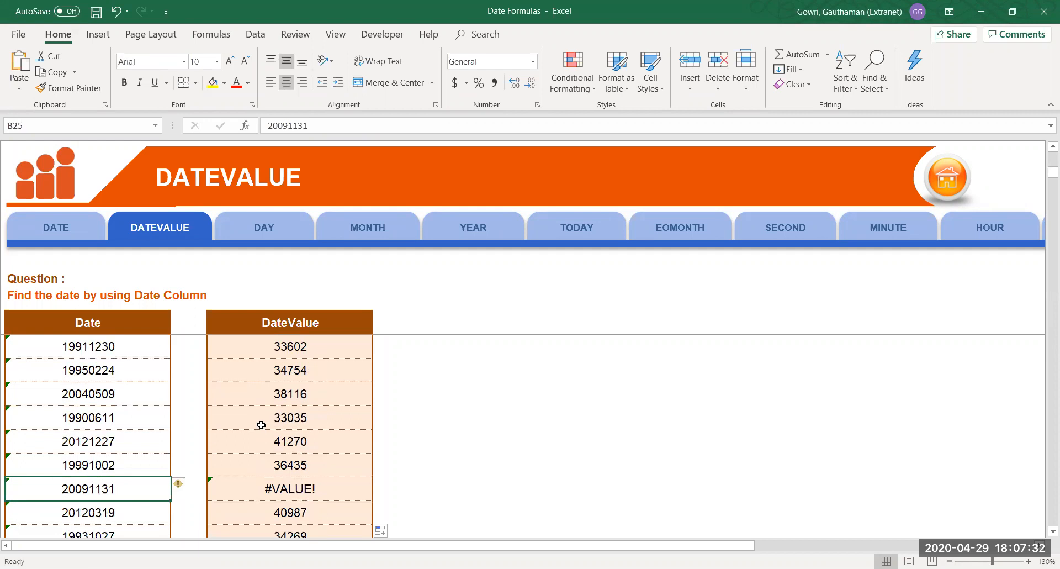
{"action": "key", "text": "Right"}
{"action": "key", "text": "Right"}
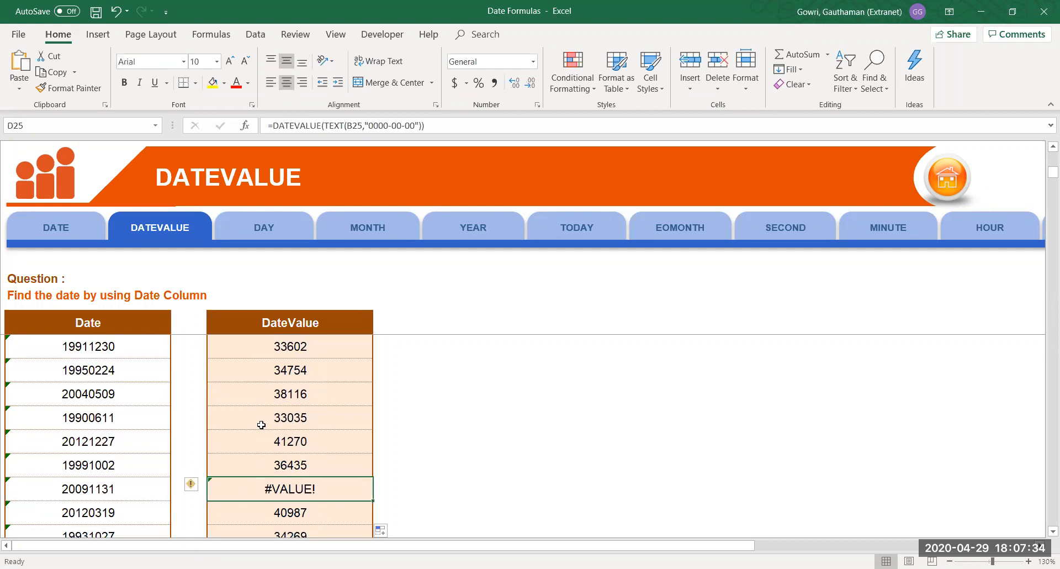
Check the remaining results, compare D31 with its source date in B31, and return to D8.
{"action": "key", "text": "Down"}
{"action": "key", "text": "Down"}
{"action": "key", "text": "Down"}
{"action": "key", "text": "Down"}
{"action": "key", "text": "Down"}
{"action": "key", "text": "Down"}
{"action": "key", "text": "Down"}
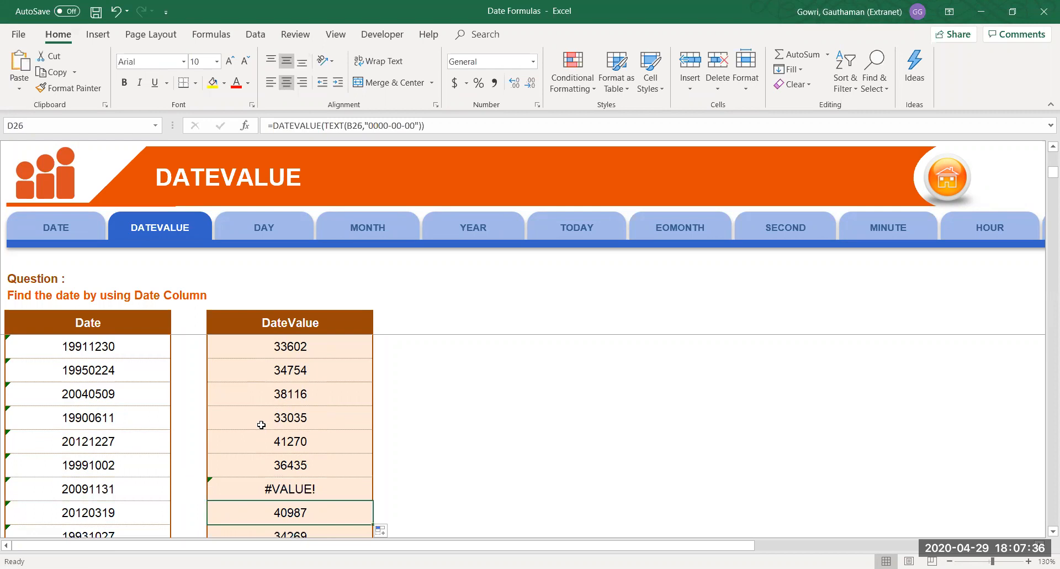
{"action": "key", "text": "Up"}
{"action": "key", "text": "Left"}
{"action": "key", "text": "Left"}
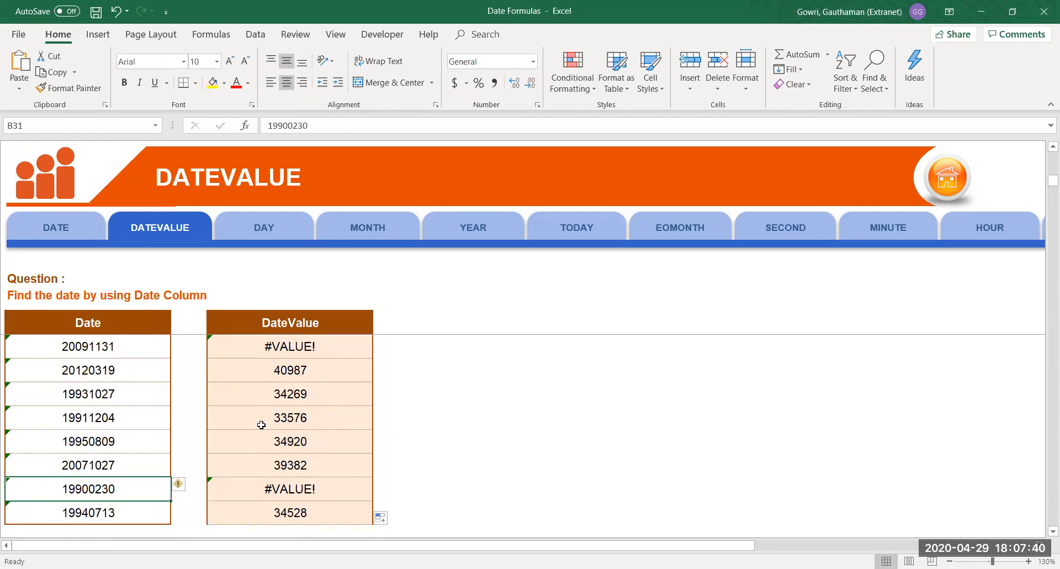
{"action": "key", "text": "Right"}
{"action": "key", "text": "Right"}
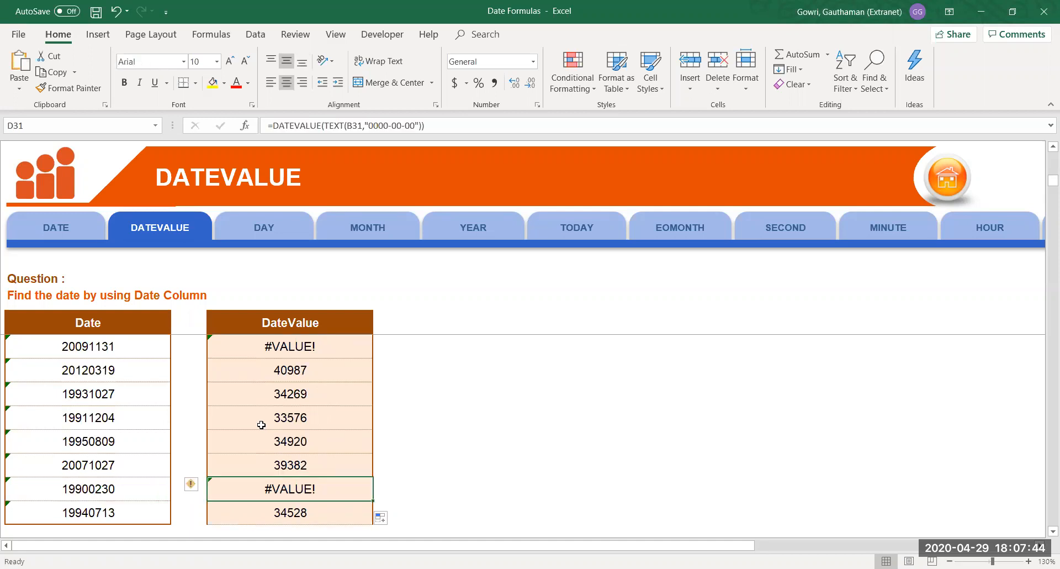
{"action": "key", "text": "Up"}
{"action": "key", "text": "Up"}
{"action": "key", "text": "Up"}
{"action": "key", "text": "Up"}
{"action": "key", "text": "Up"}
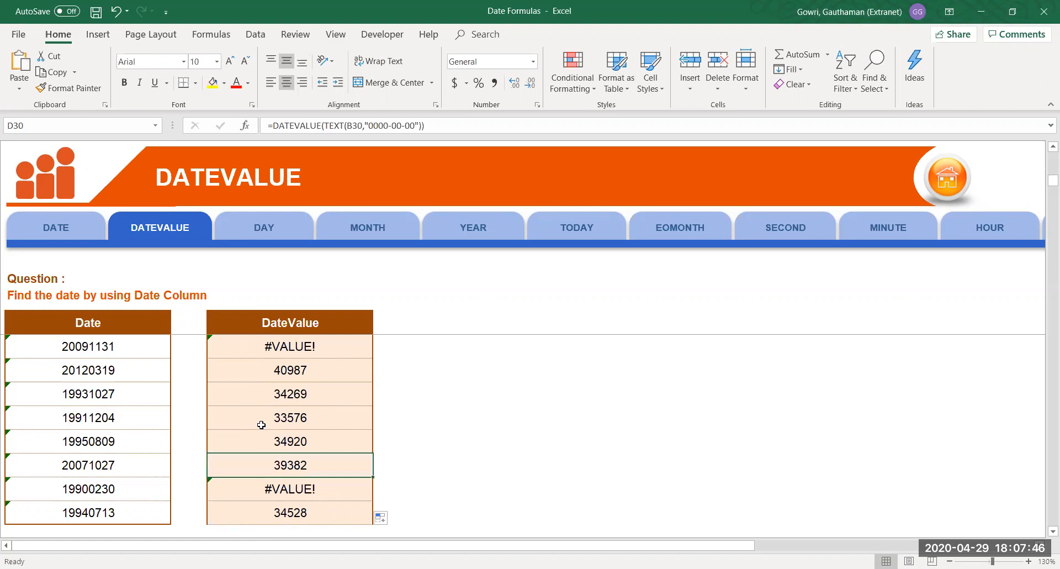
{"action": "key", "text": "Up"}
{"action": "key", "text": "Up"}
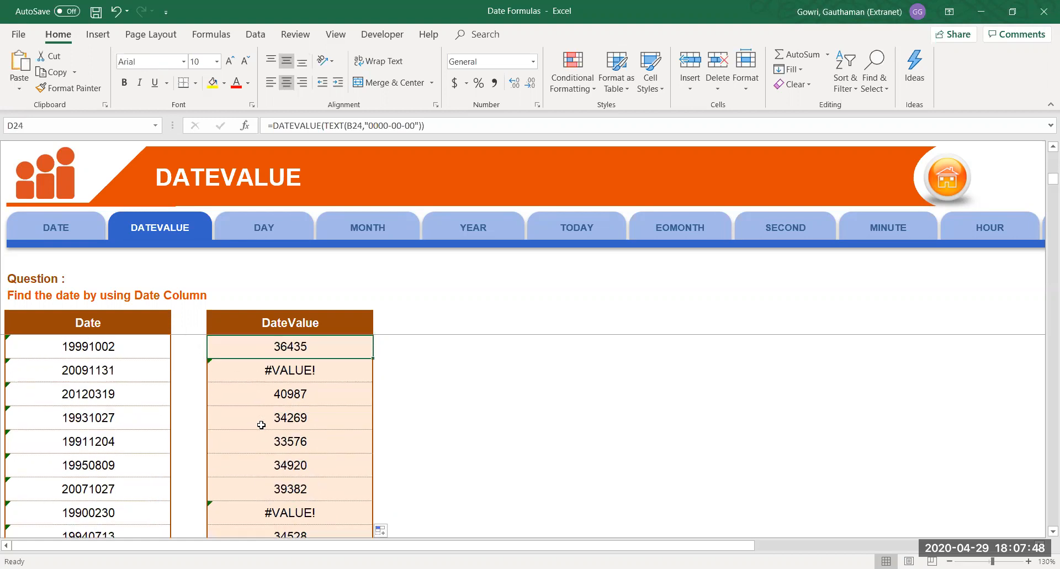
{"action": "key", "text": "Up"}
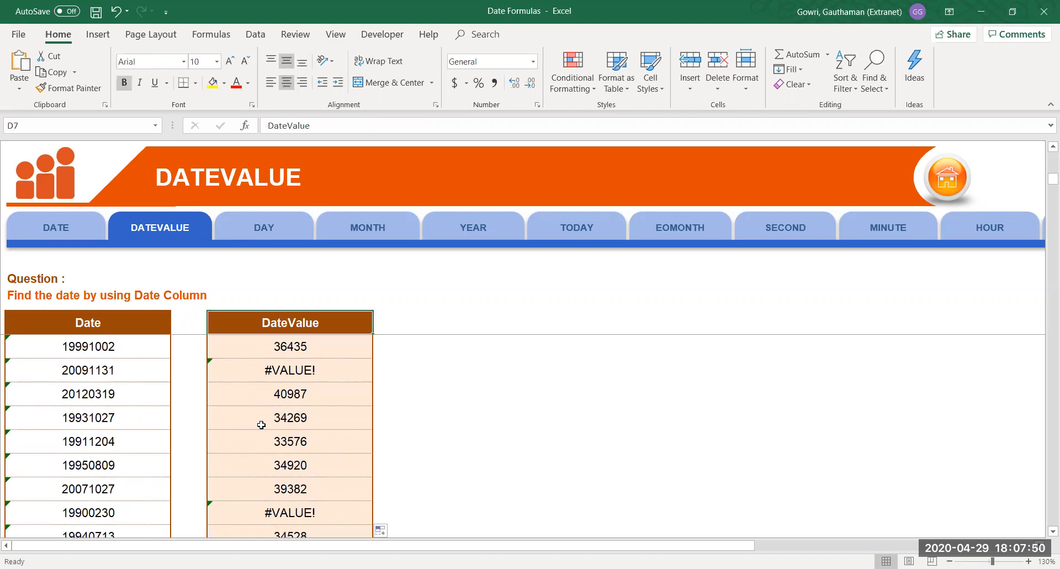
{"action": "key", "text": "Down"}
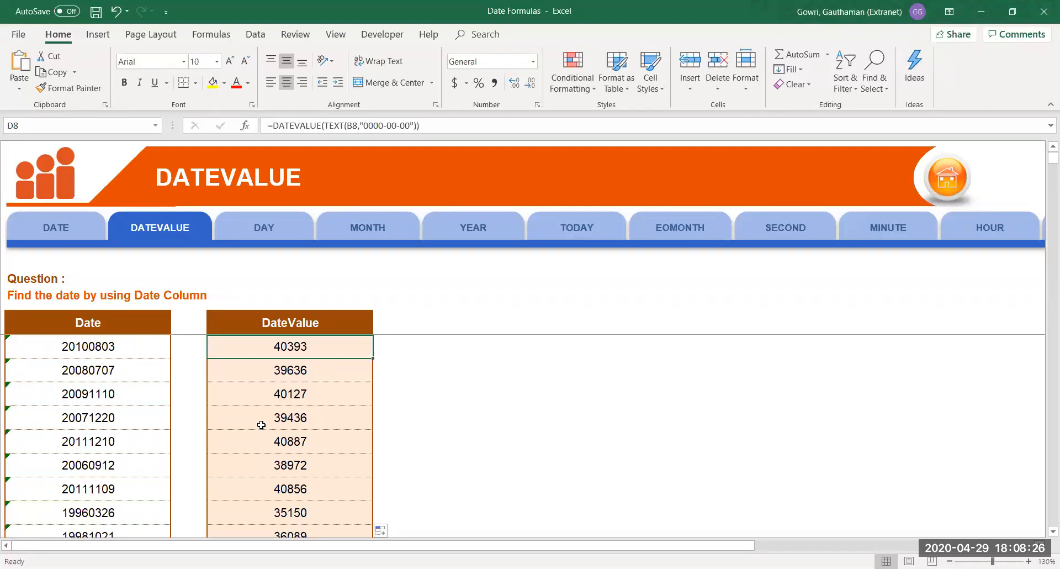
{"action": "left_click", "coordinate": [67, 351]}
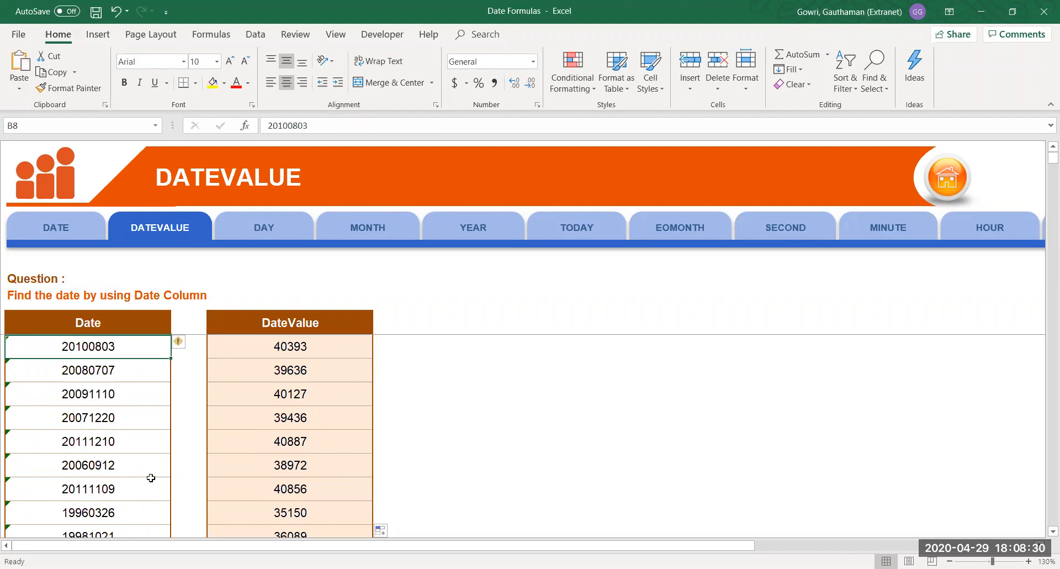
{"action": "left_click", "coordinate": [409, 345]}
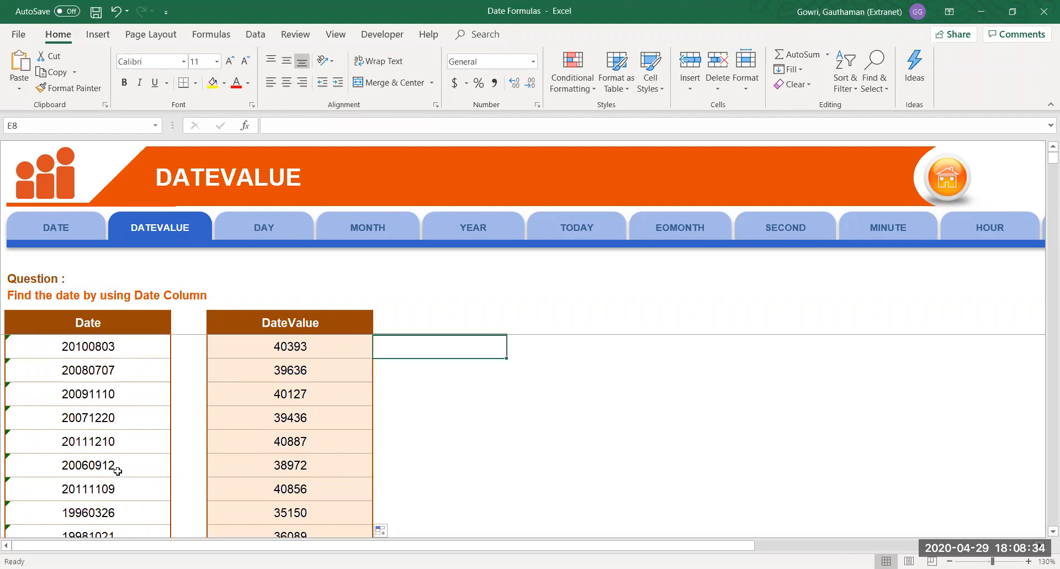
{"action": "type", "text": "="}
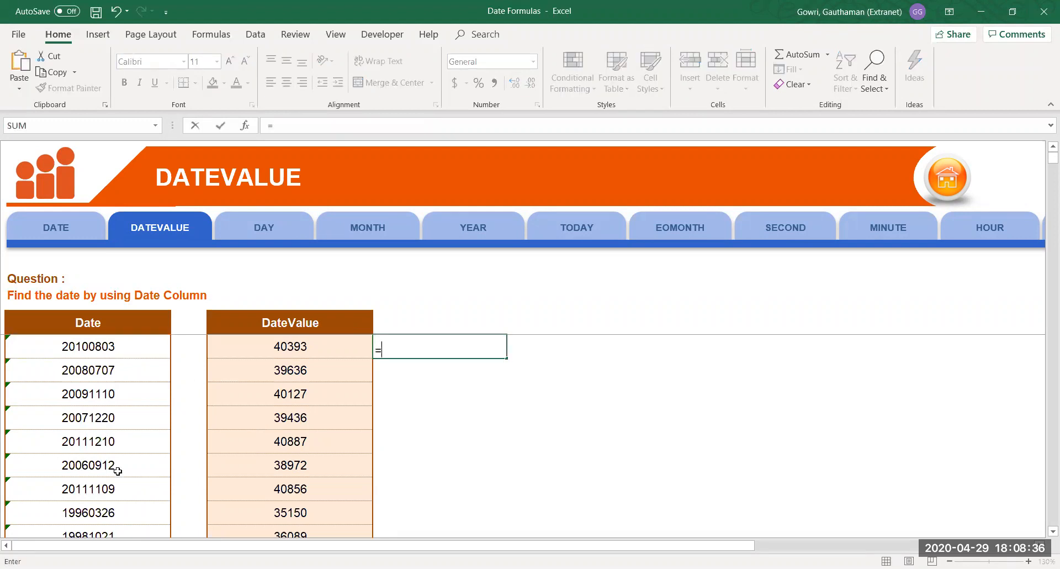
{"action": "type", "text": "te"}
{"action": "key", "text": "Tab"}
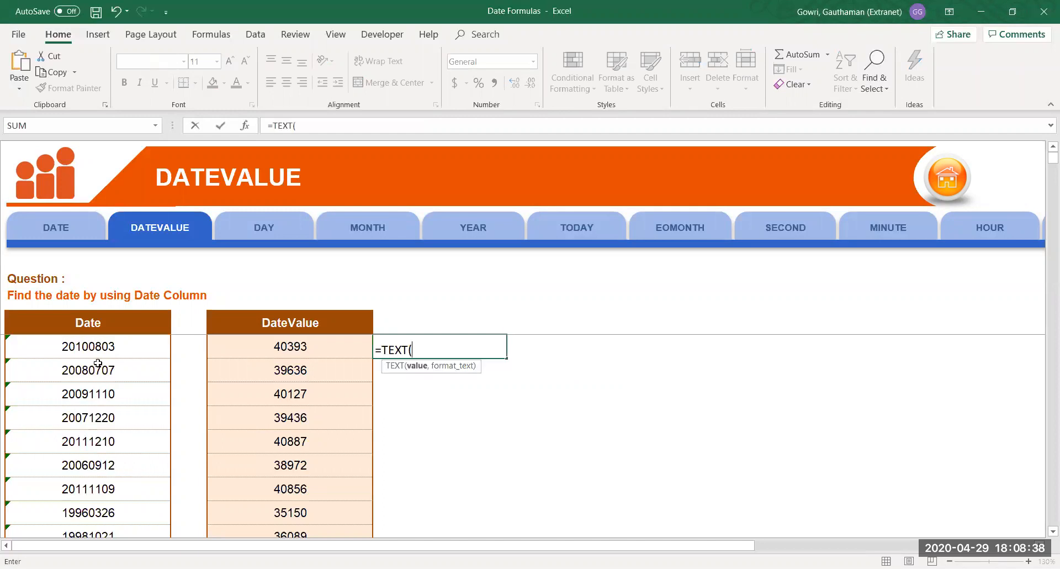
{"action": "left_click", "coordinate": [101, 348]}
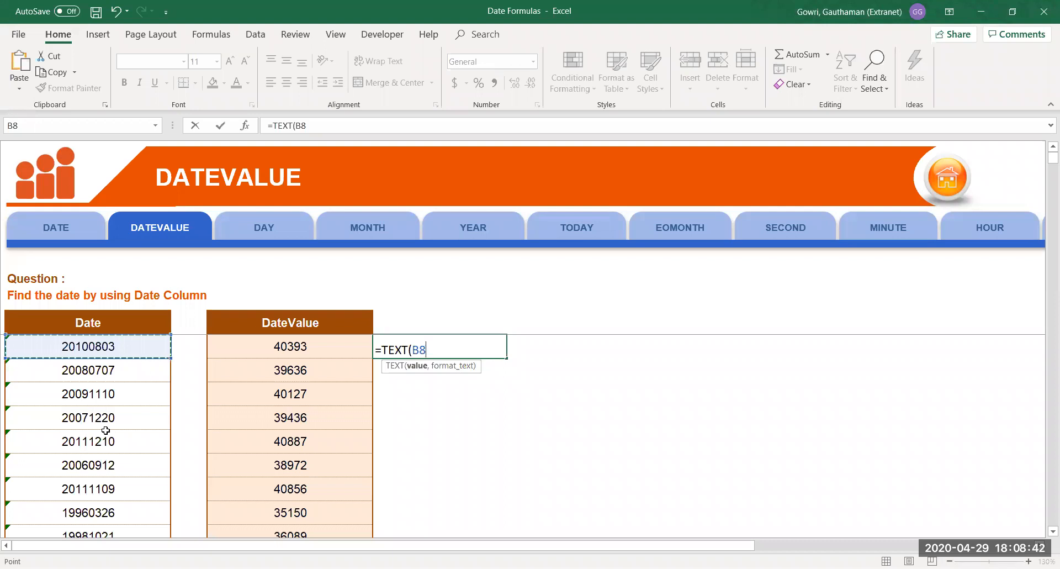
{"action": "key", "text": "Escape"}
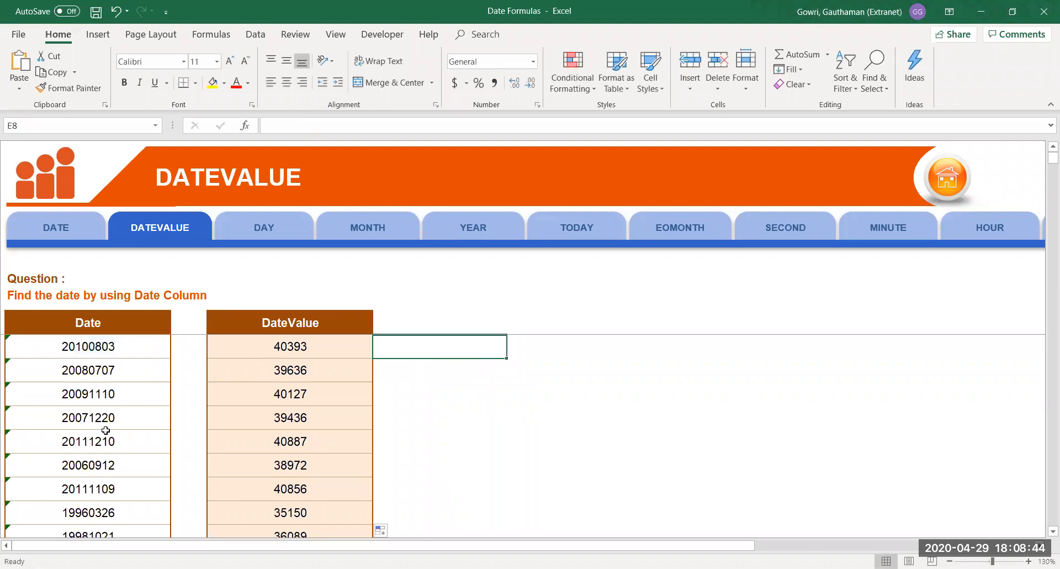
{"action": "left_click", "coordinate": [92, 347]}
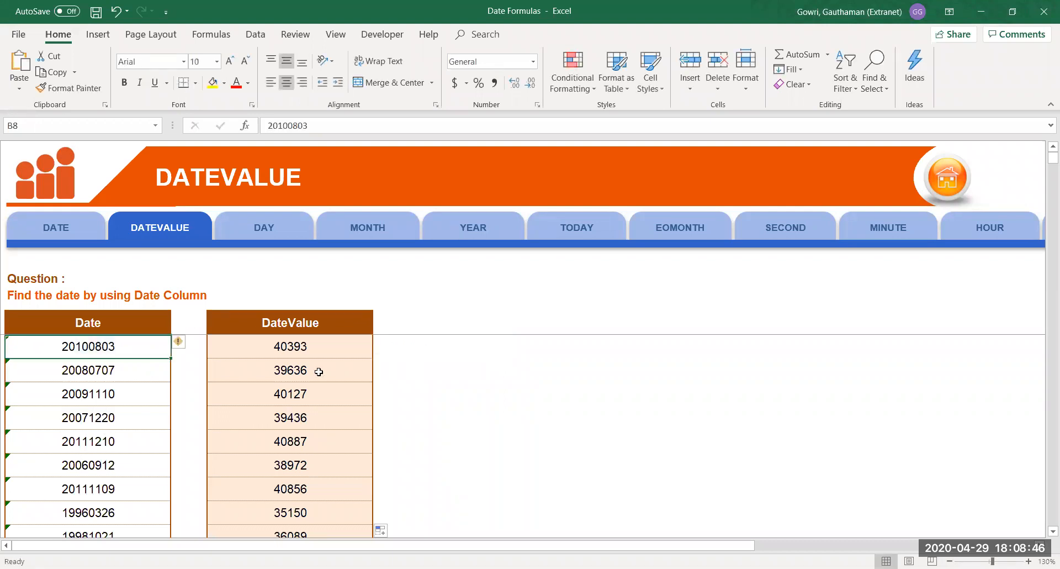
{"action": "left_click", "coordinate": [407, 350]}
{"action": "left_click", "coordinate": [125, 350]}
Enter the formula =DAY(B8) in cell D8 of the DAY sheet to extract the first date's day.
{"action": "left_click", "coordinate": [272, 231]}
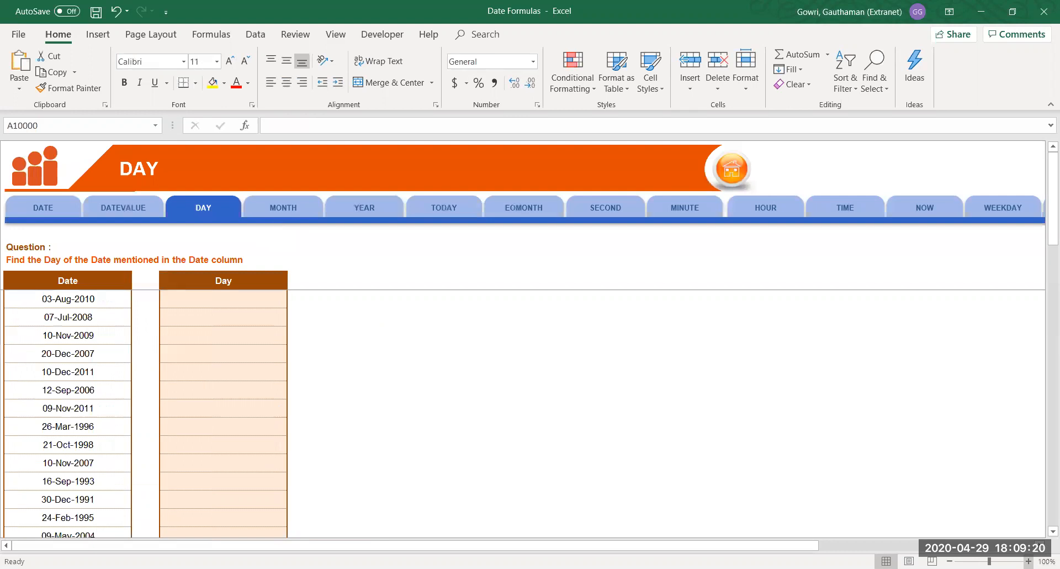
{"action": "left_click", "coordinate": [1028, 561]}
{"action": "left_click", "coordinate": [1028, 561]}
{"action": "left_click", "coordinate": [1029, 561]}
{"action": "left_click", "coordinate": [90, 348]}
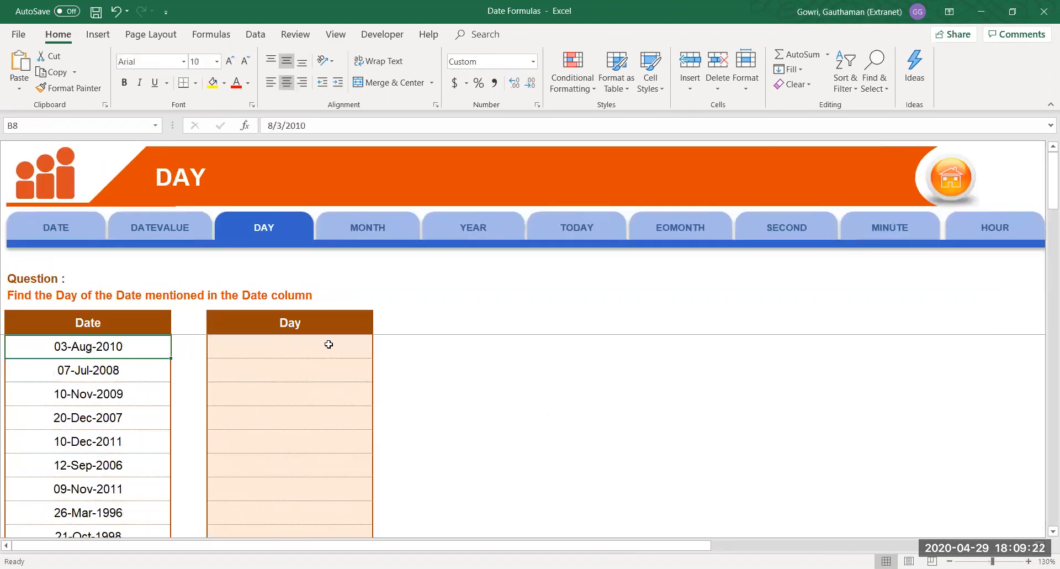
{"action": "left_click", "coordinate": [300, 344]}
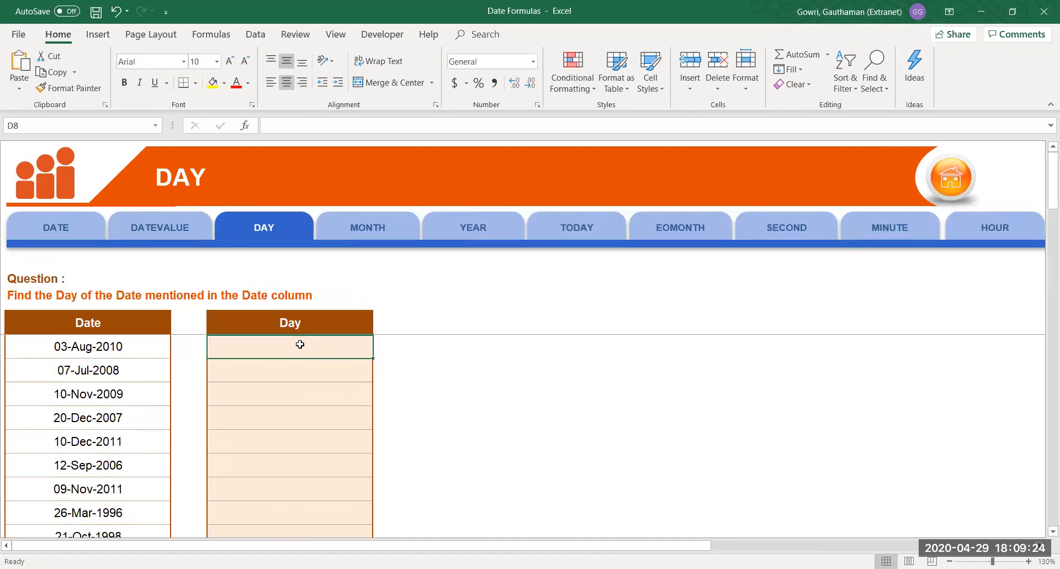
{"action": "type", "text": "="}
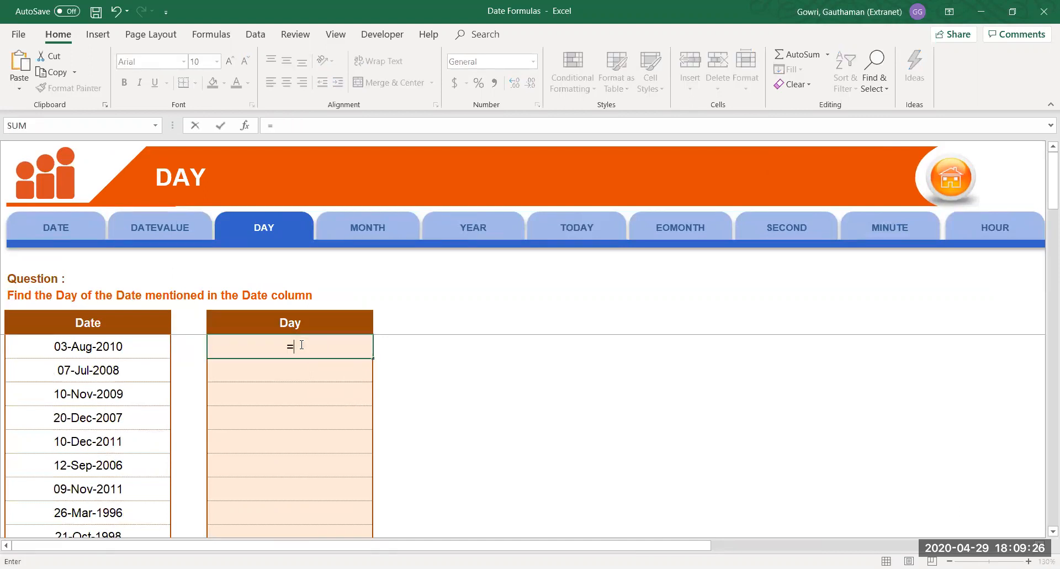
{"action": "type", "text": "DAY("}
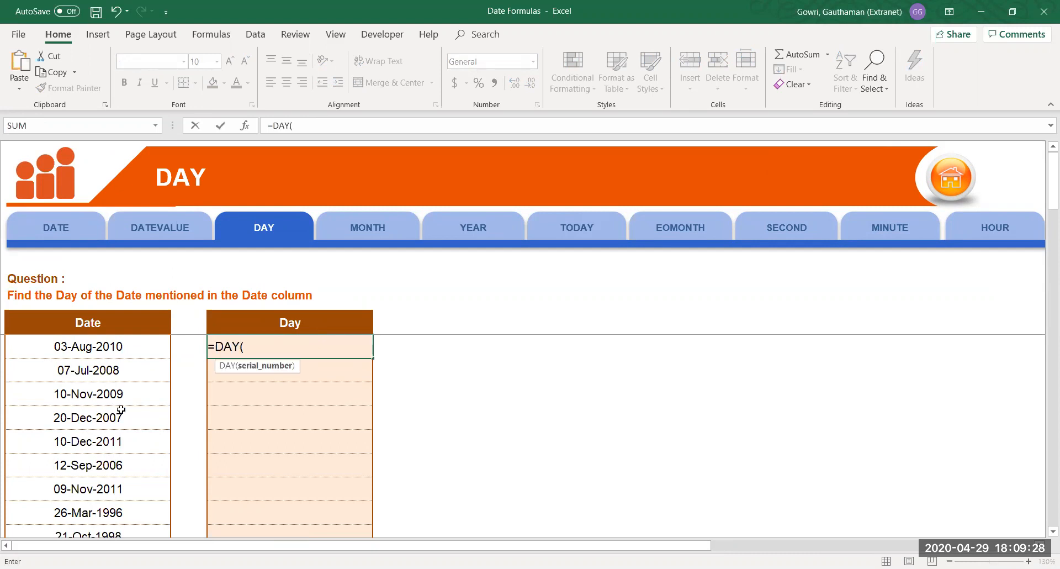
{"action": "left_click", "coordinate": [78, 346]}
{"action": "type", "text": ")"}
{"action": "key", "text": "Return"}
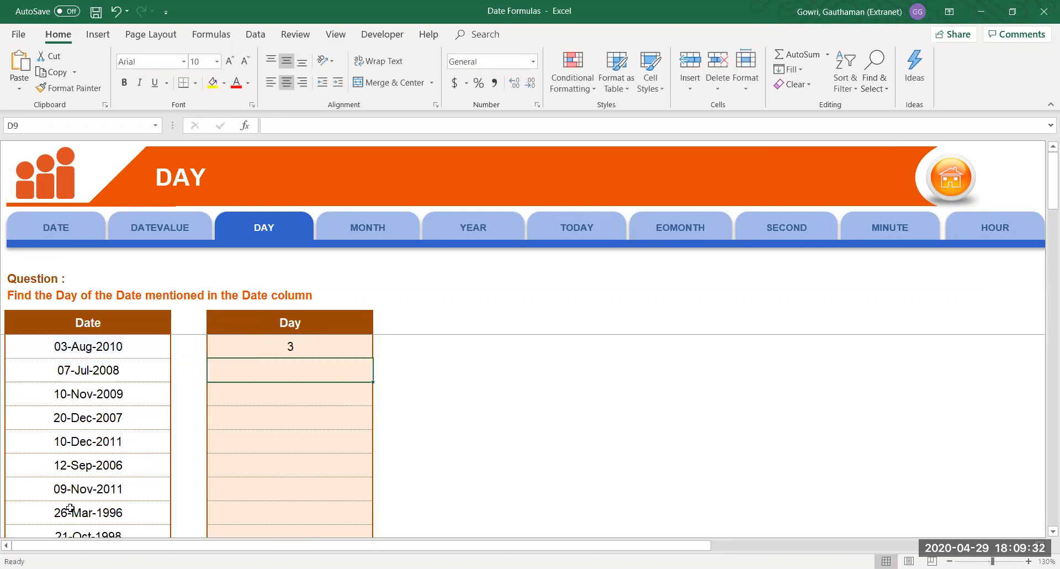
{"action": "left_click", "coordinate": [257, 344]}
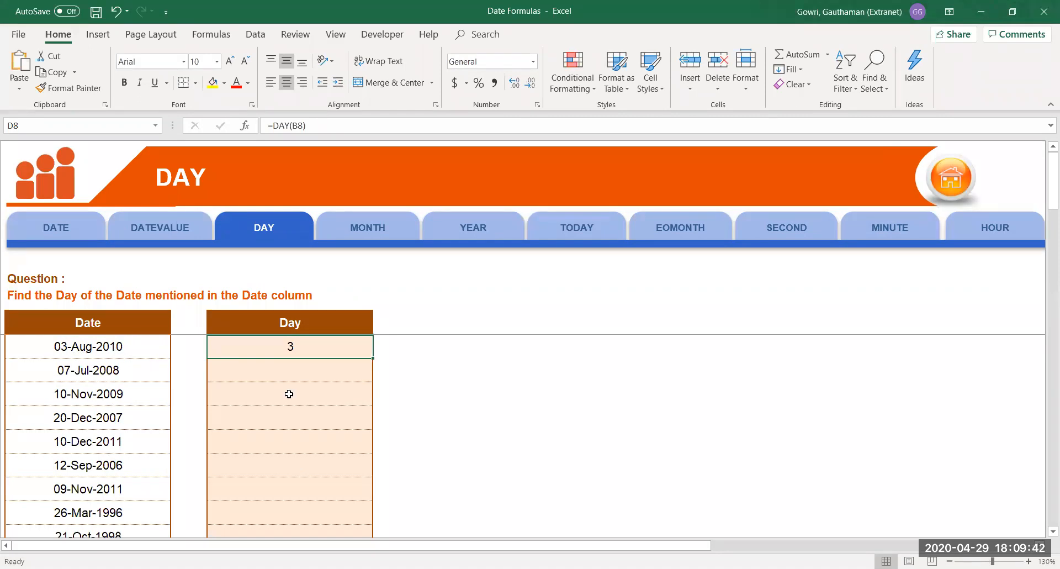
Enter the formula =MONTH(B8) in cell D8 of the MONTH sheet to extract the first date's month.
{"action": "left_click", "coordinate": [394, 226]}
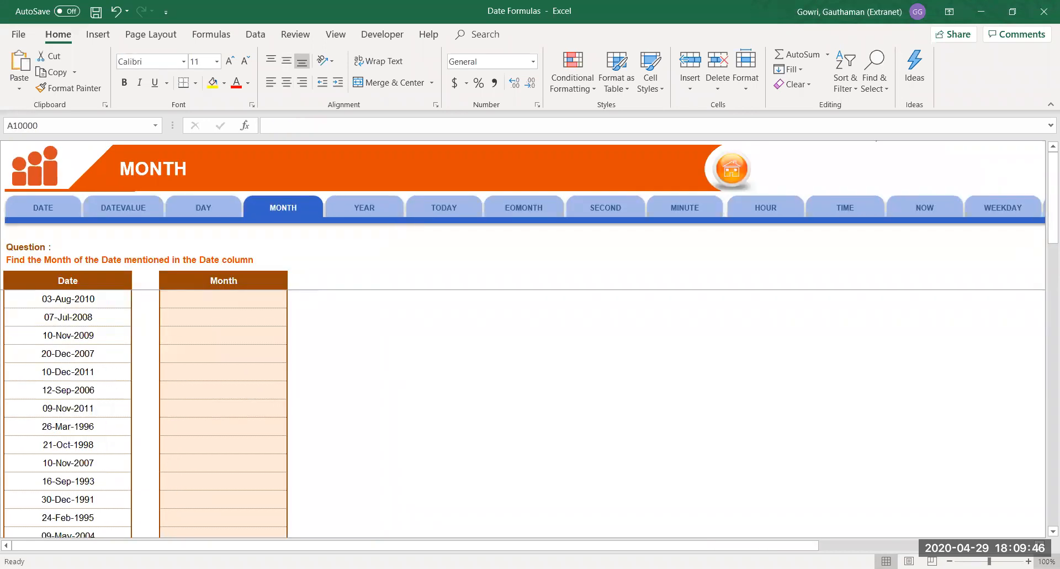
{"action": "left_click", "coordinate": [505, 406]}
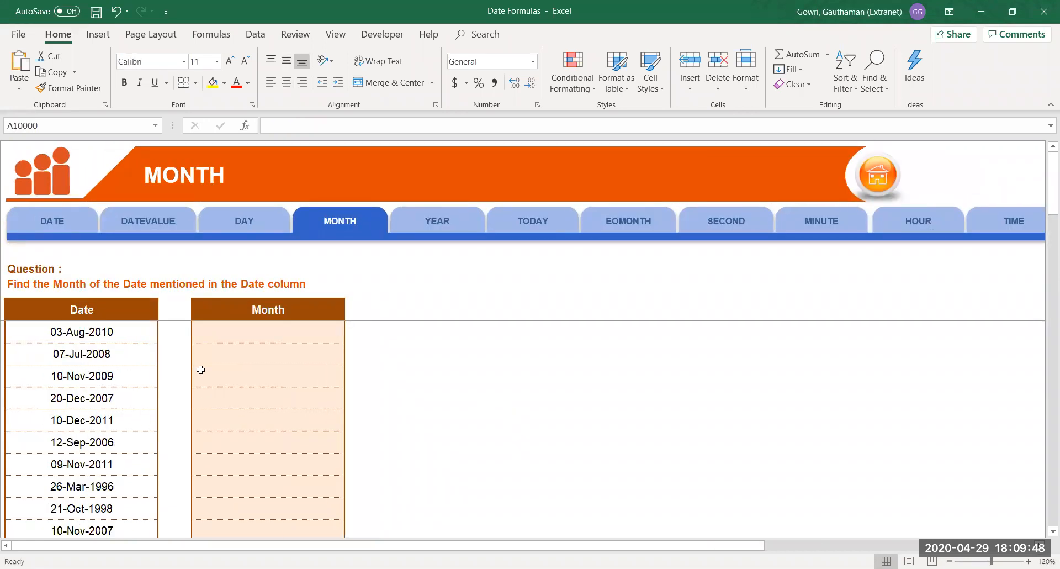
{"action": "left_click", "coordinate": [234, 327]}
{"action": "type", "text": "="}
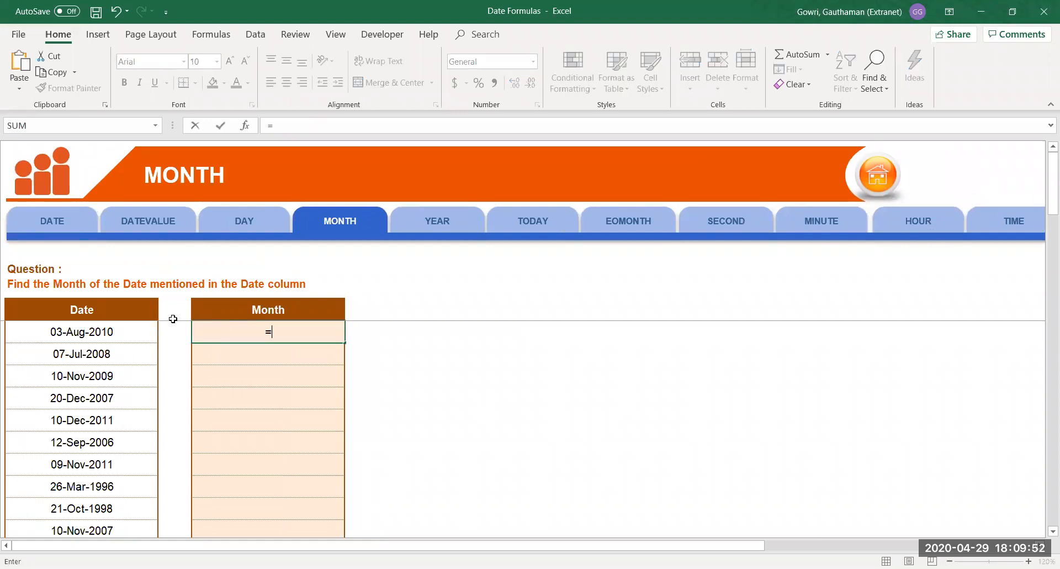
{"action": "type", "text": "MONTH("}
{"action": "left_click", "coordinate": [109, 332]}
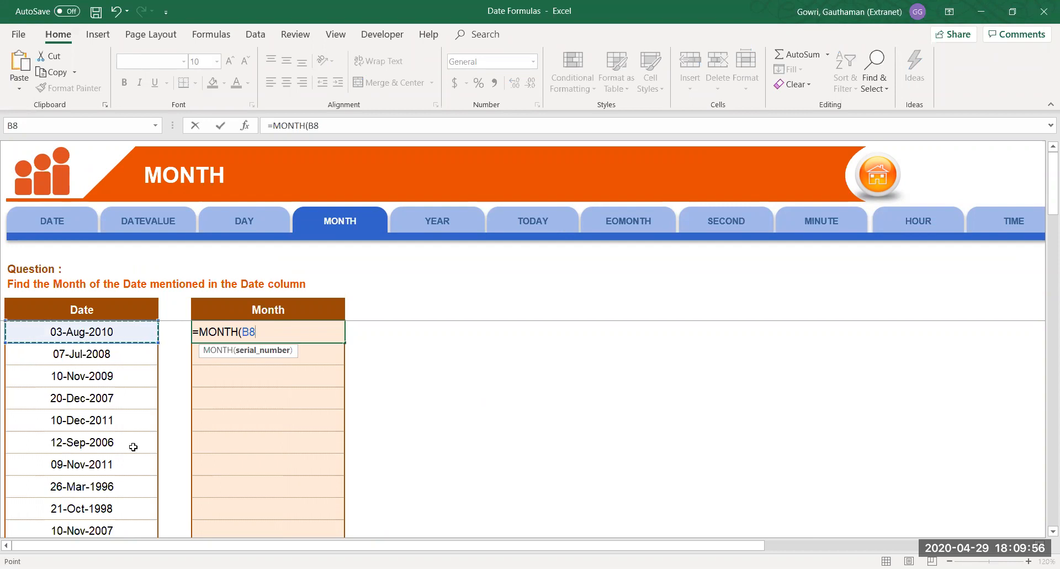
{"action": "type", "text": ")"}
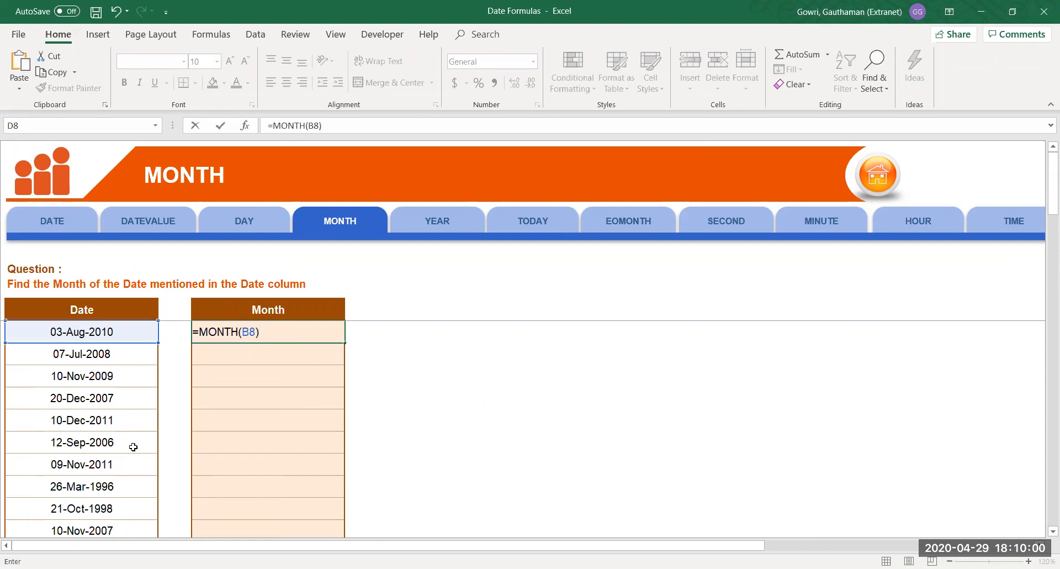
{"action": "key", "text": "Return"}
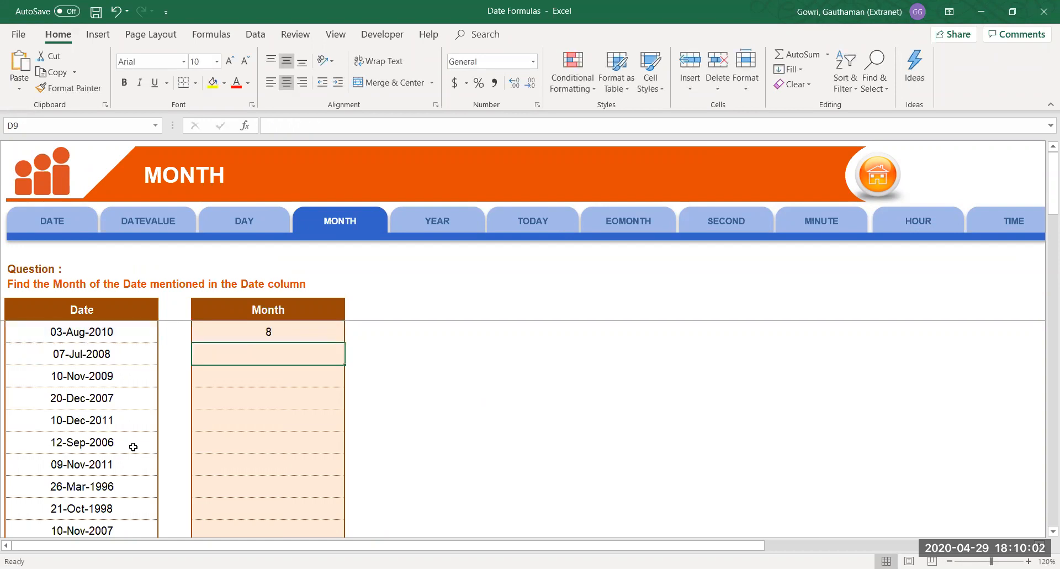
Enter the formula =YEAR(B8) in cell D8 of the YEAR sheet to extract the first date's year.
{"action": "left_click", "coordinate": [447, 221]}
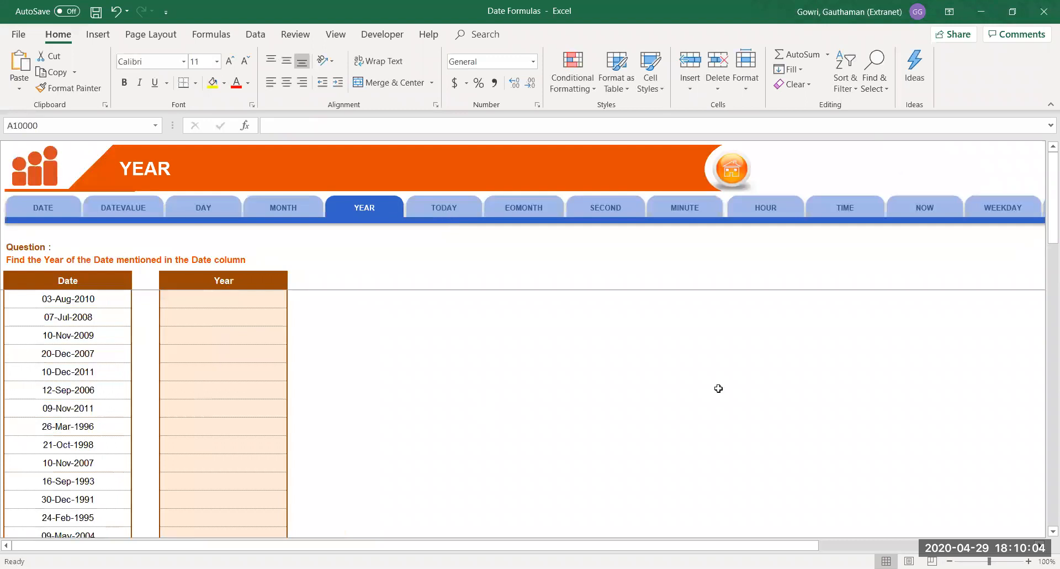
{"action": "left_click", "coordinate": [1028, 561]}
{"action": "left_click", "coordinate": [1029, 561]}
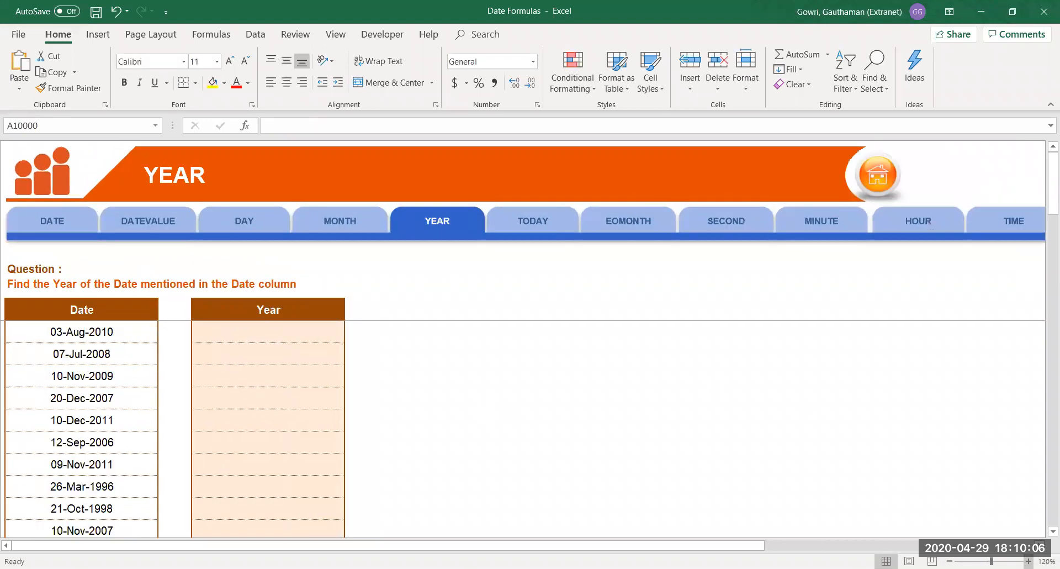
{"action": "double_click", "coordinate": [276, 339]}
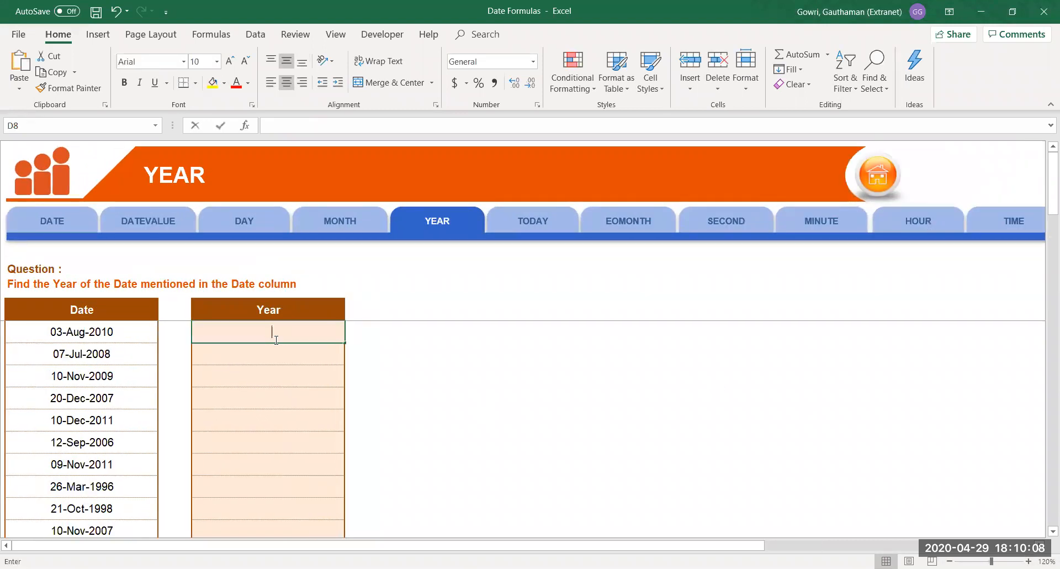
{"action": "type", "text": "="}
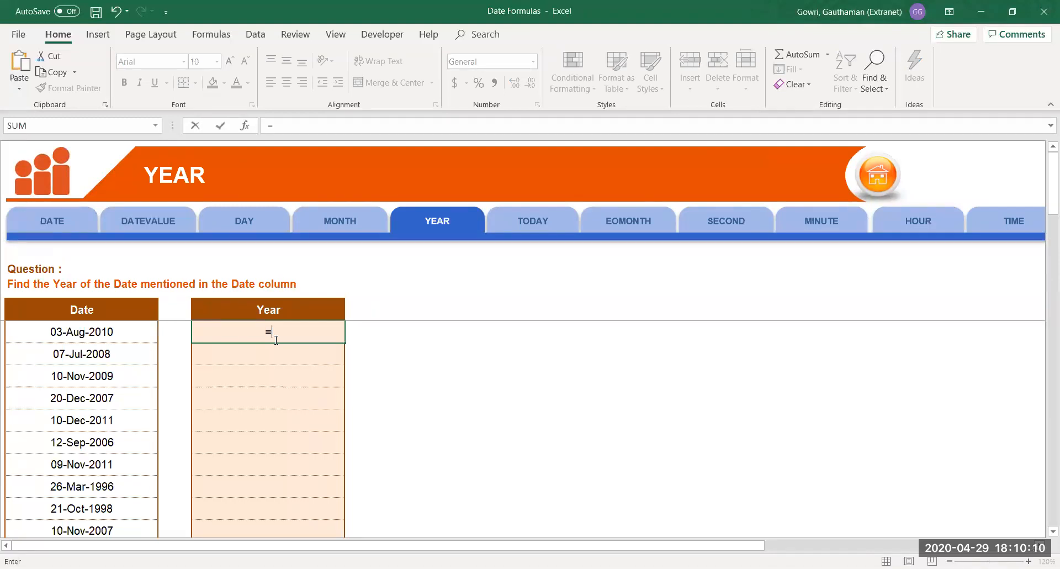
{"action": "type", "text": "YEAR("}
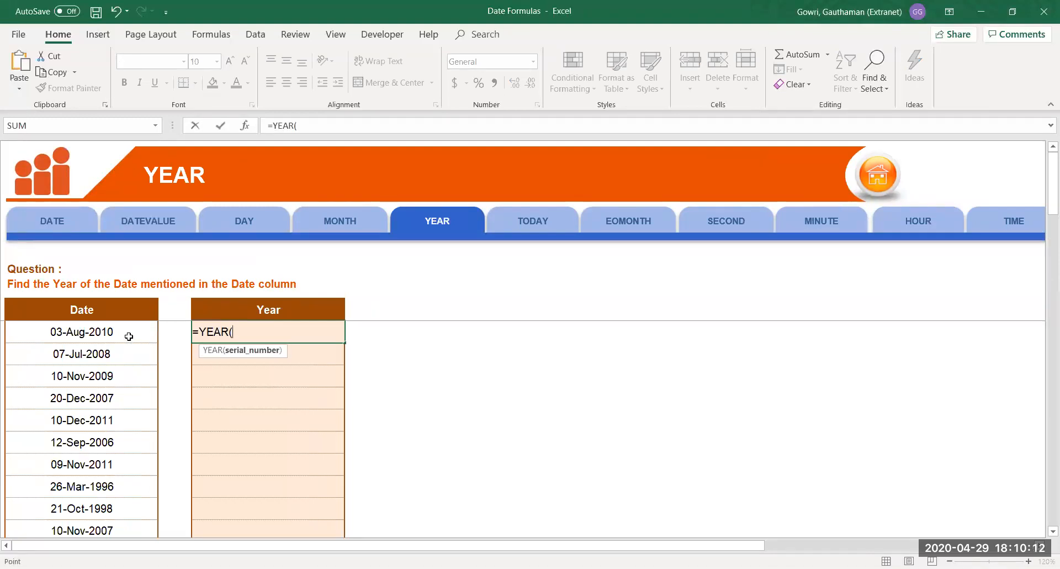
{"action": "left_click", "coordinate": [129, 336]}
{"action": "type", "text": ")"}
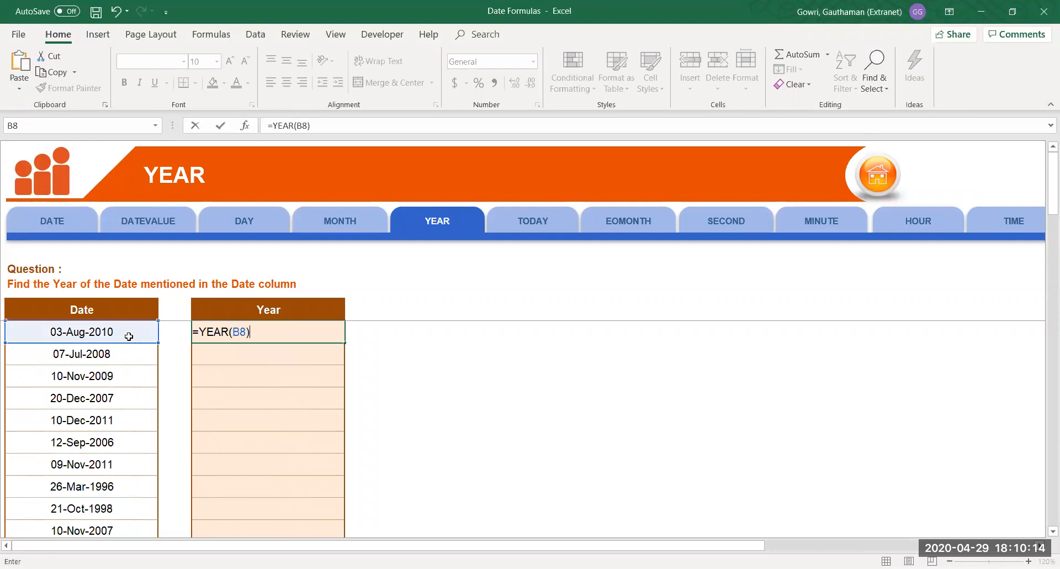
{"action": "key", "text": "Return"}
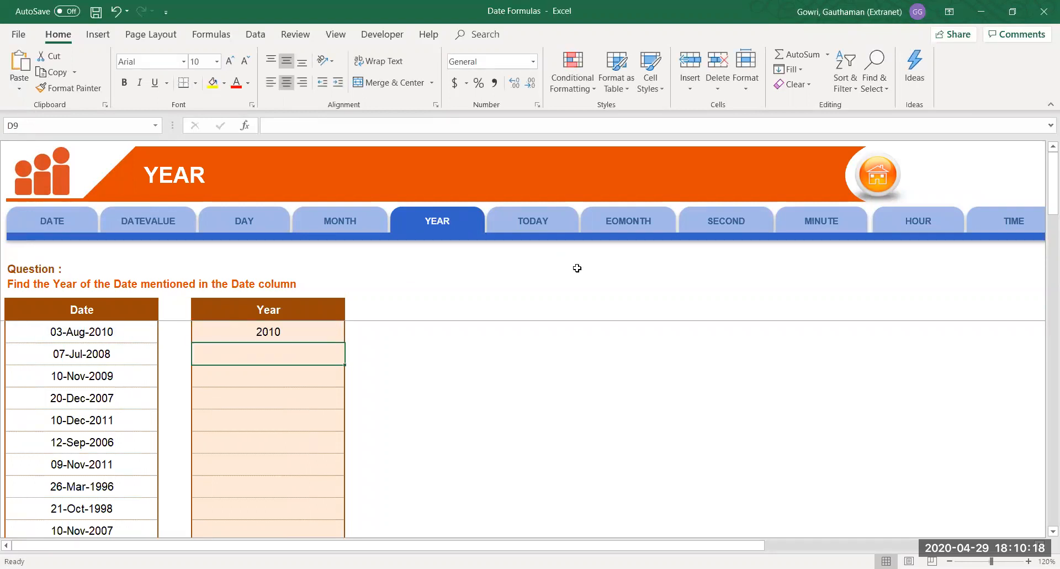
Enter the formula =TODAY() in cell B8 of the TODAY sheet to return the current date.
{"action": "left_click", "coordinate": [533, 220]}
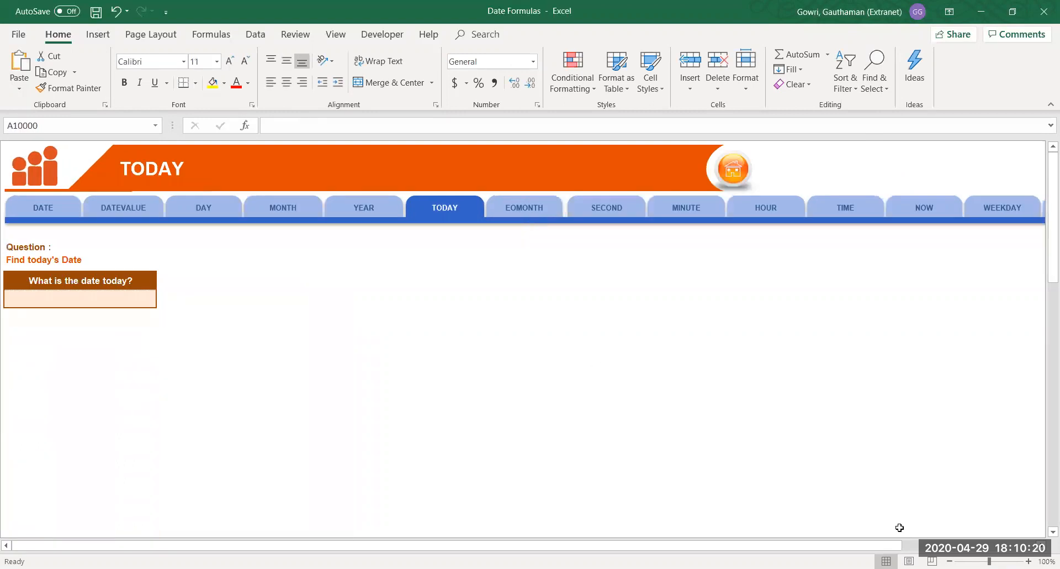
{"action": "scroll", "coordinate": [866, 518], "scroll_direction": "down", "scroll_amount": 3}
{"action": "scroll", "coordinate": [433, 295], "scroll_direction": "up", "scroll_amount": 2}
{"action": "left_click", "coordinate": [153, 224]}
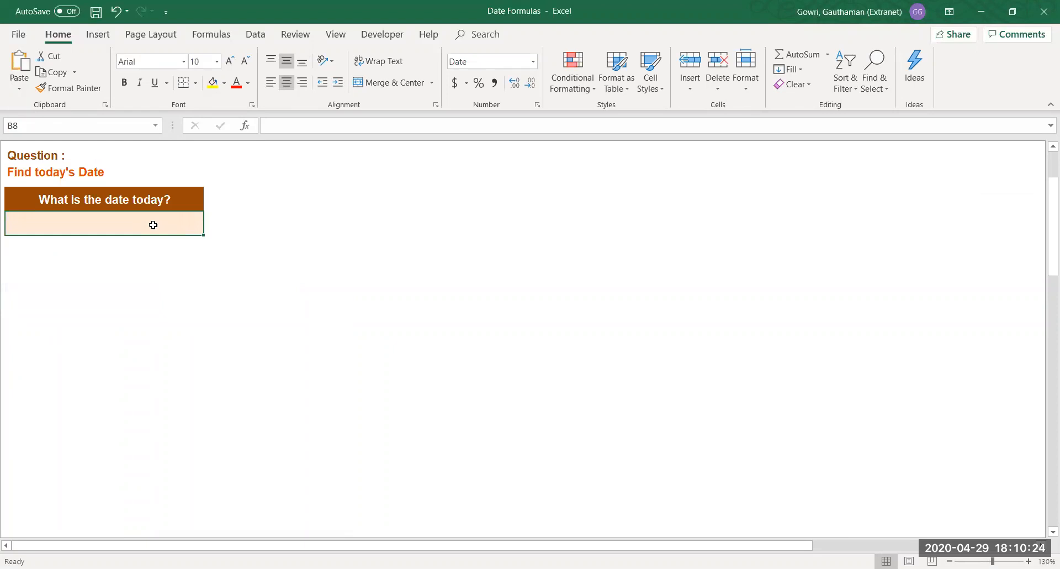
{"action": "type", "text": "="}
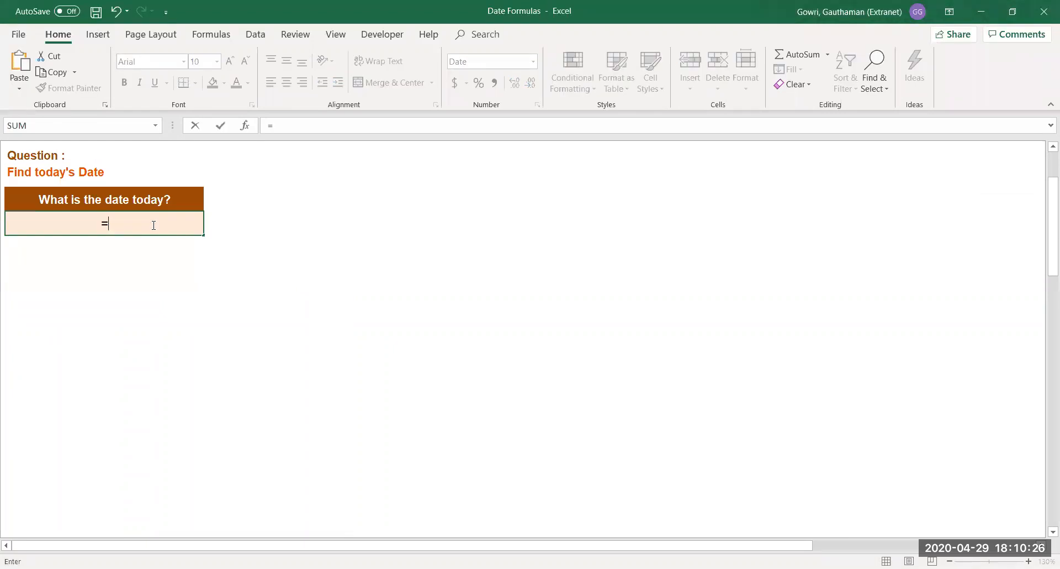
{"action": "type", "text": "TODAY("}
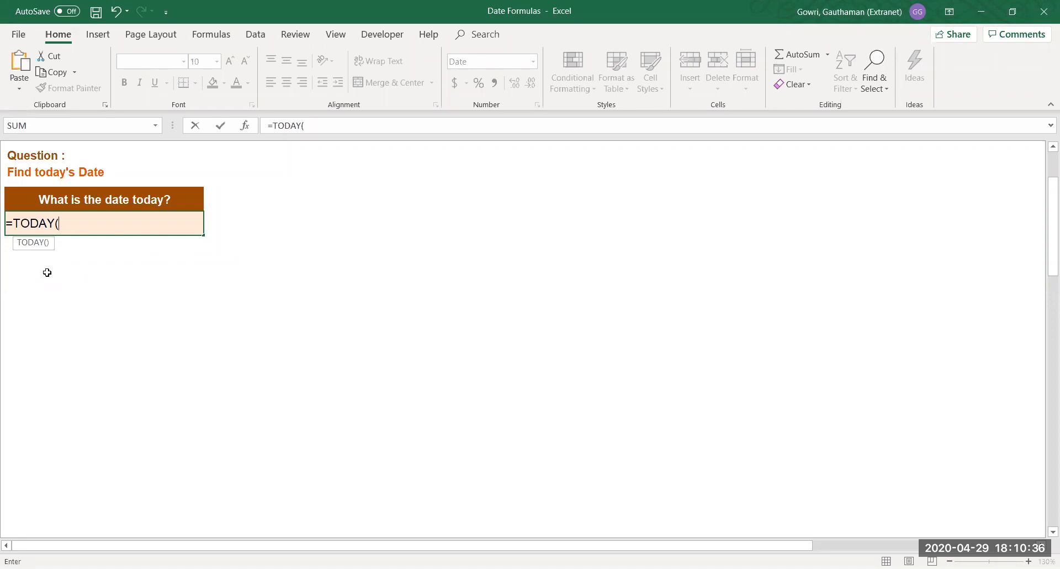
{"action": "type", "text": ")"}
{"action": "key", "text": "Return"}
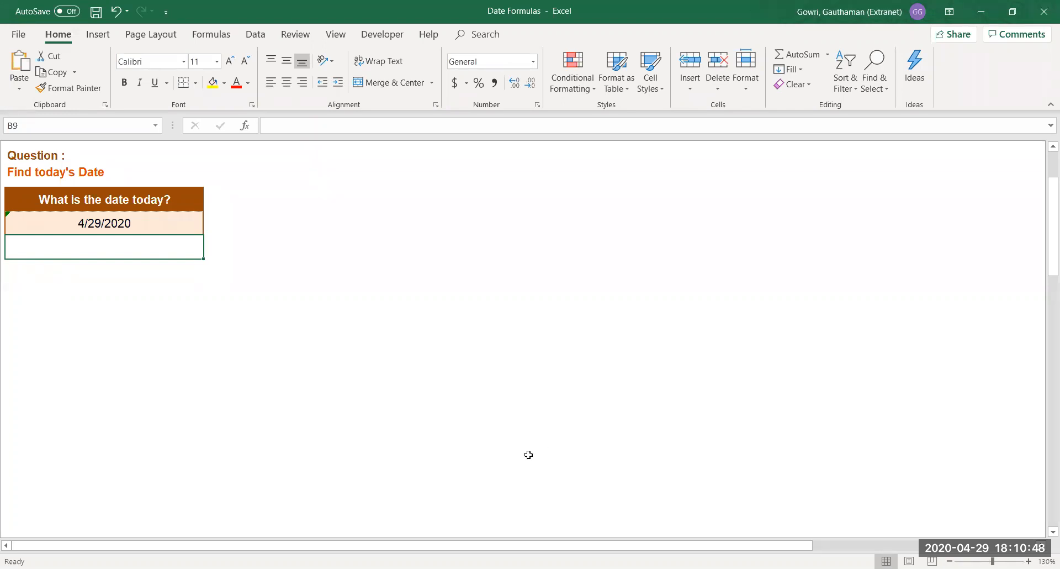
Check the formula and the date it returns in cell B8 of the TODAY sheet.
{"action": "left_click", "coordinate": [133, 223]}
{"action": "left_click", "coordinate": [214, 286]}
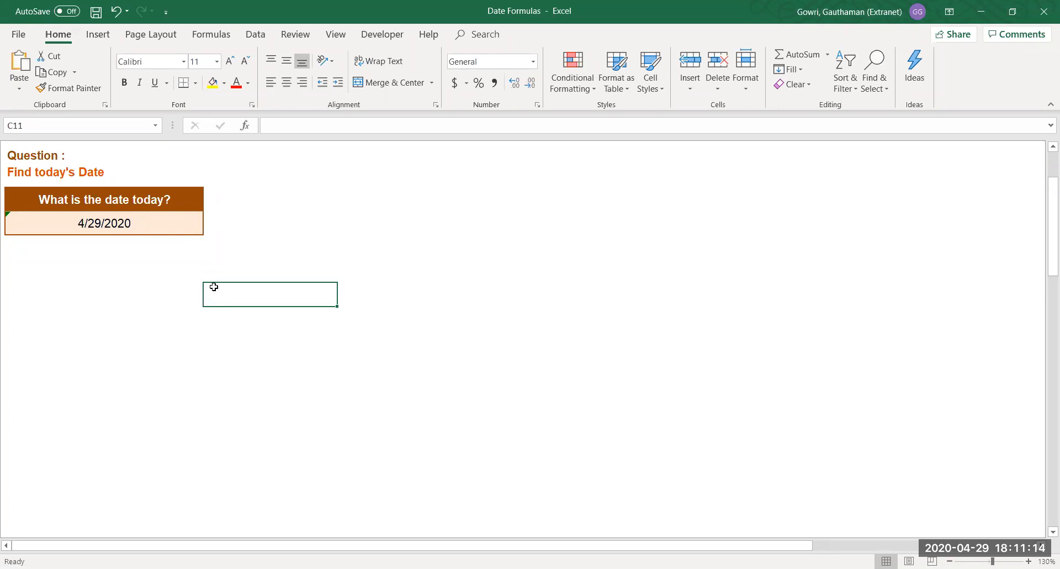
{"action": "left_click", "coordinate": [111, 228]}
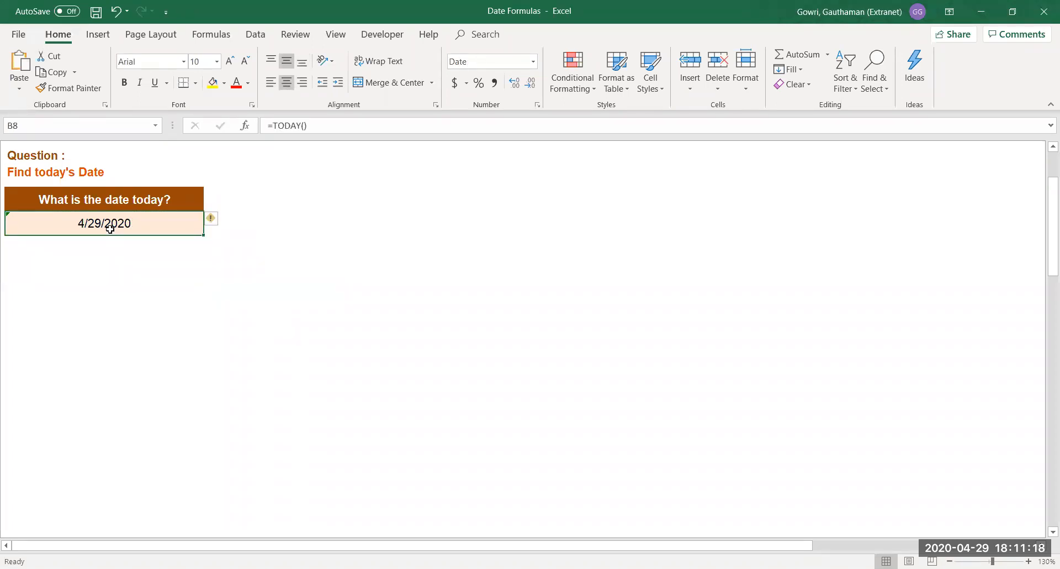
{"action": "left_click", "coordinate": [300, 259]}
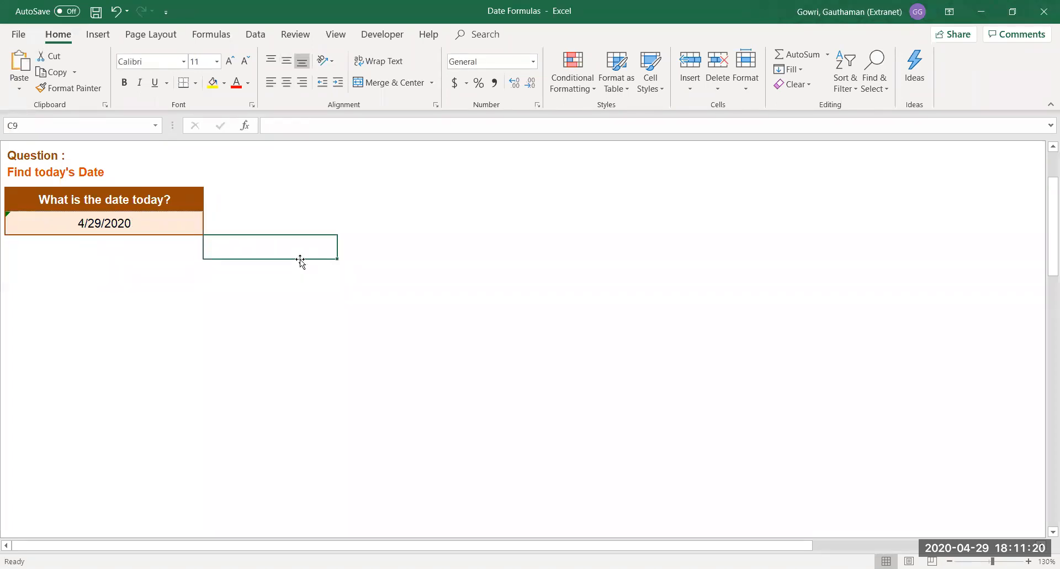
Enter the formula =EOMONTH(B8,0) in cell D8 of the EOMONTH sheet to find the last day of the first date's month.
{"action": "key", "text": "ctrl+Up"}
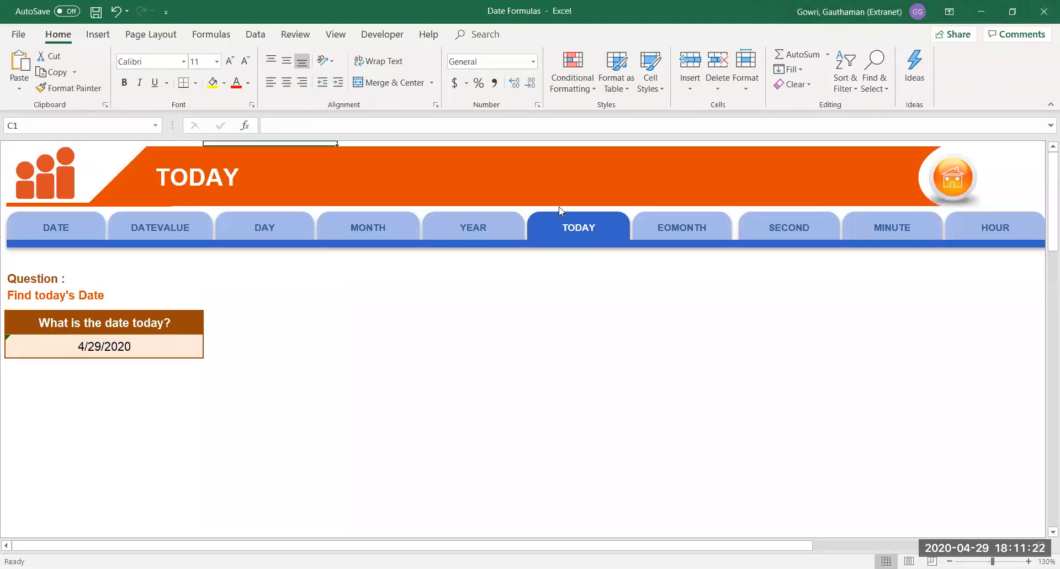
{"action": "left_click", "coordinate": [699, 222]}
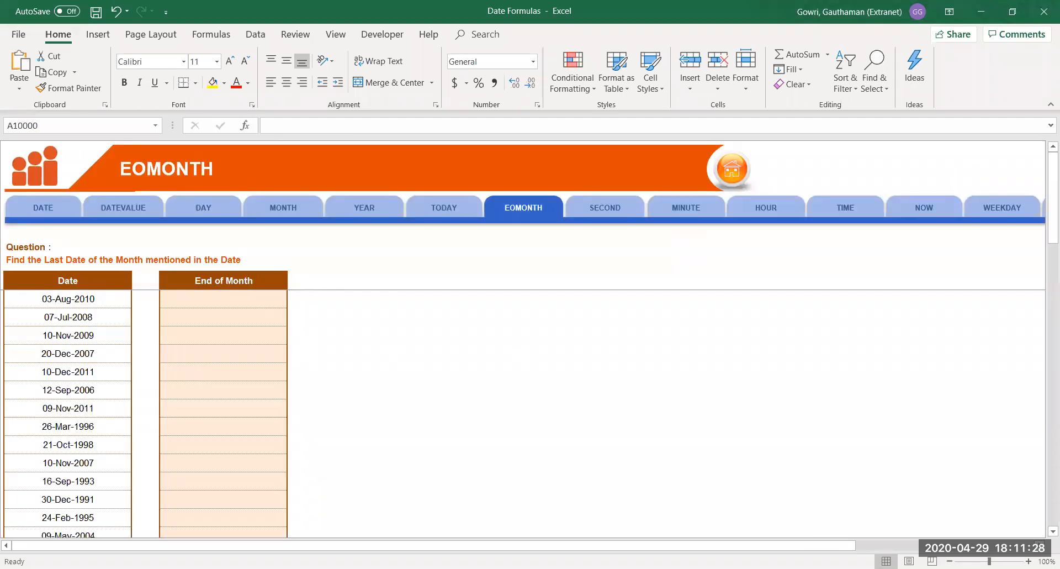
{"action": "left_click", "coordinate": [1028, 561]}
{"action": "left_click", "coordinate": [1028, 561]}
{"action": "left_click", "coordinate": [1028, 561]}
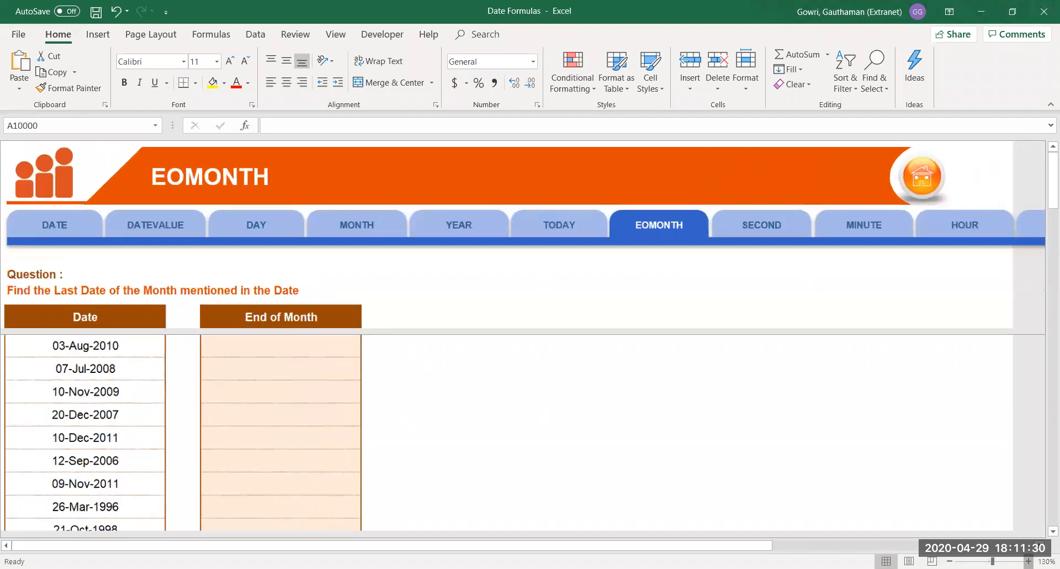
{"action": "left_click", "coordinate": [1028, 561]}
{"action": "left_click", "coordinate": [351, 336]}
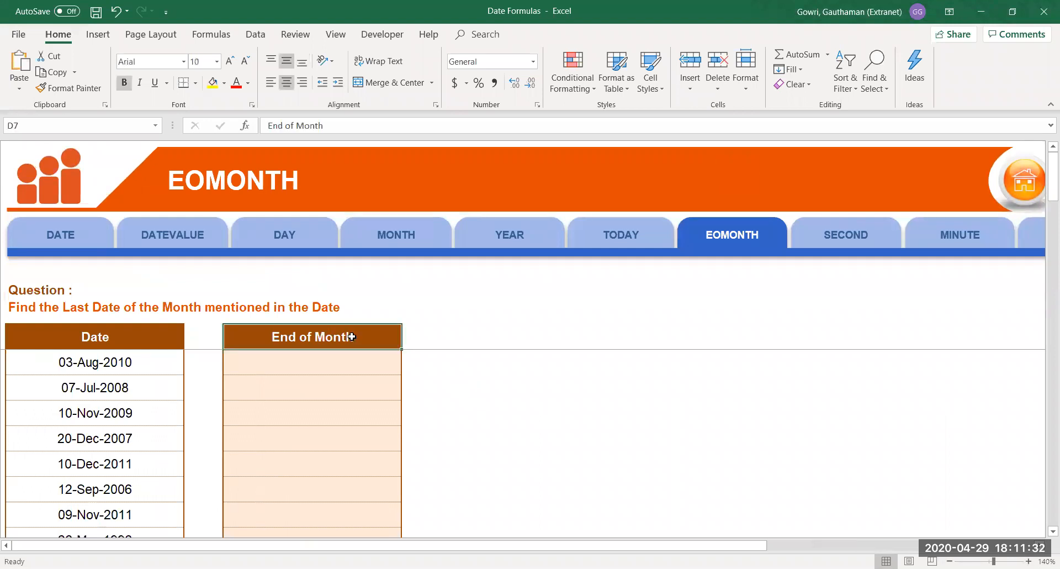
{"action": "key", "text": "Down"}
{"action": "key", "text": "Up"}
{"action": "key", "text": "Down"}
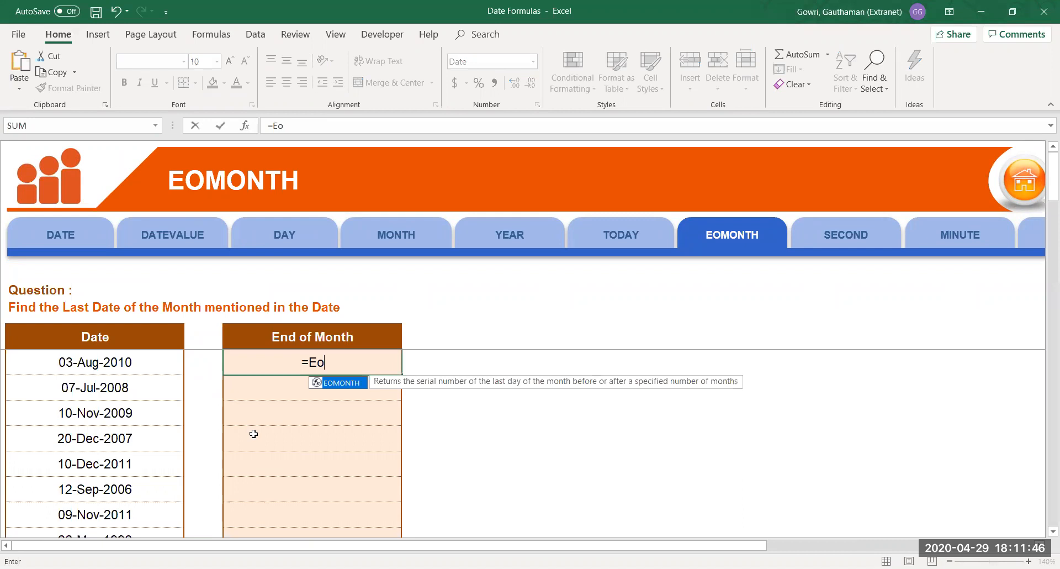
{"action": "key", "text": "Tab"}
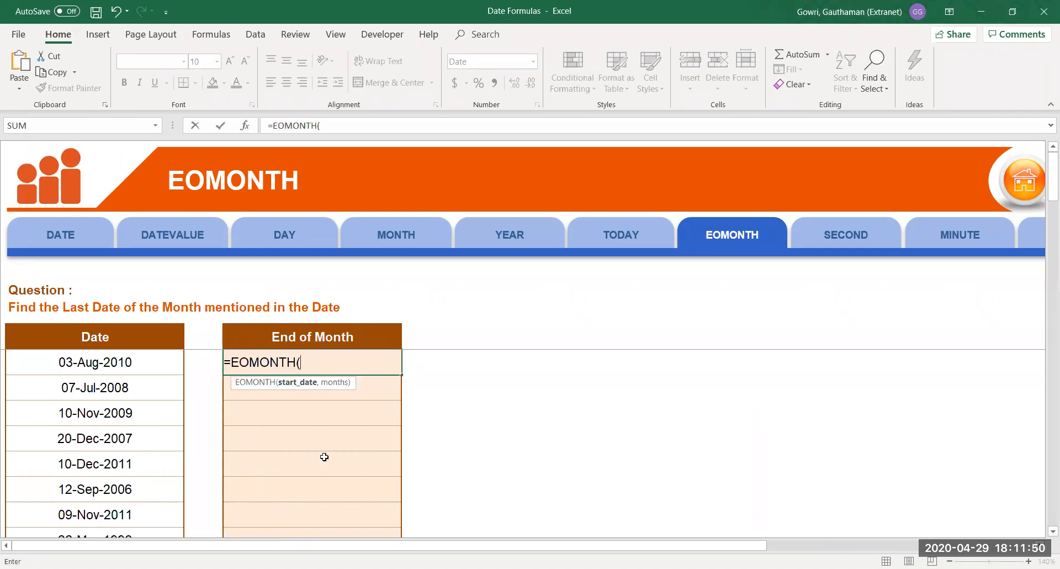
{"action": "left_click", "coordinate": [135, 361]}
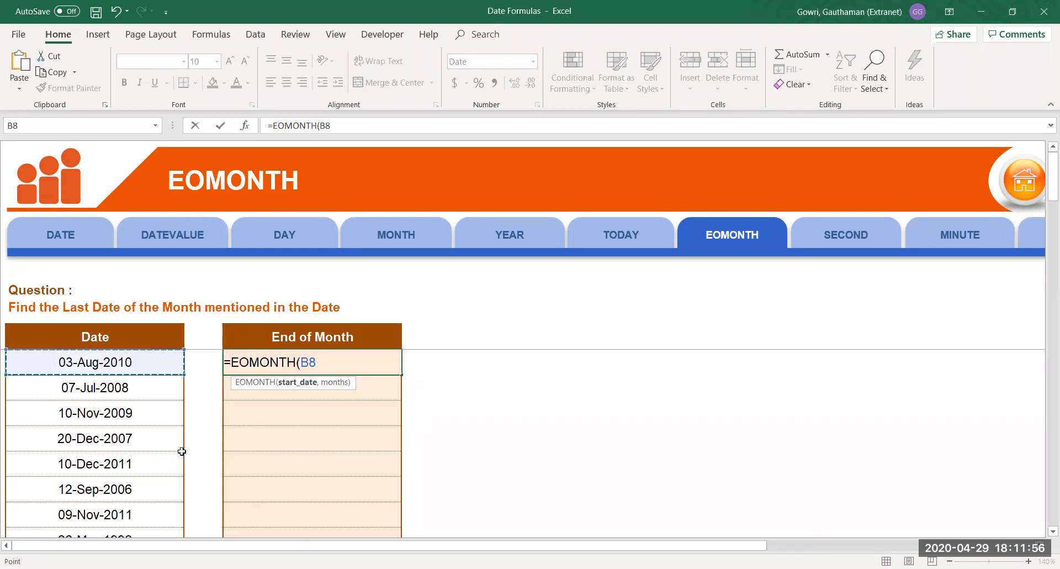
{"action": "type", "text": ","}
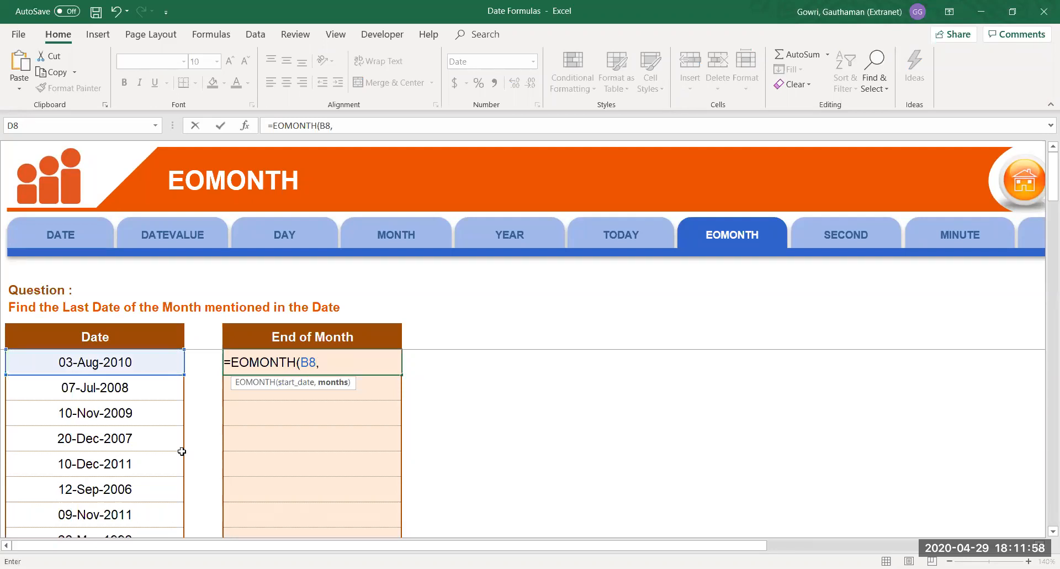
{"action": "type", "text": "0)"}
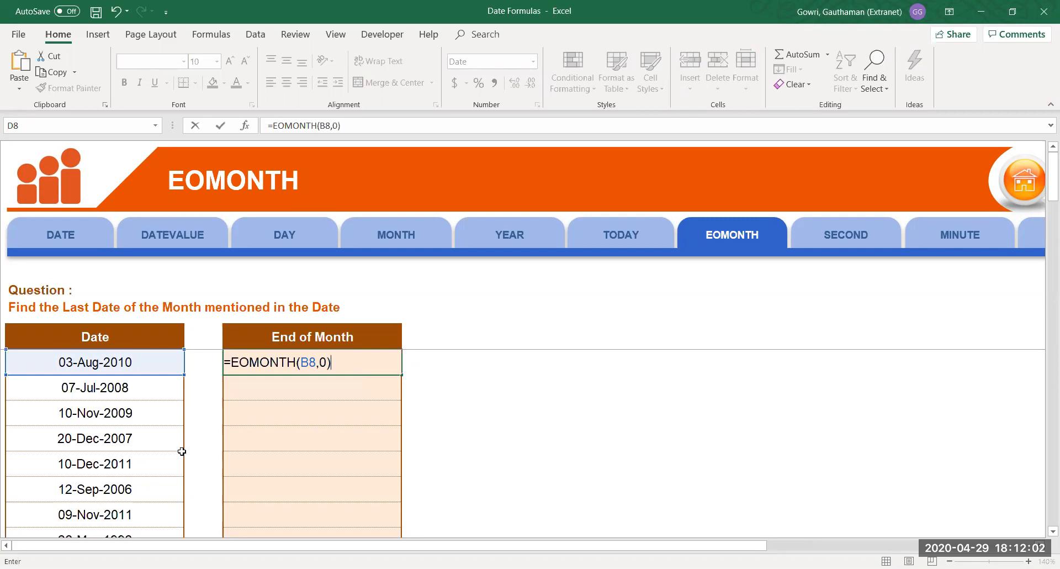
{"action": "key", "text": "Return"}
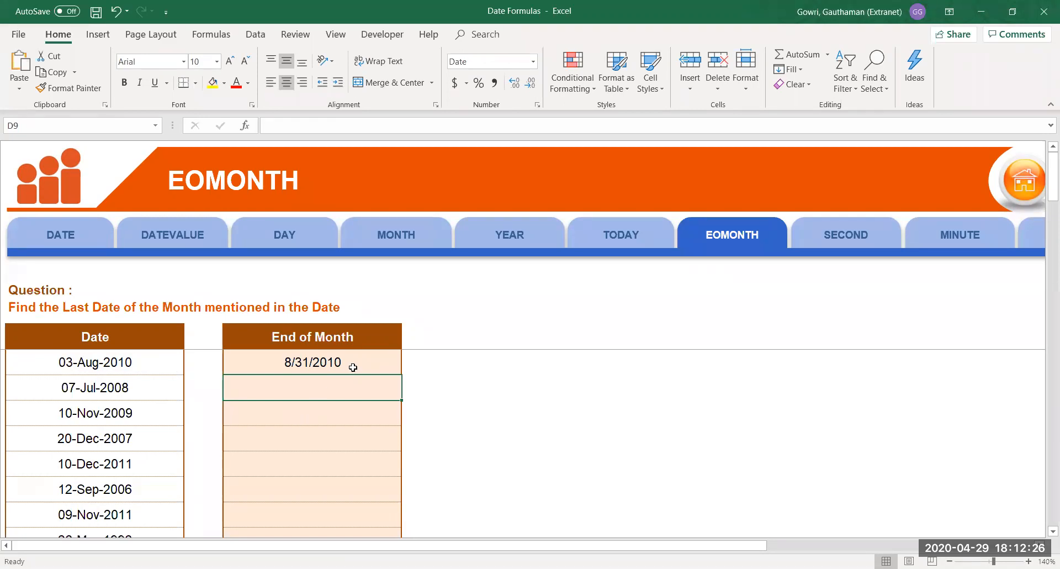
Compare D8 with its source date in B8 and change the formula's months argument to 2.
{"action": "left_click", "coordinate": [126, 367]}
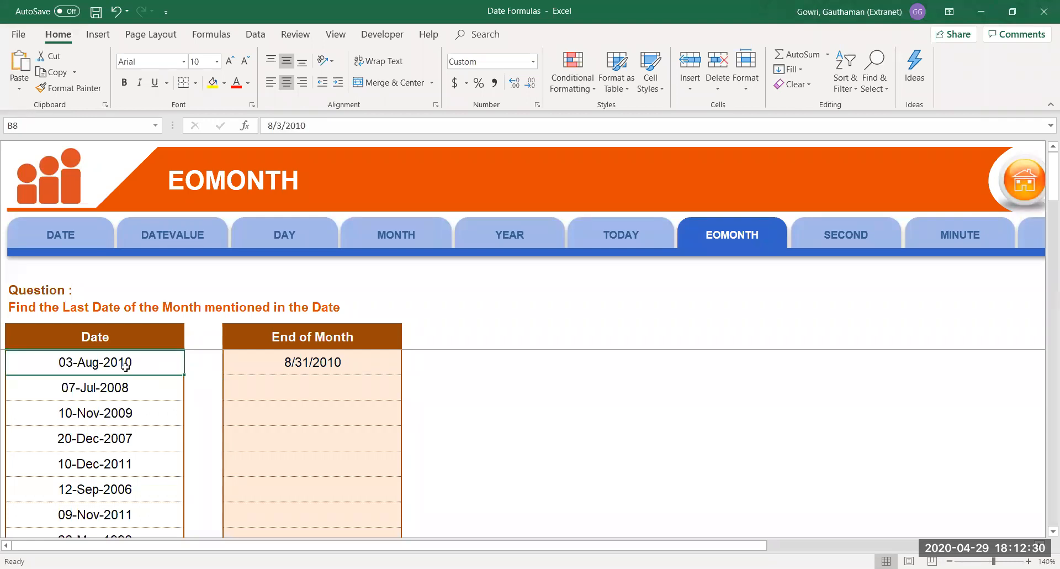
{"action": "left_click", "coordinate": [305, 354]}
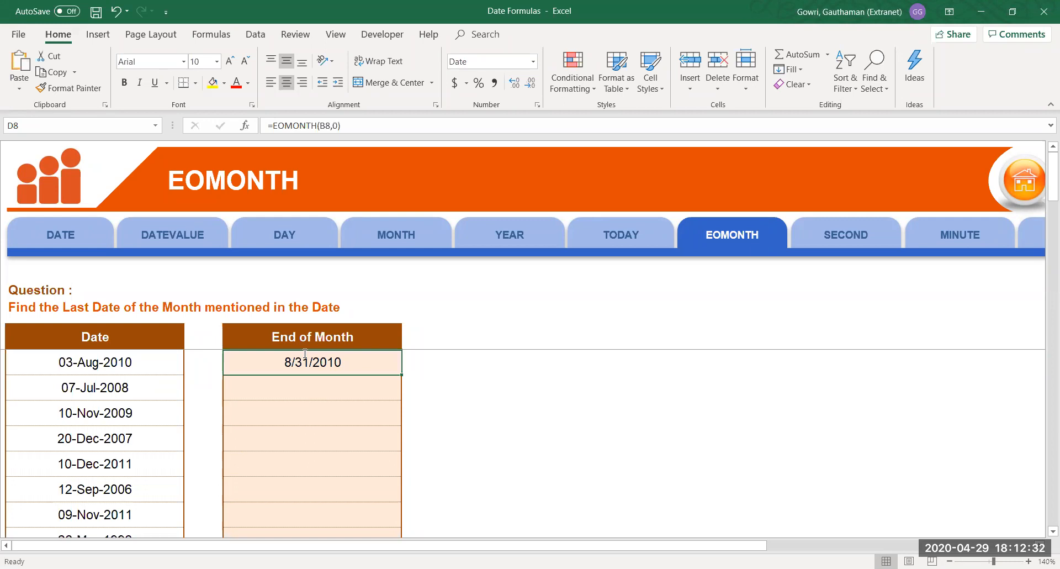
{"action": "double_click", "coordinate": [326, 363]}
{"action": "key", "text": "BackSpace"}
{"action": "type", "text": "2"}
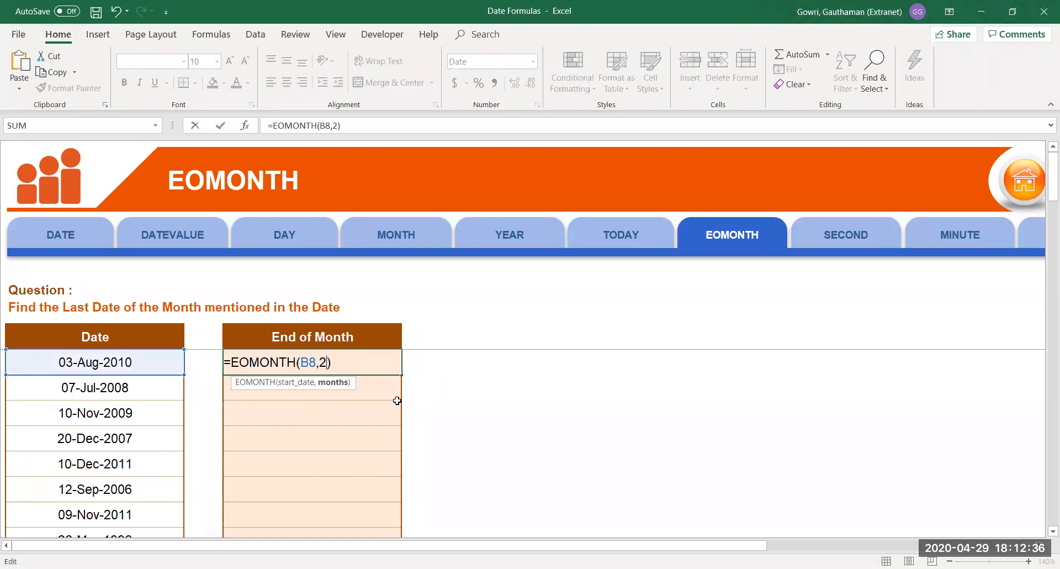
{"action": "key", "text": "Return"}
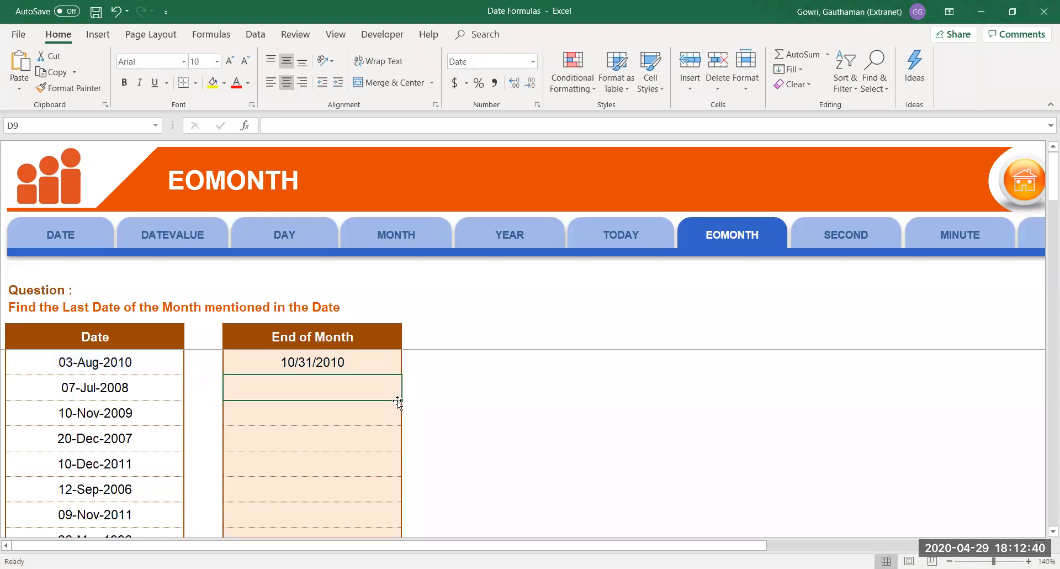
Compare D8 with its source date again, set the formula's months argument to -2, and reselect D8.
{"action": "left_click", "coordinate": [108, 364]}
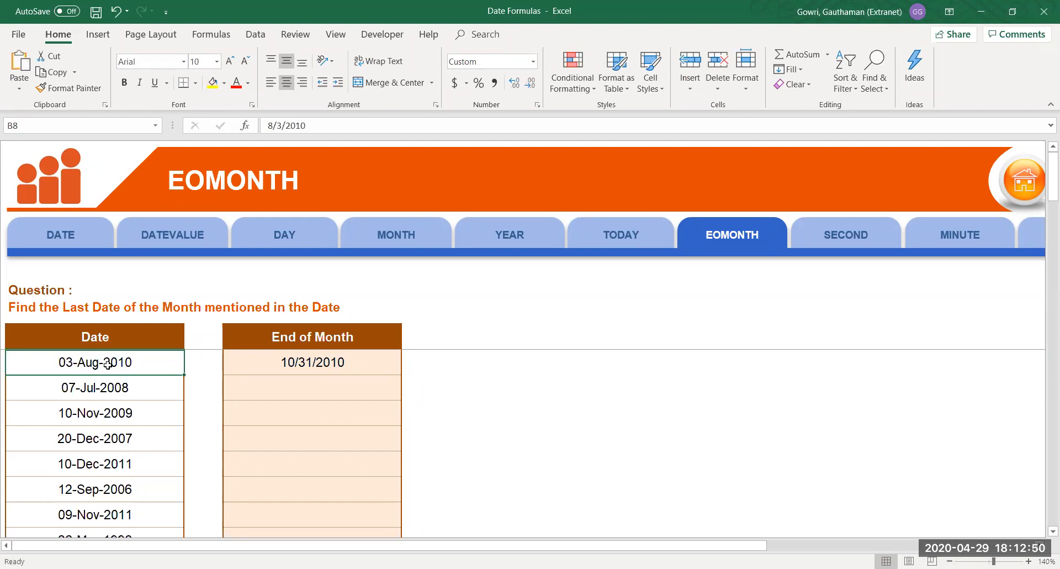
{"action": "left_click", "coordinate": [265, 365]}
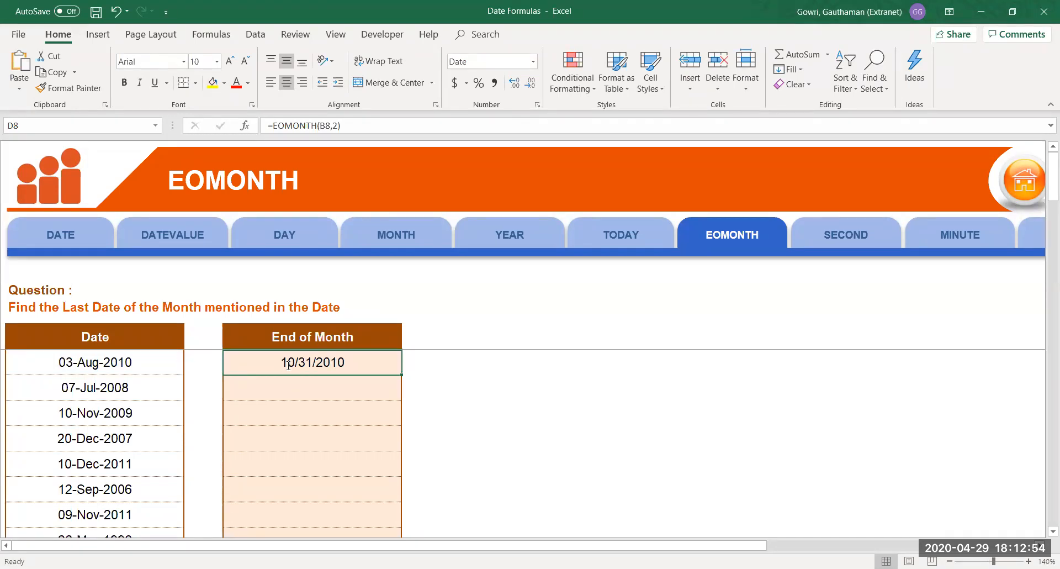
{"action": "double_click", "coordinate": [326, 368]}
{"action": "left_click", "coordinate": [320, 363]}
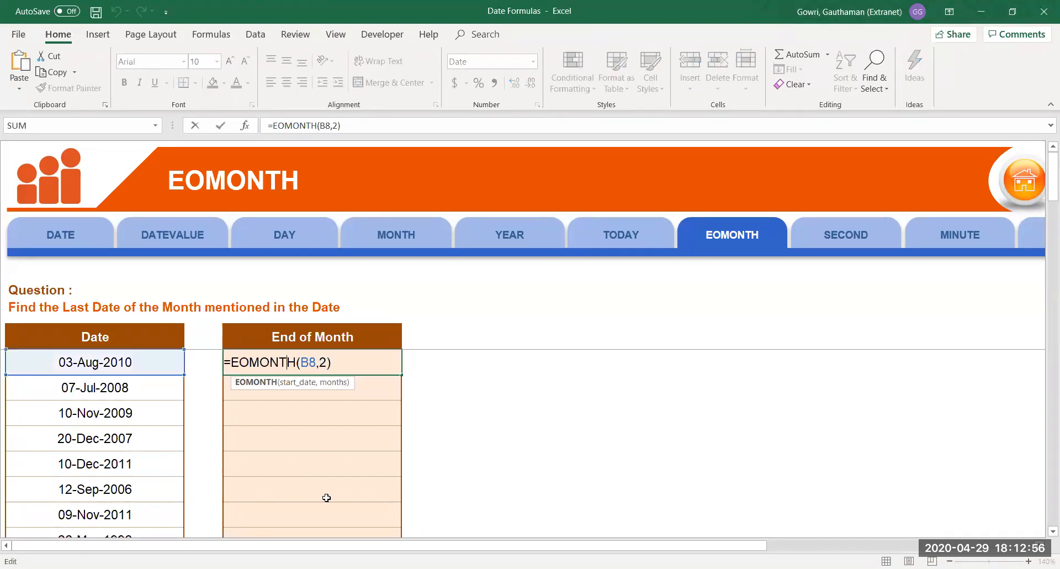
{"action": "type", "text": "-"}
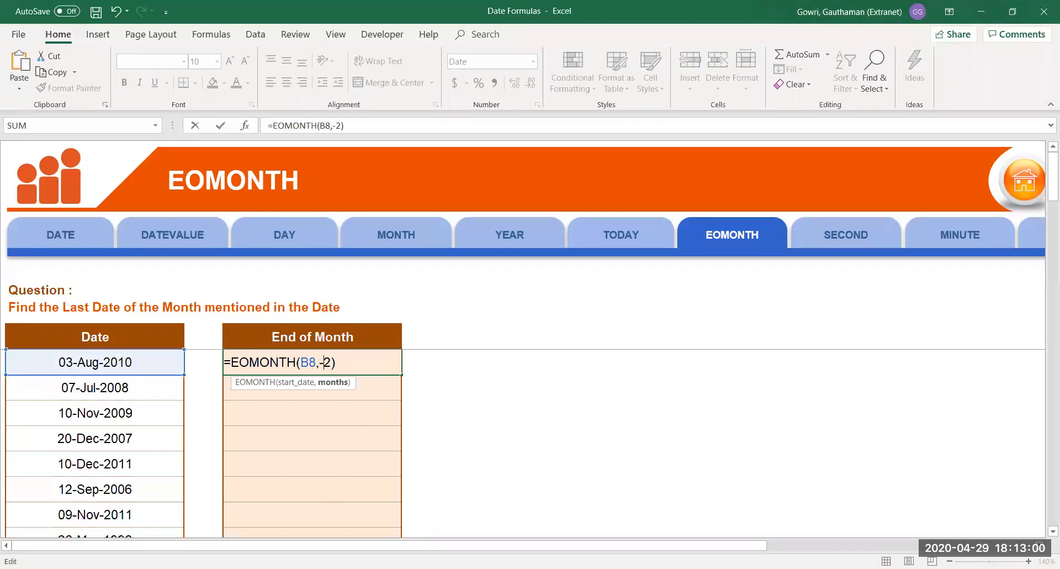
{"action": "key", "text": "Return"}
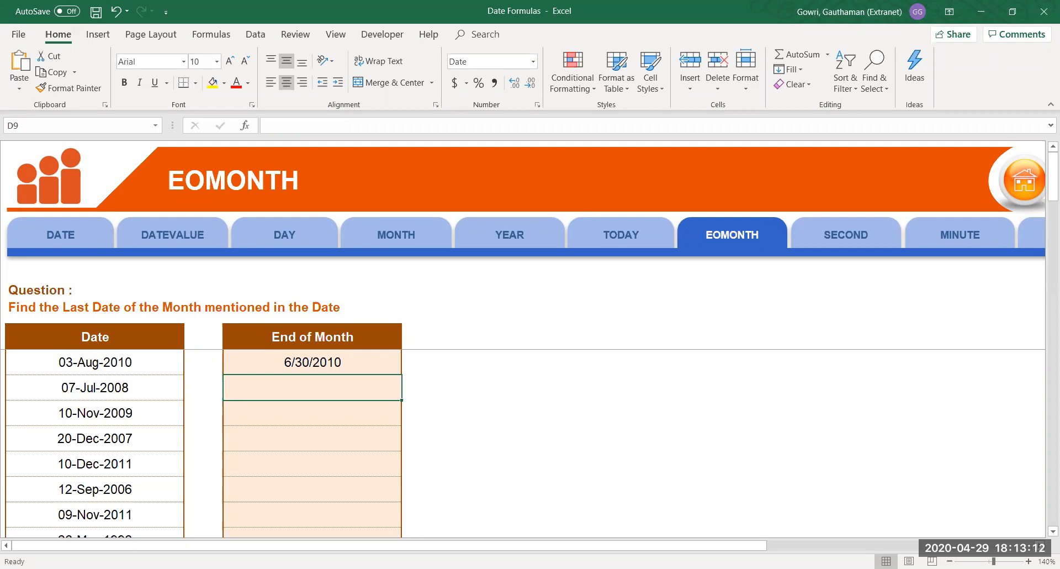
{"action": "left_click", "coordinate": [384, 371]}
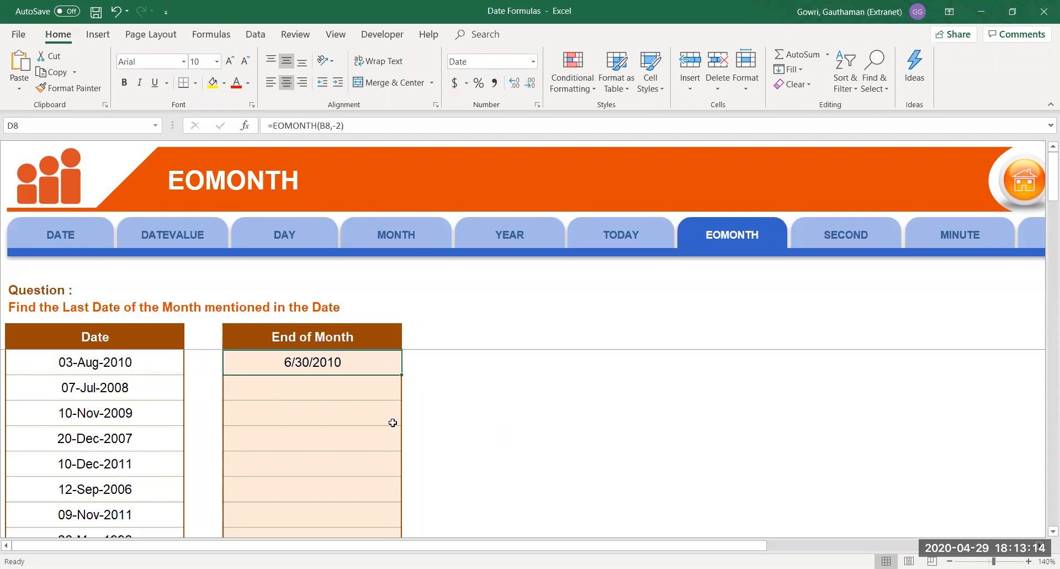
{"action": "left_click", "coordinate": [361, 420]}
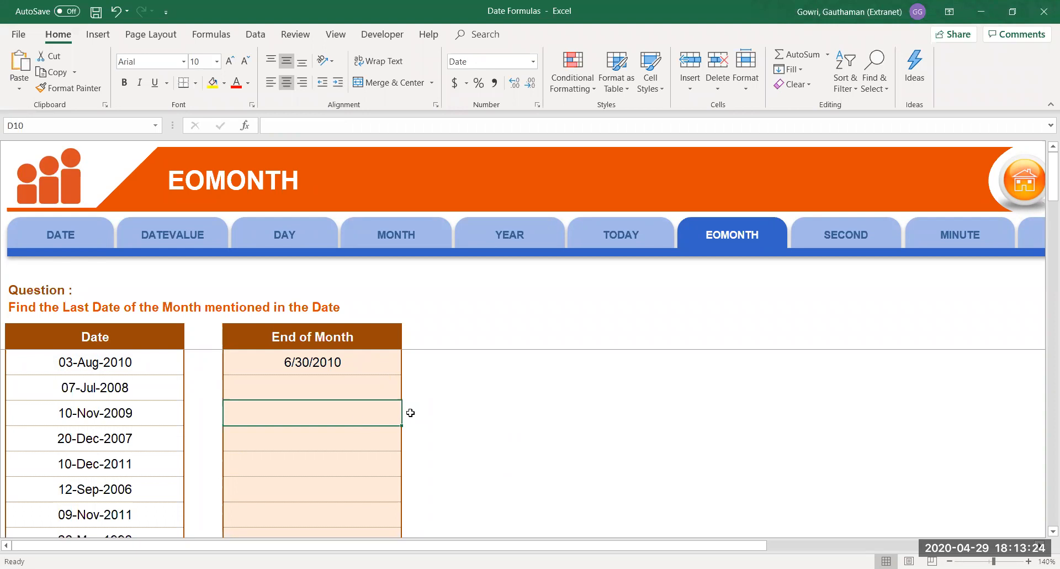
{"action": "left_click", "coordinate": [430, 414]}
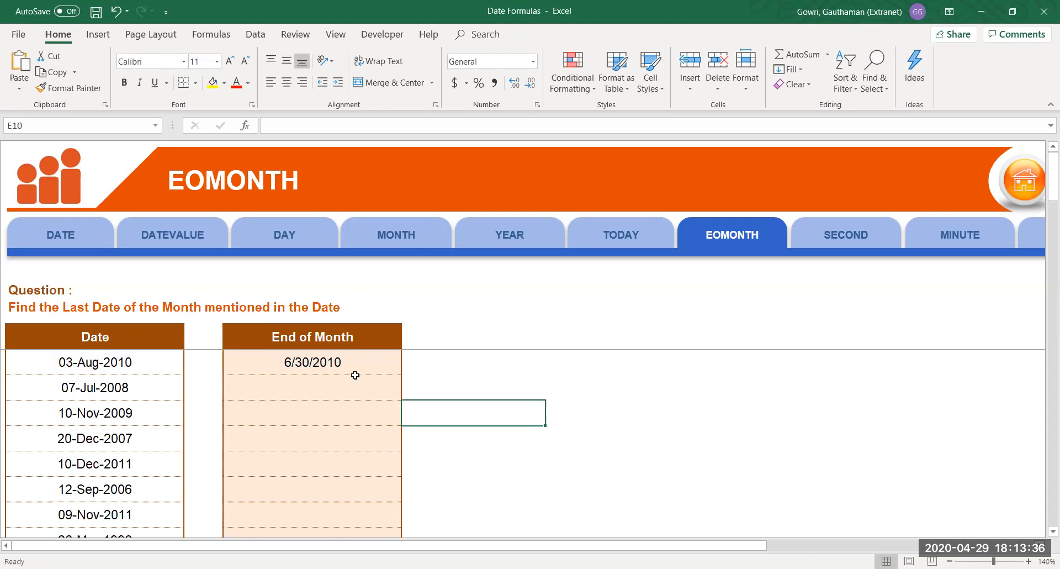
{"action": "left_click", "coordinate": [381, 359]}
{"action": "left_click_drag", "start_coordinate": [509, 384], "coordinate": [677, 497]}
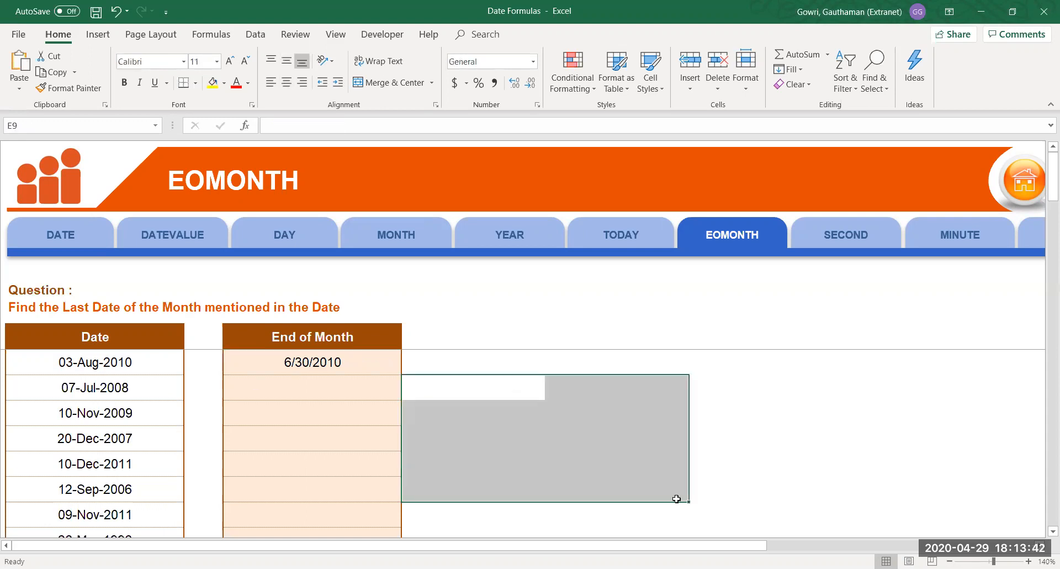
{"action": "left_click", "coordinate": [551, 414]}
{"action": "left_click", "coordinate": [371, 356]}
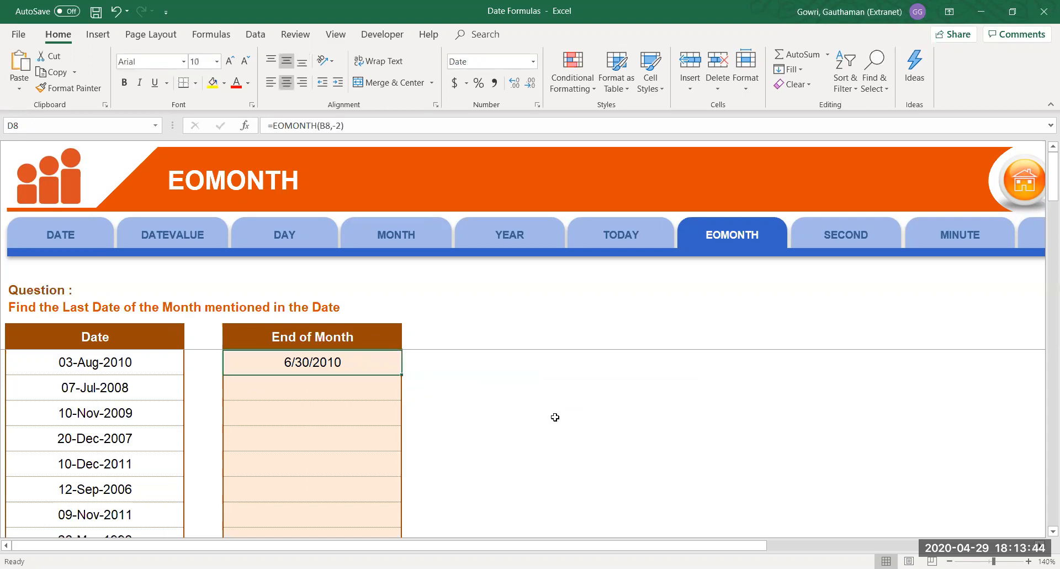
{"action": "left_click", "coordinate": [585, 393]}
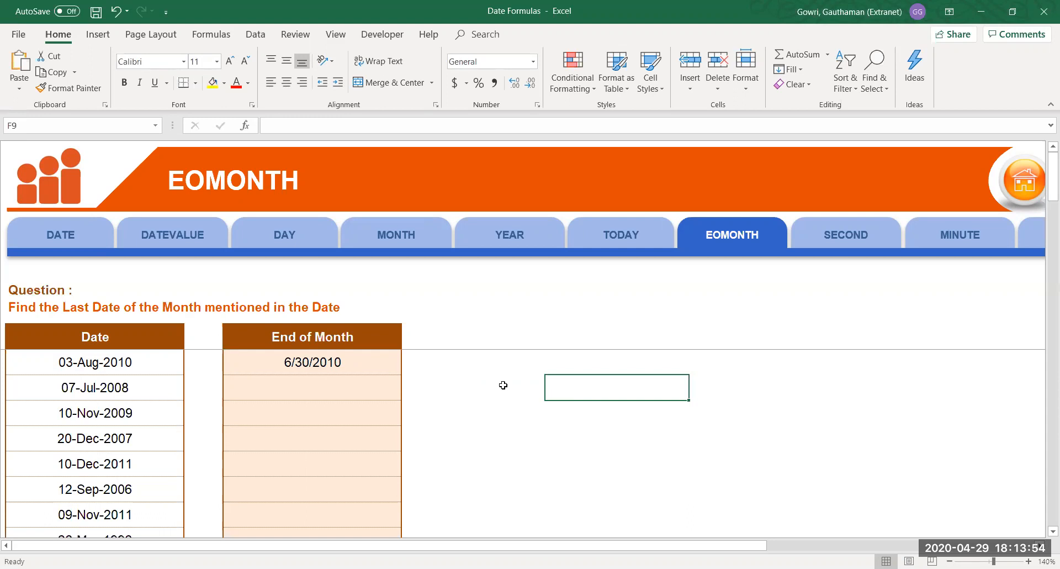
{"action": "left_click", "coordinate": [312, 366]}
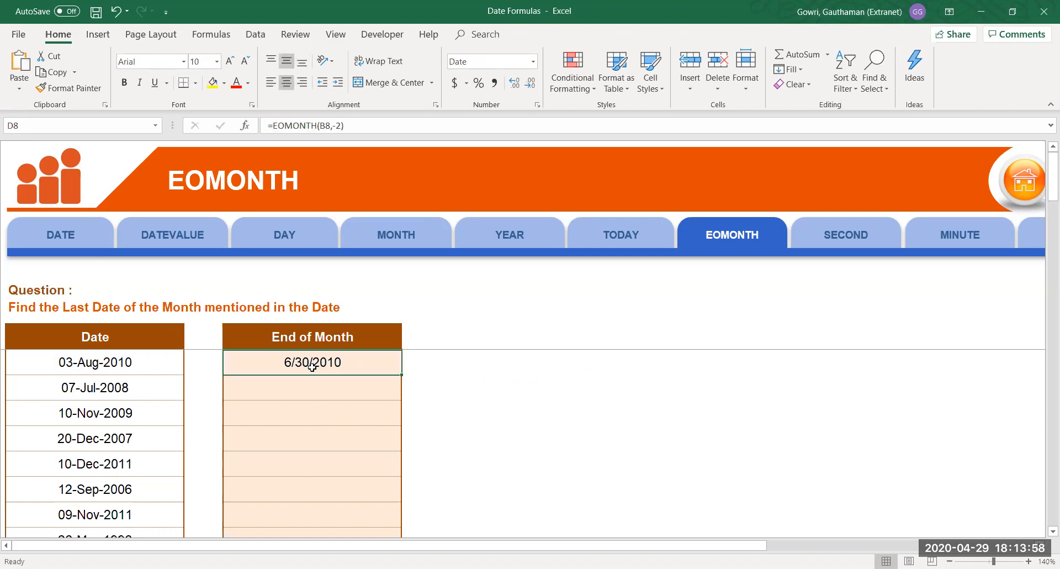
Enter the formula =SECOND(B8) in cell D8 of the SECOND sheet to extract the seconds from the first time.
{"action": "left_click", "coordinate": [838, 233]}
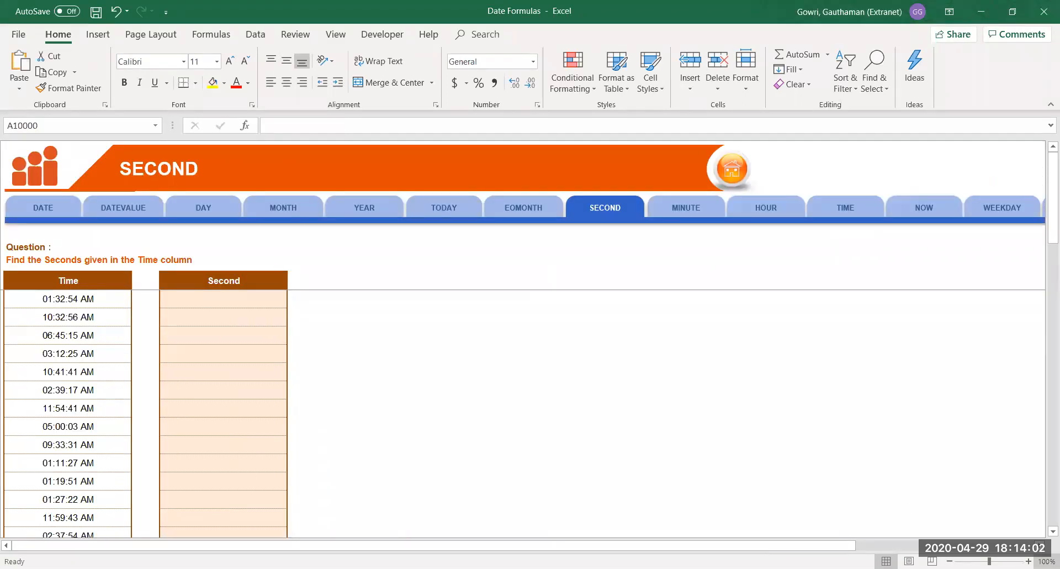
{"action": "scroll", "coordinate": [522, 338], "scroll_direction": "up", "scroll_amount": 2}
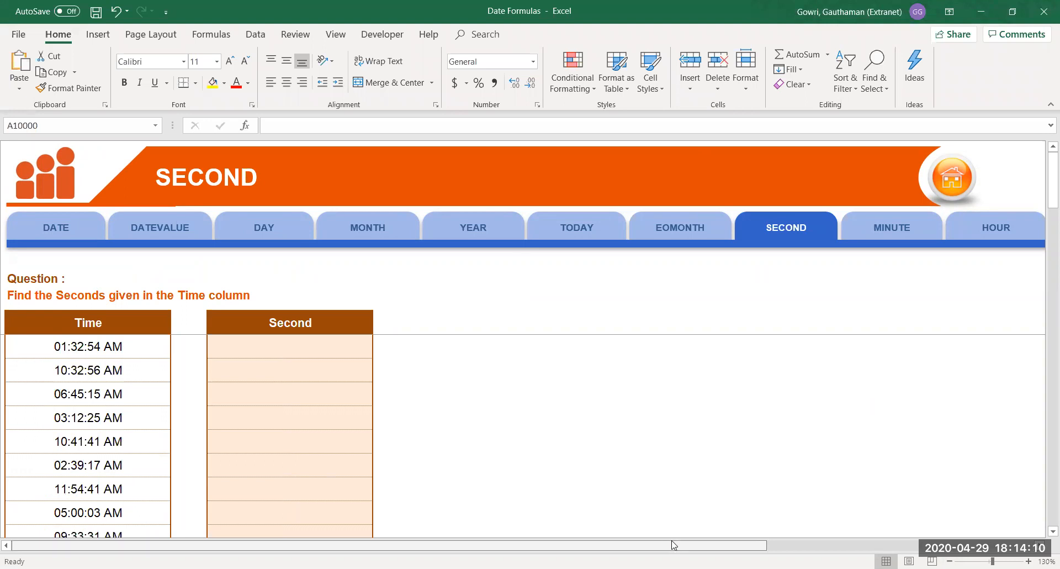
{"action": "scroll", "coordinate": [675, 545], "scroll_direction": "right", "scroll_amount": 3}
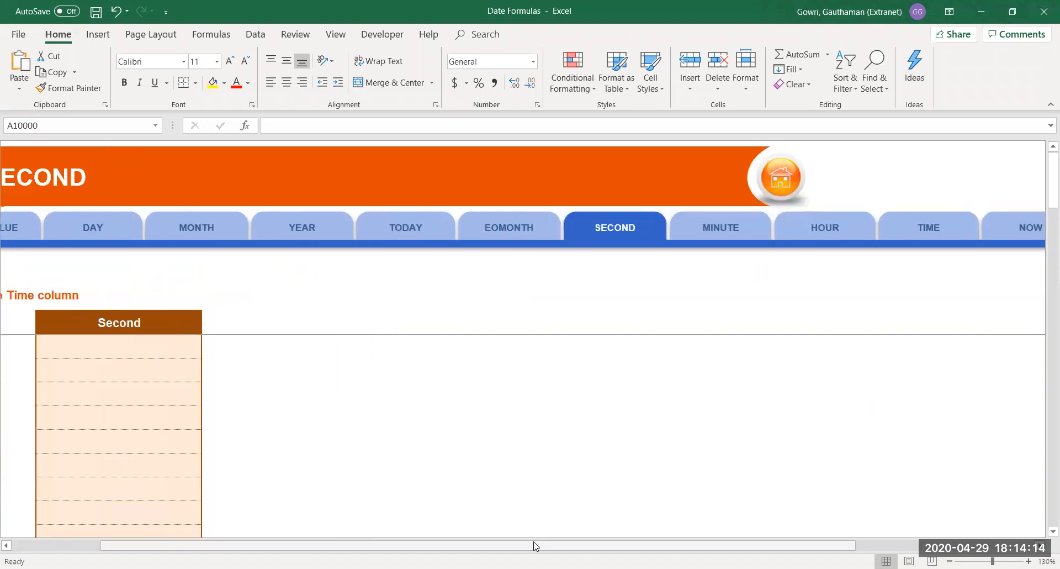
{"action": "scroll", "coordinate": [535, 546], "scroll_direction": "left", "scroll_amount": 3}
{"action": "left_click", "coordinate": [260, 351]}
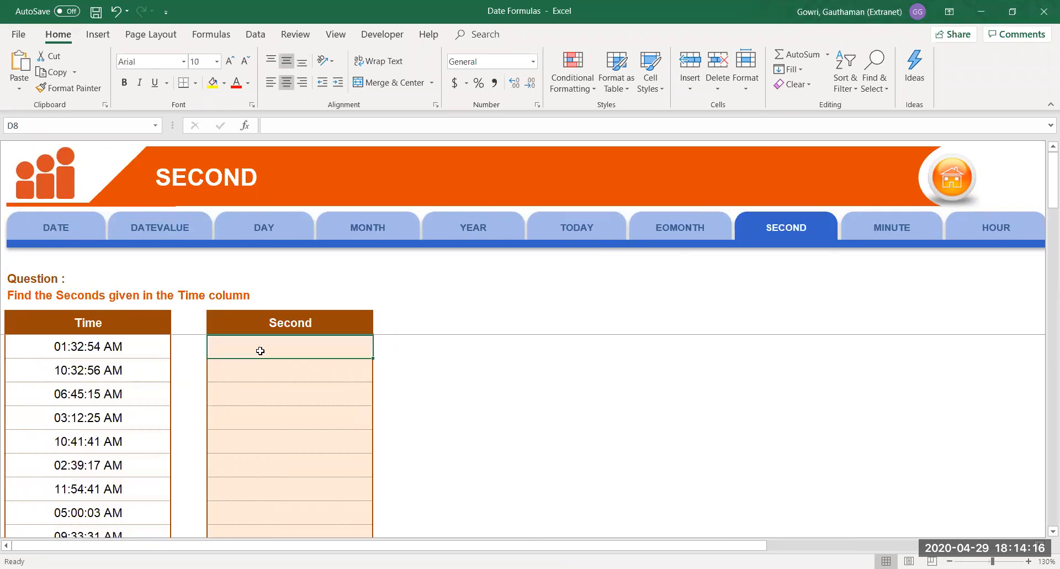
{"action": "type", "text": "="}
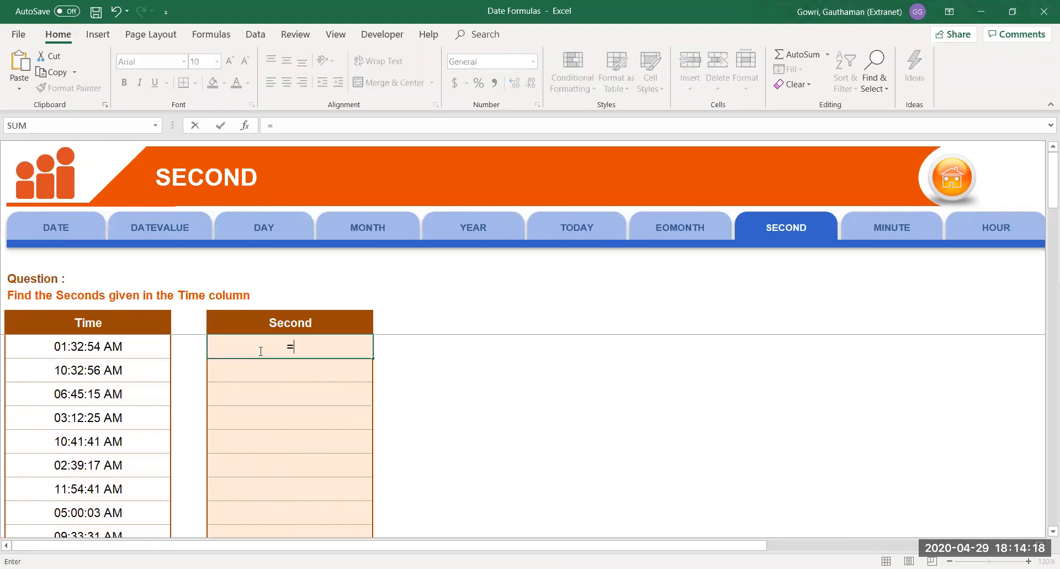
{"action": "type", "text": "secon"}
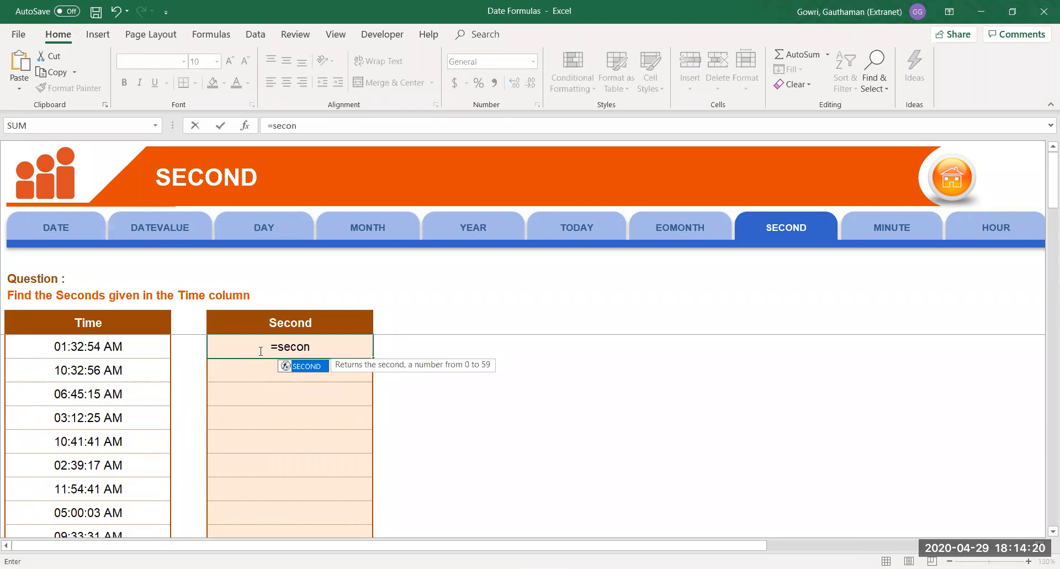
{"action": "key", "text": "Tab"}
{"action": "left_click", "coordinate": [103, 351]}
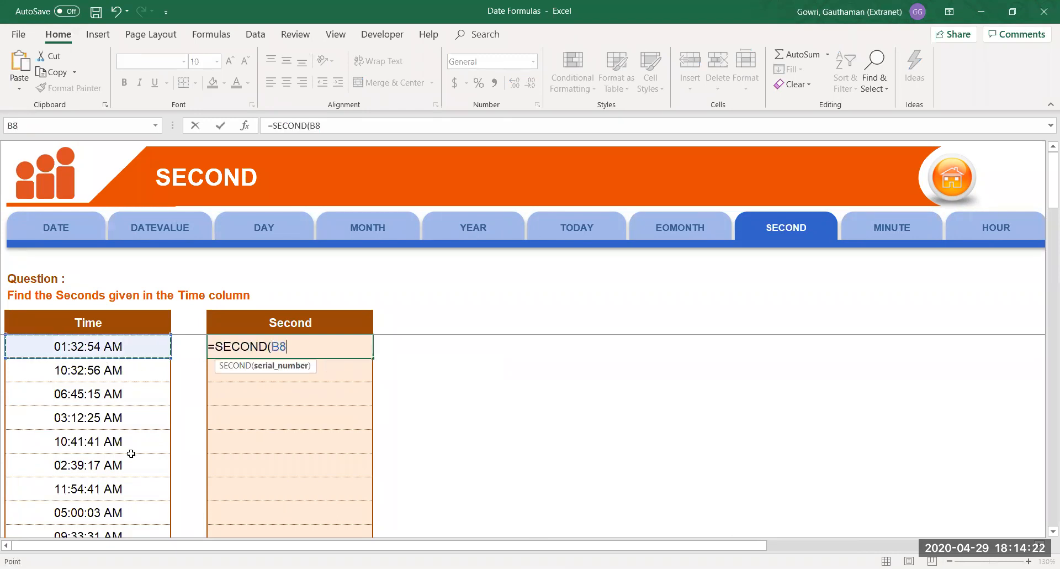
{"action": "type", "text": ")"}
{"action": "key", "text": "Return"}
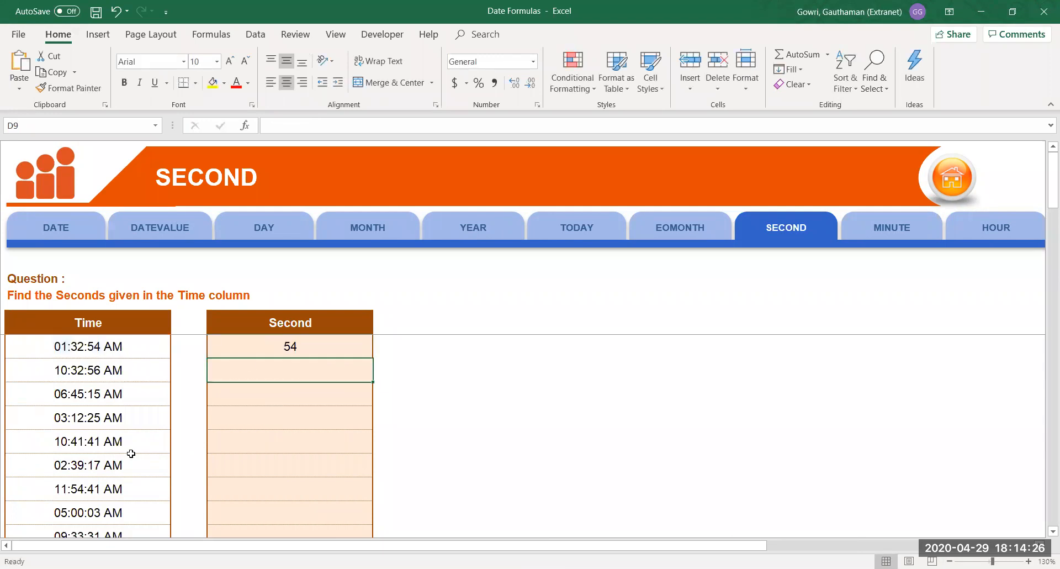
Enter the formula =MINUTE(B8) in cell D8 of the MINUTE sheet to extract the minutes from the first time.
{"action": "left_click", "coordinate": [910, 224]}
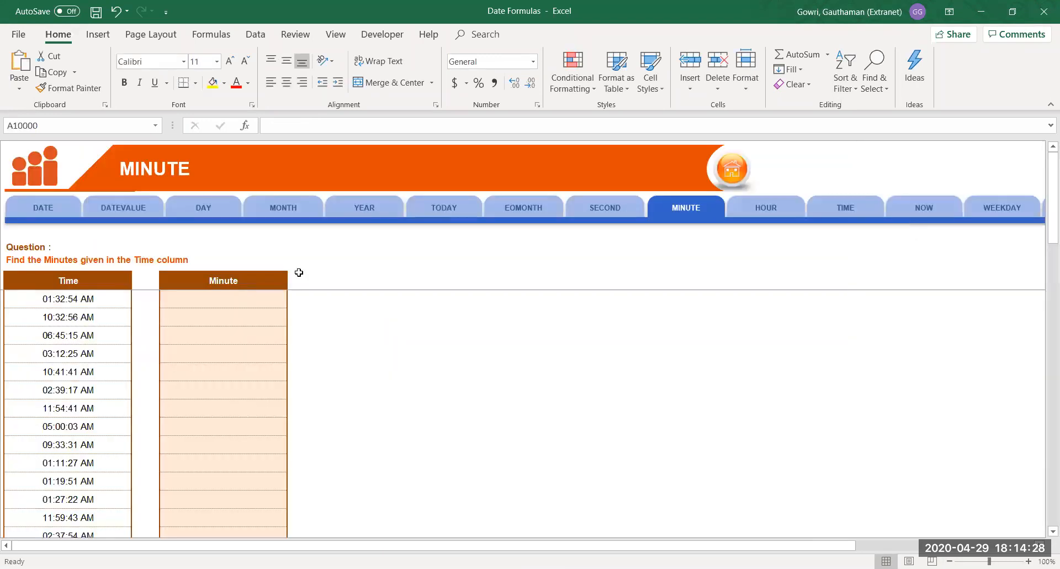
{"action": "left_click", "coordinate": [230, 302]}
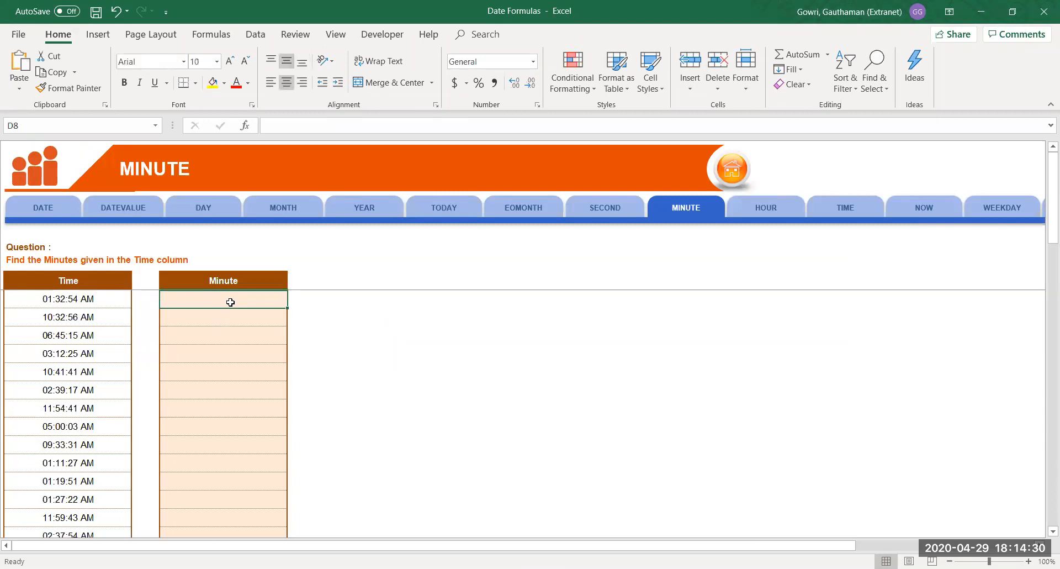
{"action": "type", "text": "="}
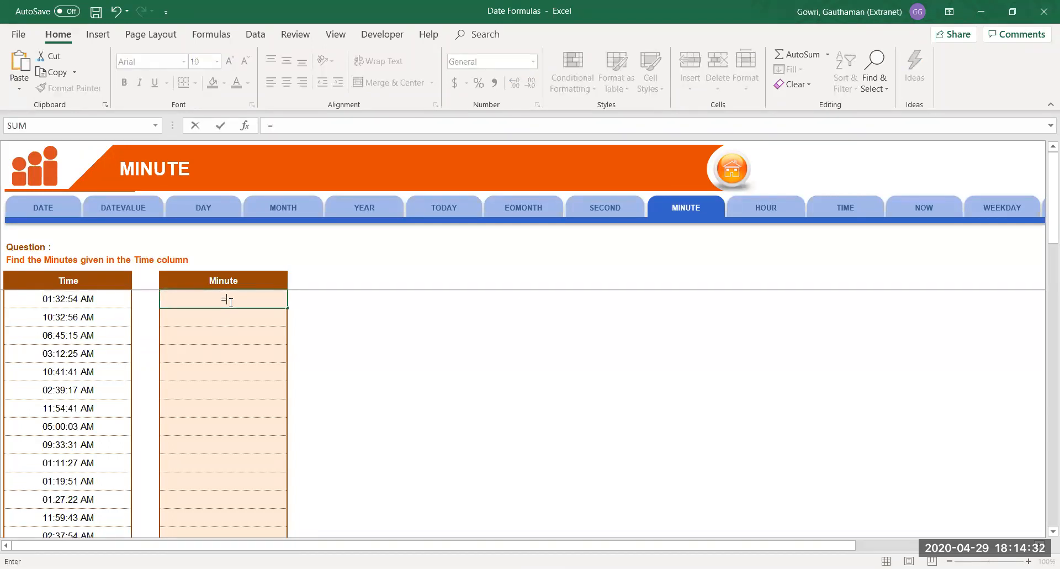
{"action": "type", "text": "MINUTE("}
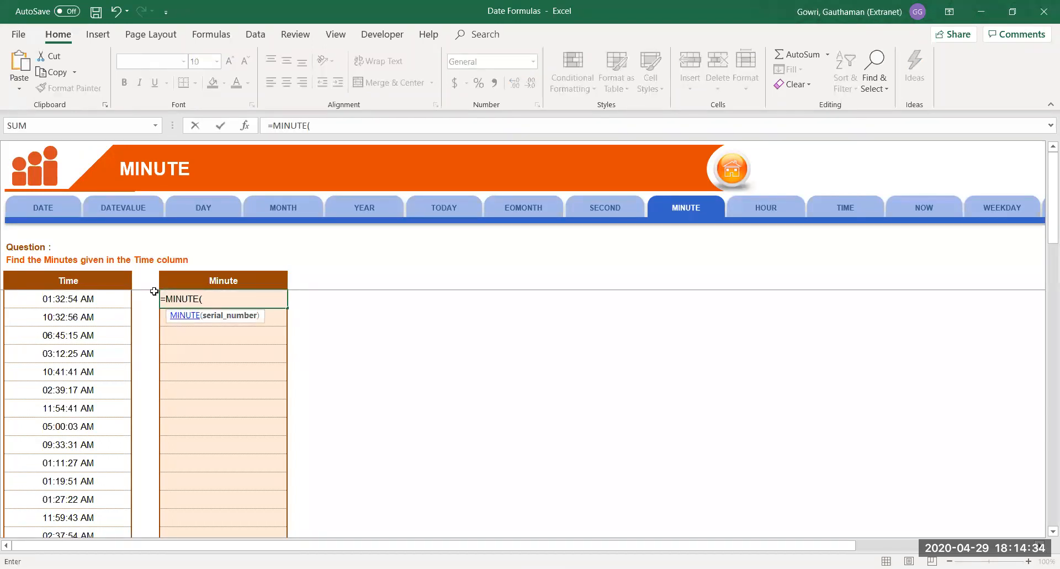
{"action": "left_click", "coordinate": [117, 298]}
{"action": "type", "text": ")"}
{"action": "key", "text": "Return"}
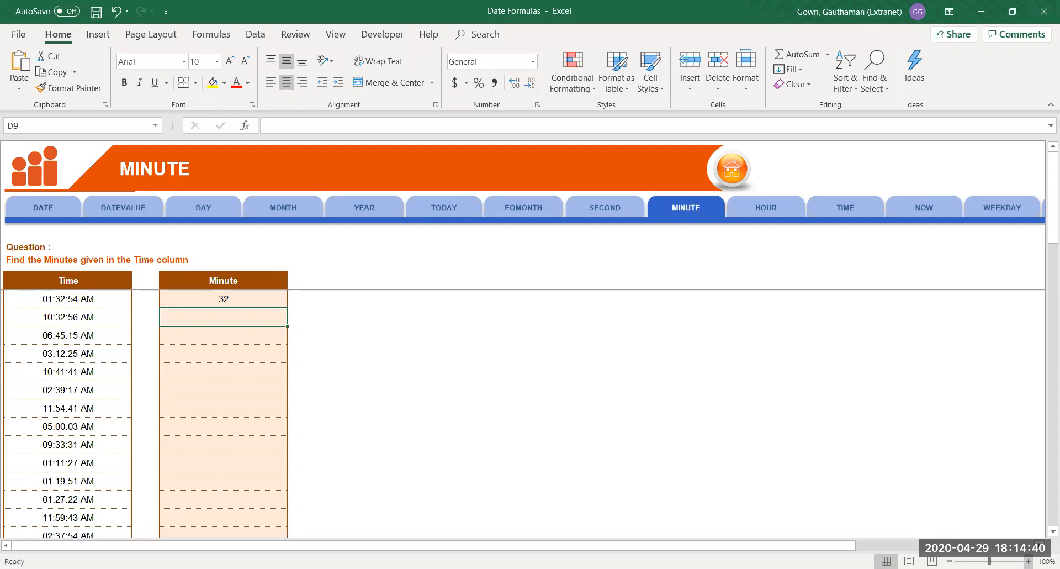
Enter the formula =HOUR(B8) in cell D8 of the HOUR sheet to extract the hour from the first time.
{"action": "scroll", "coordinate": [530, 339], "scroll_direction": "up", "scroll_amount": 2, "text": "ctrl"}
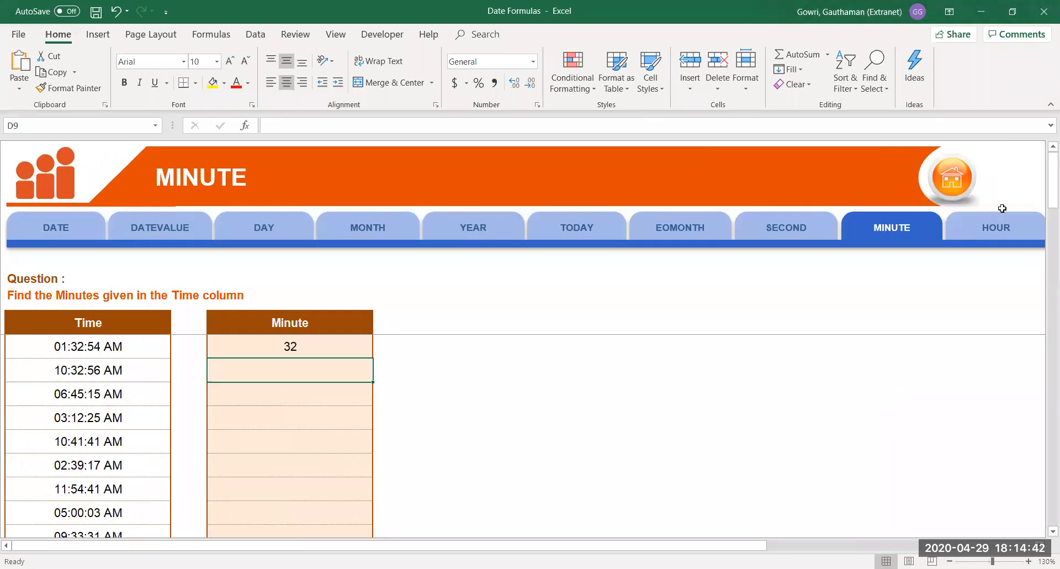
{"action": "left_click", "coordinate": [994, 230]}
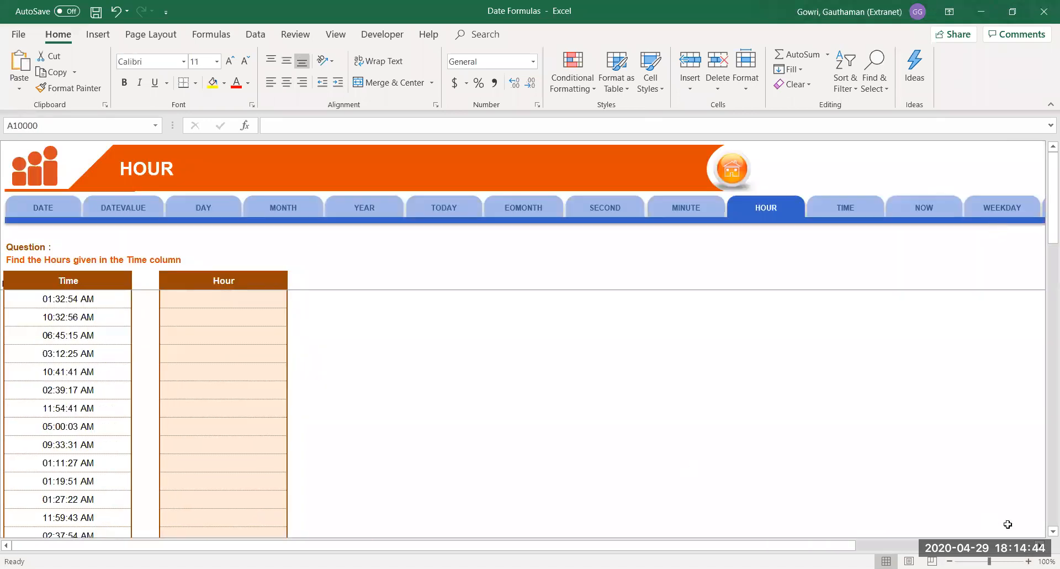
{"action": "left_click", "coordinate": [1028, 561]}
{"action": "left_click", "coordinate": [1028, 560]}
{"action": "left_click", "coordinate": [1028, 560]}
{"action": "left_click", "coordinate": [1028, 560]}
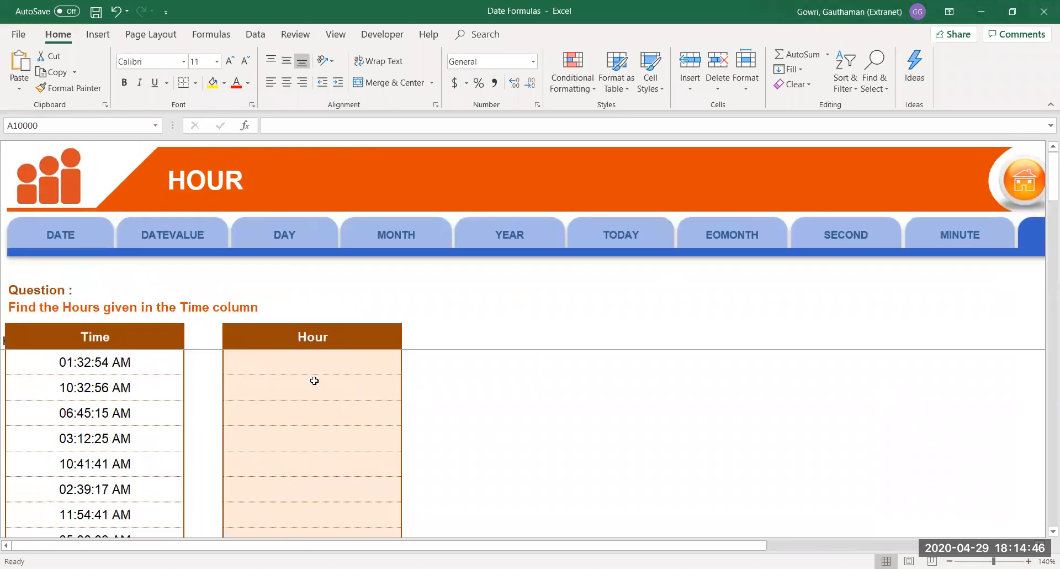
{"action": "left_click", "coordinate": [319, 356]}
{"action": "type", "text": "="}
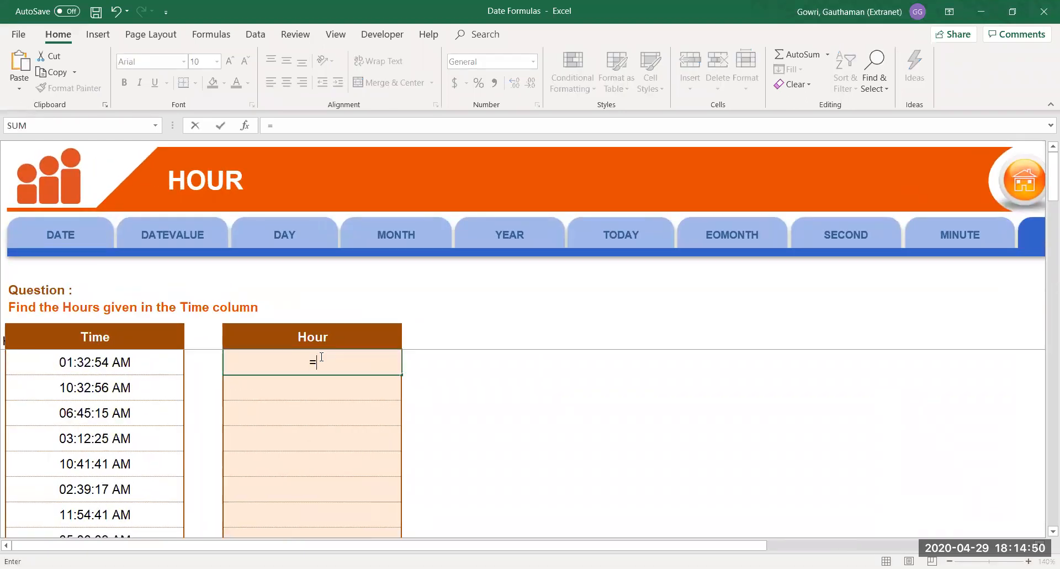
{"action": "type", "text": "HOUR("}
{"action": "left_click", "coordinate": [176, 363]}
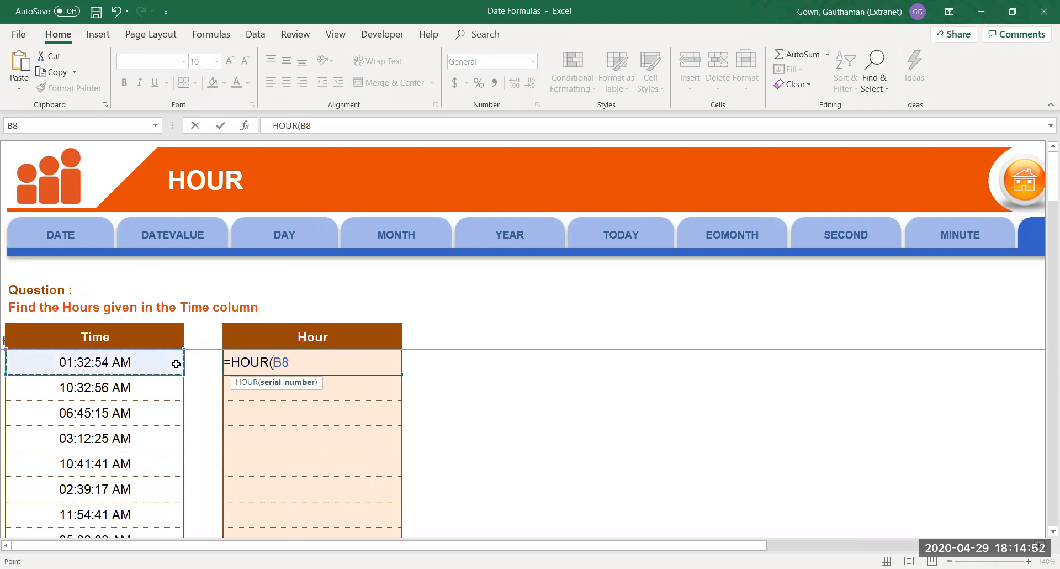
{"action": "type", "text": ")"}
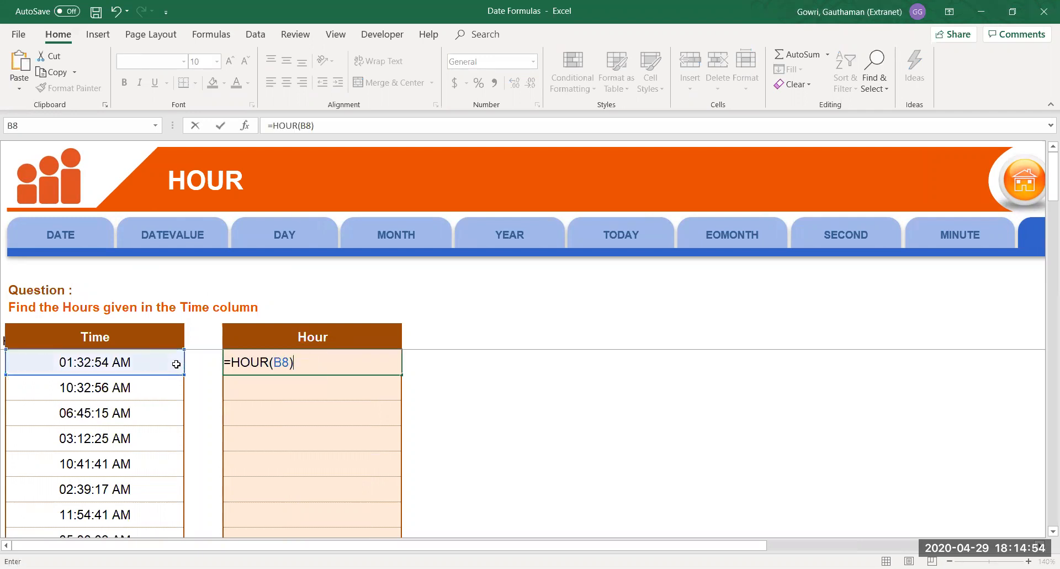
{"action": "key", "text": "Return"}
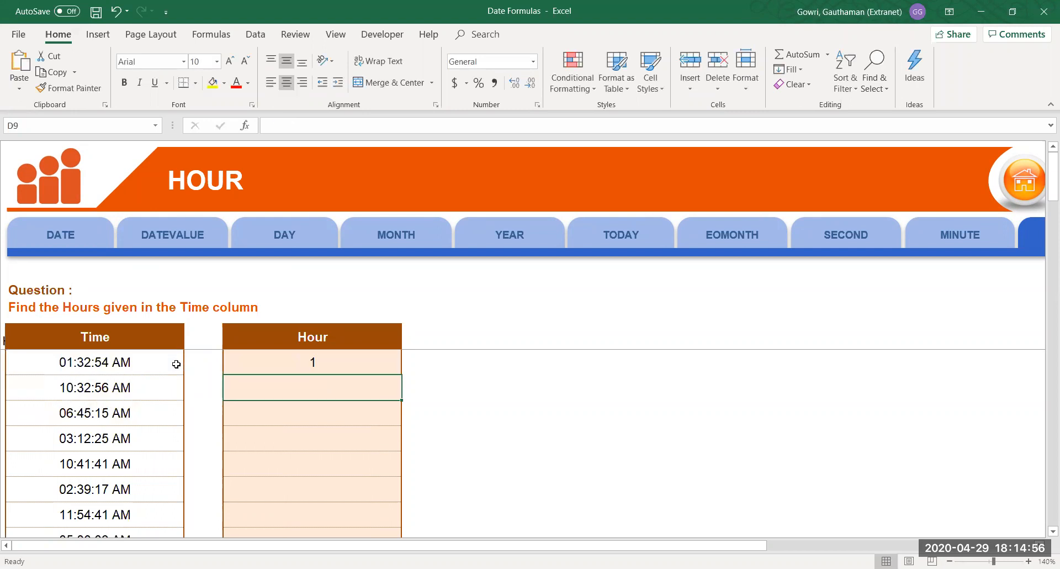
Open the TIME sheet from the workbook's sheet navigation.
{"action": "key", "text": "Right"}
{"action": "key", "text": "Right"}
{"action": "key", "text": "Right"}
{"action": "key", "text": "Right"}
{"action": "key", "text": "Right"}
{"action": "key", "text": "Right"}
{"action": "key", "text": "Right"}
{"action": "key", "text": "Right"}
{"action": "key", "text": "Right"}
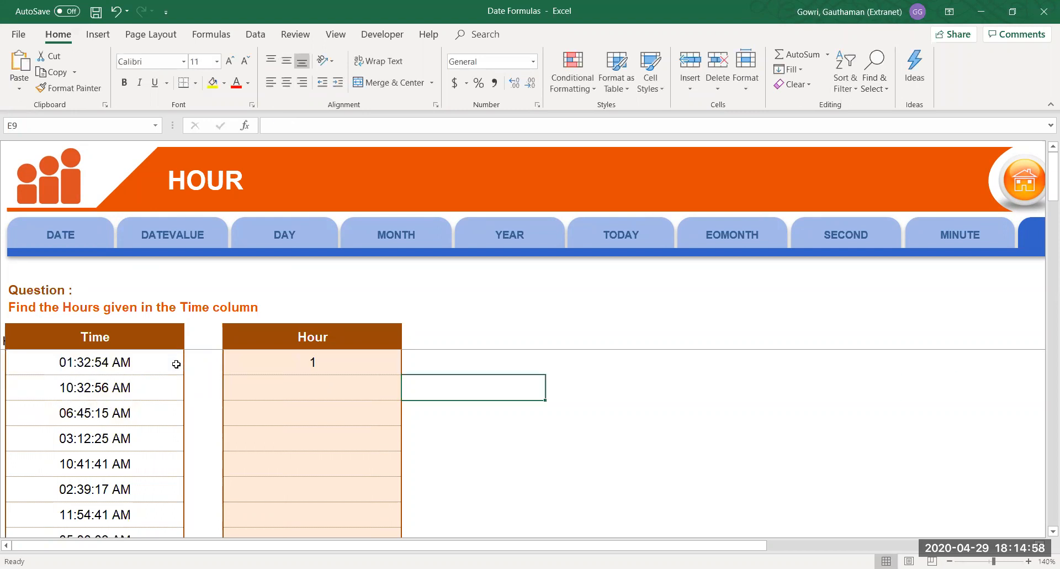
{"action": "key", "text": "Right"}
{"action": "key", "text": "Right"}
{"action": "key", "text": "Right"}
{"action": "key", "text": "Right"}
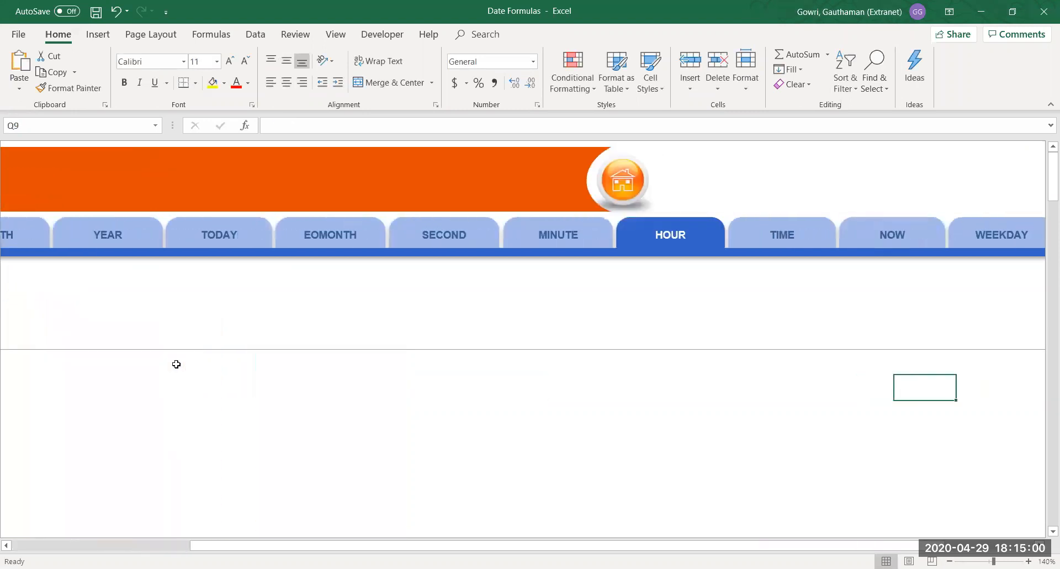
{"action": "left_click", "coordinate": [785, 237]}
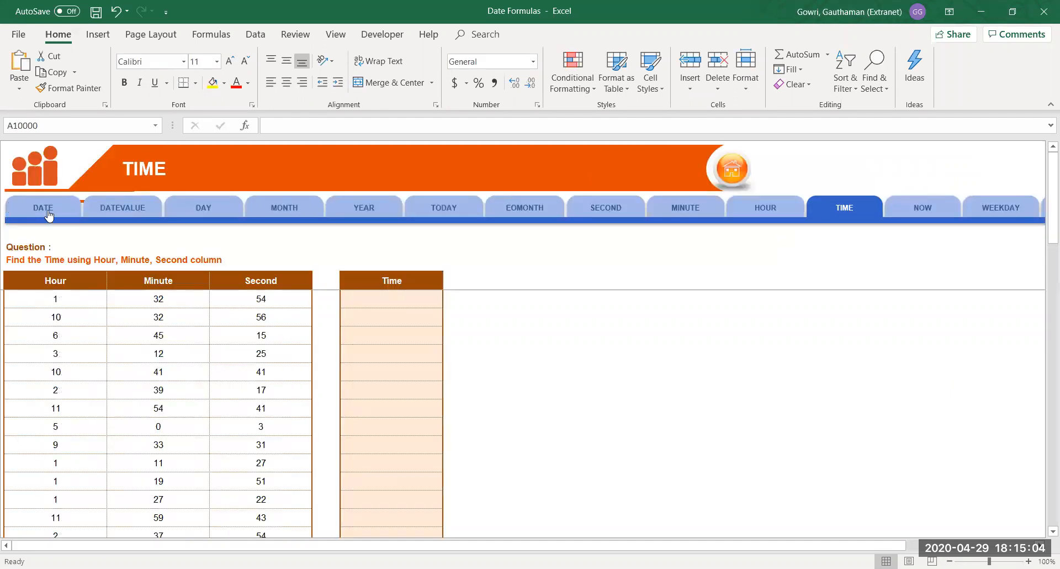
Enter the formula =TIME(B8,C8,D8) in cell F8 to build the first time from its hour, minute and second.
{"action": "left_click", "coordinate": [376, 299]}
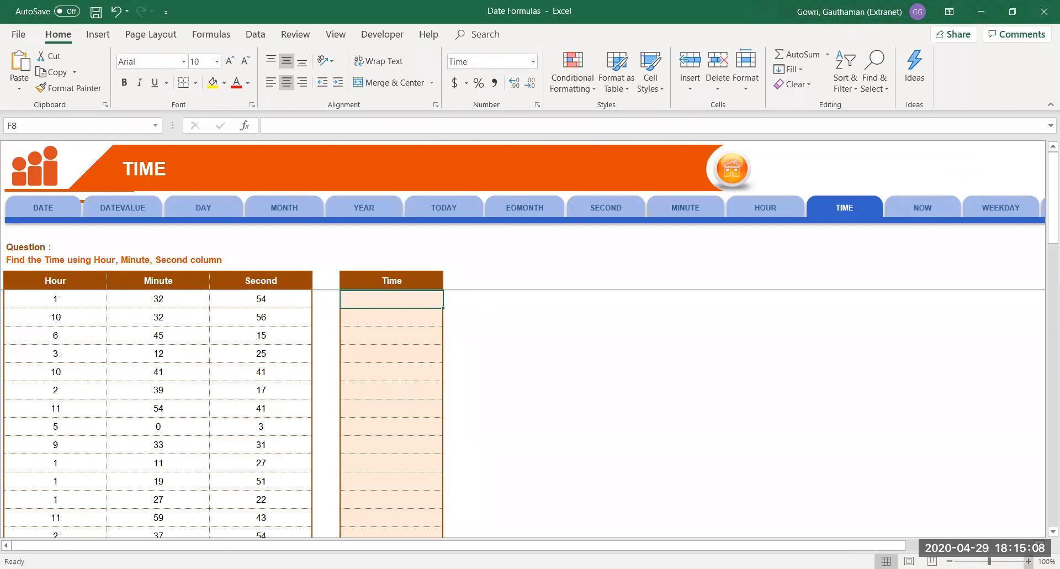
{"action": "left_click", "coordinate": [1029, 561]}
{"action": "left_click", "coordinate": [1028, 561]}
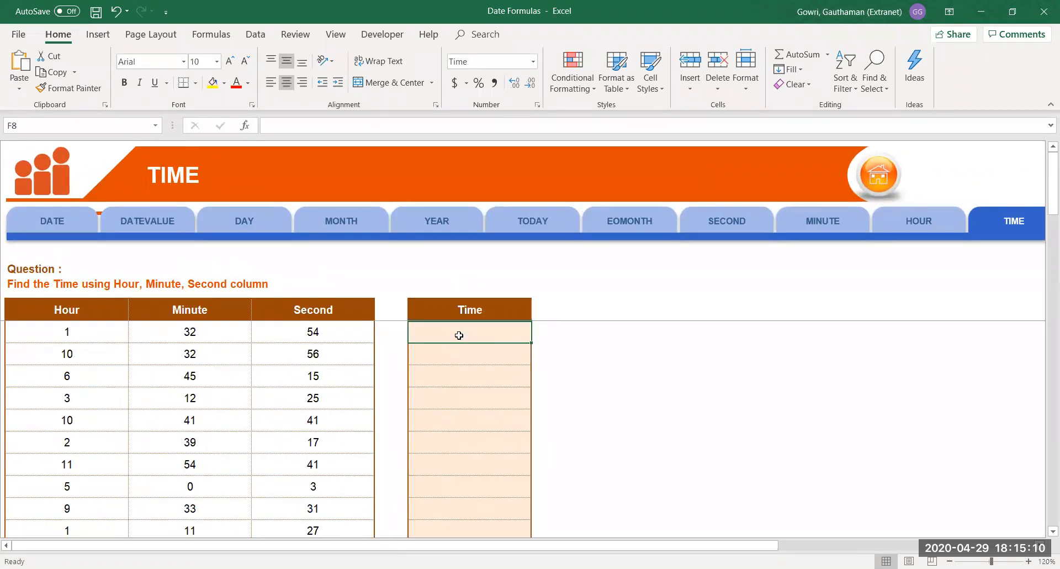
{"action": "type", "text": "="}
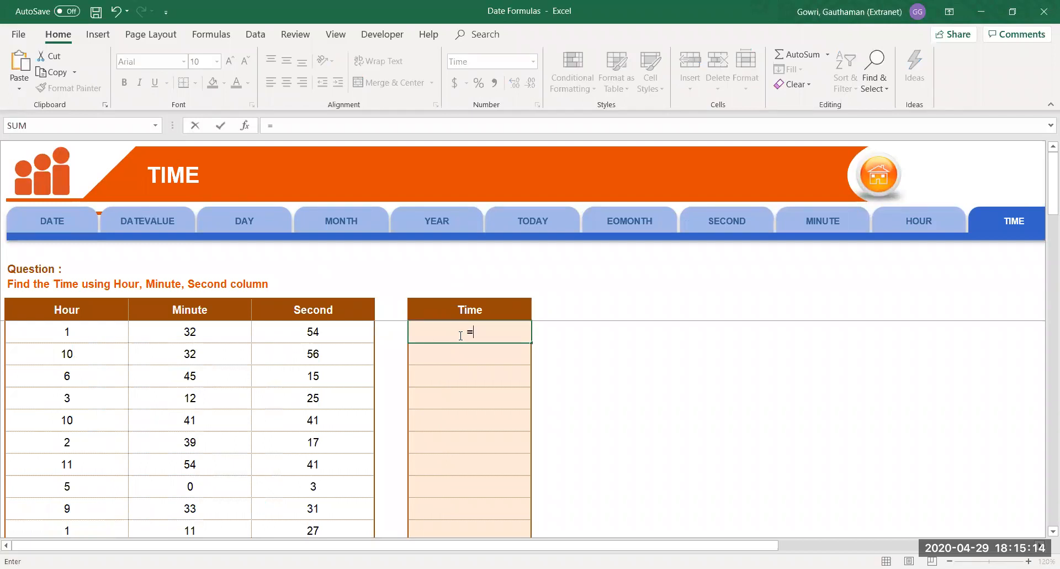
{"action": "type", "text": "TIME("}
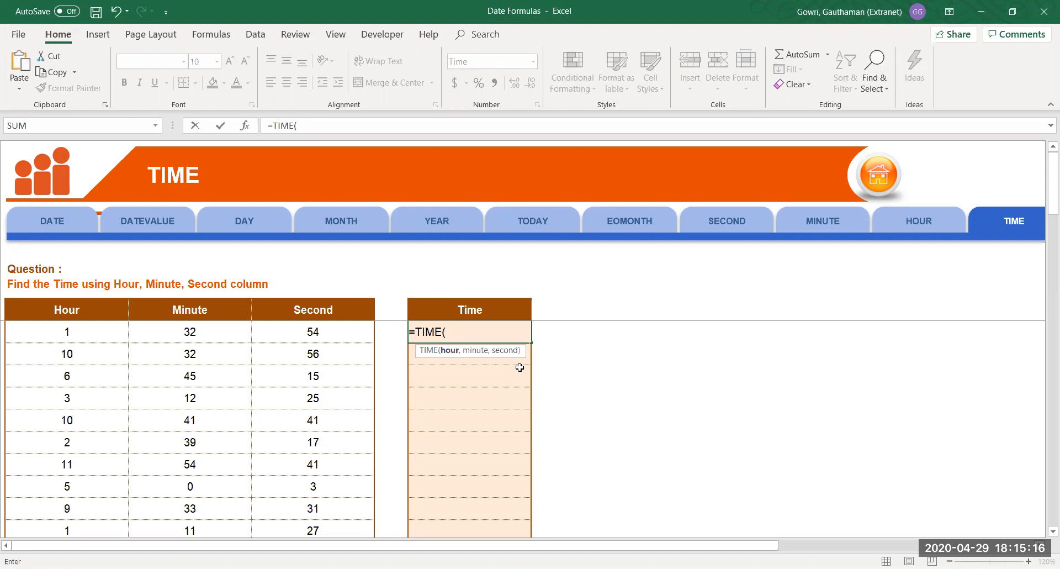
{"action": "left_click", "coordinate": [77, 330]}
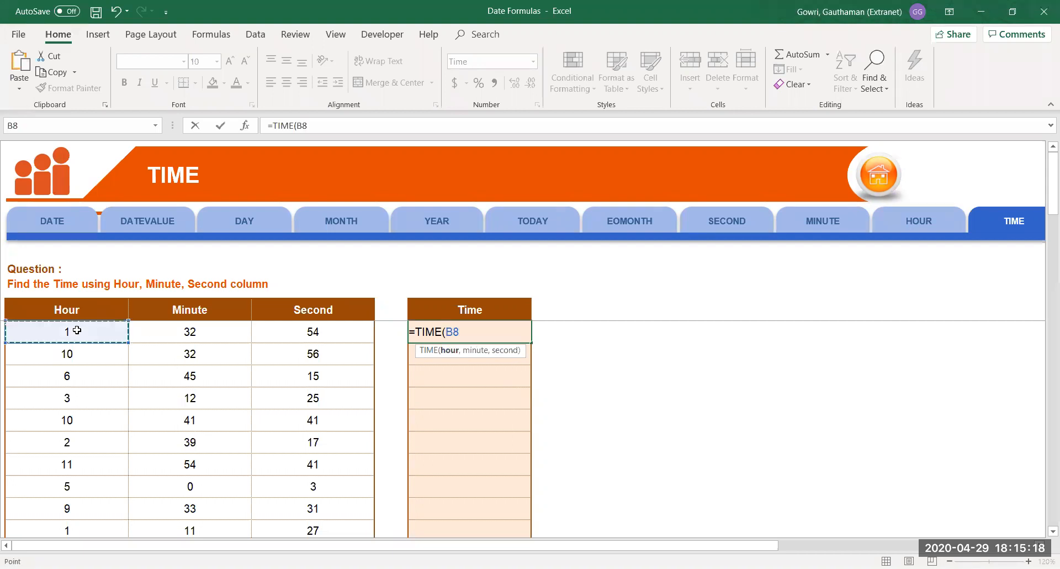
{"action": "type", "text": ","}
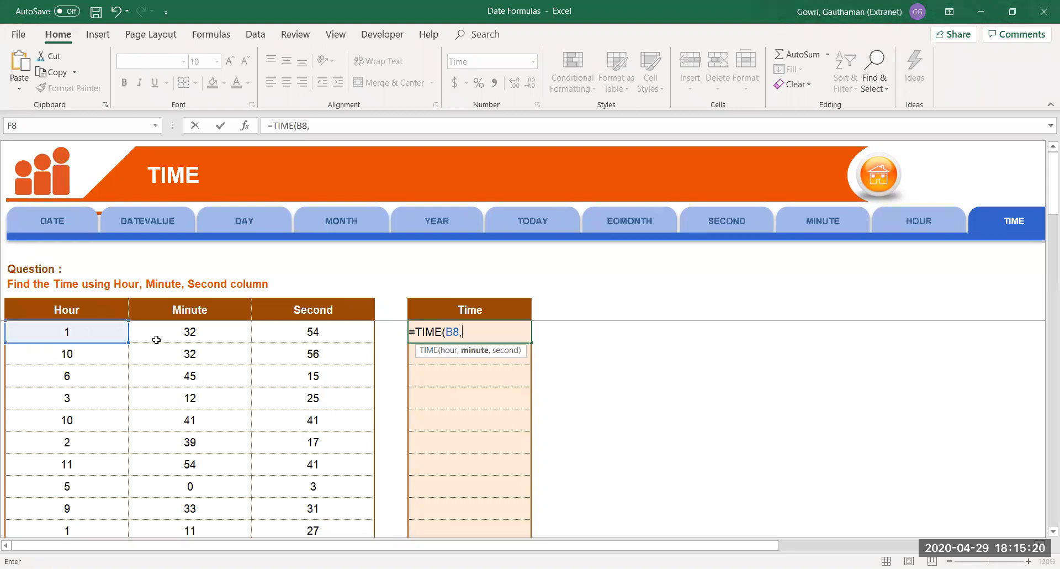
{"action": "left_click", "coordinate": [156, 341]}
{"action": "type", "text": ","}
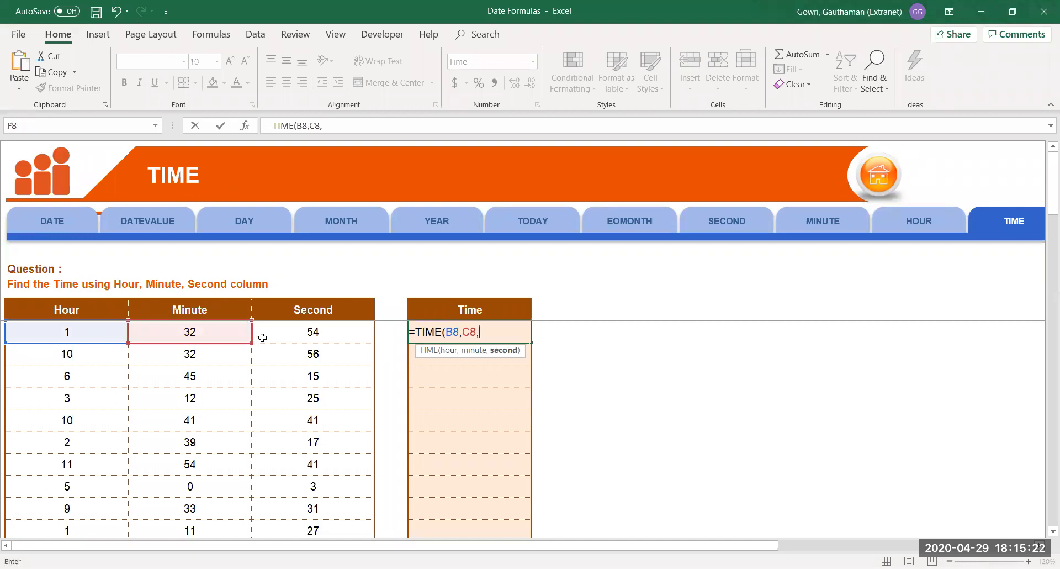
{"action": "left_click", "coordinate": [266, 336]}
{"action": "type", "text": ")"}
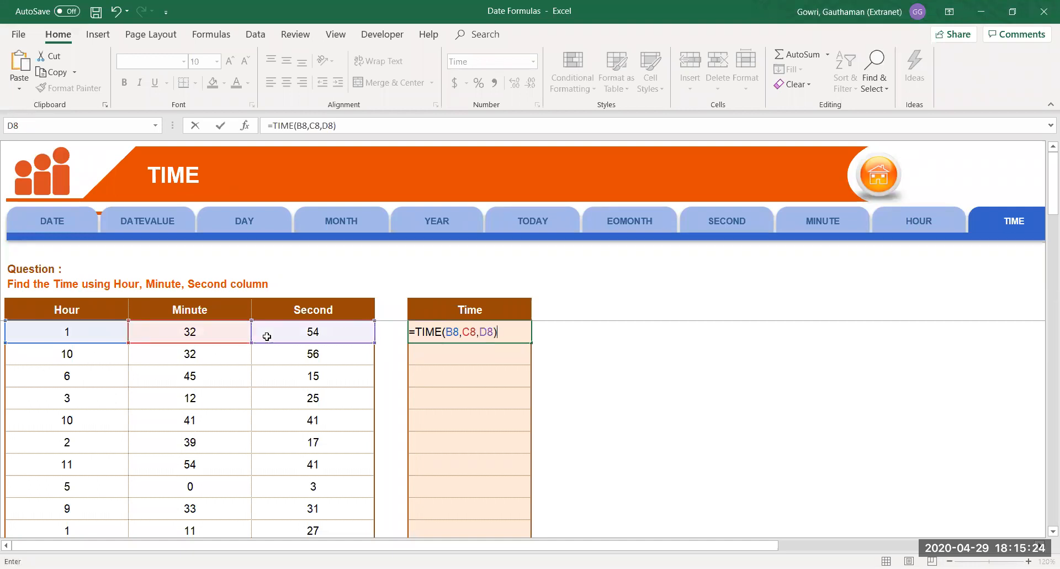
{"action": "key", "text": "Return"}
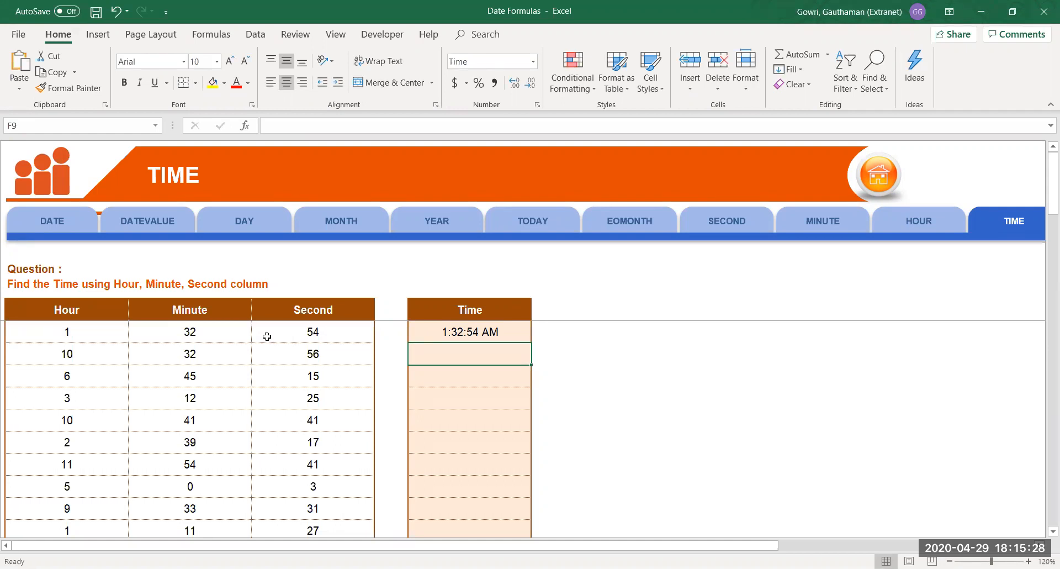
Open the NOW sheet from the workbook's sheet navigation.
{"action": "key", "text": "Right"}
{"action": "key", "text": "Right"}
{"action": "key", "text": "Right"}
{"action": "key", "text": "Right"}
{"action": "key", "text": "Right"}
{"action": "key", "text": "Right"}
{"action": "key", "text": "Right"}
{"action": "key", "text": "Right"}
{"action": "key", "text": "Right"}
{"action": "key", "text": "Right"}
{"action": "key", "text": "Right"}
{"action": "key", "text": "Right"}
{"action": "key", "text": "Right"}
{"action": "key", "text": "Right"}
{"action": "key", "text": "Right"}
{"action": "key", "text": "Right"}
{"action": "key", "text": "Right"}
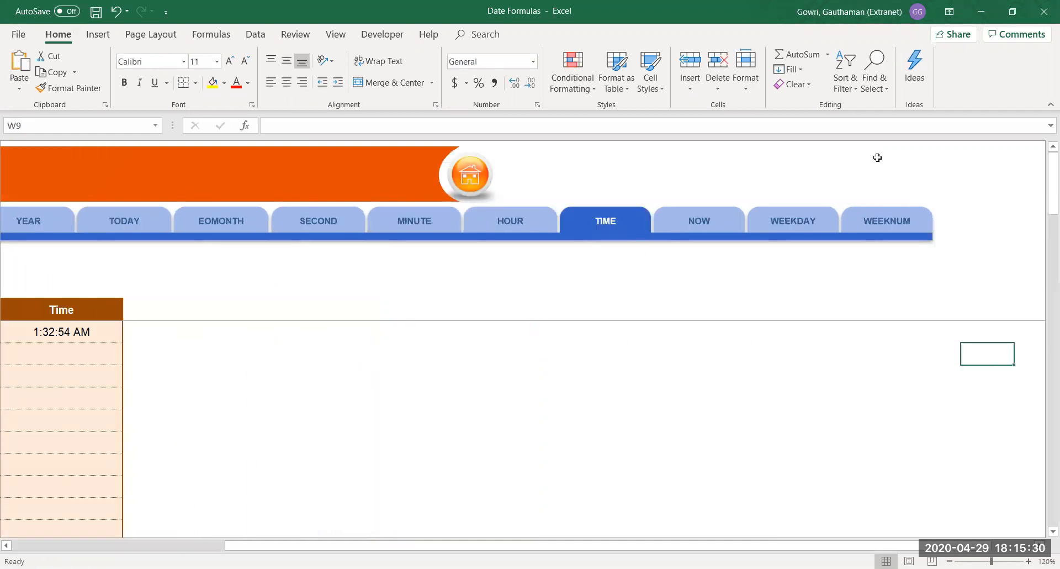
{"action": "left_click", "coordinate": [716, 231]}
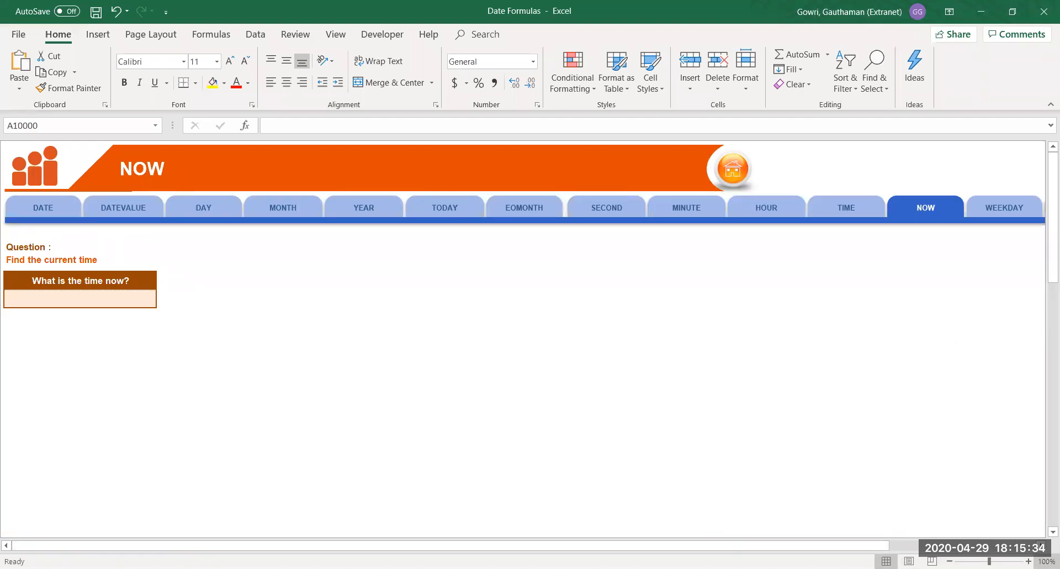
Enter the formula =NOW() in cell B8 under "What is the time now?" to return the current time.
{"action": "left_click", "coordinate": [1029, 561]}
{"action": "left_click", "coordinate": [1028, 561]}
{"action": "left_click", "coordinate": [1028, 561]}
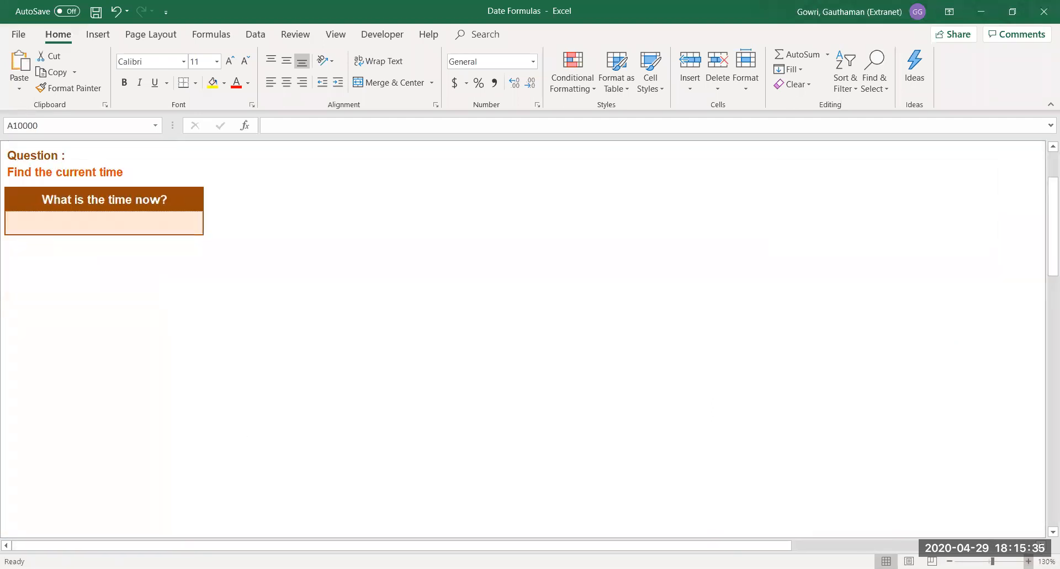
{"action": "left_click", "coordinate": [126, 217]}
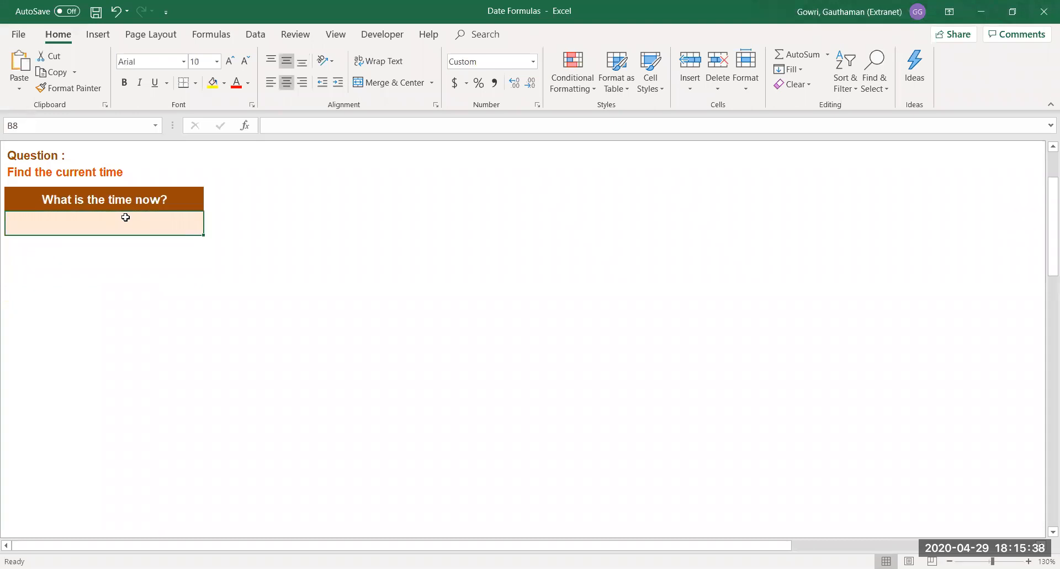
{"action": "type", "text": "="}
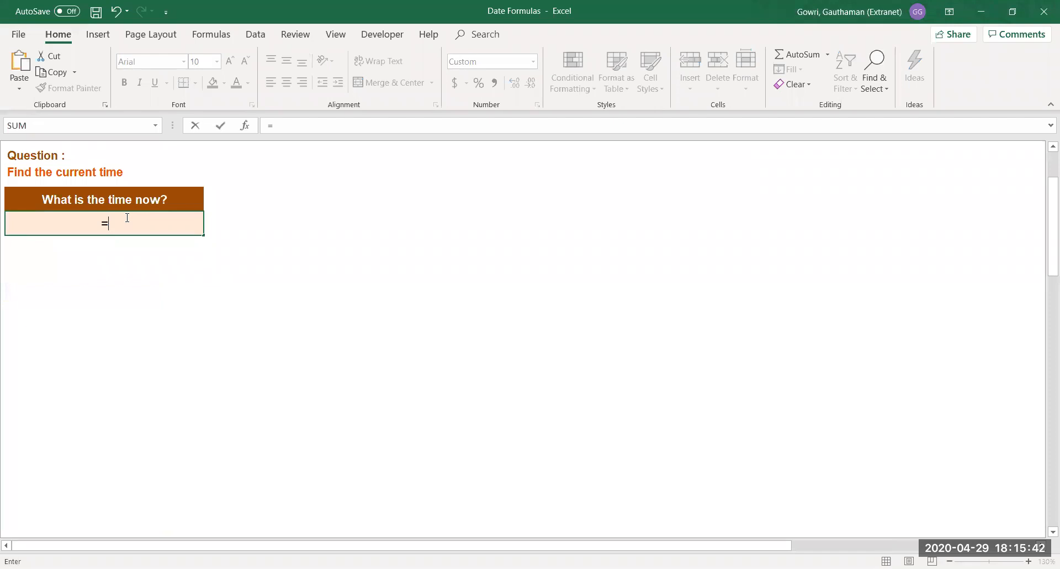
{"action": "type", "text": "now()"}
{"action": "key", "text": "Return"}
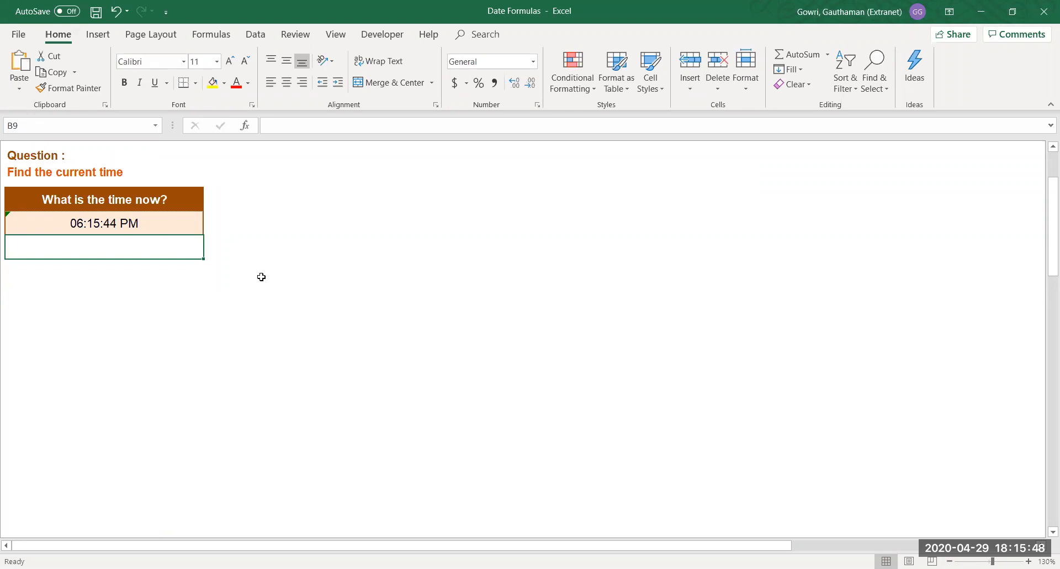
Enter the sample text "ljkh" in cell D10 to make the NOW formula recalculate, and delete that text.
{"action": "left_click", "coordinate": [344, 275]}
{"action": "type", "text": "ljkh"}
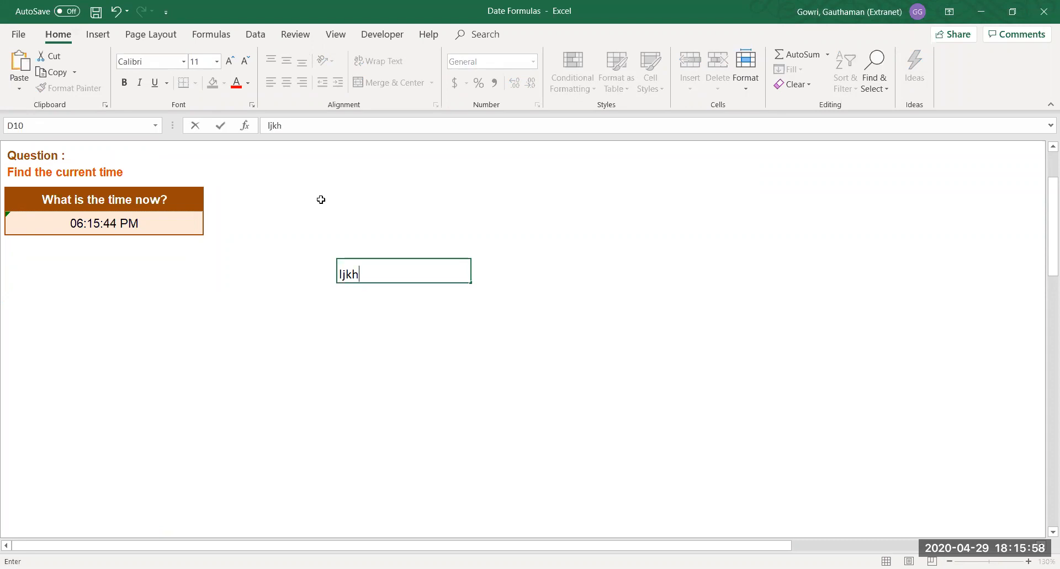
{"action": "key", "text": "Return"}
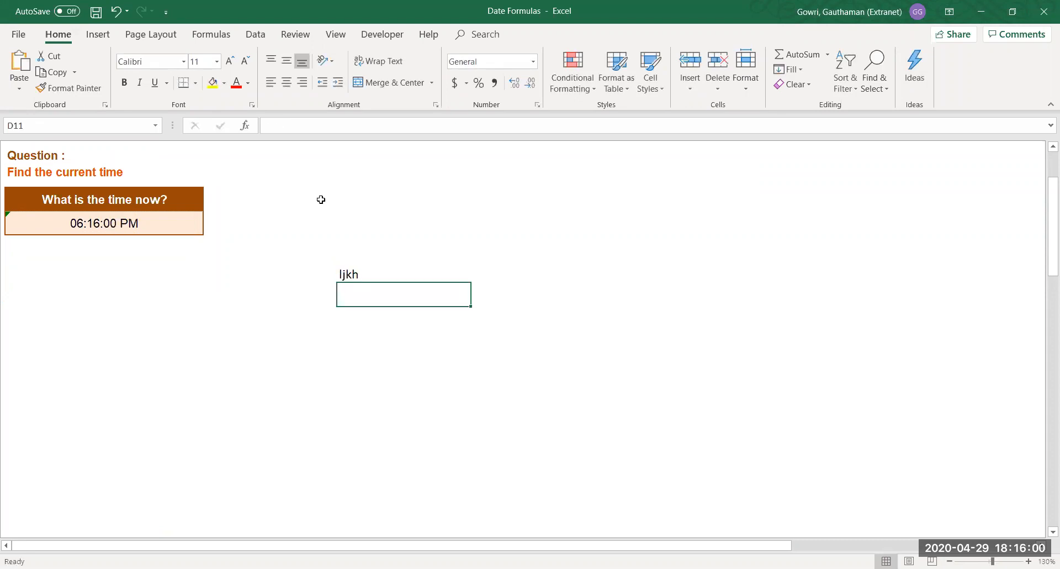
{"action": "key", "text": "Up"}
{"action": "key", "text": "Delete"}
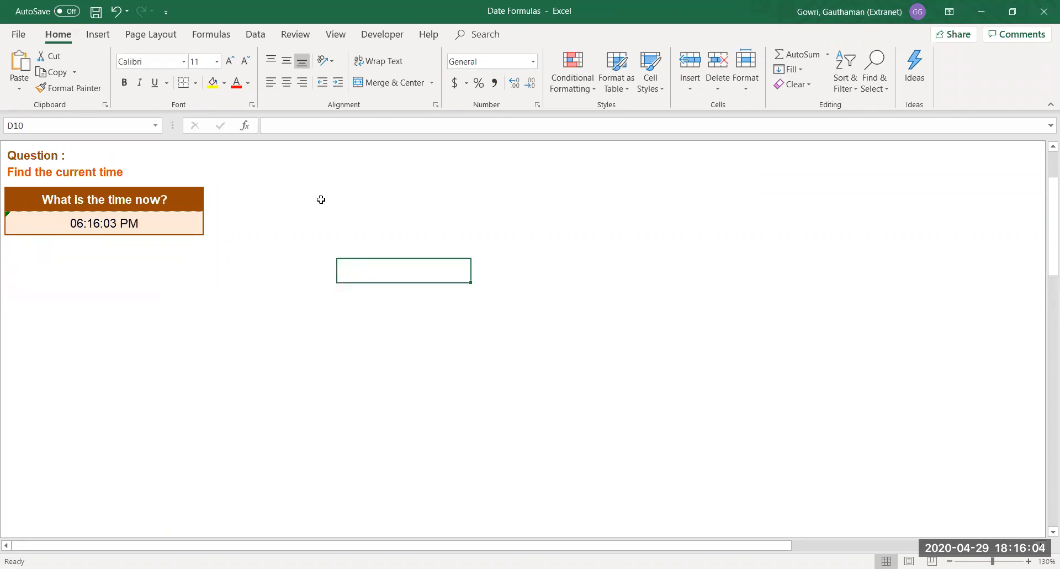
Open the WEEKDAY sheet from the workbook's sheet navigation.
{"action": "key", "text": "Up"}
{"action": "key", "text": "Up"}
{"action": "key", "text": "Up"}
{"action": "key", "text": "Up"}
{"action": "key", "text": "Up"}
{"action": "key", "text": "Up"}
{"action": "key", "text": "Up"}
{"action": "key", "text": "Up"}
{"action": "key", "text": "Up"}
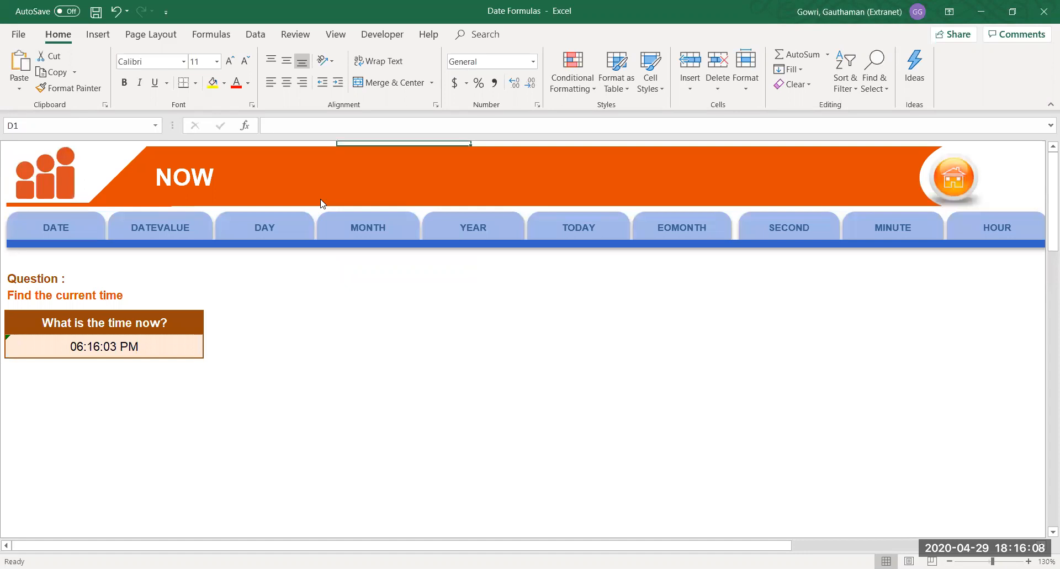
{"action": "left_click", "coordinate": [449, 328]}
{"action": "key", "text": "Right"}
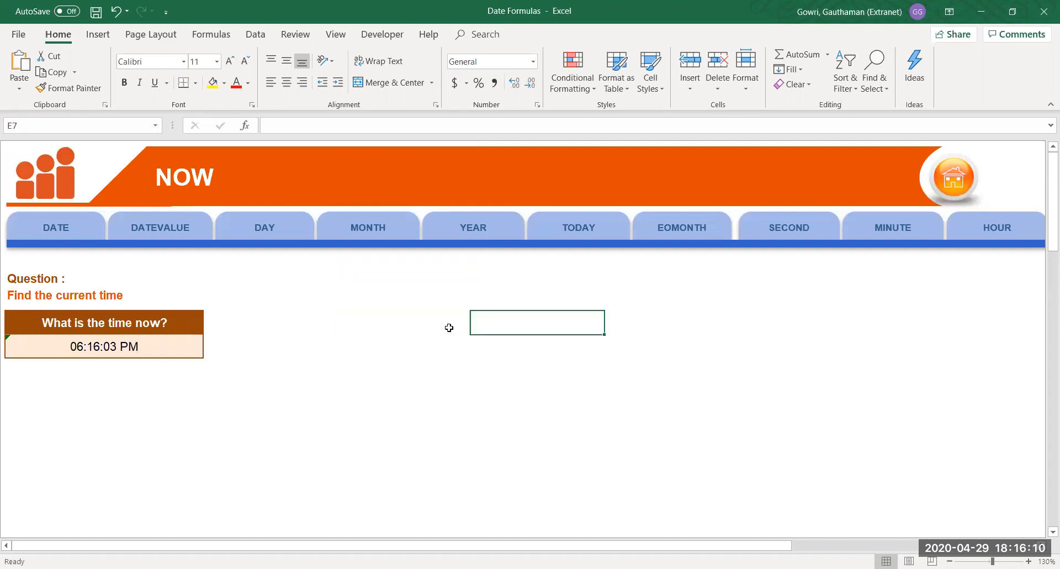
{"action": "key", "text": "Right"}
{"action": "key", "text": "Right"}
{"action": "key", "text": "Right"}
{"action": "key", "text": "Right"}
{"action": "key", "text": "Right"}
{"action": "key", "text": "Right"}
{"action": "key", "text": "Right"}
{"action": "key", "text": "Right"}
{"action": "key", "text": "Right"}
{"action": "key", "text": "Right"}
{"action": "key", "text": "Right"}
{"action": "key", "text": "Right"}
{"action": "key", "text": "Right"}
{"action": "key", "text": "Right"}
{"action": "key", "text": "Right"}
{"action": "key", "text": "Right"}
{"action": "key", "text": "Right"}
{"action": "key", "text": "Right"}
{"action": "key", "text": "Right"}
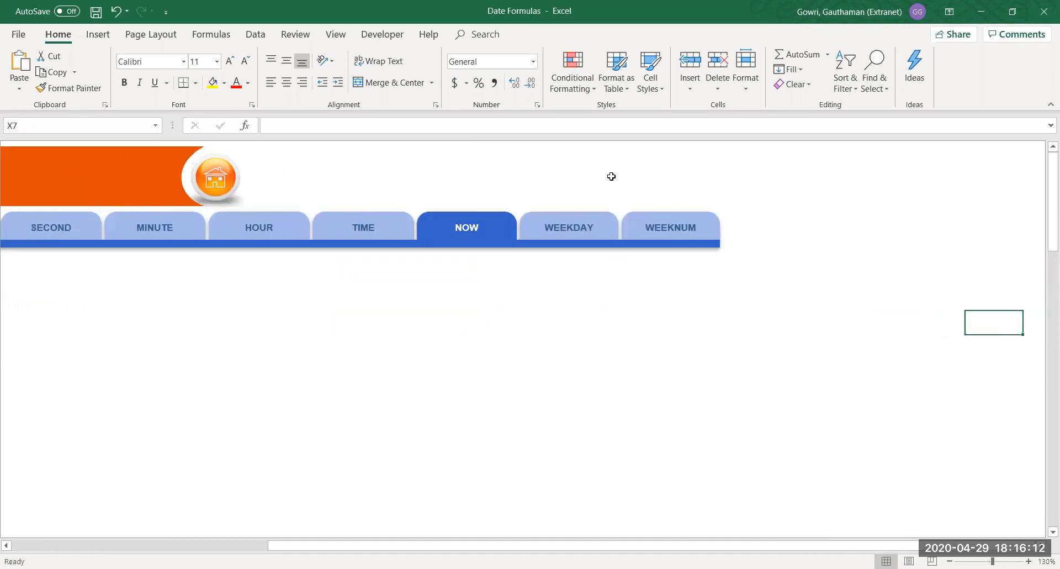
{"action": "left_click", "coordinate": [580, 232]}
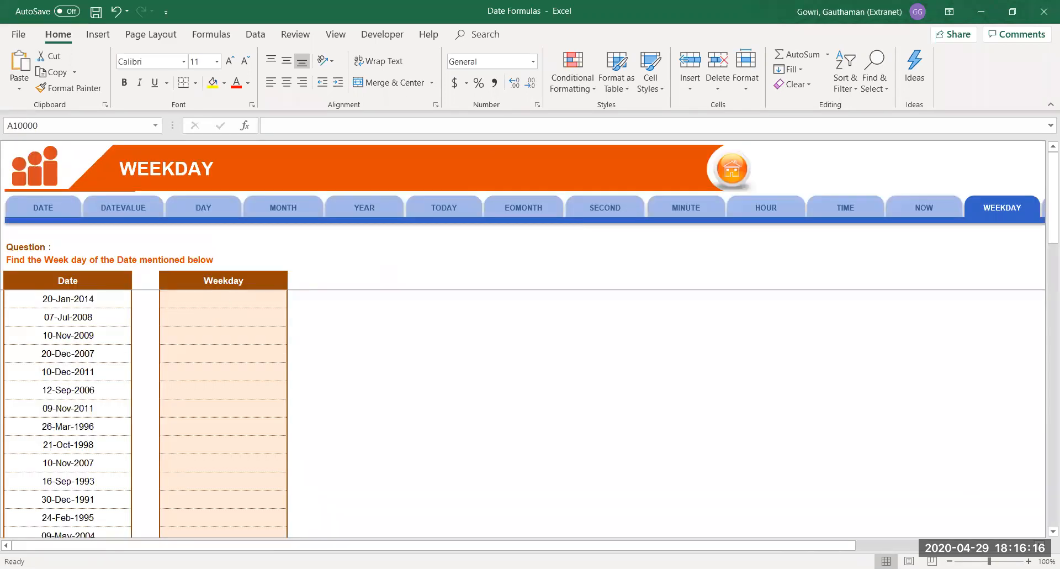
Enter the formula =WEEKDAY(B8) in cell D8 to find the weekday number of the first date.
{"action": "left_click", "coordinate": [1028, 561]}
{"action": "left_click", "coordinate": [1028, 561]}
{"action": "left_click", "coordinate": [1028, 561]}
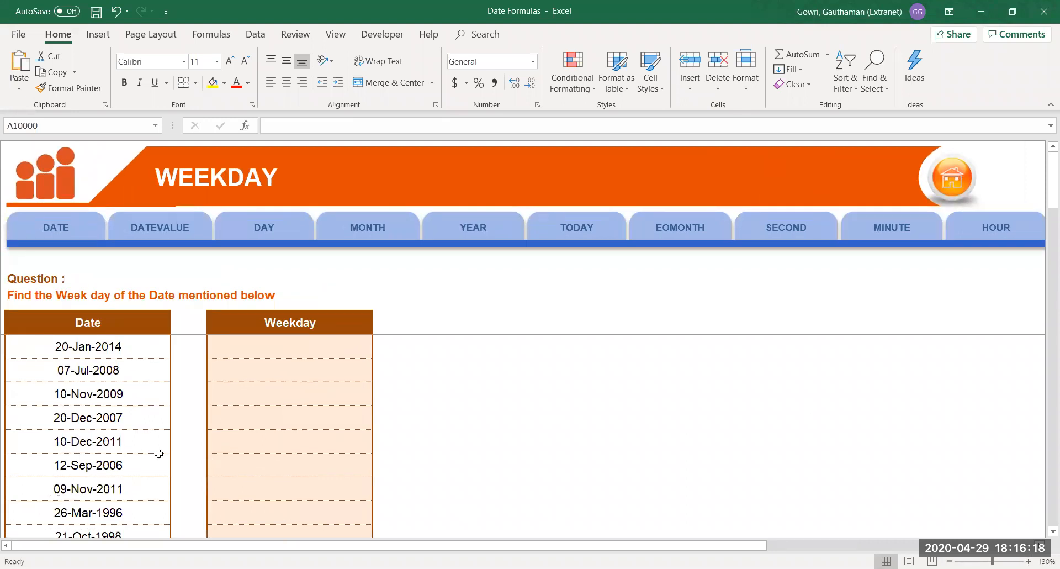
{"action": "left_click", "coordinate": [284, 345]}
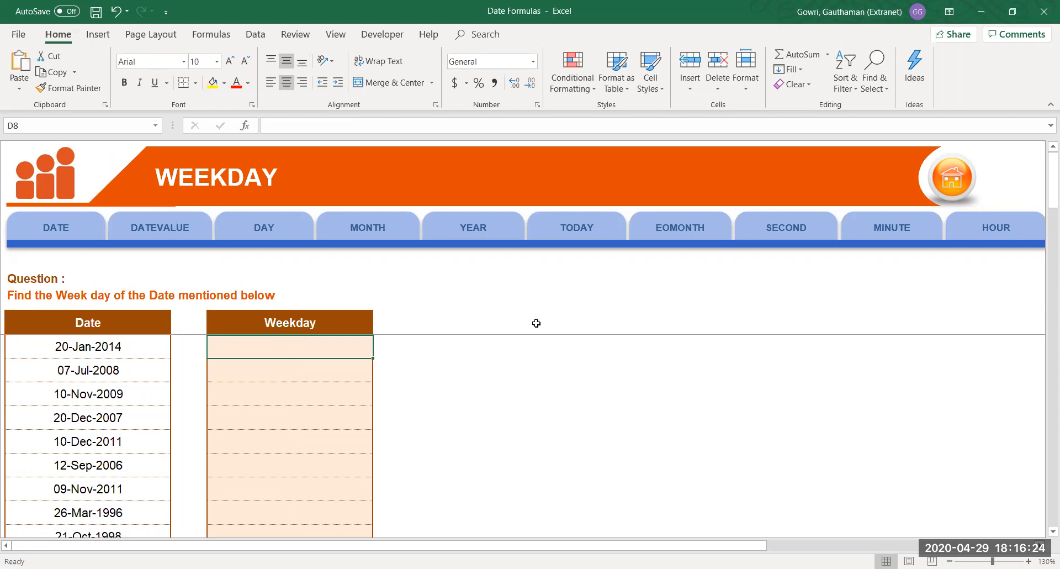
{"action": "left_click", "coordinate": [470, 297]}
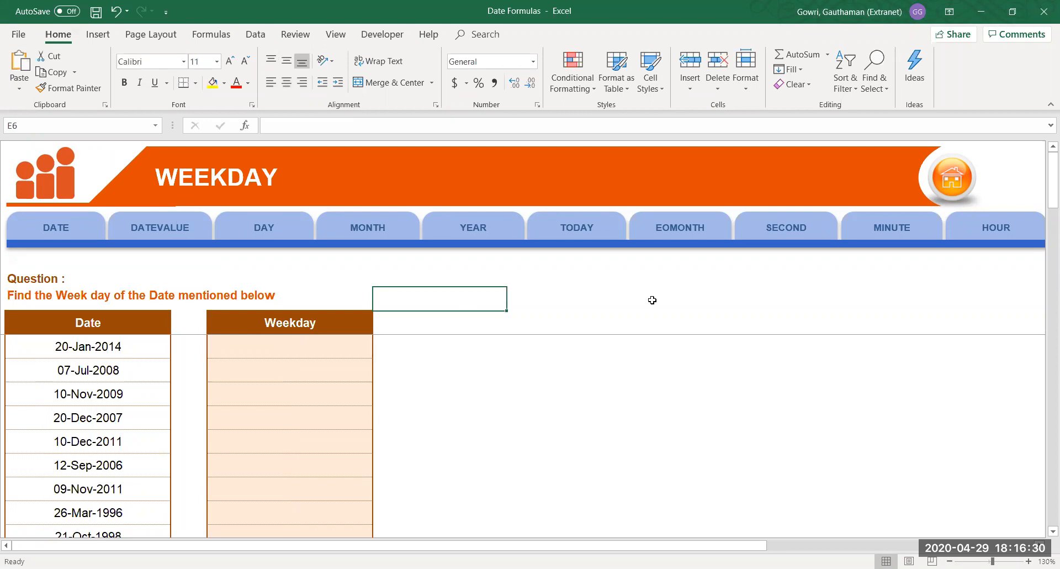
{"action": "left_click", "coordinate": [79, 346]}
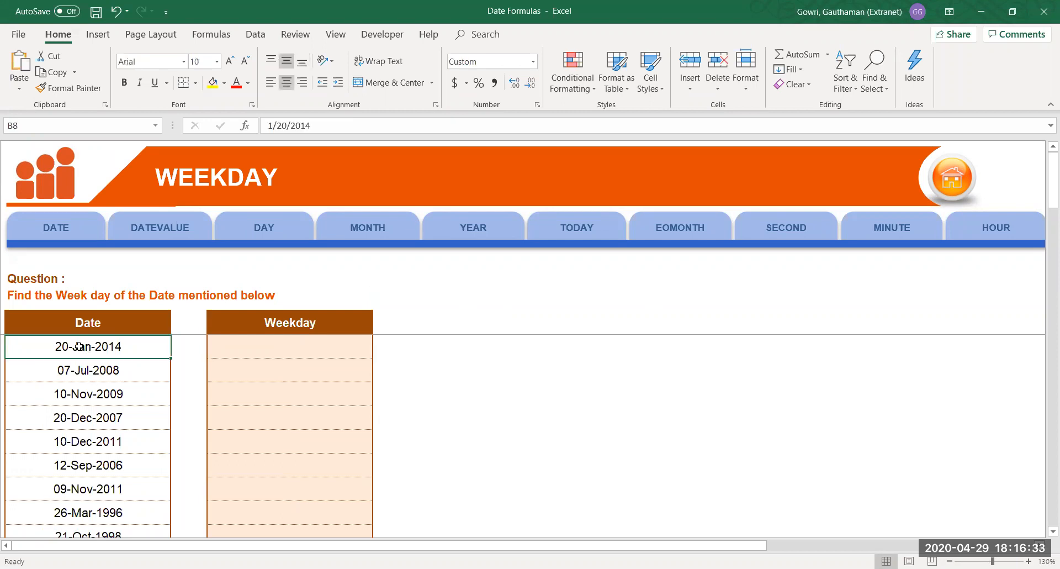
{"action": "left_click", "coordinate": [398, 341]}
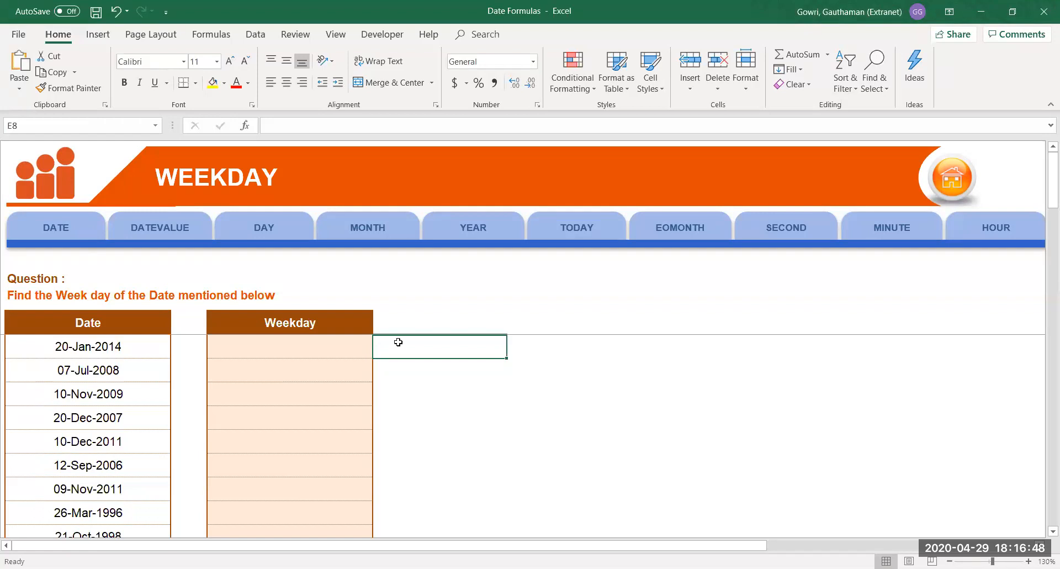
{"action": "left_click", "coordinate": [314, 341]}
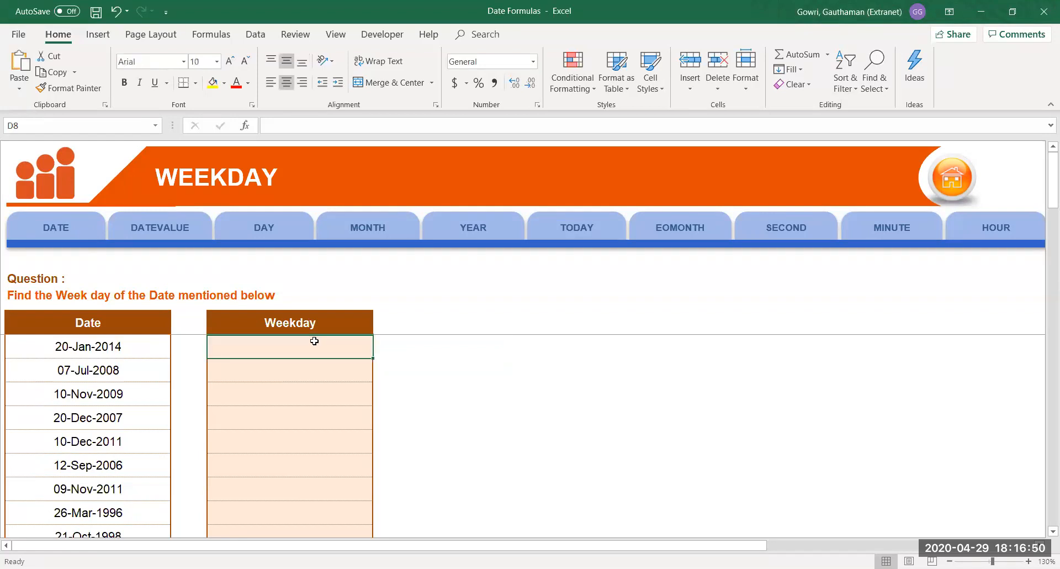
{"action": "double_click", "coordinate": [314, 341]}
{"action": "type", "text": "="}
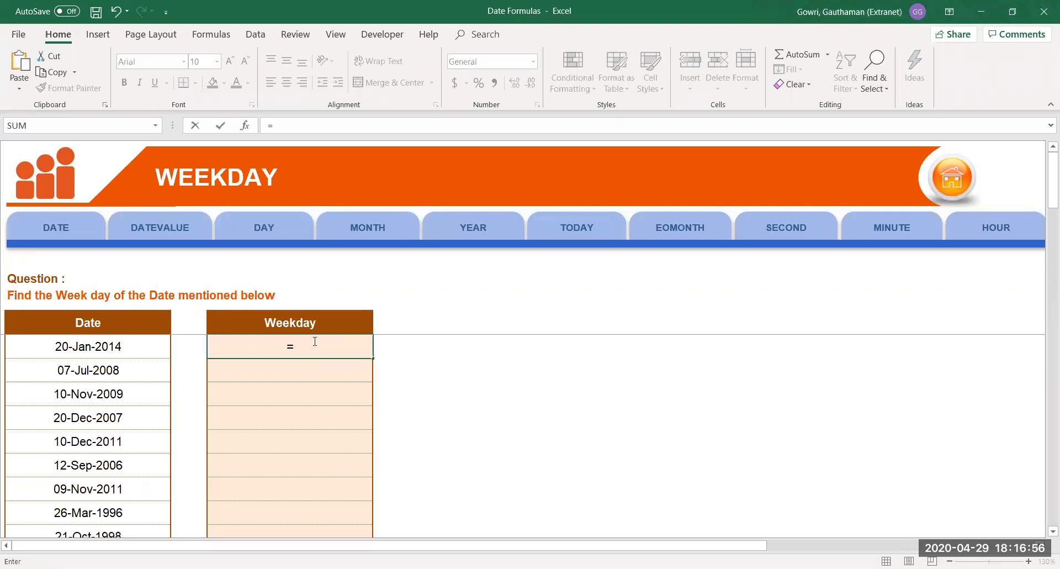
{"action": "type", "text": "WEEKDAY("}
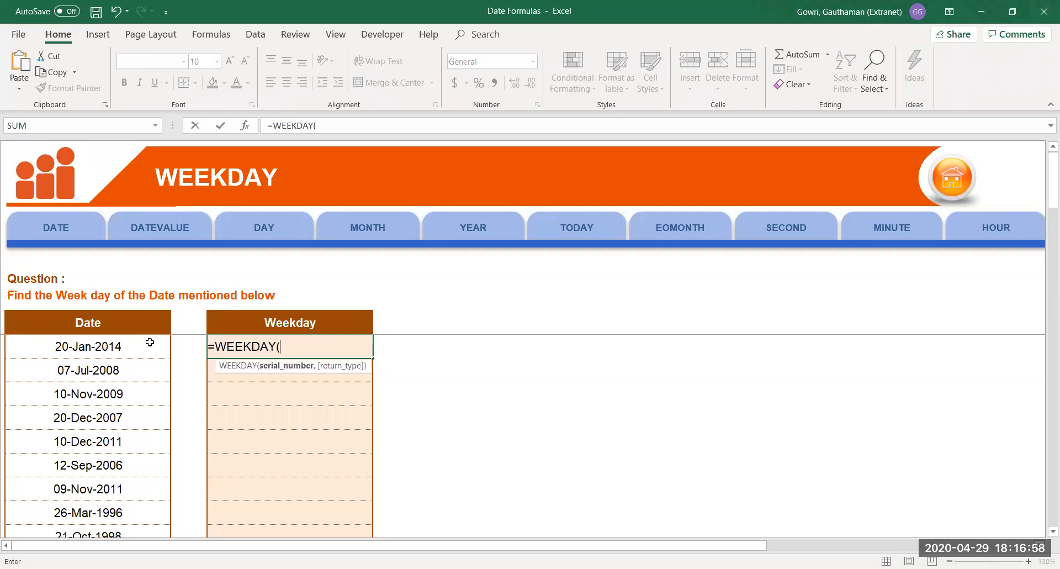
{"action": "left_click", "coordinate": [150, 342]}
{"action": "type", "text": ")"}
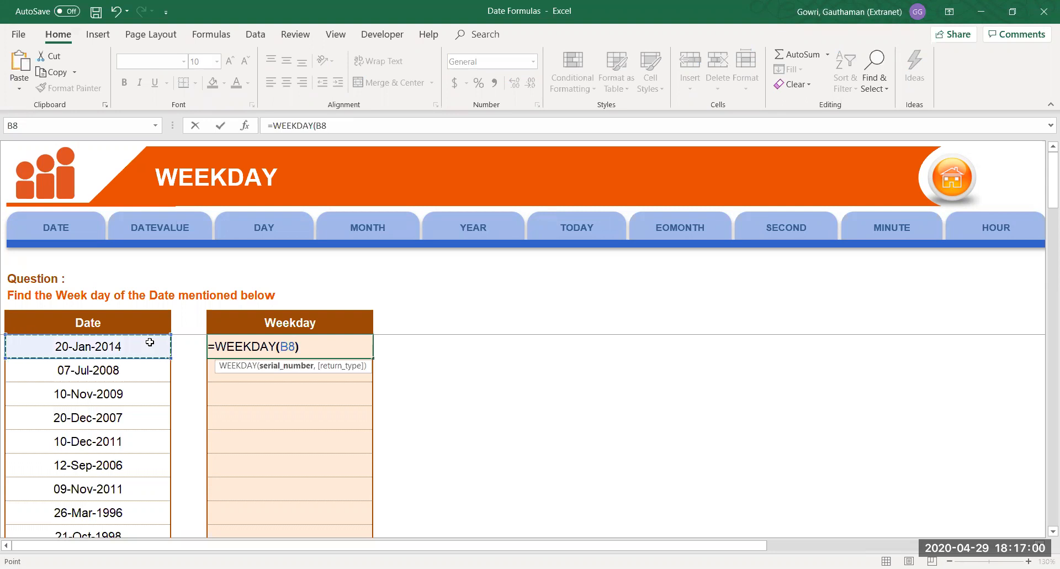
{"action": "key", "text": "Return"}
Check the WEEKDAY formula in cell D8 and its arguments against the source date in B8.
{"action": "left_click", "coordinate": [133, 346]}
{"action": "left_click", "coordinate": [297, 350]}
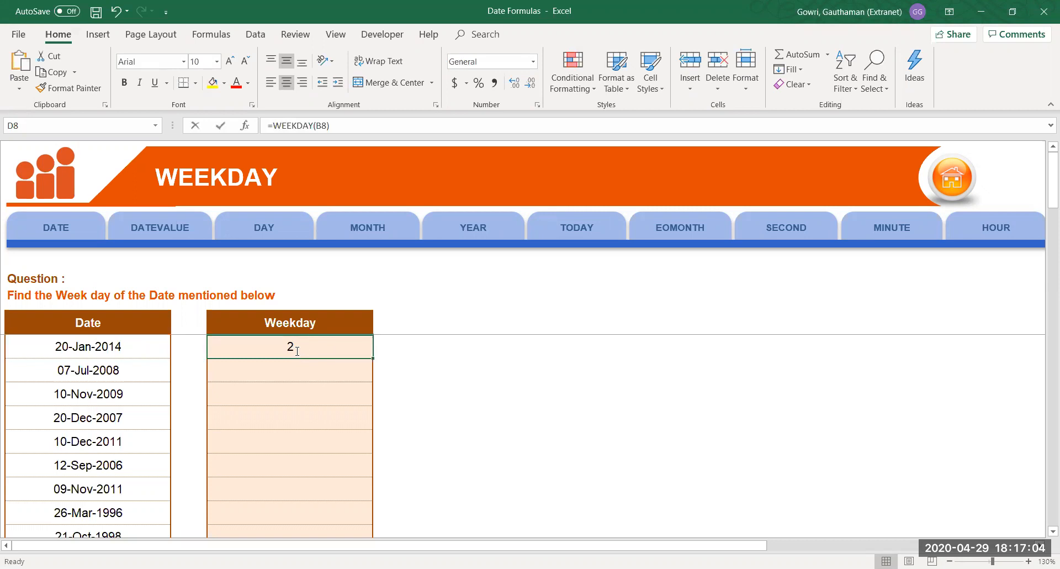
{"action": "double_click", "coordinate": [296, 351]}
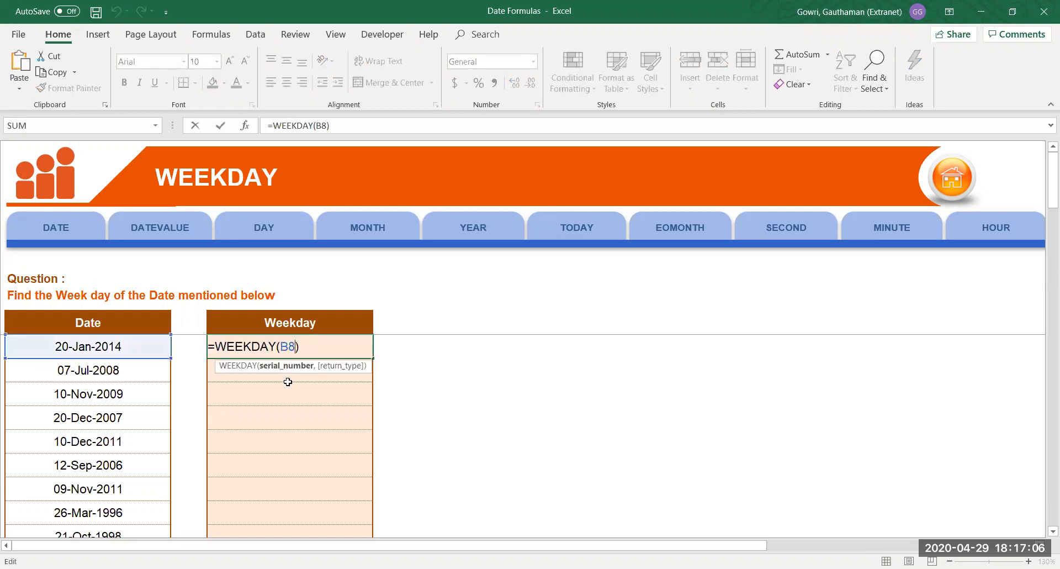
{"action": "key", "text": "Return"}
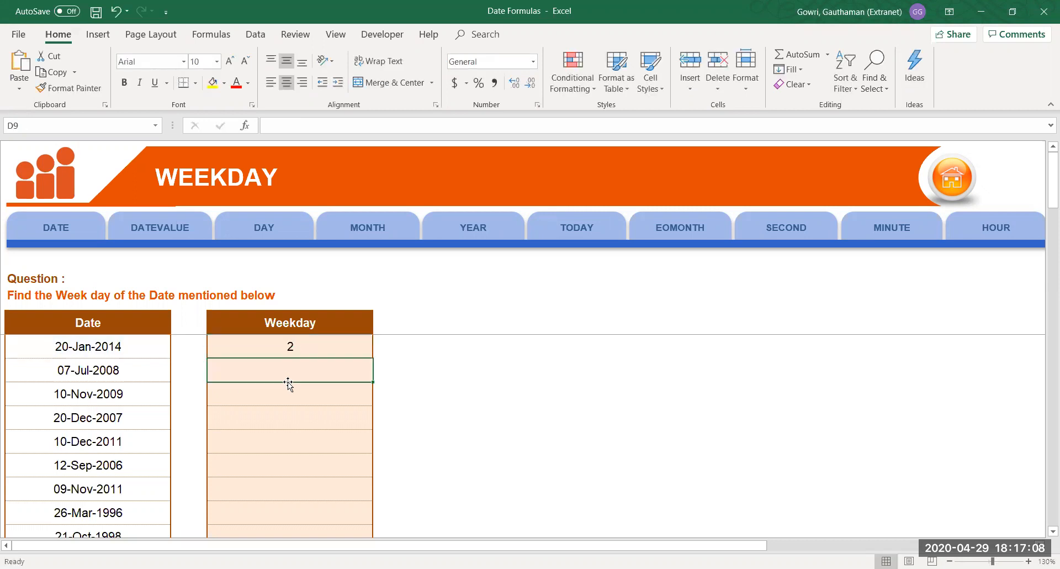
{"action": "left_click", "coordinate": [136, 347]}
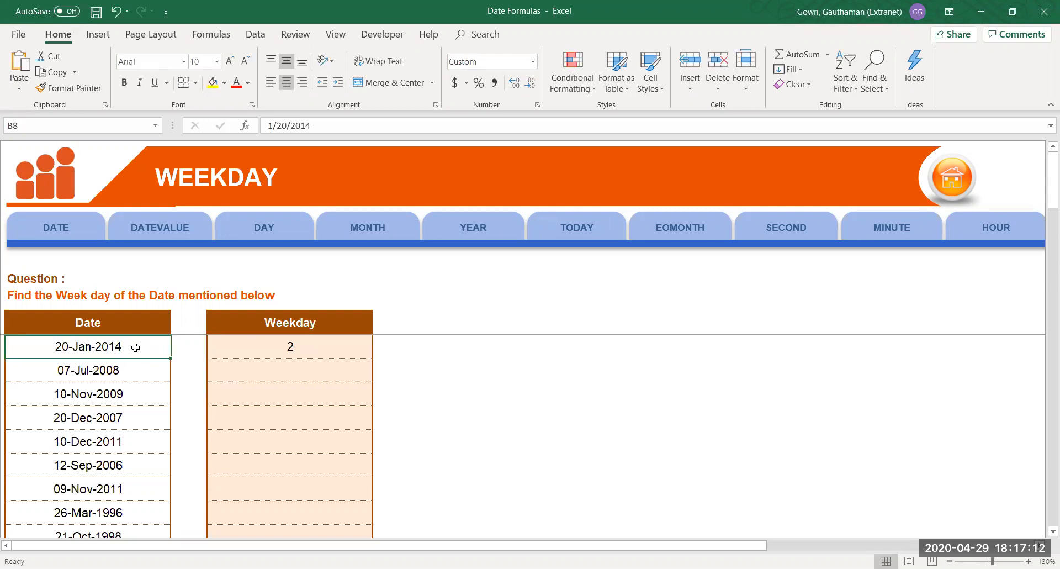
Replace the first date in cell B8 with today's date, 29-Apr-2020.
{"action": "key", "text": "ctrl+semicolon"}
{"action": "key", "text": "Return"}
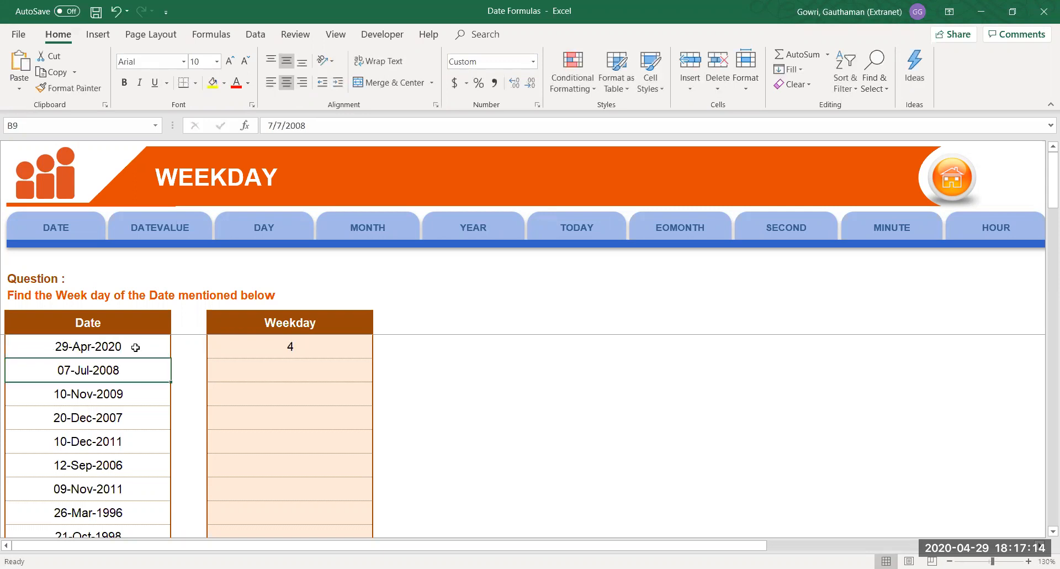
Fill the WEEKDAY formula from cell D8 down to D17 and review the copied results.
{"action": "left_click", "coordinate": [288, 346]}
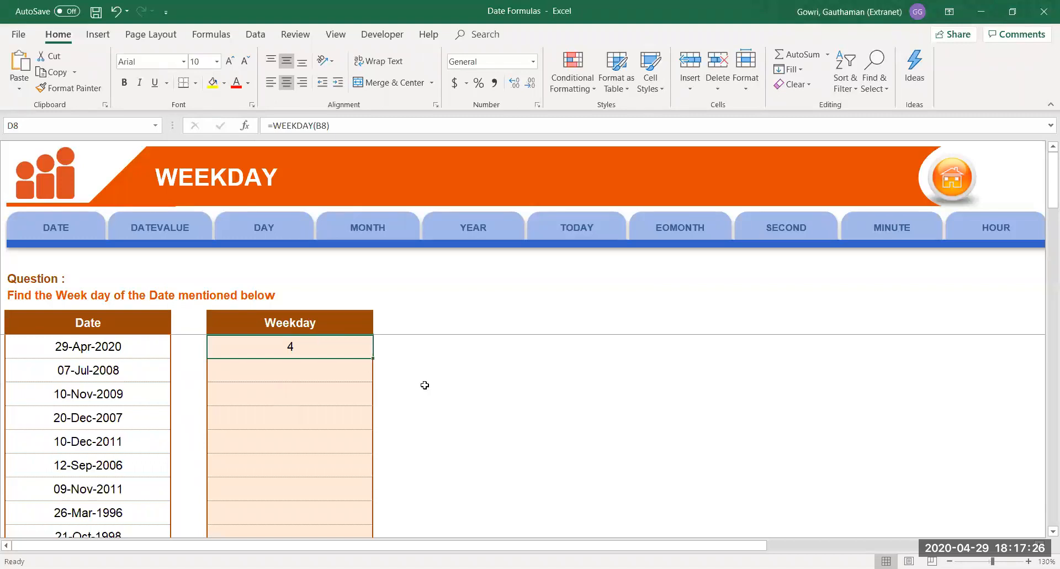
{"action": "left_click_drag", "start_coordinate": [375, 357], "coordinate": [365, 491]}
{"action": "left_click", "coordinate": [323, 388]}
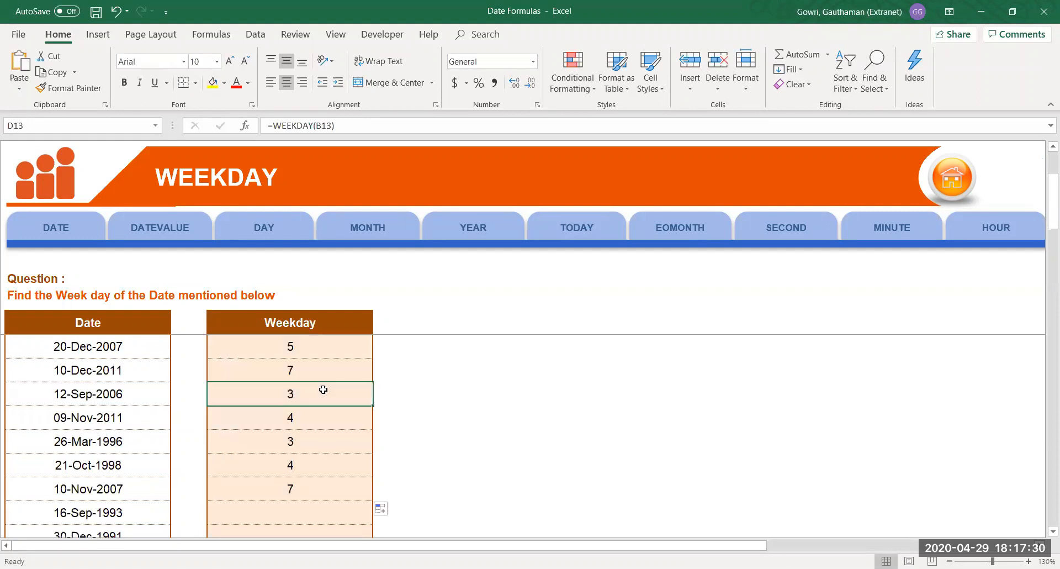
{"action": "key", "text": "Up"}
{"action": "key", "text": "Up"}
{"action": "key", "text": "Up"}
{"action": "key", "text": "Up"}
{"action": "key", "text": "Up"}
{"action": "key", "text": "Up"}
{"action": "key", "text": "Up"}
{"action": "key", "text": "Up"}
{"action": "key", "text": "Up"}
{"action": "key", "text": "Down"}
{"action": "key", "text": "Down"}
{"action": "key", "text": "Down"}
{"action": "key", "text": "Down"}
{"action": "key", "text": "Down"}
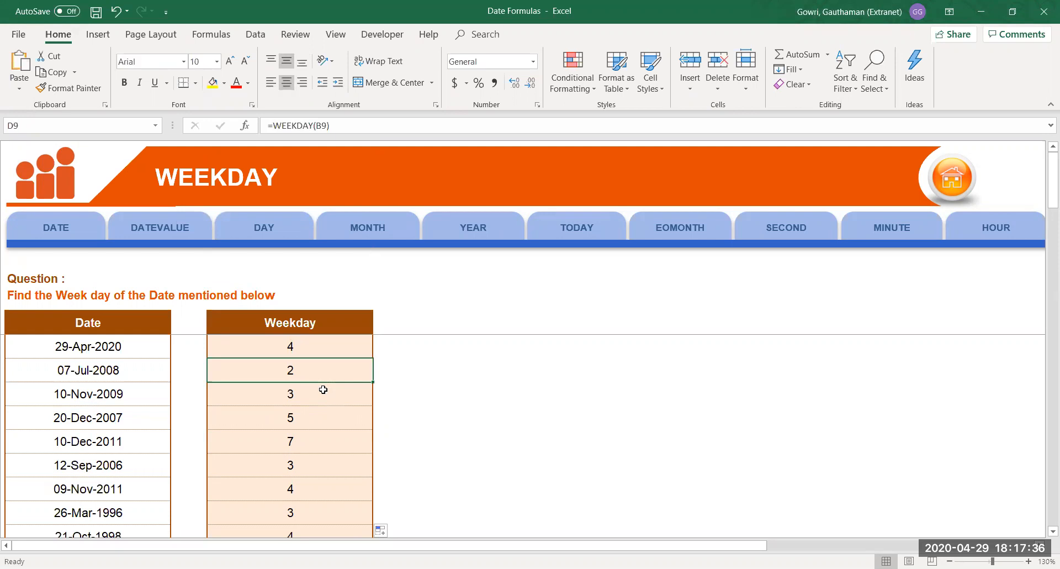
{"action": "key", "text": "Right"}
{"action": "key", "text": "Right"}
{"action": "key", "text": "Right"}
{"action": "key", "text": "Right"}
{"action": "key", "text": "Right"}
{"action": "key", "text": "Right"}
{"action": "key", "text": "Right"}
{"action": "key", "text": "Right"}
{"action": "key", "text": "Right"}
{"action": "key", "text": "Right"}
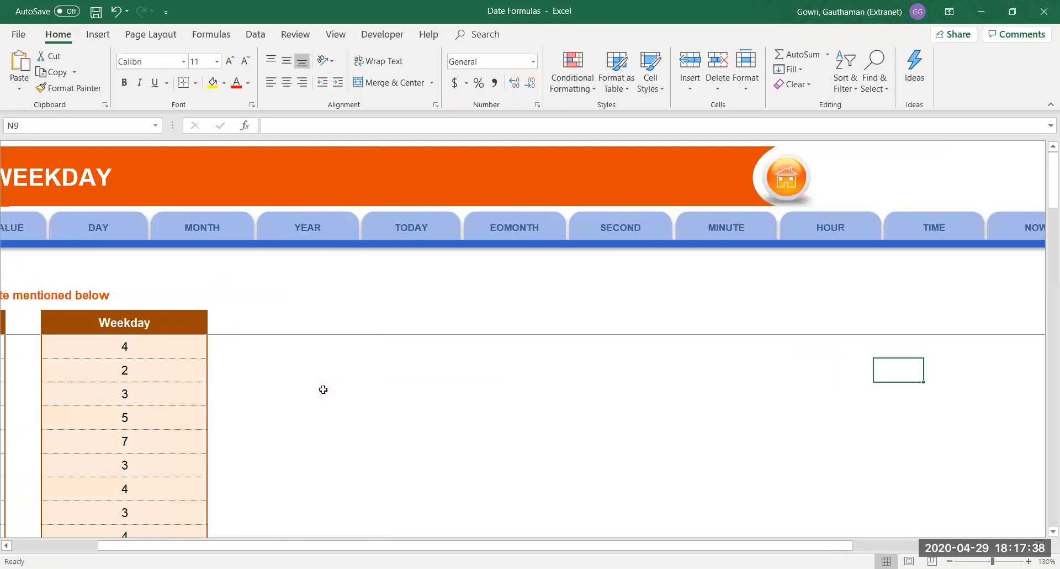
{"action": "key", "text": "Right"}
{"action": "key", "text": "Right"}
{"action": "key", "text": "Right"}
{"action": "key", "text": "Right"}
{"action": "key", "text": "Right"}
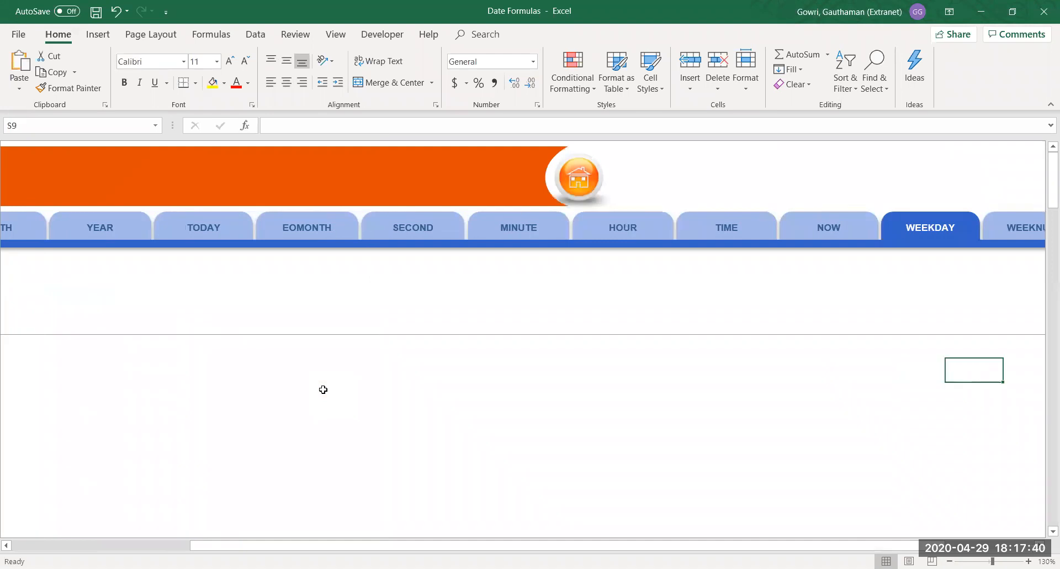
{"action": "key", "text": "Right"}
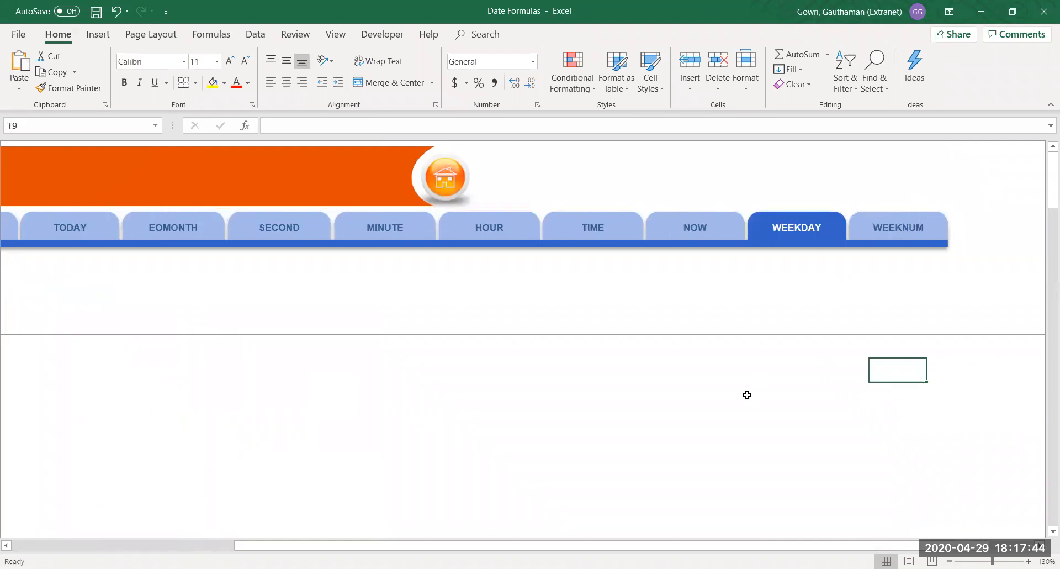
{"action": "key", "text": "ctrl+Left"}
{"action": "key", "text": "ctrl+Left"}
{"action": "key", "text": "ctrl+Left"}
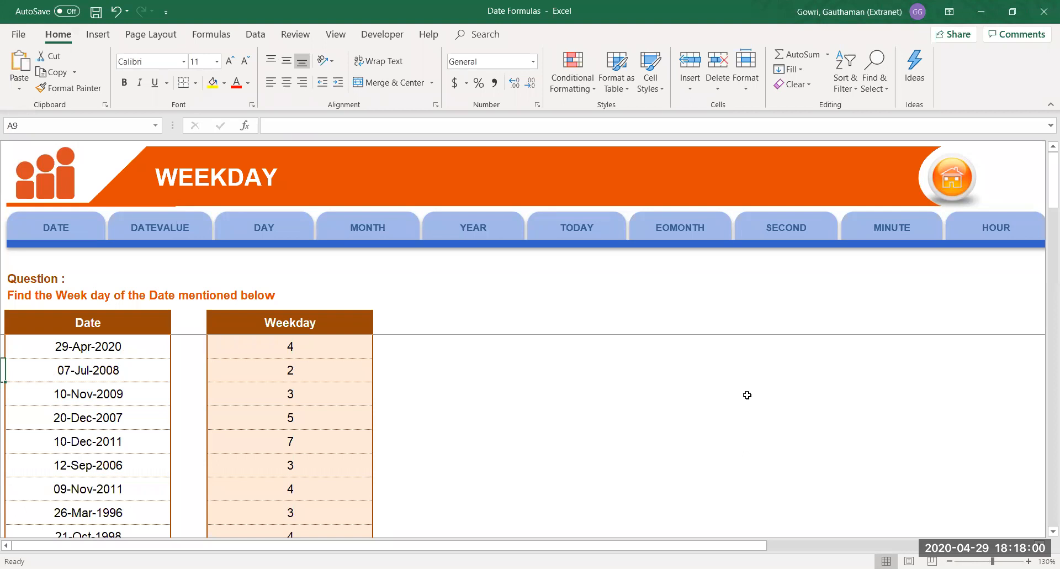
Open the WEEKNUM sheet from the workbook's sheet navigation and enlarge its view to 140%.
{"action": "key", "text": "Right"}
{"action": "key", "text": "Right"}
{"action": "key", "text": "Right"}
{"action": "key", "text": "Right"}
{"action": "key", "text": "Right"}
{"action": "key", "text": "Right"}
{"action": "key", "text": "Right"}
{"action": "key", "text": "Right"}
{"action": "key", "text": "Right"}
{"action": "key", "text": "Right"}
{"action": "key", "text": "Right"}
{"action": "key", "text": "Right"}
{"action": "key", "text": "Right"}
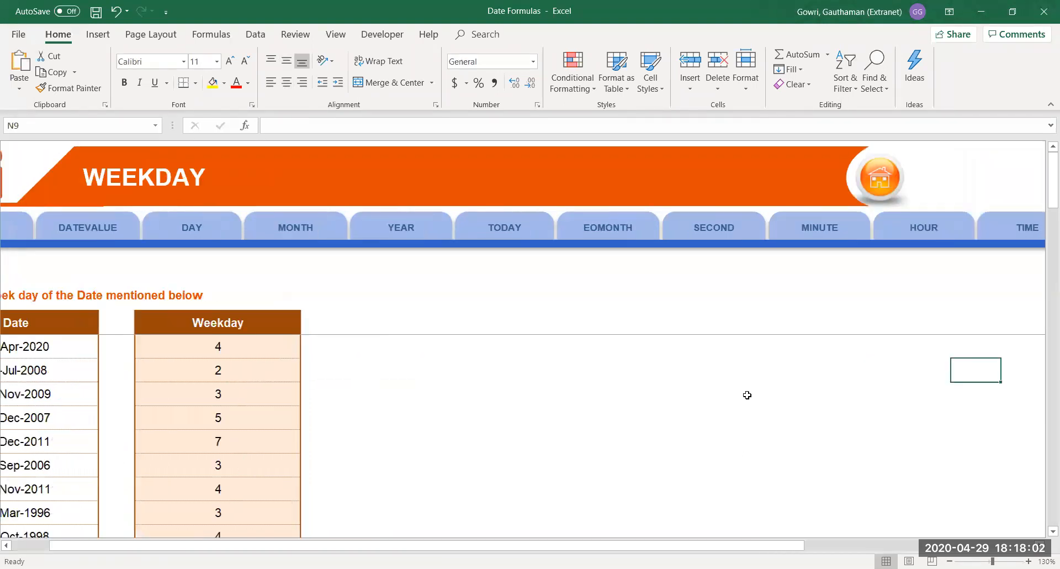
{"action": "key", "text": "Right"}
{"action": "key", "text": "Right"}
{"action": "key", "text": "Right"}
{"action": "key", "text": "Right"}
{"action": "key", "text": "Right"}
{"action": "key", "text": "Right"}
{"action": "key", "text": "Right"}
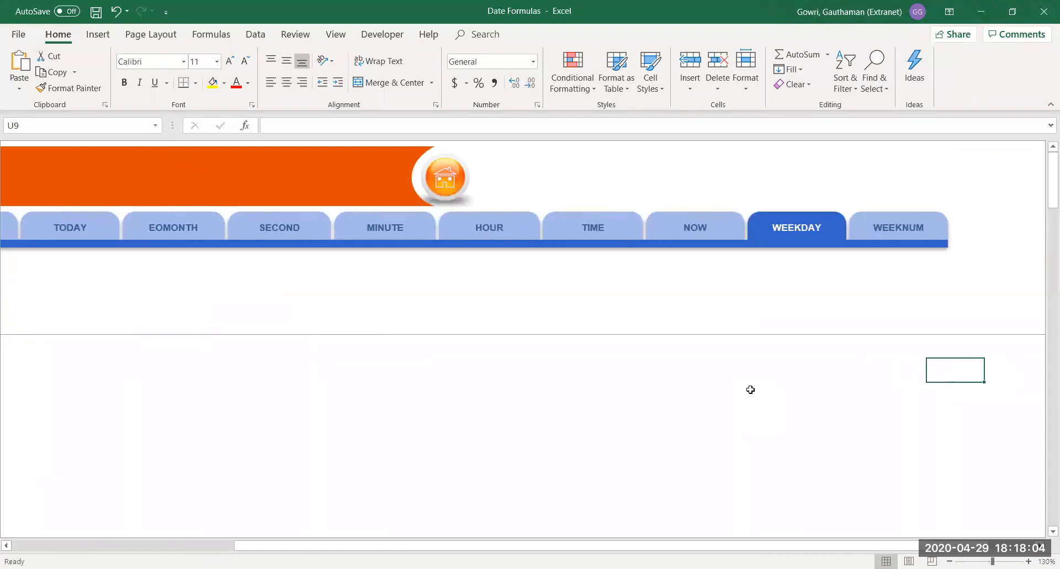
{"action": "left_click", "coordinate": [880, 230]}
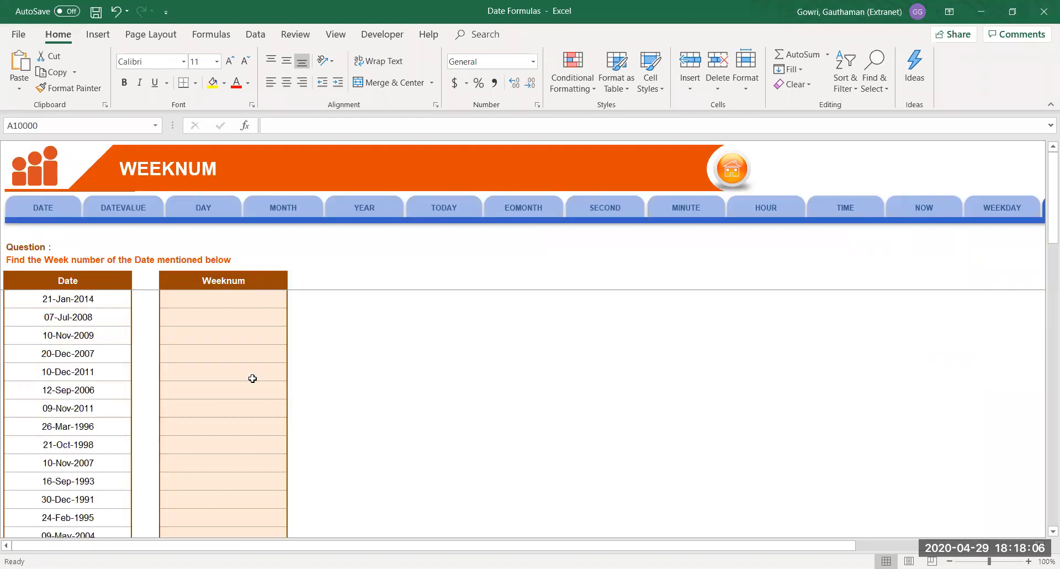
{"action": "left_click", "coordinate": [226, 296]}
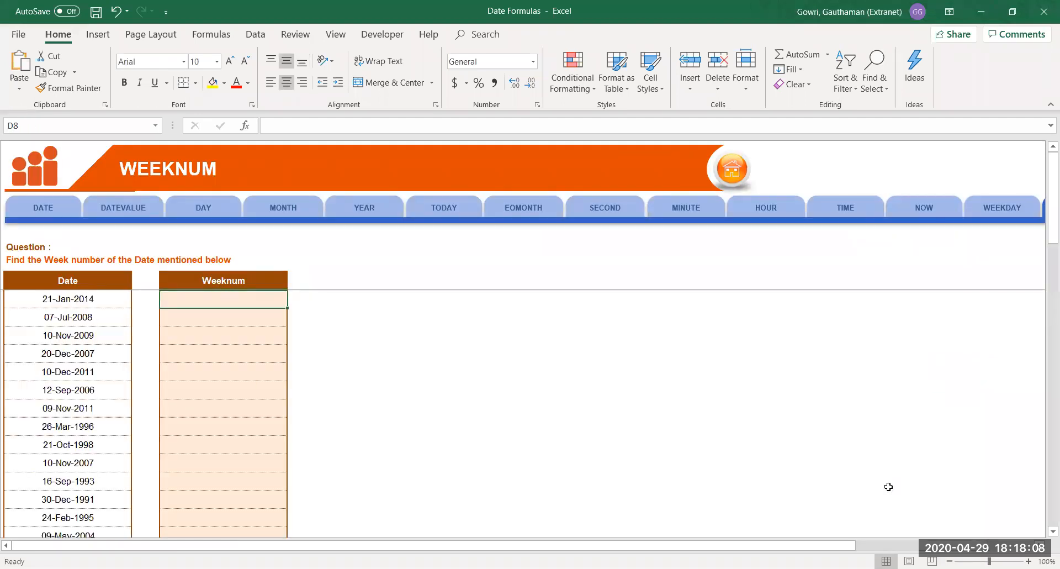
{"action": "left_click", "coordinate": [1028, 560]}
{"action": "left_click", "coordinate": [1028, 561]}
{"action": "left_click", "coordinate": [1028, 561]}
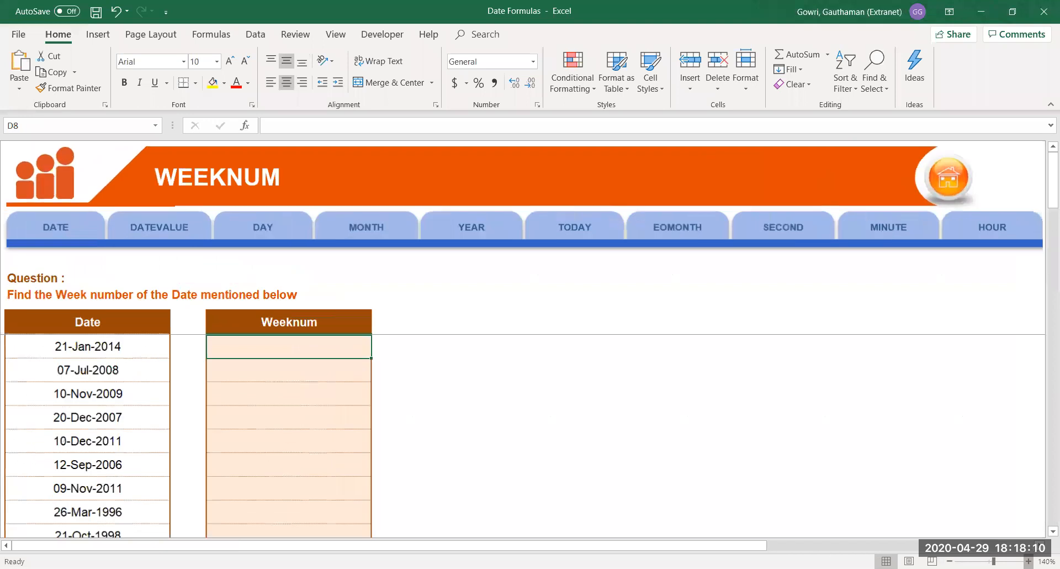
{"action": "left_click", "coordinate": [1028, 560]}
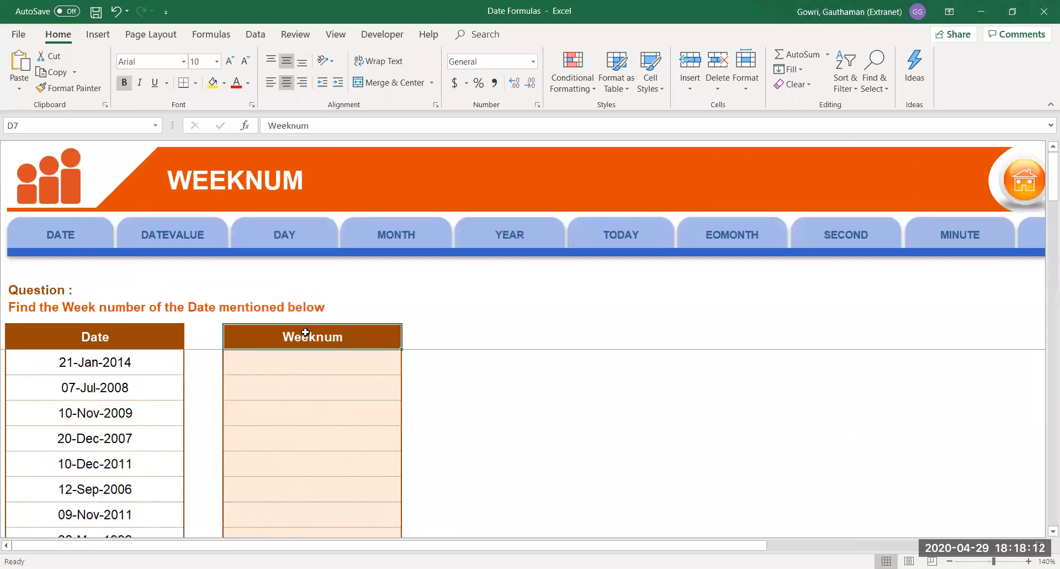
{"action": "type", "text": "="}
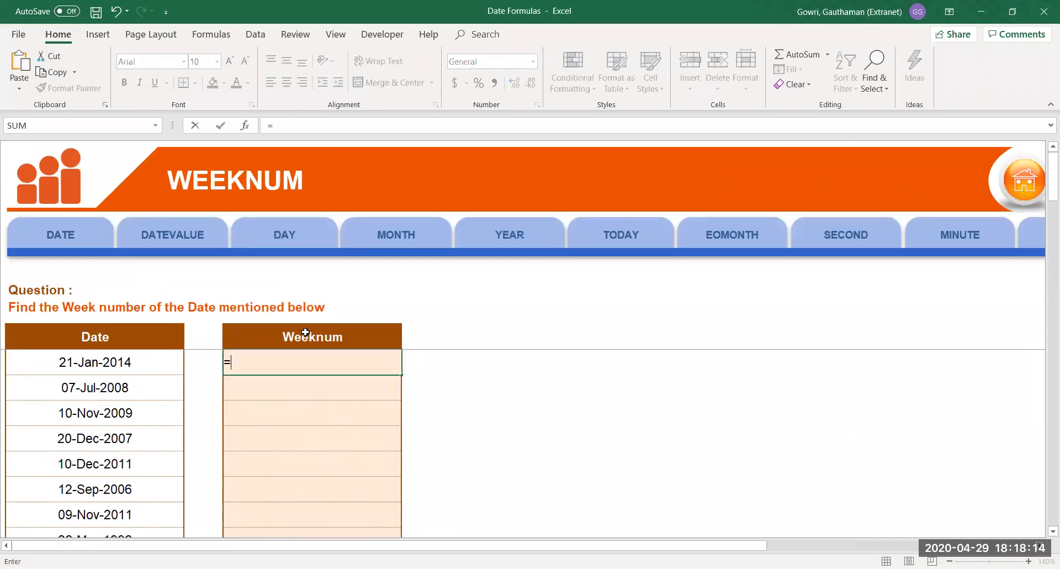
{"action": "type", "text": "weeekn"}
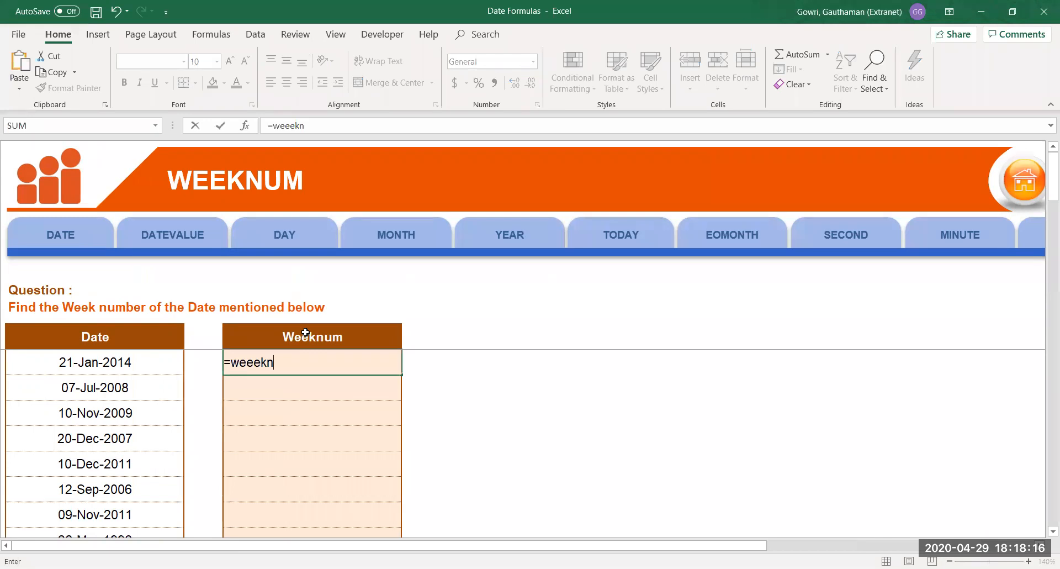
{"action": "type", "text": "um"}
{"action": "key", "text": "Tab"}
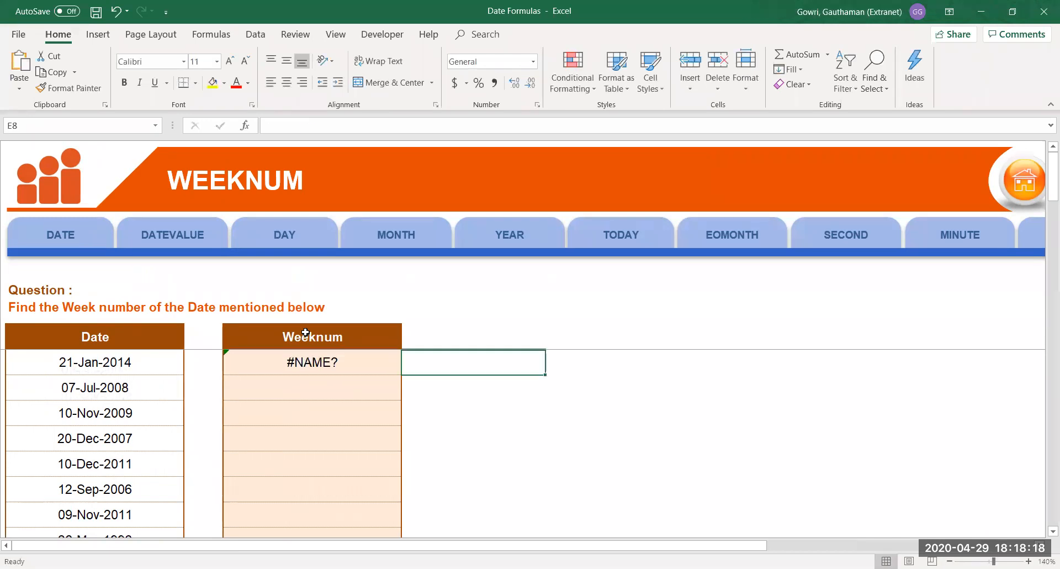
Enter the formula =WEEKNUM(B8) in cell D8 to find the week number of the first date.
{"action": "left_click", "coordinate": [323, 368]}
{"action": "type", "text": "="}
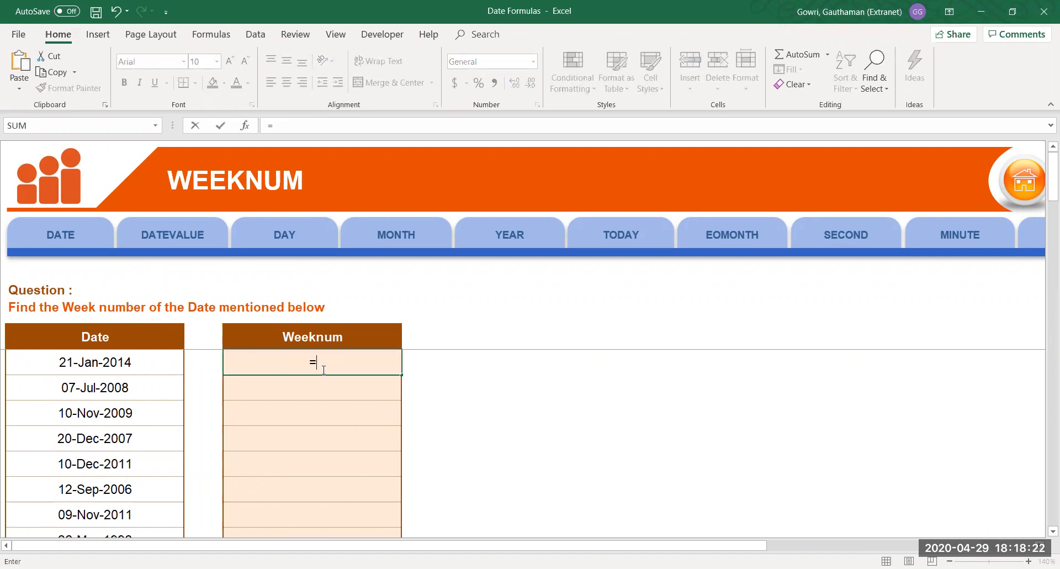
{"action": "type", "text": "WEEKNUM("}
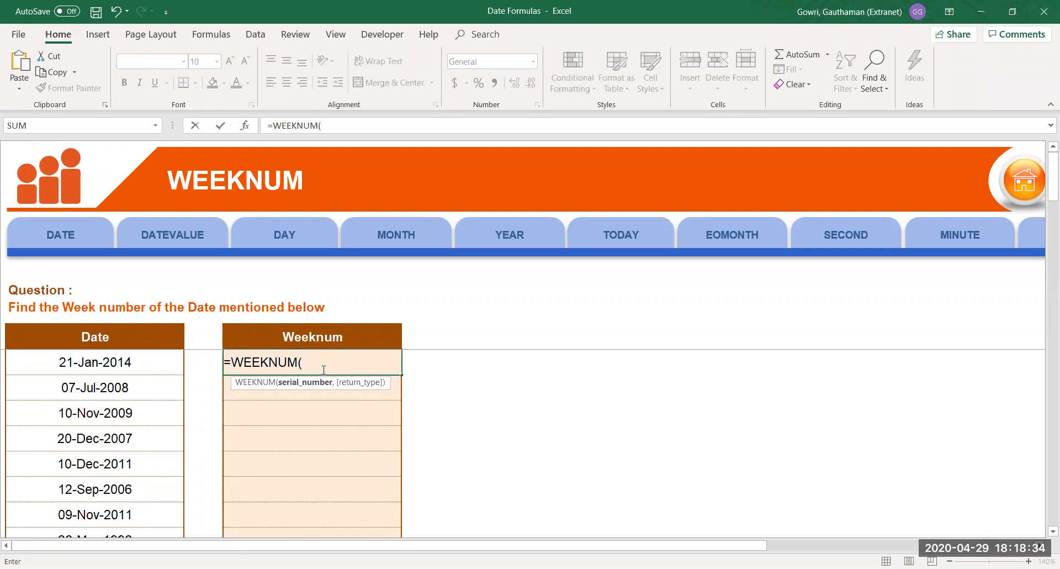
{"action": "left_click", "coordinate": [99, 366]}
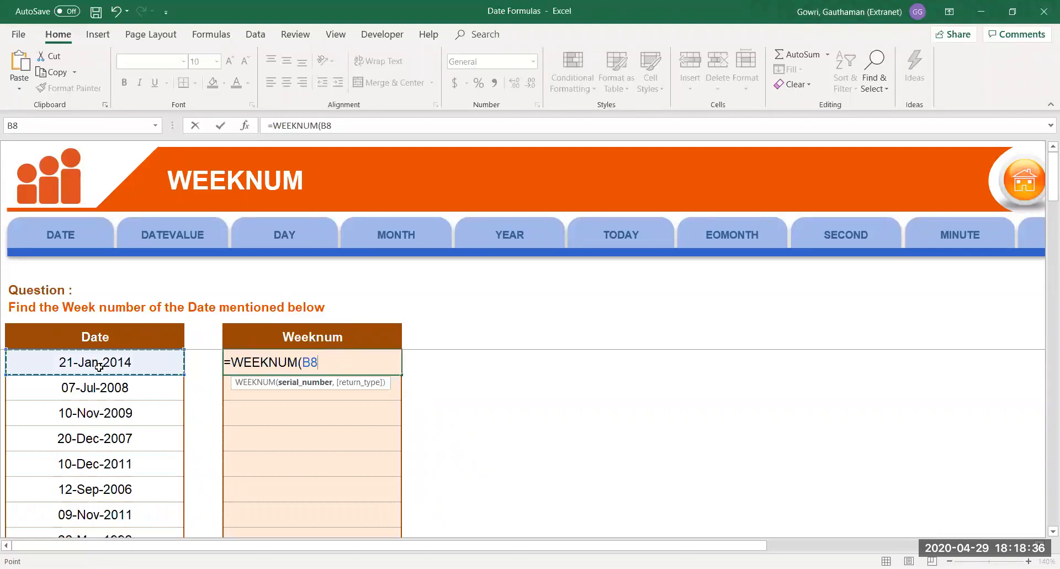
{"action": "type", "text": ")"}
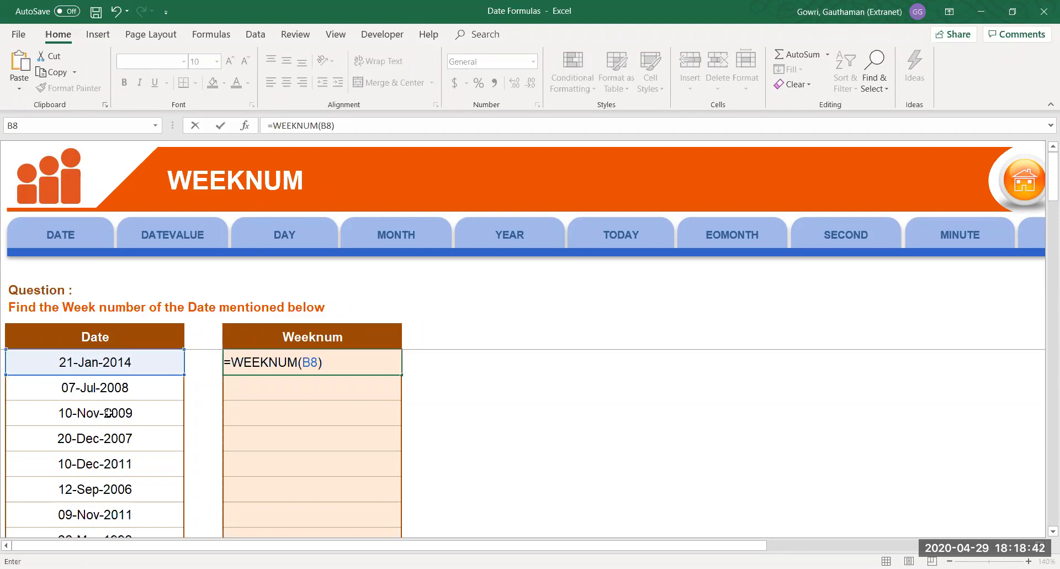
{"action": "key", "text": "Return"}
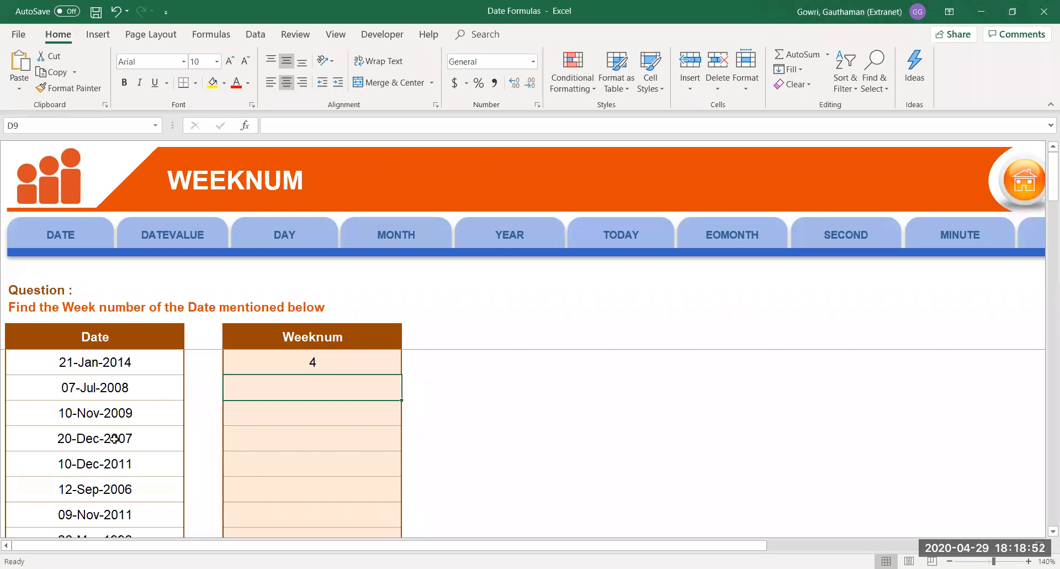
Fill the WEEKNUM formula from cell D8 down the Weeknum column and review the copied formulas.
{"action": "left_click", "coordinate": [347, 356]}
{"action": "left_click_drag", "start_coordinate": [401, 375], "coordinate": [386, 492]}
{"action": "left_click", "coordinate": [338, 411]}
{"action": "key", "text": "Up"}
{"action": "key", "text": "Up"}
{"action": "key", "text": "Up"}
{"action": "key", "text": "Up"}
{"action": "key", "text": "Up"}
{"action": "key", "text": "Up"}
{"action": "key", "text": "Down"}
{"action": "key", "text": "Down"}
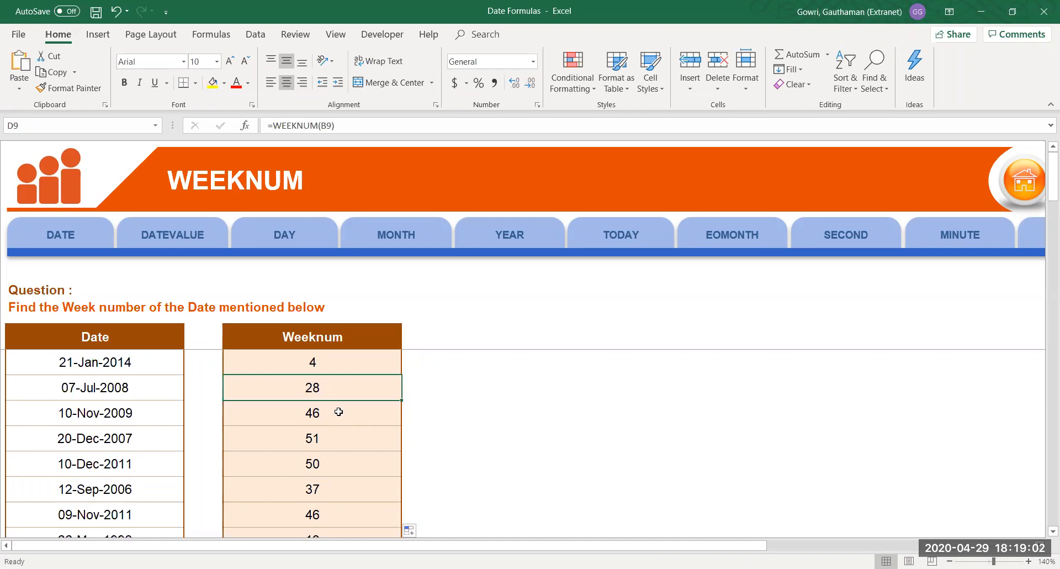